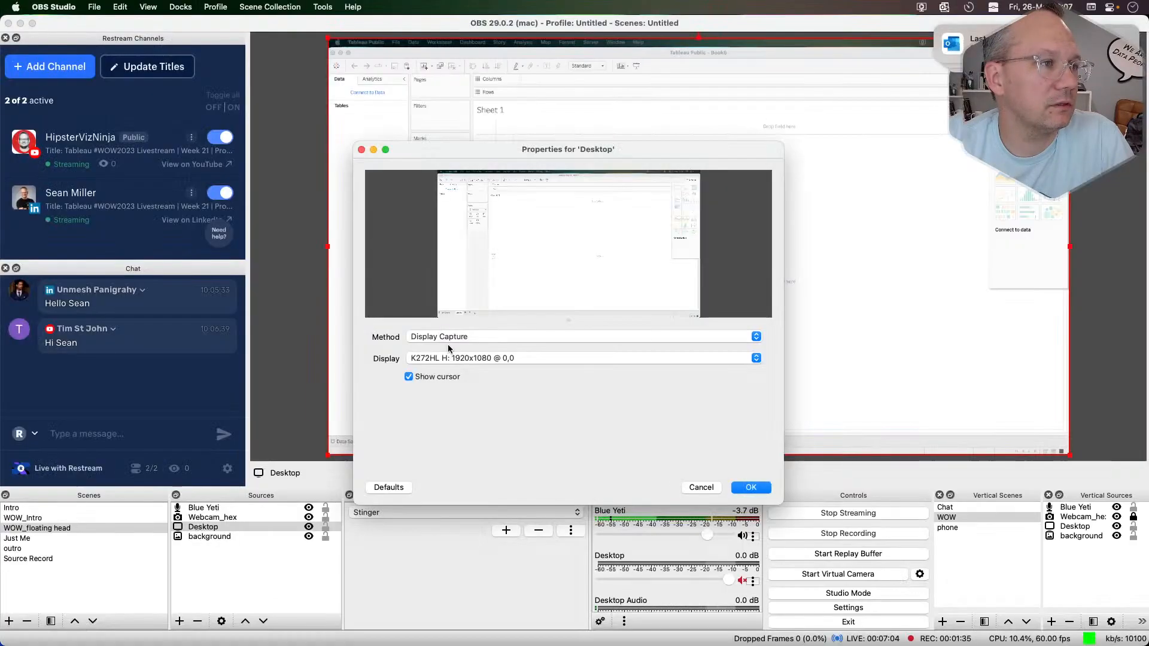
Choose the display that the Desktop source captures in its OBS properties.
click(474, 359)
click(473, 368)
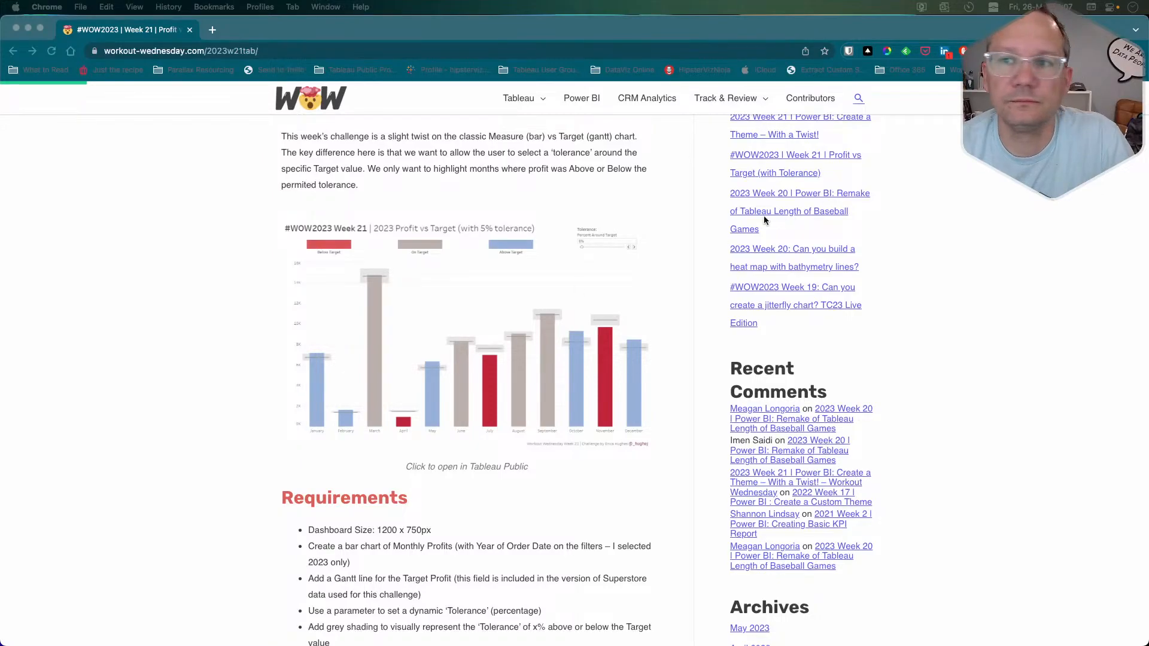
Switch to Chrome and review the Week 21 challenge's description, example chart and requirements on the Workout Wednesday page.
click(198, 279)
scroll(219, 402, down, 5)
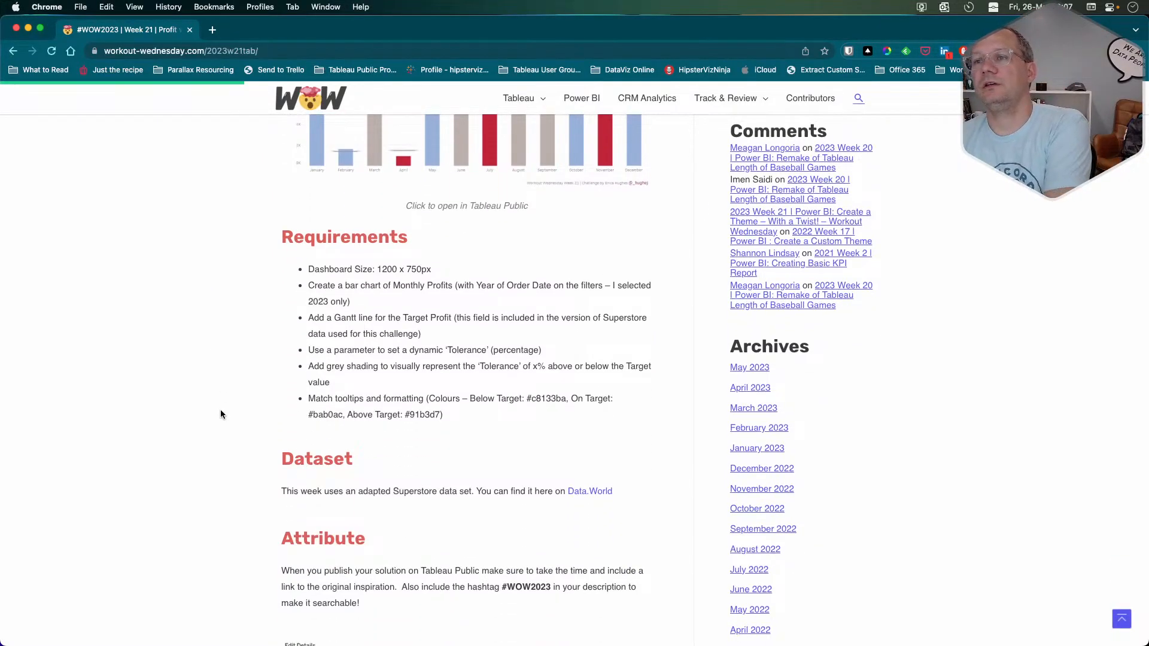
scroll(221, 411, up, 5)
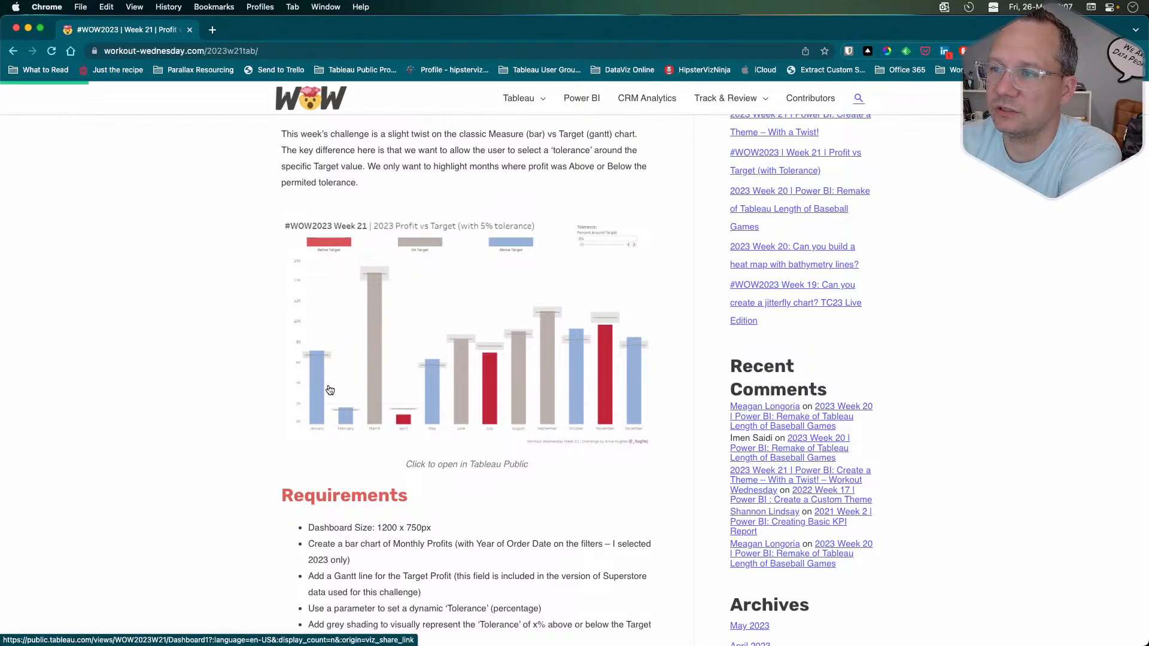
scroll(382, 439, down, 3)
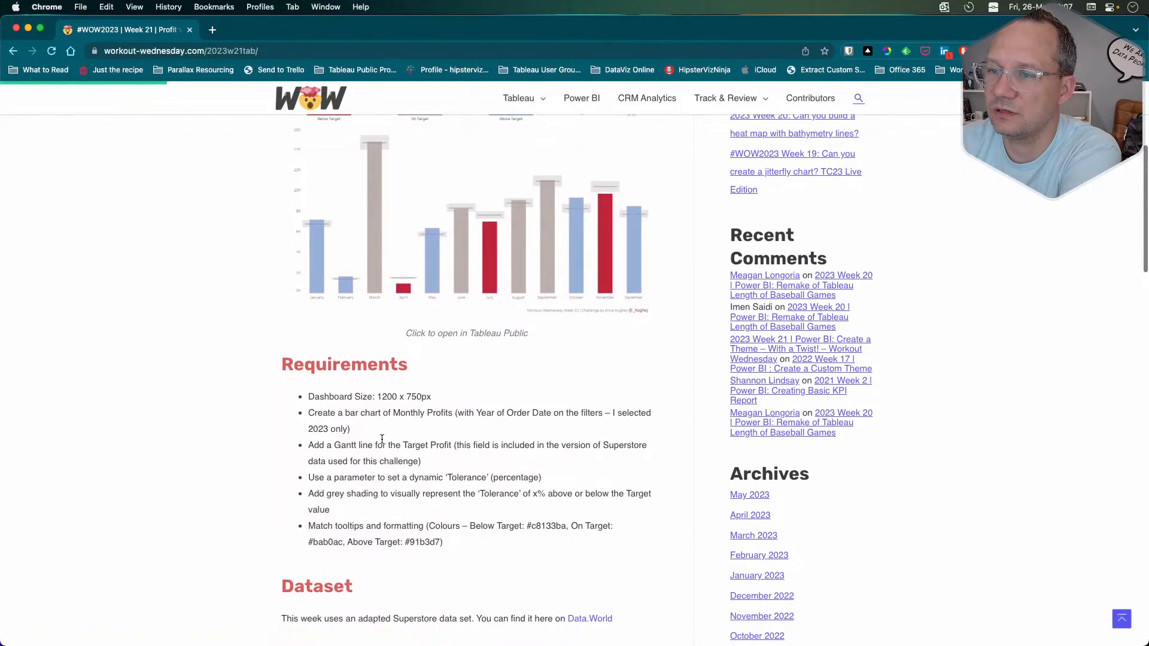
key(ctrl+Right)
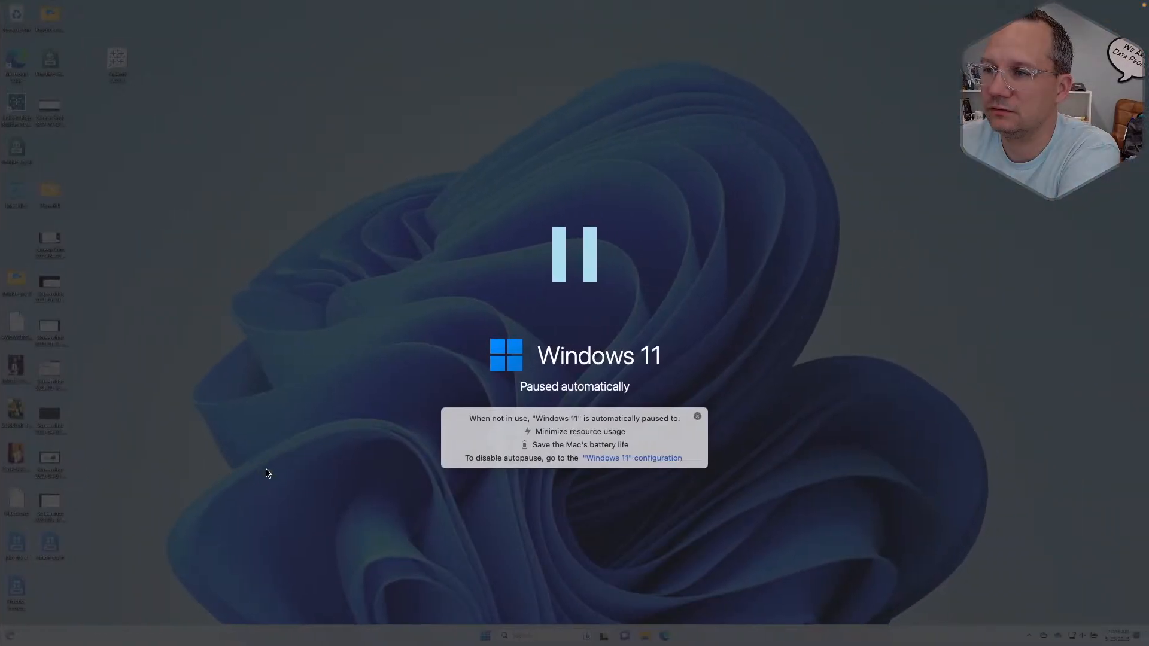
key(ctrl+Left)
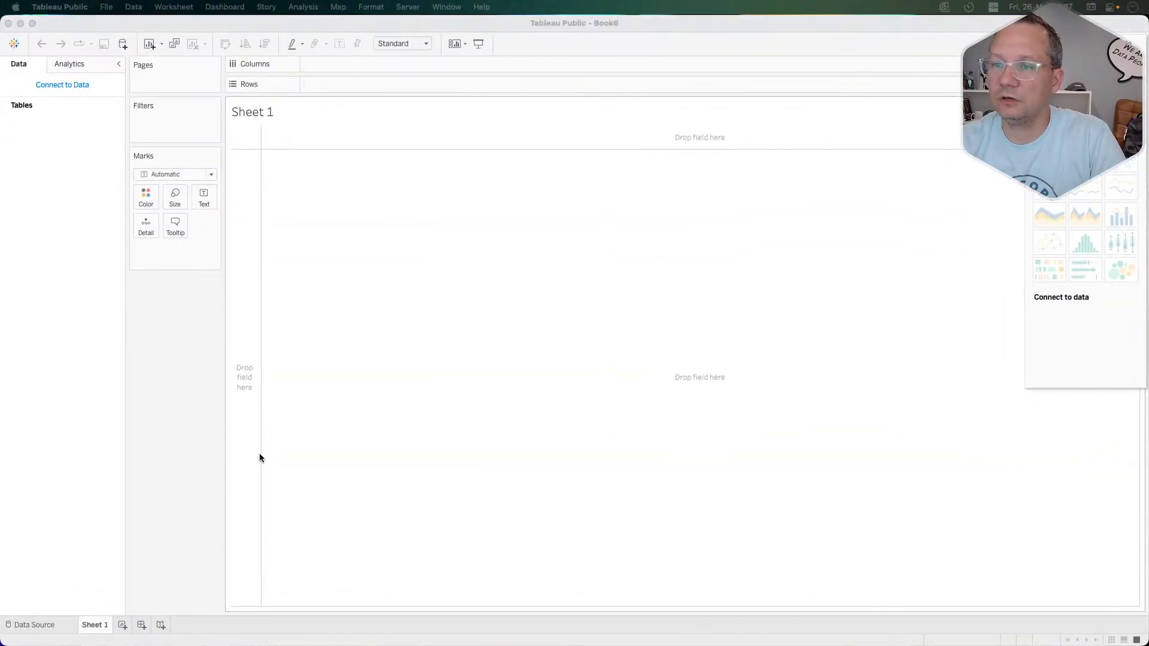
From the challenge page in Chrome, follow the Data.World dataset link and download Superstore with Target Profit WOW2023 W21.xlsx, declining to follow its author.
key(super+Tab)
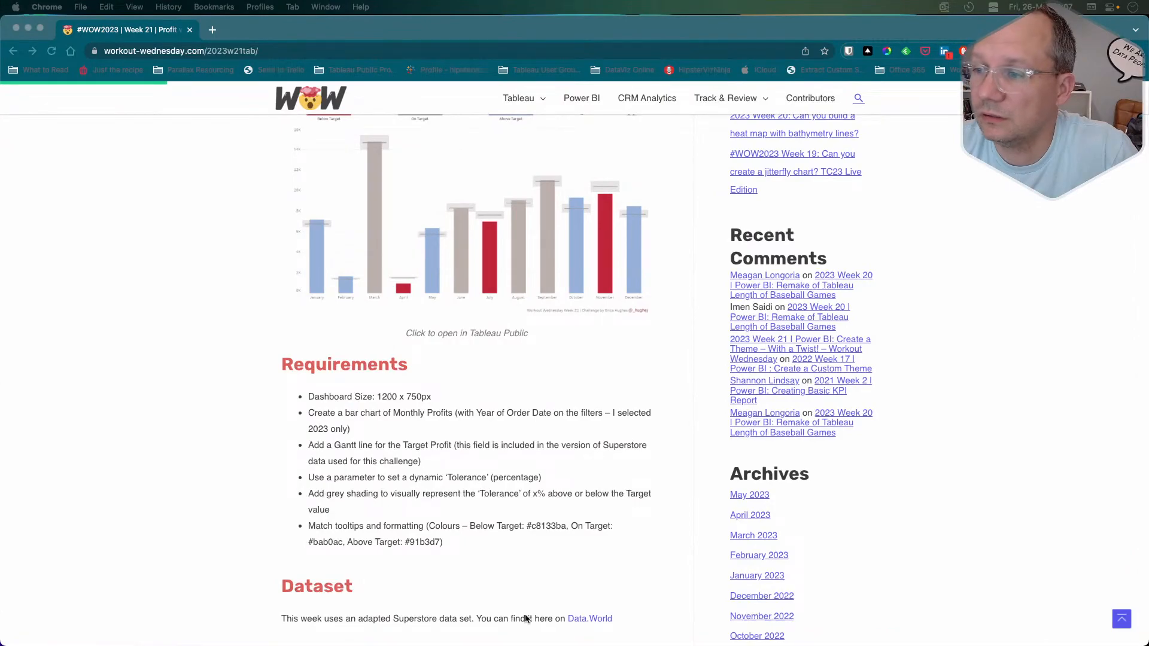
click(586, 620)
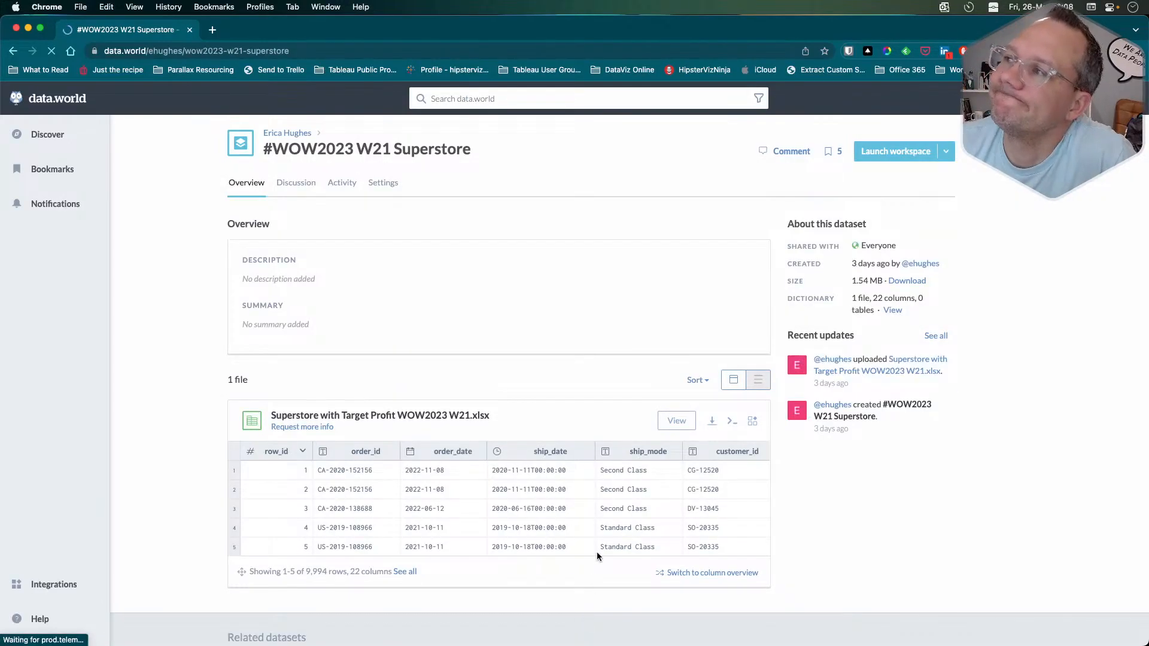
click(712, 421)
click(637, 446)
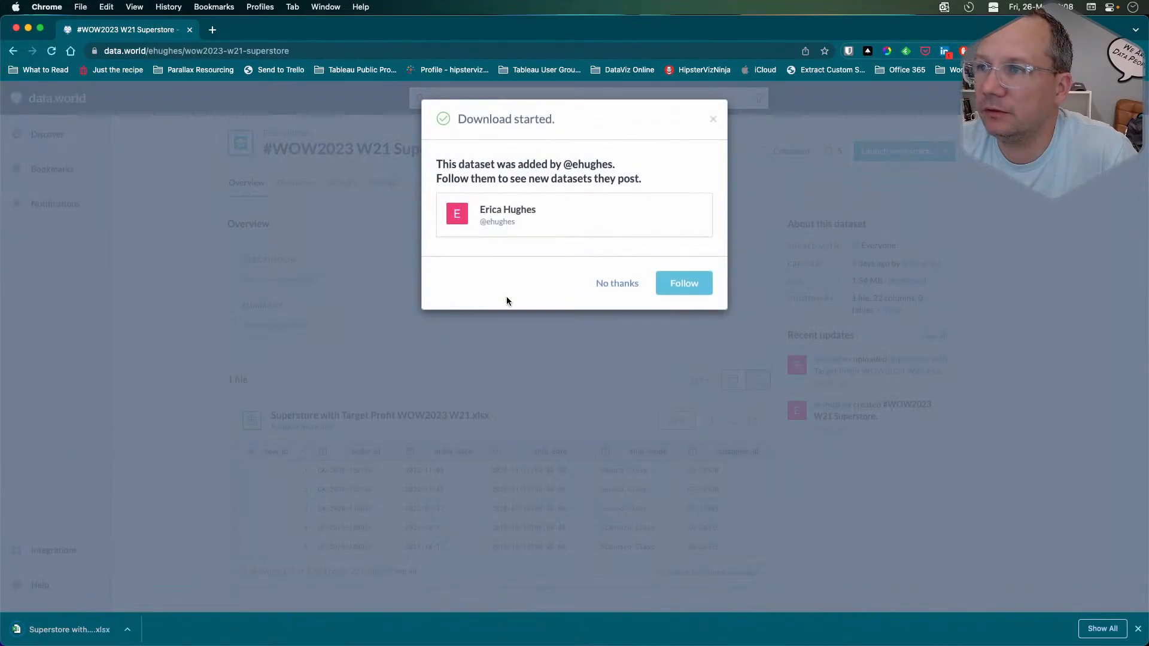
click(607, 287)
Switch to Tableau Public, connect to the downloaded Excel file Superstore with Target Profit WOW2023 W21, and go to Sheet 1.
key(super+Tab)
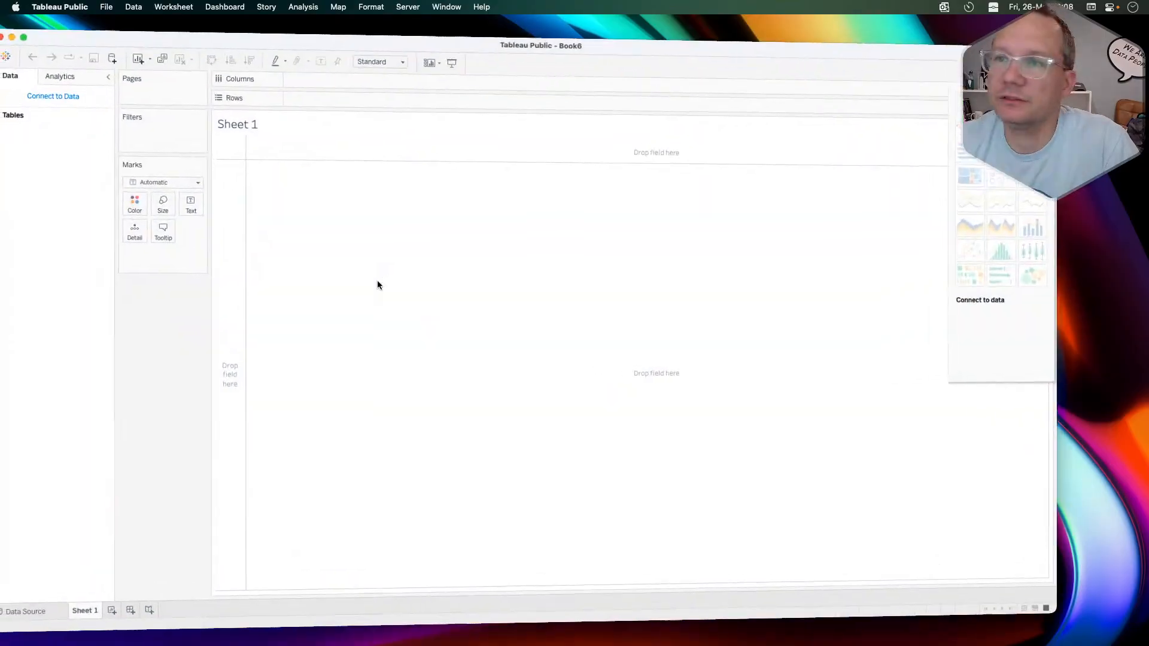
click(66, 86)
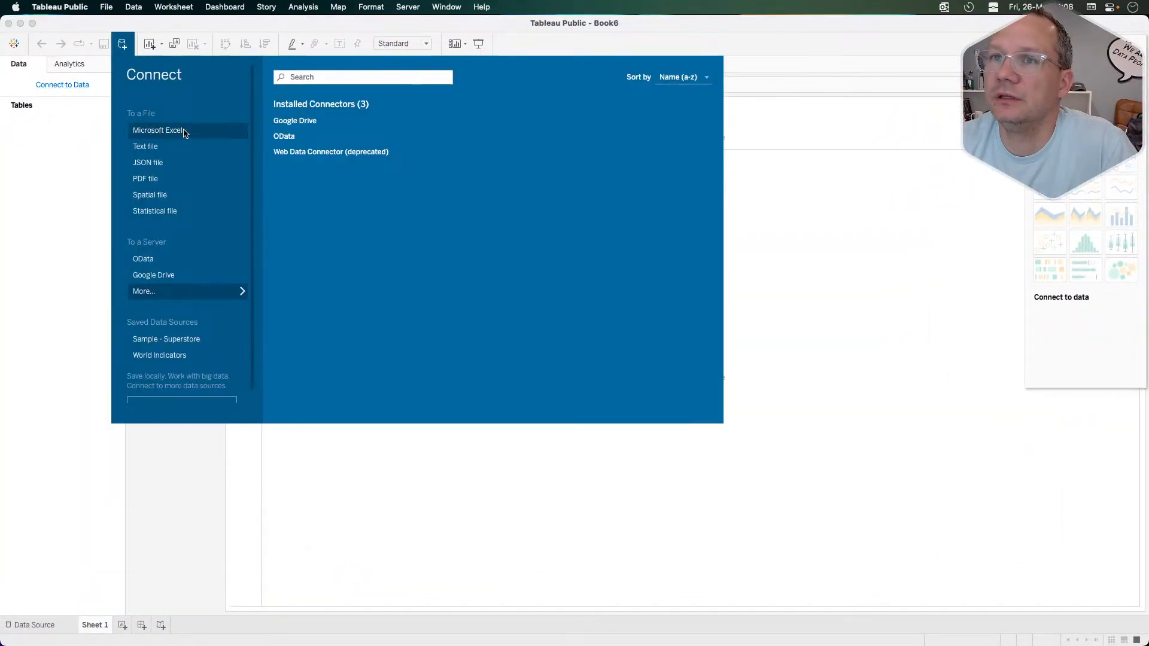
click(172, 131)
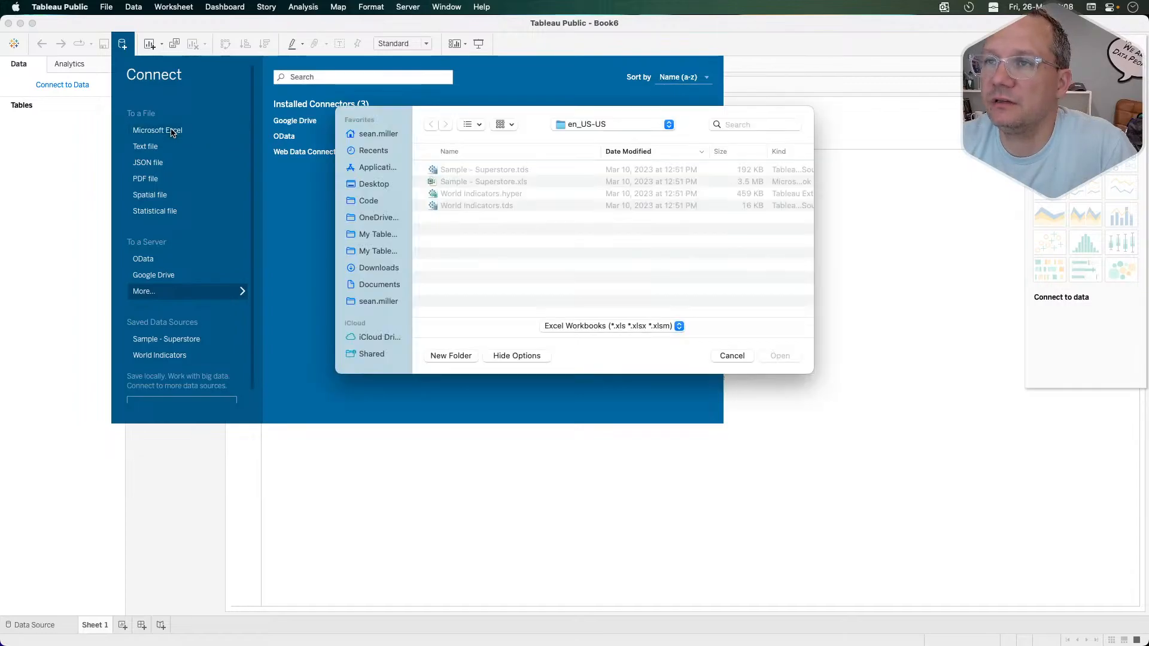
click(379, 268)
click(520, 171)
double_click(520, 171)
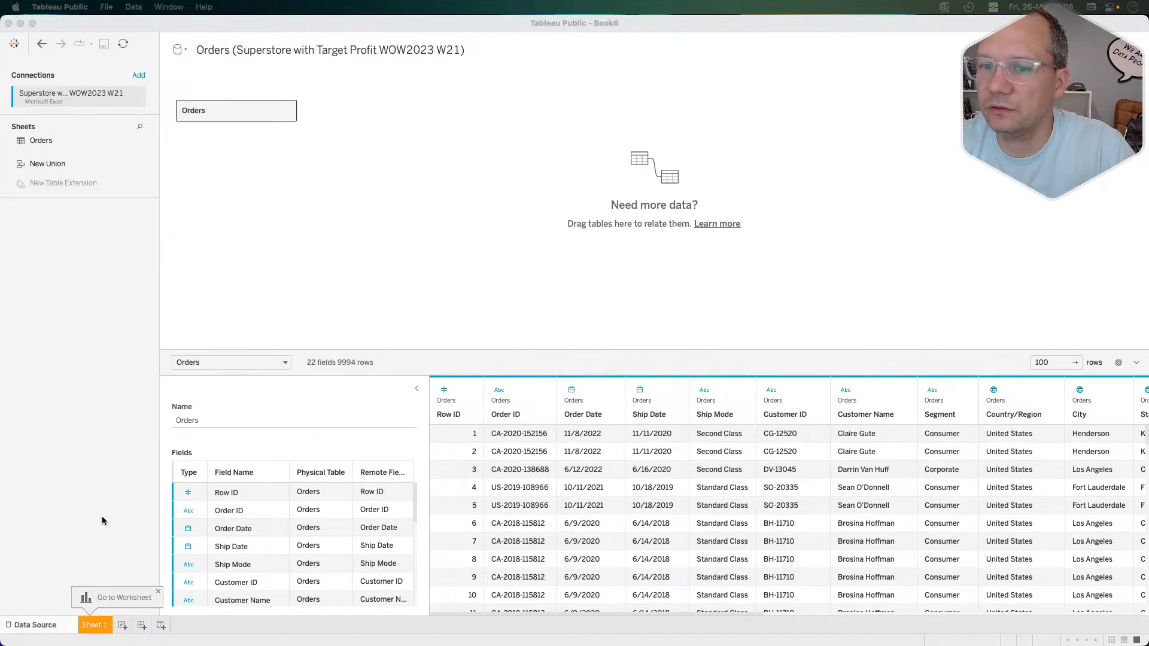
click(88, 625)
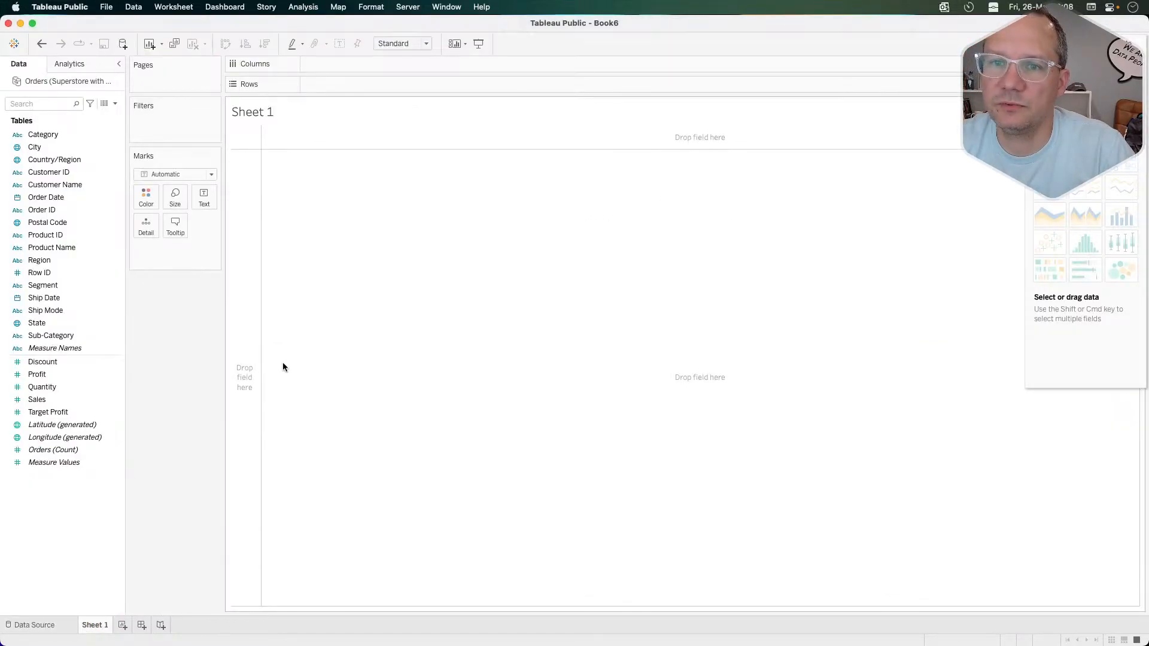
click(75, 412)
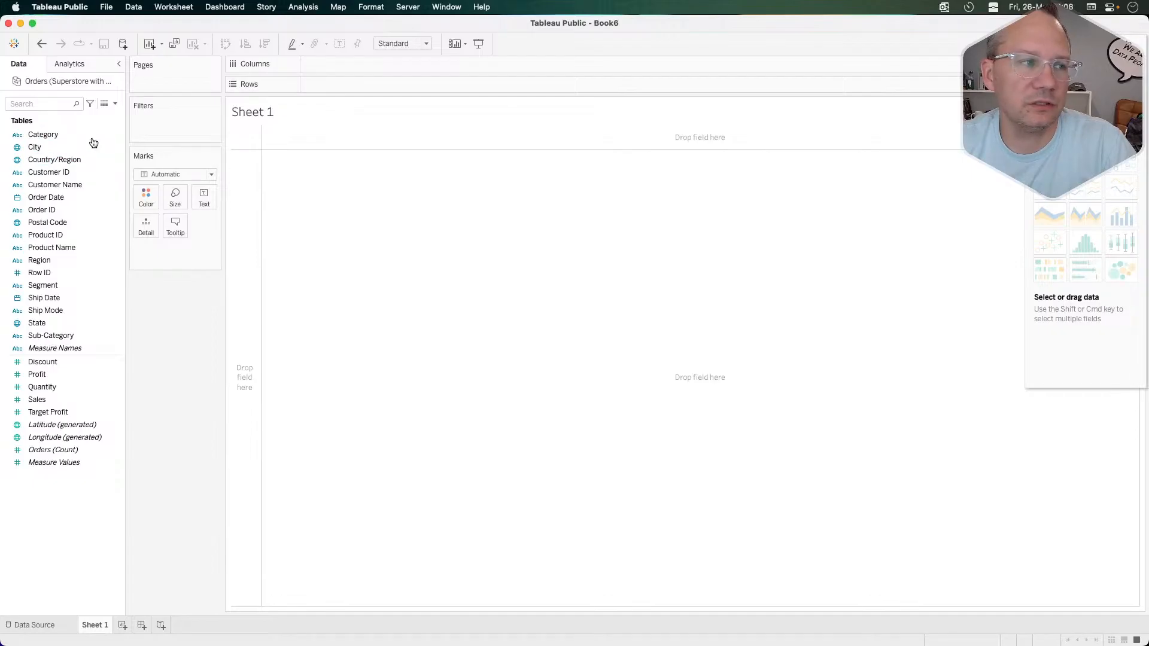
Switch to Chrome, return to the challenge page, and open its example dashboard in a new tab to examine the target chart.
key(super+Tab)
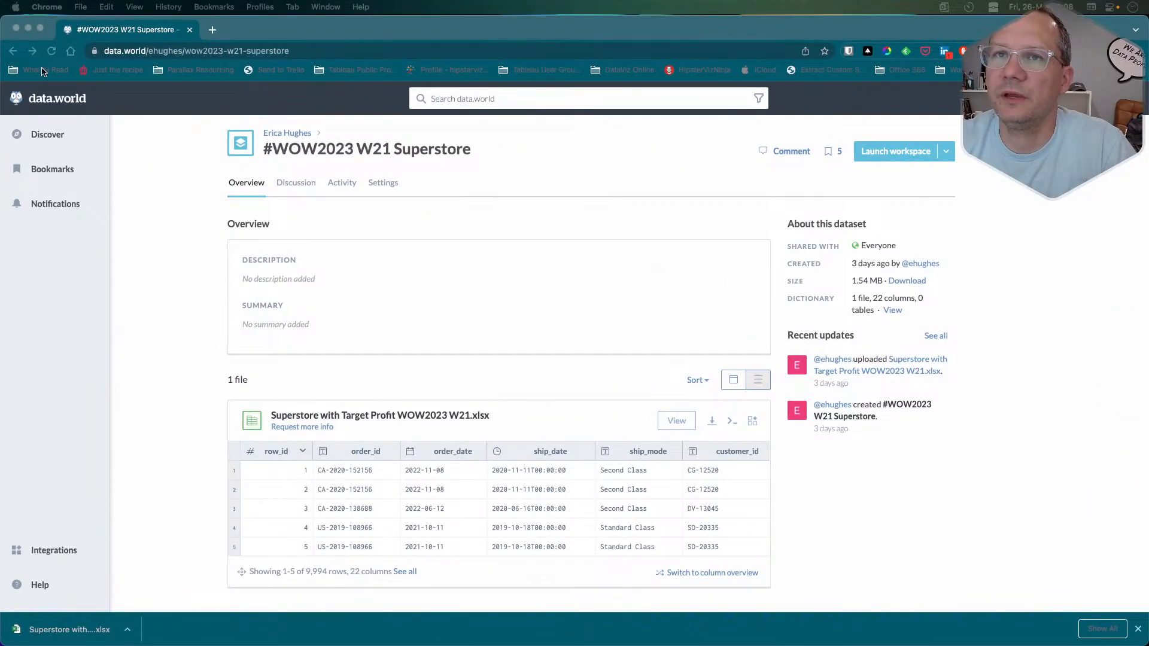
click(13, 51)
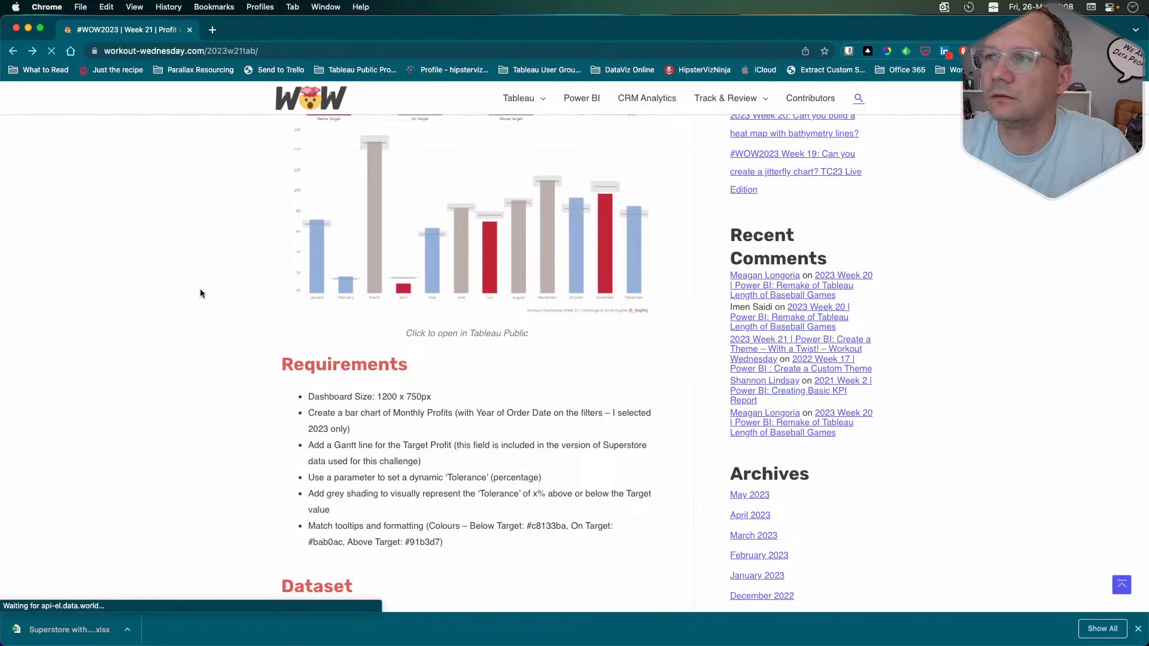
right_click(397, 330)
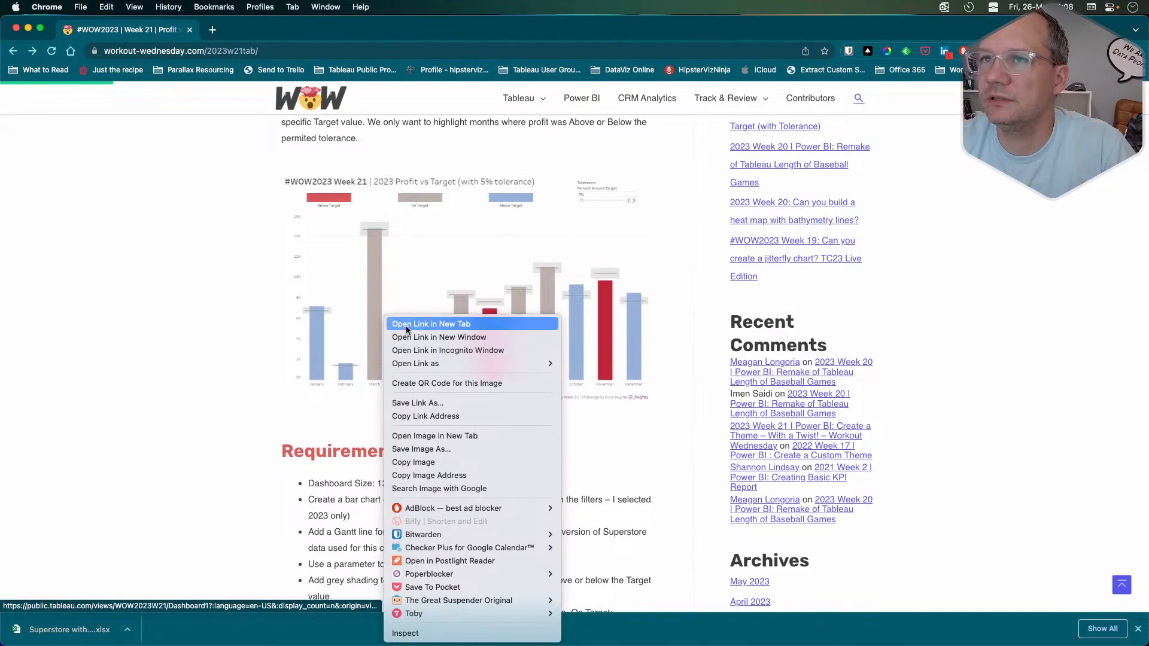
click(407, 325)
click(273, 33)
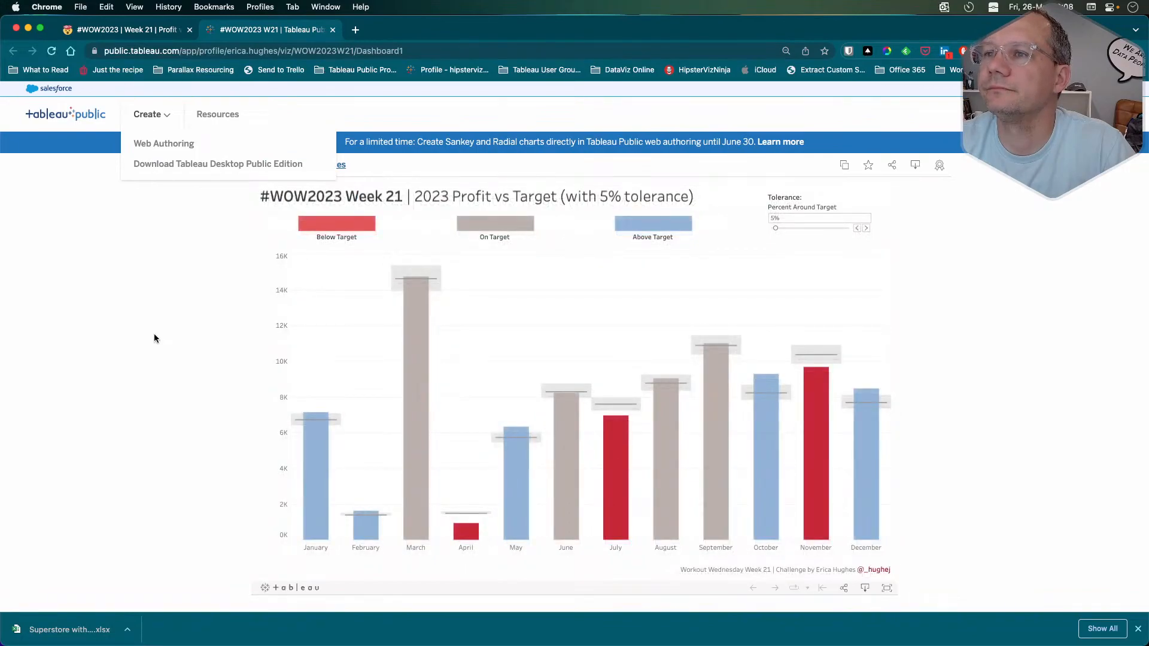
scroll(154, 338, down, 1)
scroll(153, 338, up, 1)
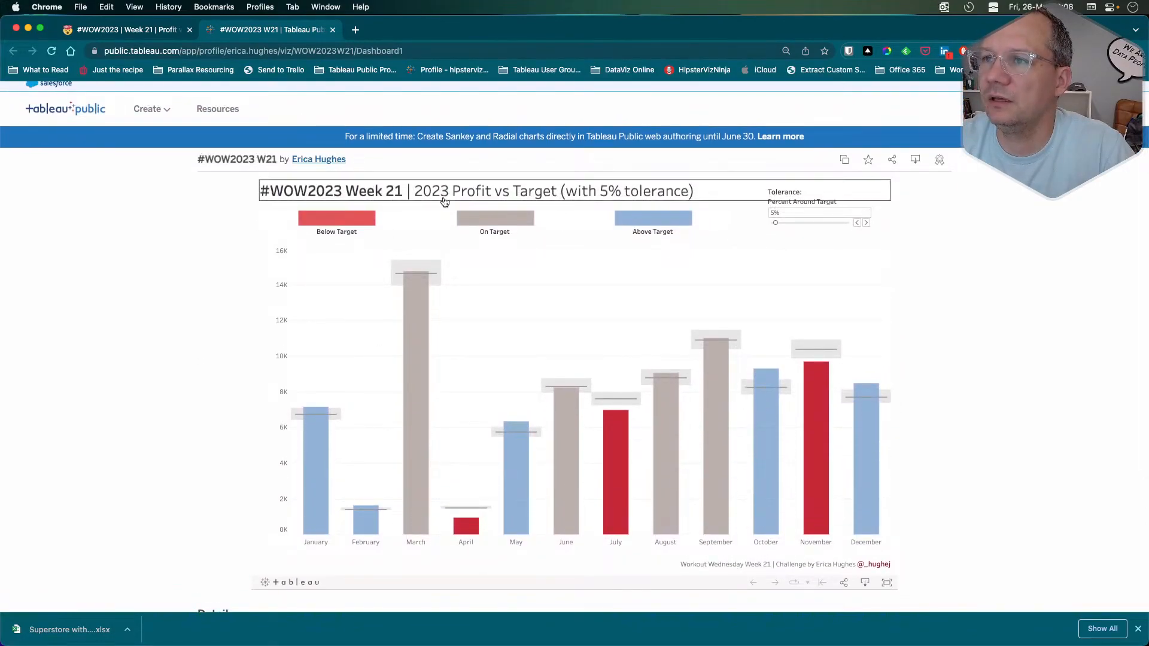
click(122, 29)
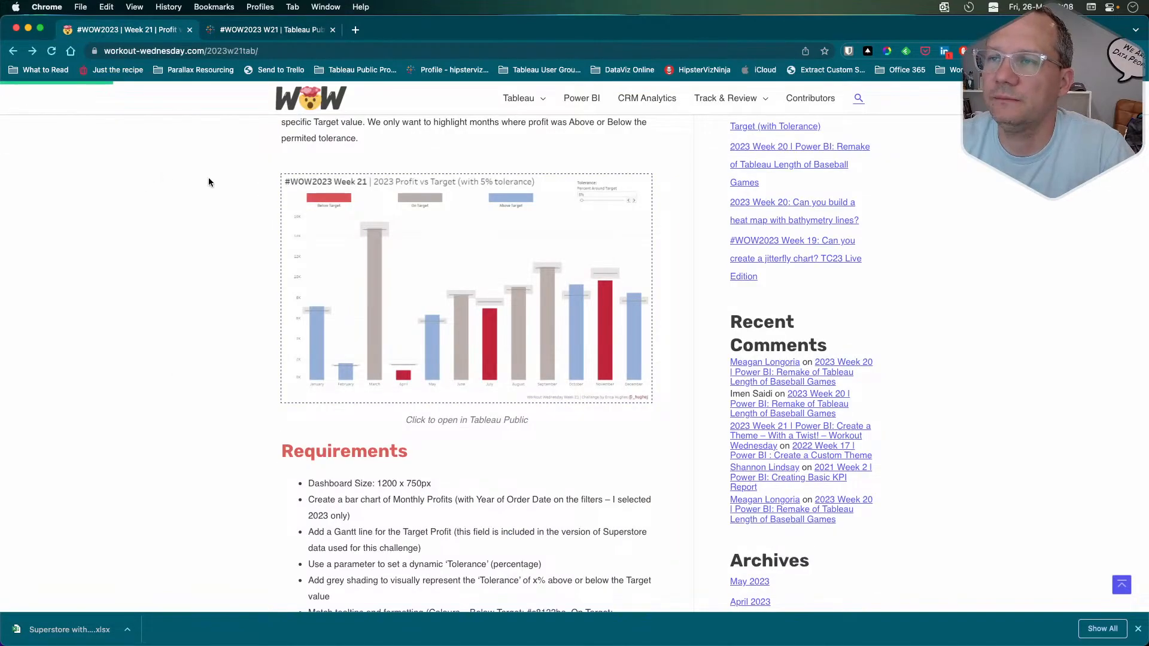
click(271, 30)
Switch to Tableau Public and start a new data source filter on the Order Date field of the Orders data.
key(super+Tab)
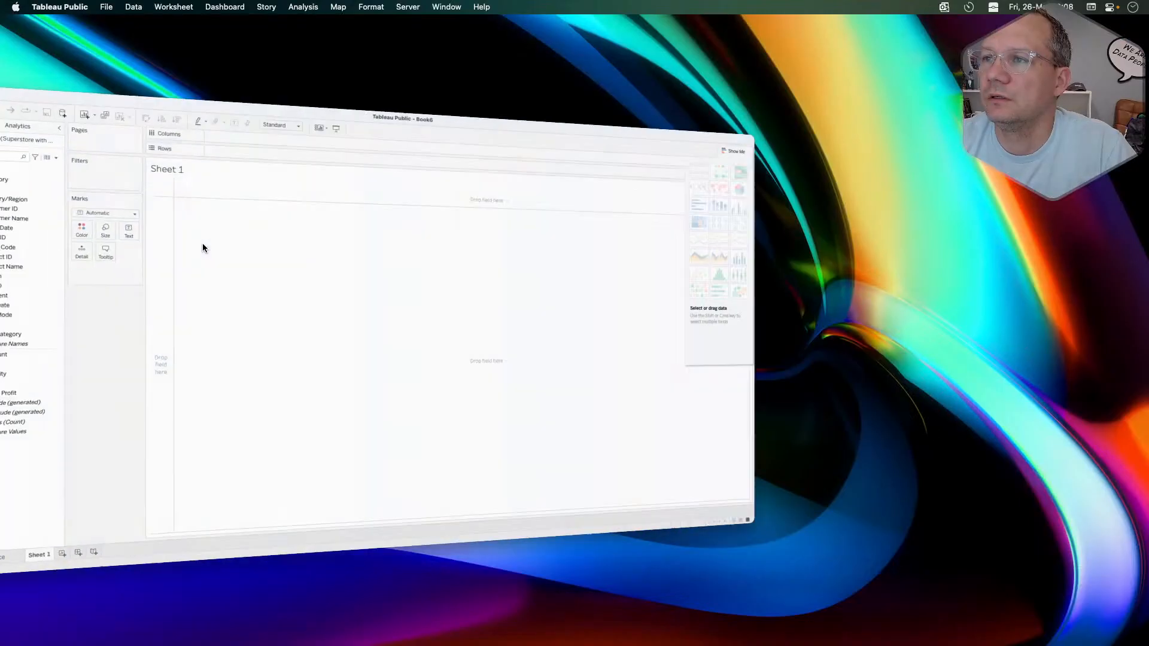
click(67, 199)
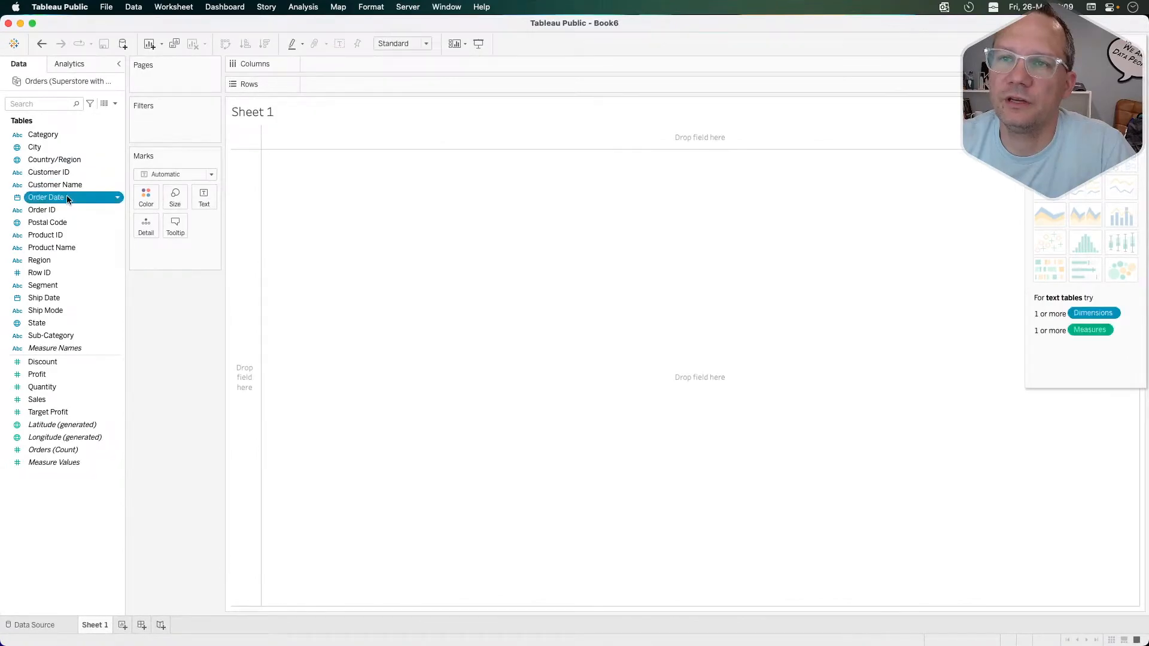
click(102, 7)
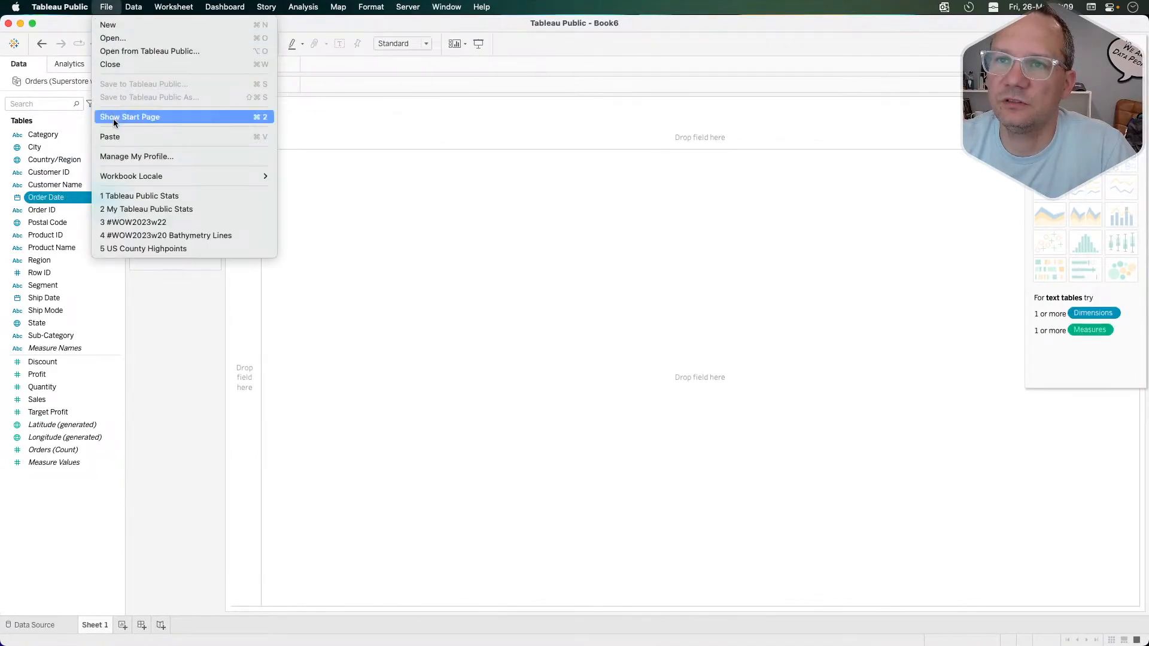
mouse_move(169, 106)
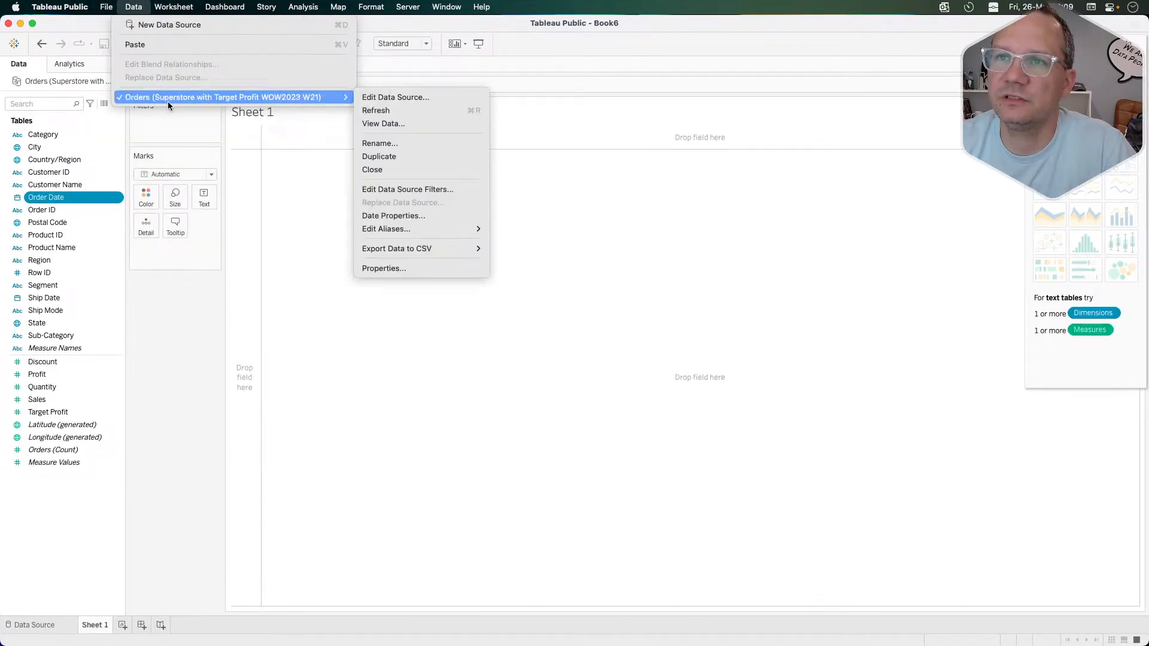
click(431, 193)
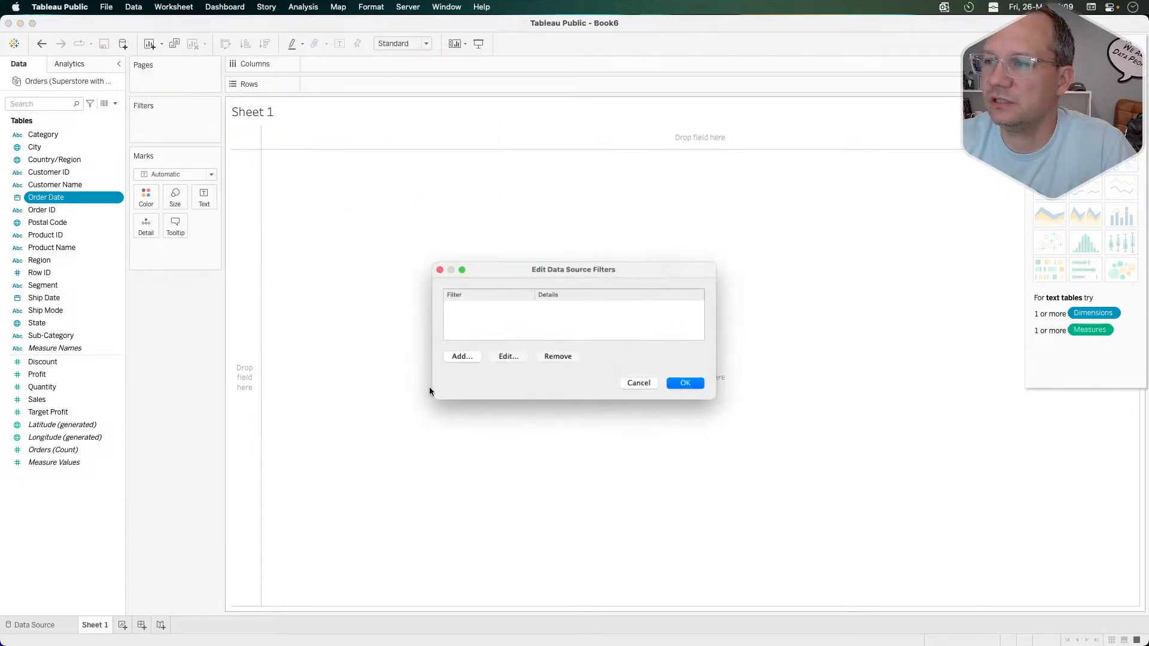
click(439, 360)
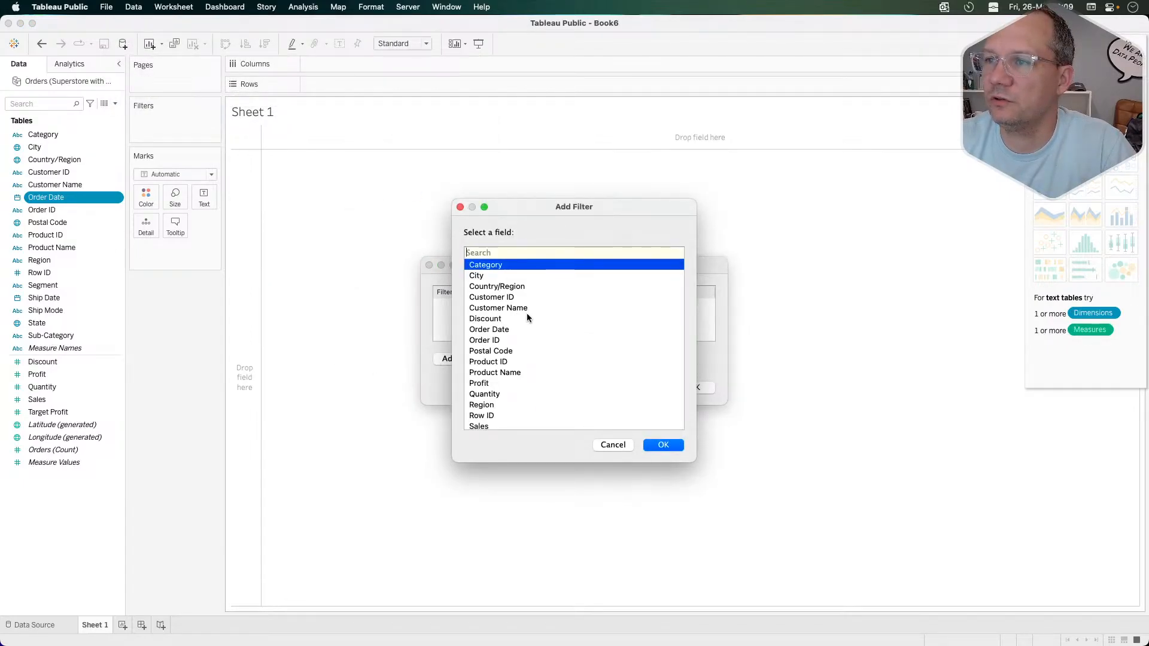
click(503, 329)
click(650, 445)
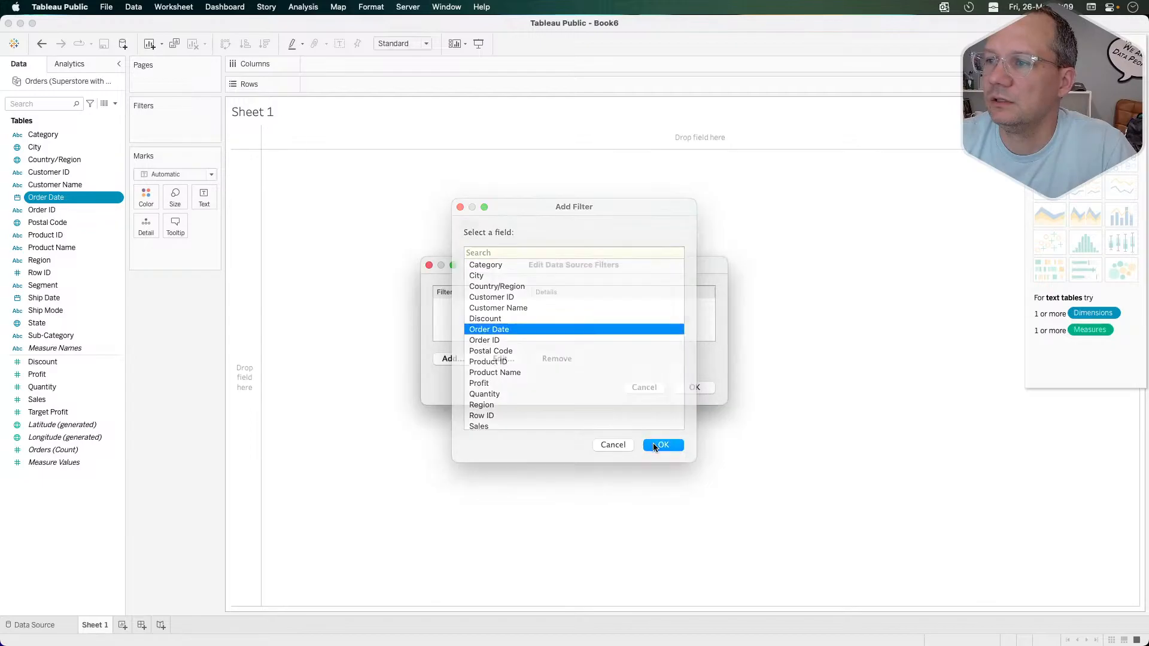
Filter Order Date by years, keep only 2023, and apply the data source filter.
click(508, 300)
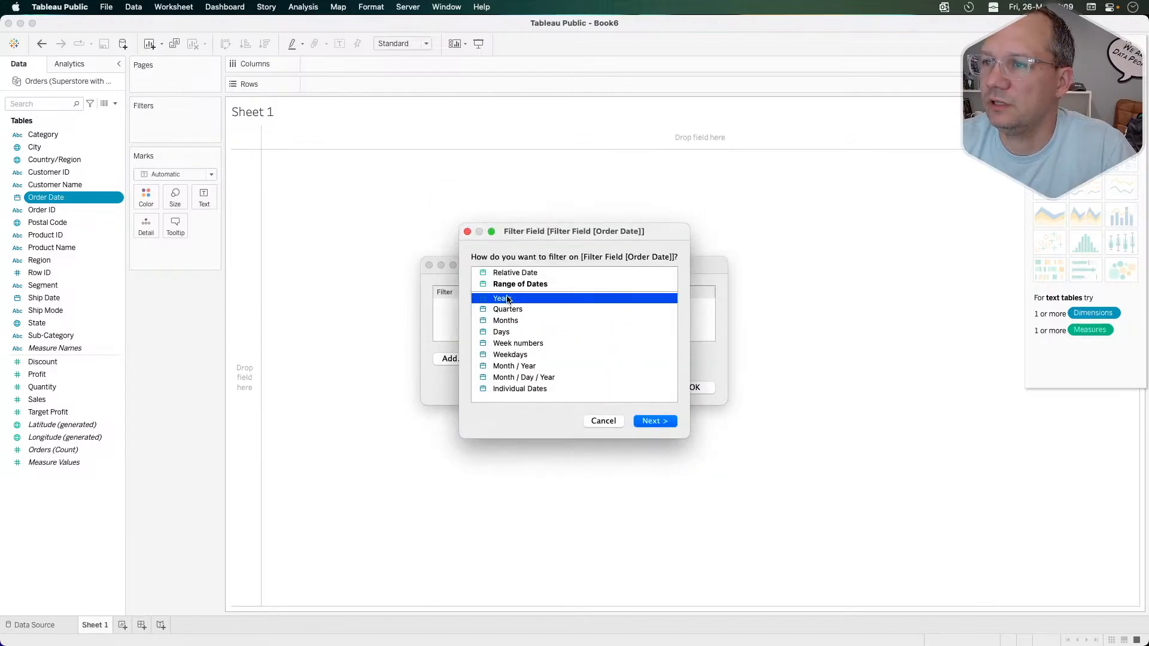
click(645, 421)
click(473, 258)
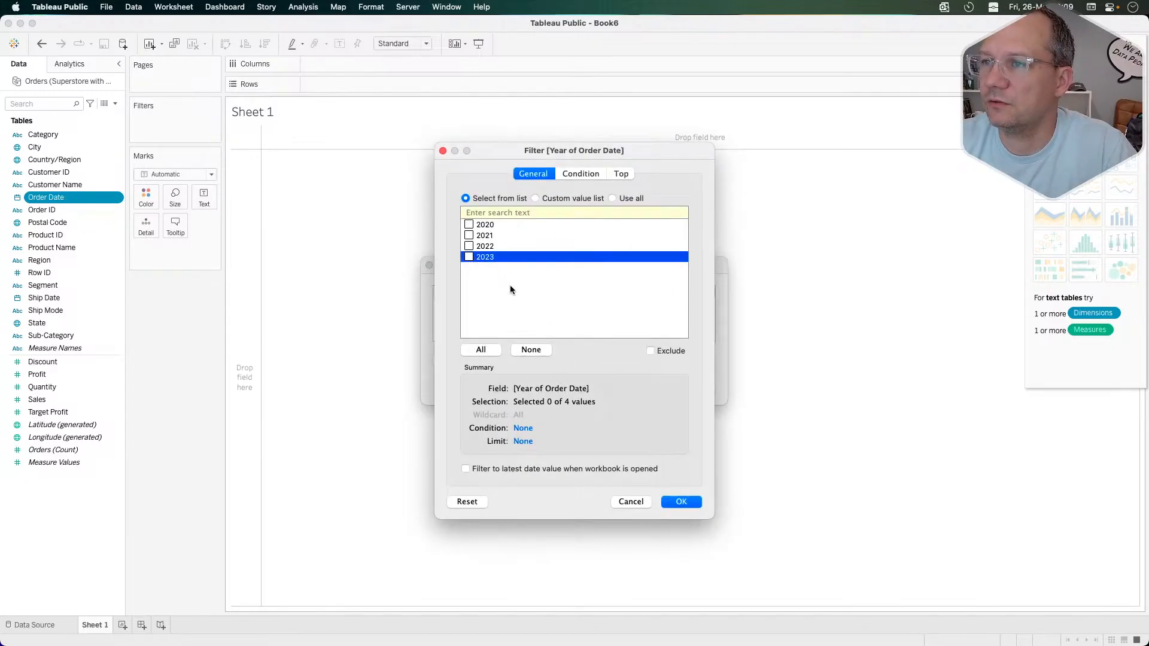
click(677, 503)
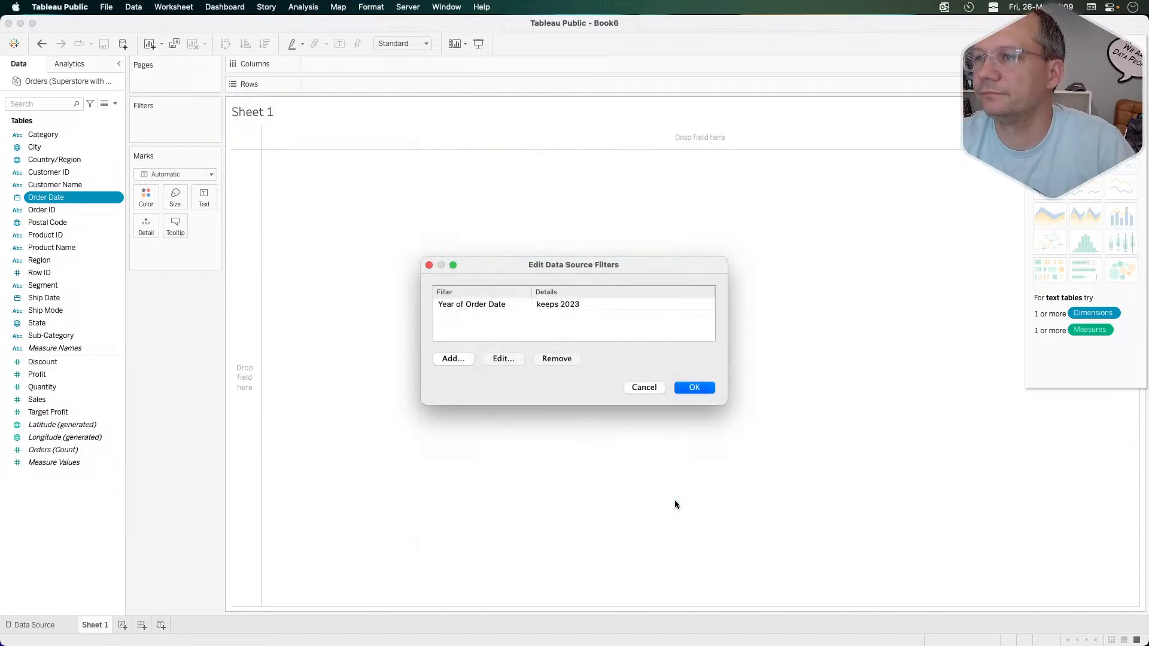
click(693, 388)
Add Order Date to the columns of Sheet 1 and set it to discrete months.
drag(46, 196, 358, 69)
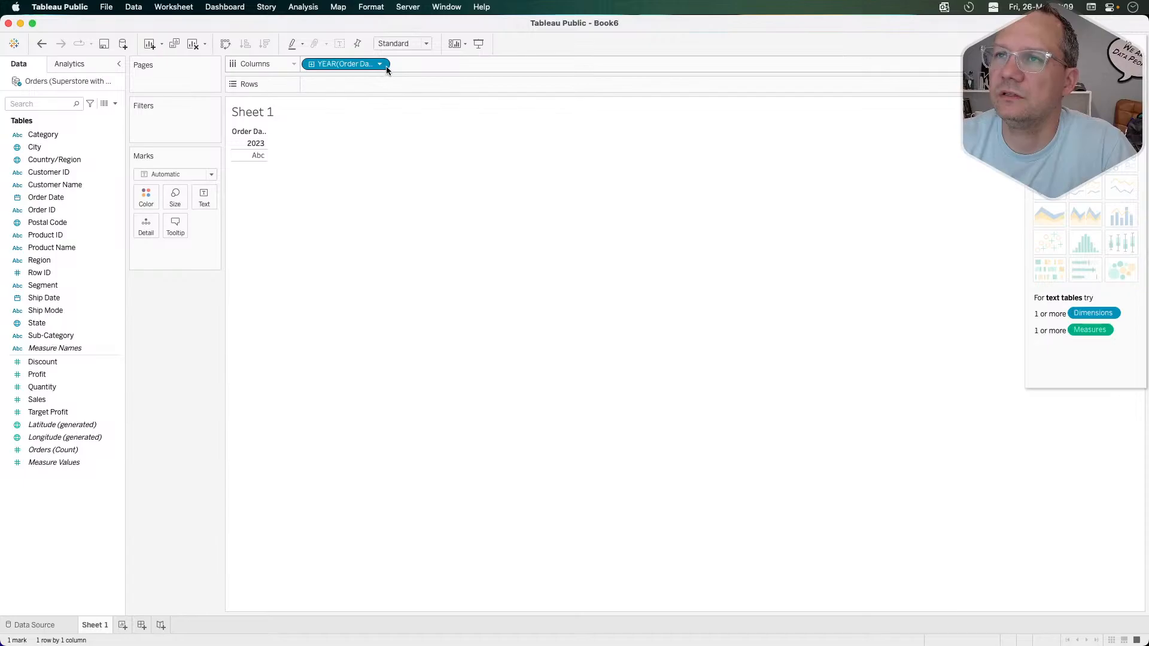
click(379, 64)
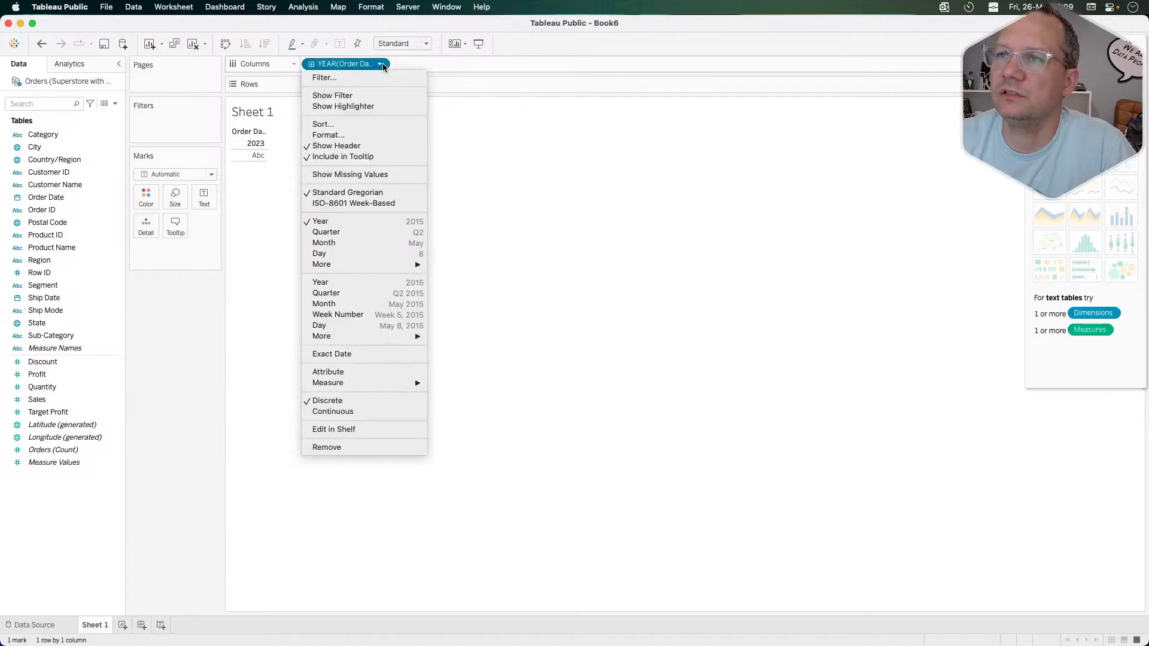
click(355, 243)
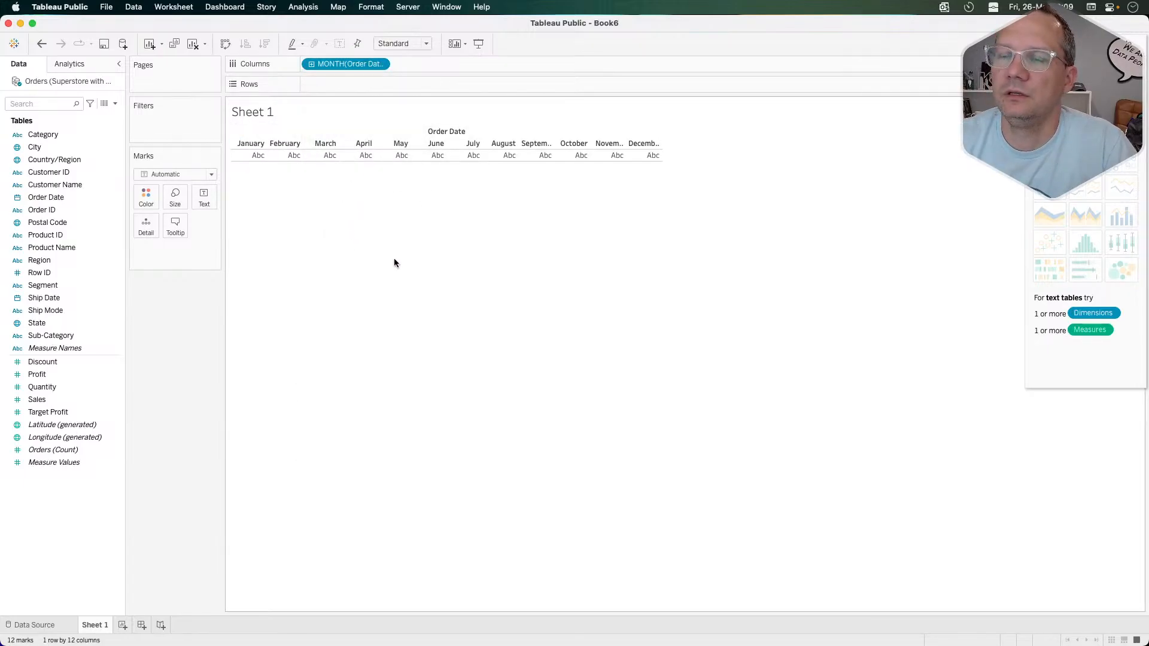
Check the example dashboard, add Profit to the rows of Sheet 1, and set the mark type to Bar.
key(super+Tab)
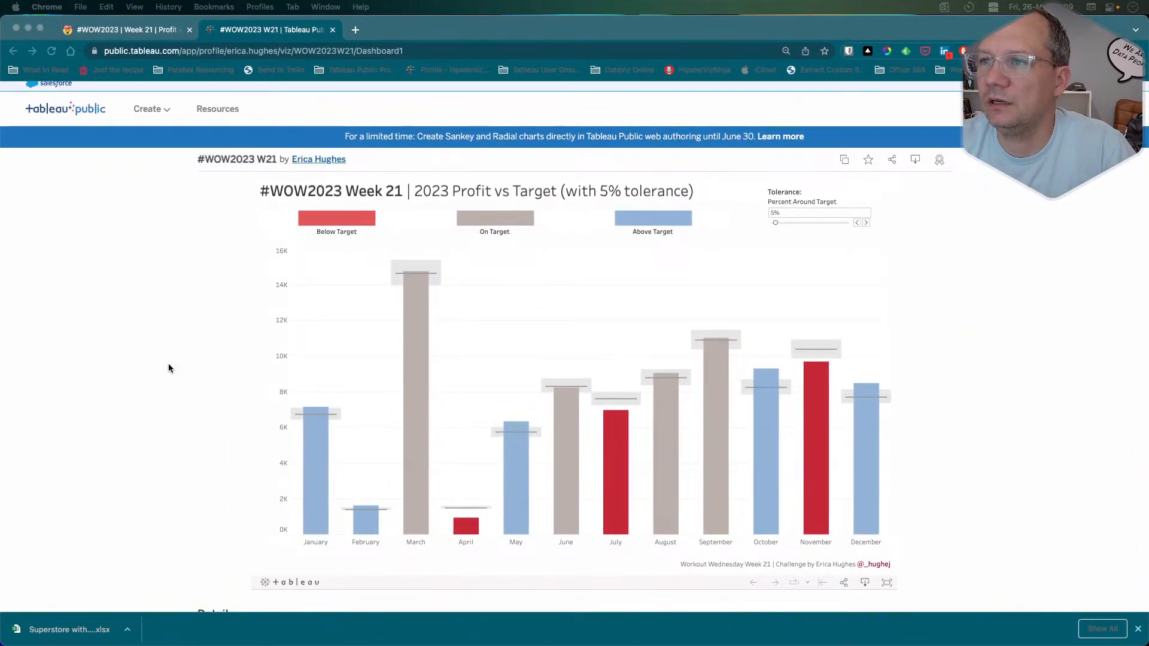
key(super+Tab)
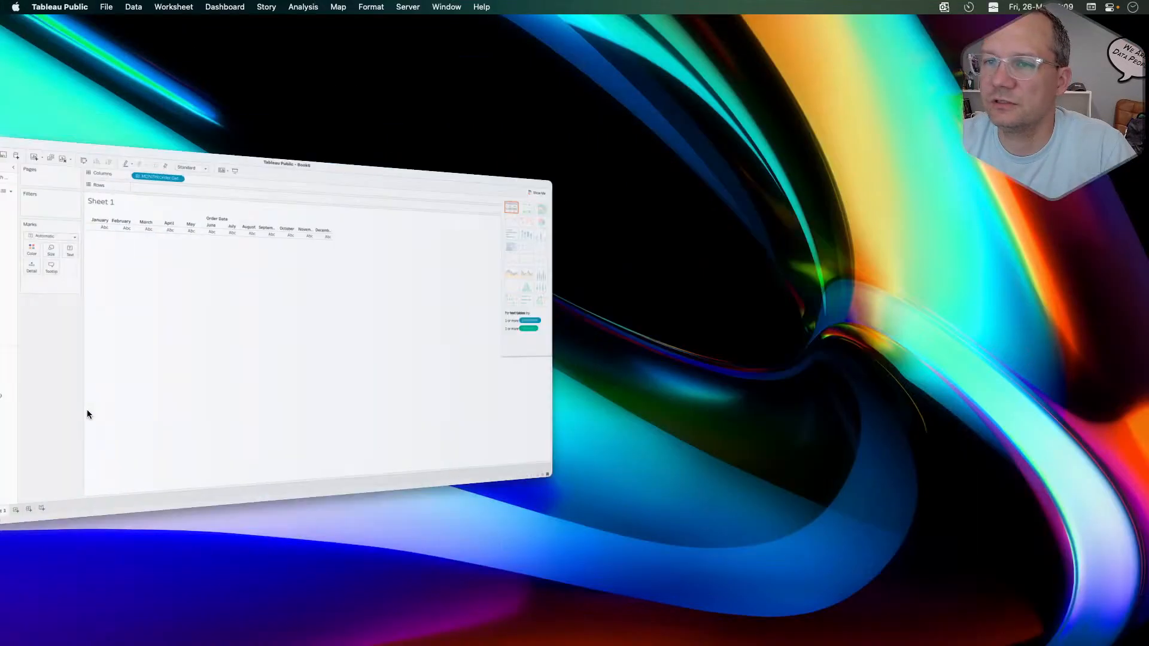
drag(45, 376, 364, 85)
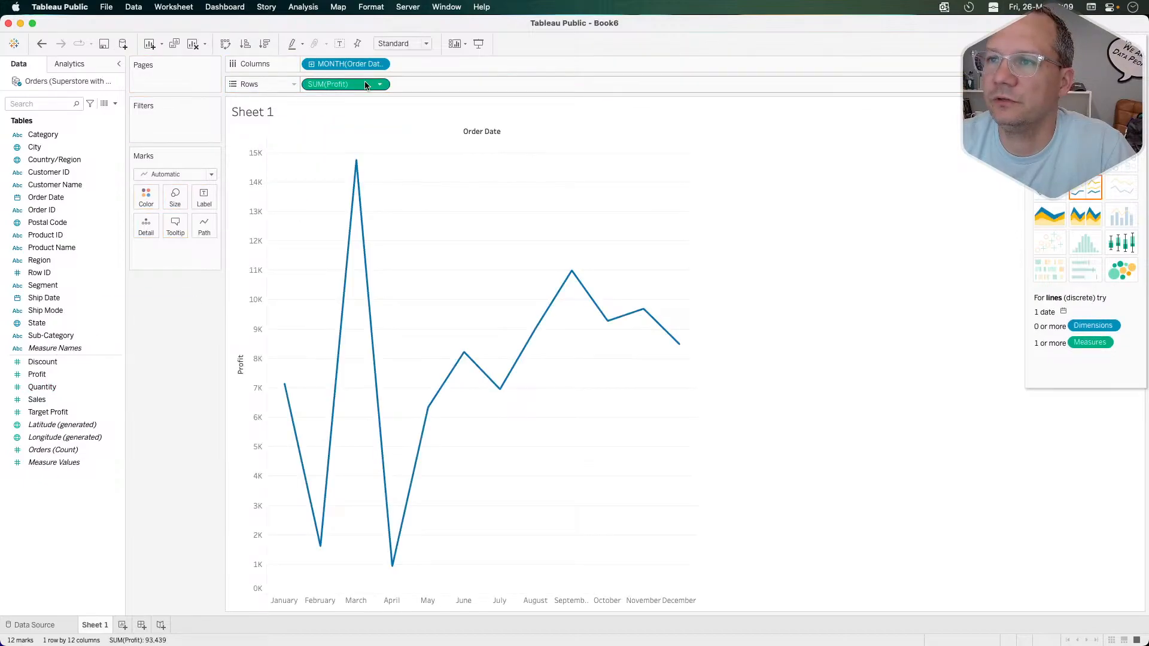
click(160, 174)
click(153, 202)
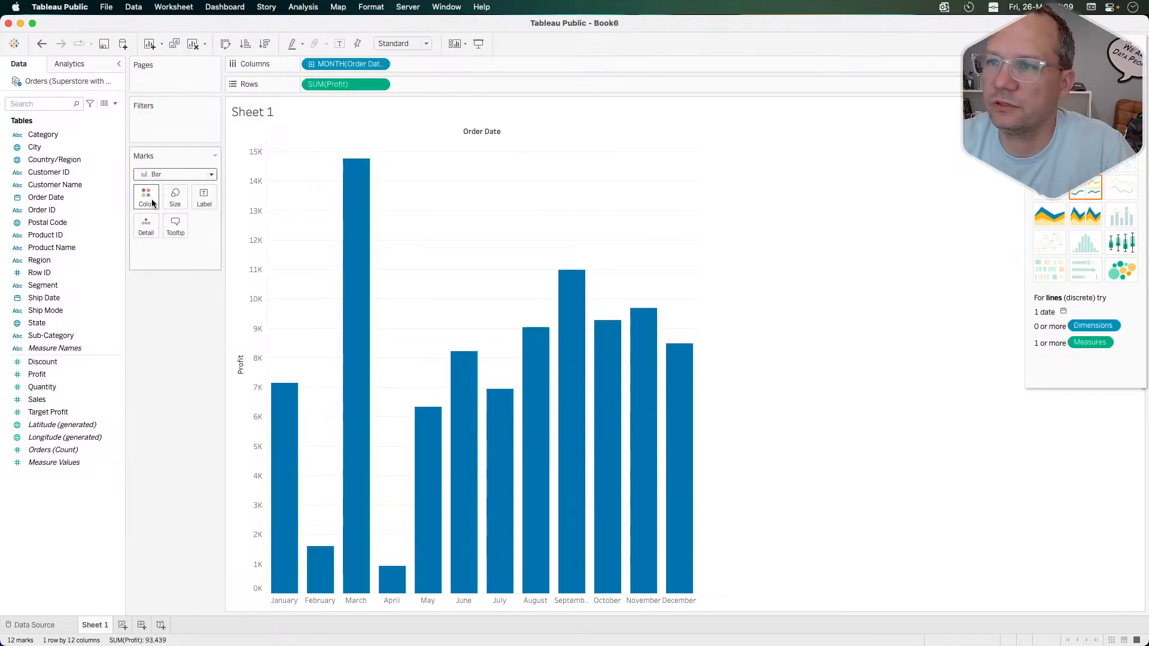
Add Target Profit to the rows after Profit and set the Target Profit mark type to Gantt Bar.
key(super+Tab)
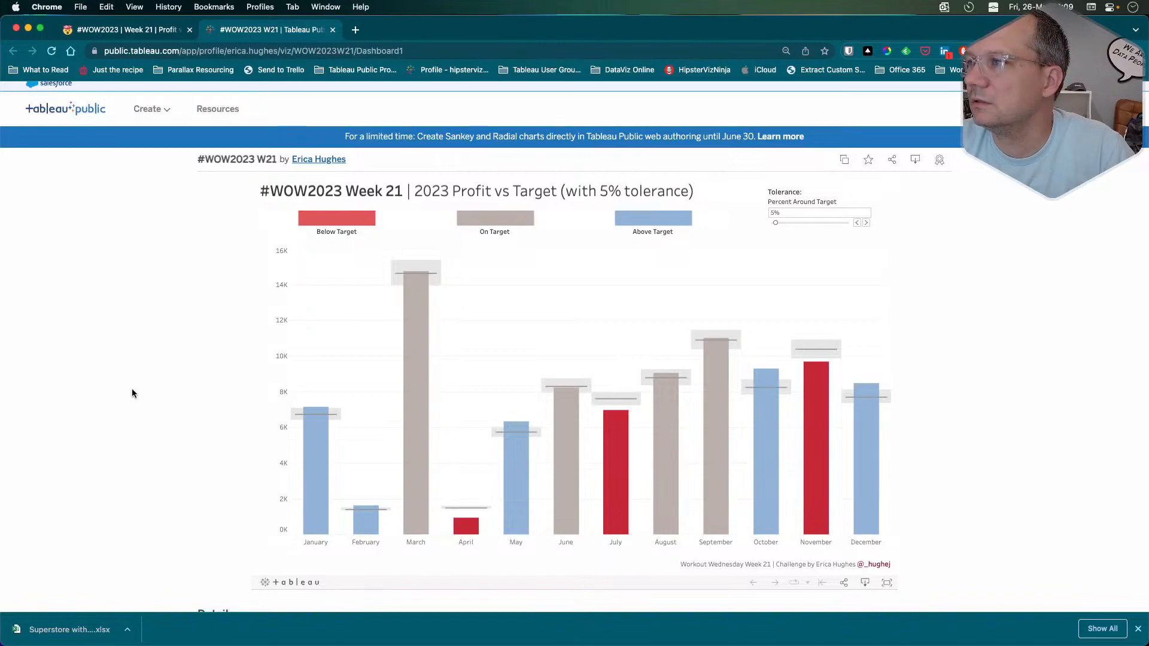
key(super+Tab)
click(55, 414)
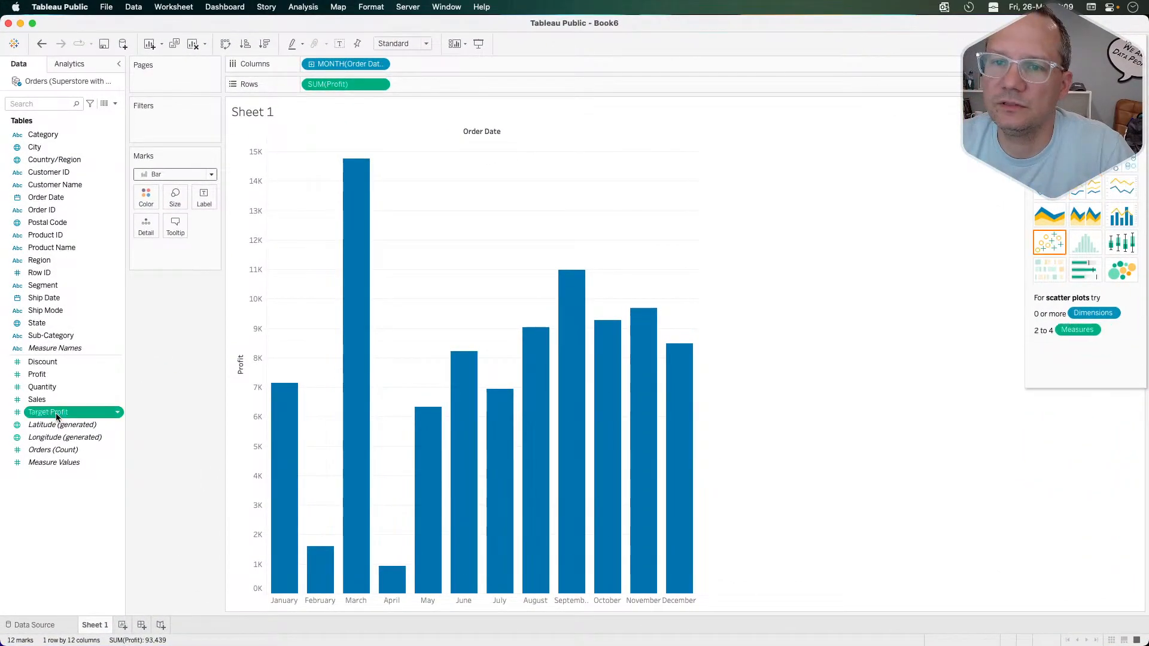
drag(56, 413, 464, 87)
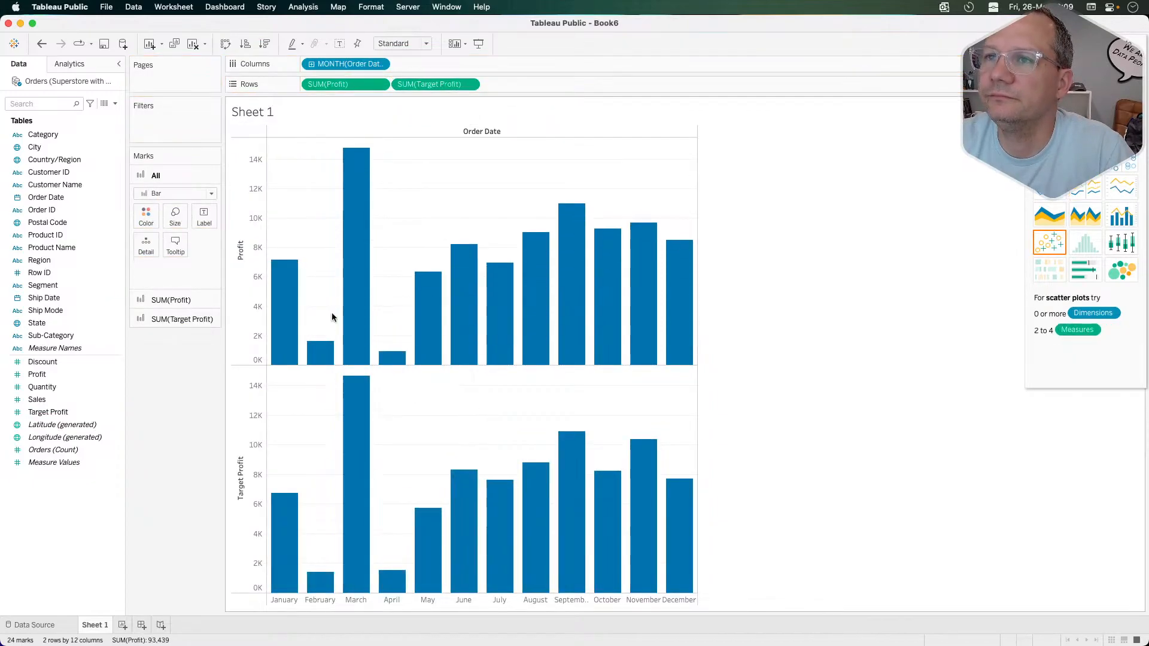
click(161, 318)
click(163, 228)
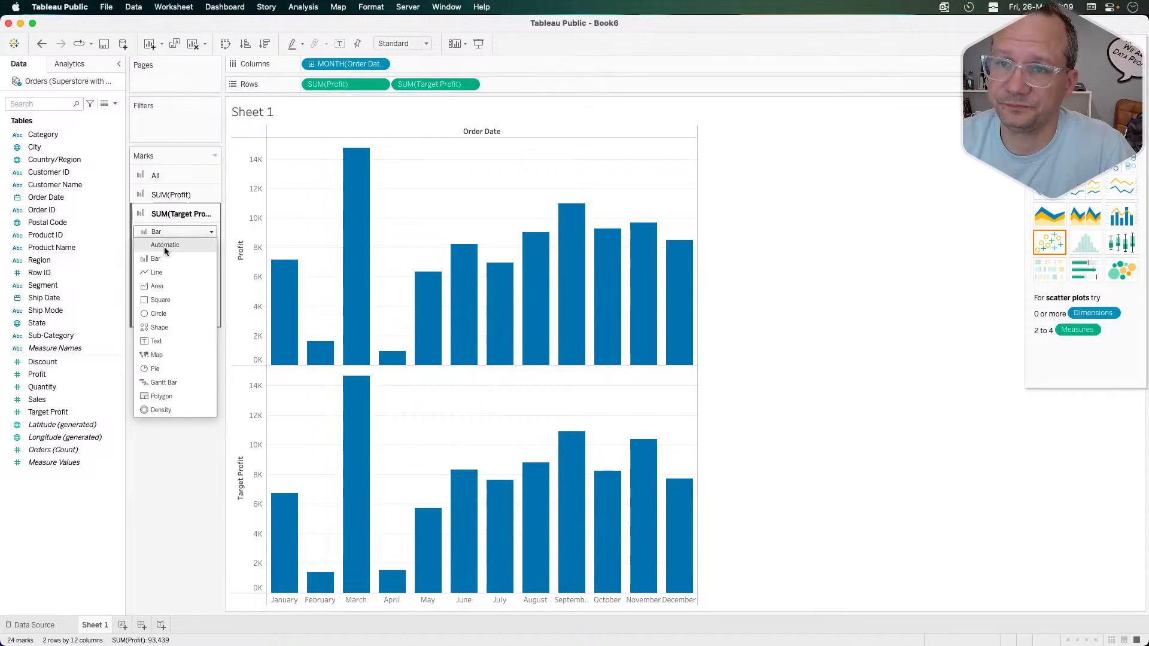
click(160, 382)
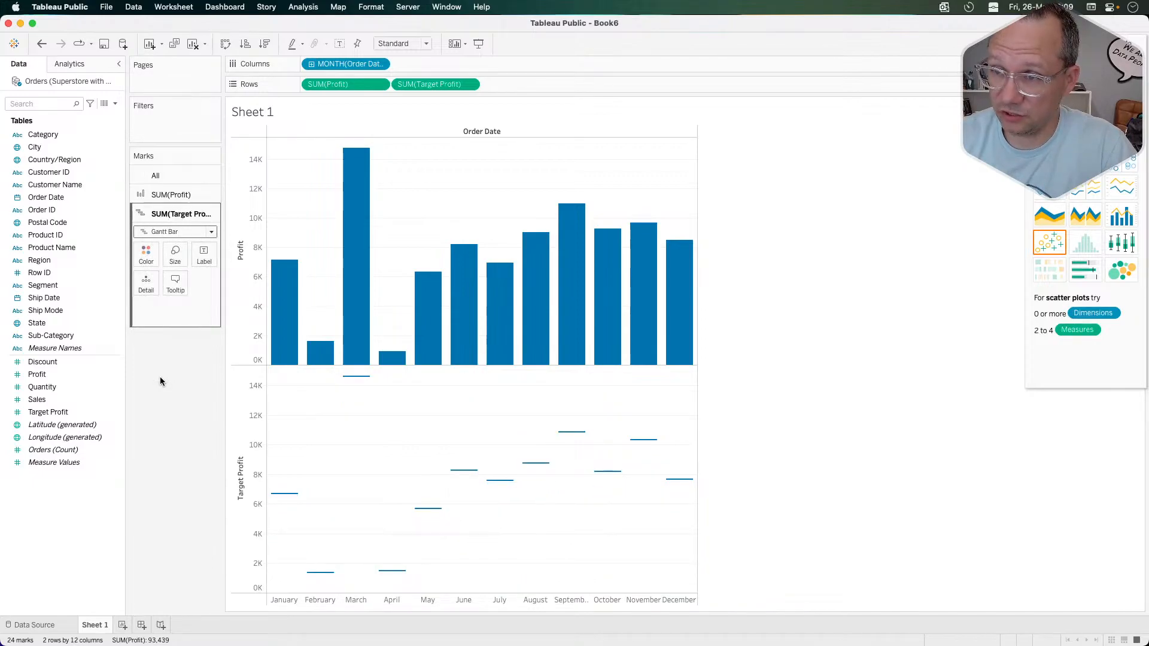
Combine Profit and Target Profit into a dual-axis chart and synchronize the Target Profit axis.
drag(235, 368, 675, 270)
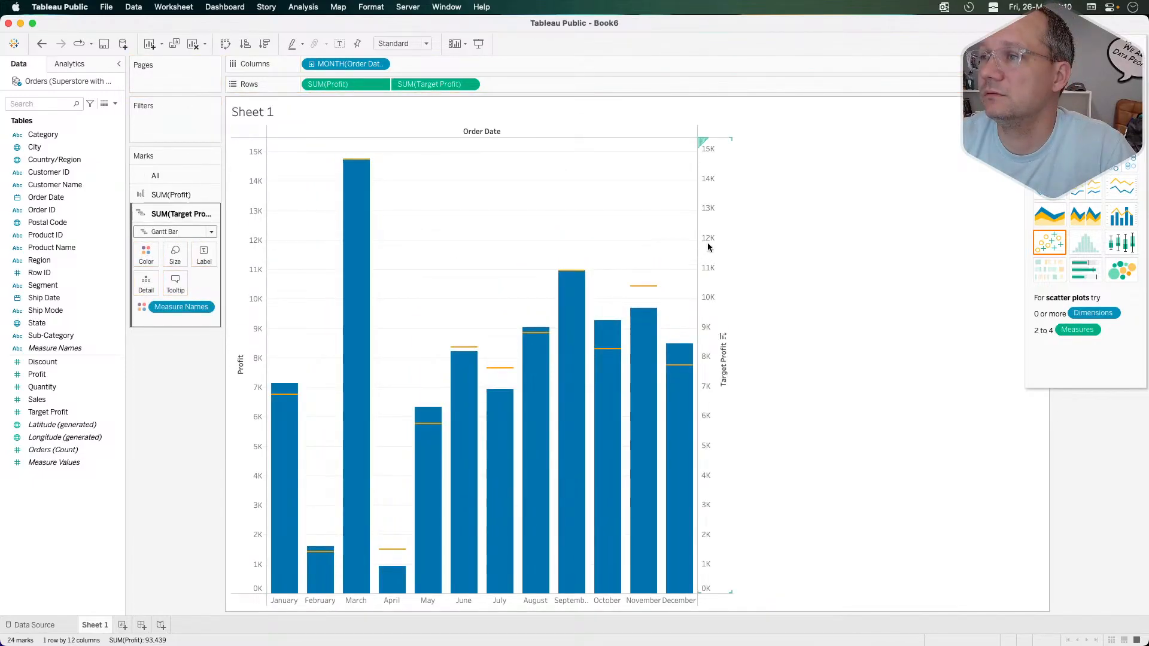
right_click(709, 245)
click(752, 309)
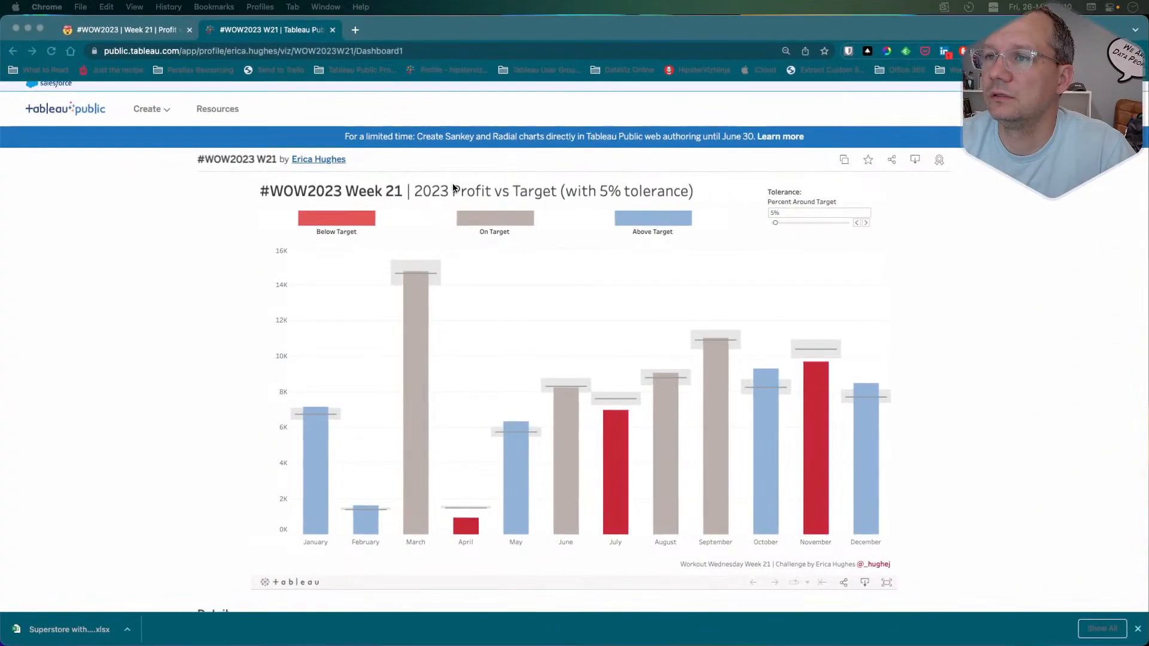
In Chrome, vary the example dashboard's Percent Around Target between 5% and 8% to examine the title, tolerance bands and bar colors.
click(866, 224)
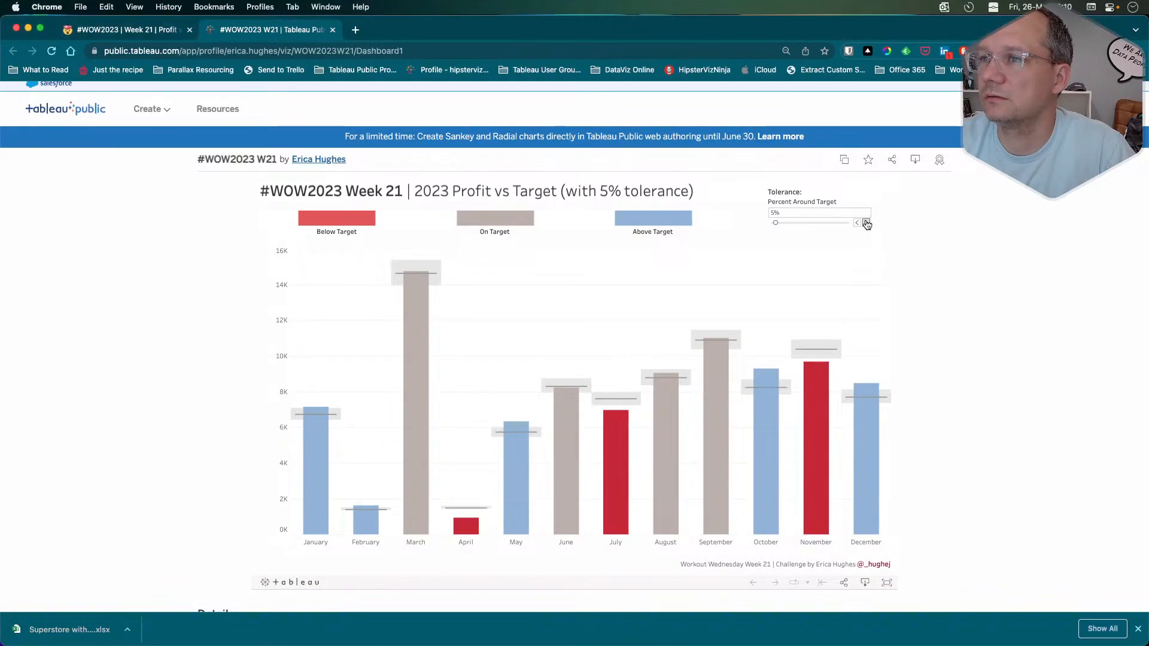
click(866, 224)
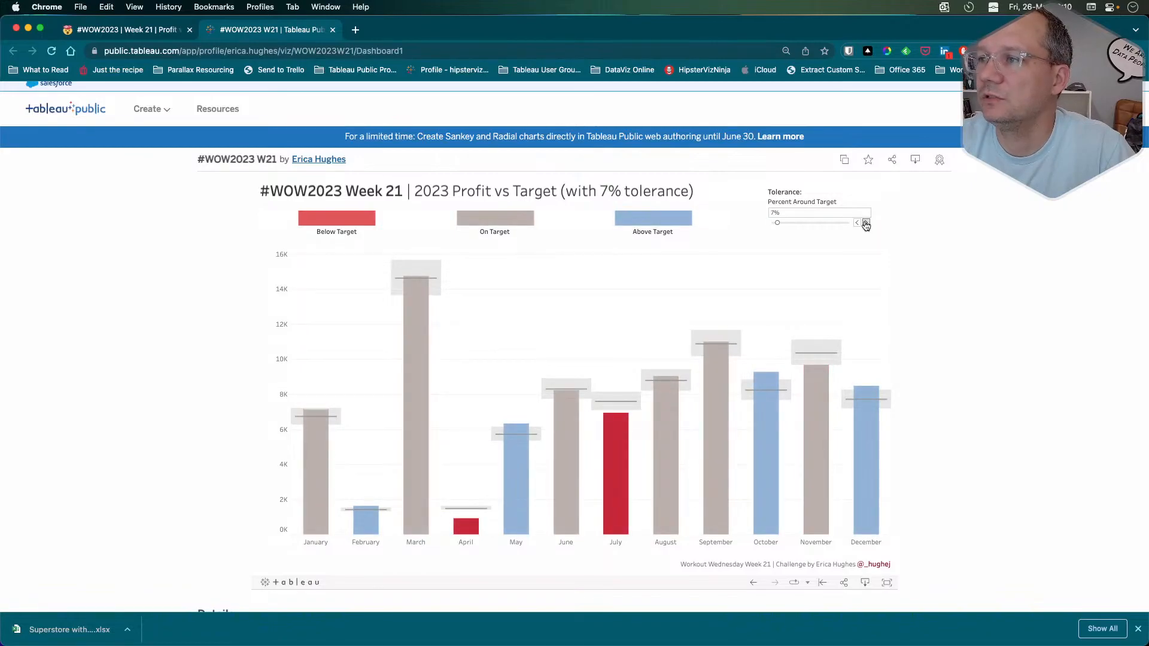
click(867, 223)
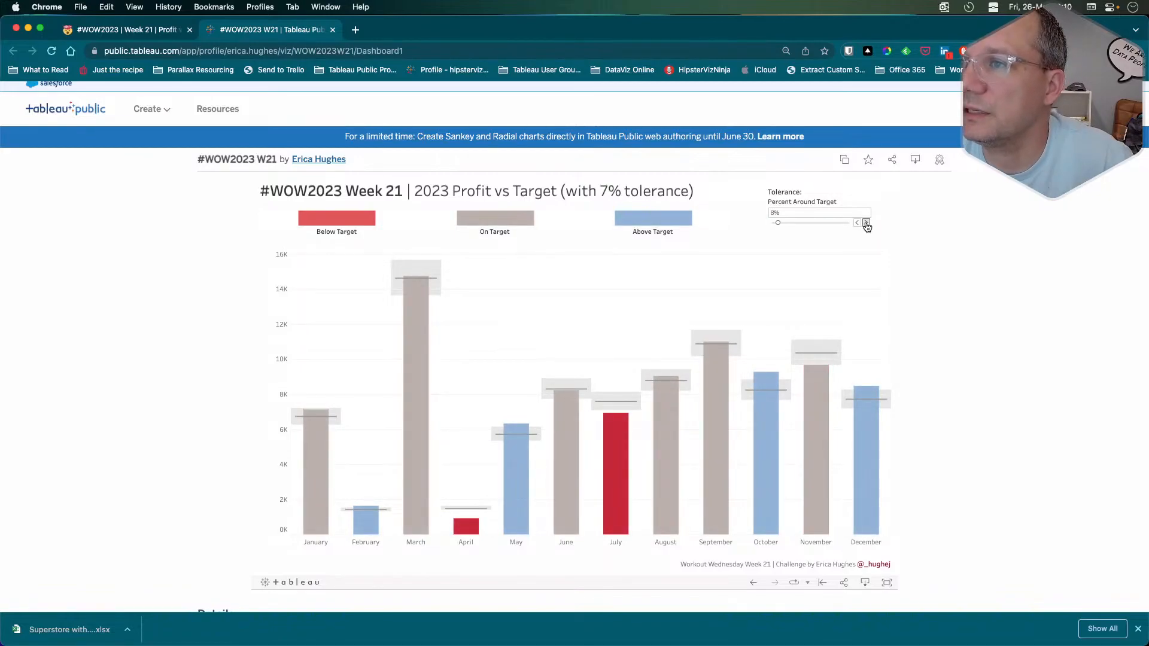
mouse_move(426, 285)
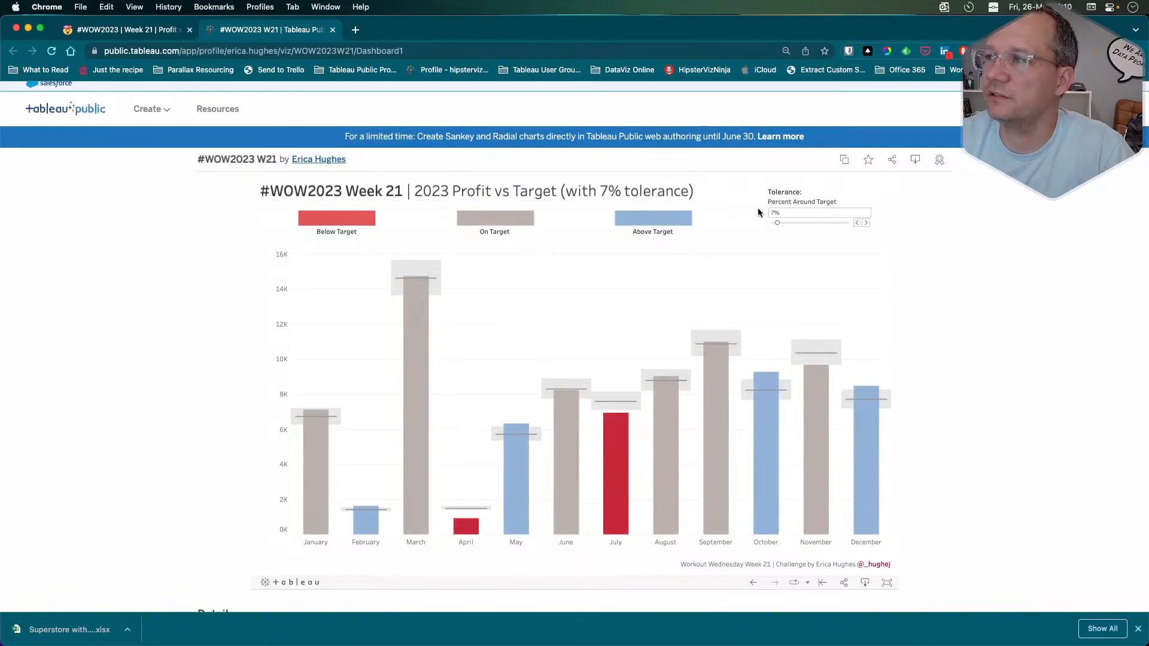
click(856, 223)
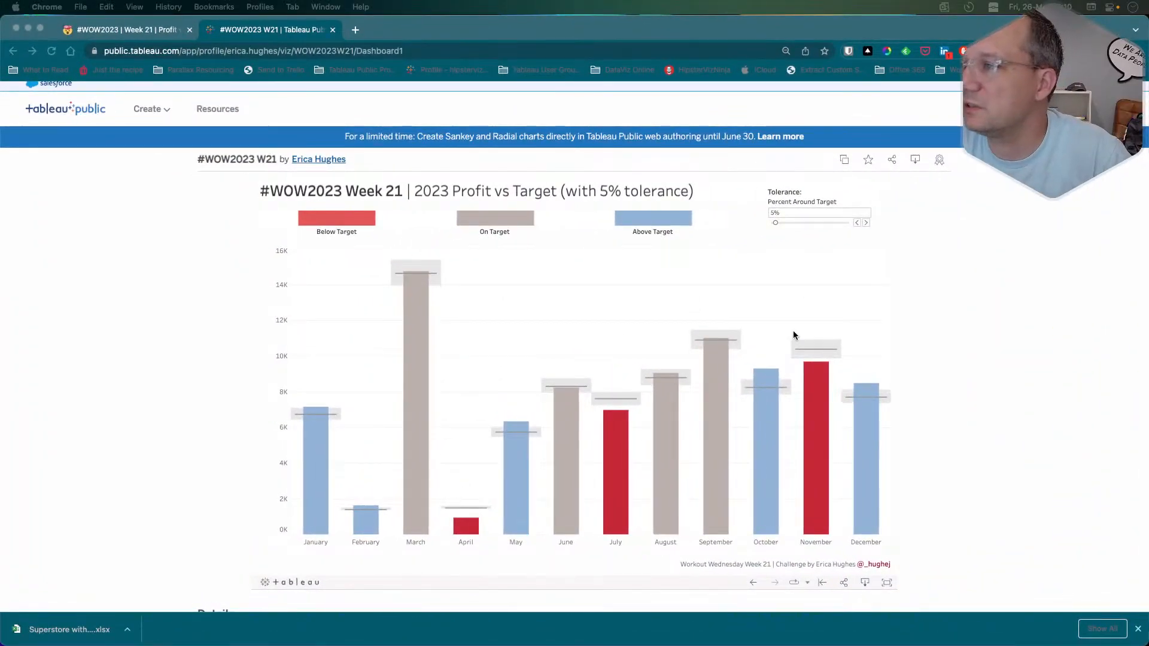
click(857, 224)
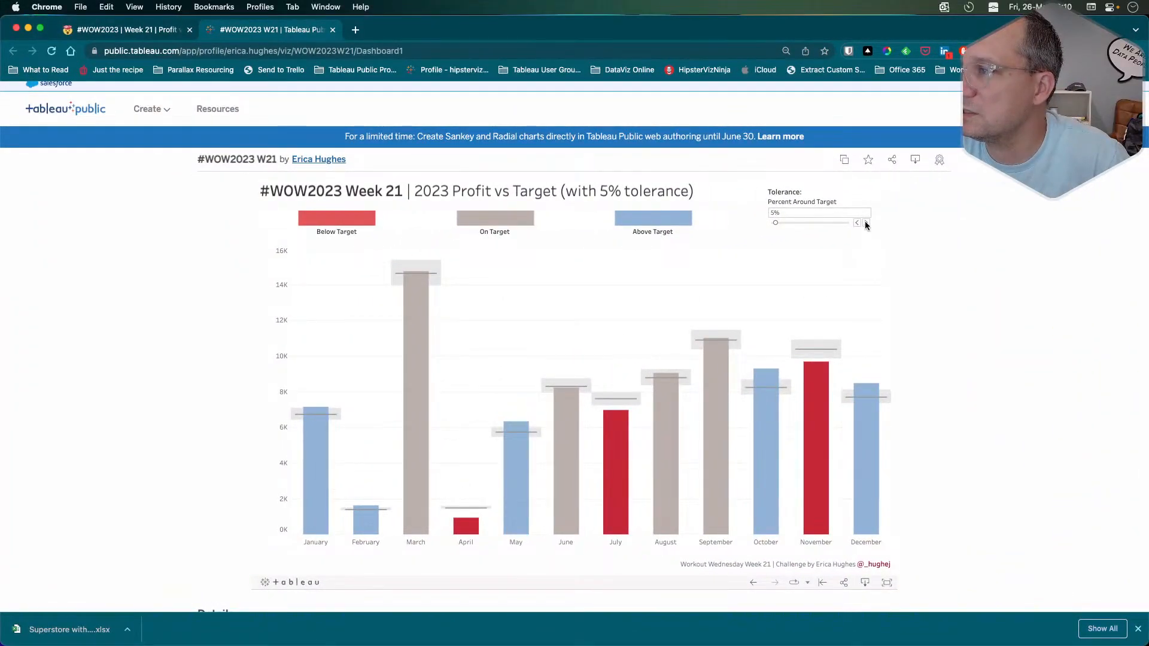
click(866, 223)
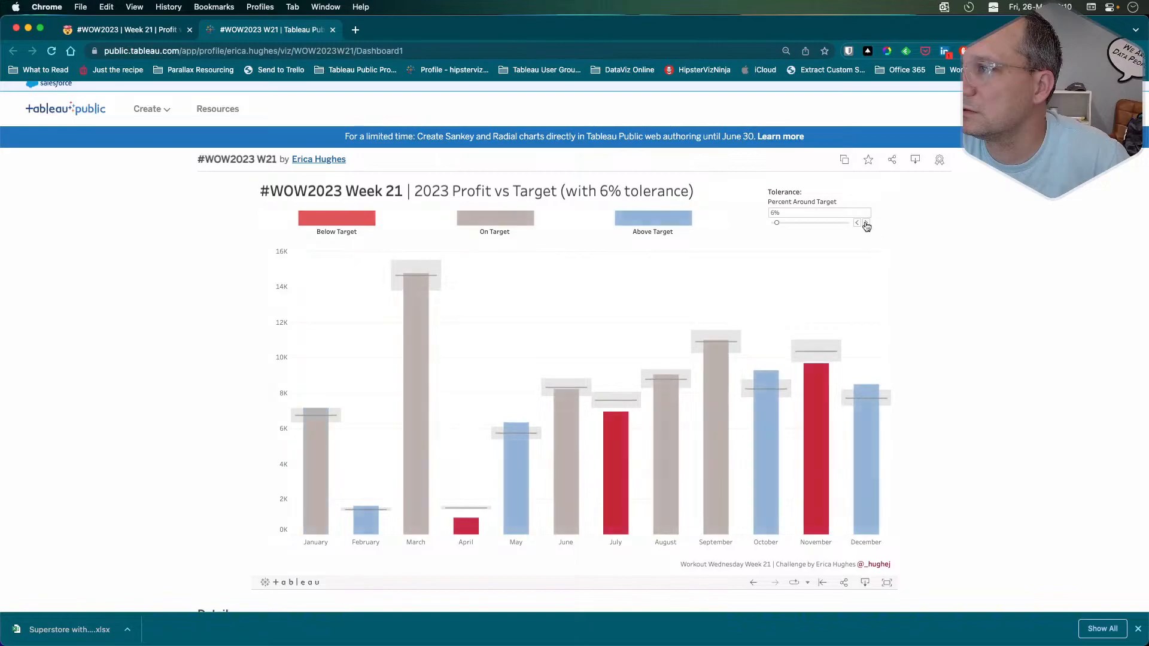
Try Percent Around Target values of 35%, 25%, 39% and 3% in the example to examine how the bands and bar colors respond.
drag(777, 225, 801, 226)
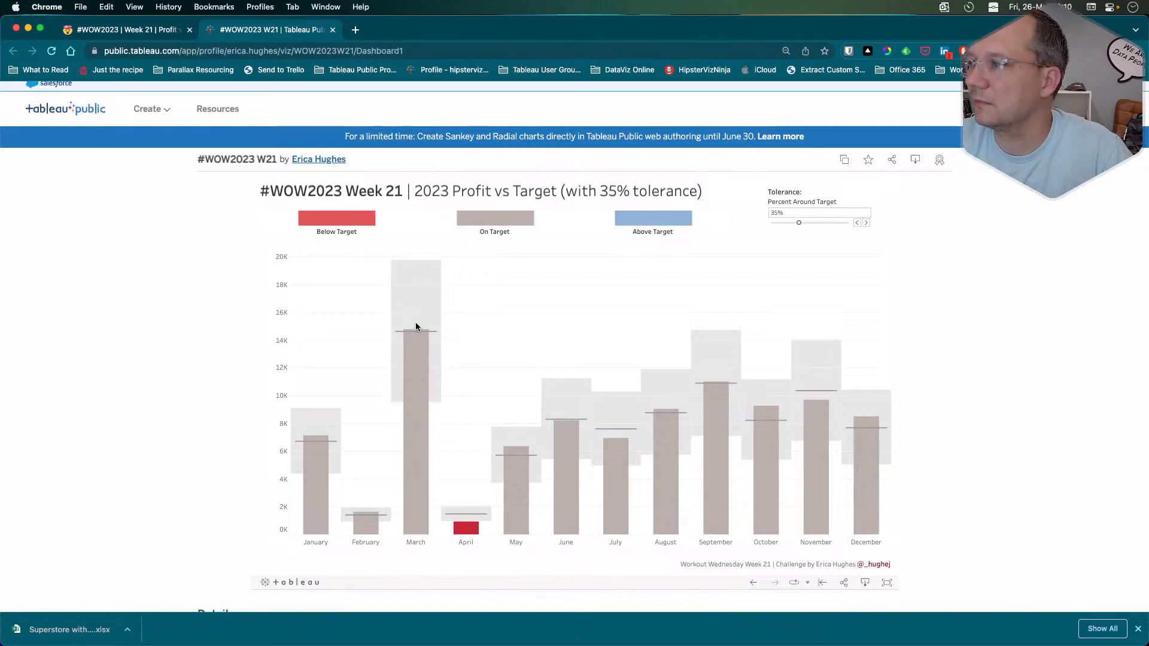
mouse_move(437, 362)
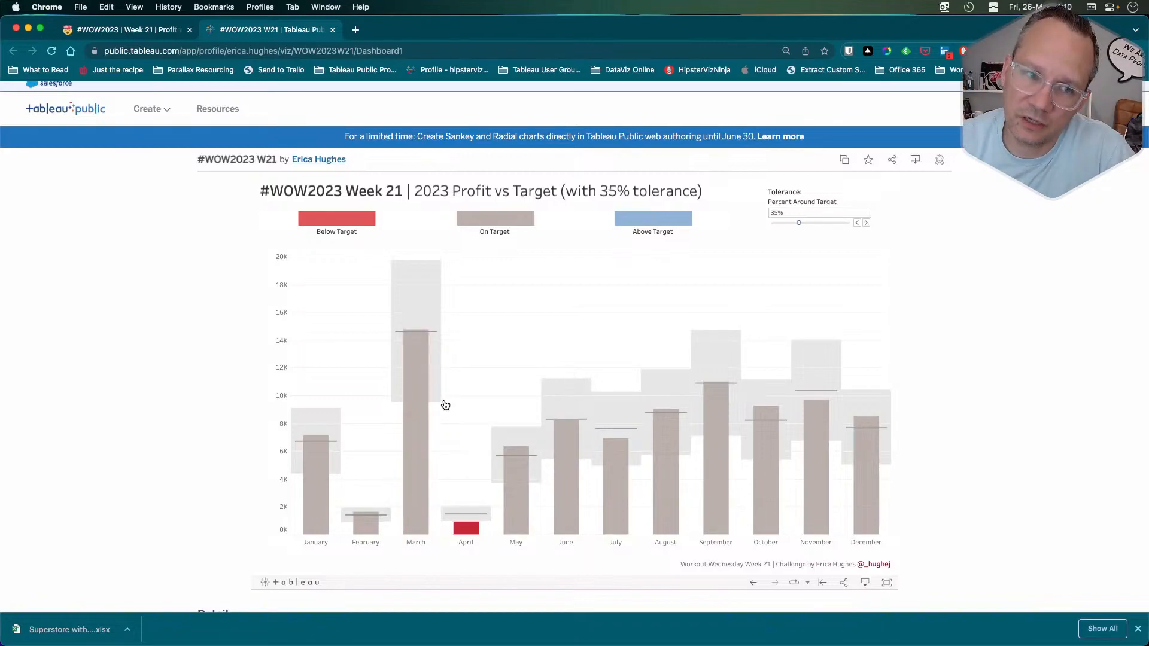
mouse_move(426, 402)
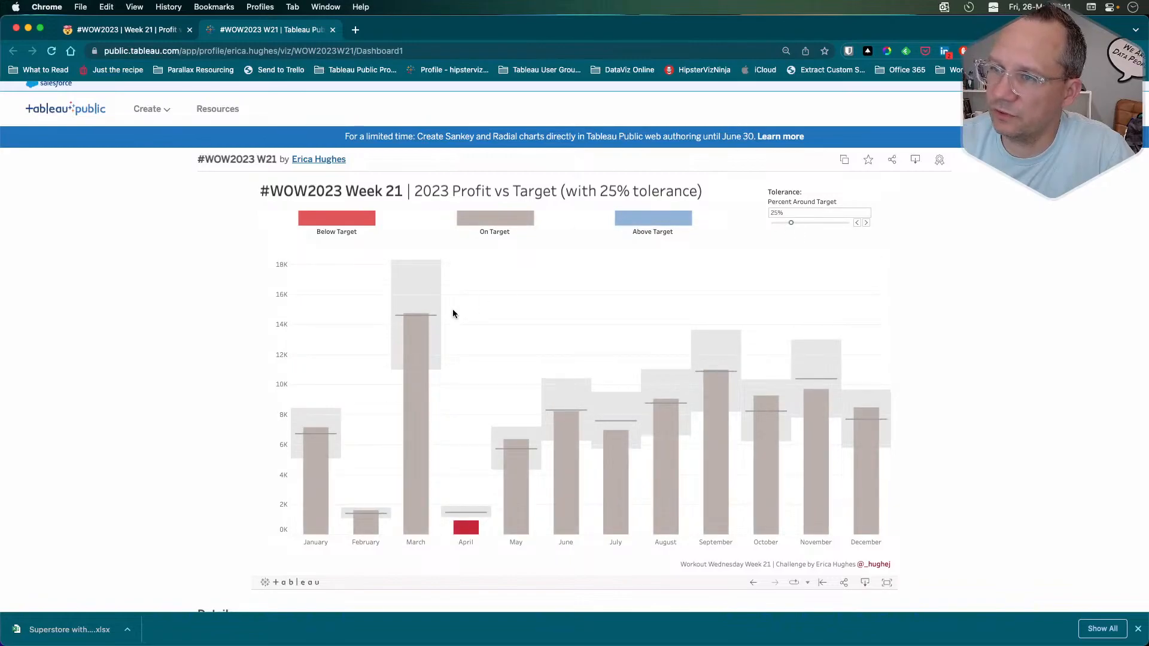
mouse_move(466, 519)
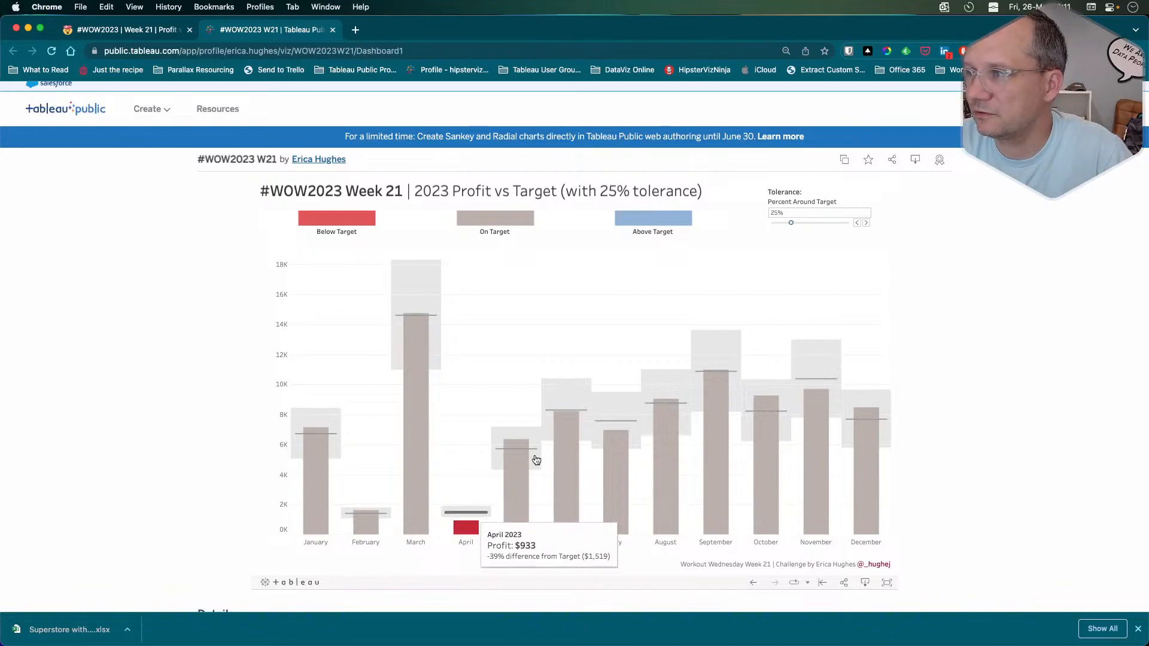
drag(792, 224, 802, 224)
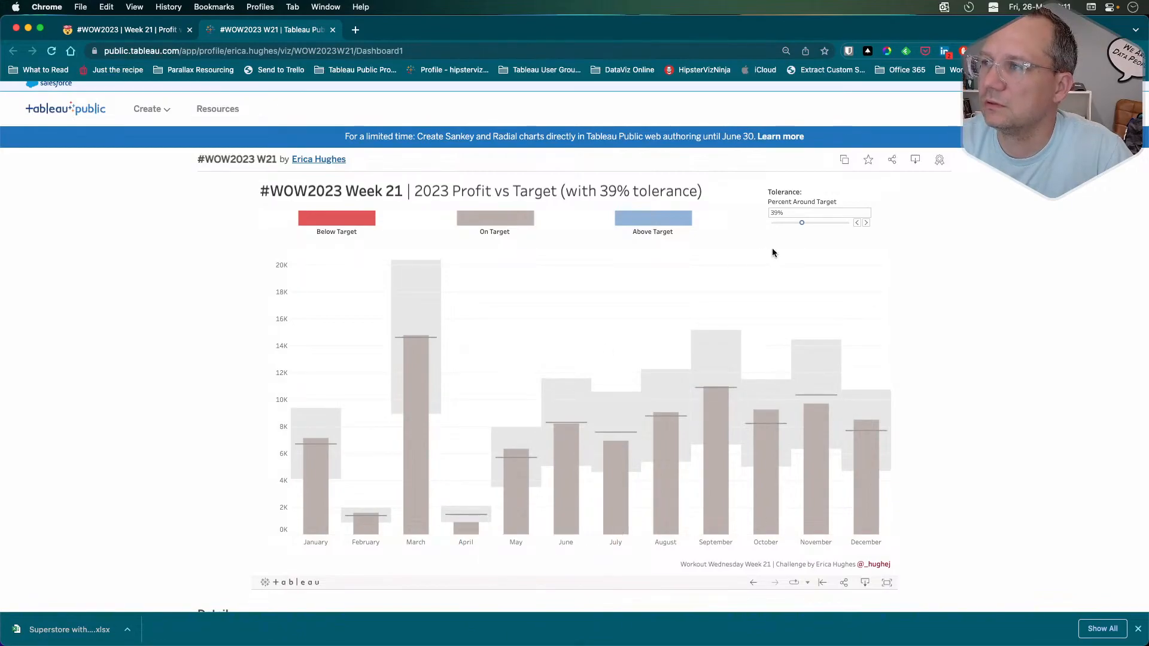
drag(799, 226, 770, 224)
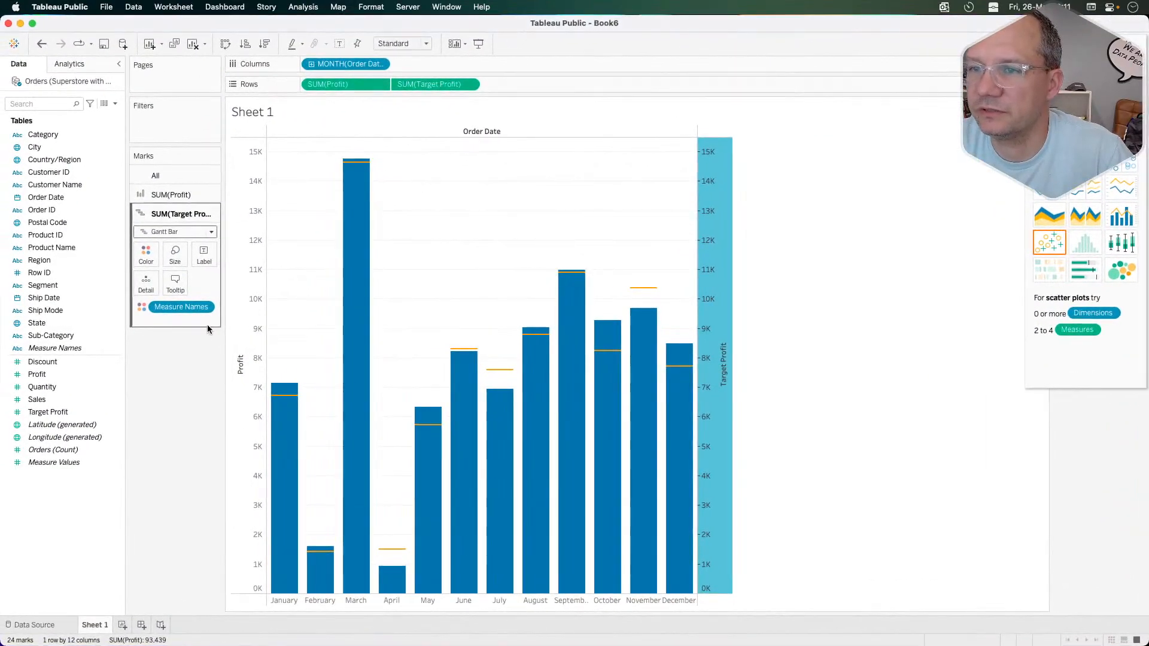
Switch to Tableau Public and increase the size of the Target Profit Gantt marks until they extend beyond the Profit bars.
click(178, 401)
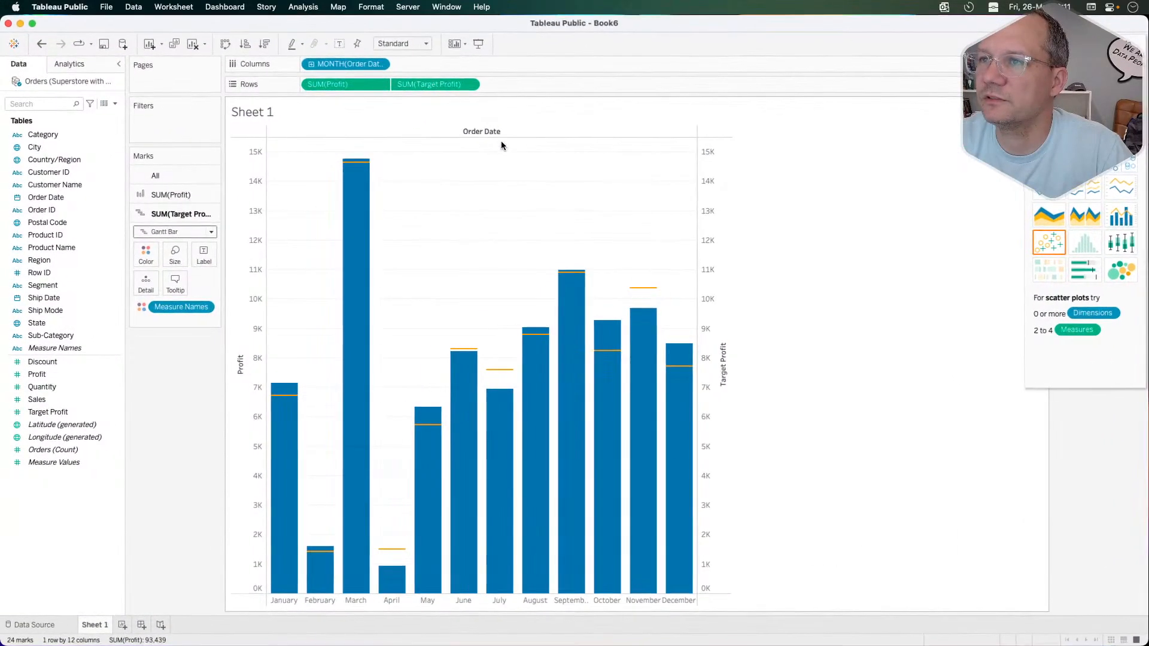
click(209, 192)
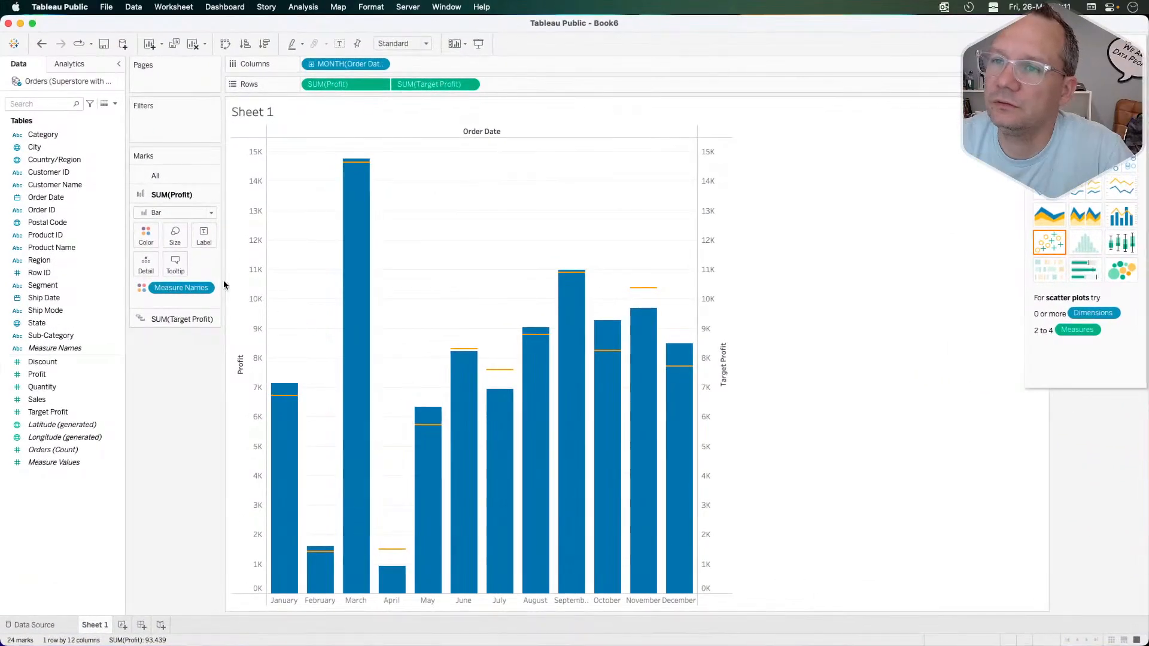
click(157, 319)
click(157, 260)
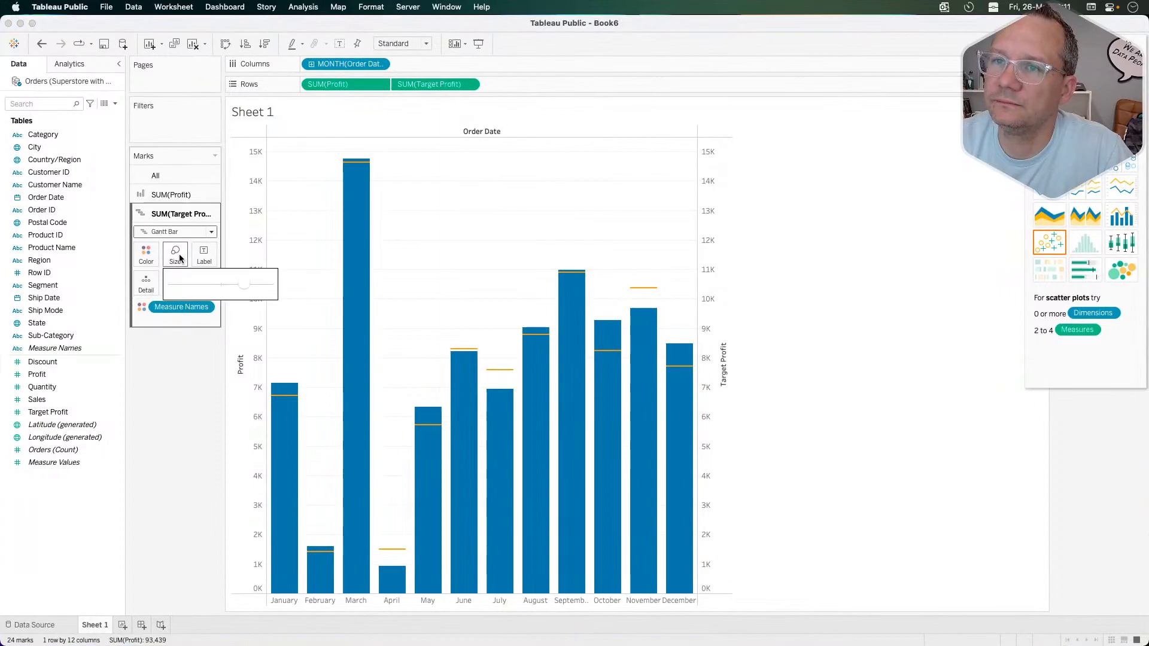
click(250, 286)
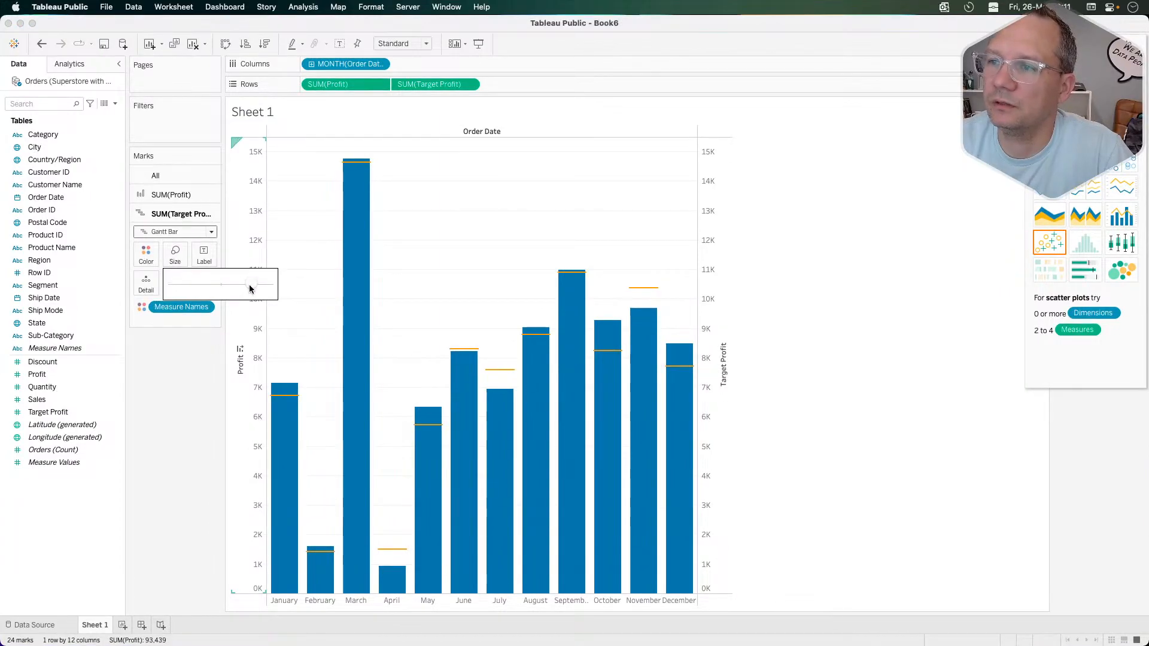
click(257, 287)
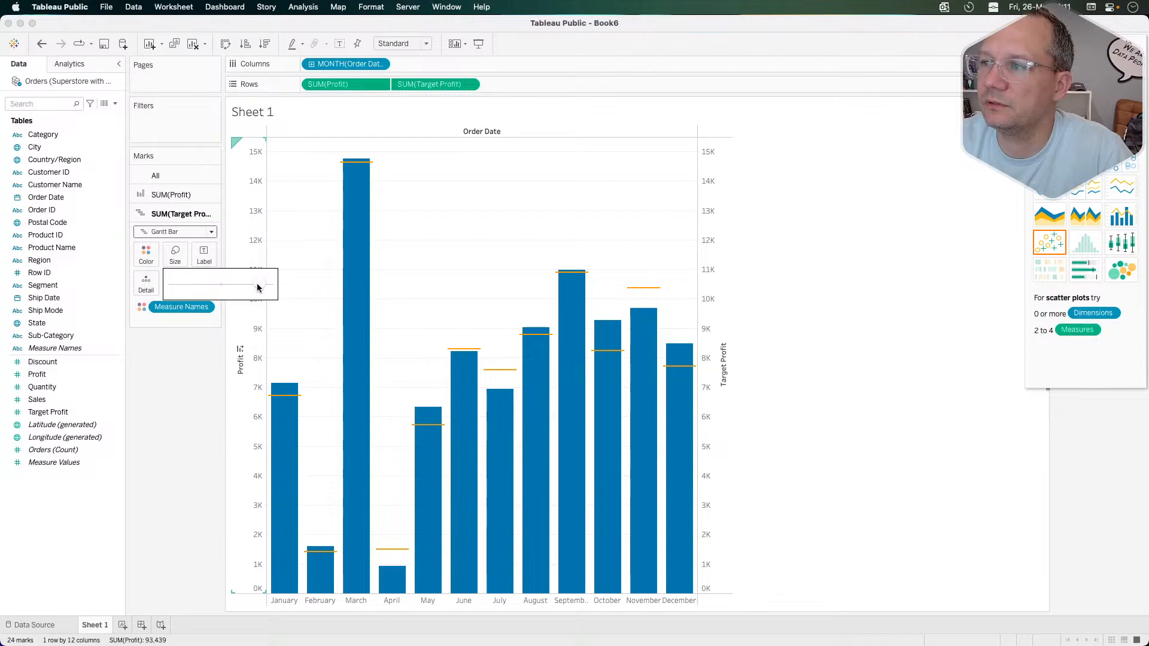
click(142, 518)
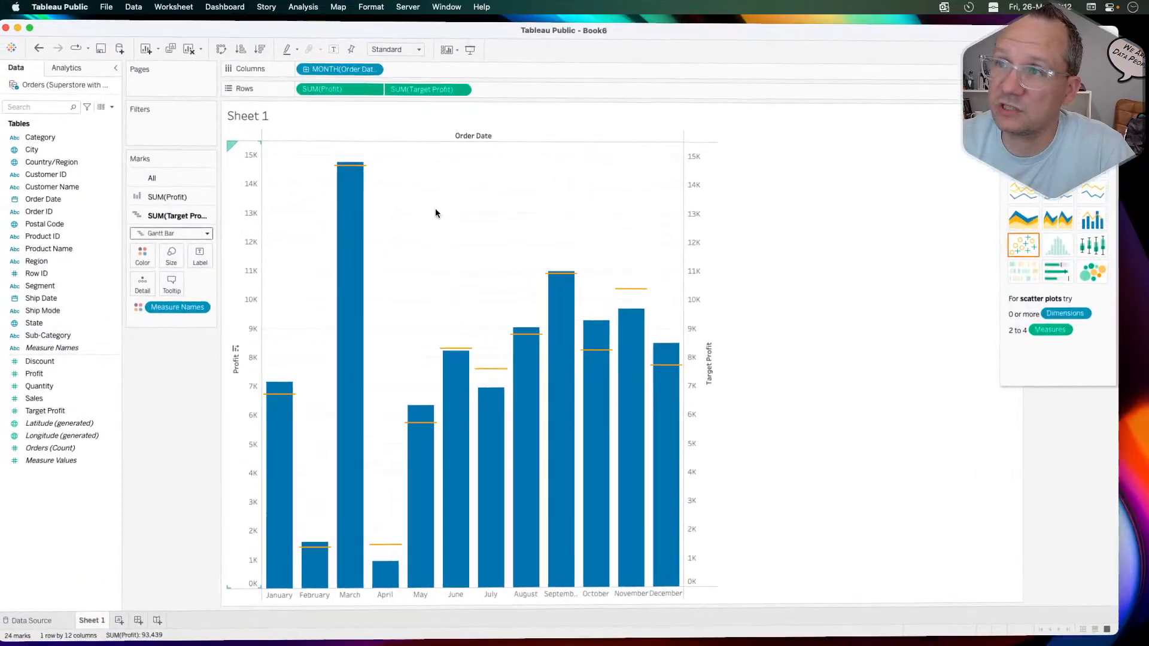
Compare the target lines and tolerance bands in the Chrome example with the target marks on Sheet 1 in Tableau Public.
mouse_move(438, 89)
mouse_down()
mouse_move(380, 117)
mouse_move(462, 106)
mouse_move(455, 76)
mouse_move(433, 80)
mouse_up()
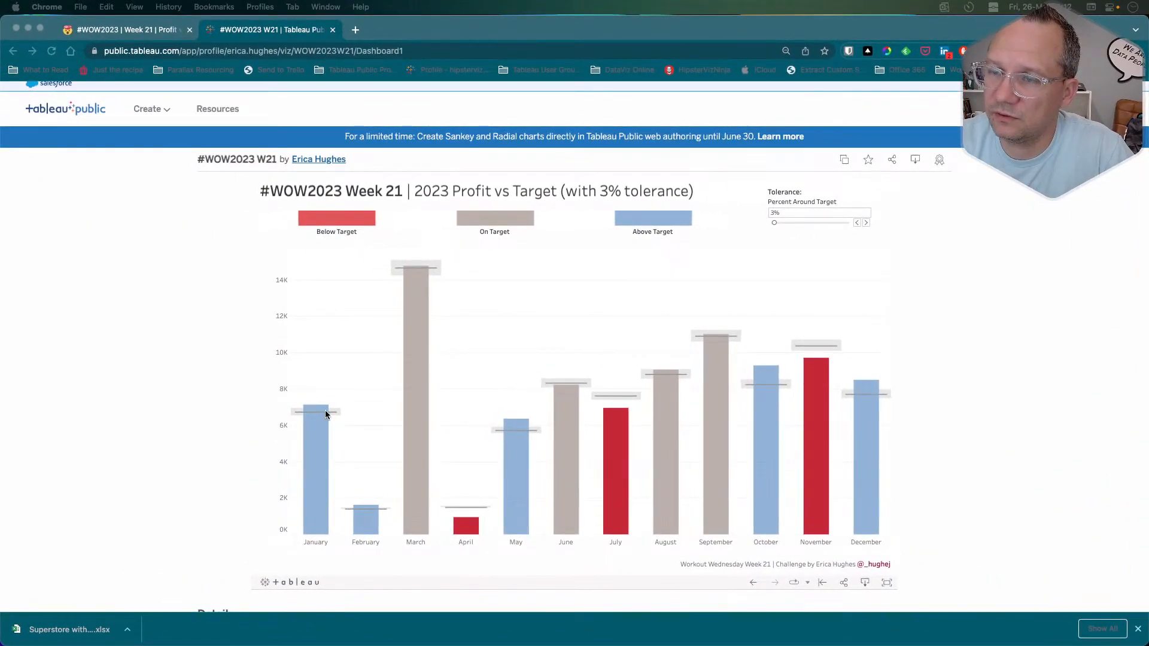
mouse_move(318, 413)
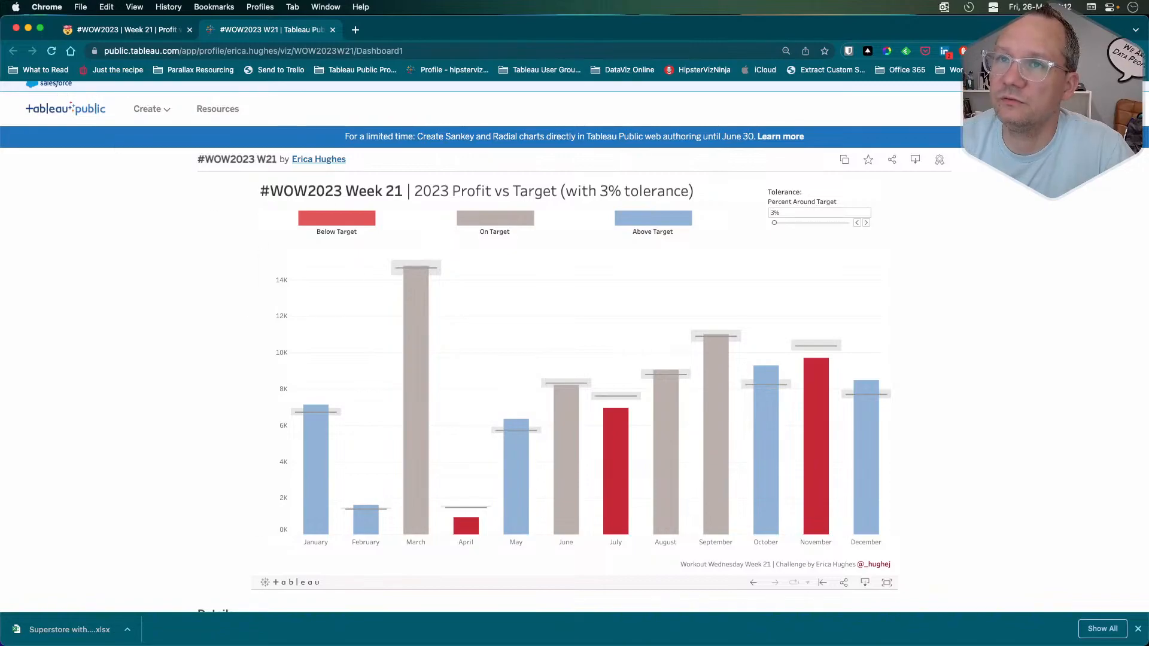
key(super+Tab)
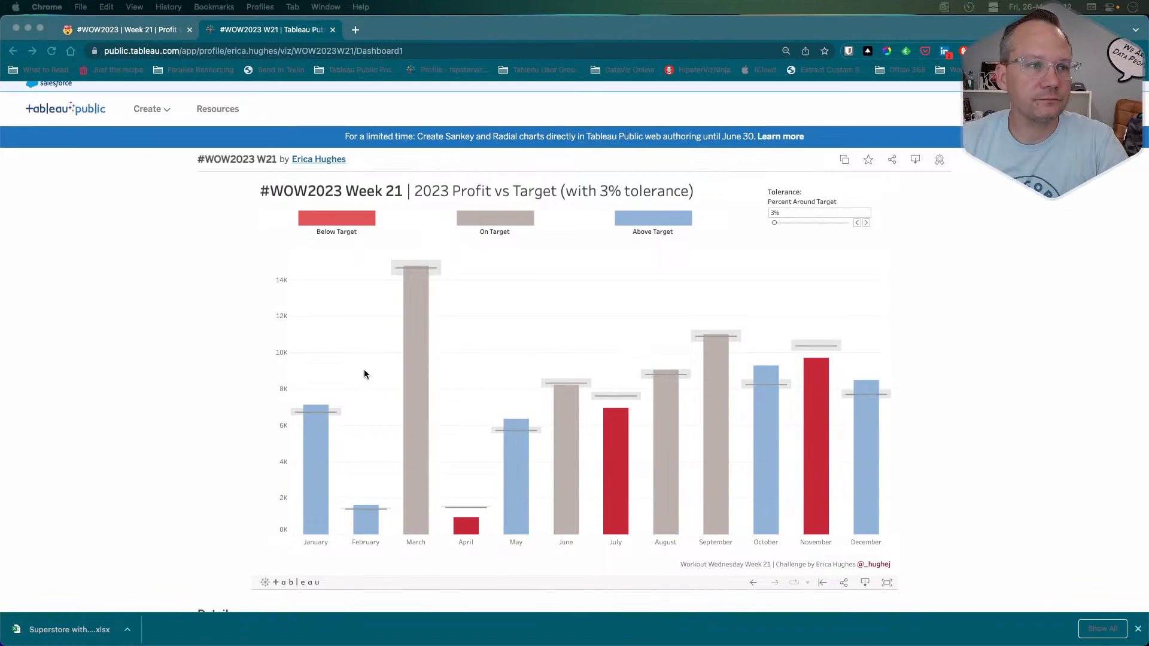
key(super+Tab)
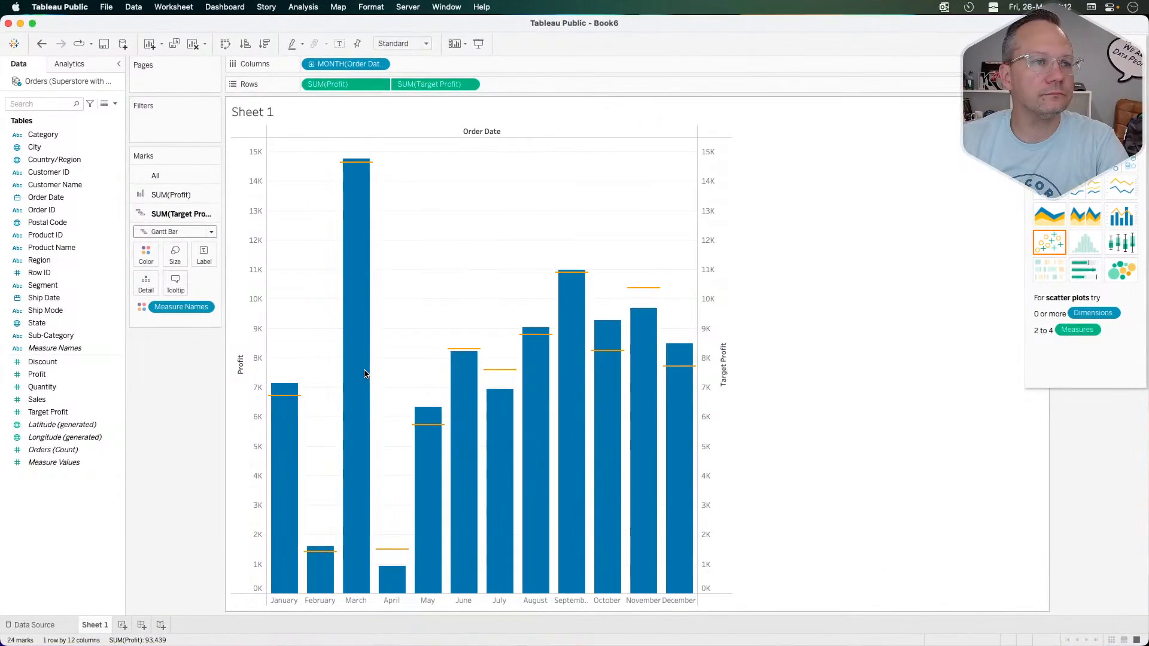
mouse_move(279, 398)
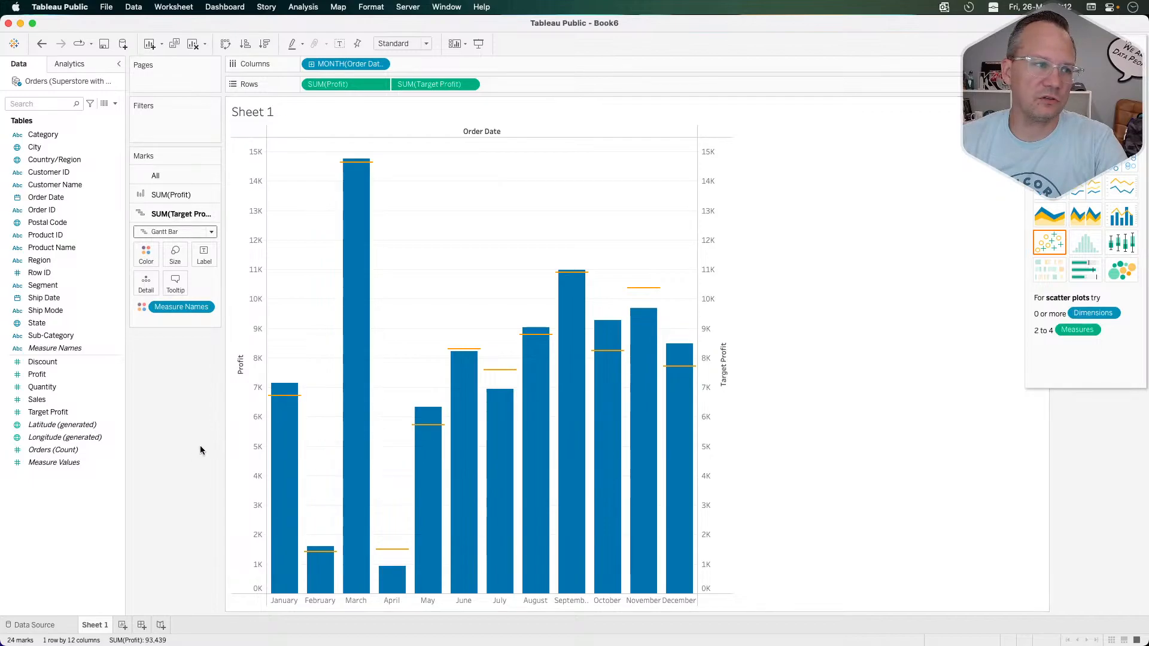
right_click(66, 512)
click(118, 367)
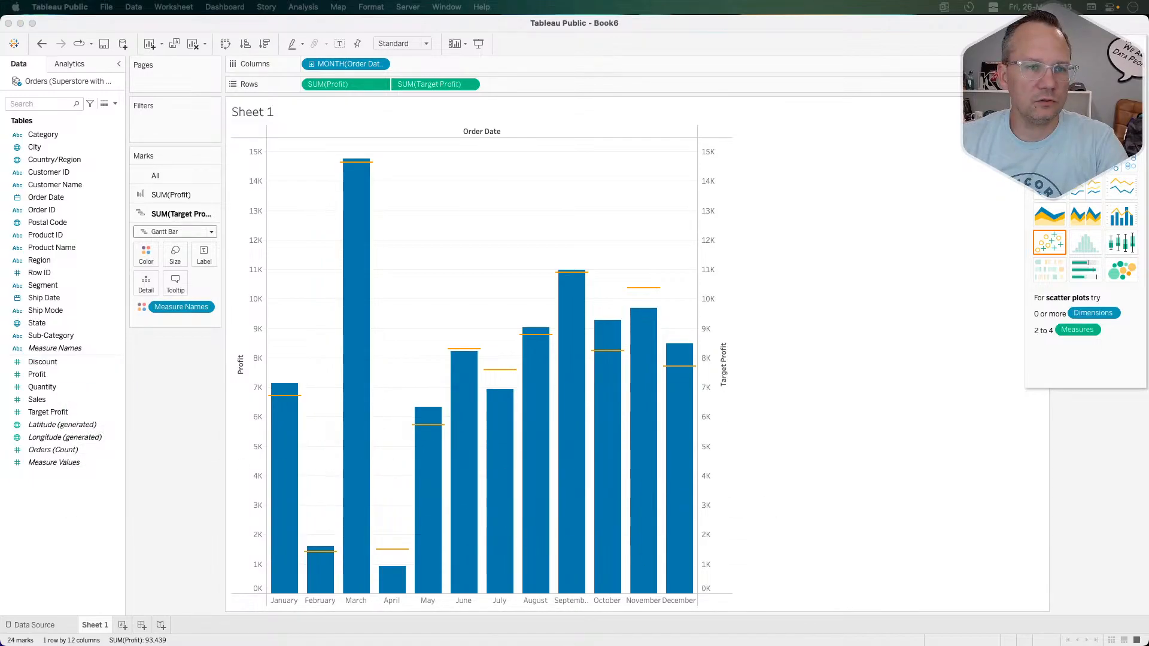
drag(474, 267, 552, 268)
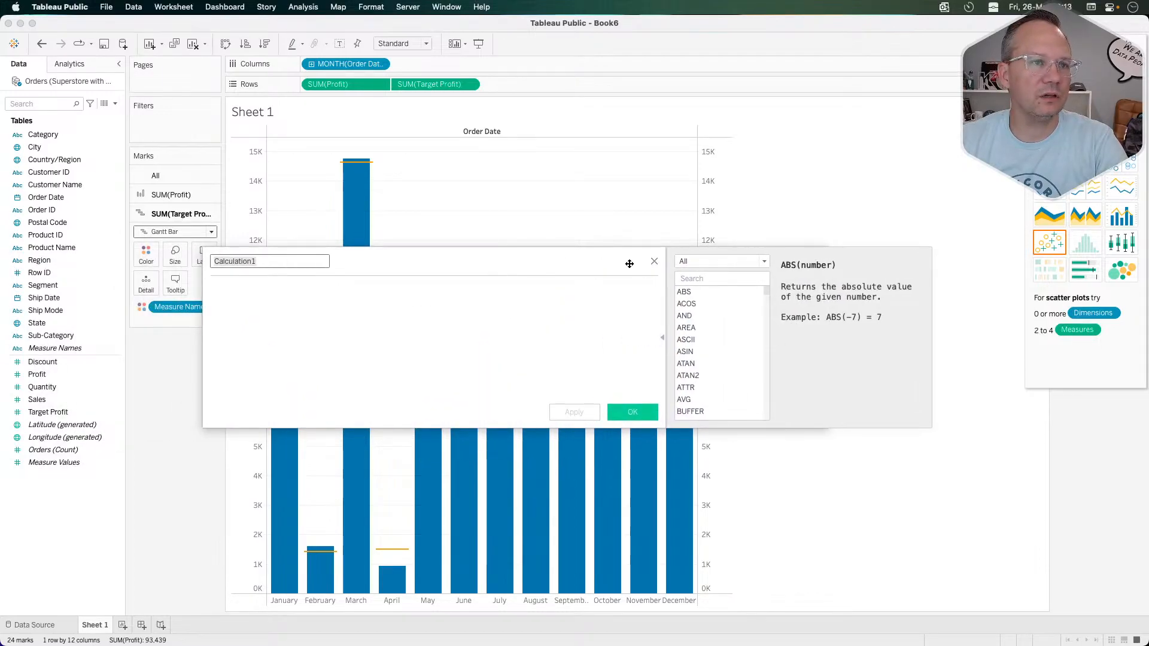
click(654, 261)
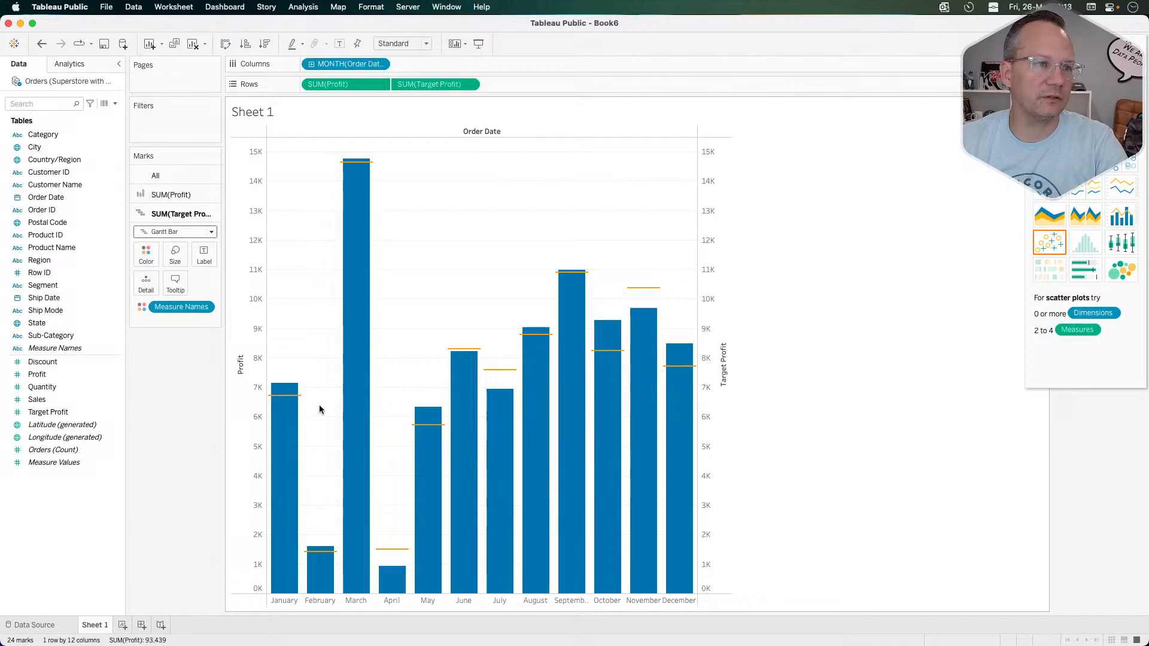
Start a new float parameter named "Tolerance:" with a percentage display format and 0 decimal places.
right_click(97, 498)
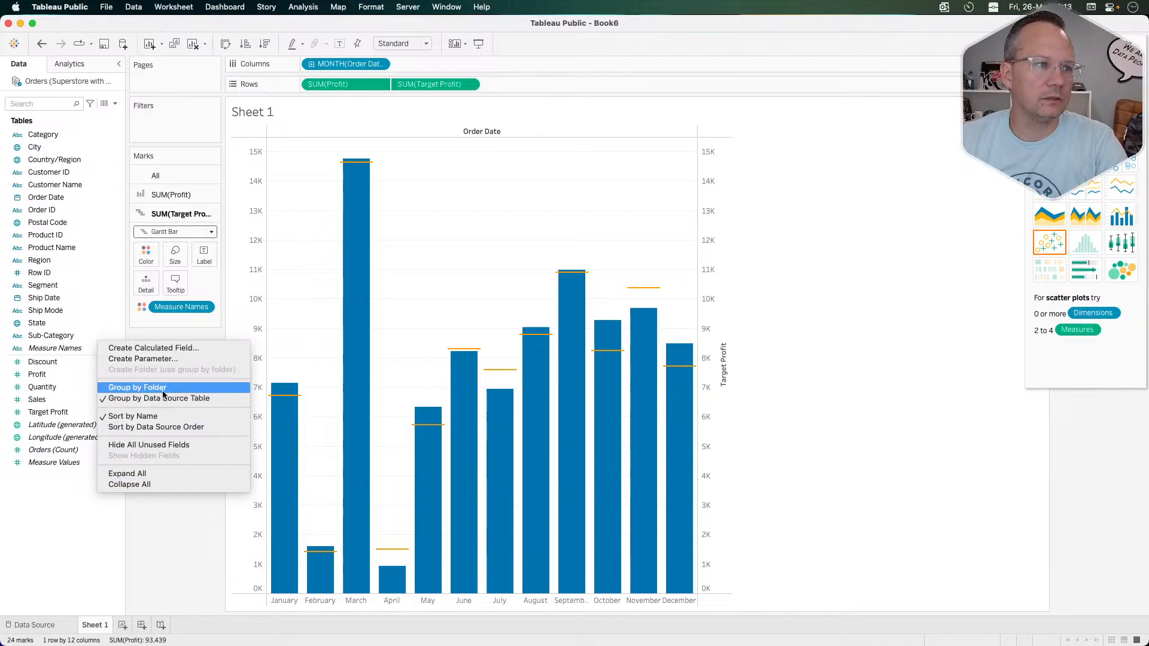
click(166, 361)
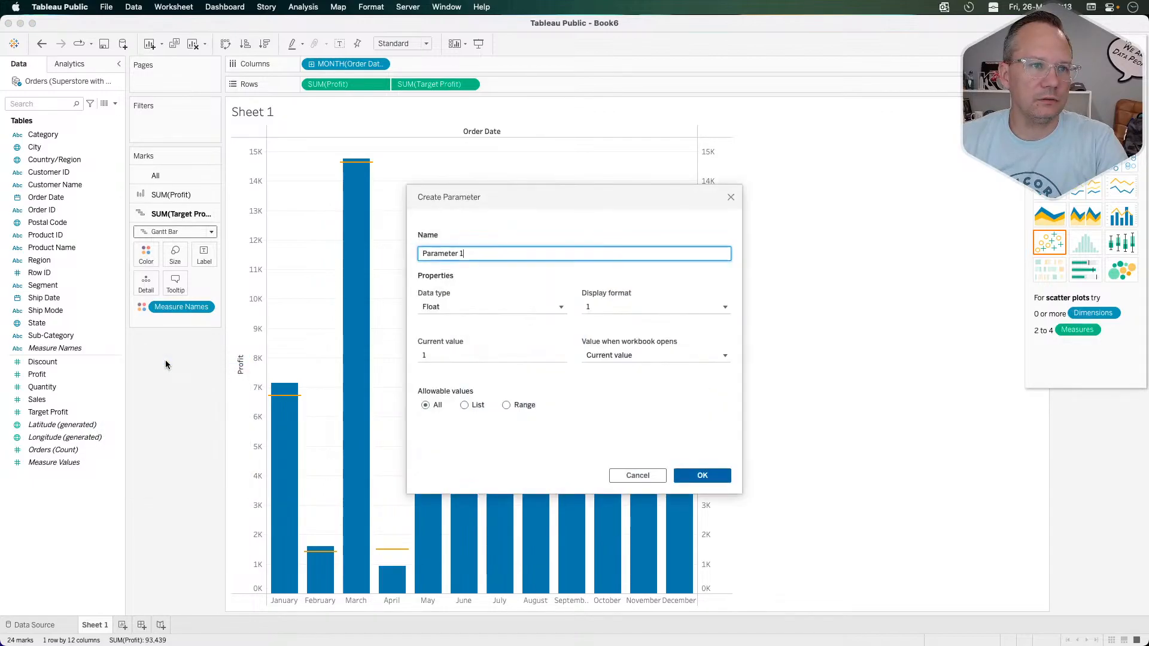
triple_click(493, 251)
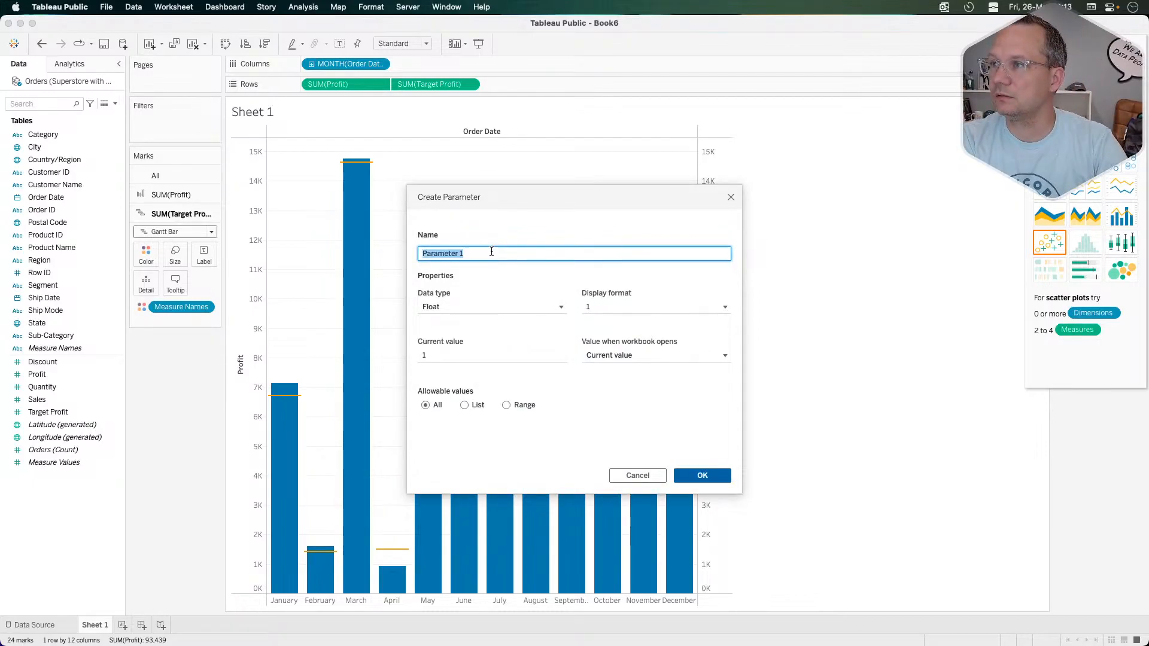
text(Tolerance:)
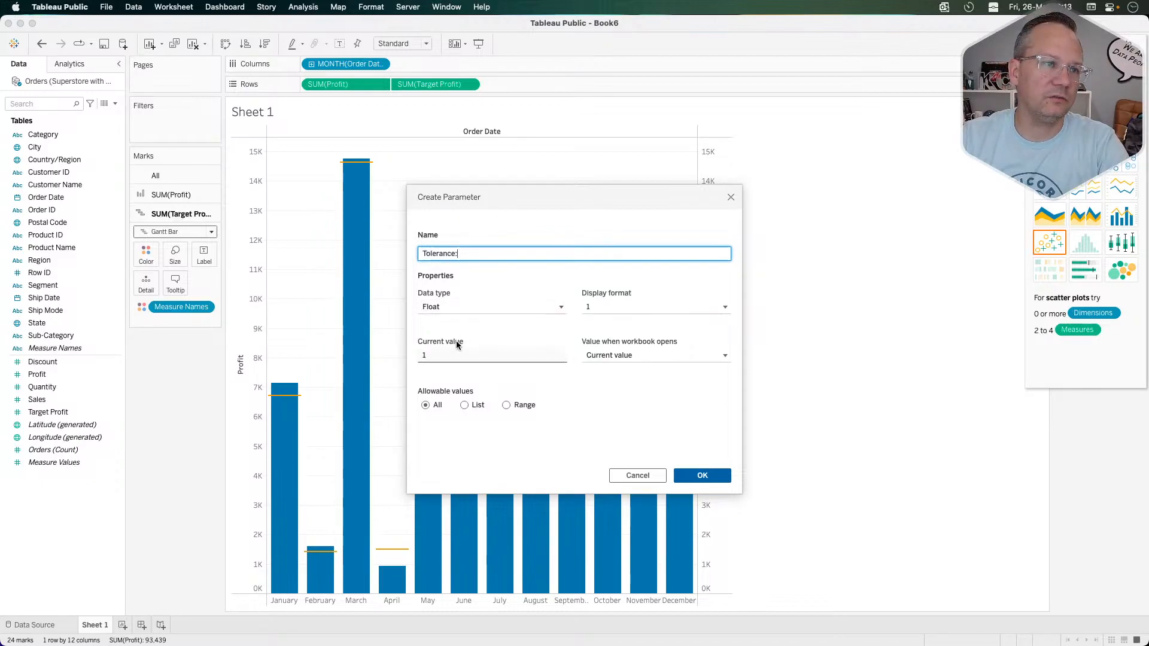
click(598, 306)
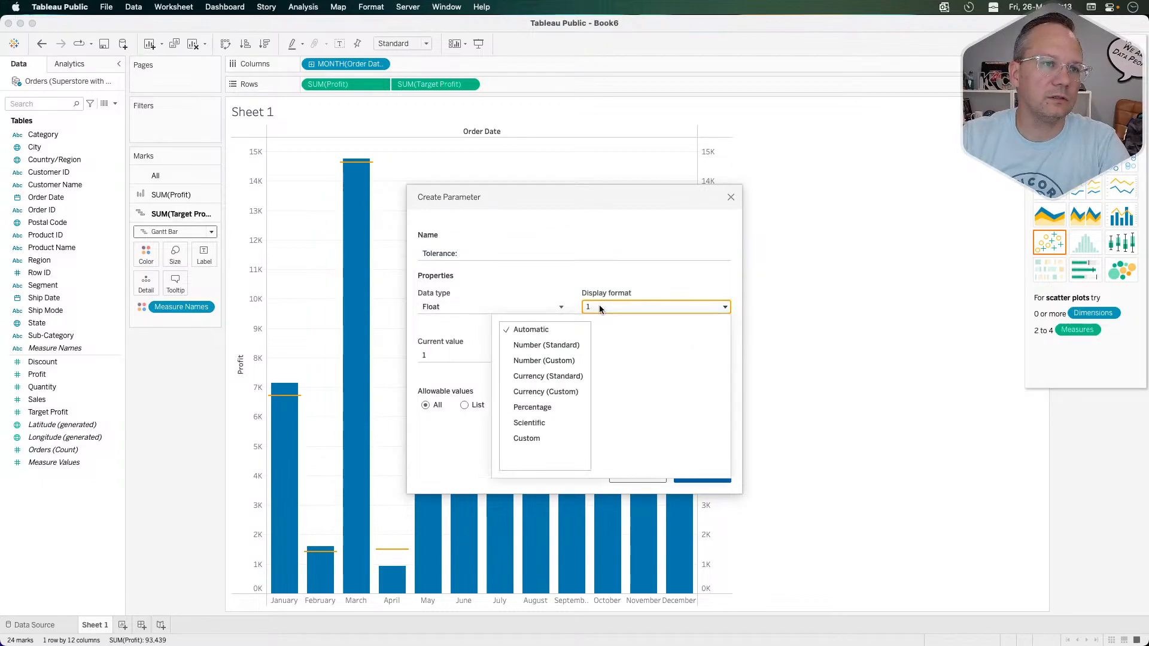
click(543, 408)
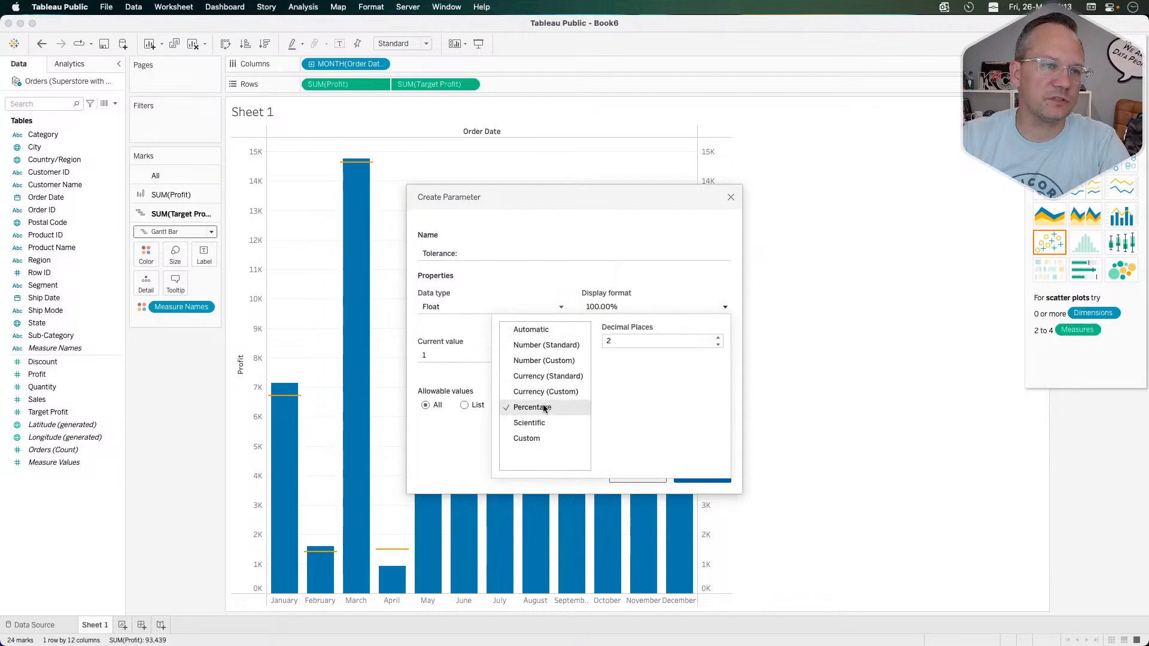
click(717, 346)
click(719, 345)
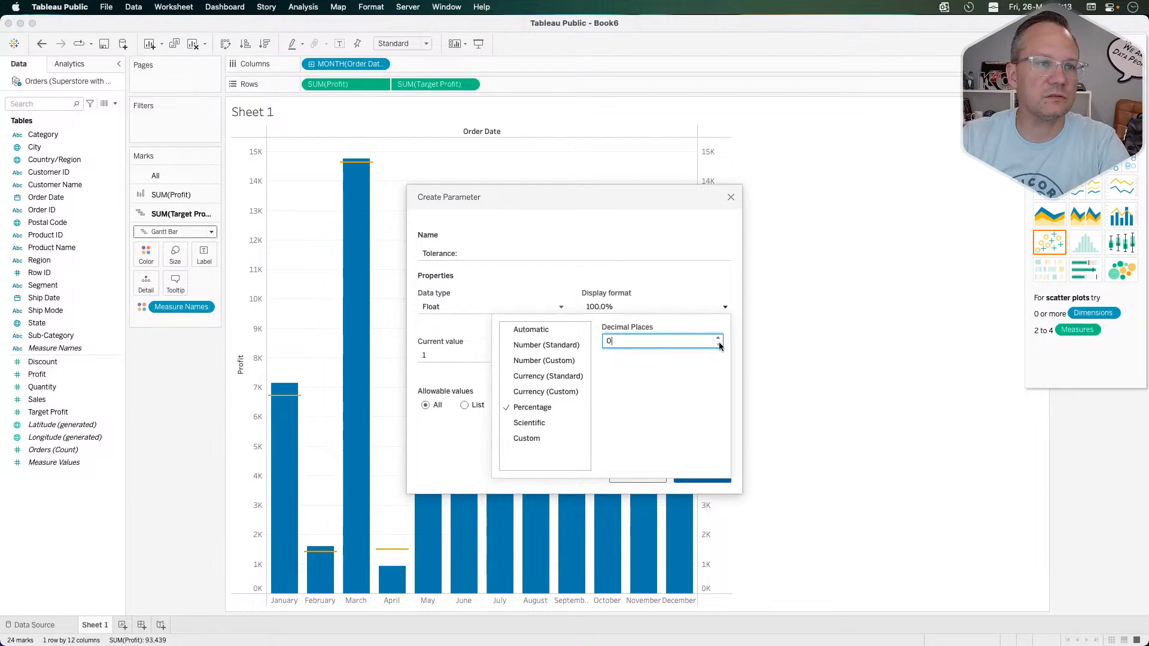
Set the Tolerance parameter's current value to .03 and restrict it to a range with a minimum of 0.
click(453, 357)
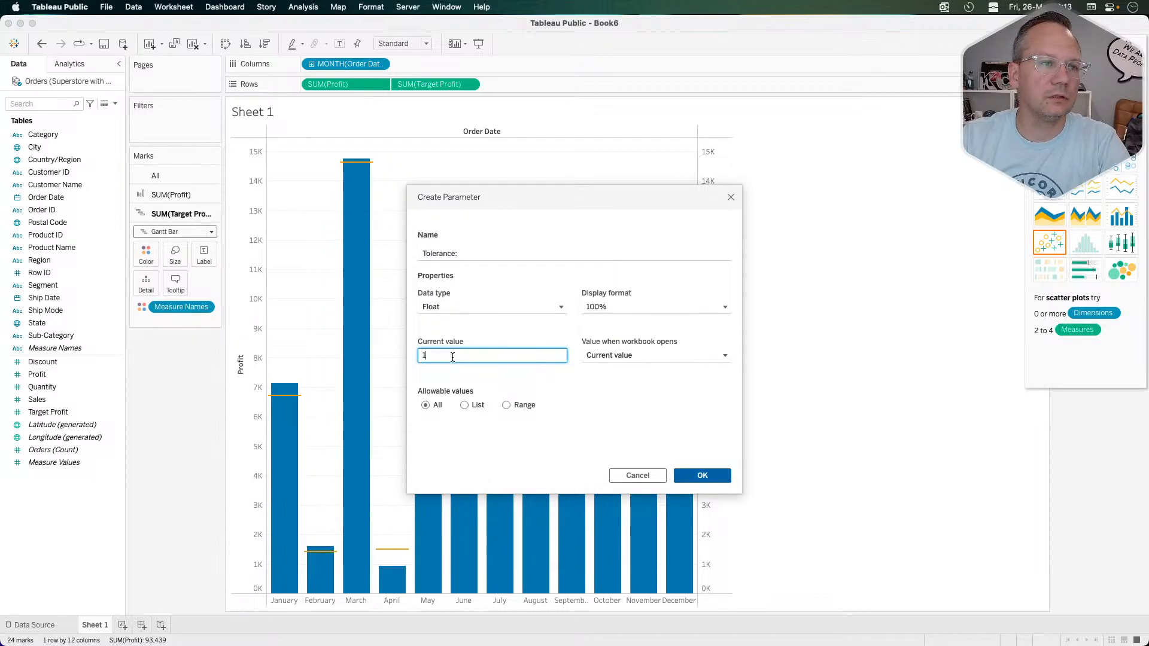
text(.03)
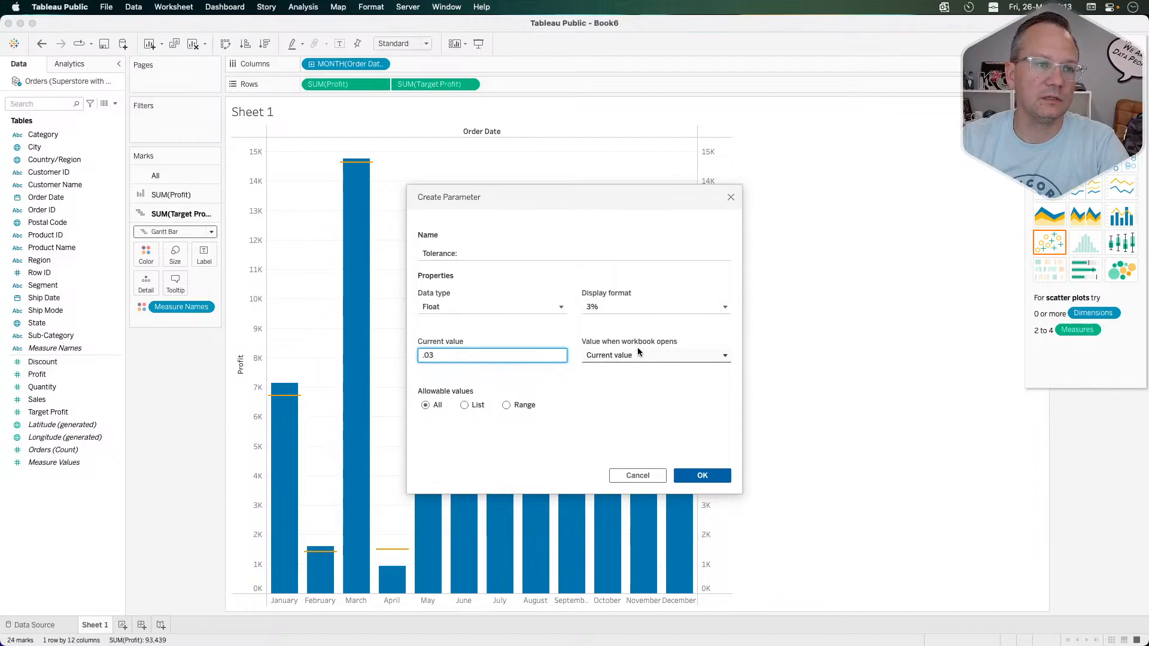
click(506, 405)
click(436, 441)
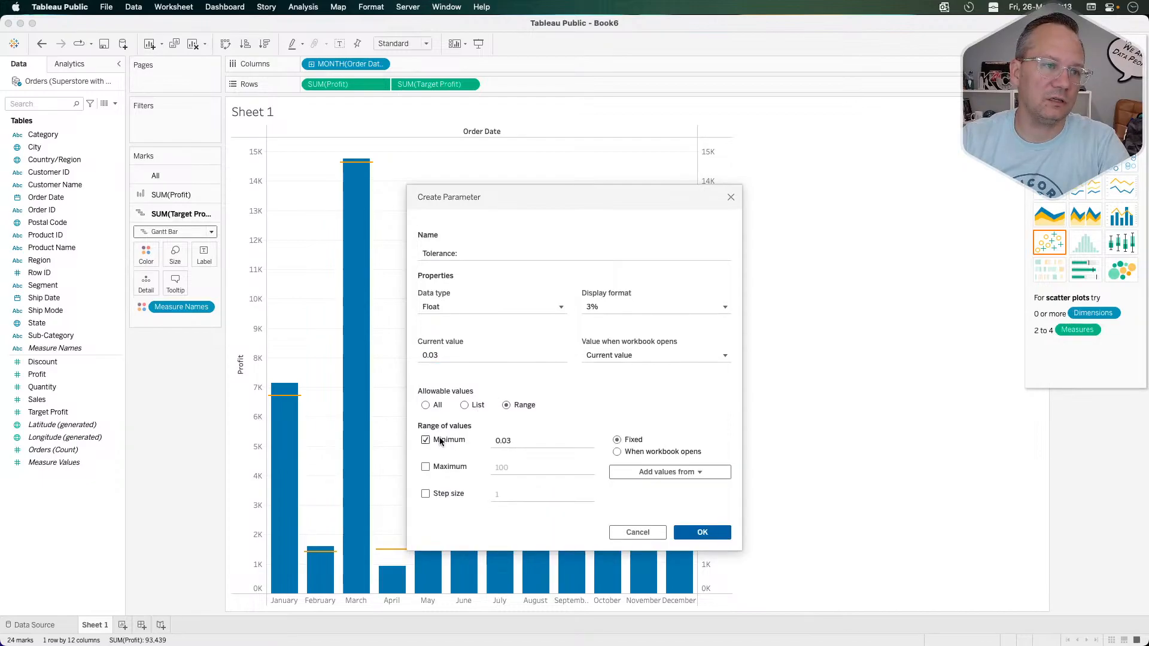
double_click(507, 441)
key(BackSpace)
text(.0)
Enable the range maximum for the Tolerance parameter and set it to 1.
click(511, 468)
click(461, 466)
click(461, 466)
double_click(504, 467)
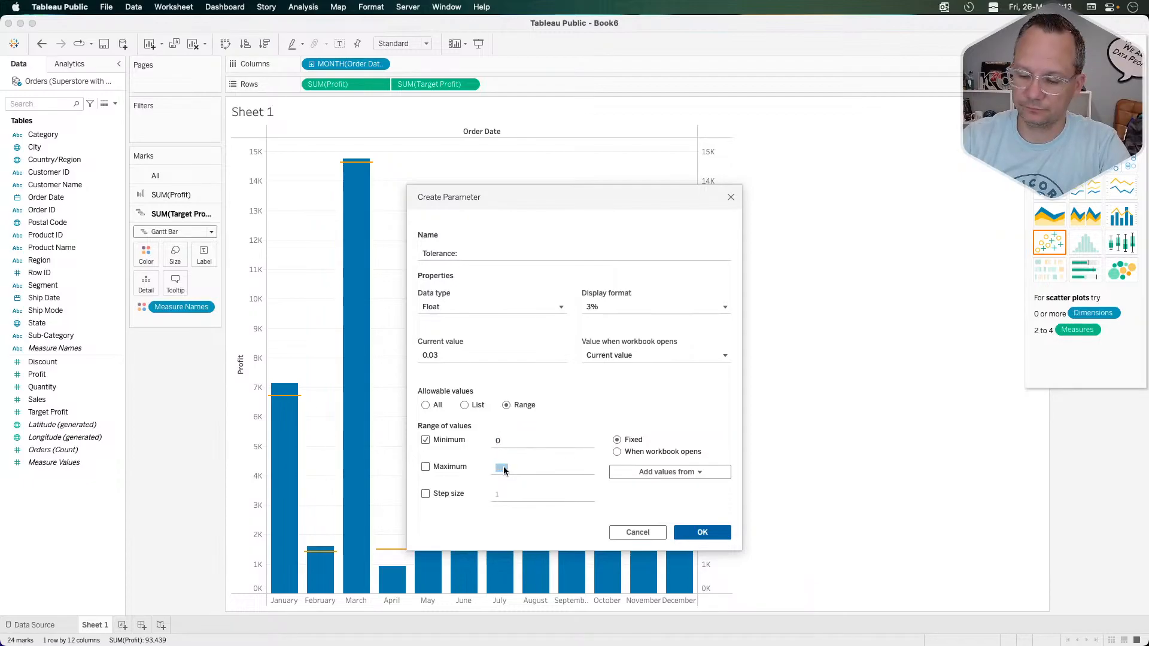
click(426, 467)
double_click(494, 469)
text(1)
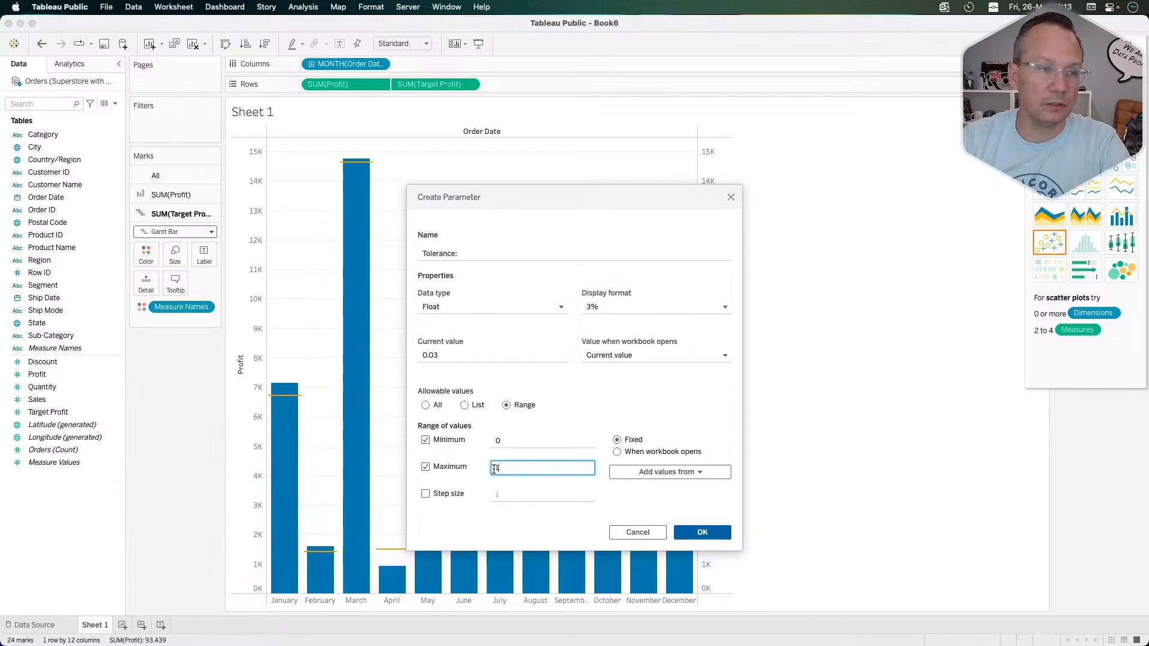
Give the Tolerance parameter a step size of 0.01 and a current value of 0, and save it.
click(425, 493)
double_click(565, 498)
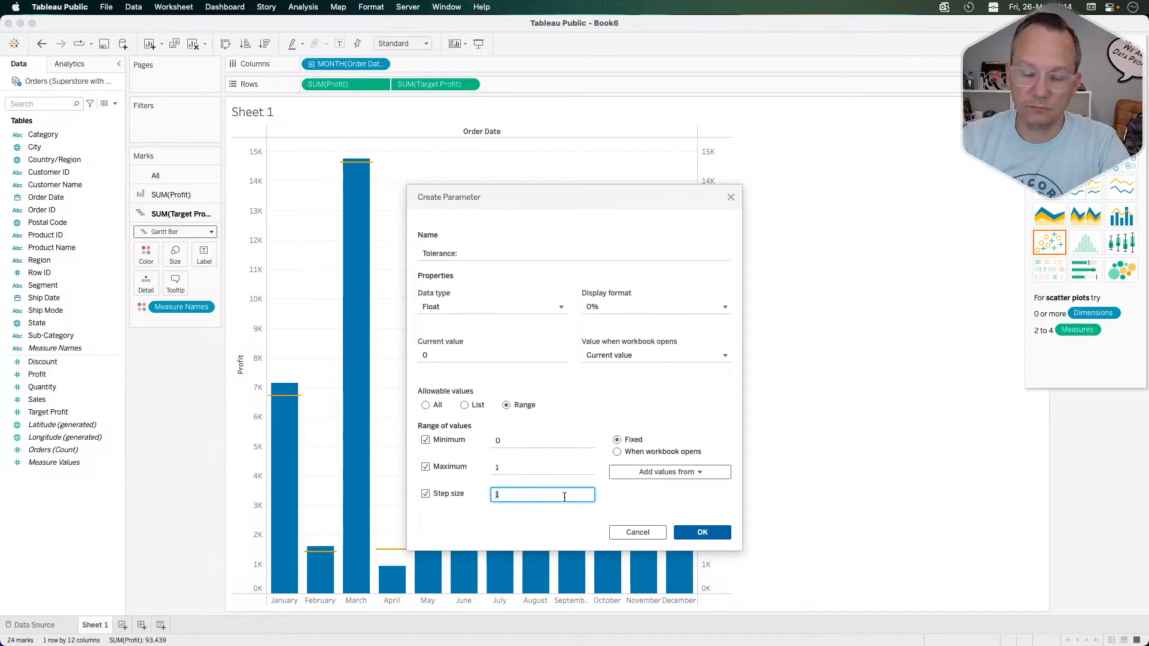
text(.1)
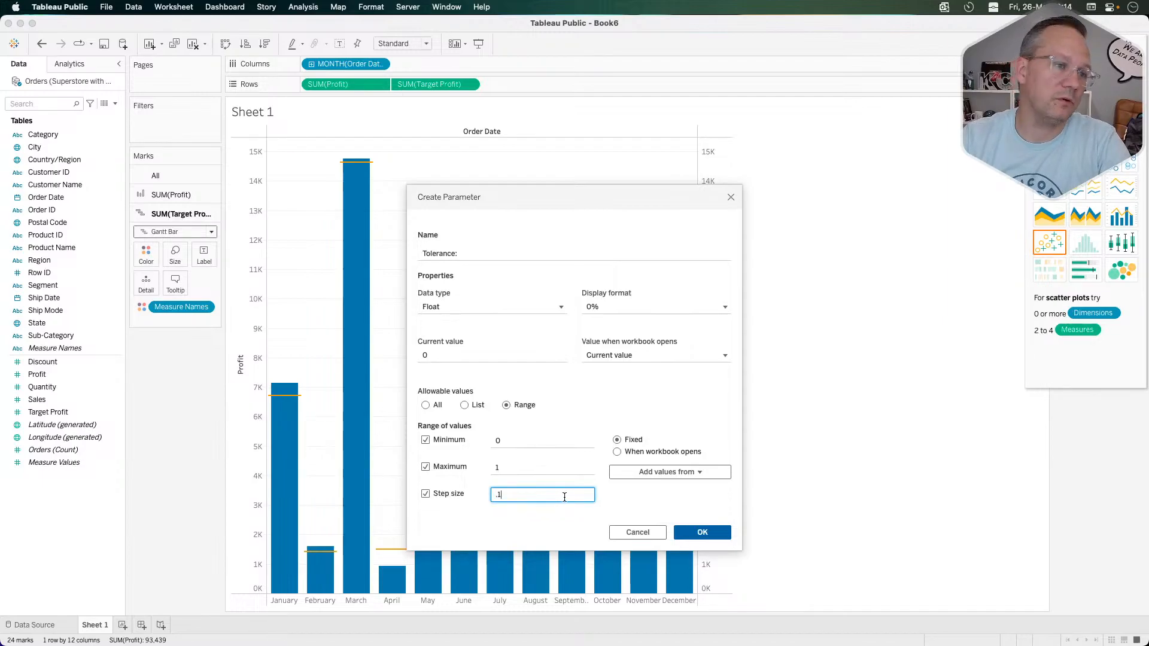
click(594, 415)
double_click(450, 352)
text(.0)
click(517, 494)
click(503, 495)
text(0)
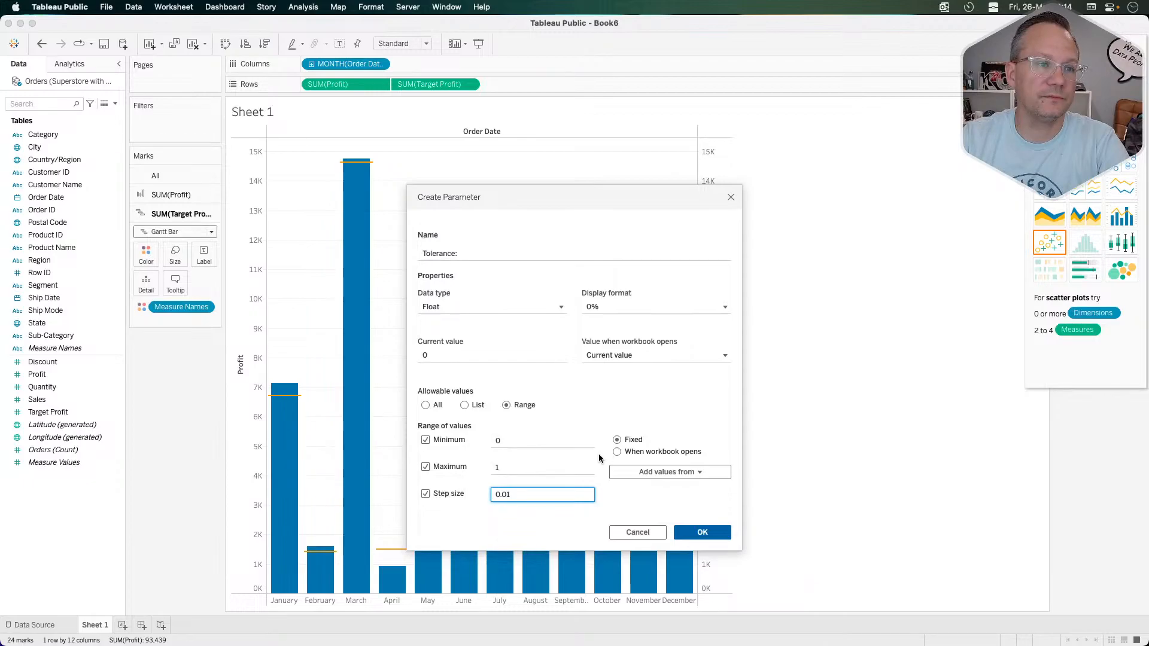
click(703, 532)
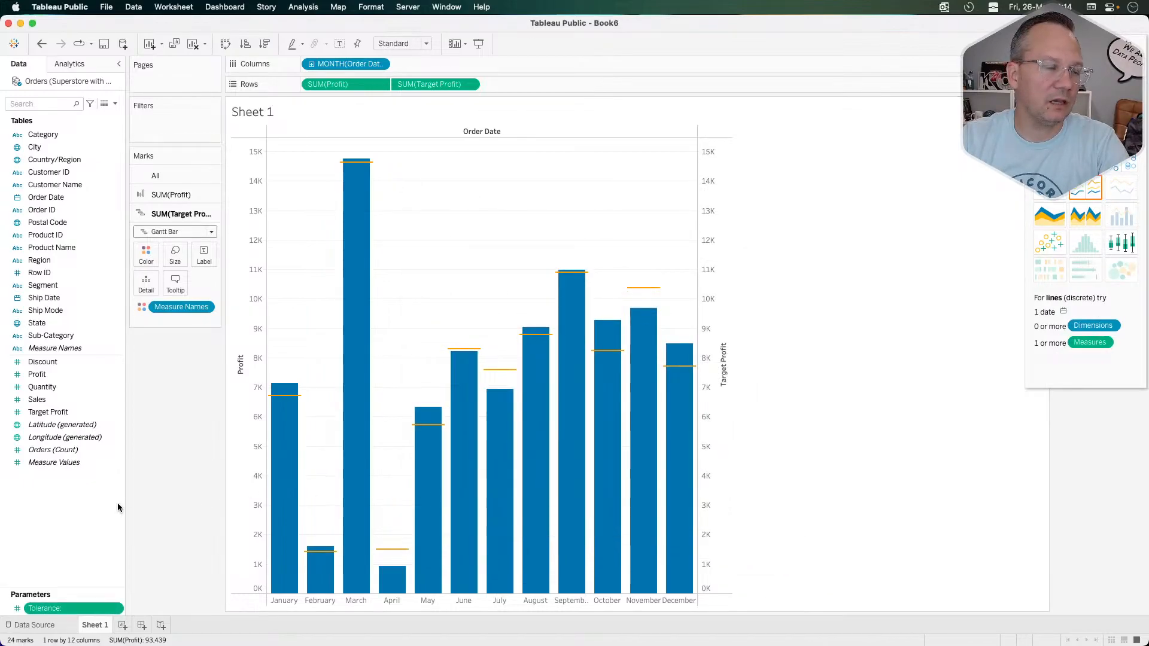
Start a new calculated field named "Target Tolerance +".
mouse_move(290, 411)
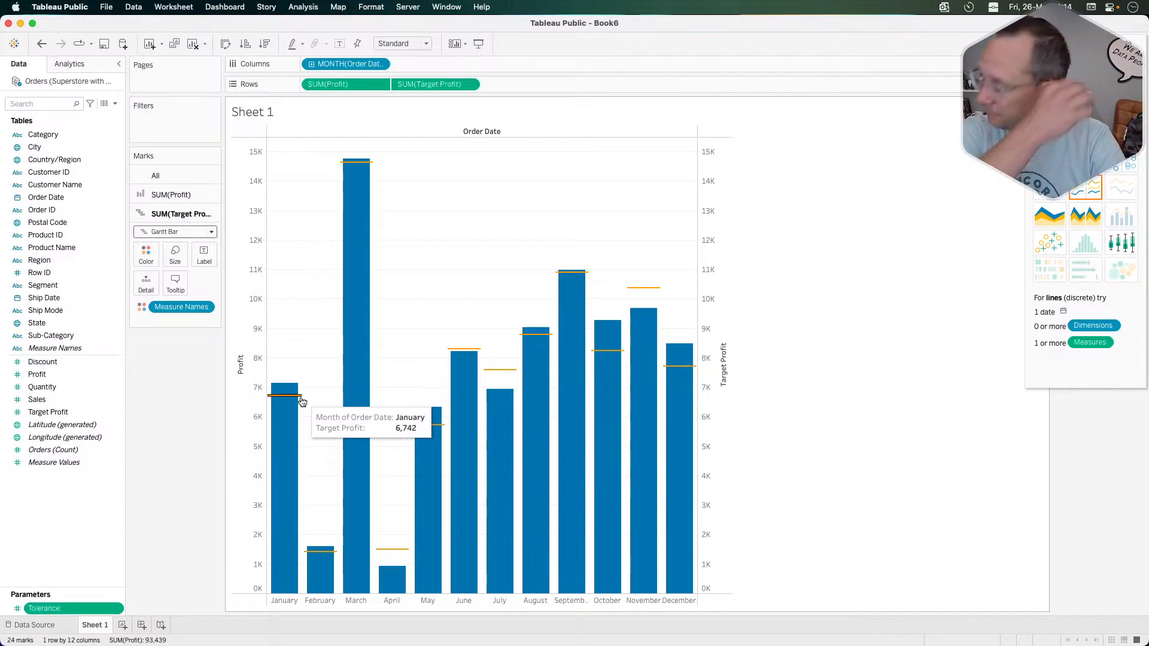
right_click(91, 505)
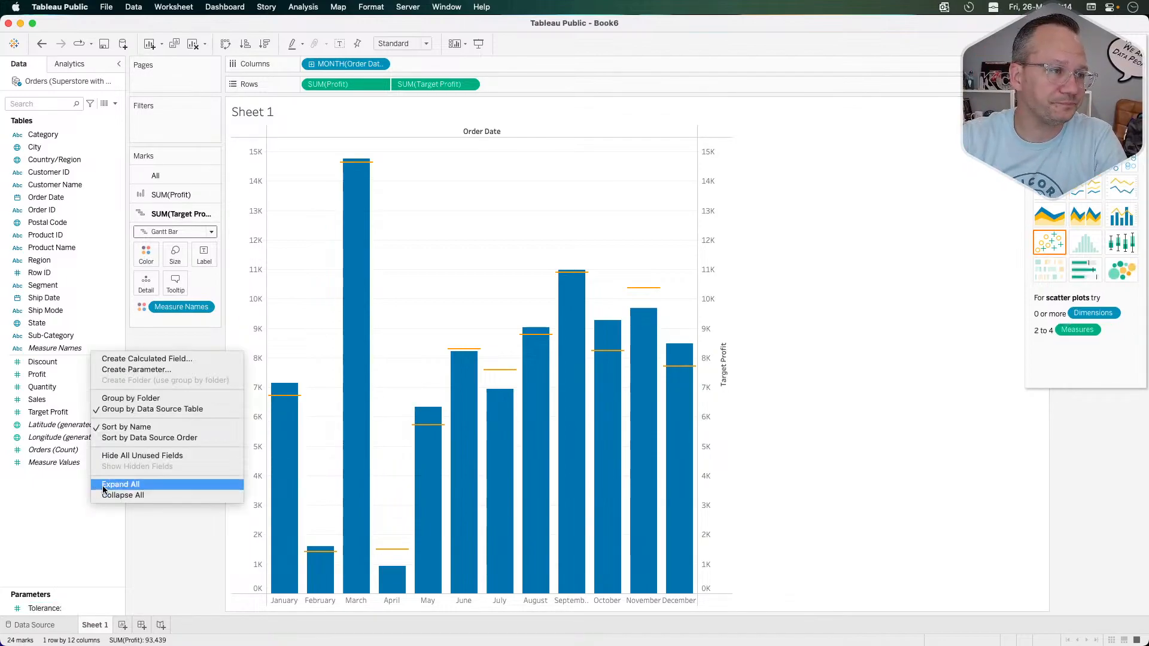
click(157, 359)
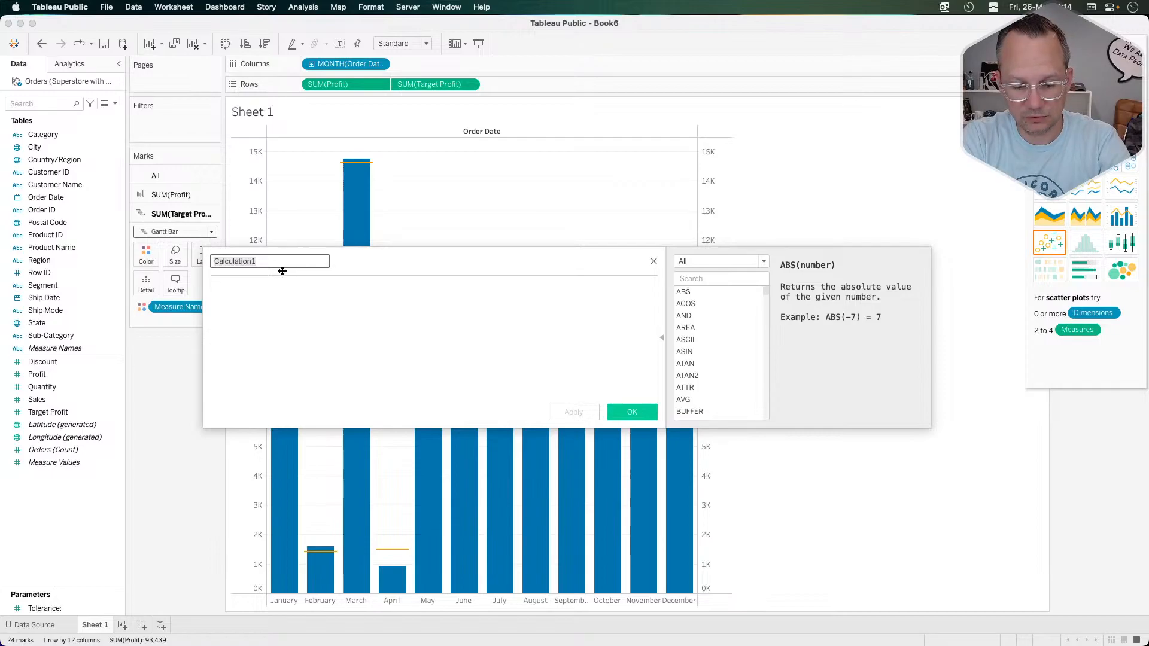
text(Targe)
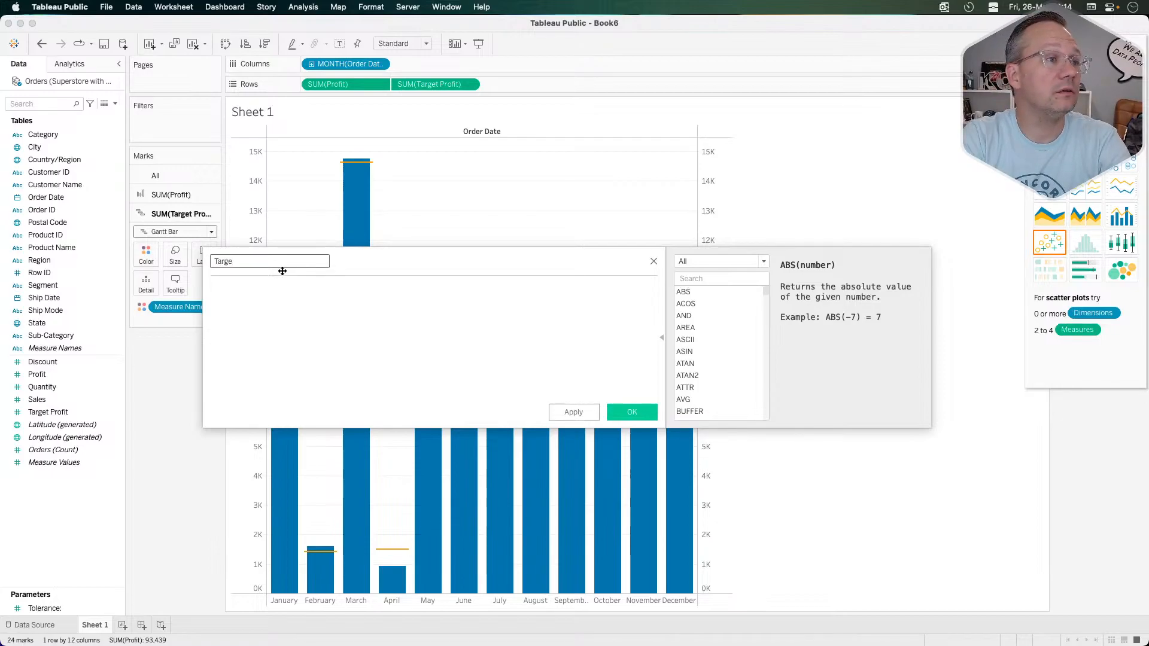
text(t Tolerance +)
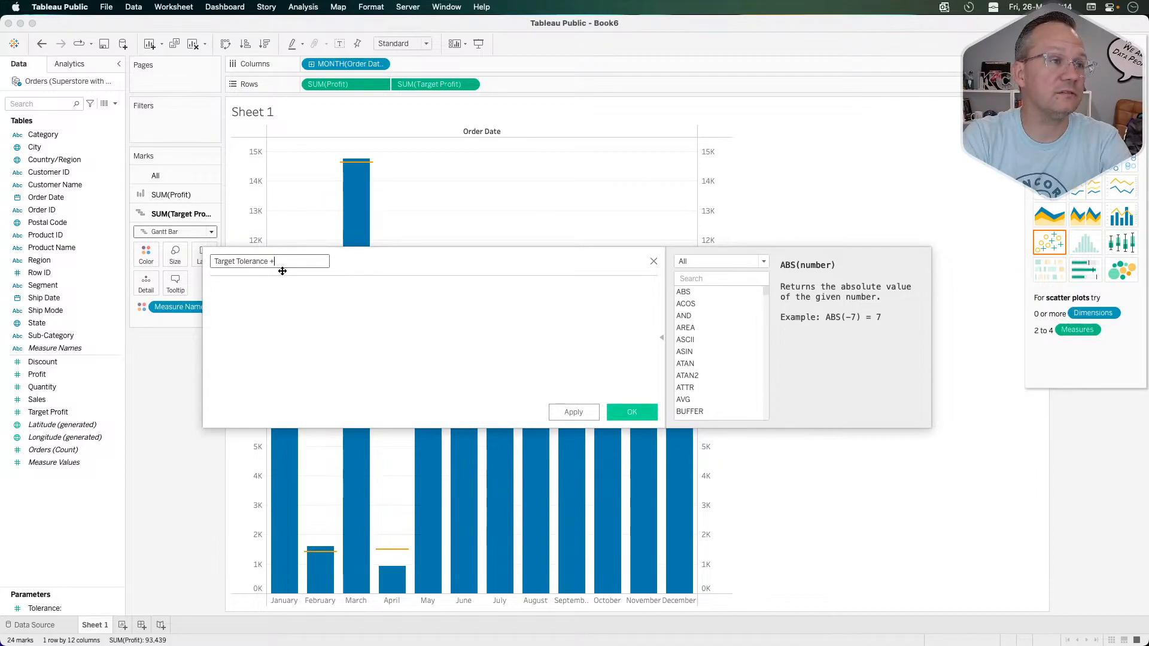
key(Tab)
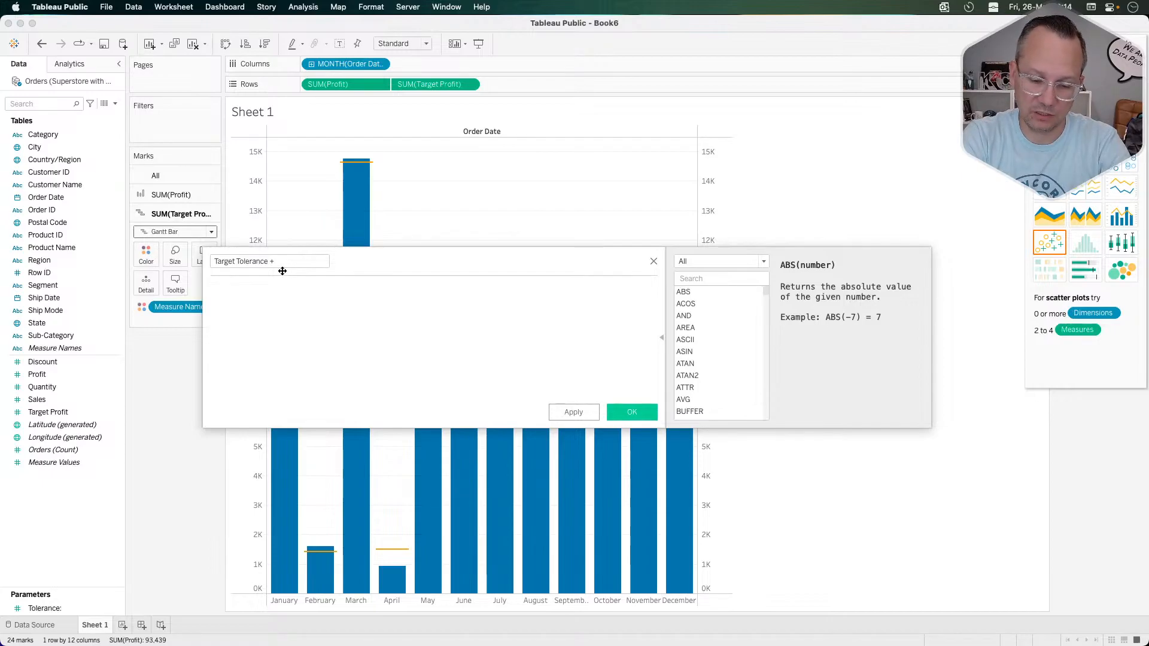
text(f)
key(BackSpace)
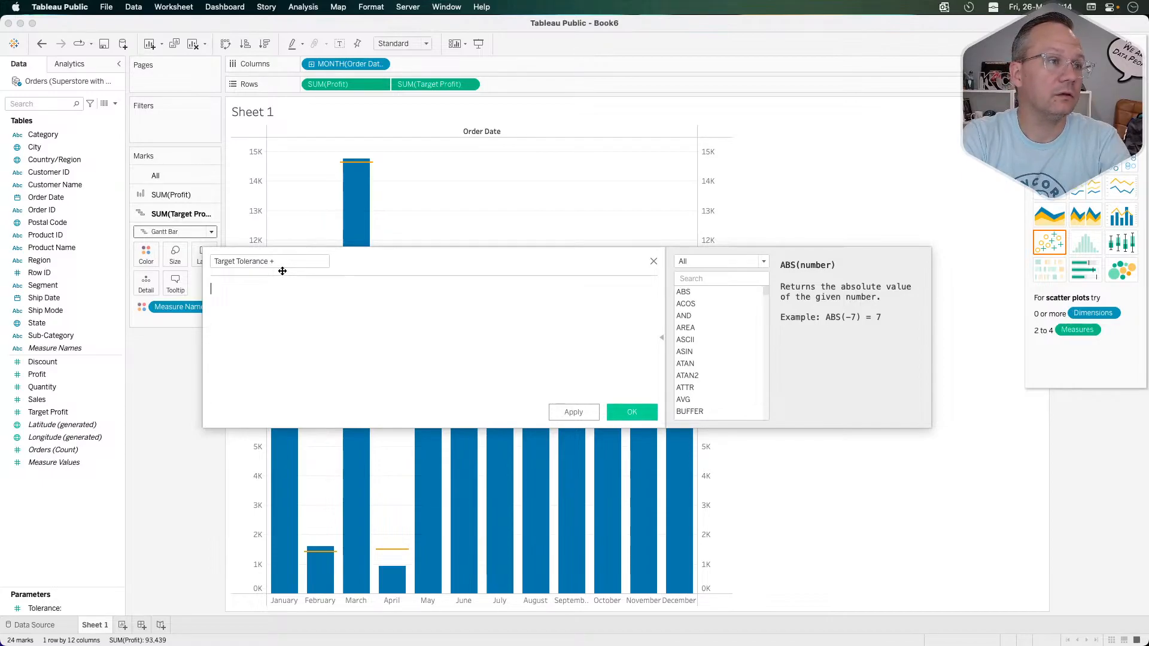
Define the Target Tolerance + calculation as [Target Profit]+([Target Profit]*[Tolerance:]) and save the field.
text(targ)
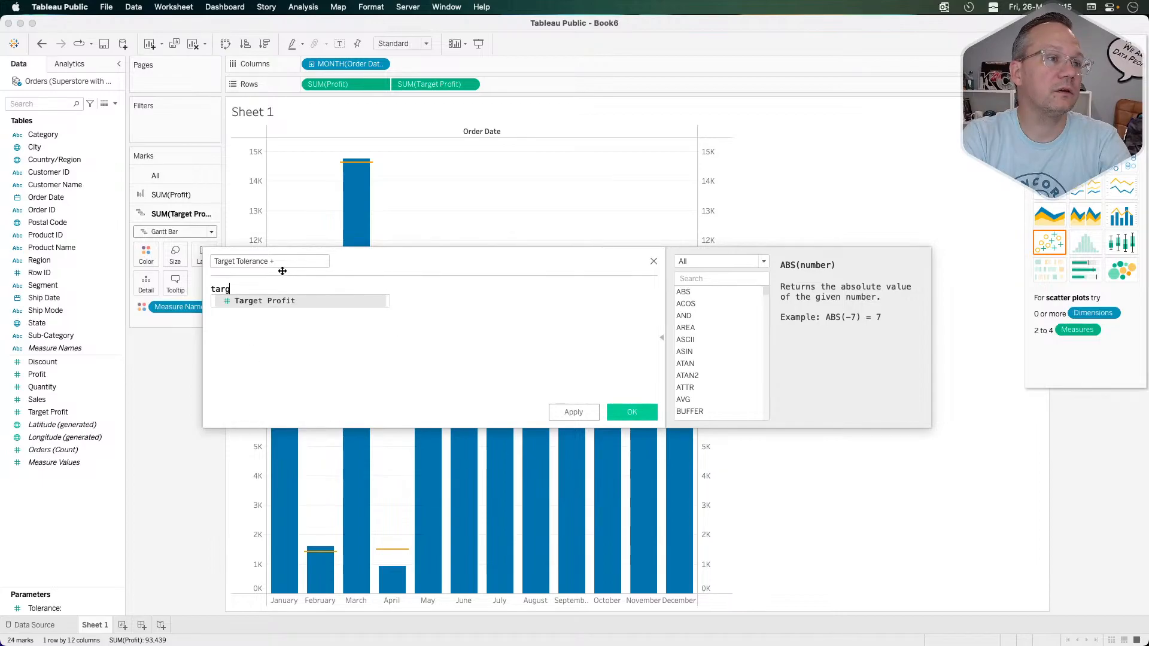
key(Return)
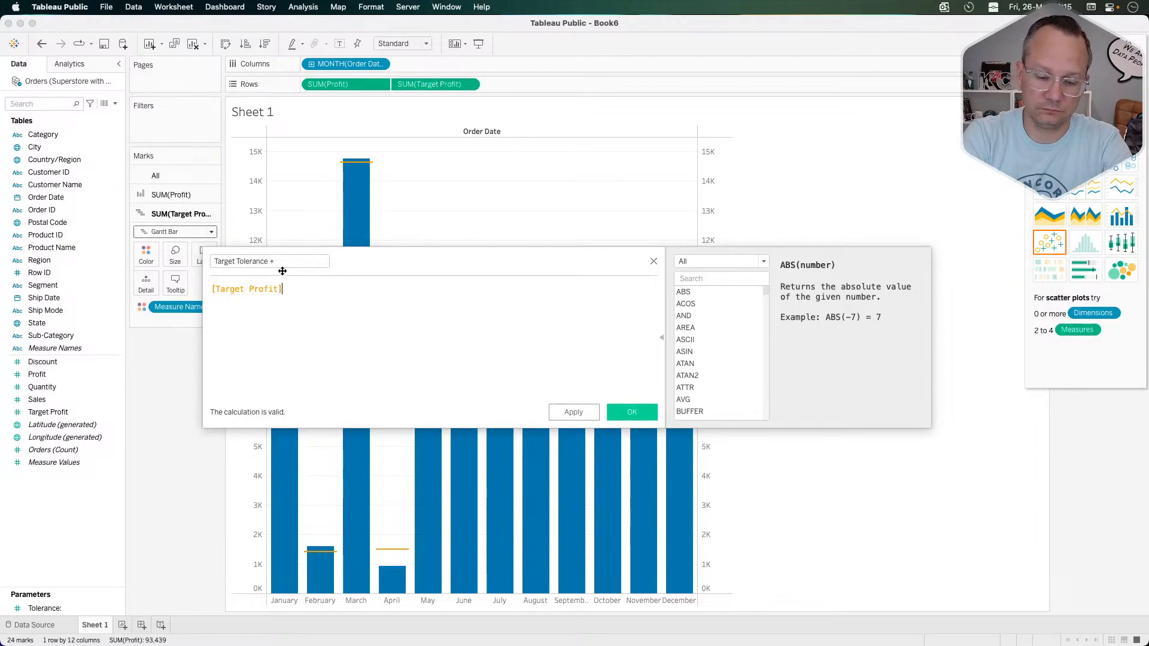
text(+()
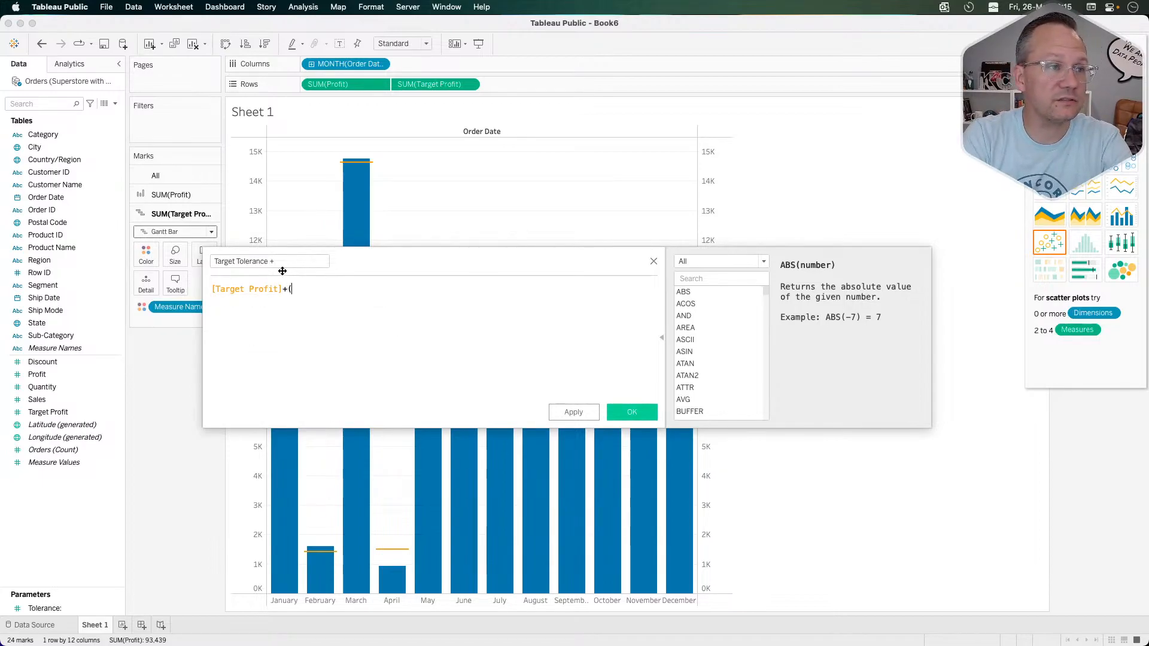
text())
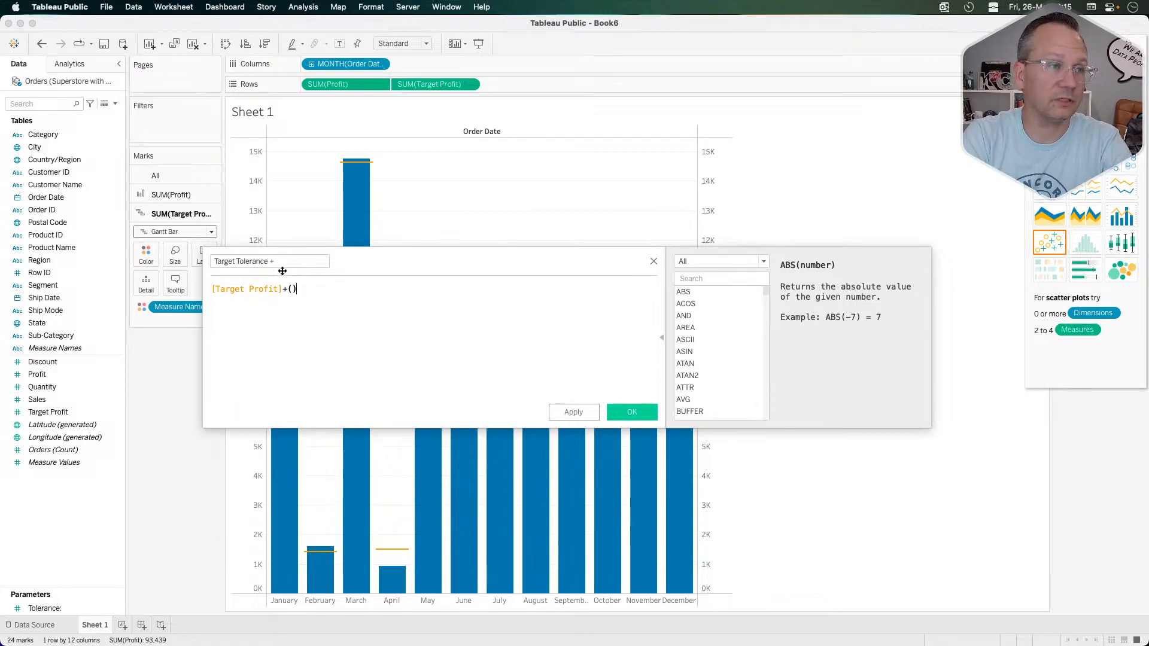
text([Target Profit]*)
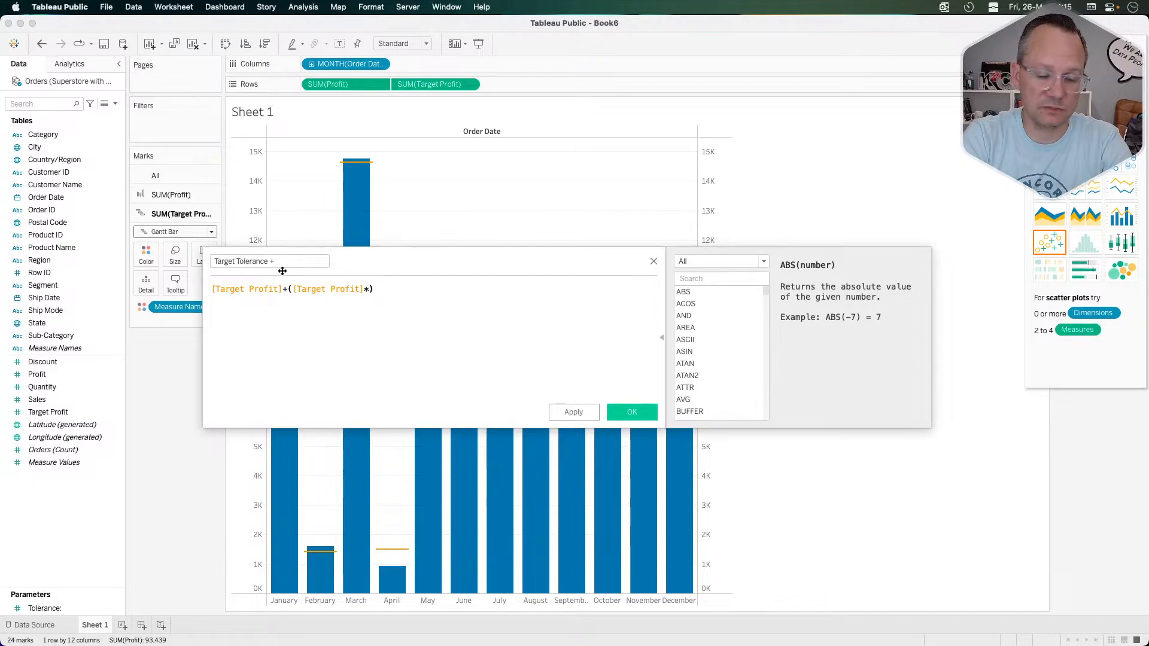
text(tol)
key(Return)
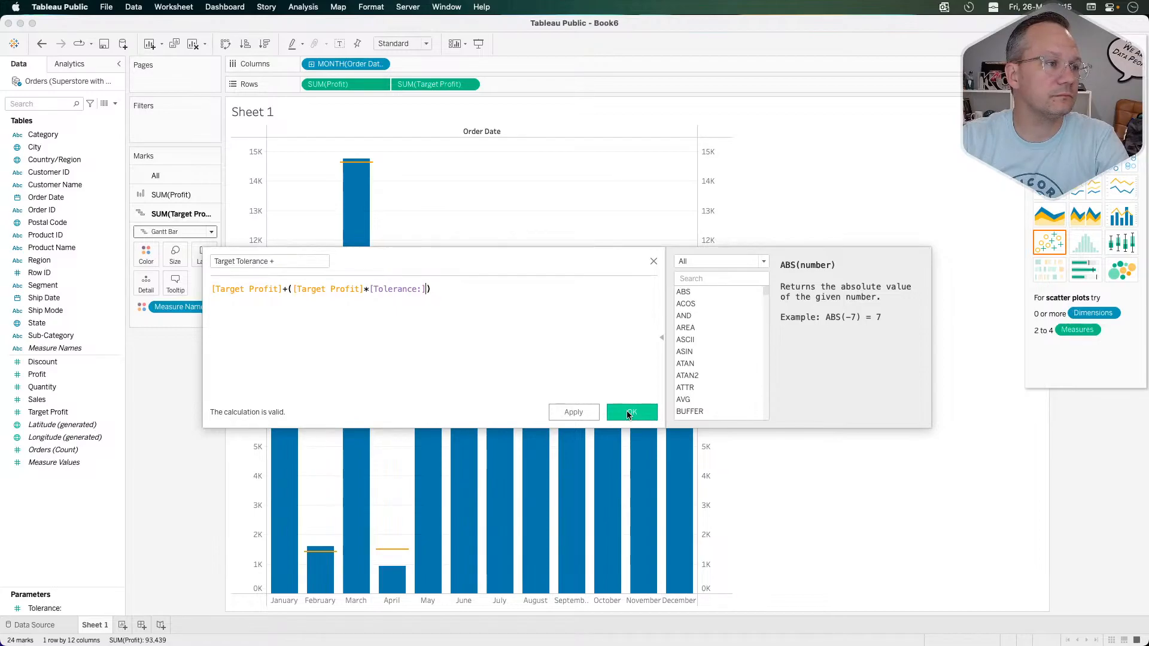
click(628, 413)
Start a new calculated field named "Target Tolerance -".
right_click(66, 511)
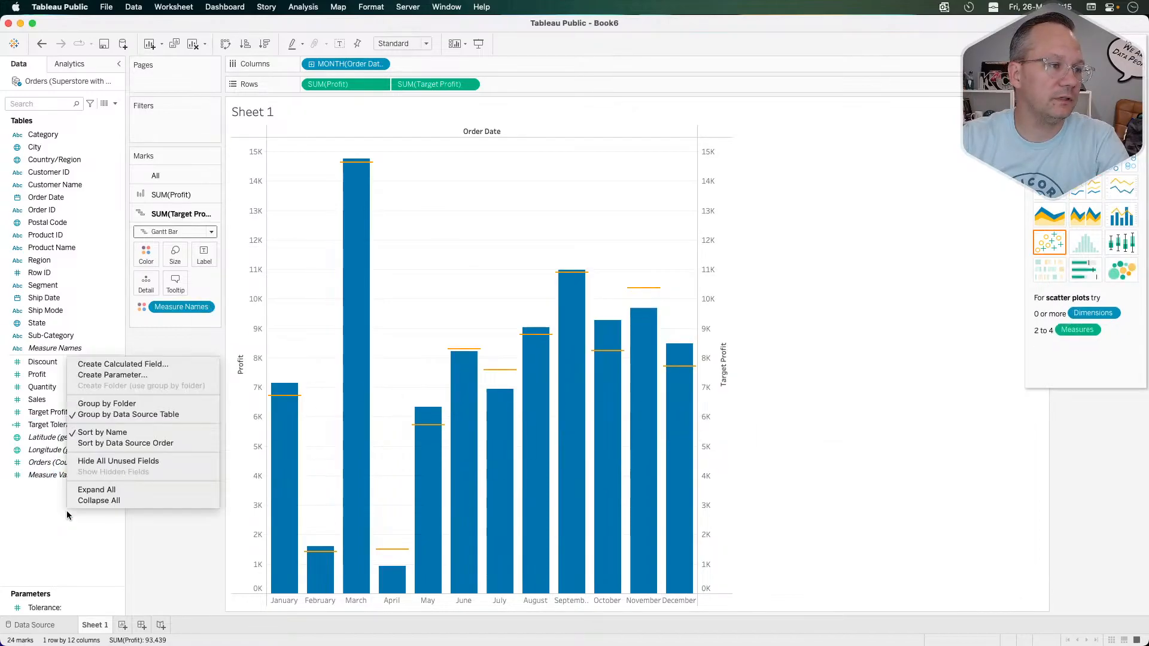
click(131, 367)
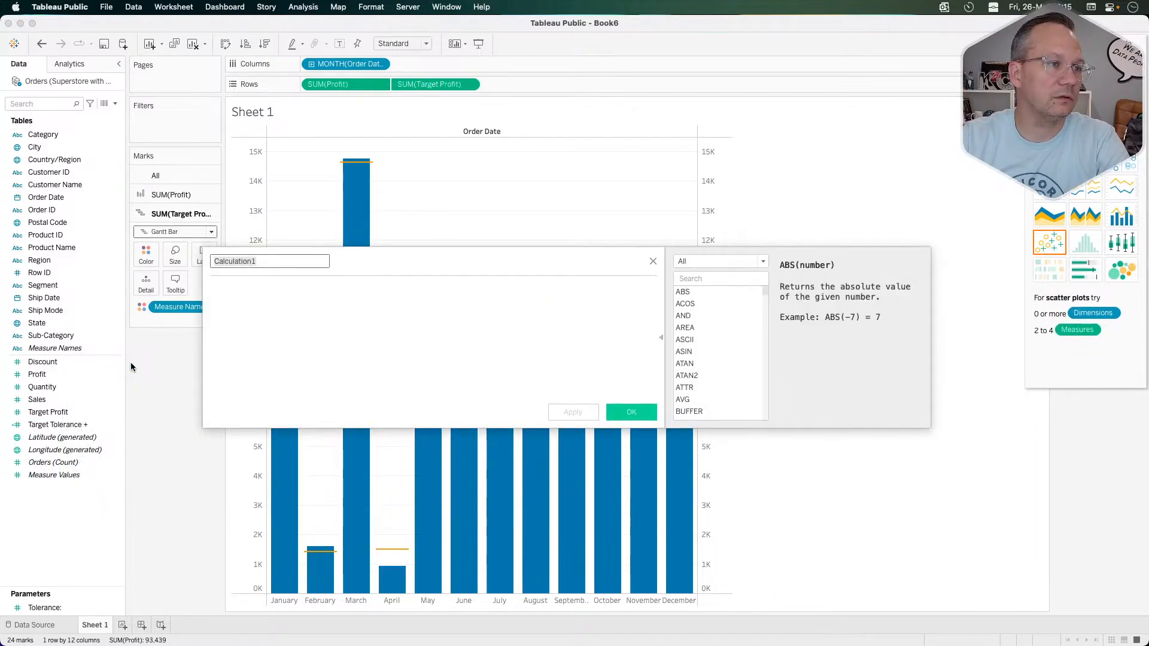
text(Target)
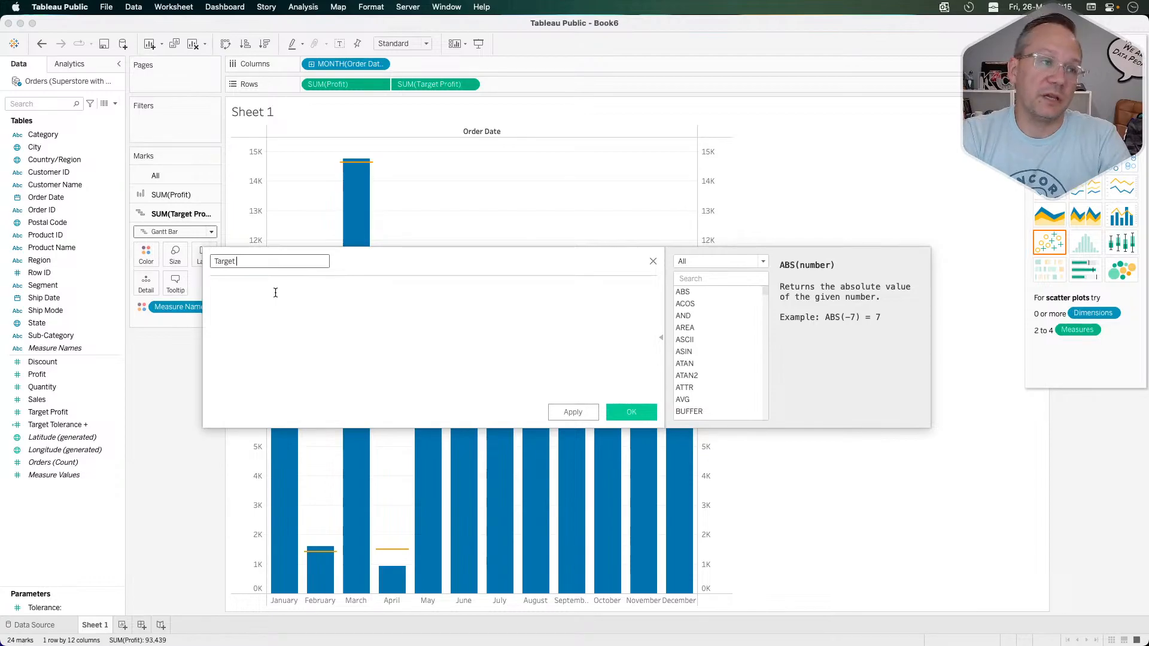
text( Tolerance)
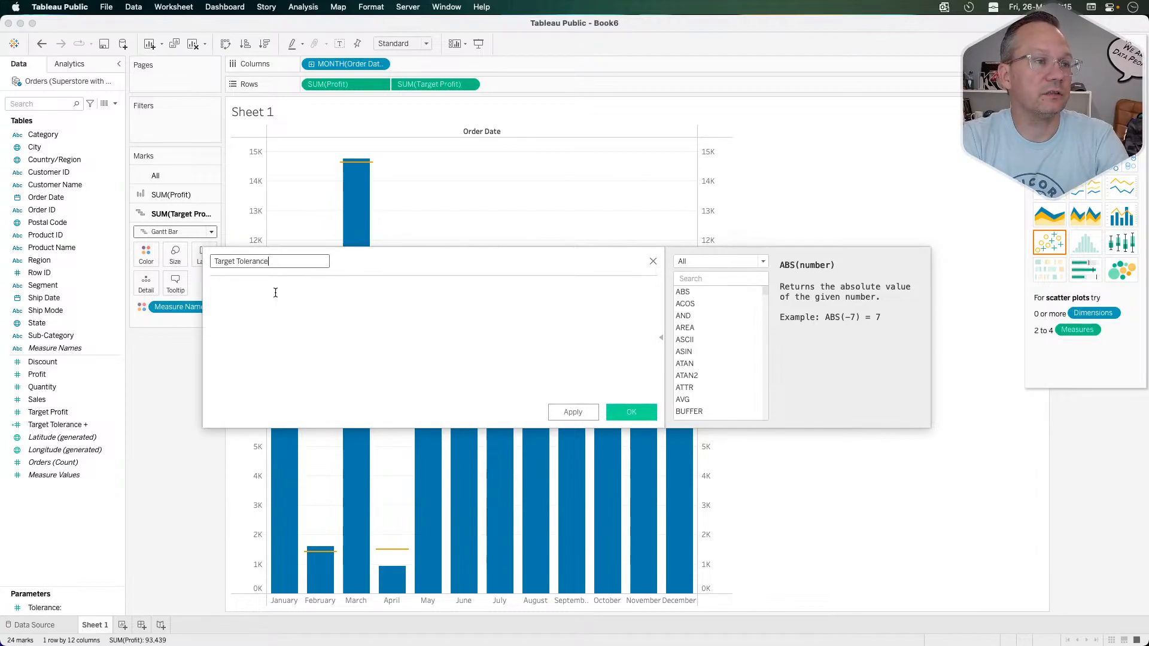
text( -)
click(275, 293)
text(nore)
key(BackSpace)
key(BackSpace)
key(BackSpace)
key(BackSpace)
text(mor)
key(BackSpace)
key(BackSpace)
key(BackSpace)
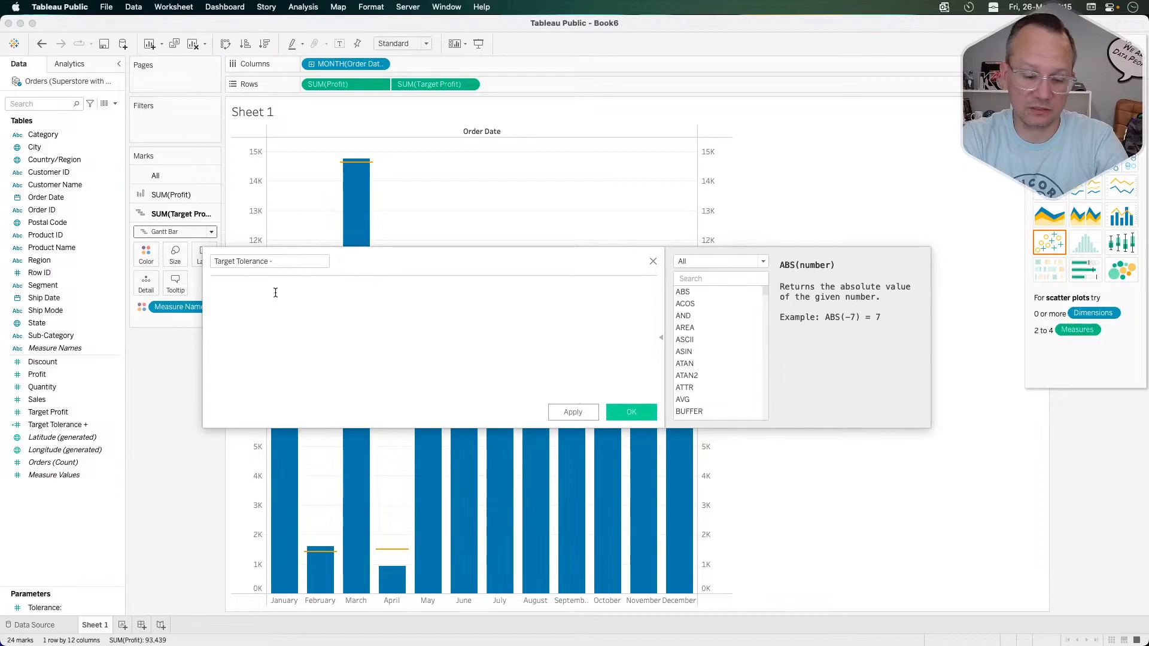
Define the Target Tolerance - calculation as [Target Profit]-([Target Profit]*[Tolerance:]) and save the field.
text(targ)
key(Return)
text(9)
key(BackSpace)
text(-)
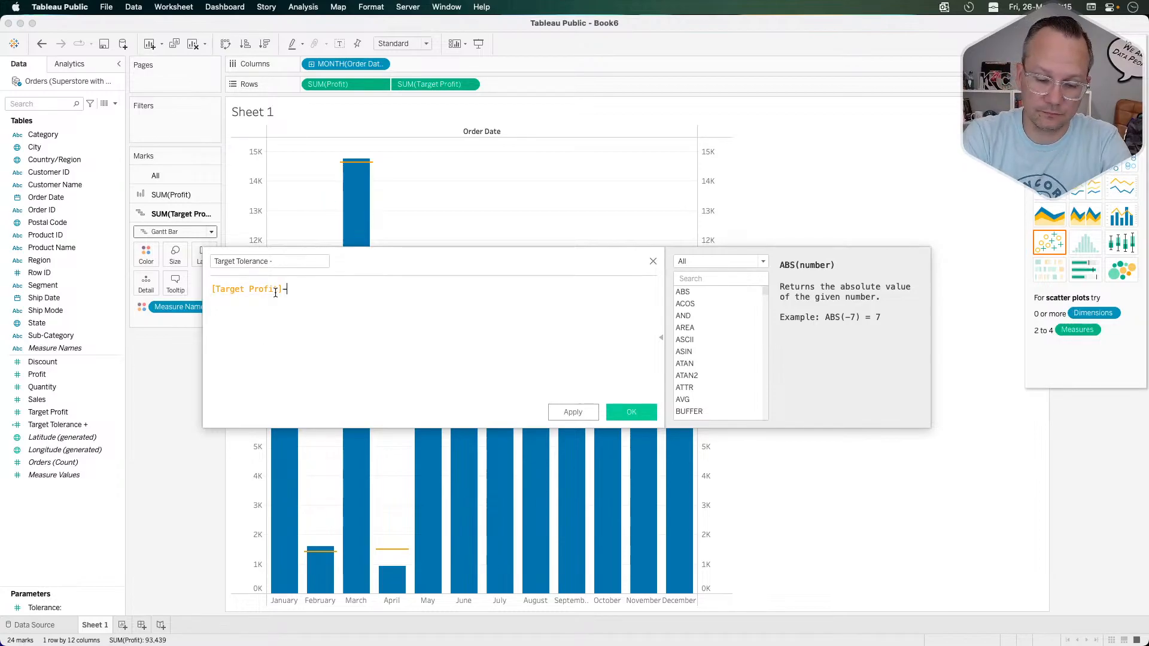
text(())
key(Left)
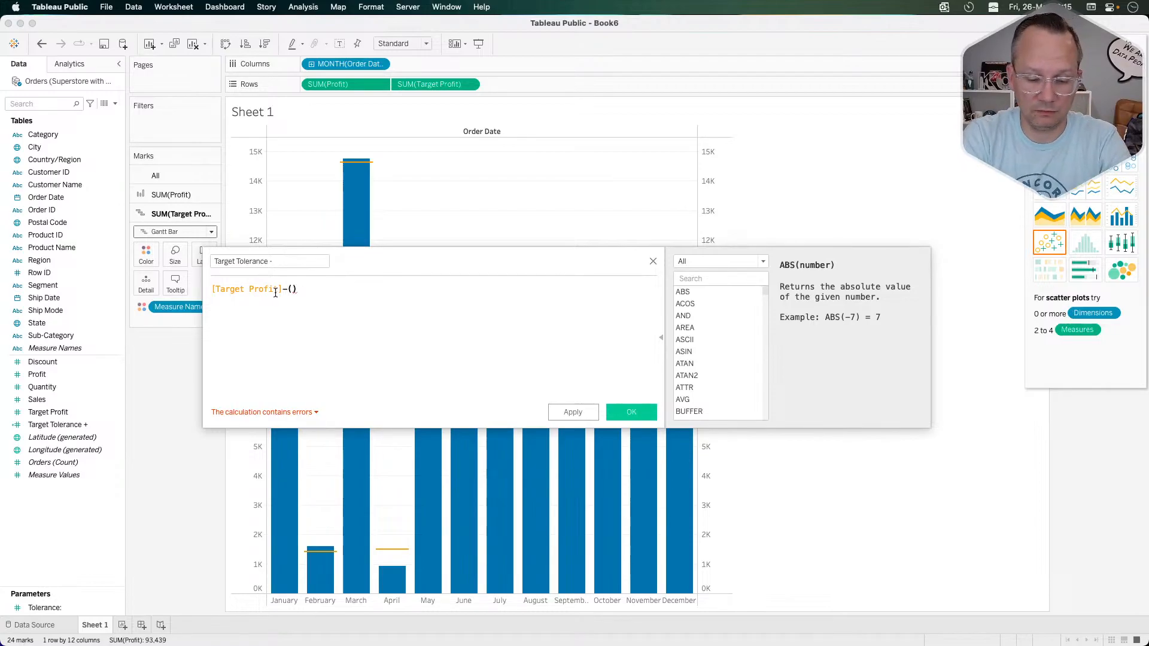
text(tar)
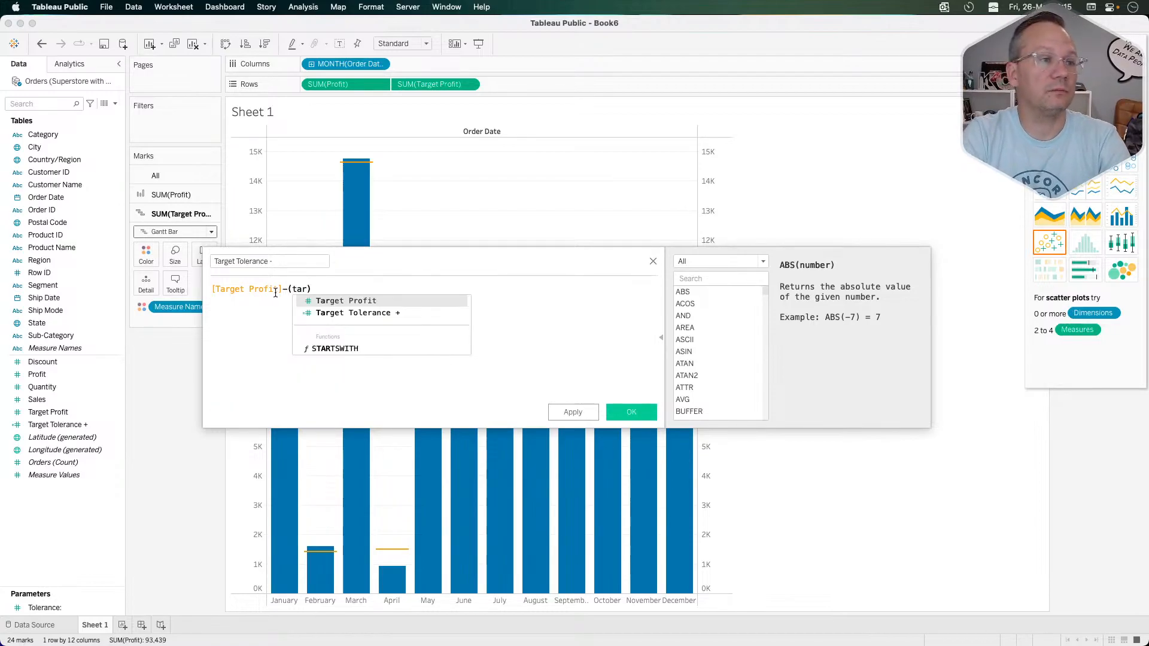
key(Return)
text(-)
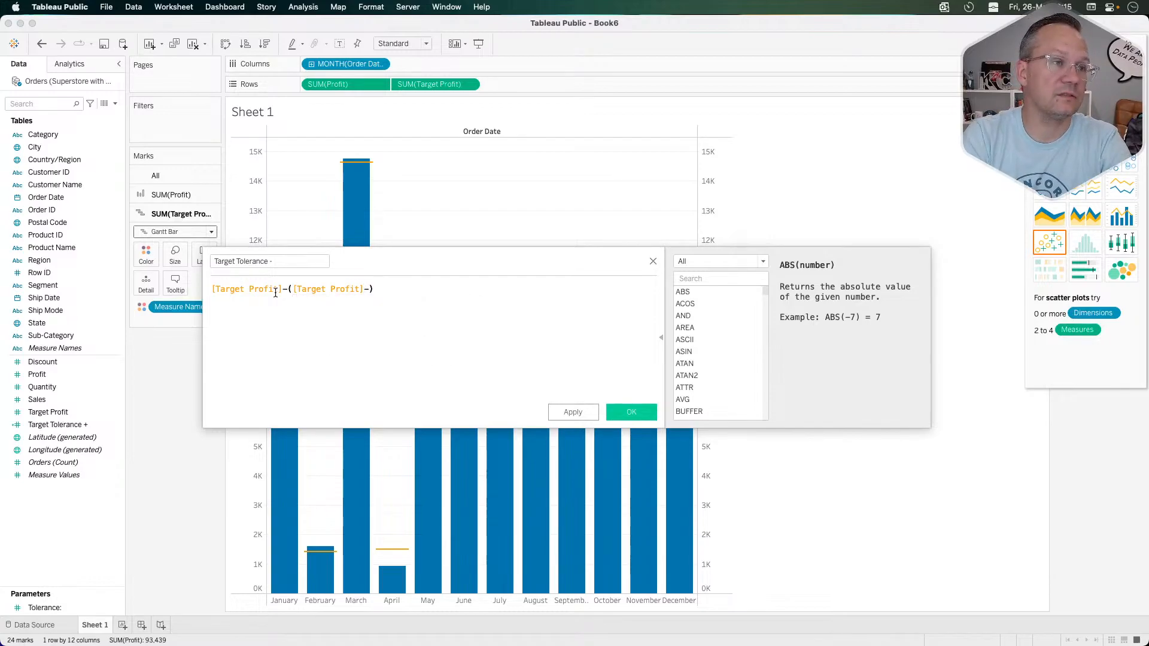
key(BackSpace)
text(*)
text(tol)
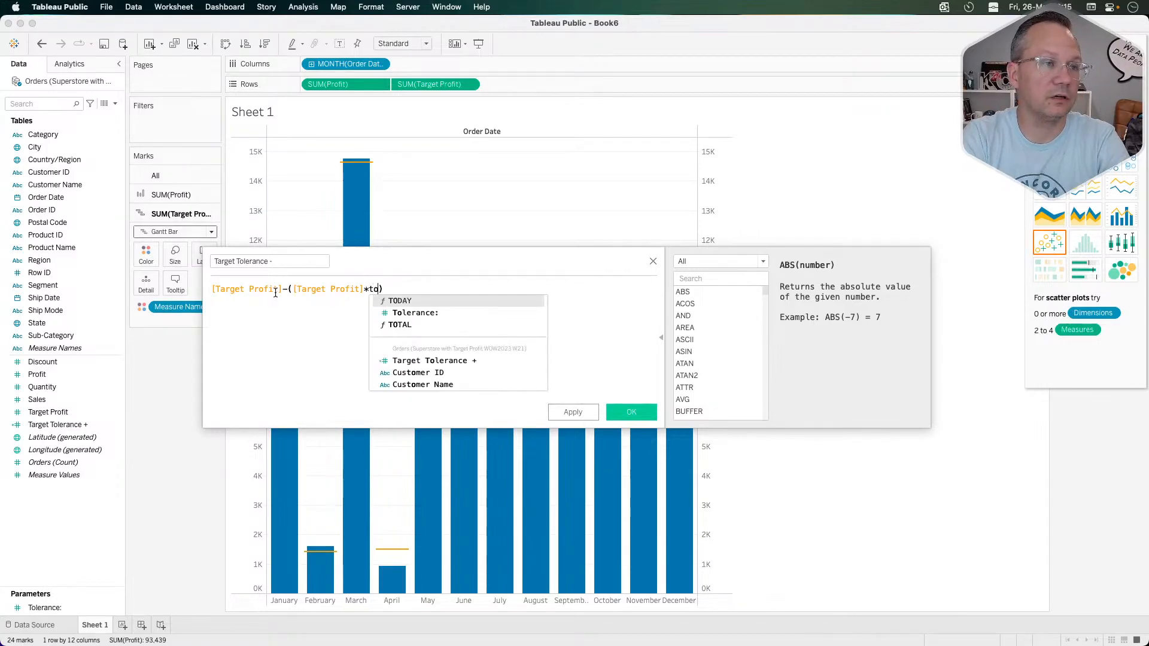
key(Return)
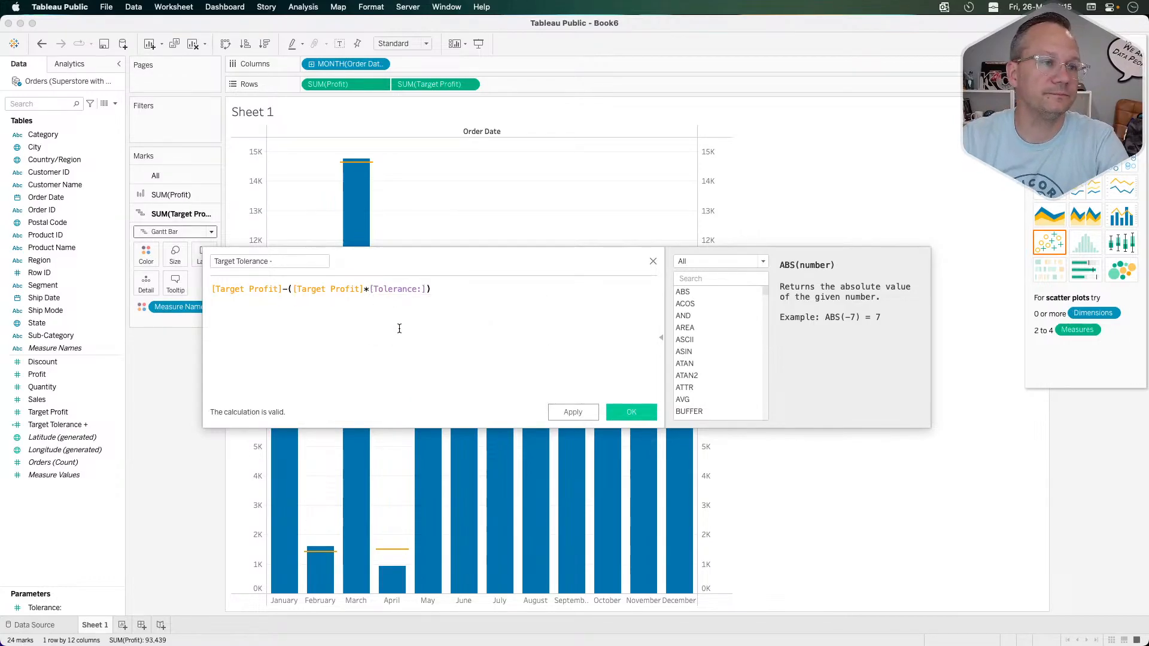
click(622, 415)
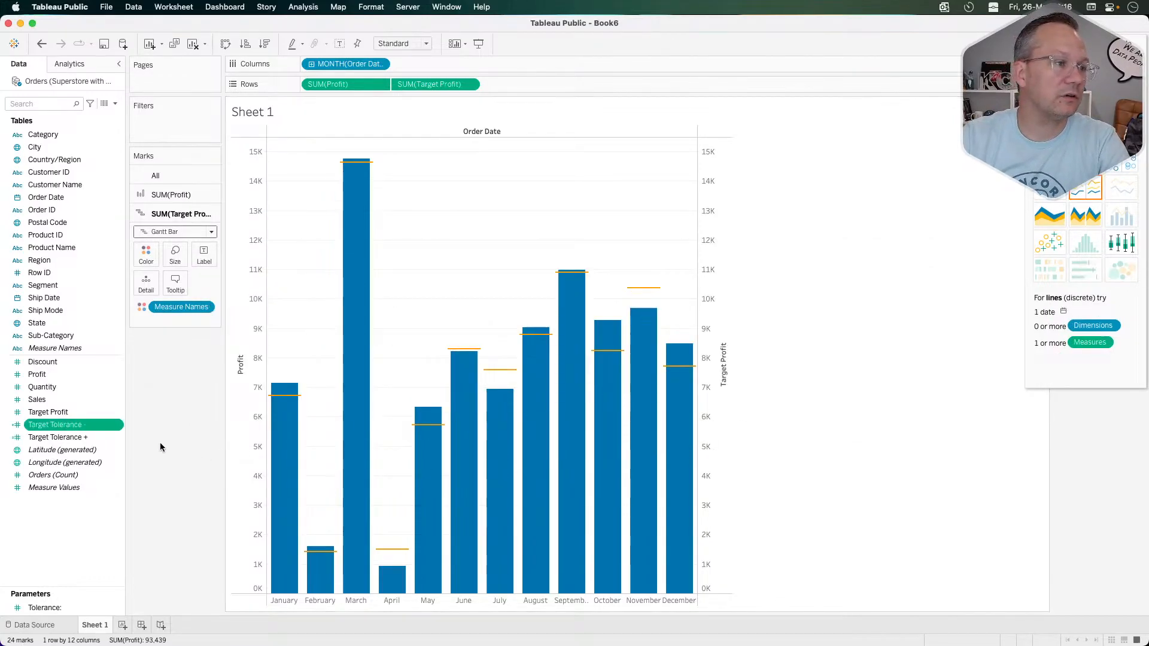
Add both Target Tolerance fields as detail on the Target Profit marks and add a per-cell reference band for SUM(Target Profit).
super+click(84, 436)
drag(84, 434, 145, 289)
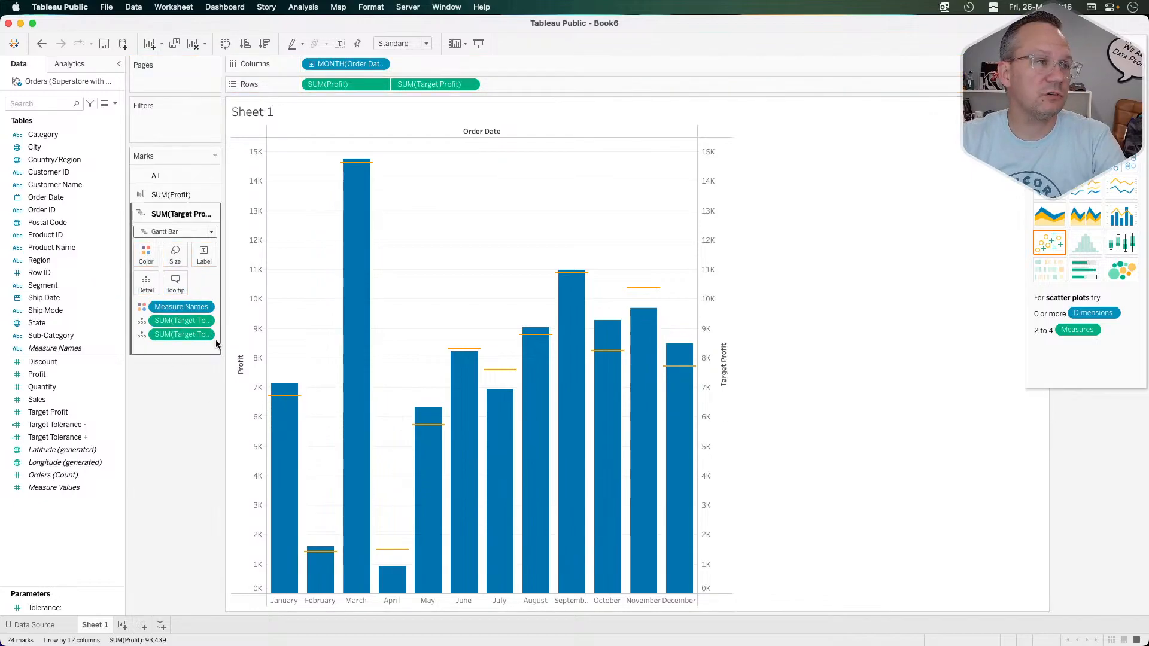
click(82, 66)
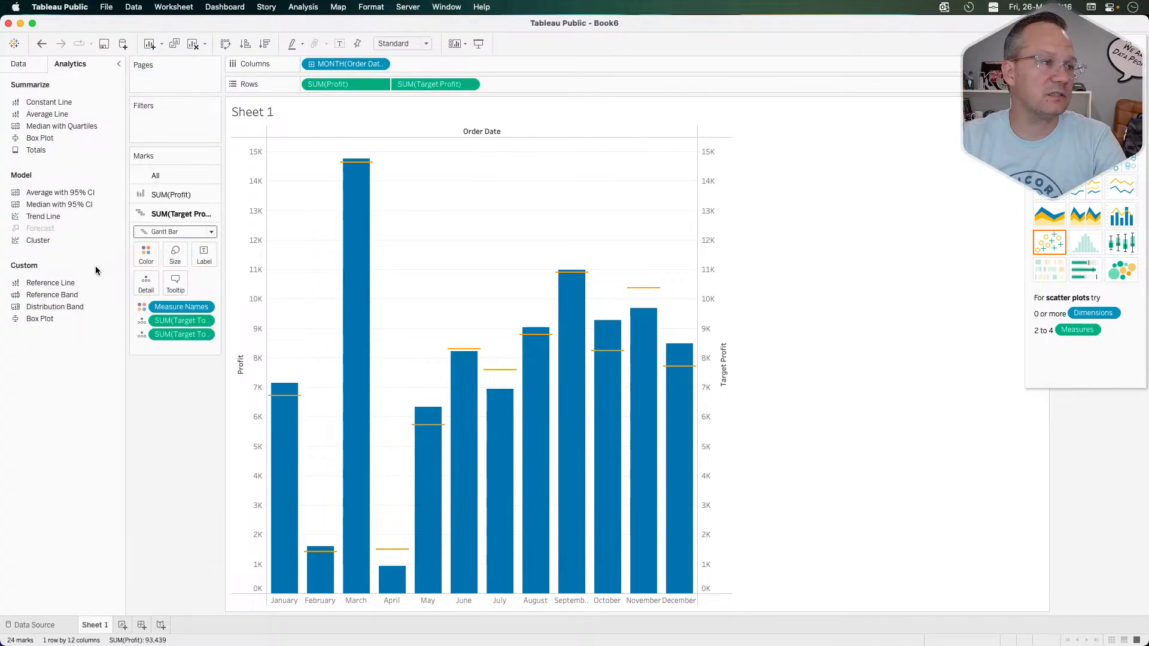
drag(66, 298, 335, 205)
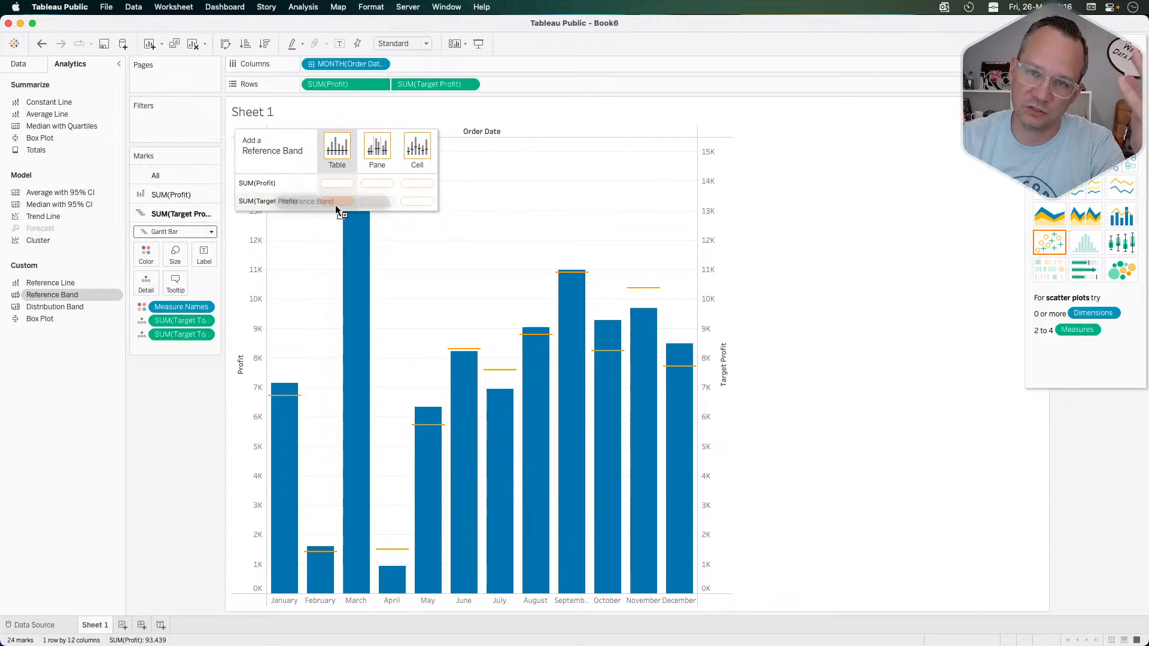
drag(336, 205, 418, 207)
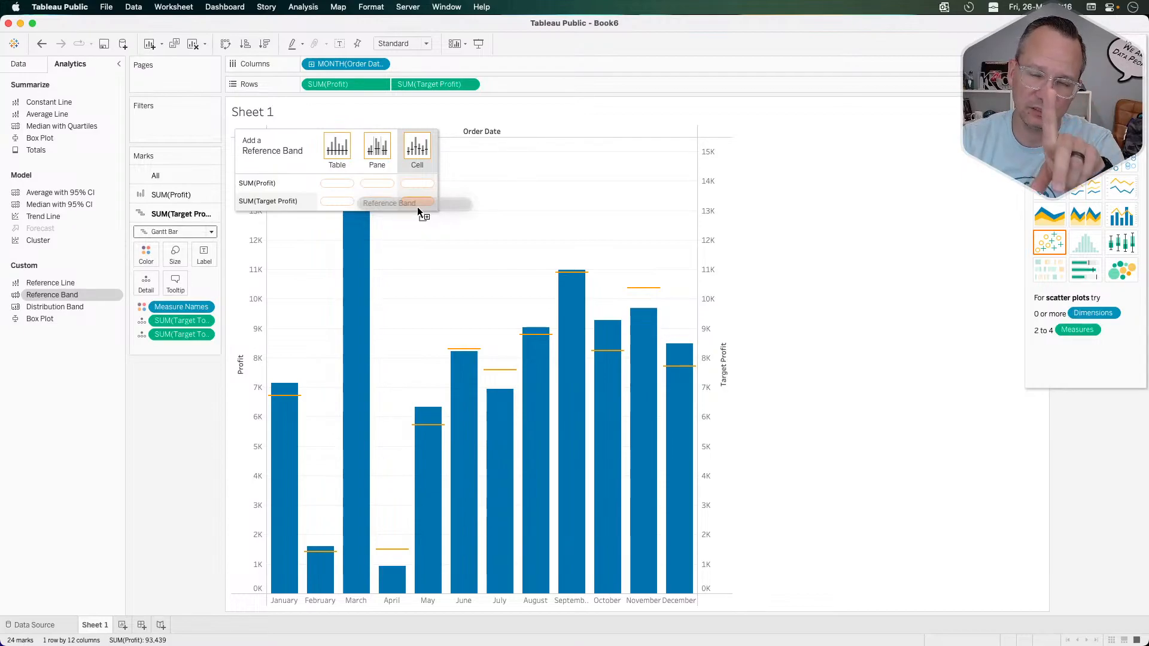
drag(418, 207, 415, 200)
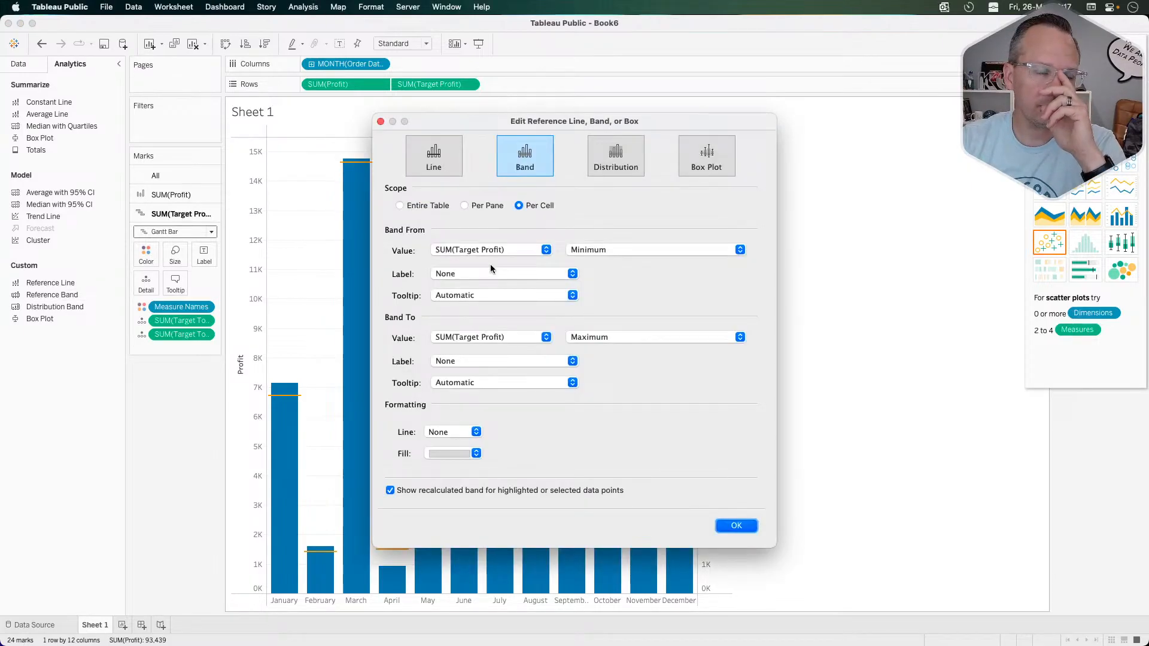
Set the reference band to run from the minimum of SUM(Target Tolerance -) to the maximum of SUM(Target Tolerance +).
click(517, 247)
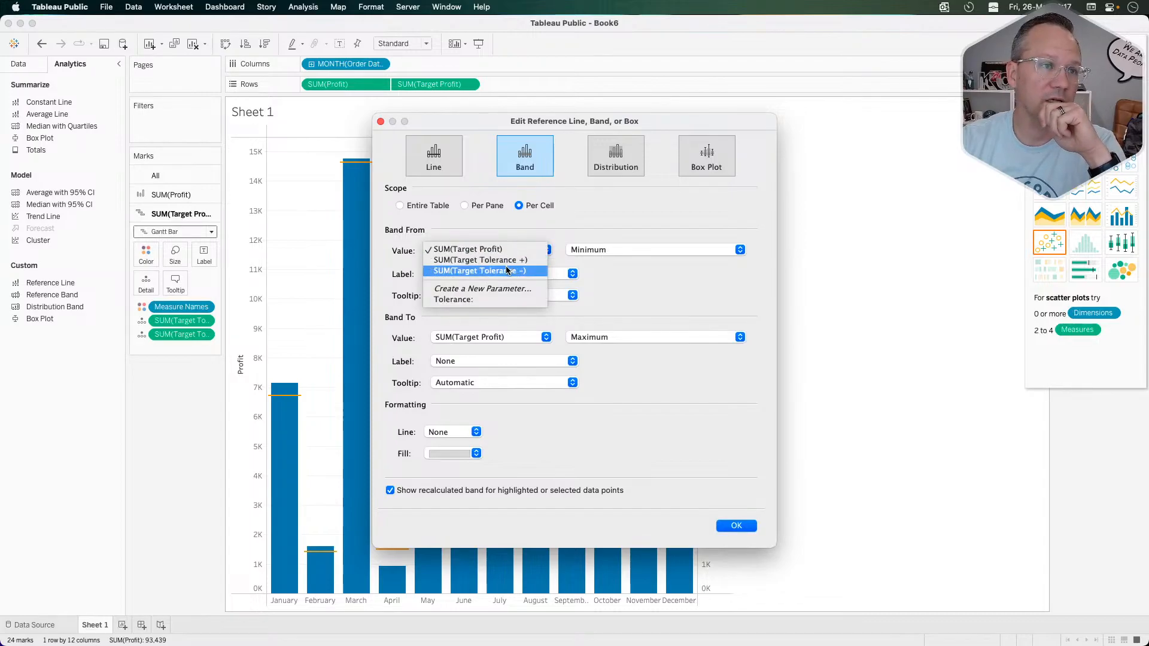
click(506, 271)
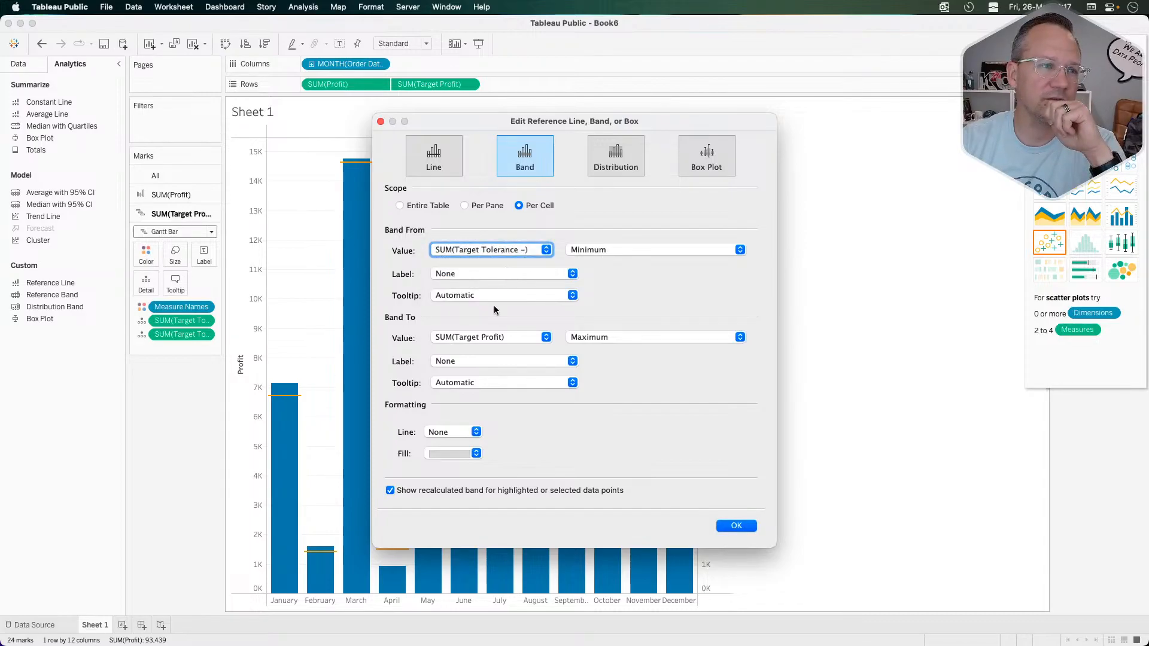
click(482, 337)
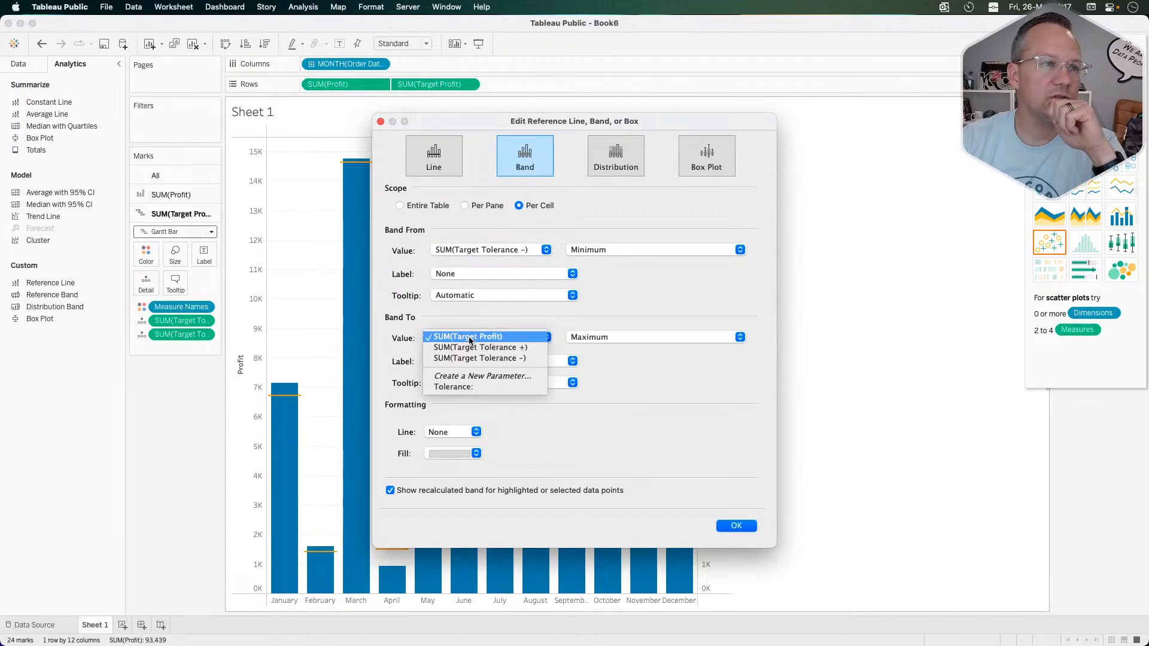
click(469, 349)
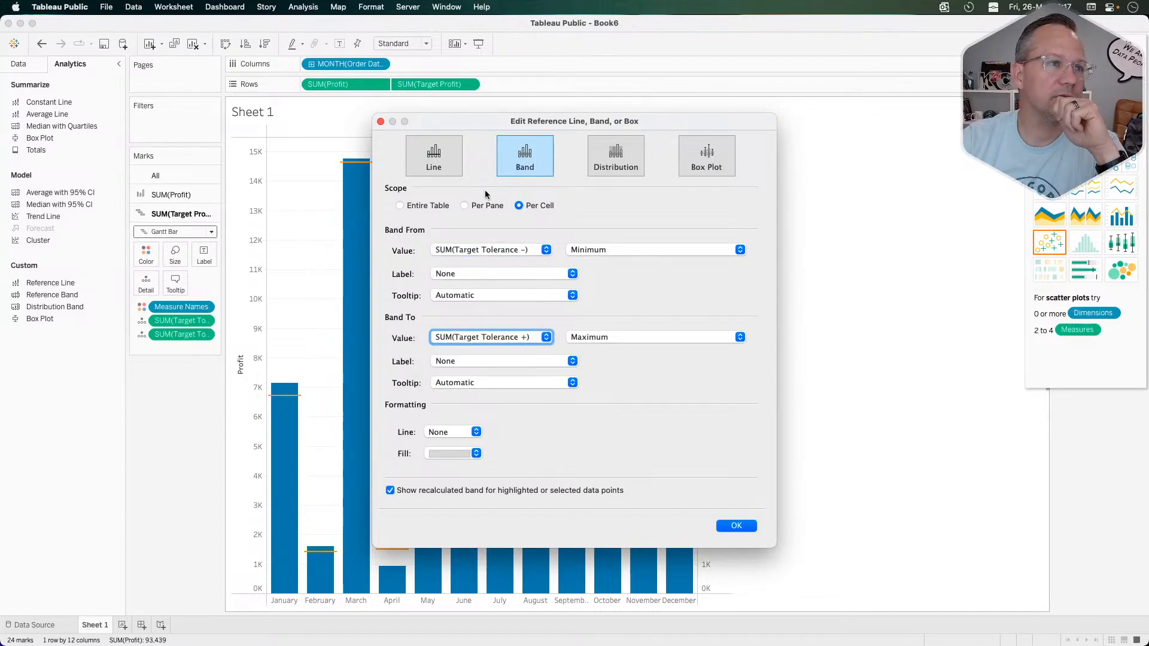
drag(514, 126, 695, 126)
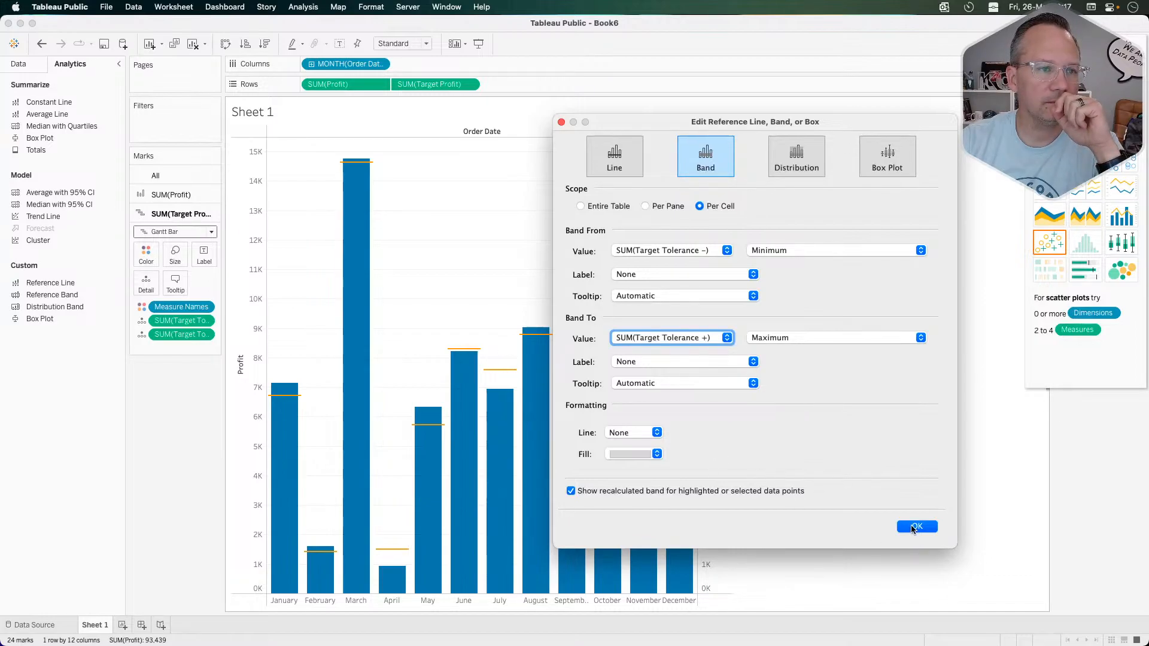
Turn off the recalculated band for selected points, set both band tooltips to None, and apply the reference band.
click(771, 491)
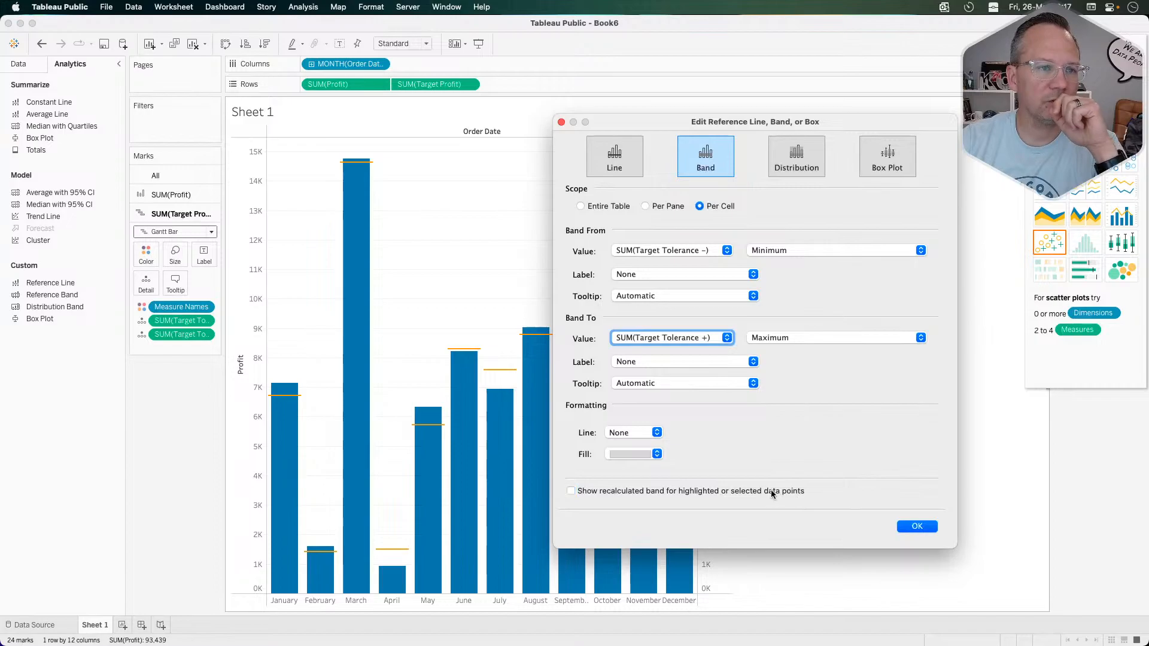
click(670, 295)
click(659, 285)
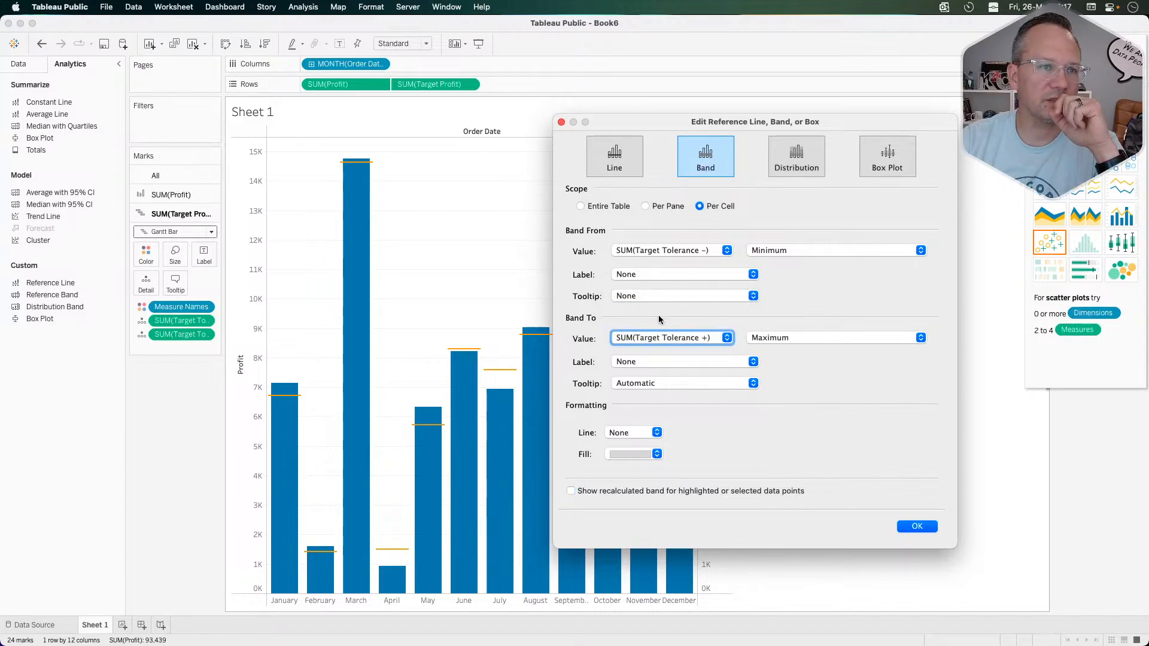
click(652, 383)
click(645, 369)
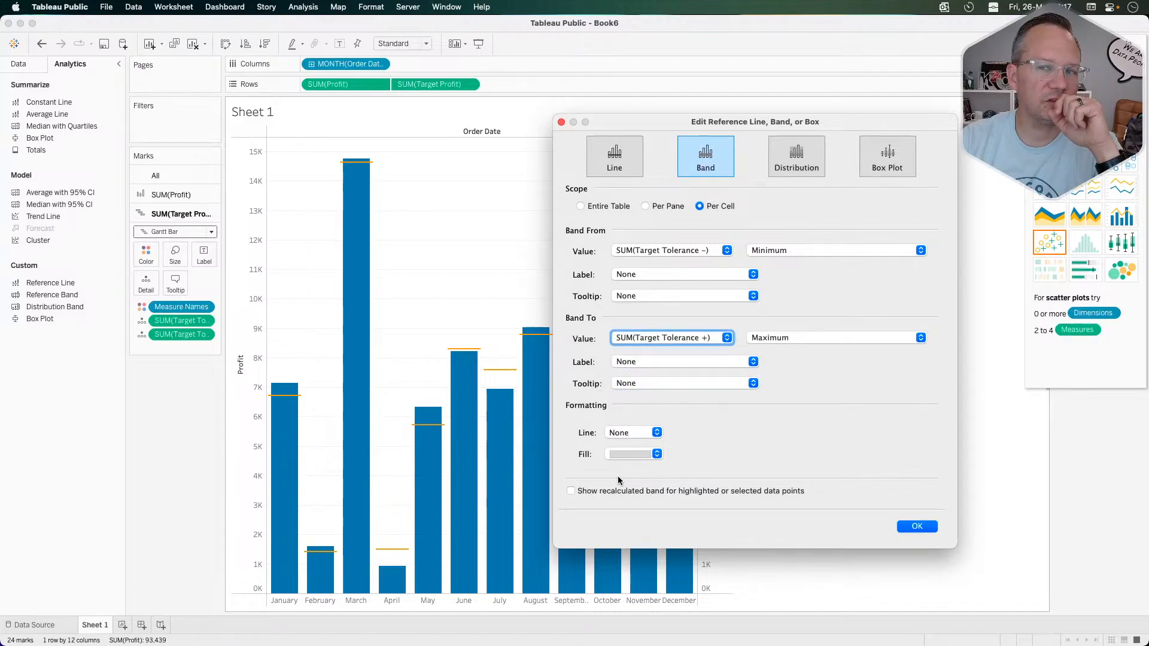
click(911, 531)
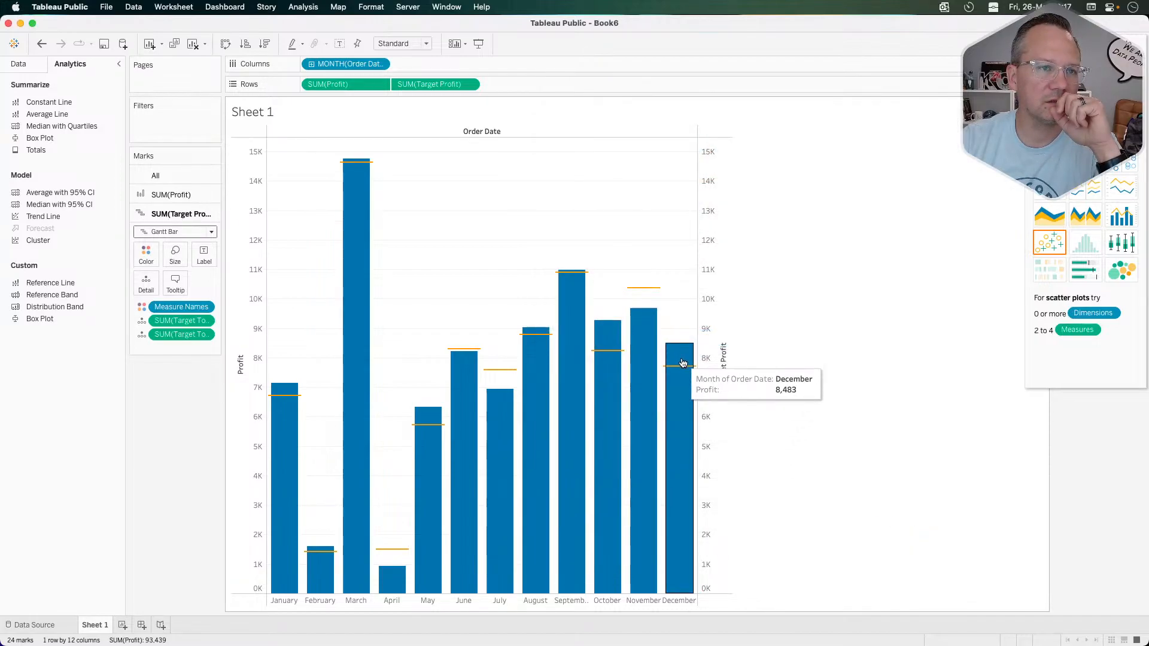
click(301, 396)
click(301, 396)
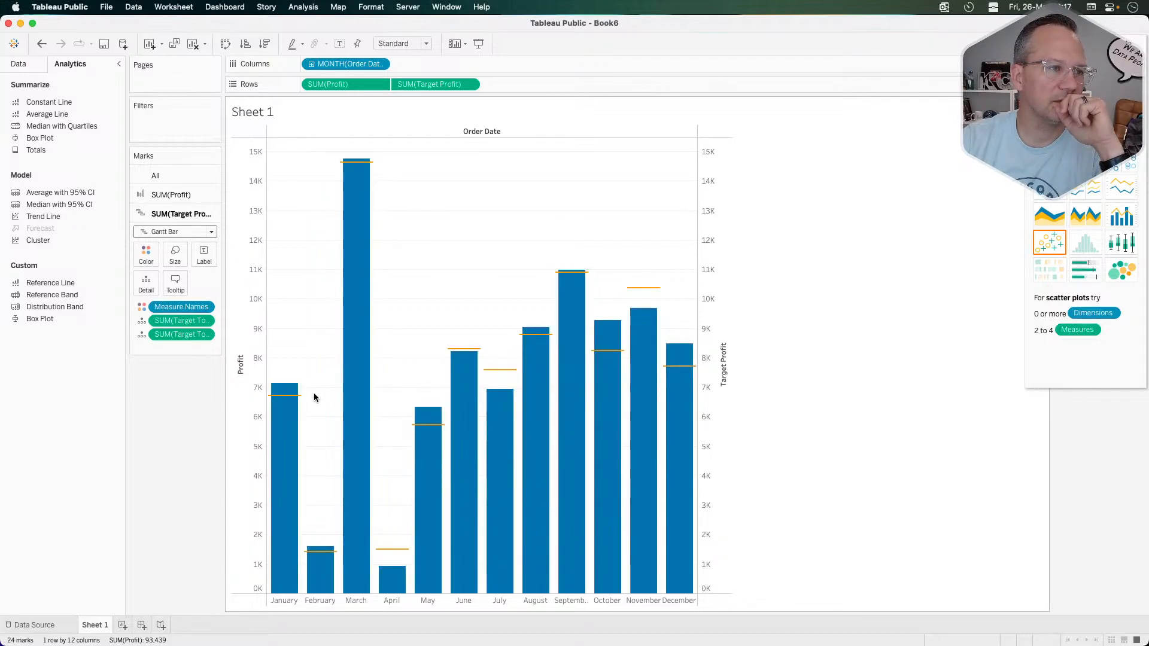
mouse_move(302, 401)
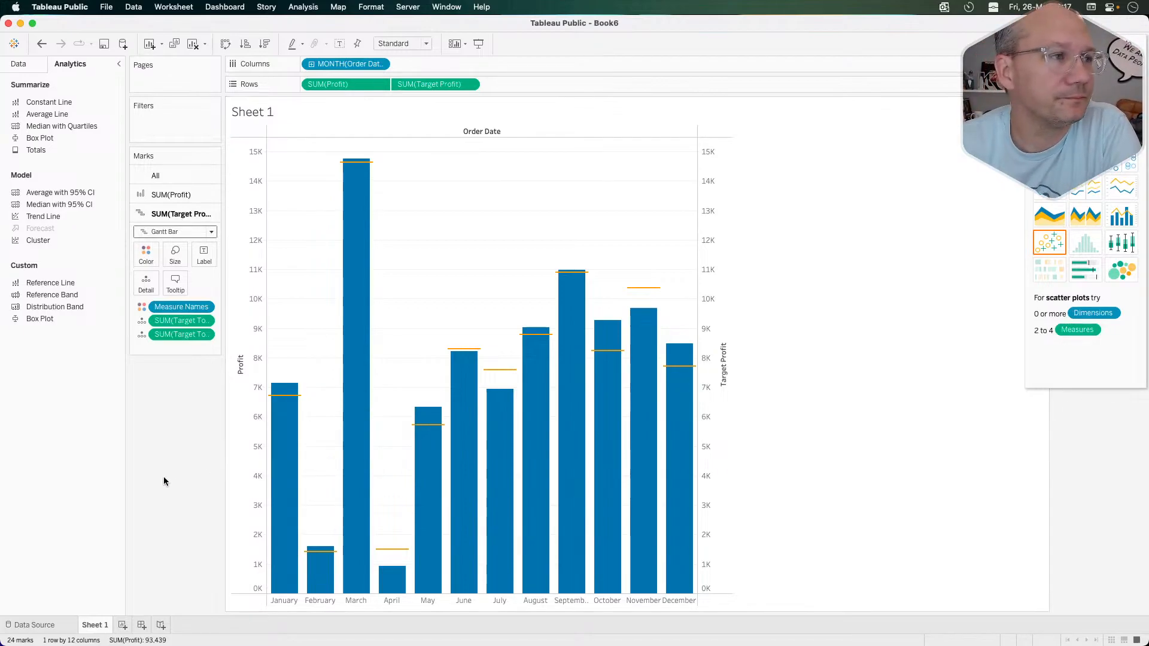
Show the Tolerance parameter control and place it below the Marks card.
click(24, 64)
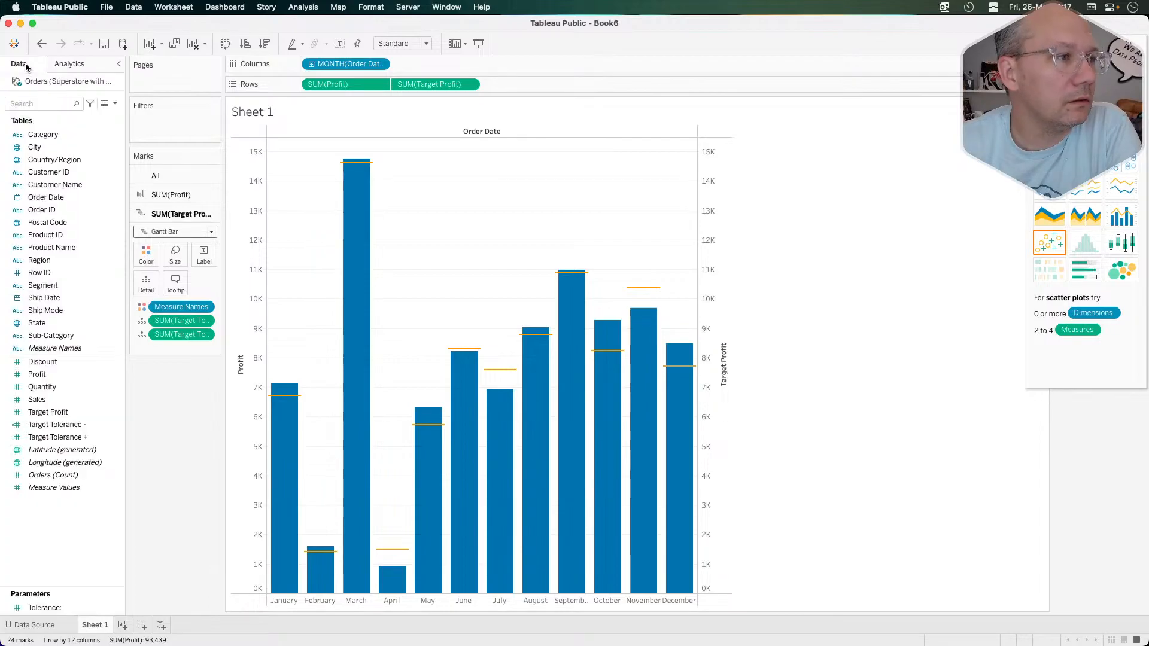
right_click(40, 613)
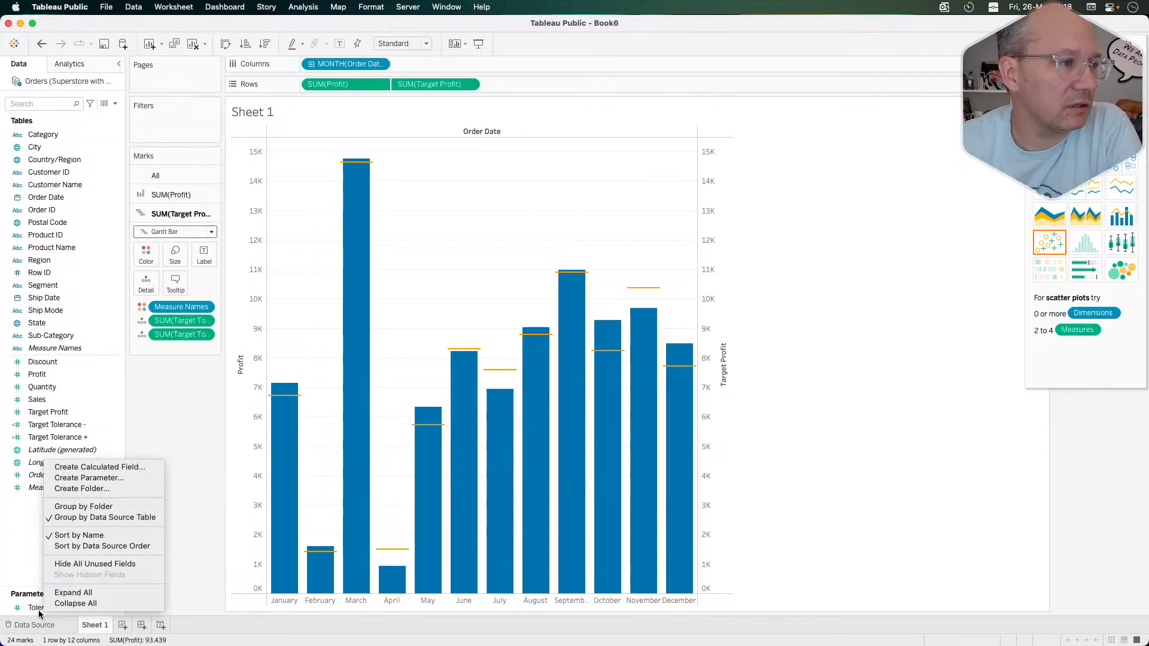
right_click(39, 610)
click(99, 429)
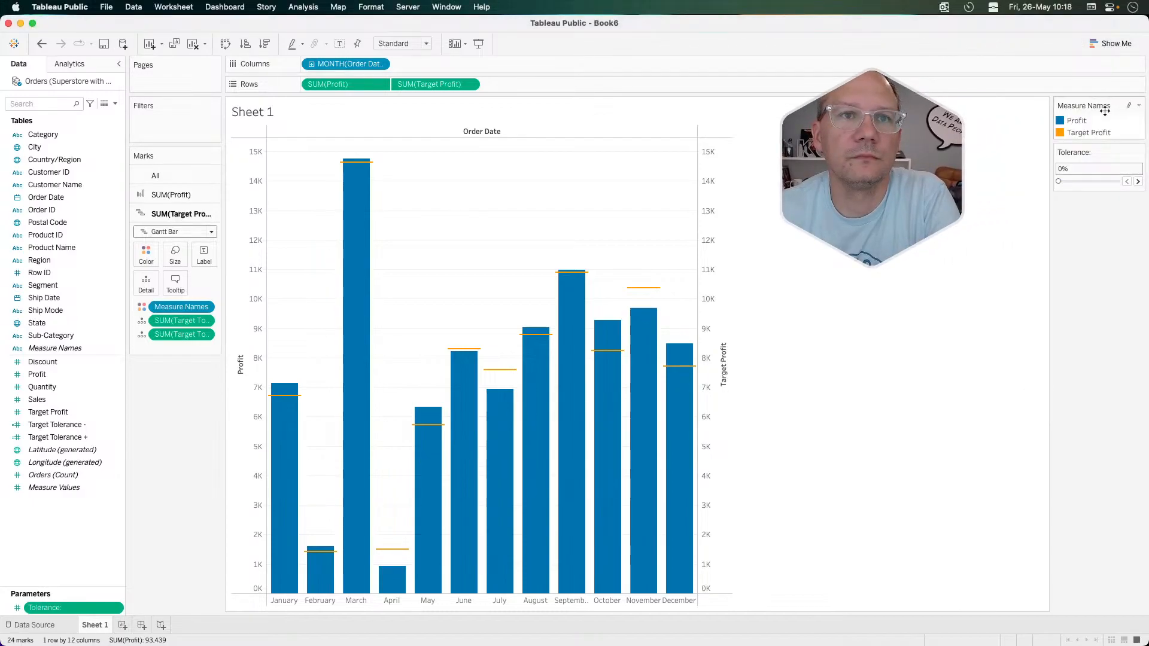
drag(668, 288, 160, 440)
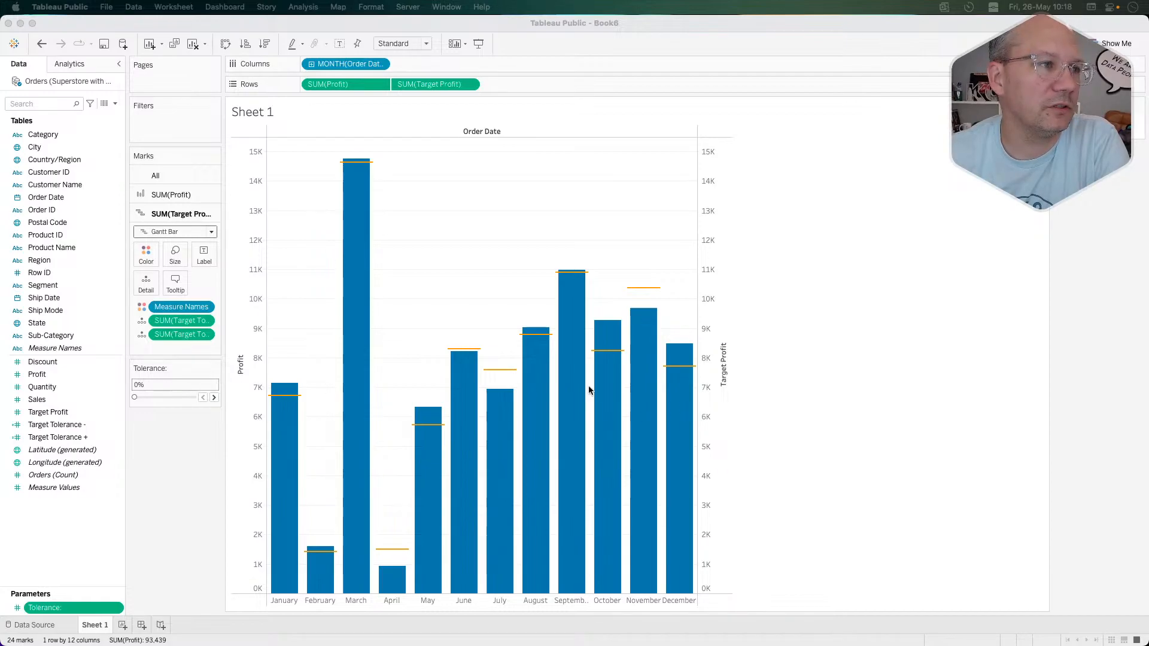
Raise the Tolerance parameter to 3% to widen the bands around the monthly targets.
click(213, 396)
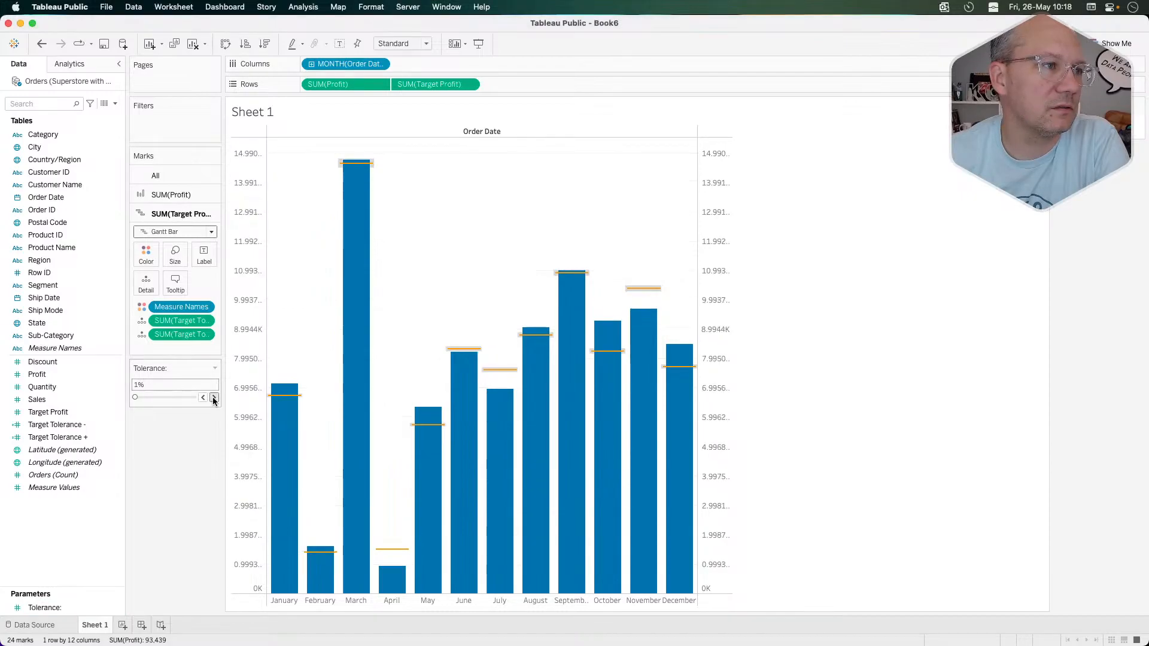
click(214, 397)
click(213, 397)
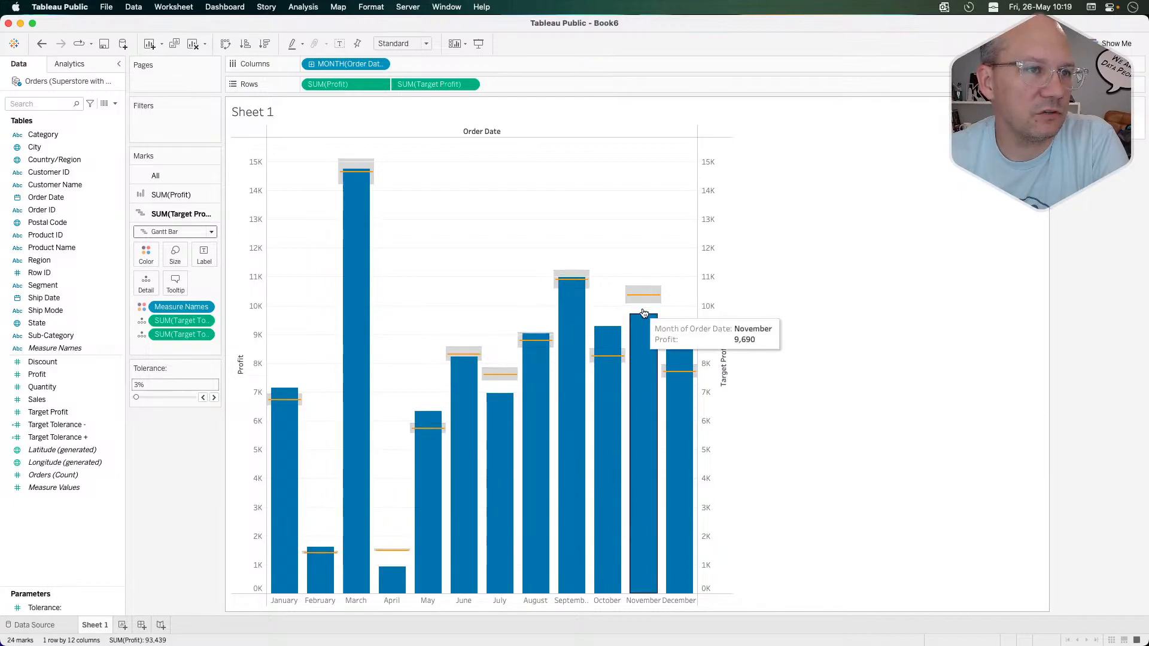
mouse_move(661, 294)
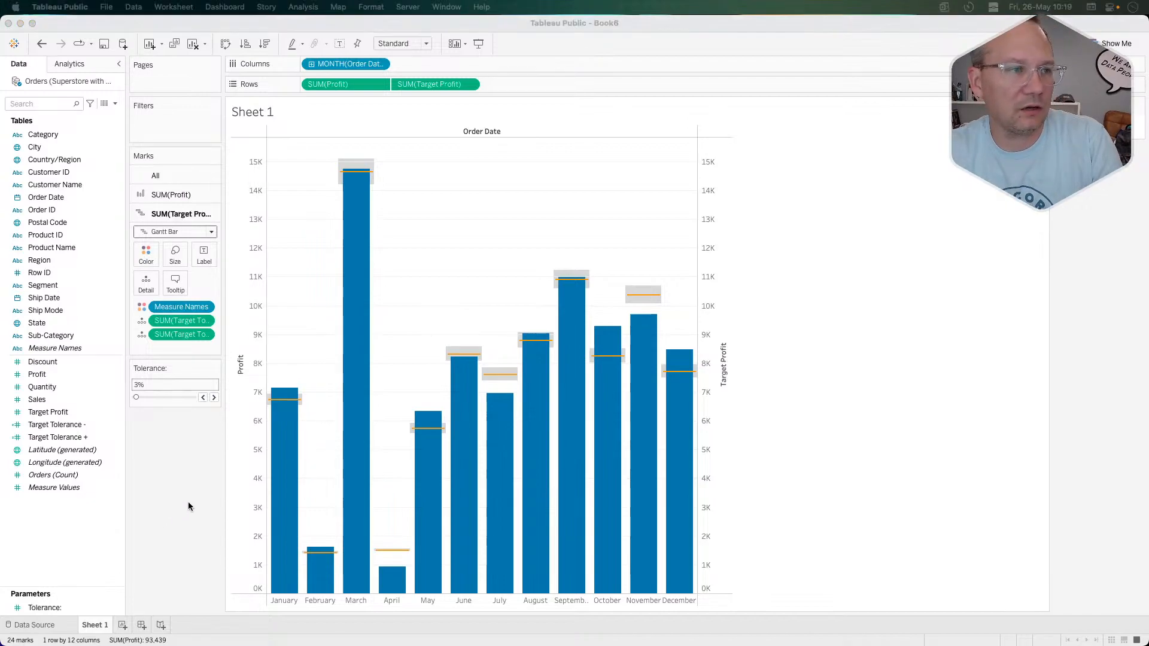
Switch to the published WOW2023 W21 dashboard in Chrome and raise its tolerance to 39% to examine how the bar colours respond.
key(super+Tab)
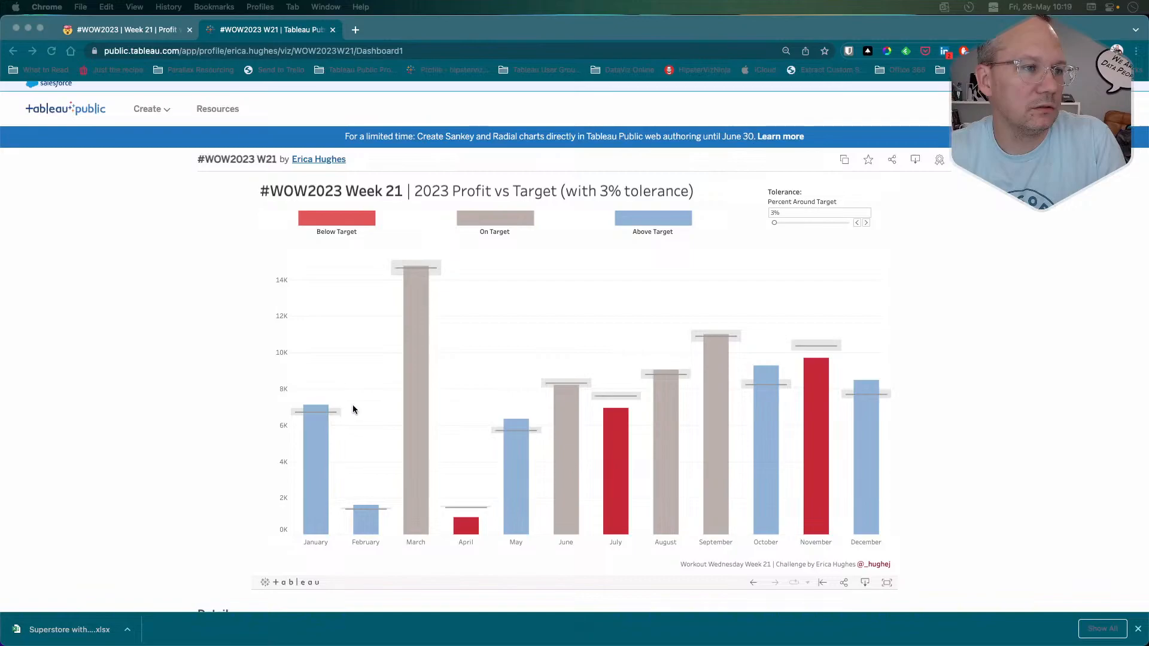
click(262, 388)
mouse_move(306, 412)
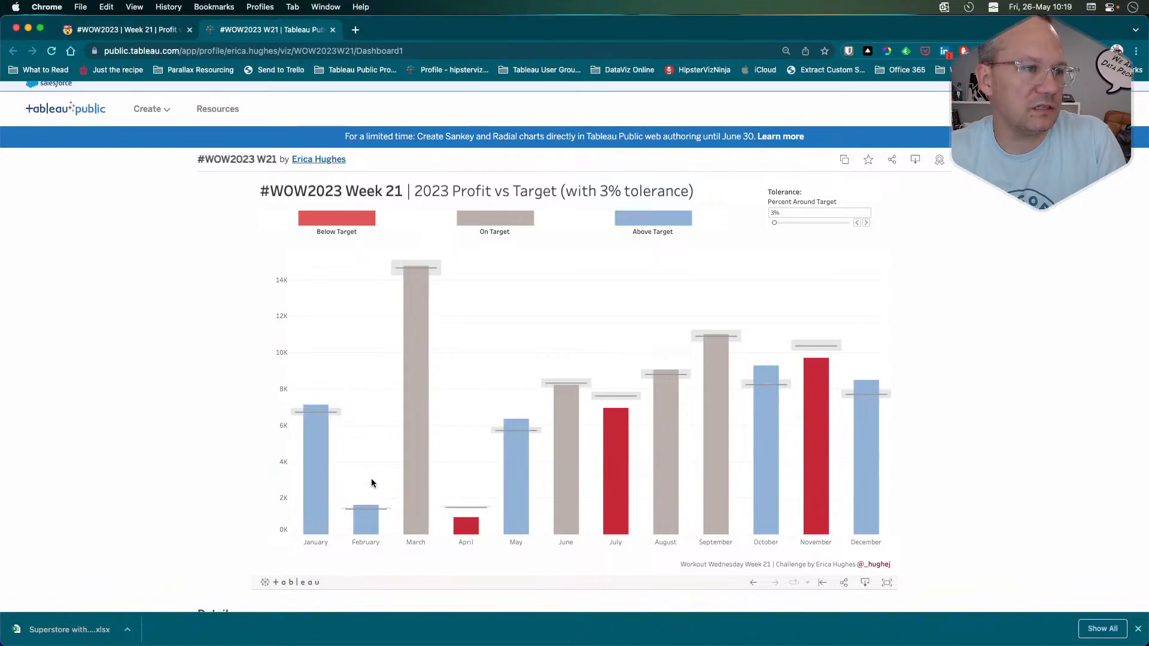
mouse_move(483, 524)
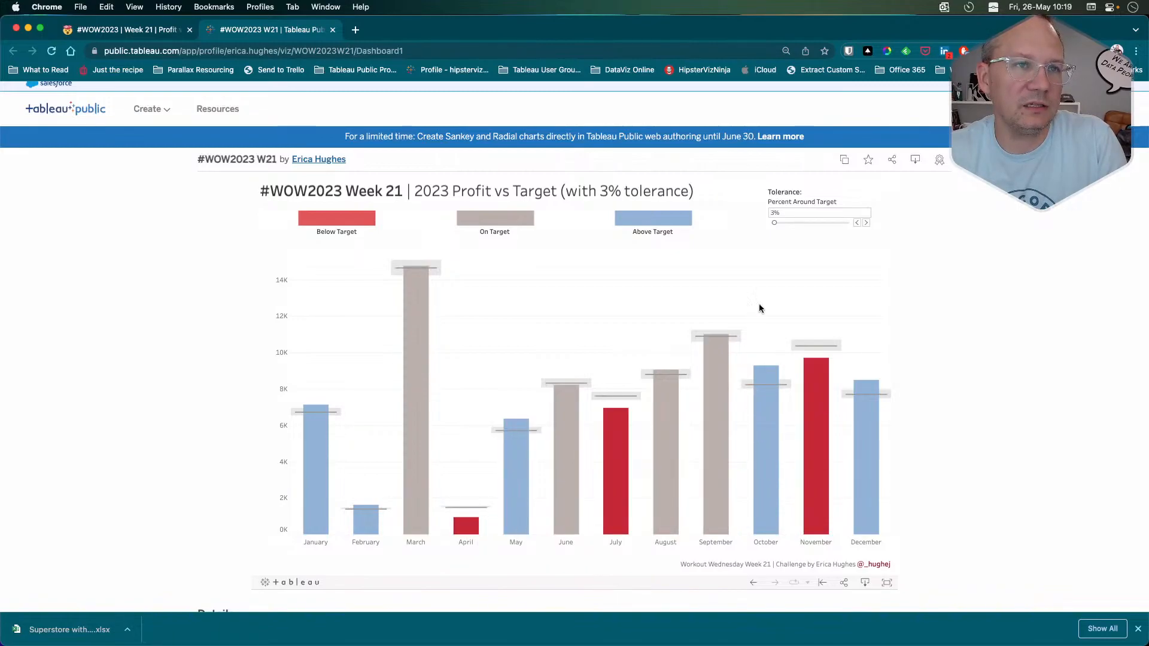
drag(775, 224, 801, 225)
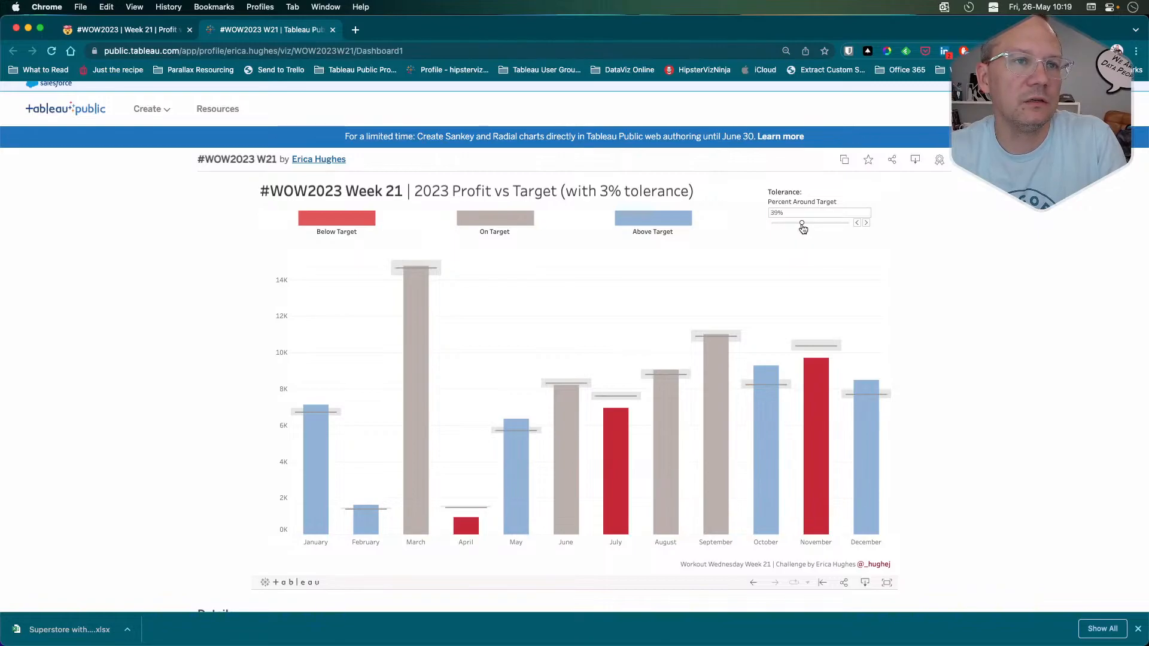
mouse_move(450, 528)
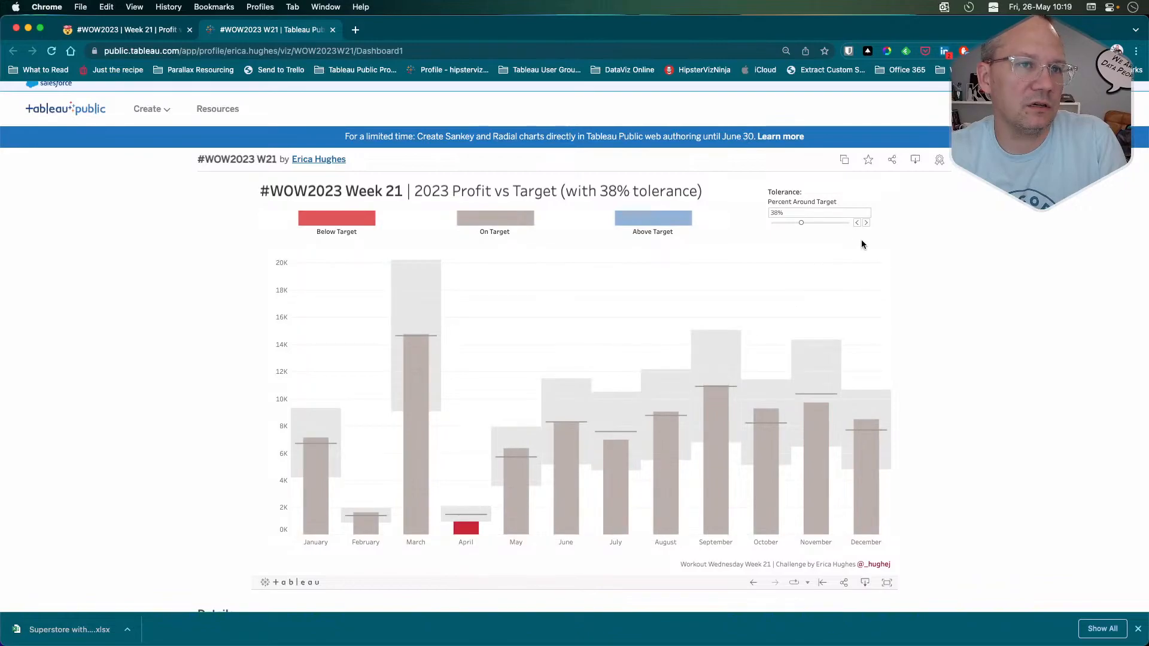
click(866, 224)
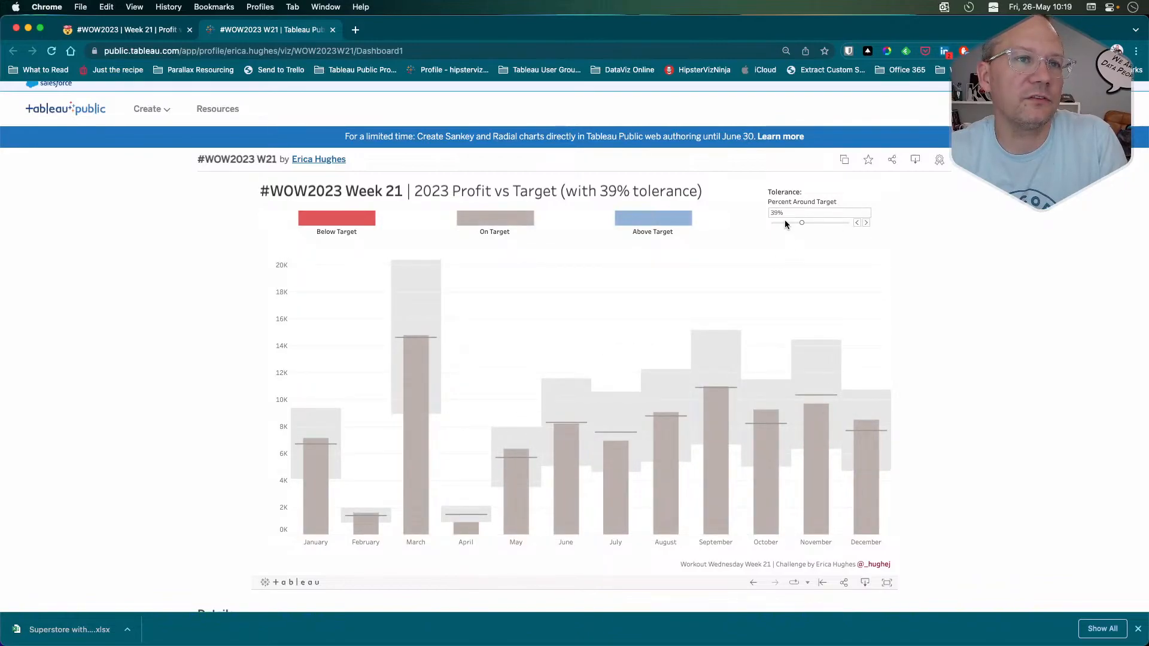
mouse_move(466, 530)
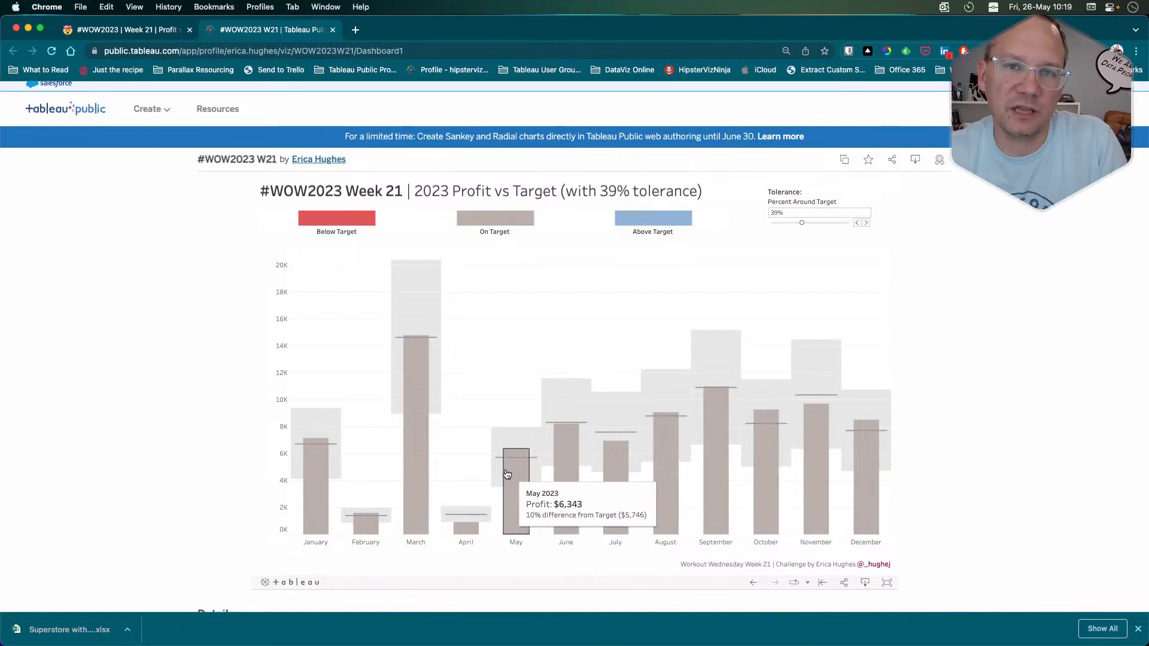
Lower the published dashboard's tolerance to 2% and compare the bar colours with the target bands.
drag(803, 223, 755, 221)
click(865, 224)
click(865, 223)
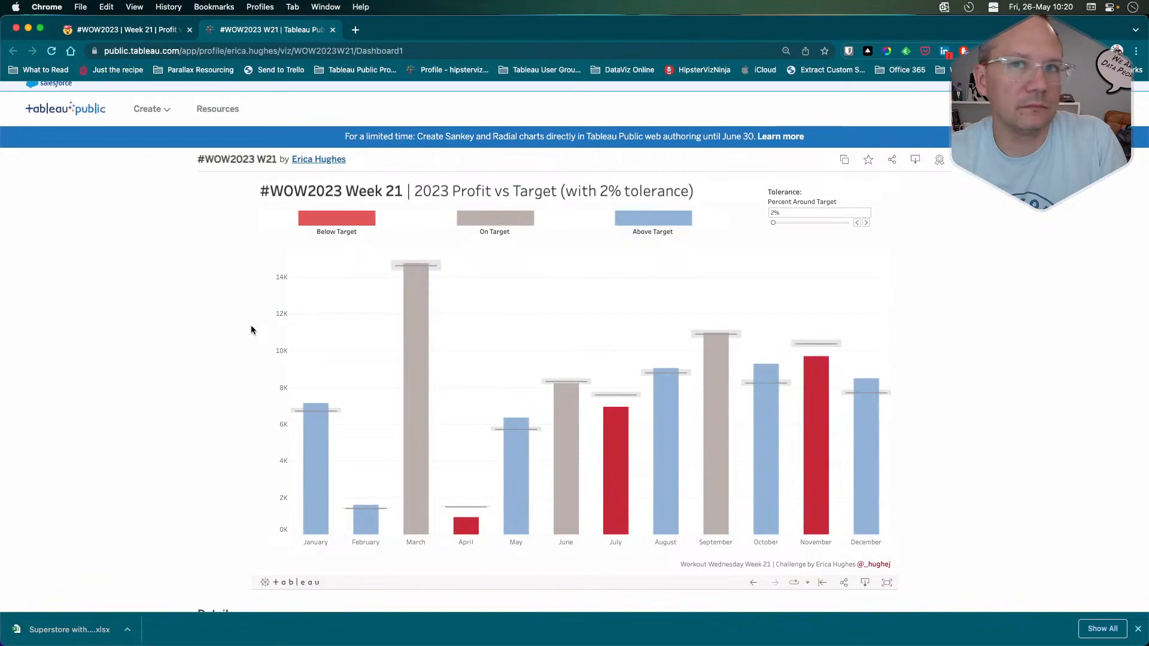
Switch back to Tableau Public and create a calculated field named Bar color, starting its formula with SUM([Profit]).
key(super+Tab)
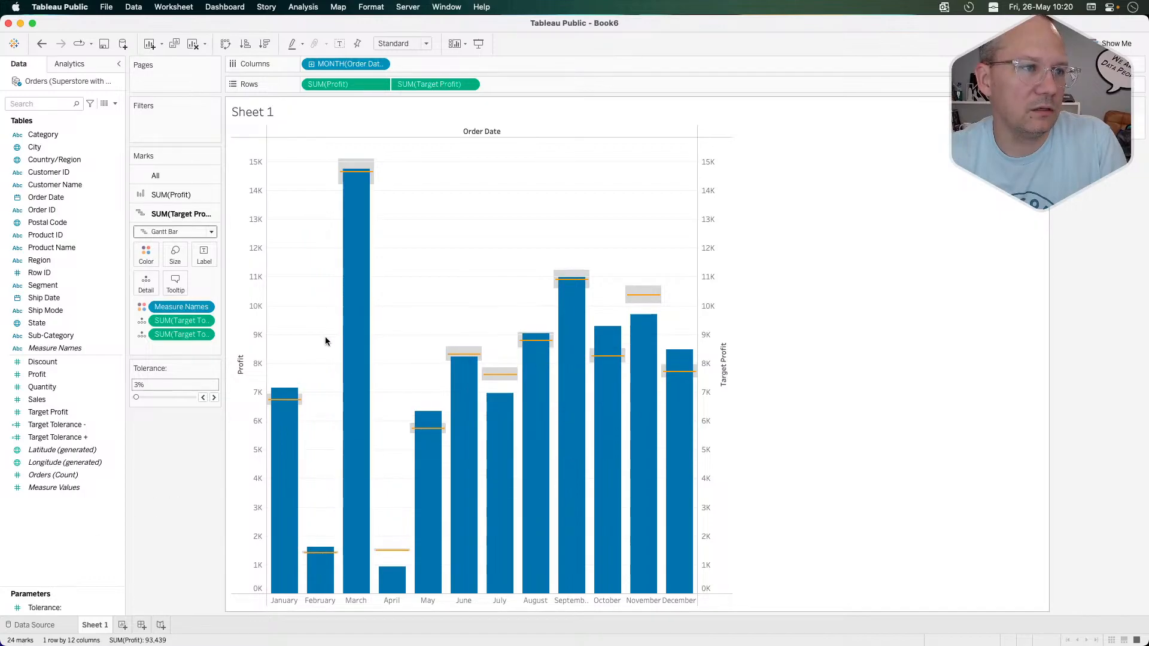
right_click(108, 524)
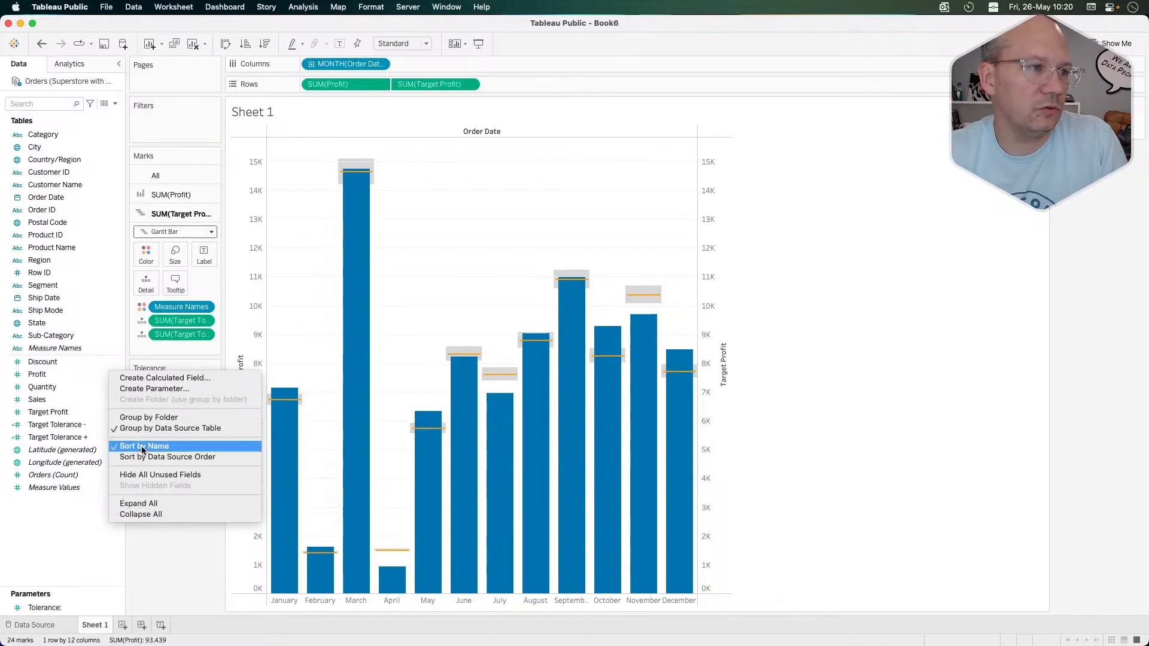
click(174, 379)
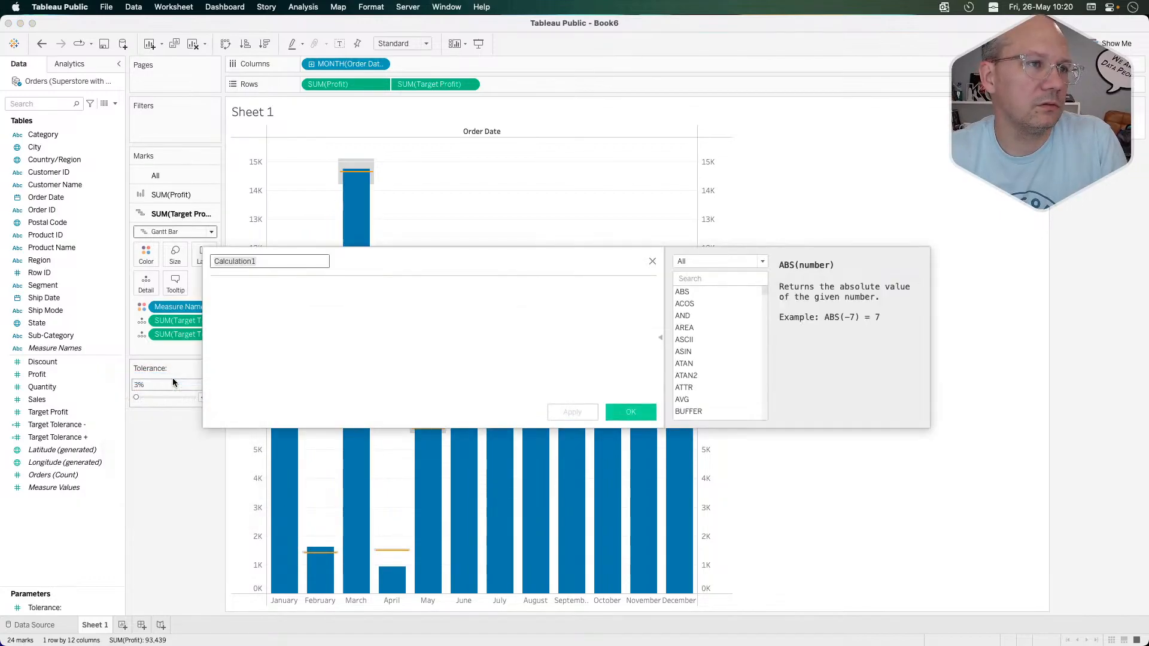
text(Bar color)
click(318, 295)
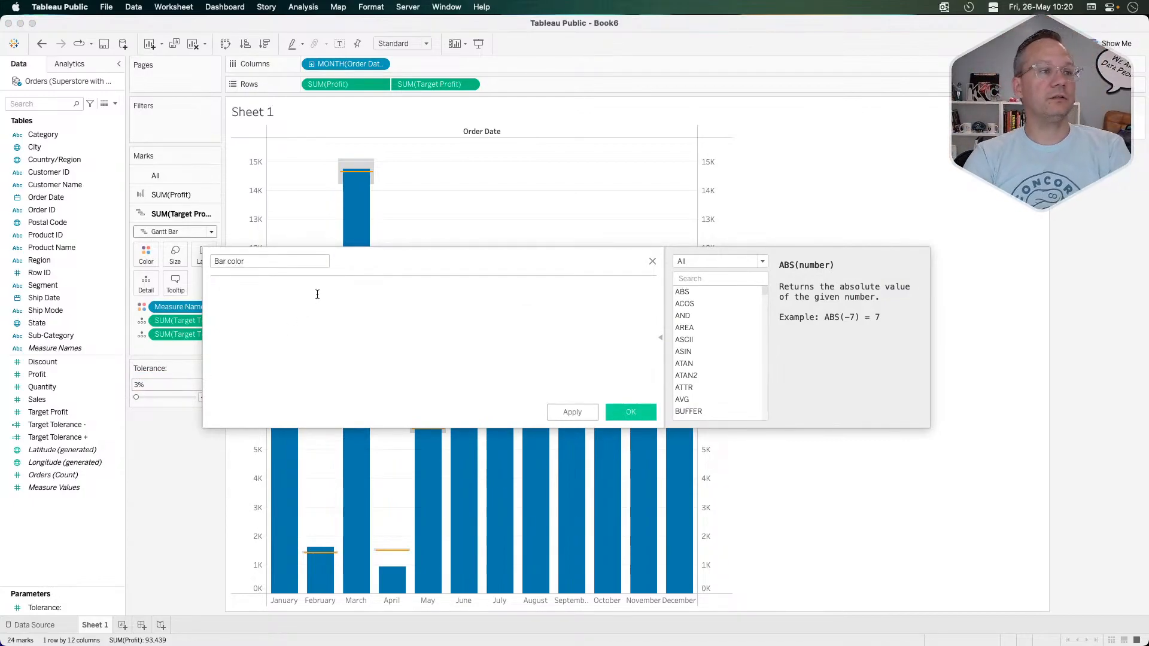
text(SUM(pro)
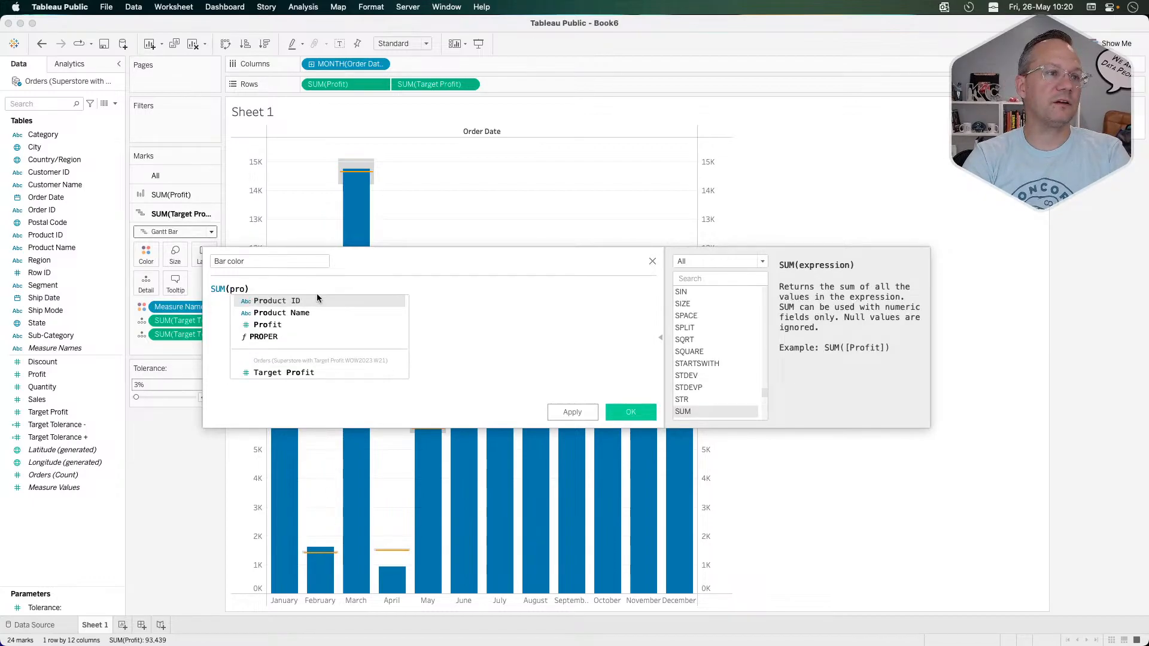
key(Down)
key(Down)
key(Return)
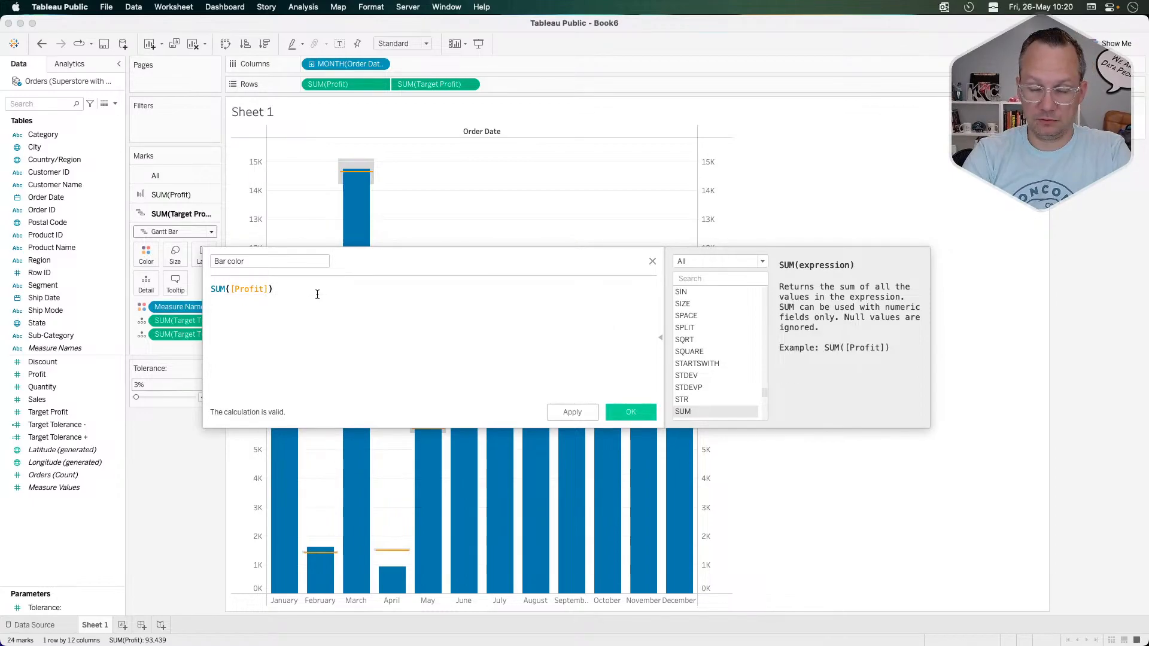
Complete the Bar color formula as SUM([Profit])>=sum([Target Tolerance -]) and save the field.
text(<)
key(BackSpace)
text(>)
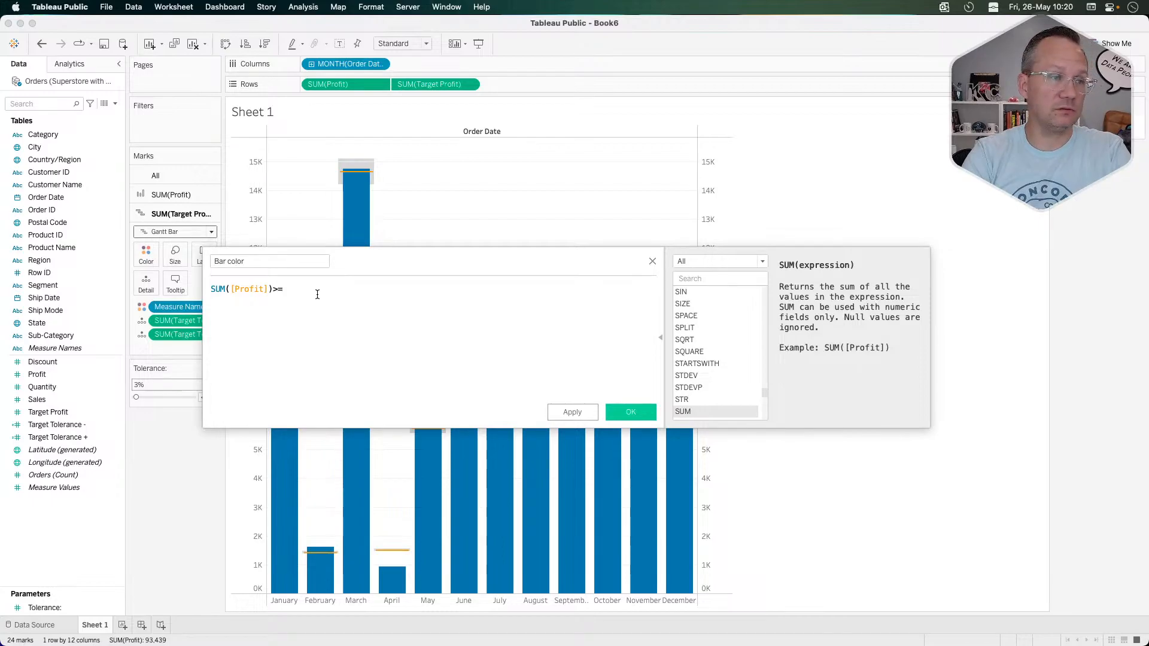
text(=tar)
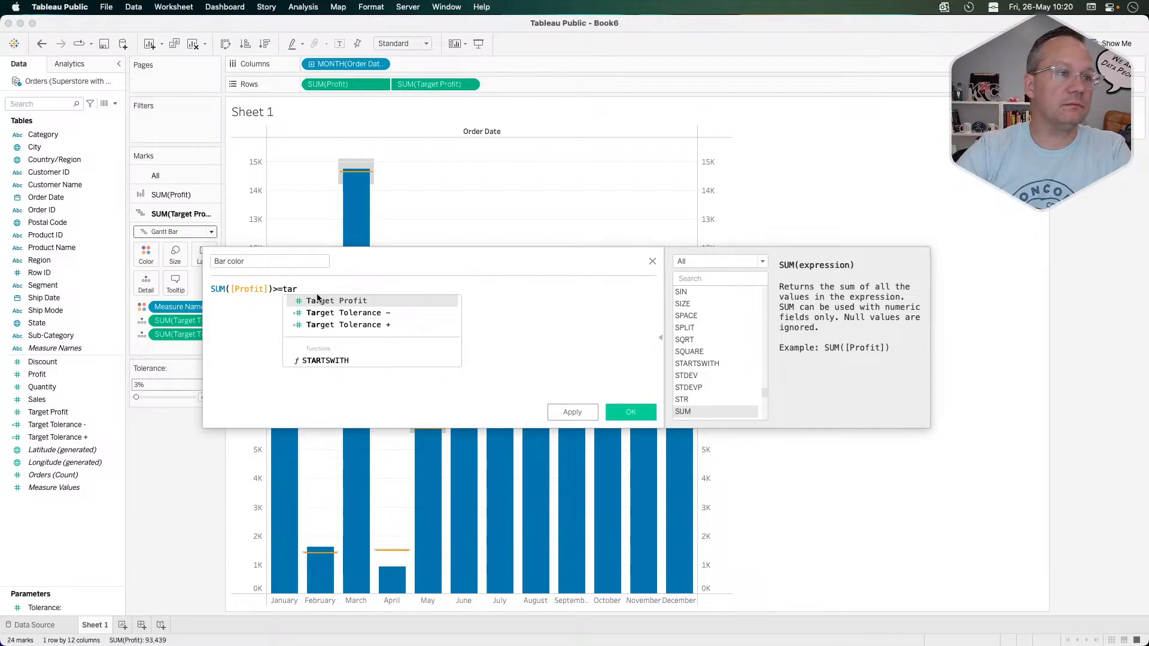
key(Down)
key(Return)
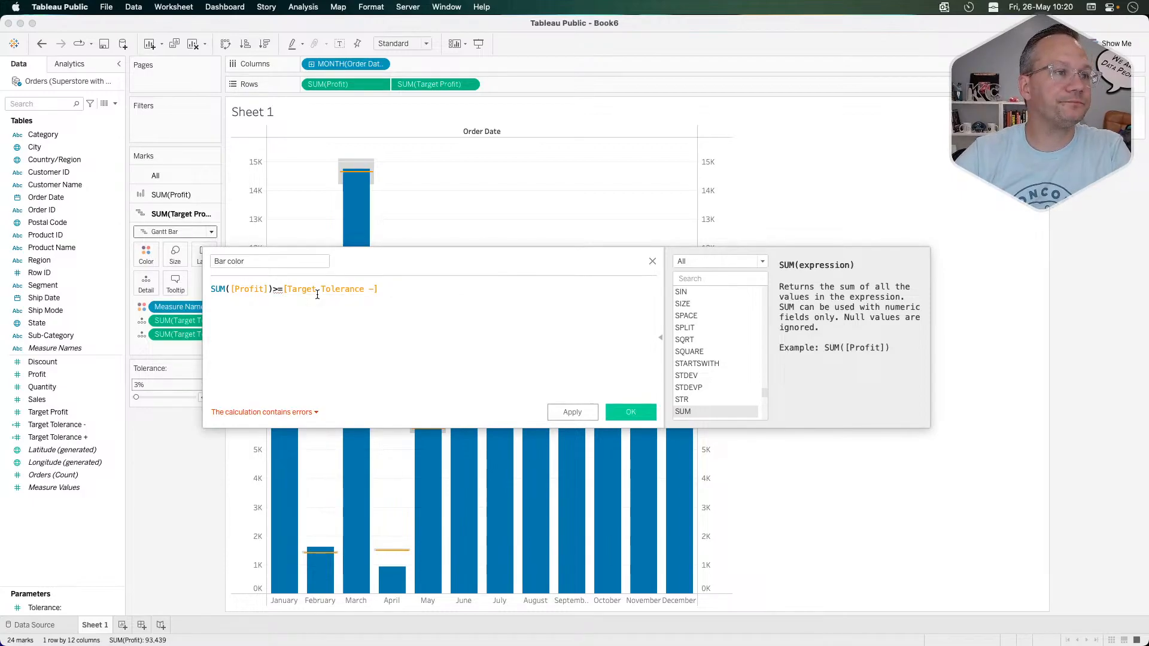
click(282, 290)
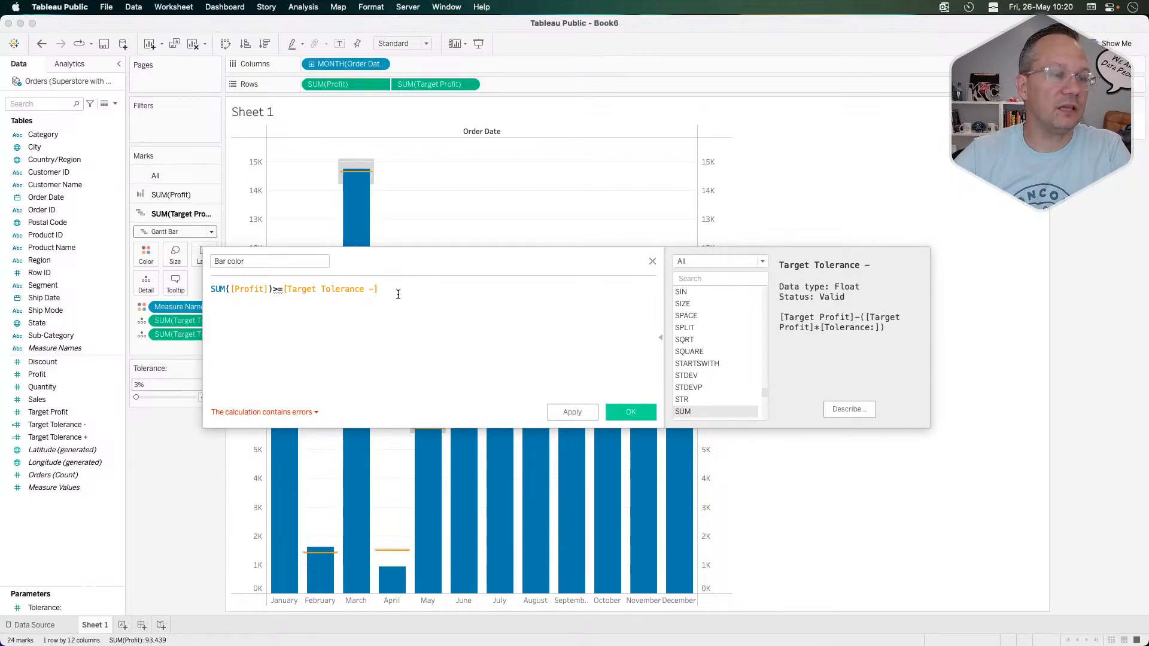
text(sum()
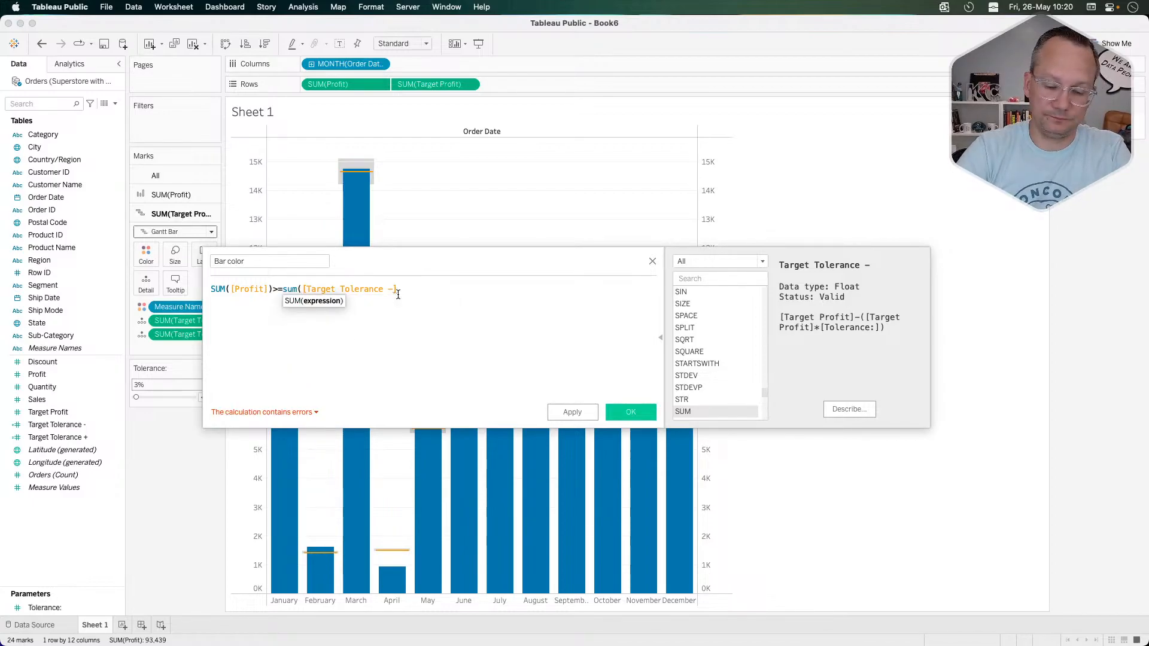
text())
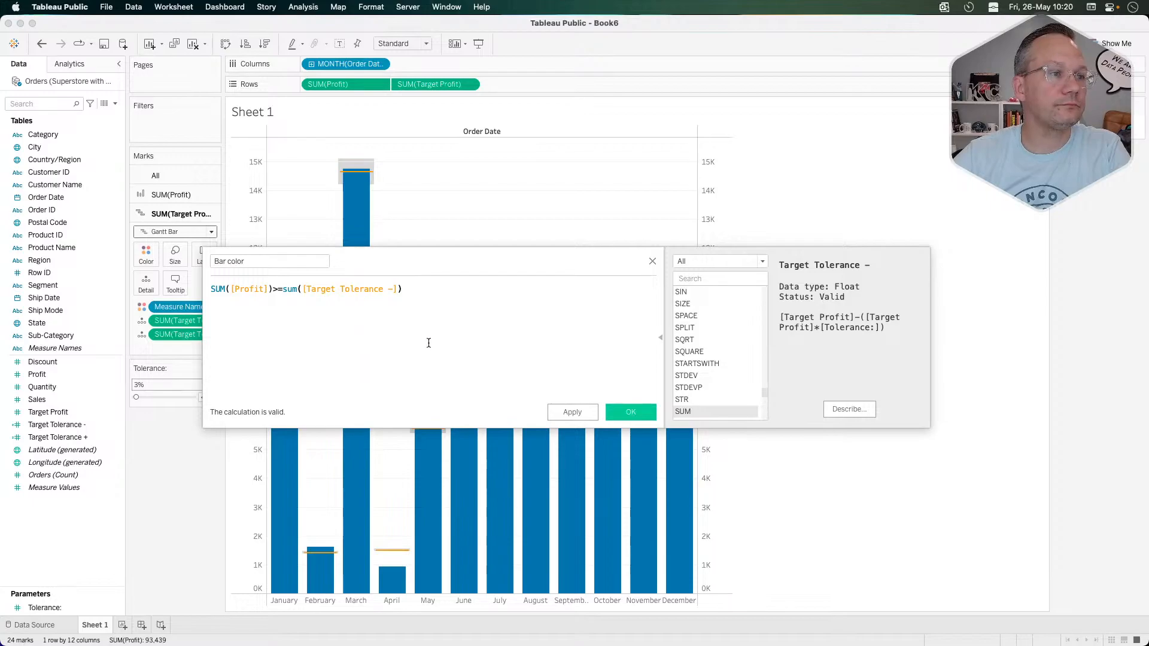
click(616, 417)
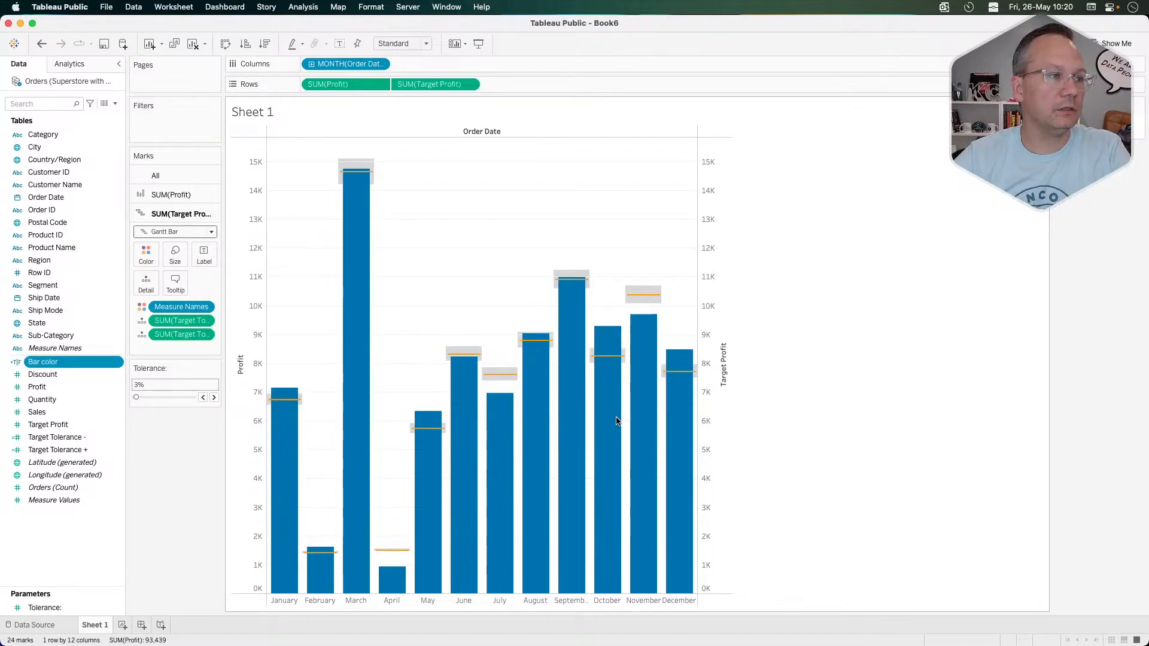
Remove Measure Names from the colour encoding of all marks.
click(172, 195)
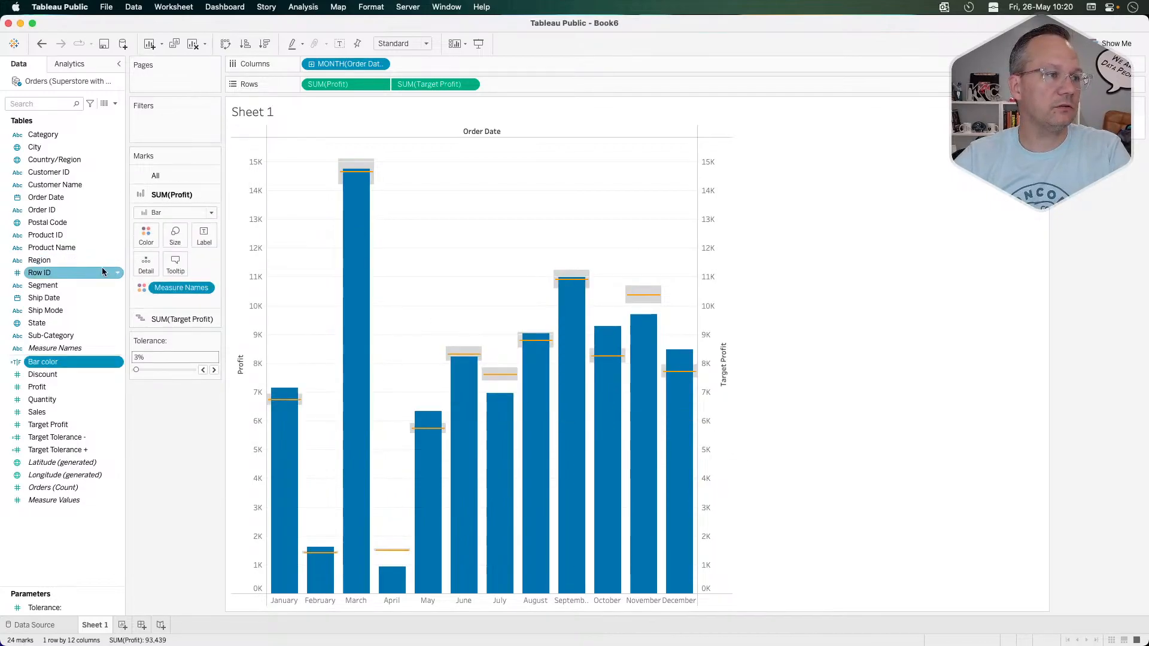
mouse_move(56, 364)
mouse_down()
mouse_move(121, 299)
mouse_move(51, 362)
mouse_up()
click(179, 181)
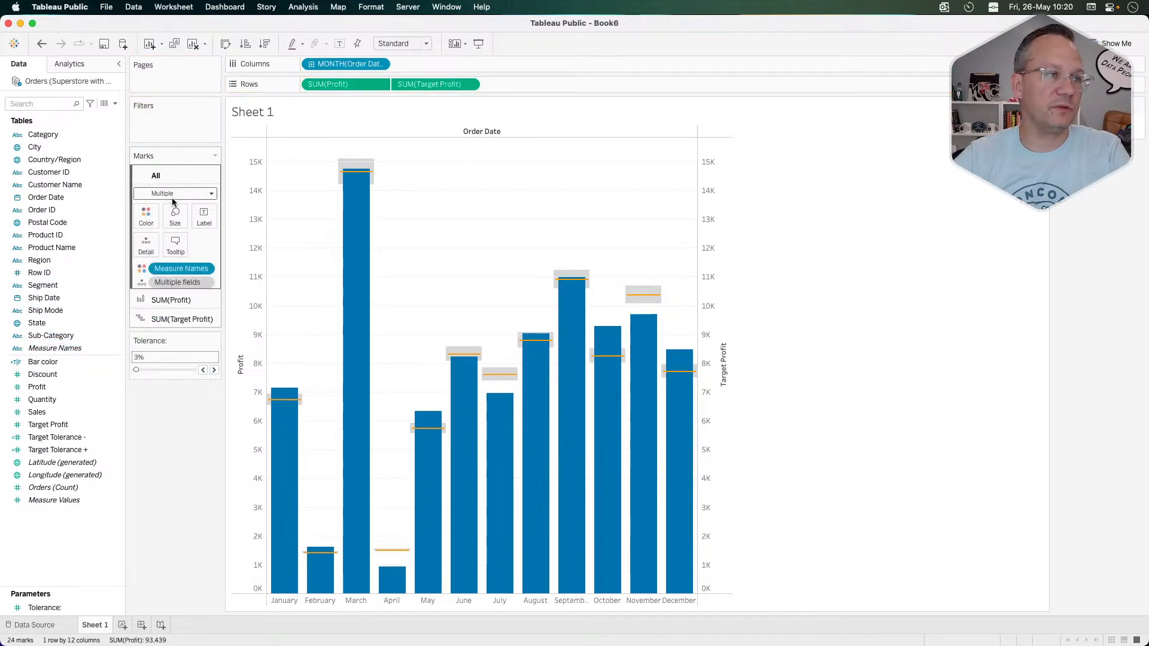
drag(173, 272, 159, 476)
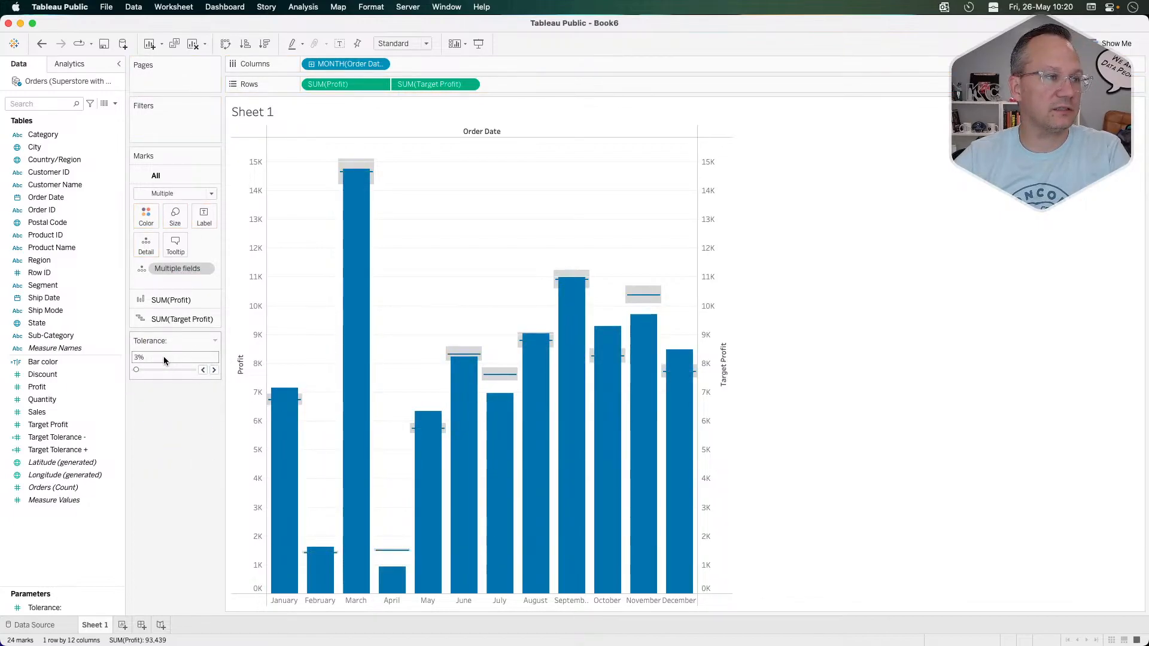
Colour the SUM(Profit) bars by the Bar color field.
click(160, 300)
click(67, 362)
drag(67, 361, 147, 238)
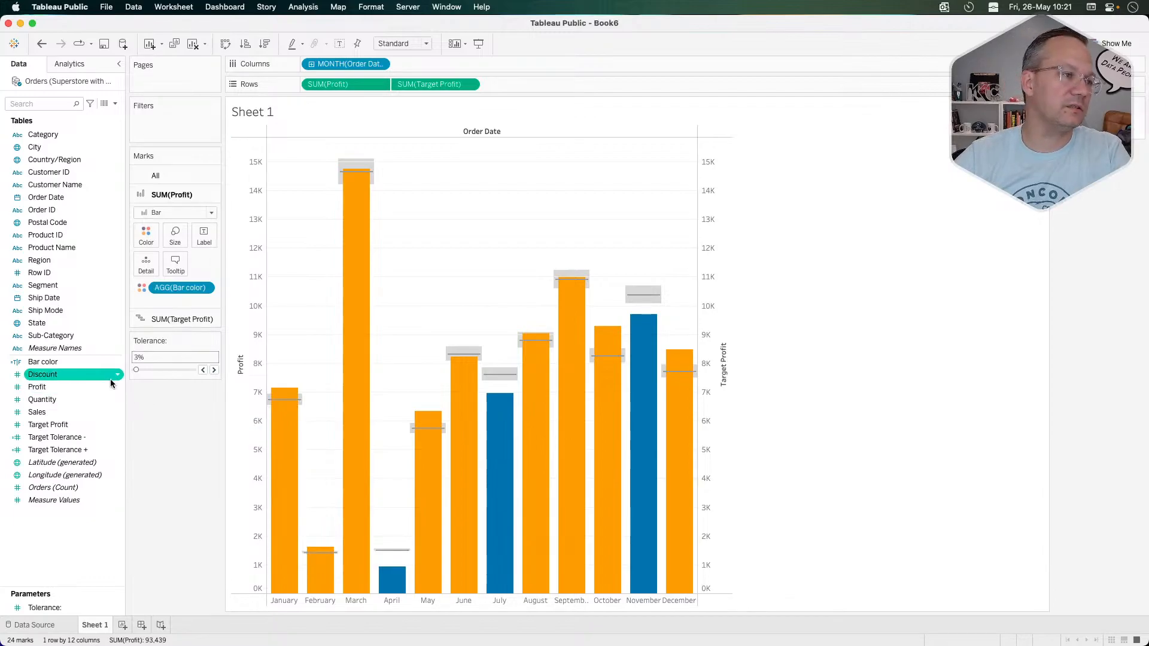
Rework the Bar color formula into if SUM([Profit])>sum([Target Tolerance -]) then "Above Target".
right_click(77, 365)
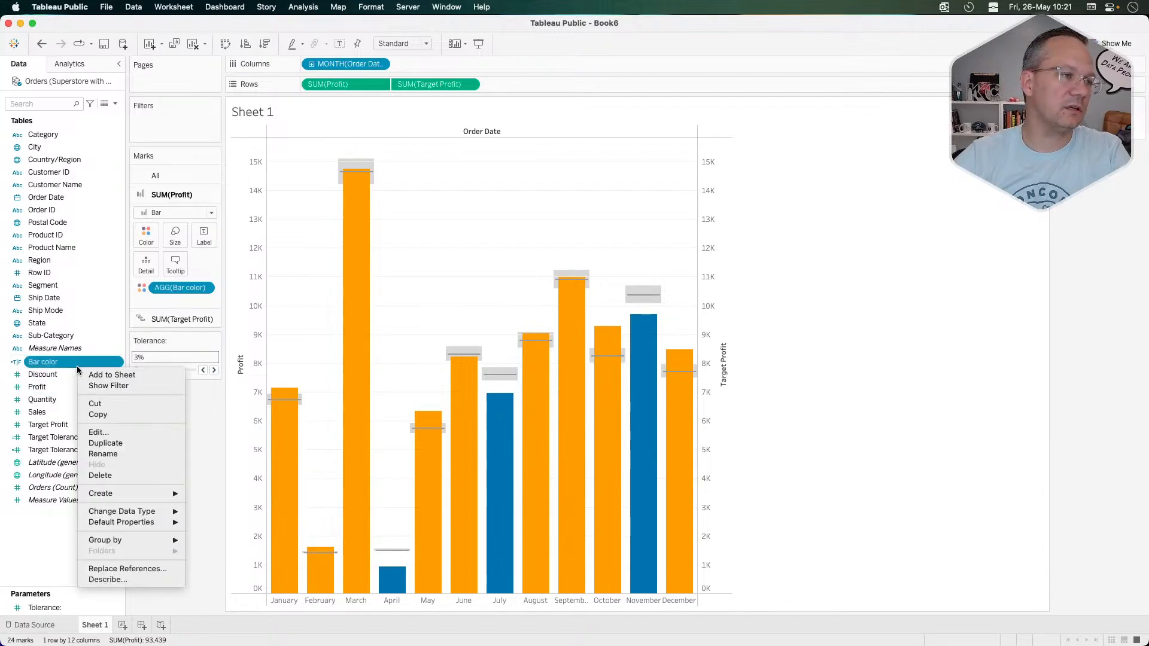
click(107, 432)
click(212, 289)
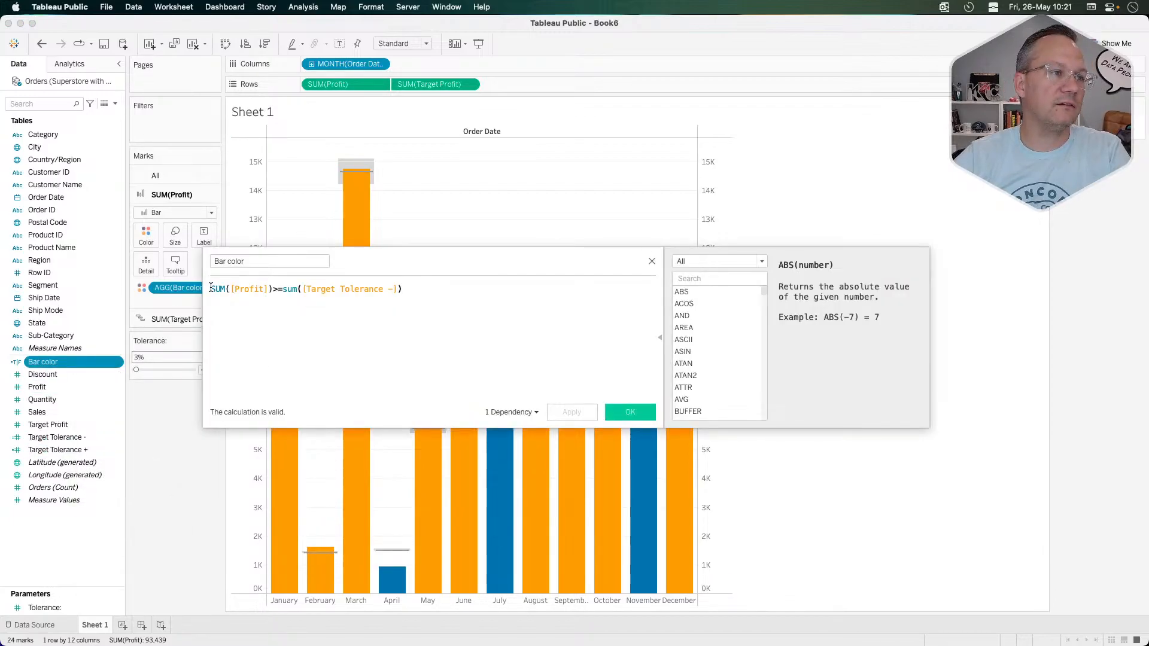
key(Return)
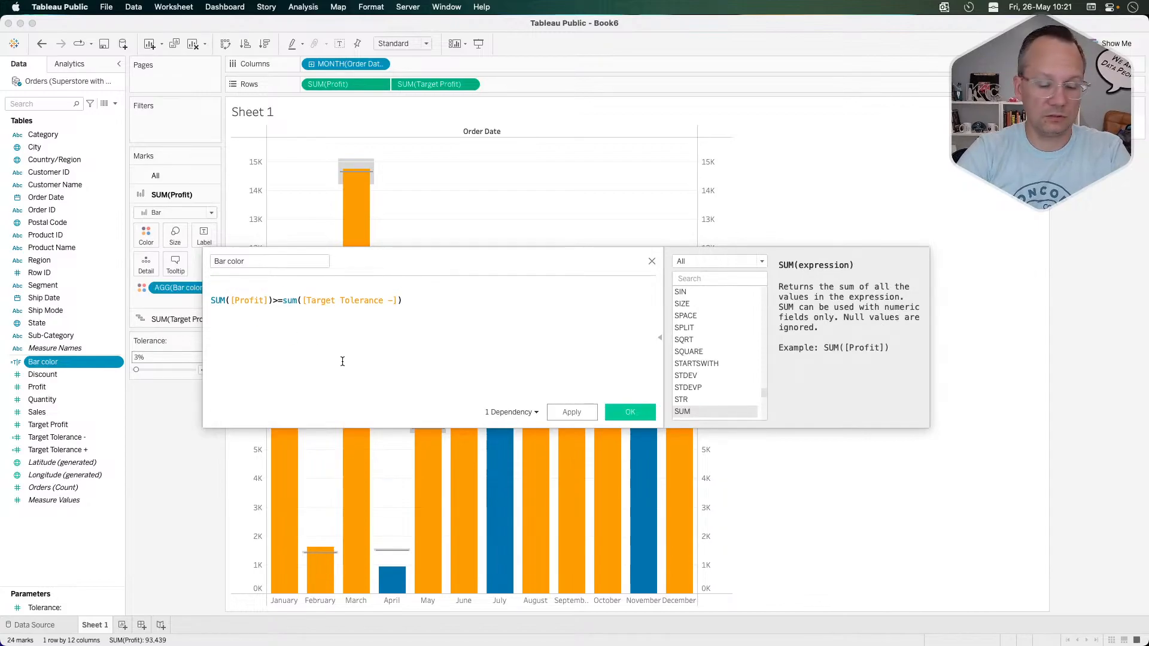
text(if)
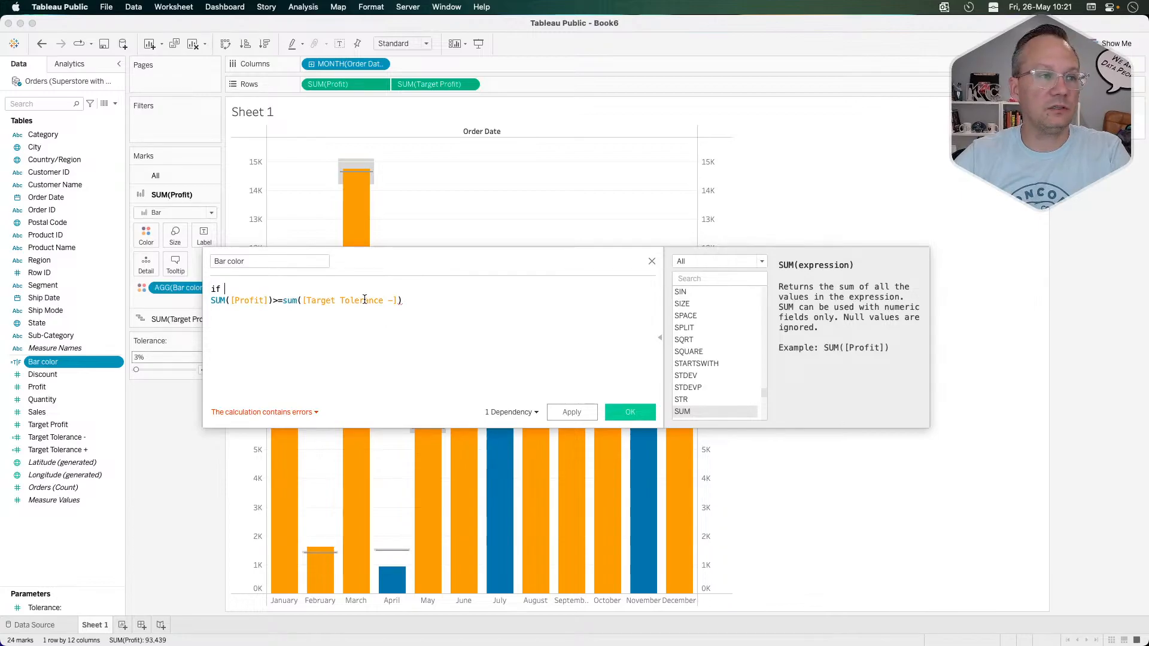
key(BackSpace)
click(430, 299)
text(then)
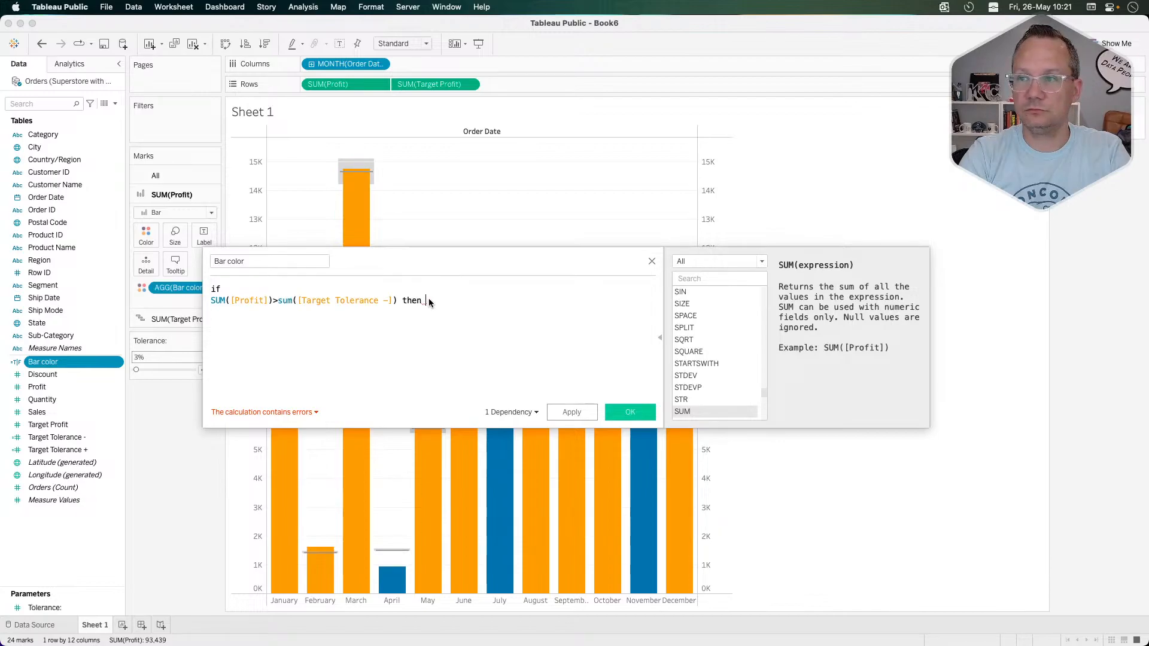
text('Abo)
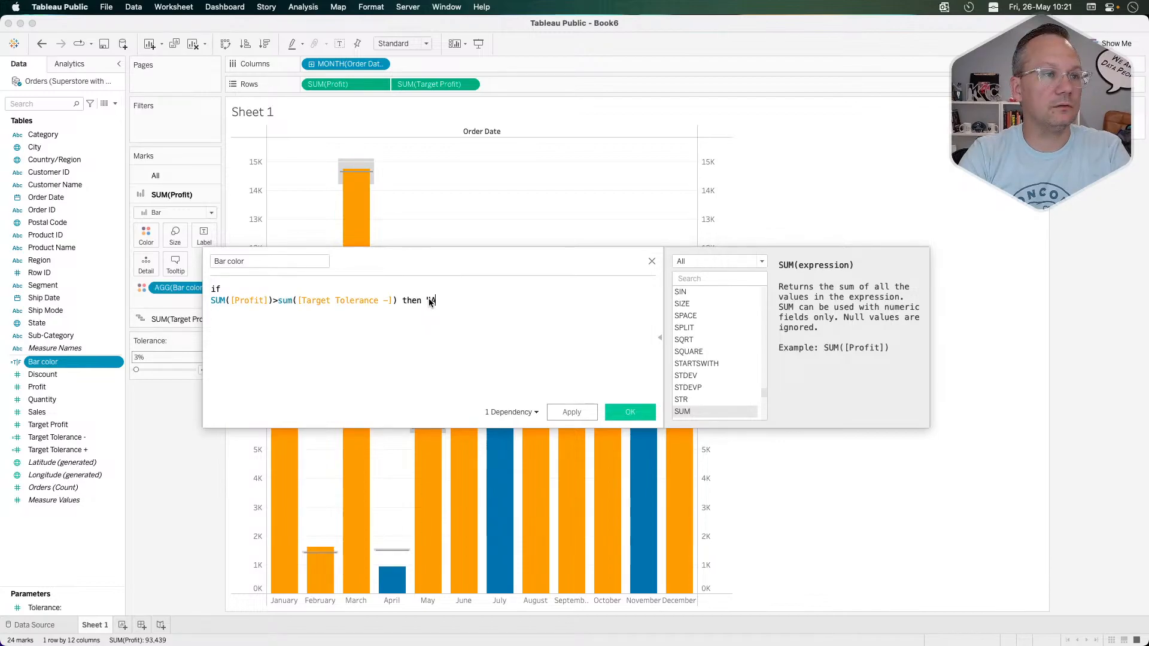
text(ve )
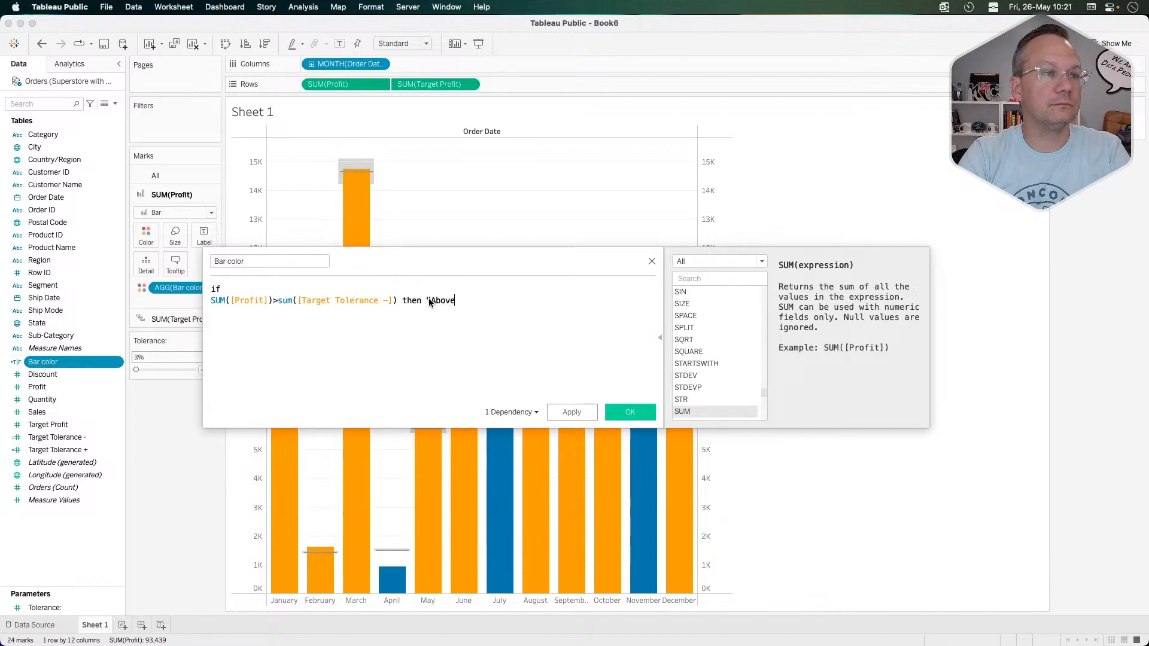
text(Target')
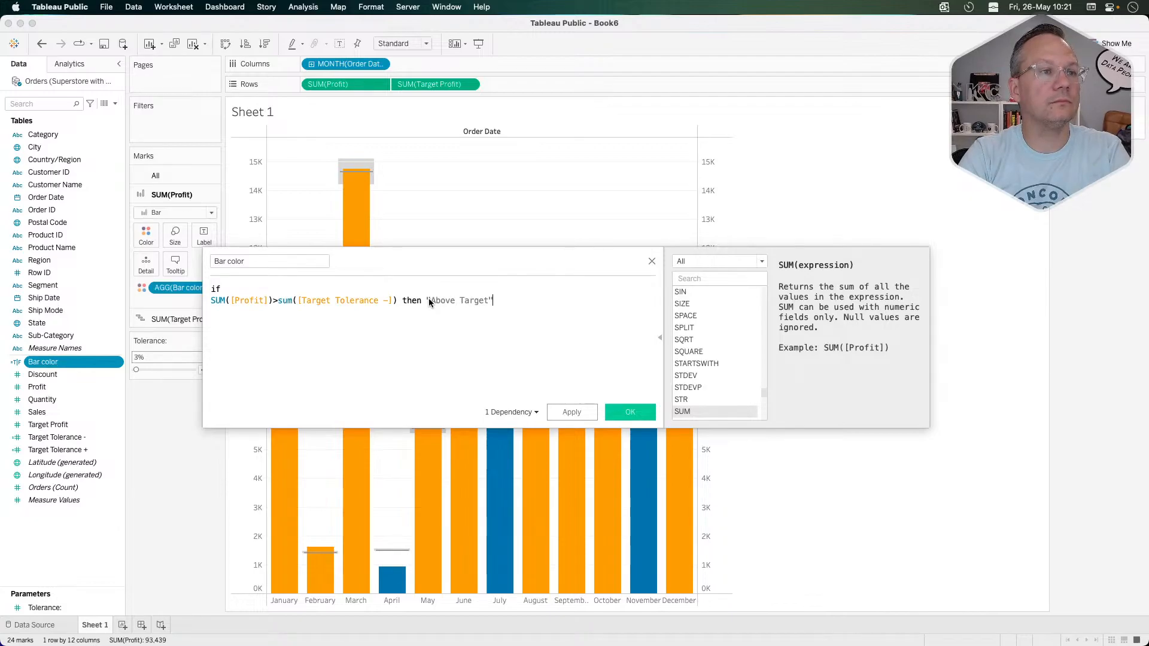
Add the branch elseif SUM([Profit])<=sum([Target Tolerance -]) then "Below Target" to the Bar color formula.
text(elseif)
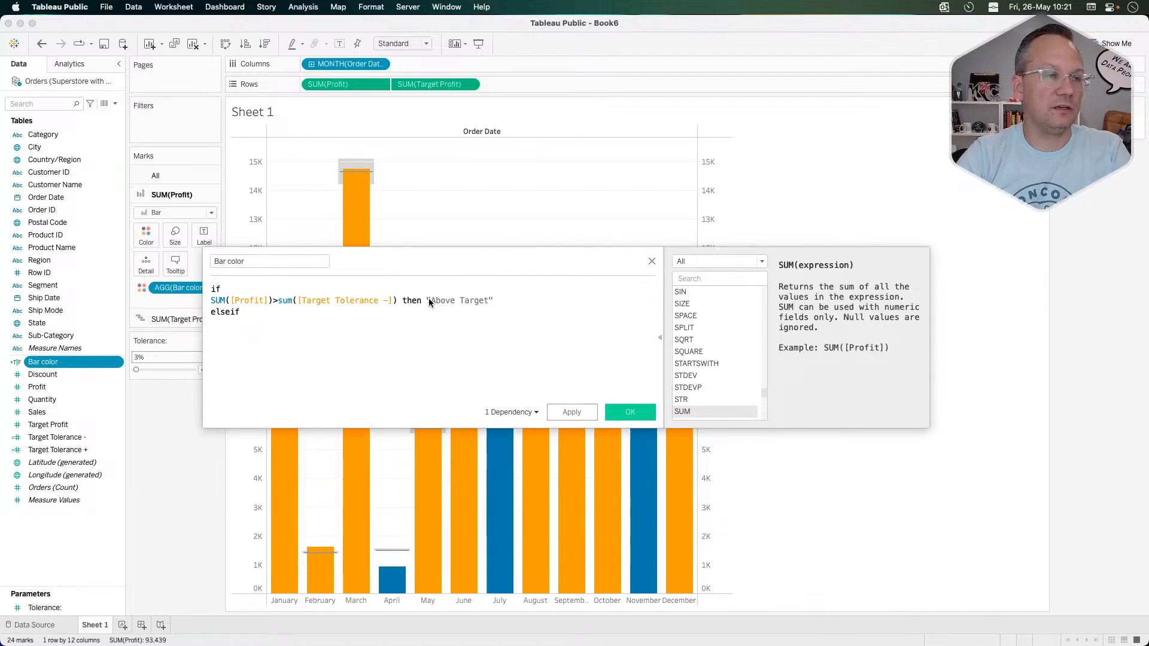
drag(397, 301, 212, 304)
key(cmd+c)
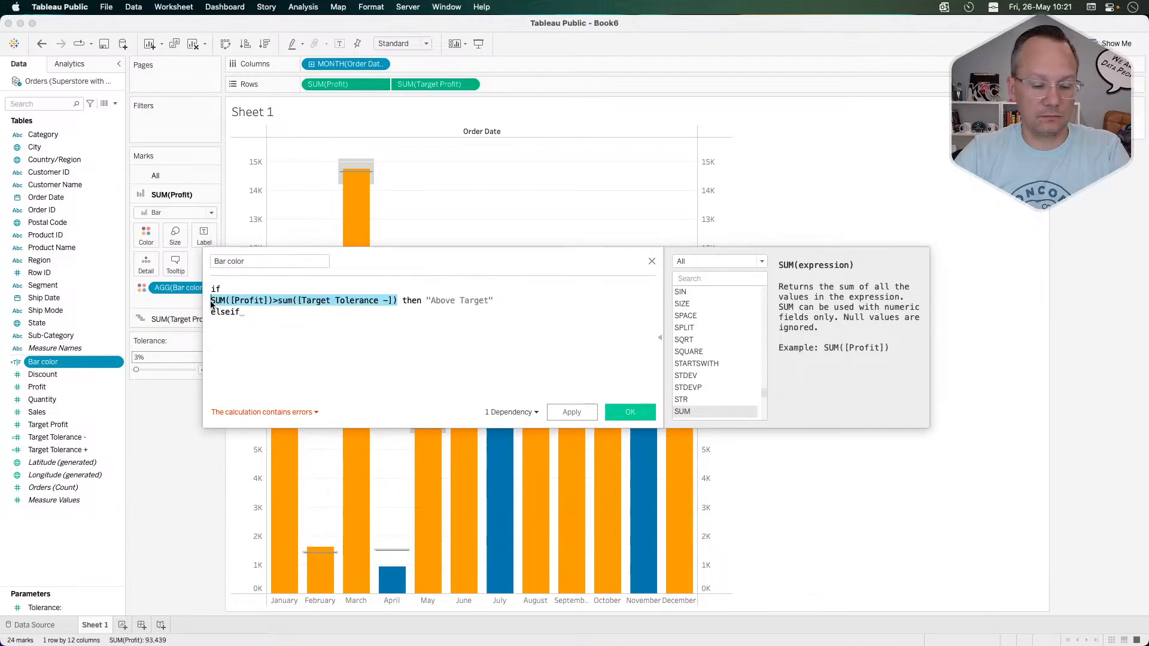
click(252, 317)
key(cmd+v)
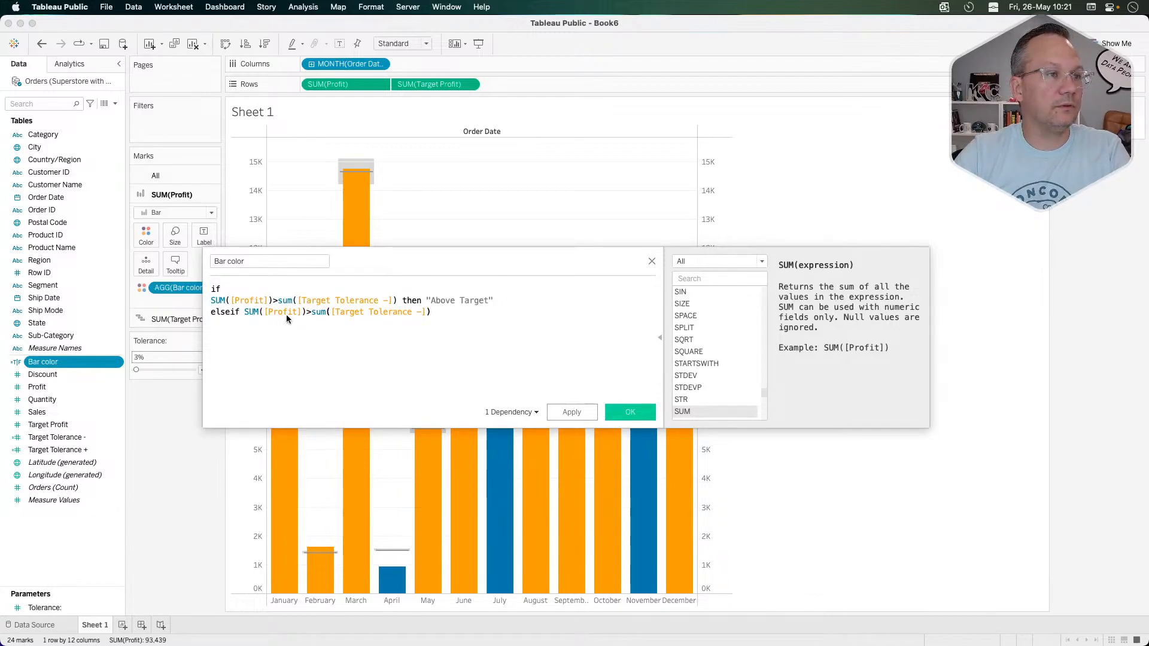
click(310, 312)
key(BackSpace)
text(<=)
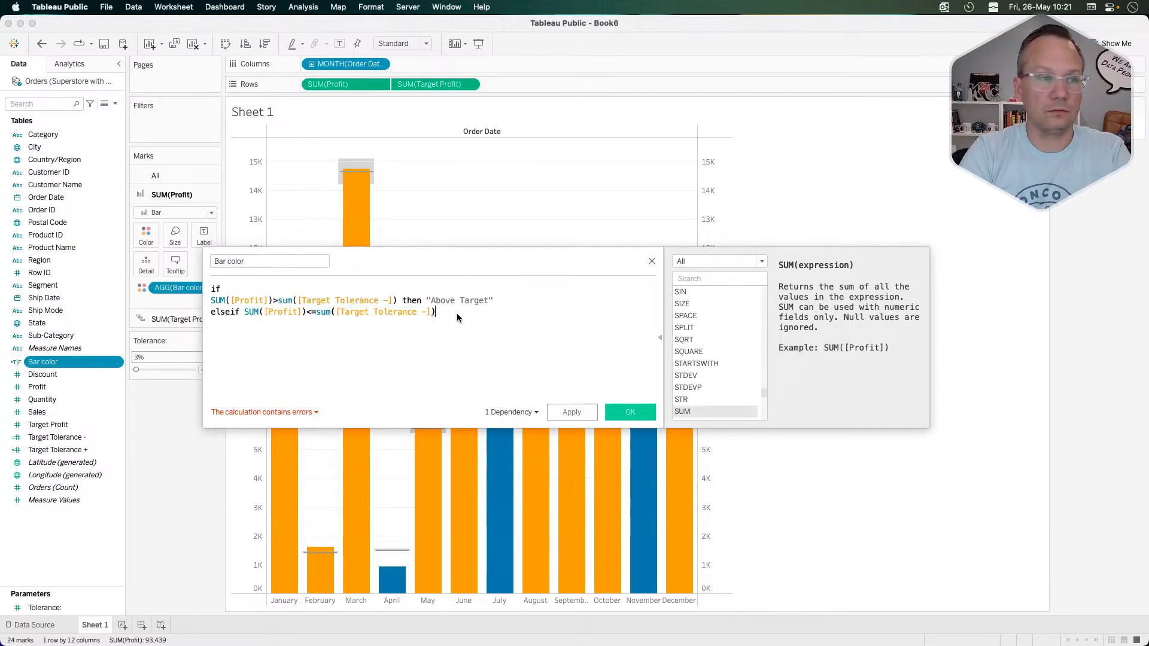
text( then "Below)
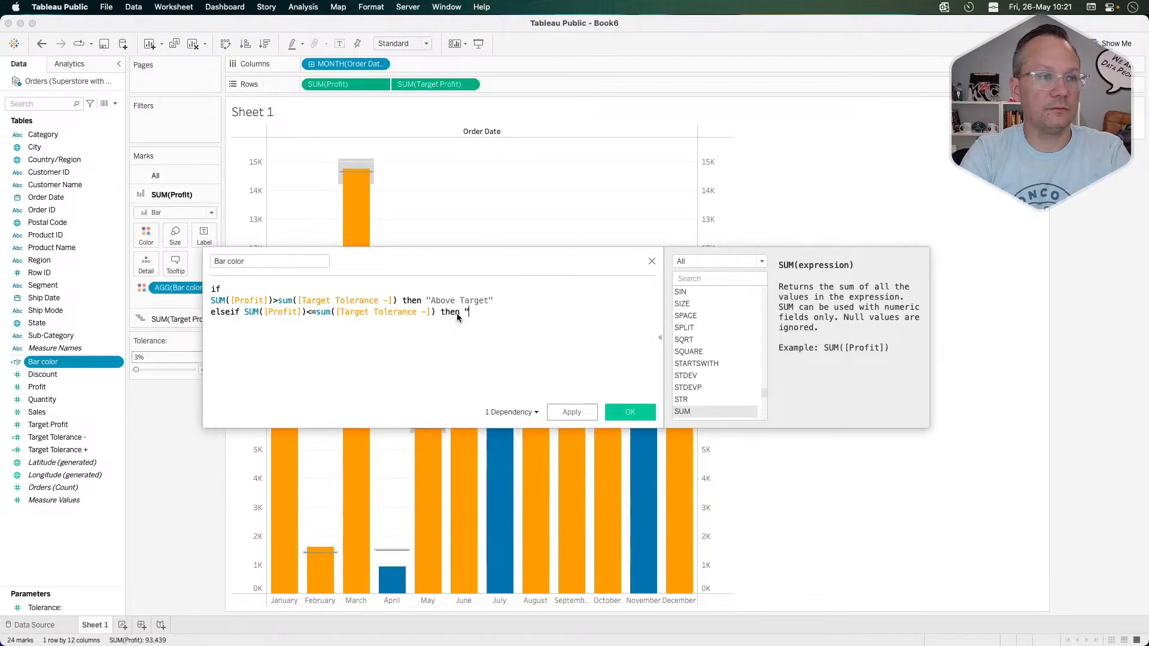
text( Target")
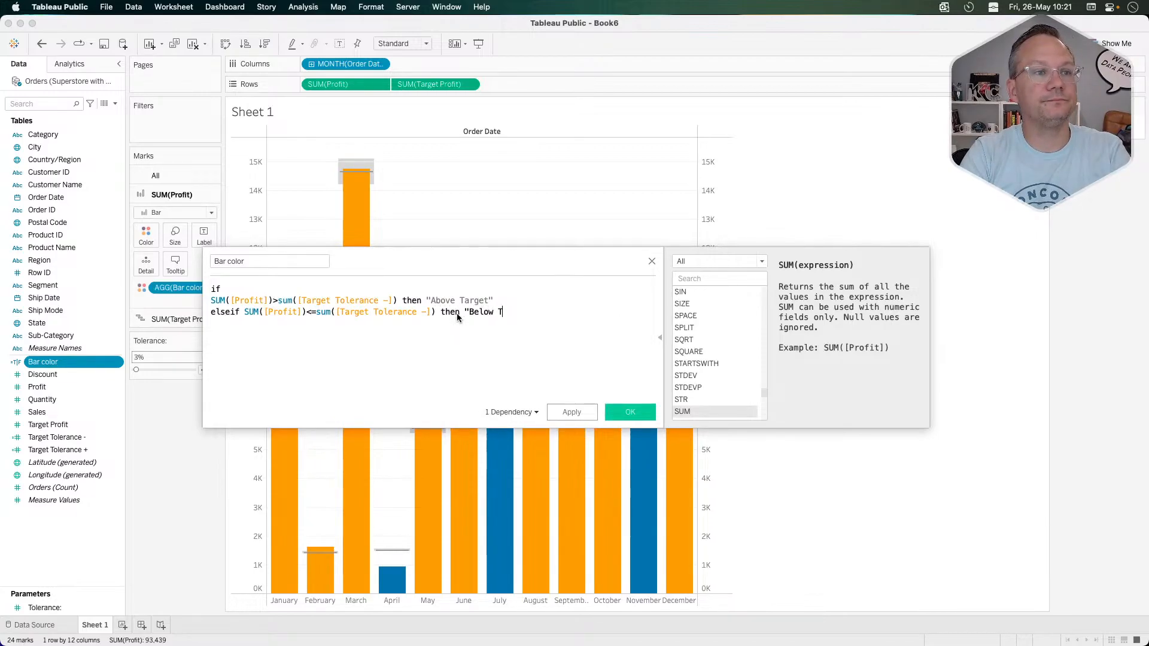
Finish the Bar color formula with else "On Target" END and save the field.
key(Return)
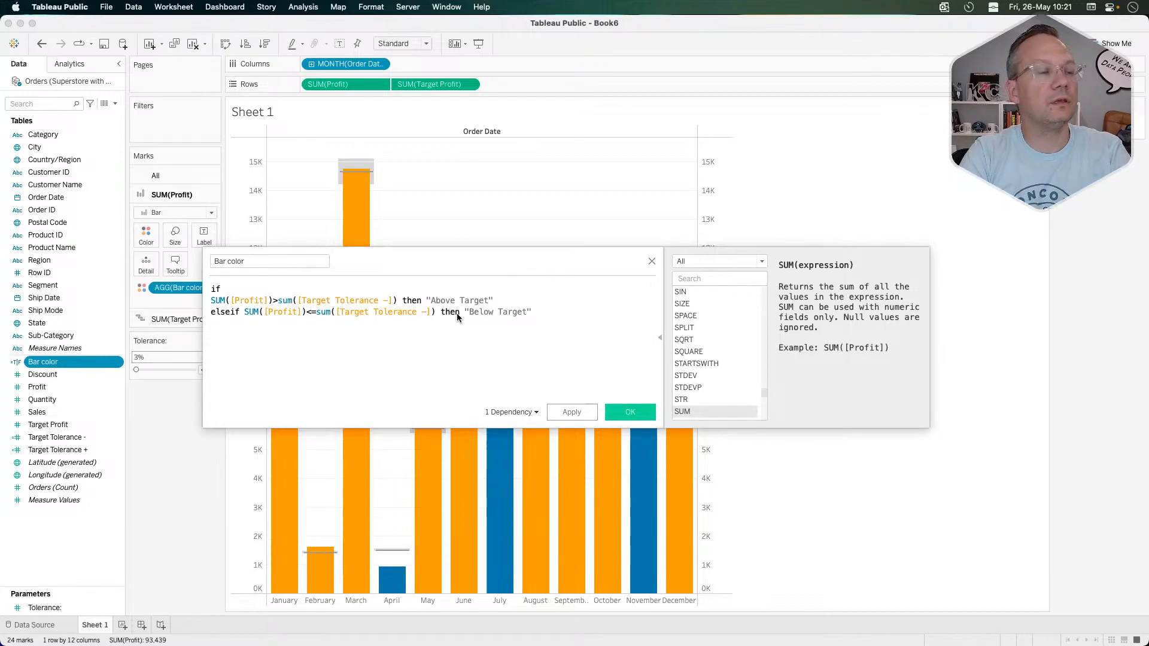
text(else ")
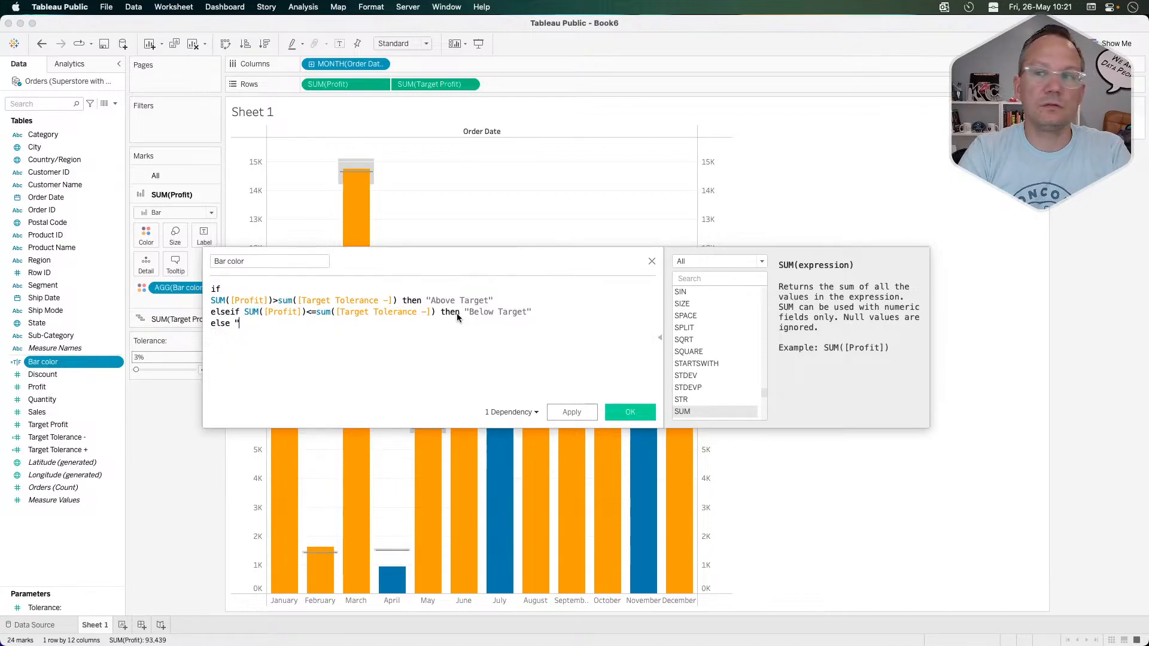
text(On Tar)
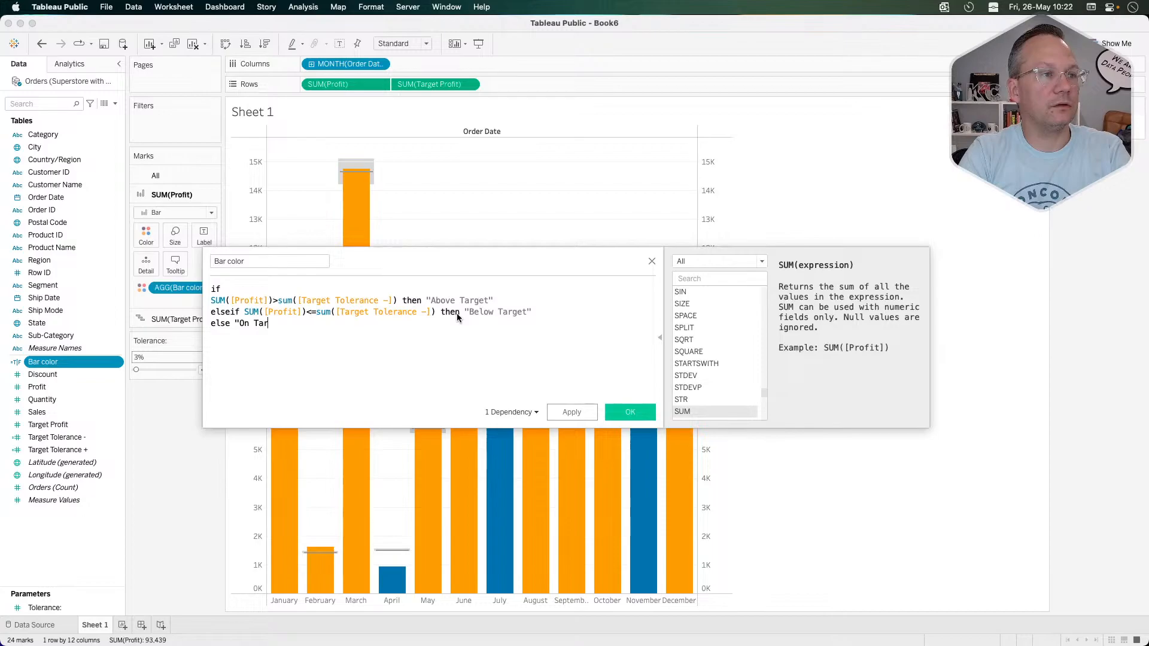
text(get" END)
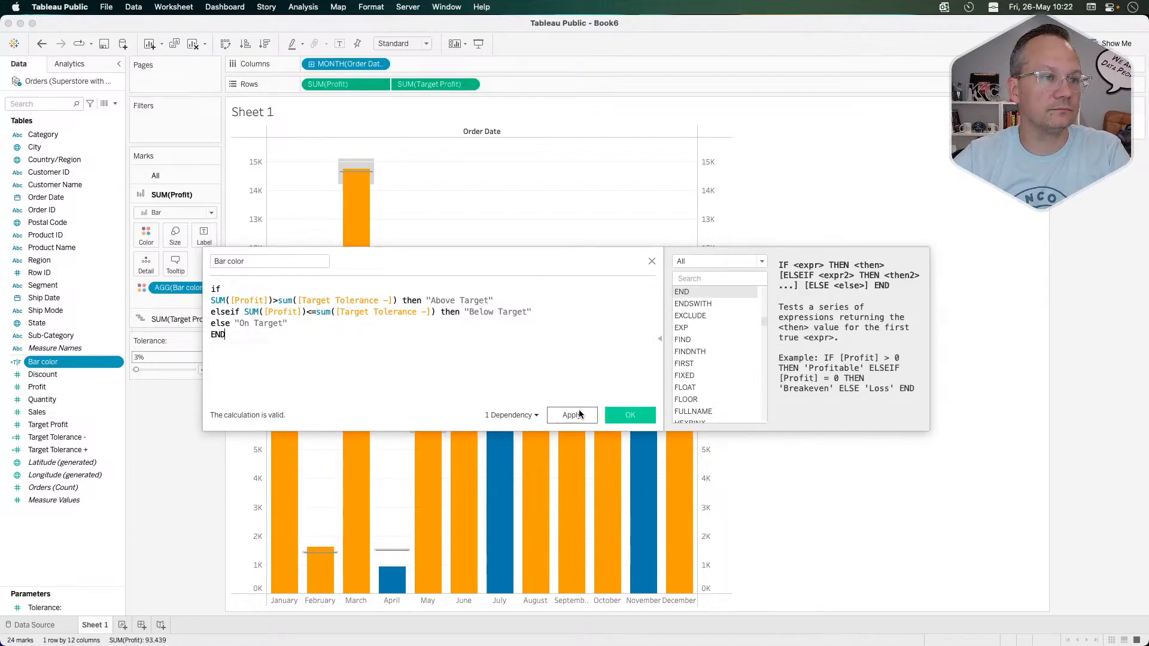
click(574, 414)
click(625, 415)
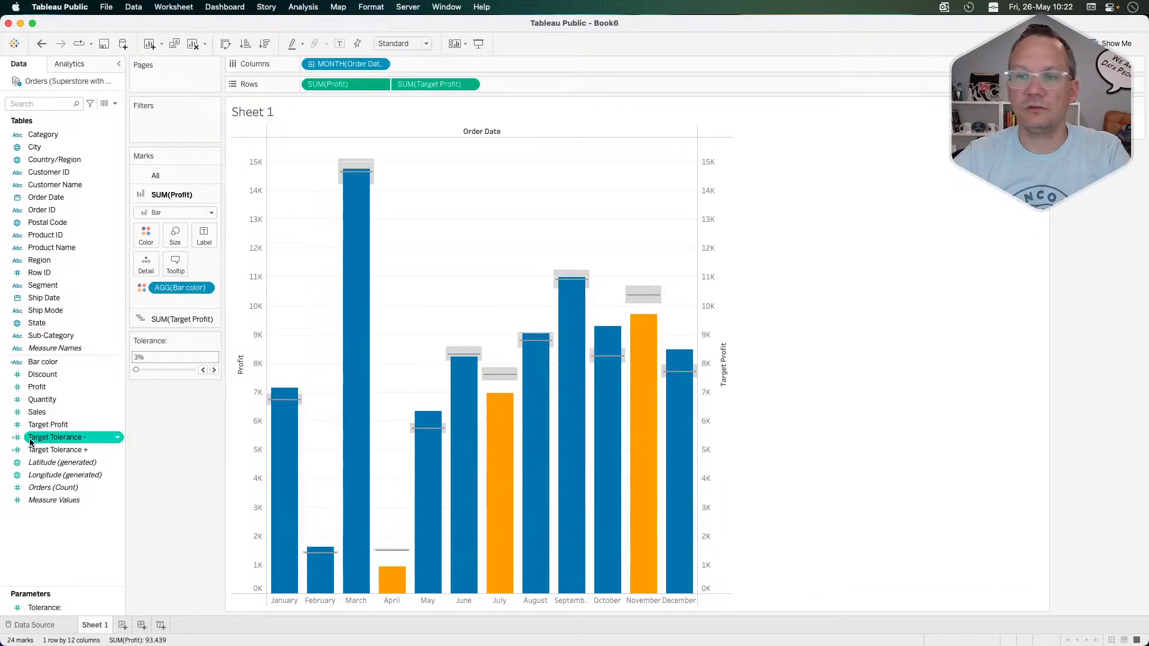
Switch to the published #WOW2023 W21 dashboard in Chrome and examine the tooltips of the March and January marks.
mouse_move(353, 382)
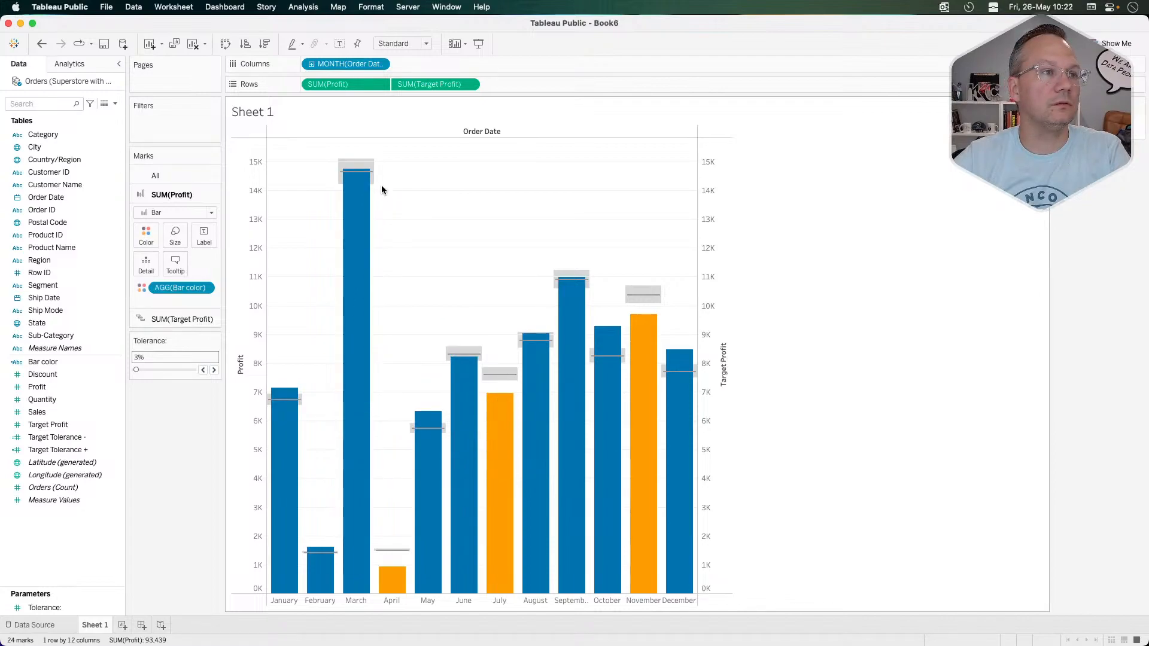
key(super+Tab)
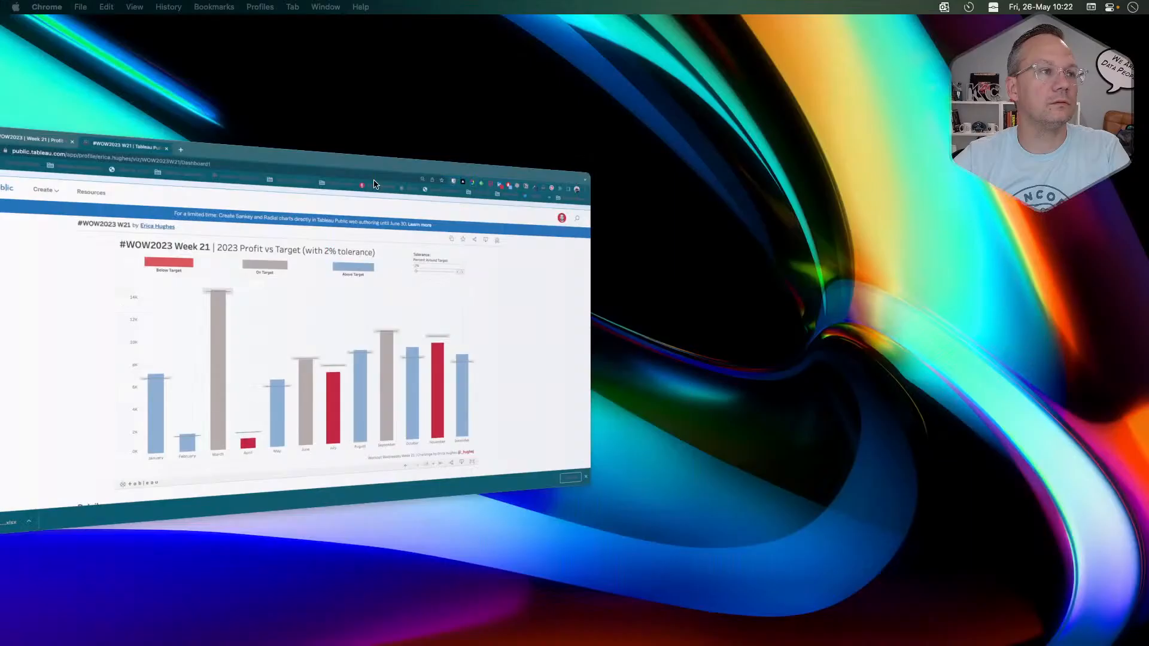
key(super+Tab)
key(super+Tab)
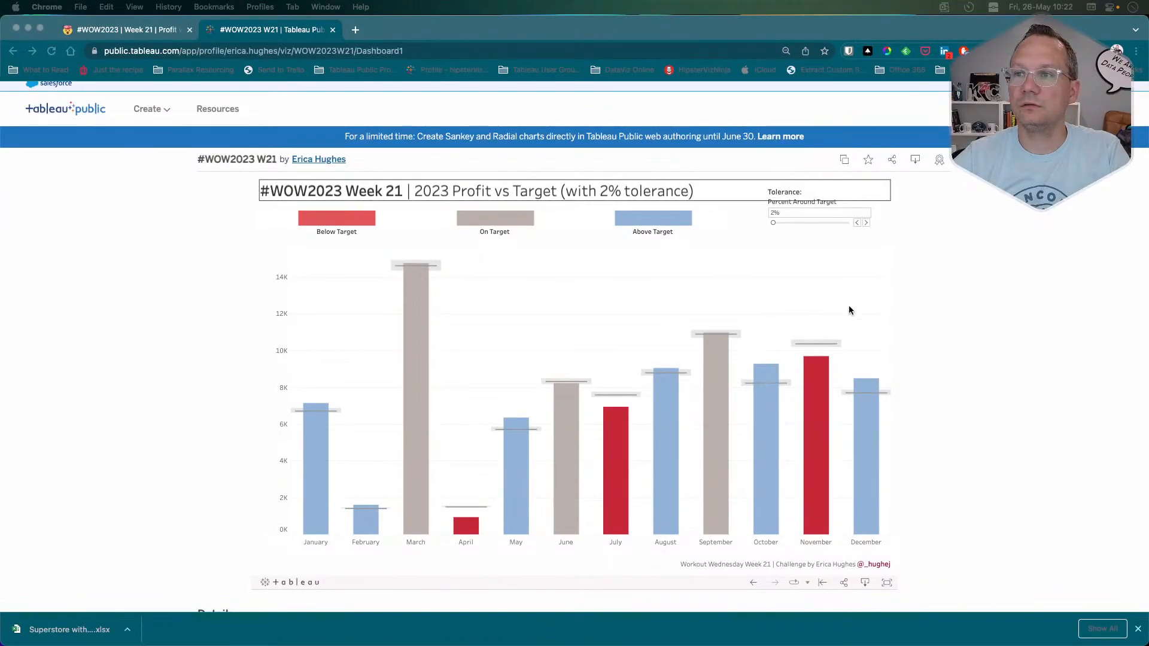
click(443, 276)
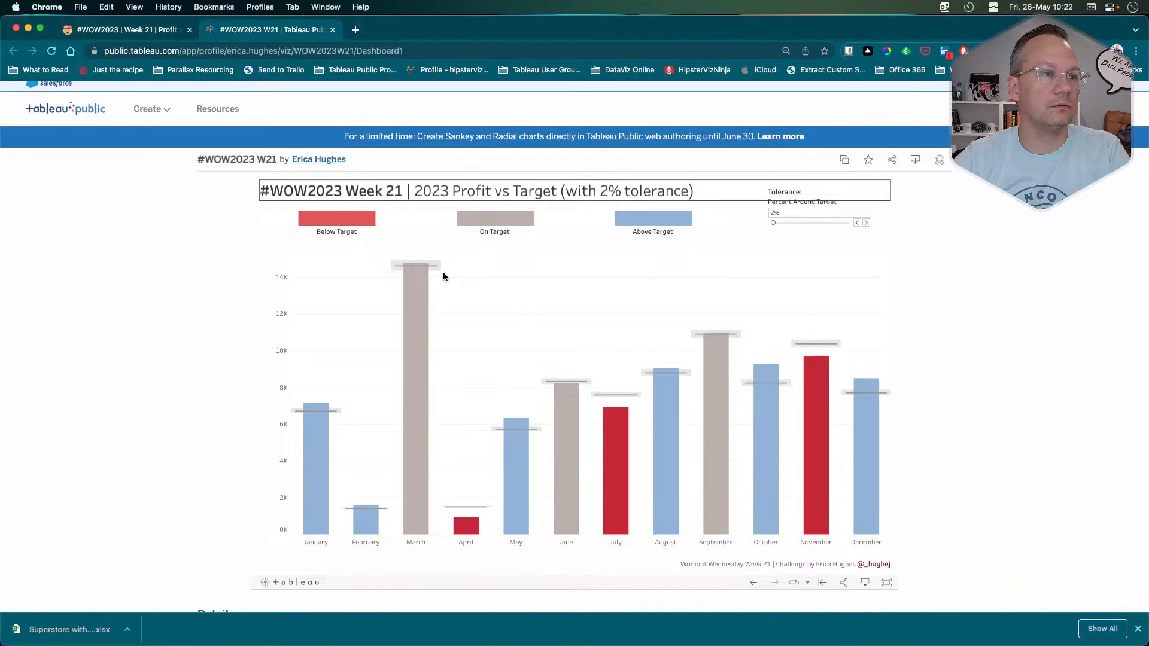
mouse_move(431, 267)
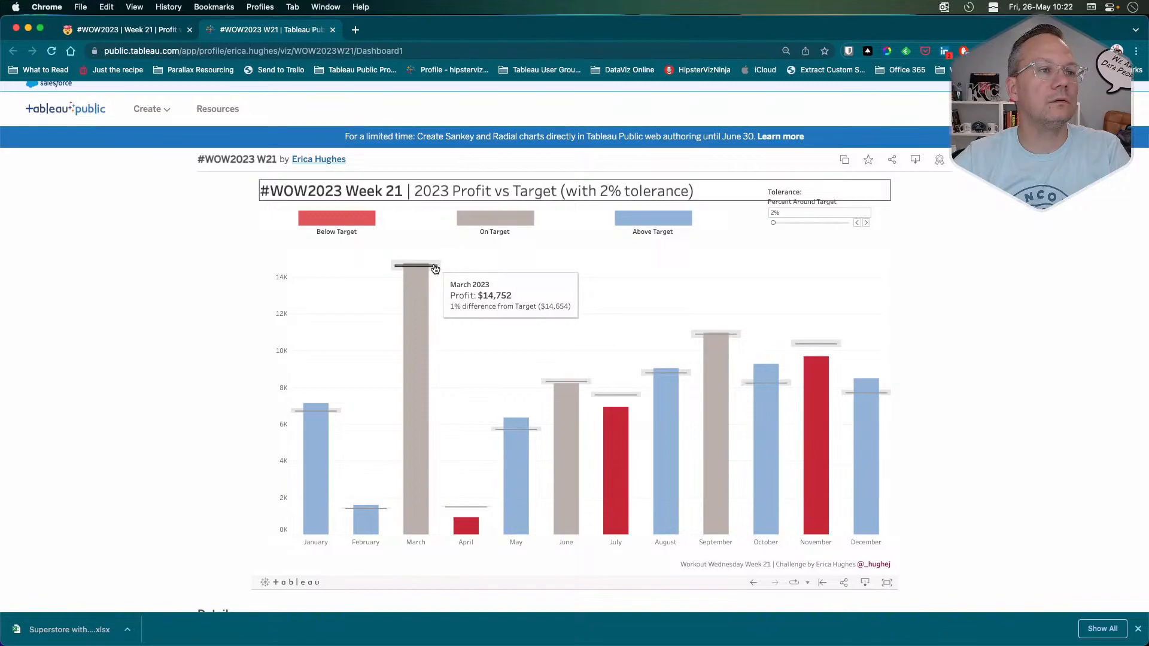
mouse_move(328, 419)
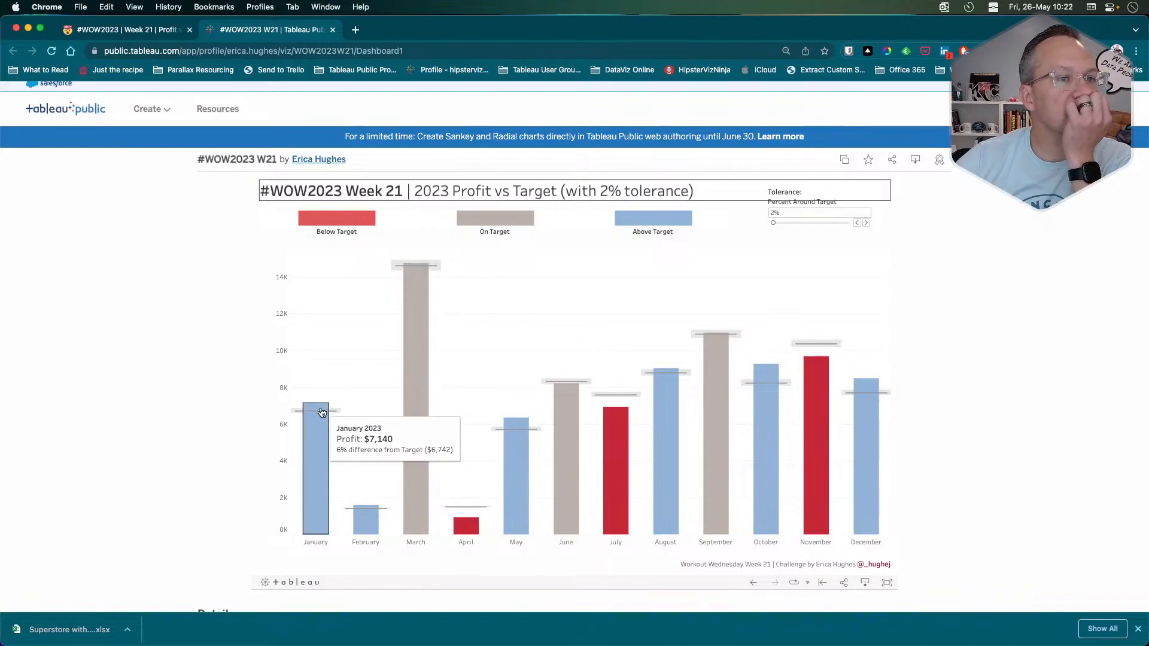
Raise the published dashboard's tolerance to 4% and on to 6%, checking how January compares with its target.
click(866, 224)
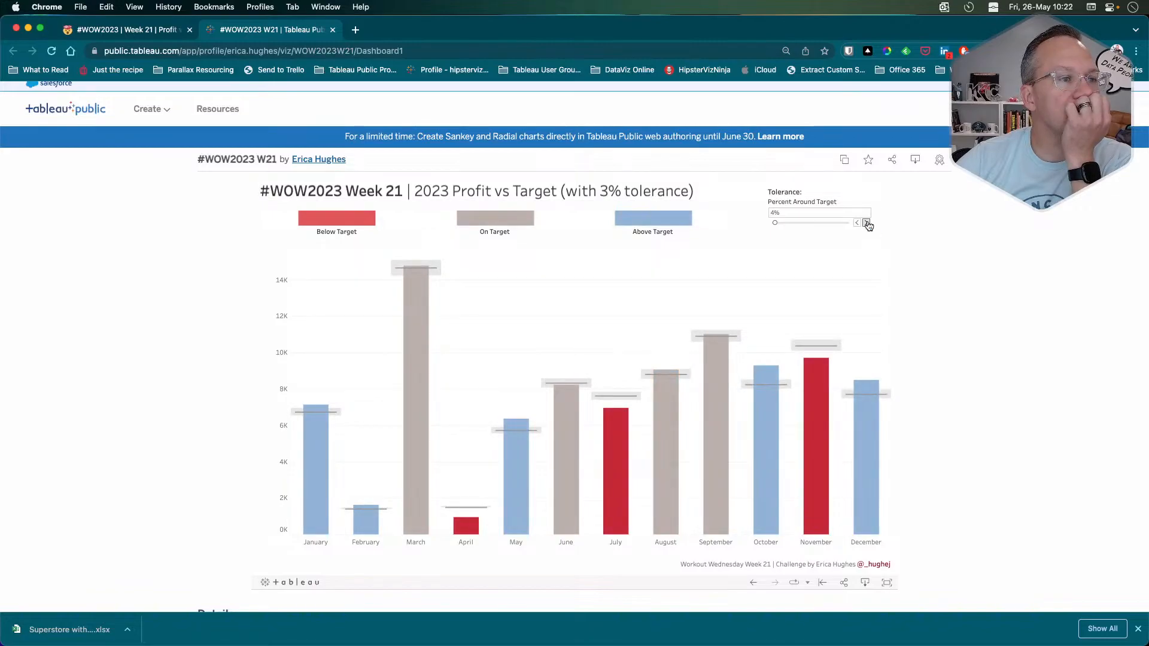
mouse_move(338, 413)
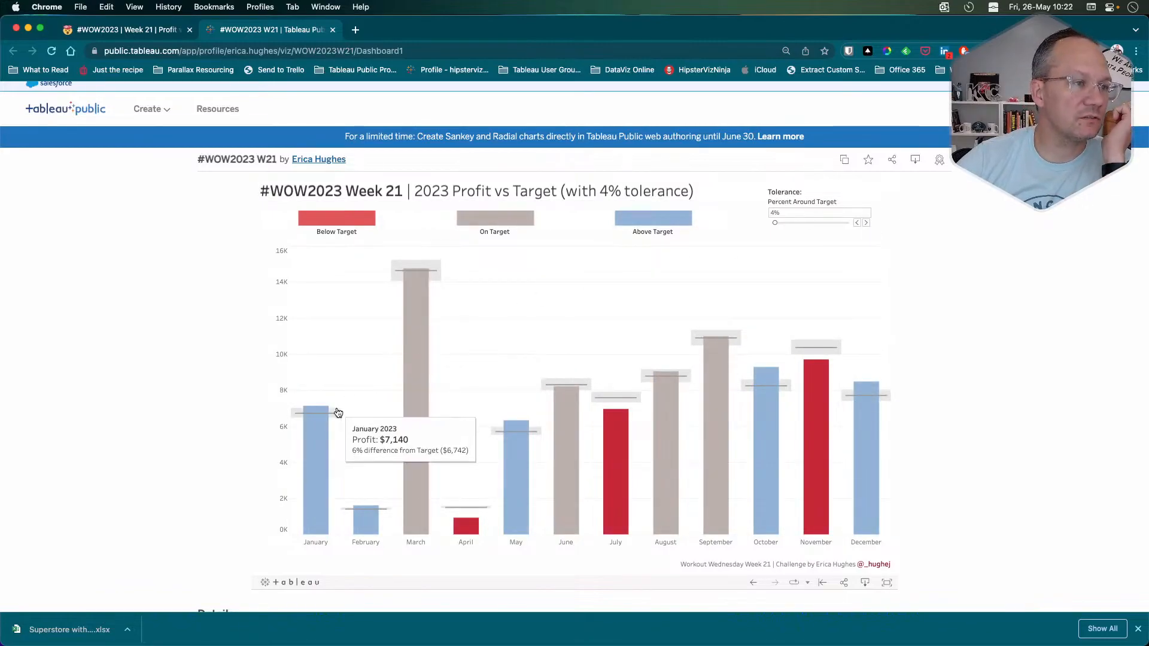
click(865, 224)
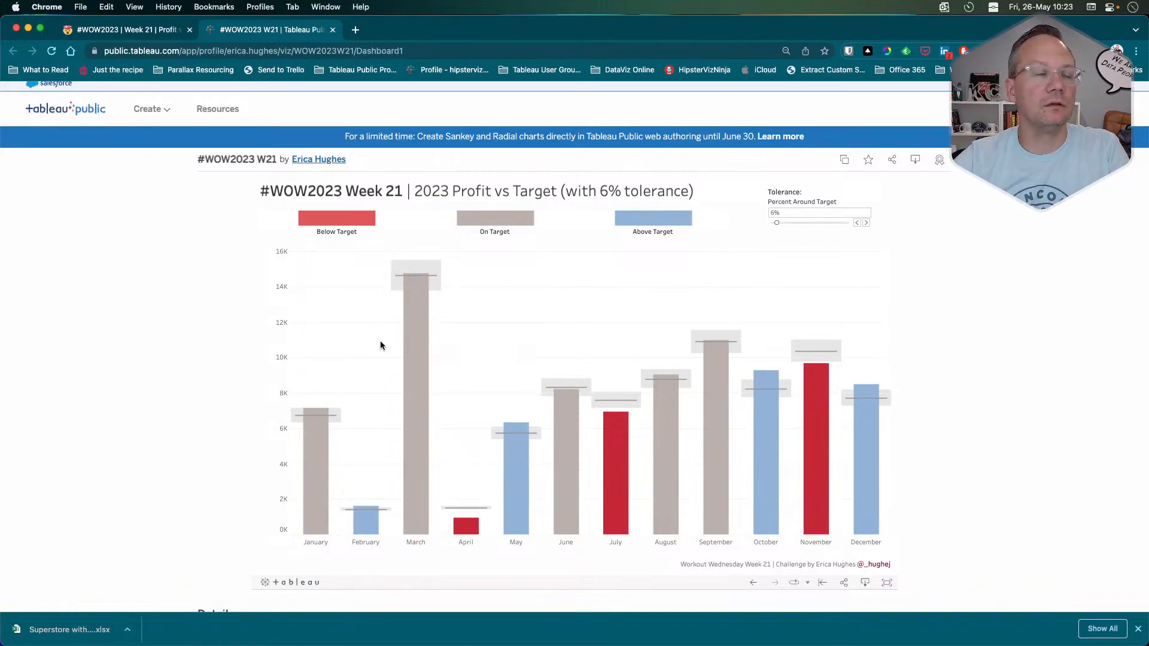
Switch back to Tableau Public, try several Tolerance values including 7% and 4%, and check the January bar's tooltip.
key(super+Tab)
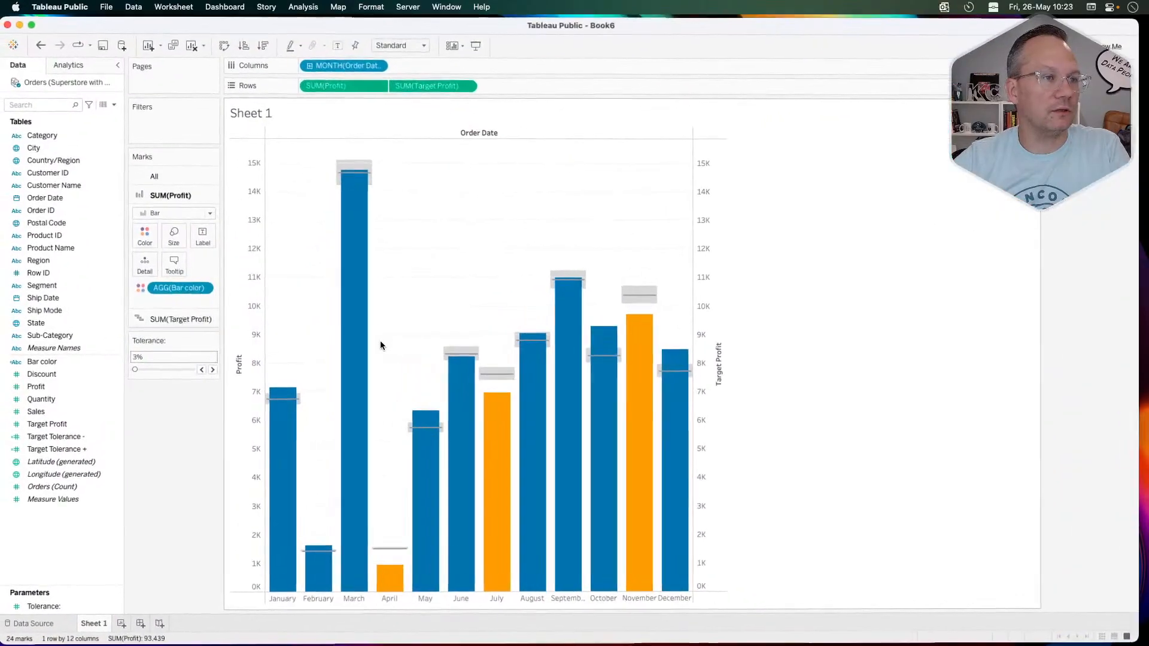
mouse_move(294, 398)
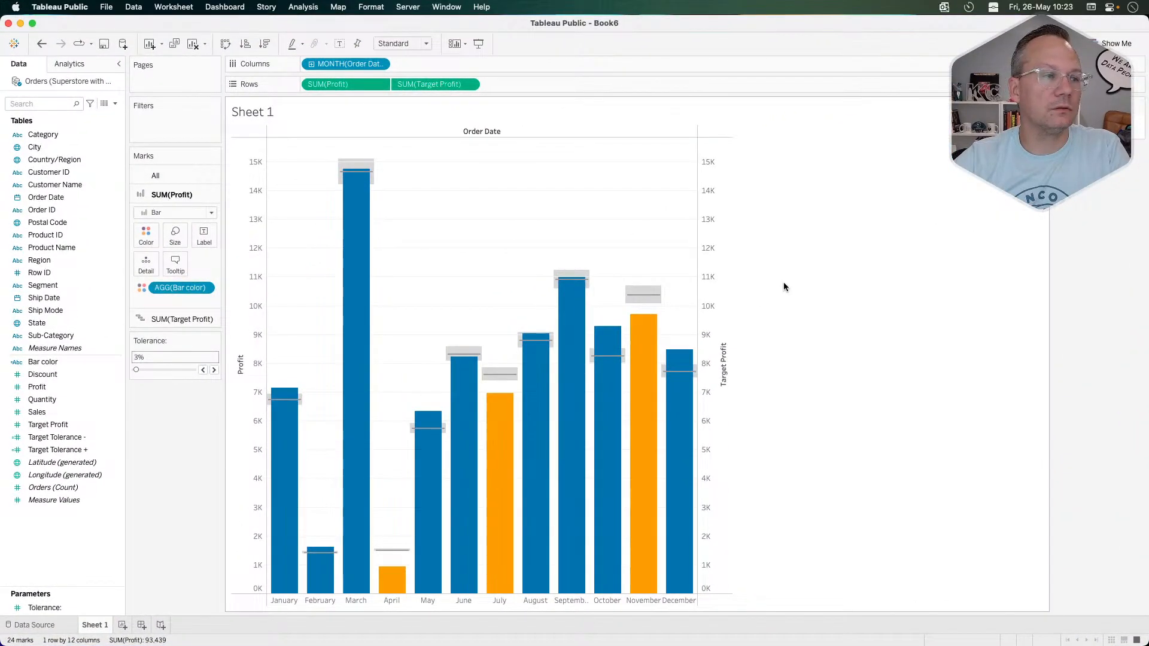
click(214, 371)
click(214, 372)
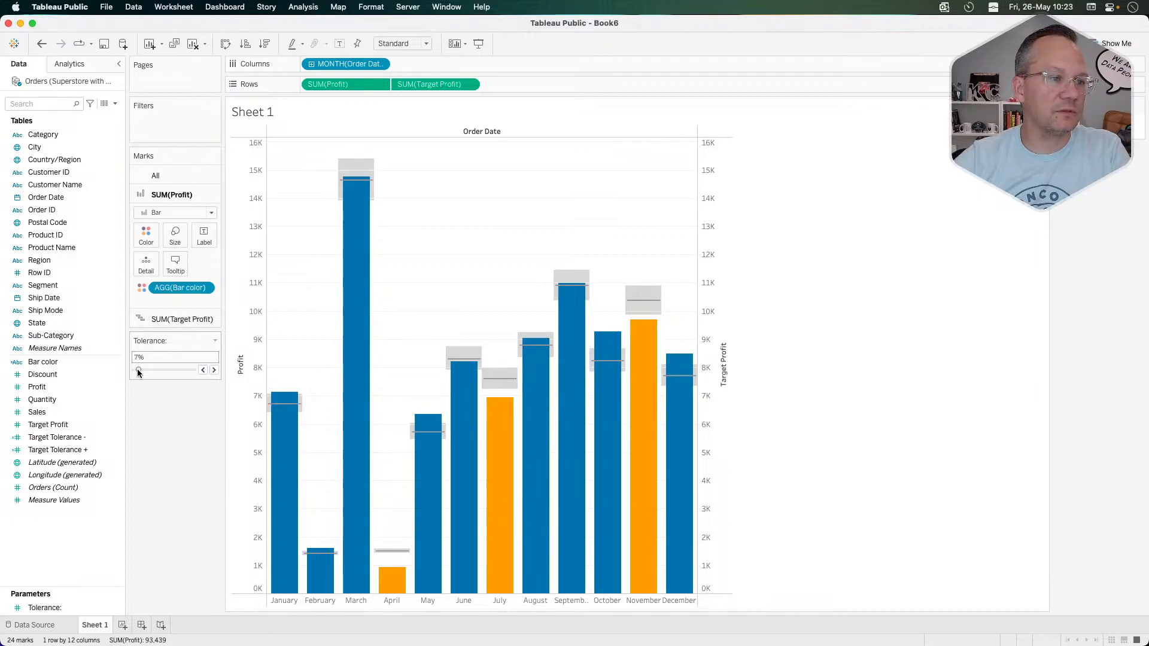
drag(153, 370, 157, 371)
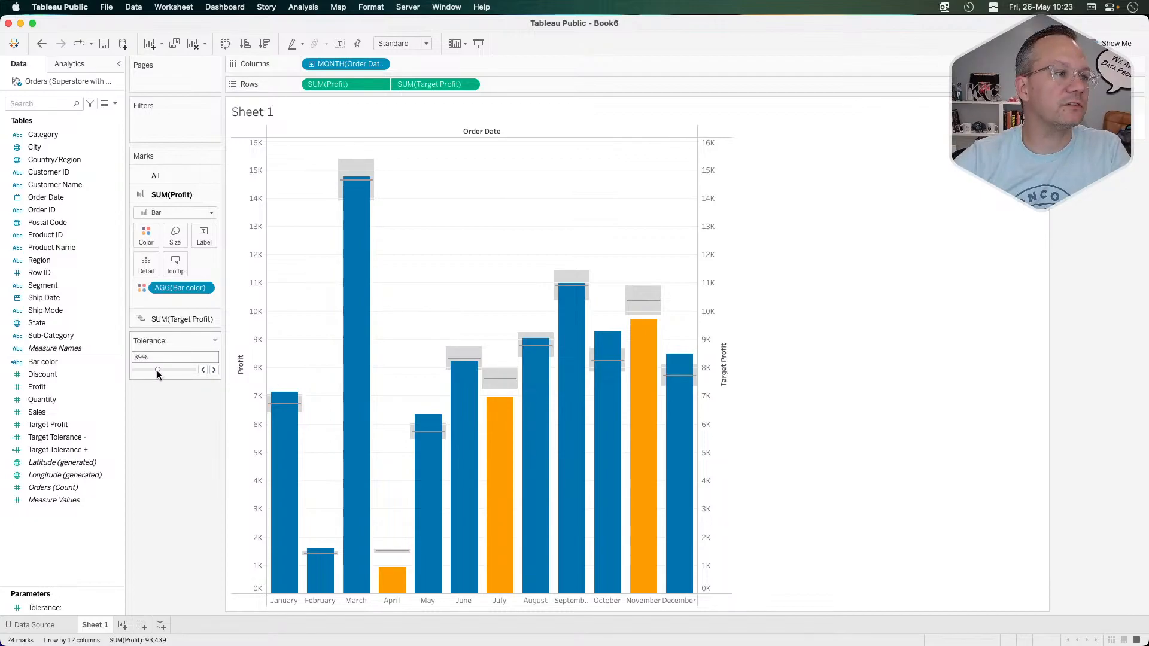
mouse_move(393, 593)
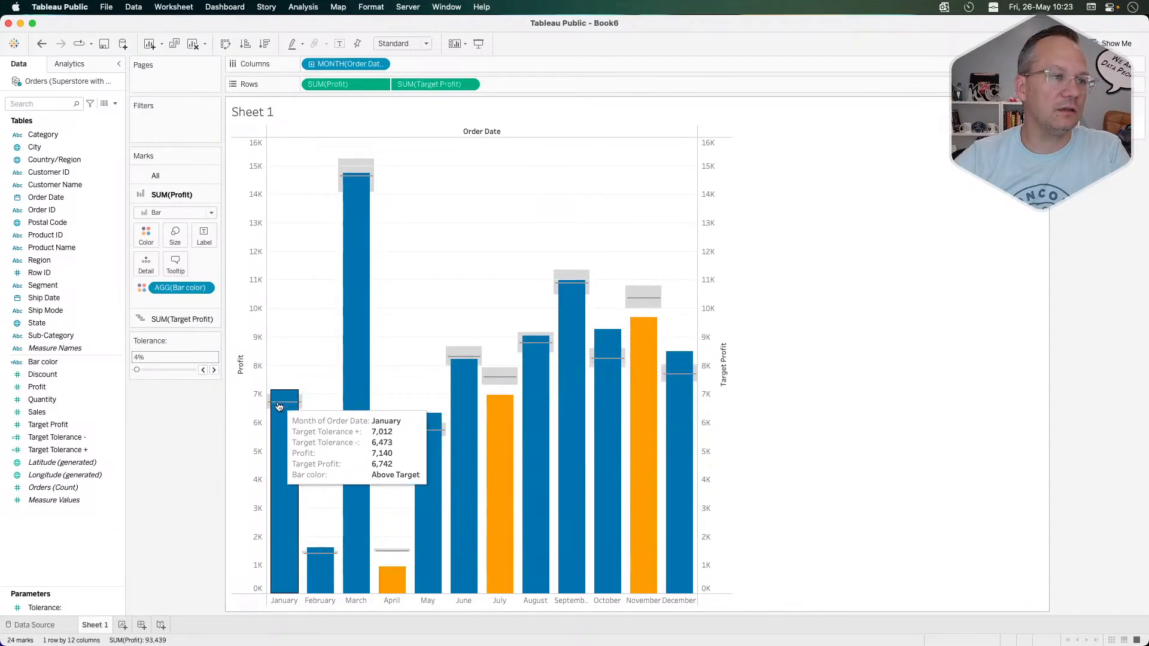
Set the Tolerance parameter to 6% and compare the bar colours with the published dashboard in Chrome.
key(super+Tab)
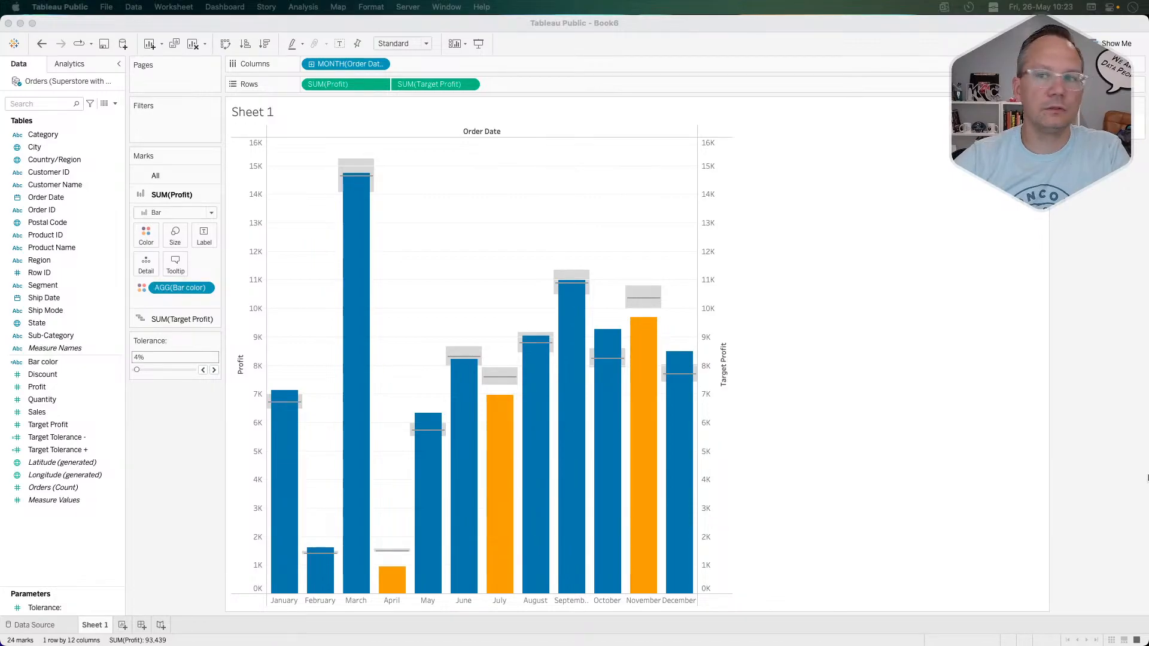
click(214, 370)
click(215, 370)
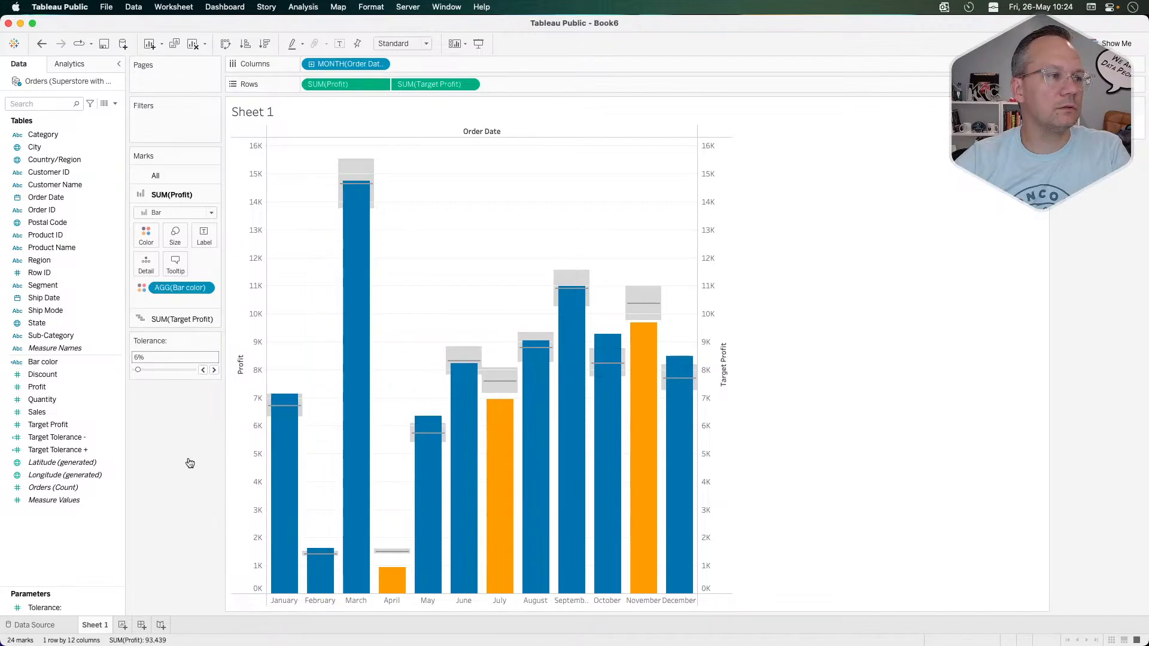
key(super+Tab)
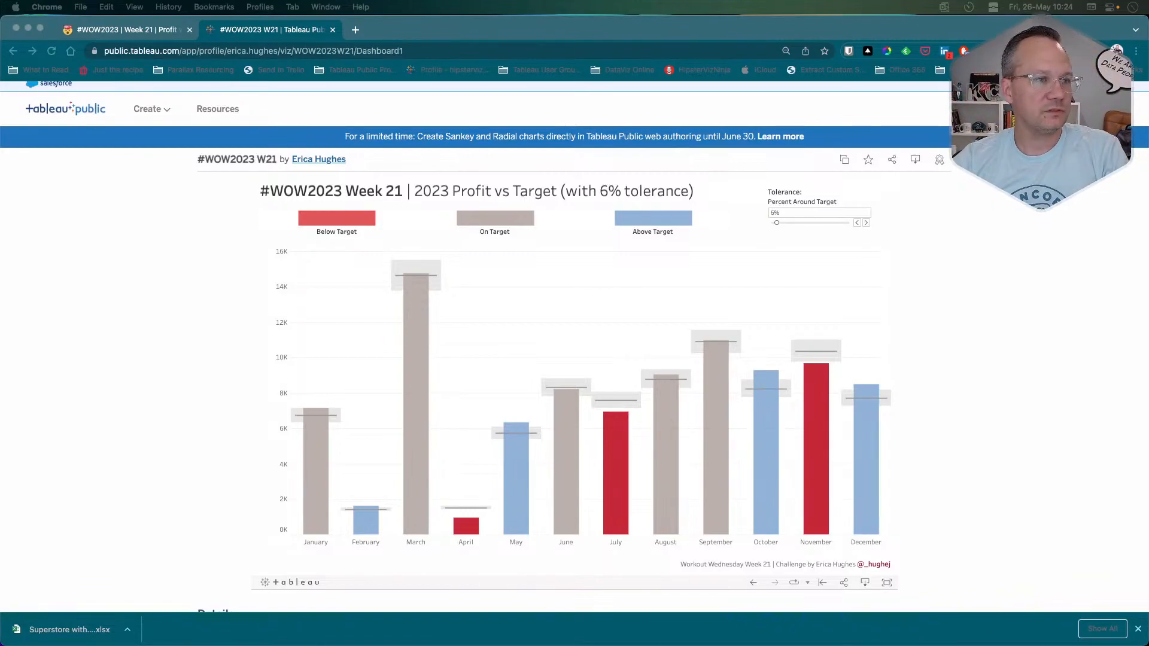
key(super+Tab)
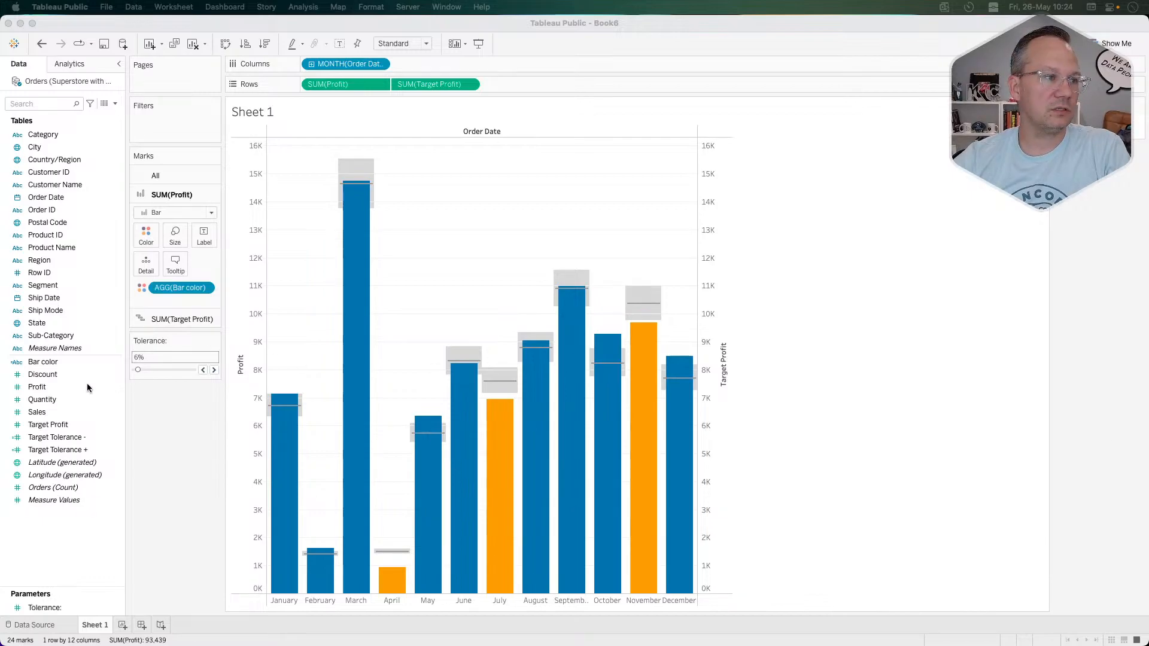
Edit the Bar color calculation, adding "and SUM([Profit])" to the first condition after the Target Tolerance - comparison.
right_click(58, 364)
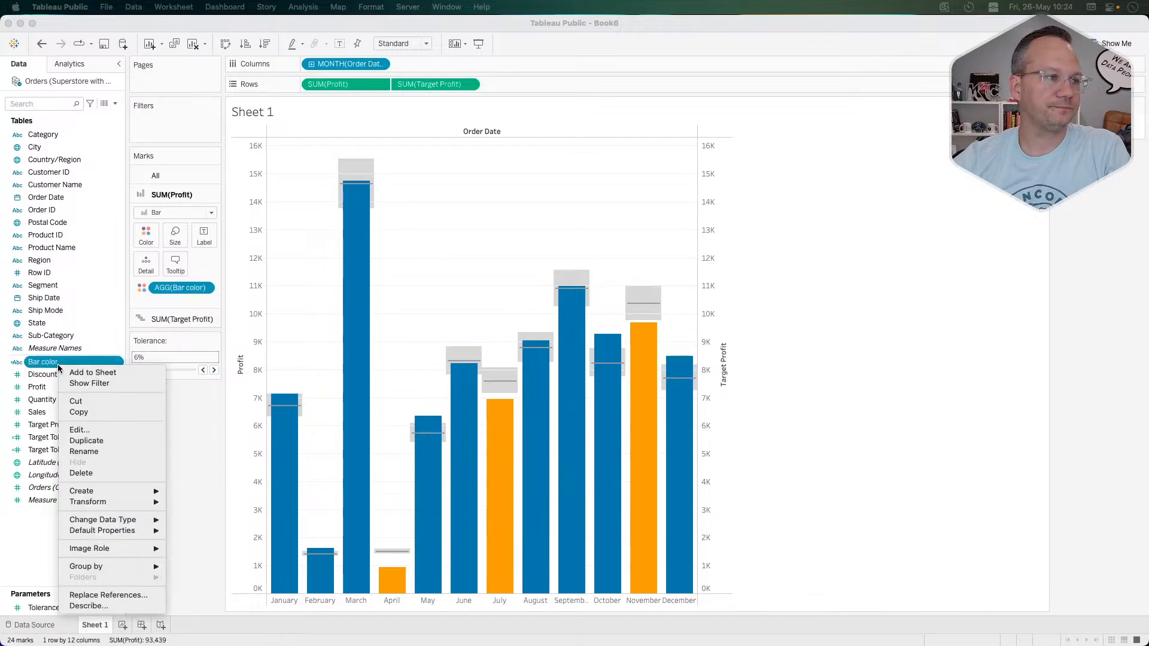
click(92, 429)
click(279, 301)
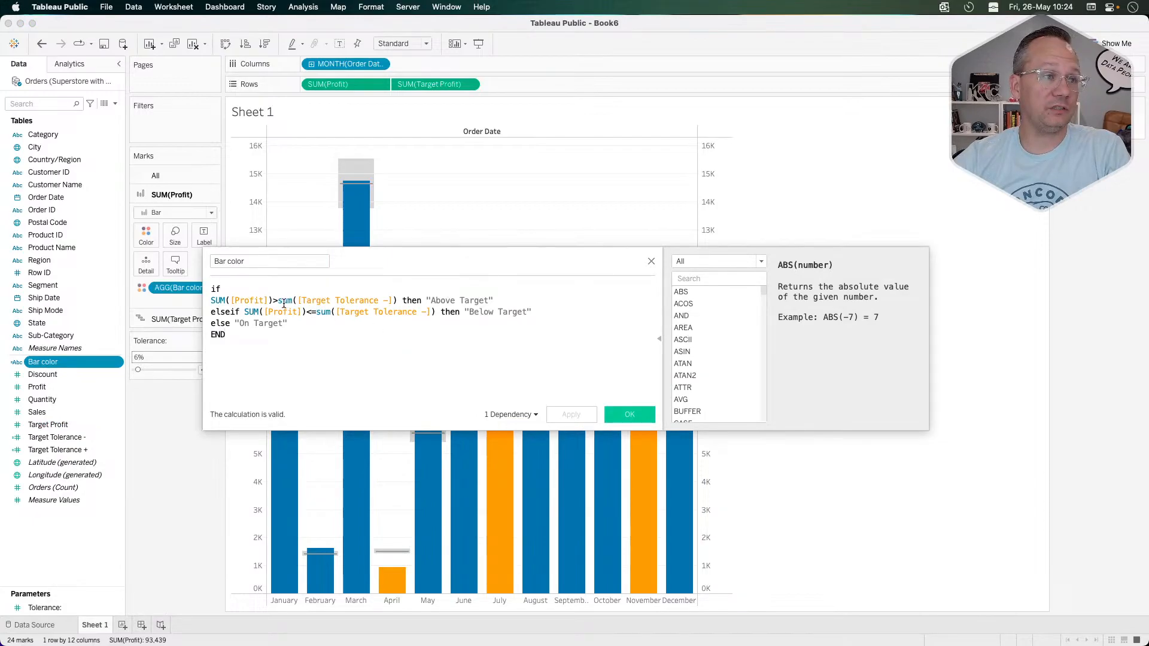
click(266, 301)
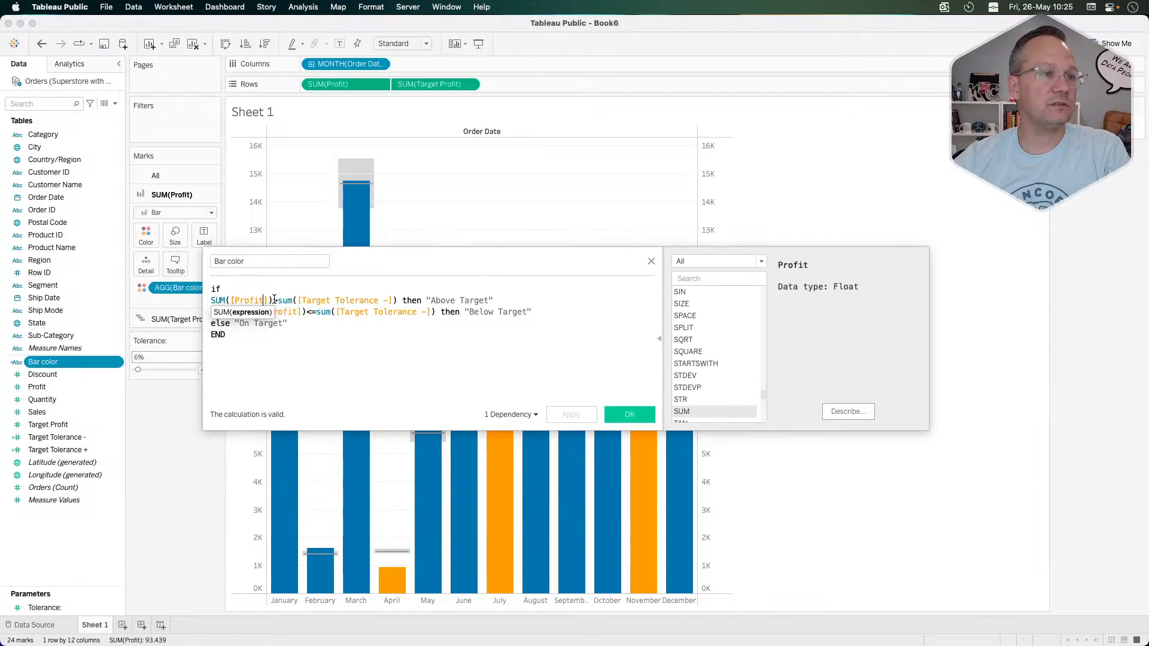
click(396, 301)
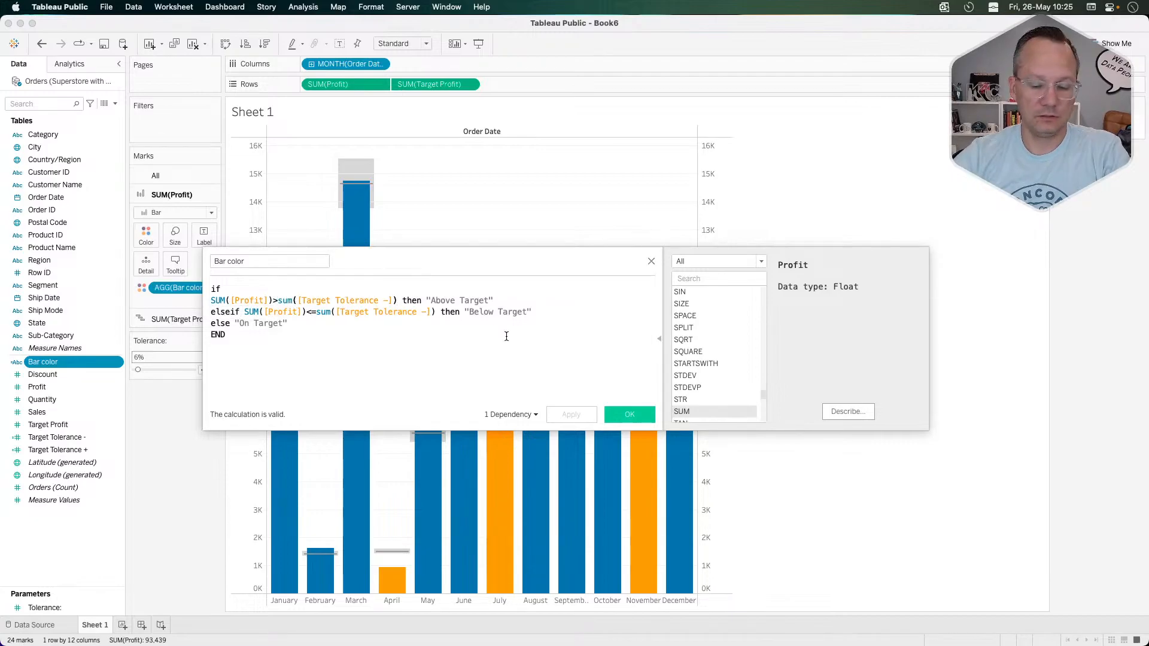
text(and  )
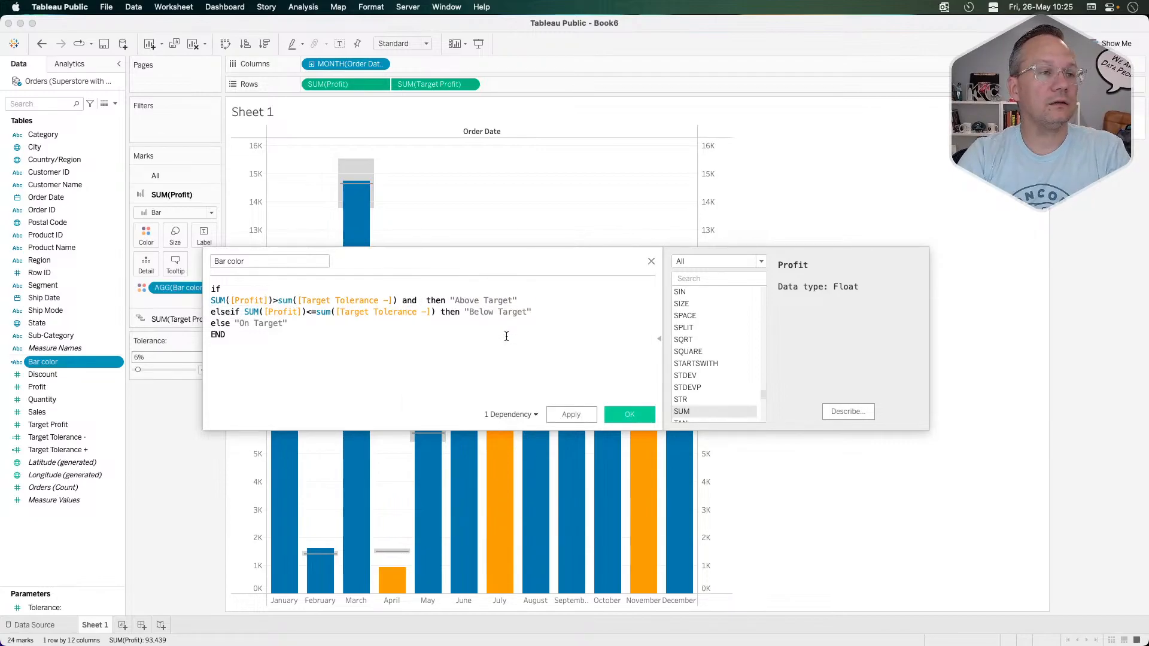
text(less)
key(BackSpace)
key(BackSpace)
key(BackSpace)
key(BackSpace)
text(su)
key(Return)
text(prof)
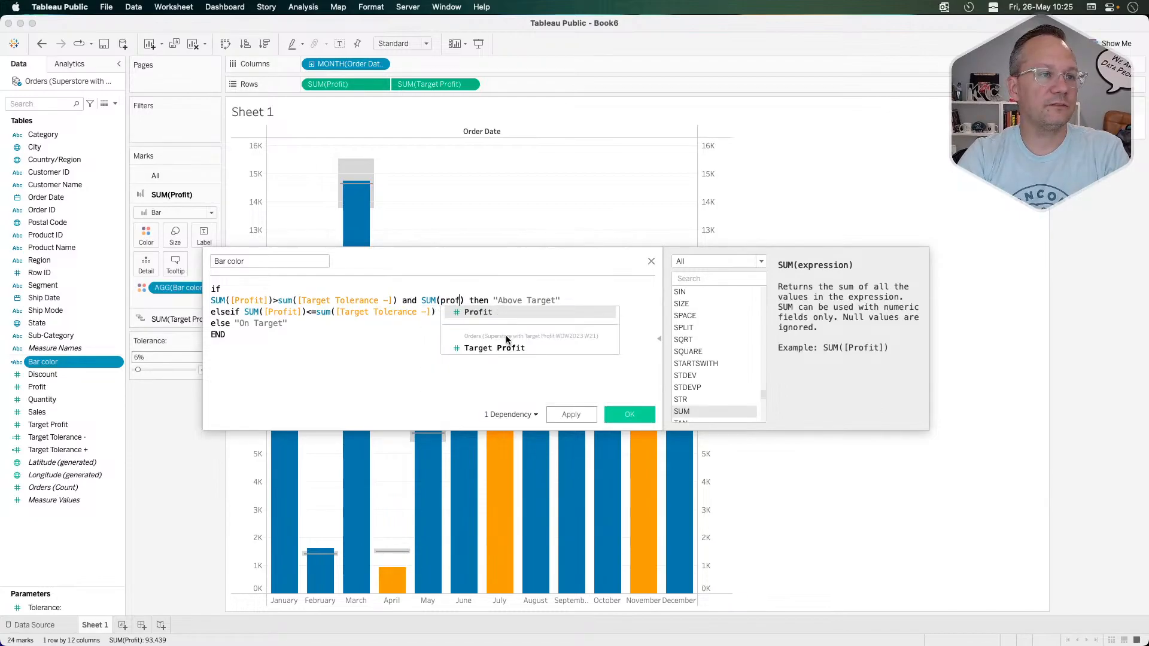
key(Return)
Complete the added comparison in the first condition with <SUM([Target Tolerance +]).
text(<)
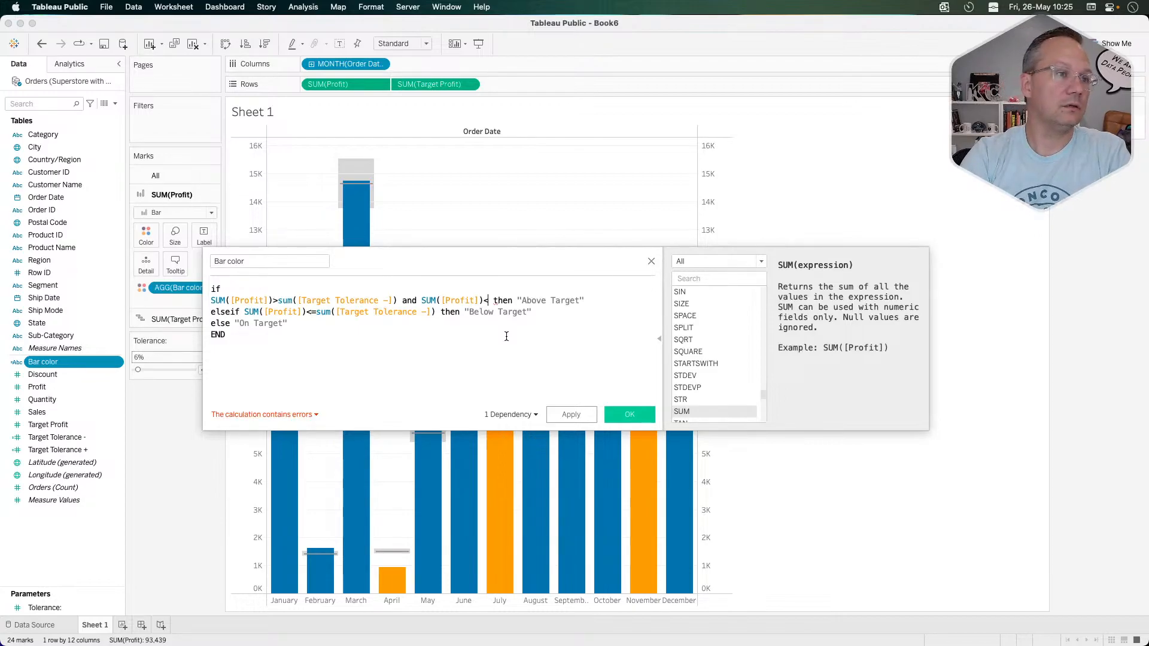
text(sum)
key(Return)
text(tol)
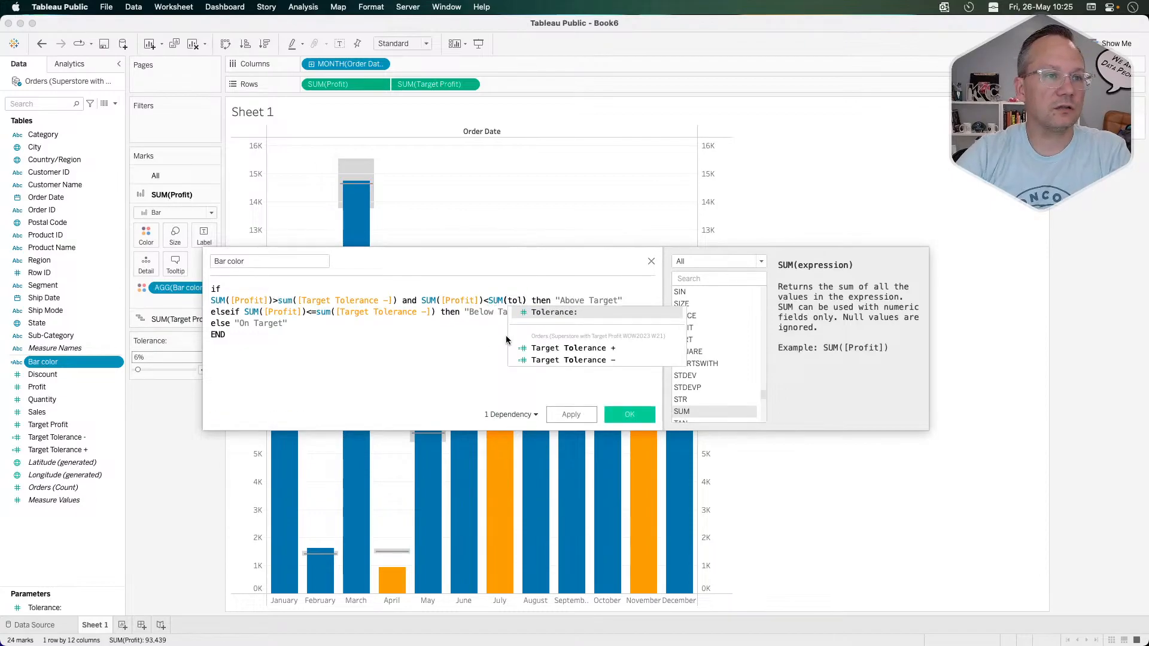
key(Down)
key(Return)
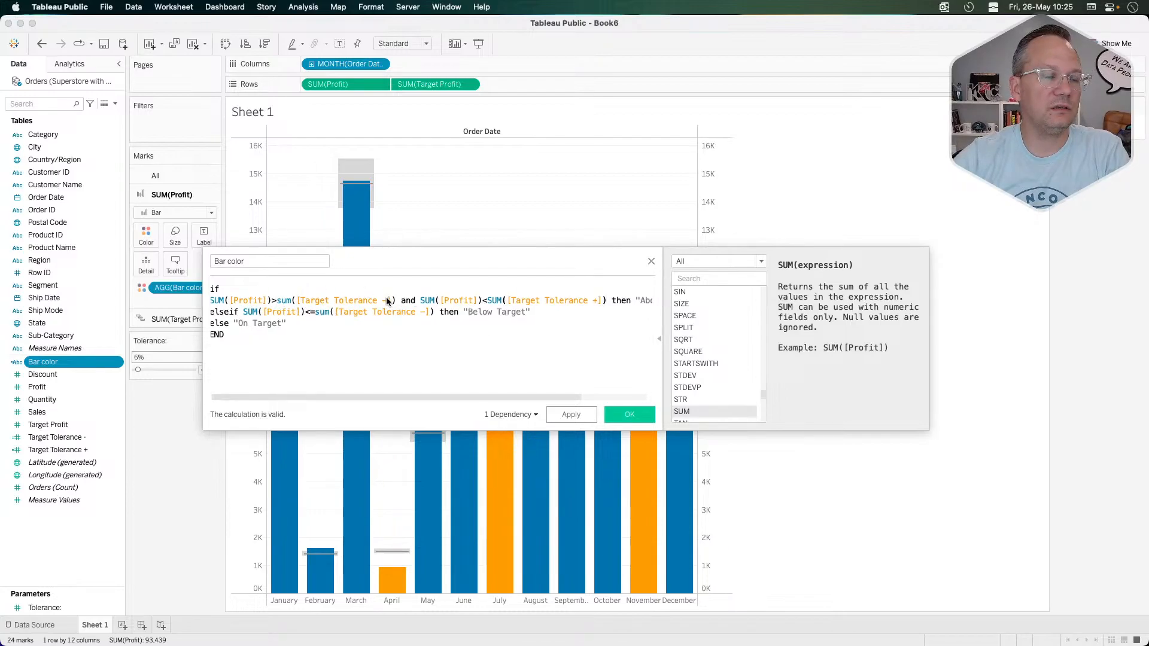
Change the first condition's result to "On Target" and the else result to "Above Target", and save the calculation.
scroll(523, 318, right, 3)
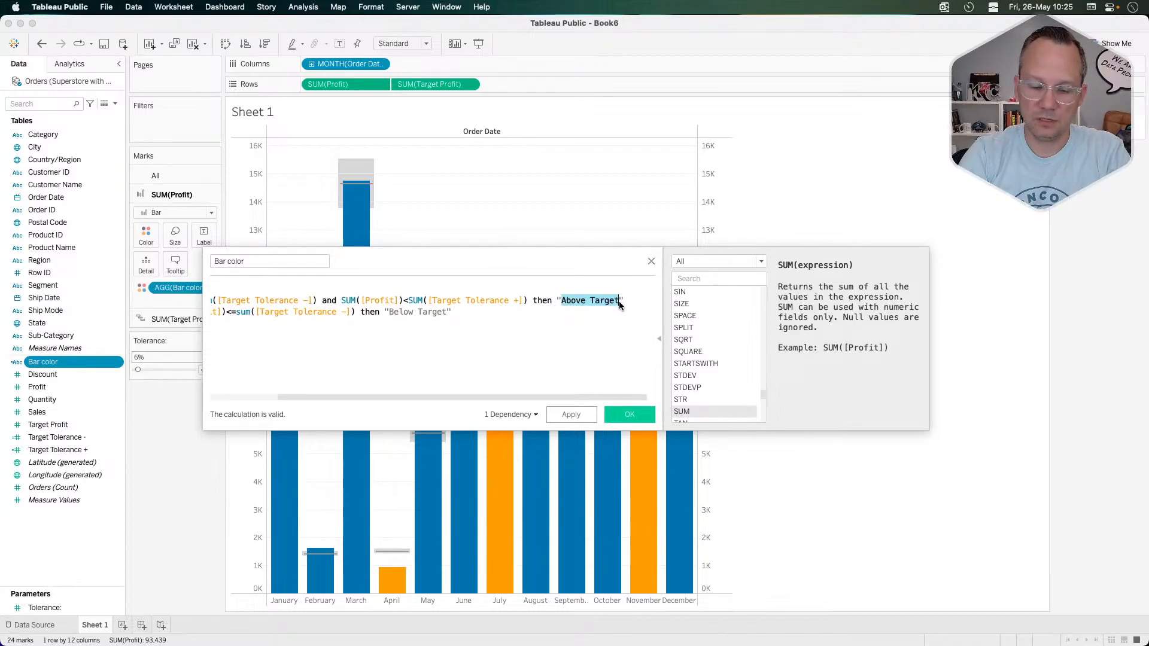
text(On Target)
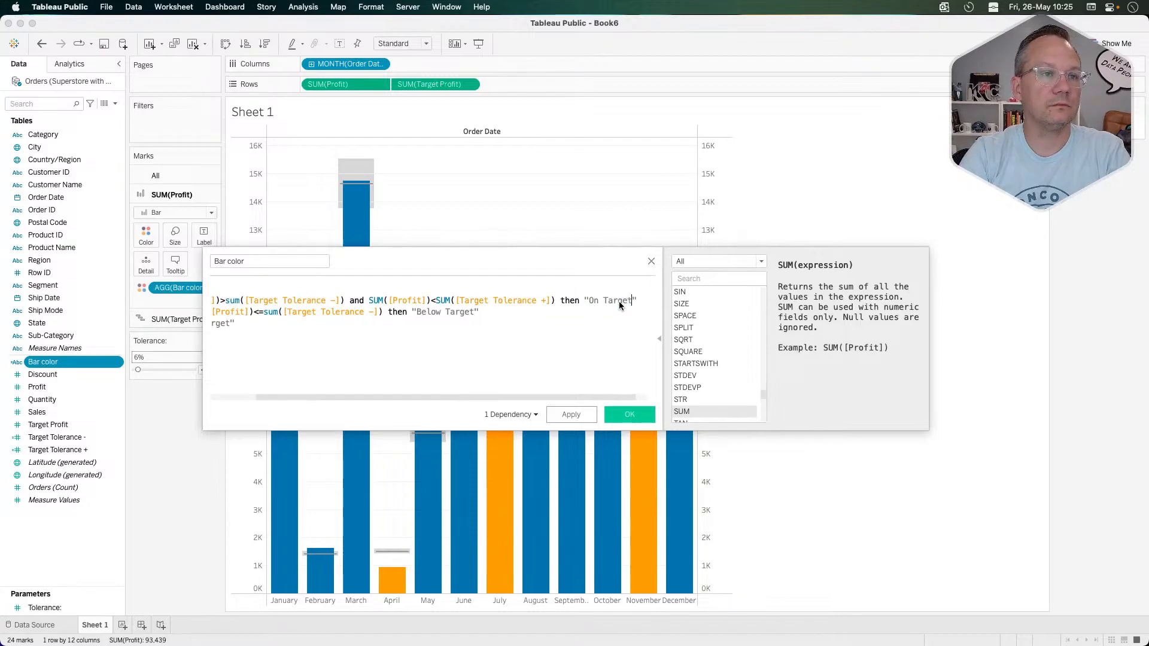
scroll(485, 333, left, 3)
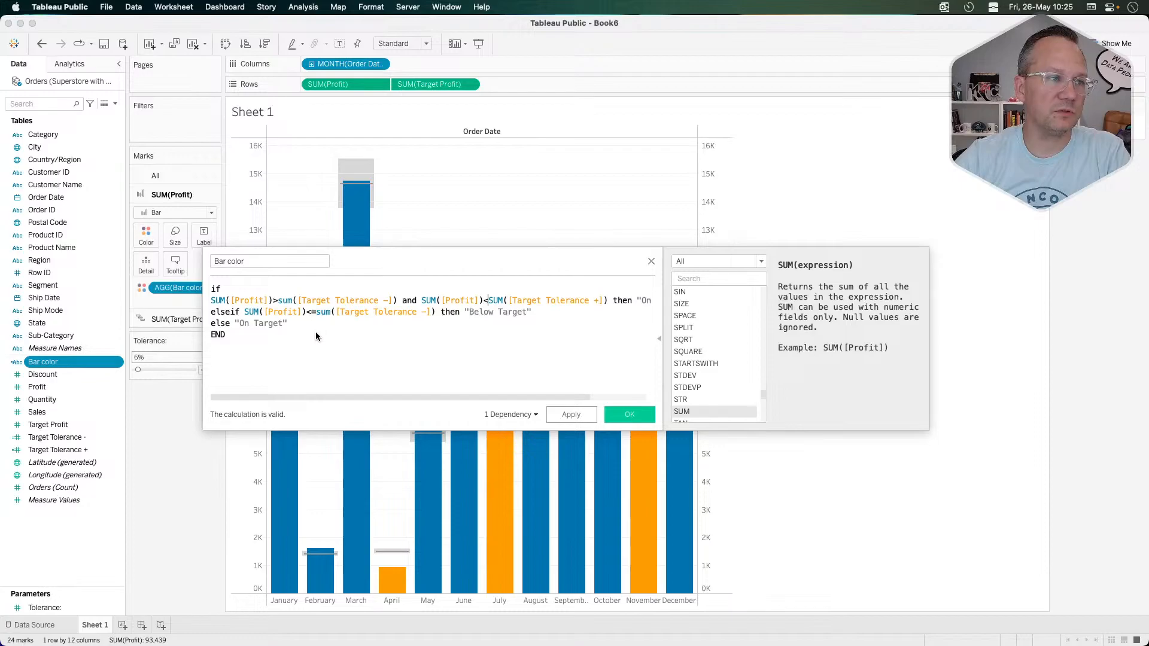
drag(284, 326, 238, 329)
text(Ab)
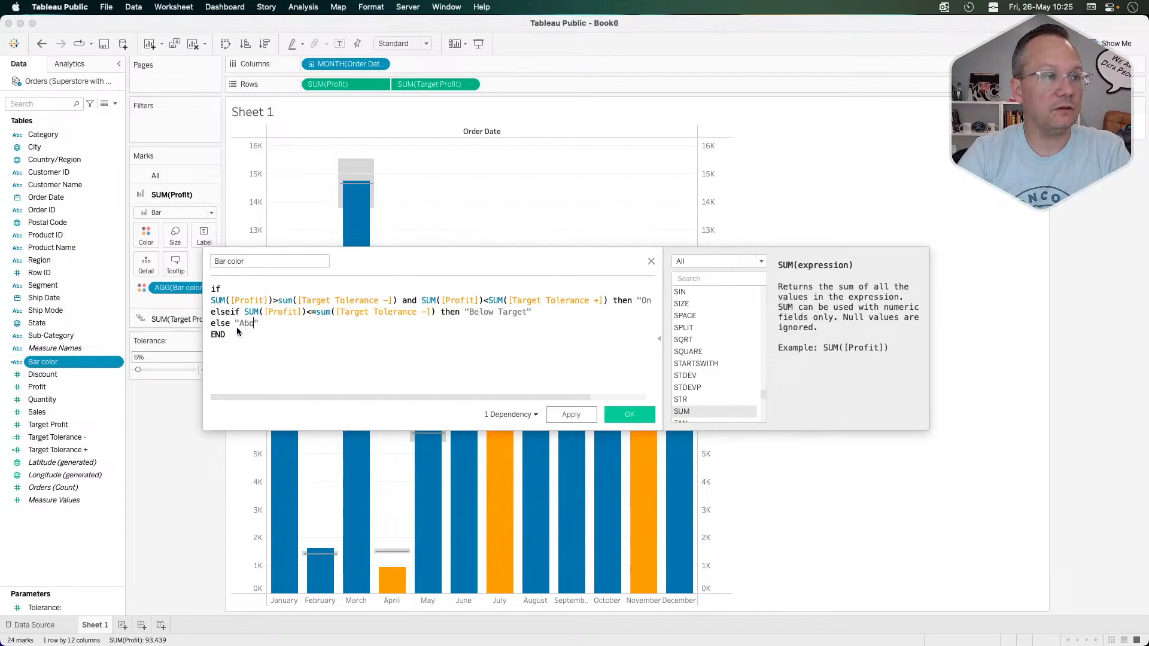
text(ove Target)
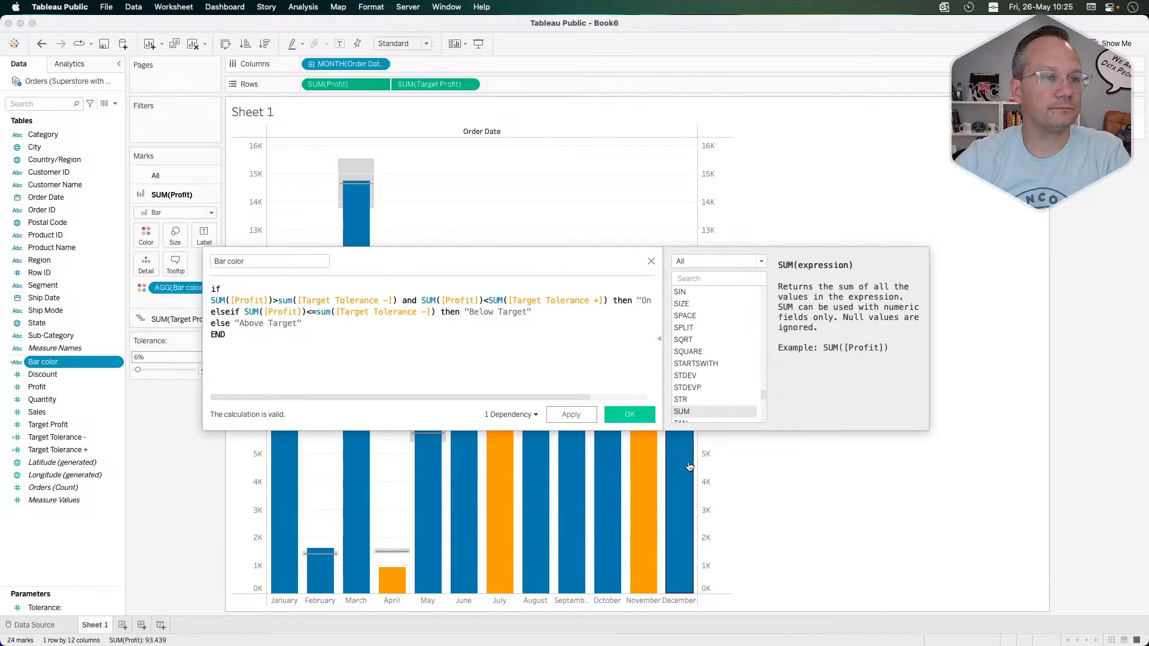
click(571, 415)
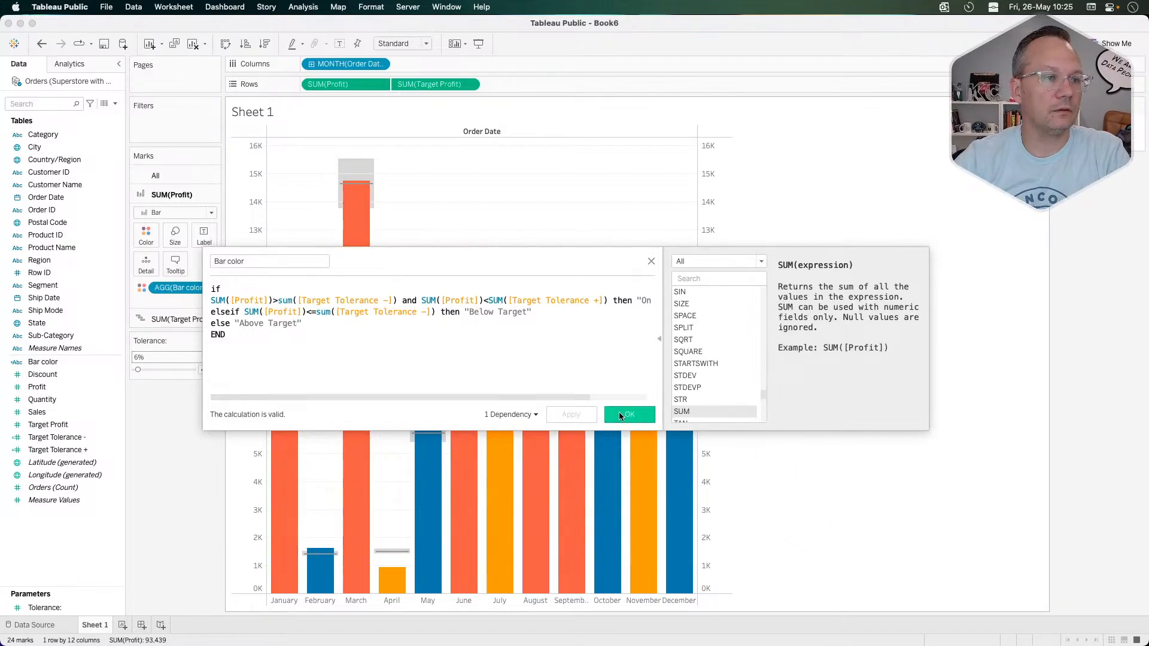
click(619, 413)
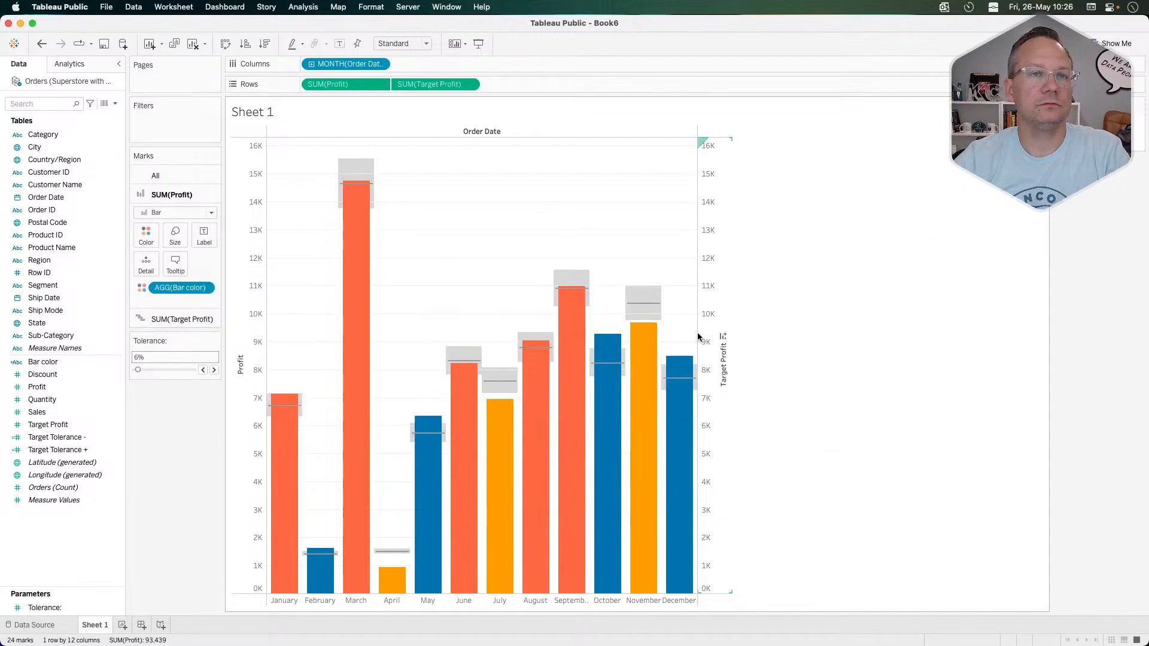
Assign grey to On Target and orange-red to Below Target in the Bar color colours, and apply them to the chart.
click(147, 237)
click(182, 276)
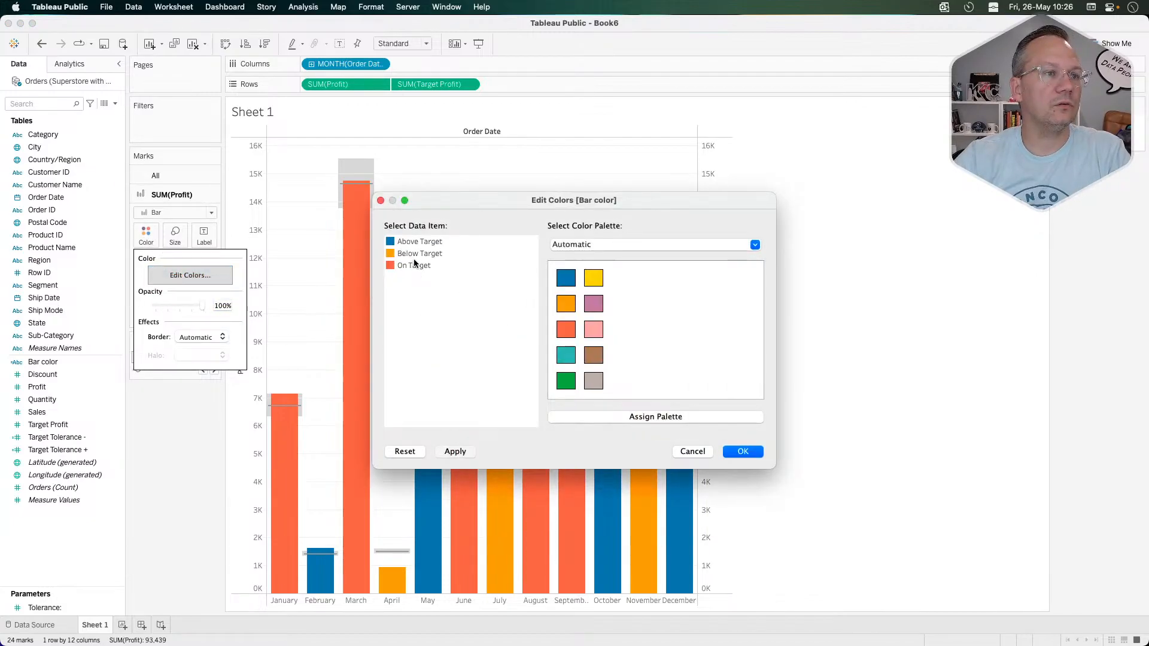
click(593, 384)
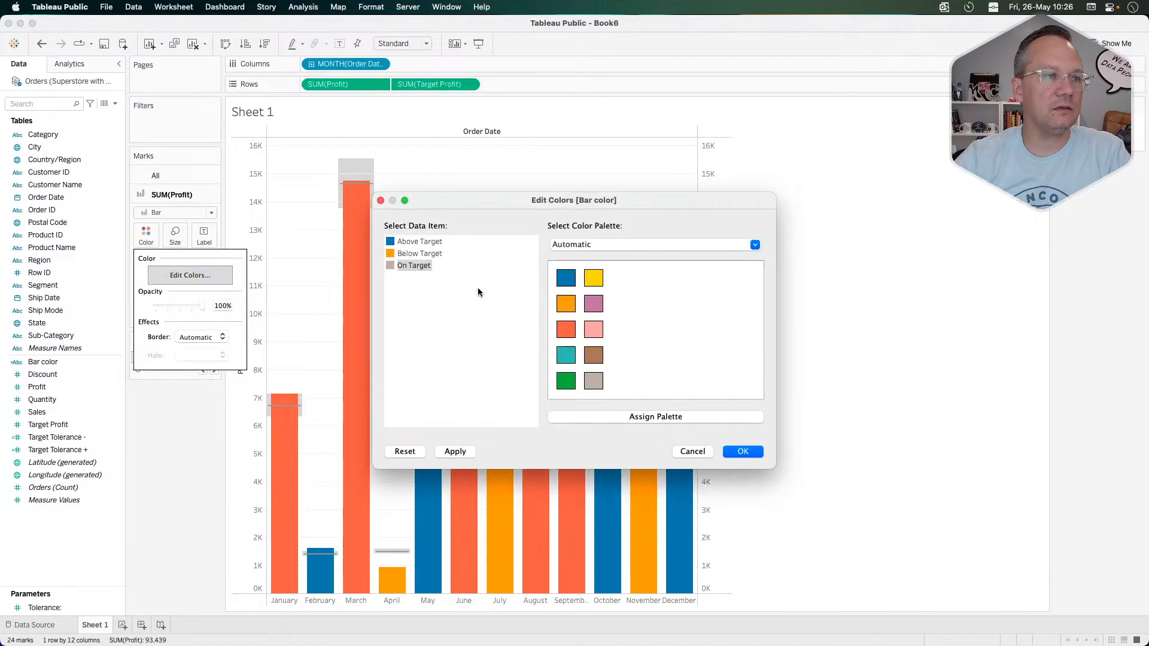
click(421, 254)
click(567, 331)
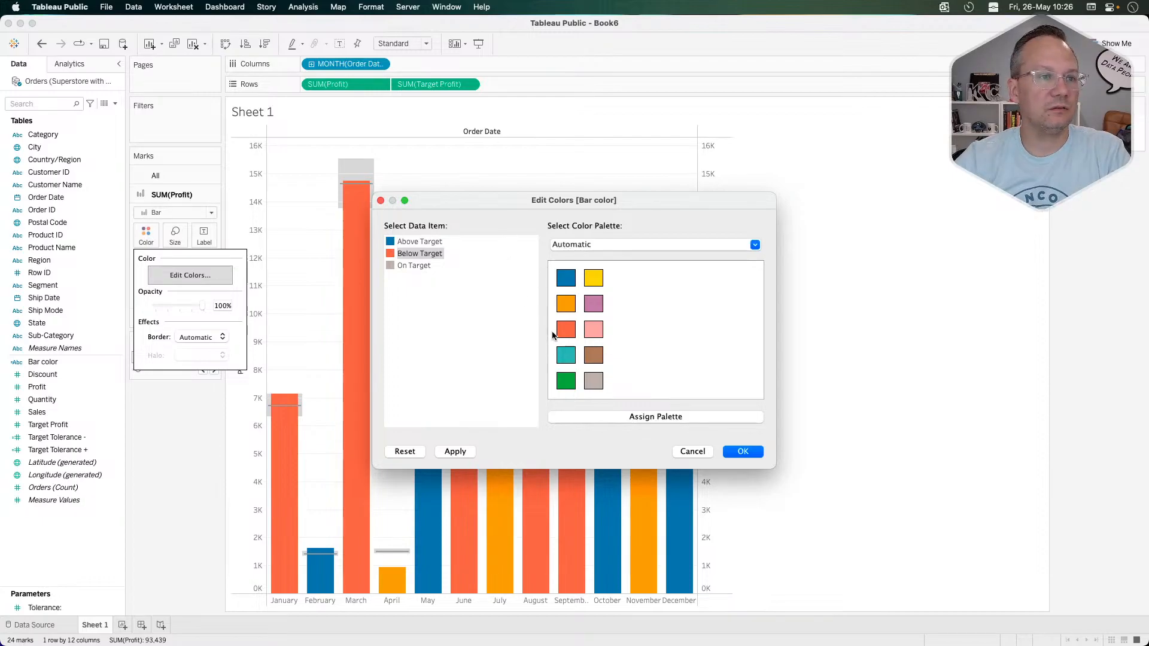
click(605, 246)
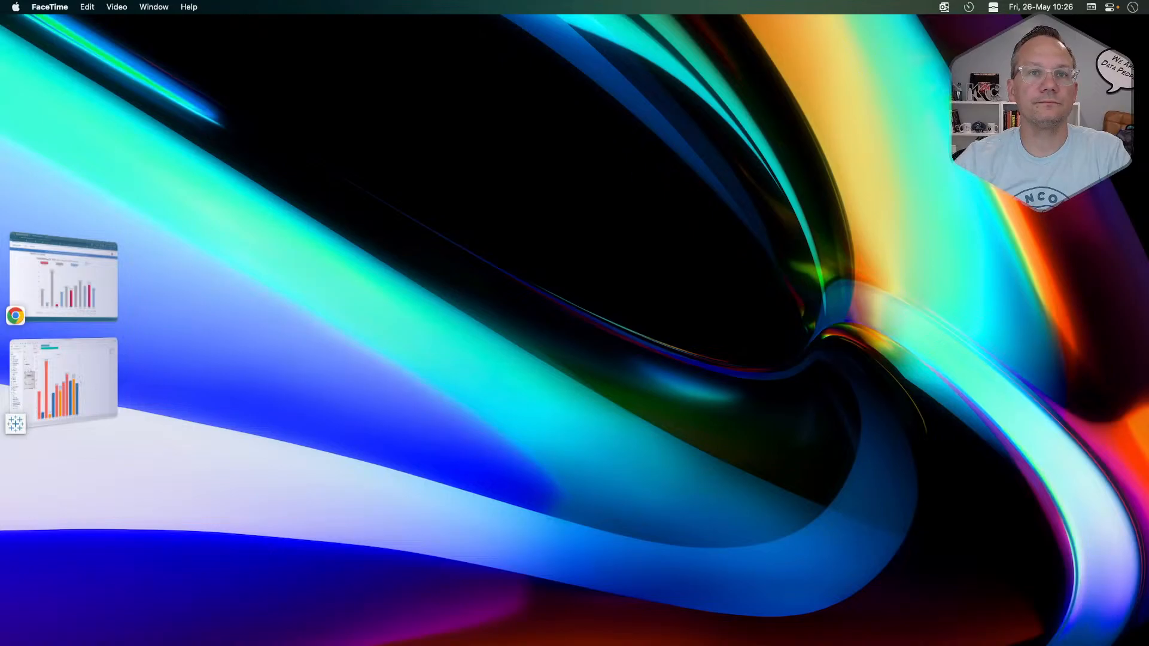
key(super+Tab)
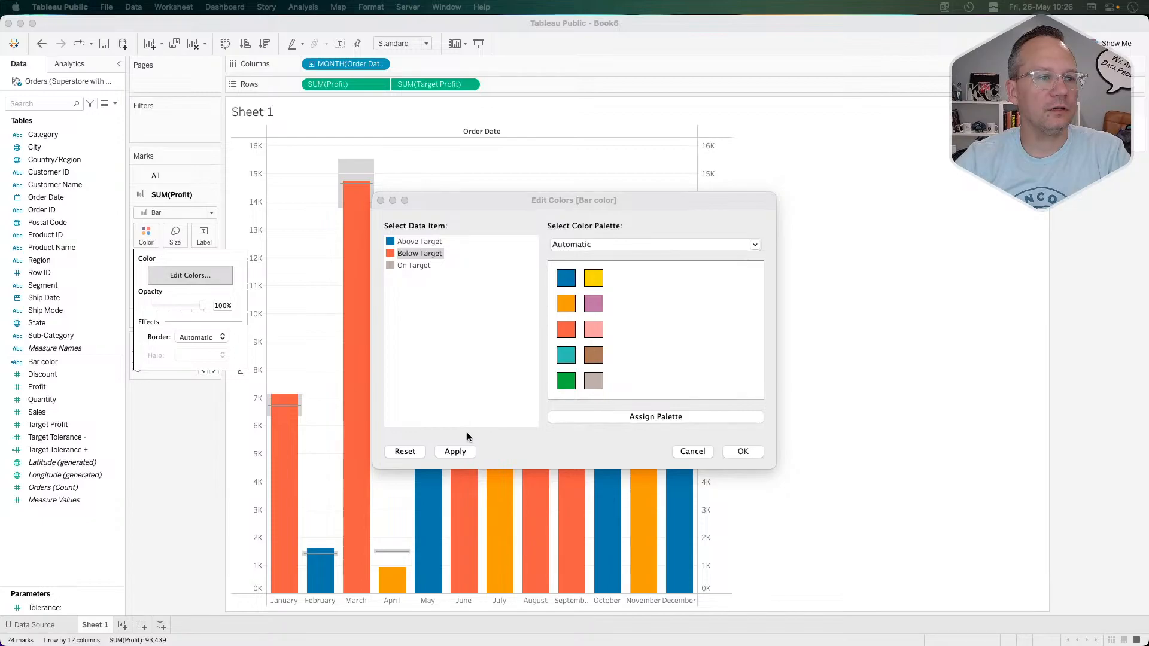
click(452, 450)
click(450, 455)
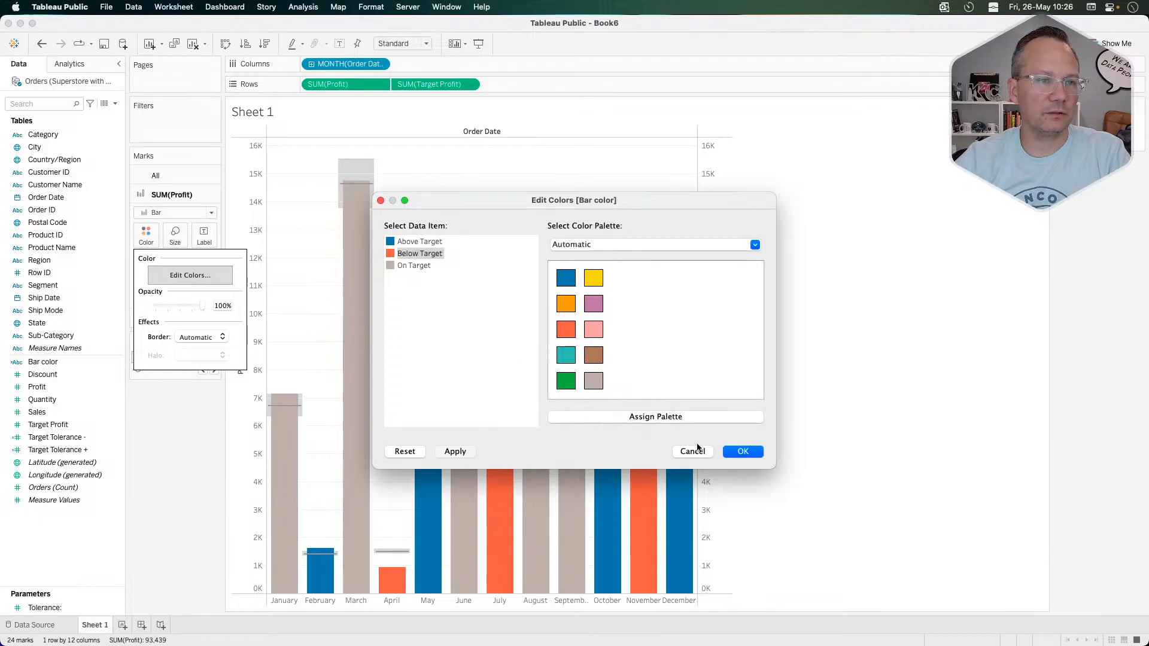
click(742, 452)
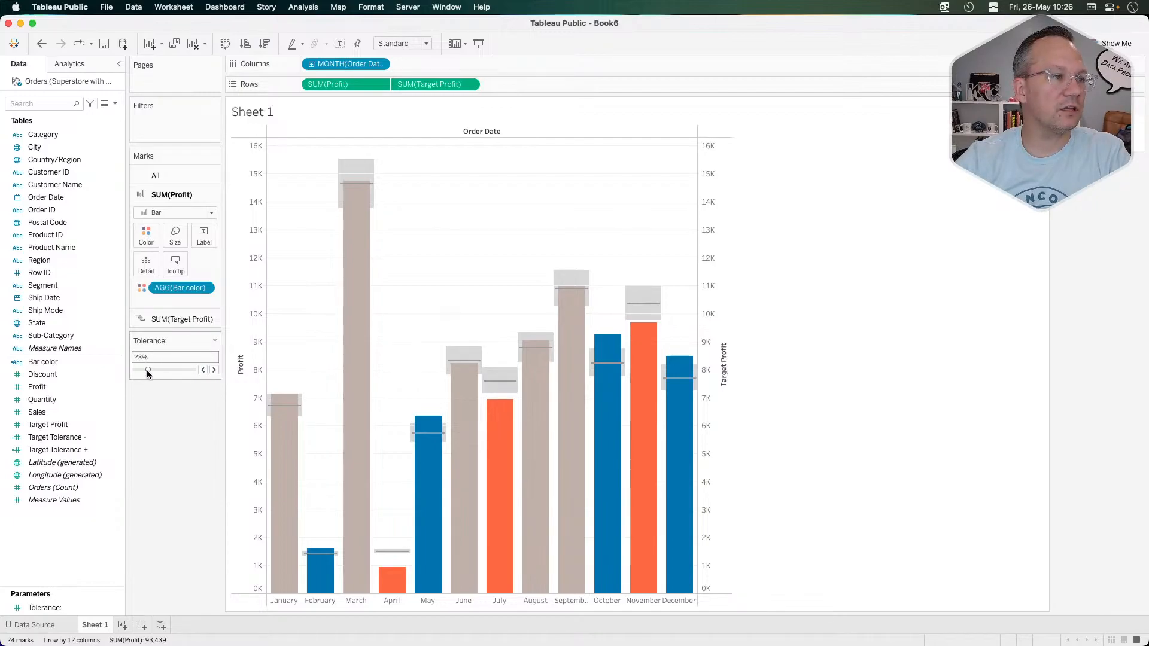
Test the bar colours at Tolerance values of 39%, 13% and 8%, and set the parameter to 3%.
drag(152, 370, 157, 370)
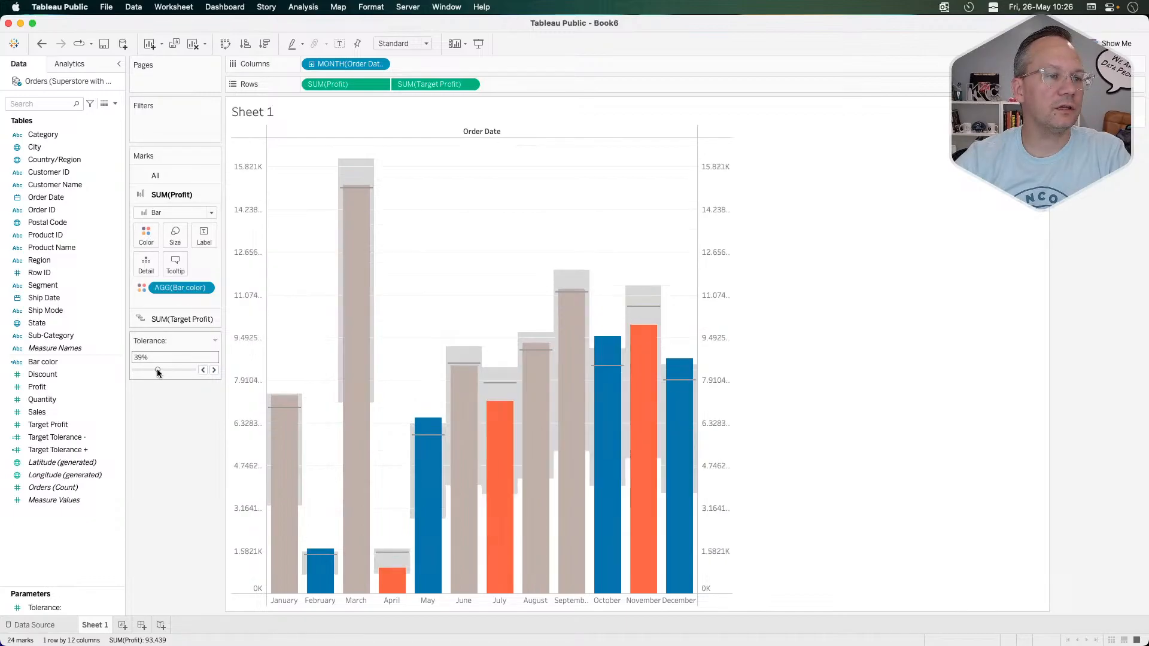
mouse_move(534, 498)
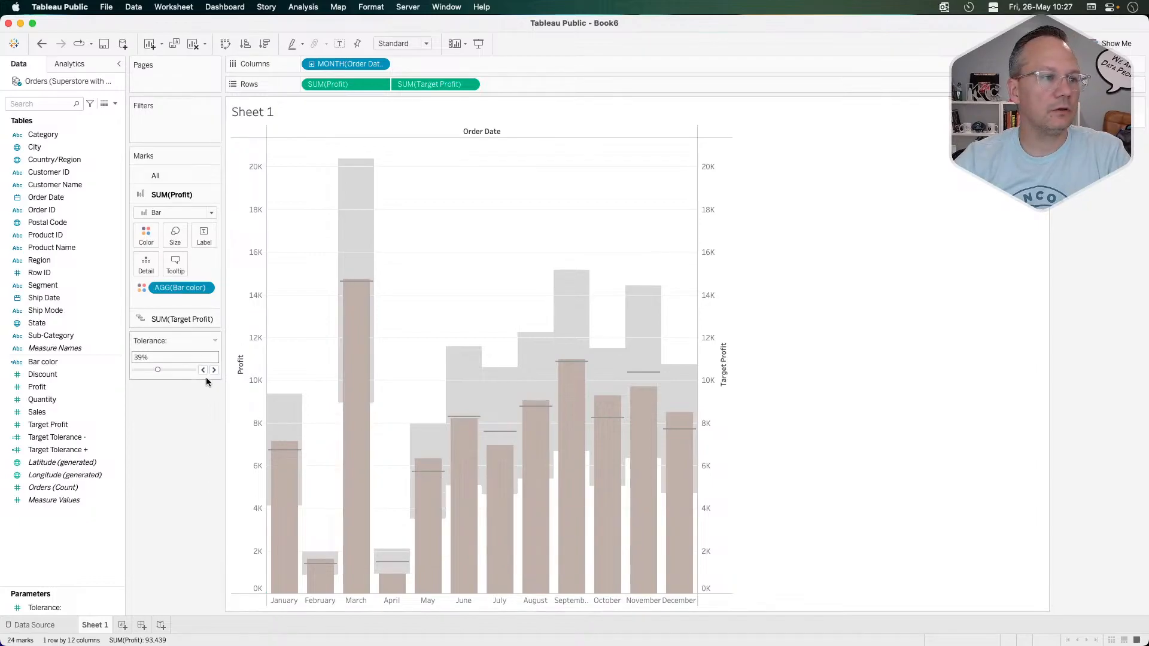
click(141, 368)
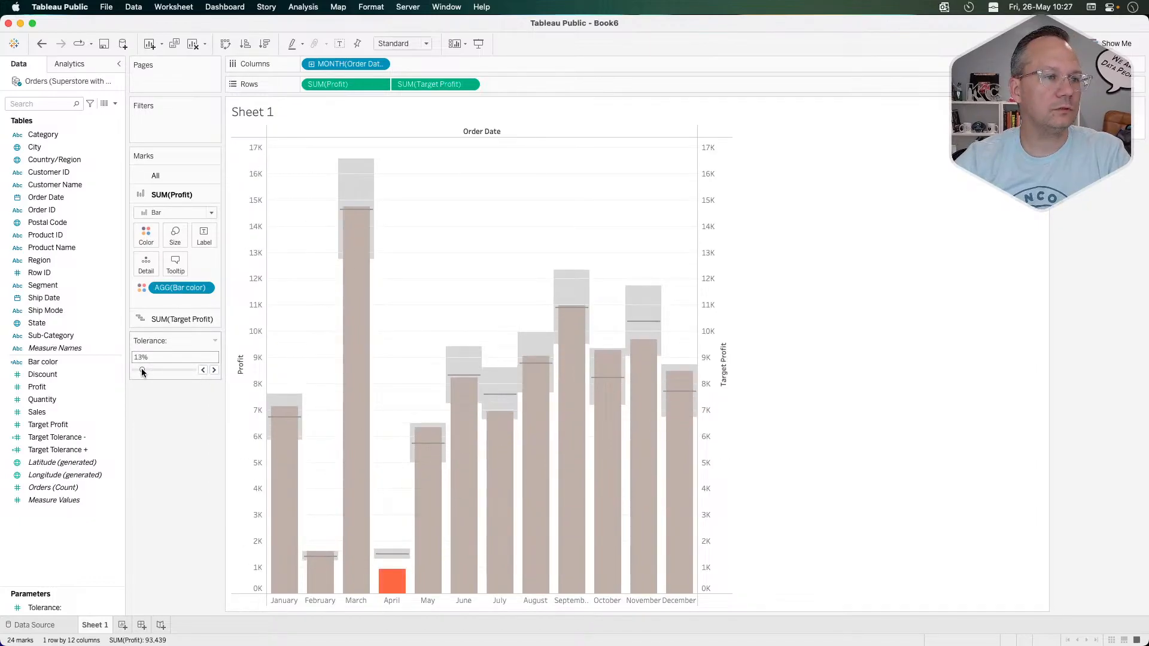
drag(141, 368, 138, 368)
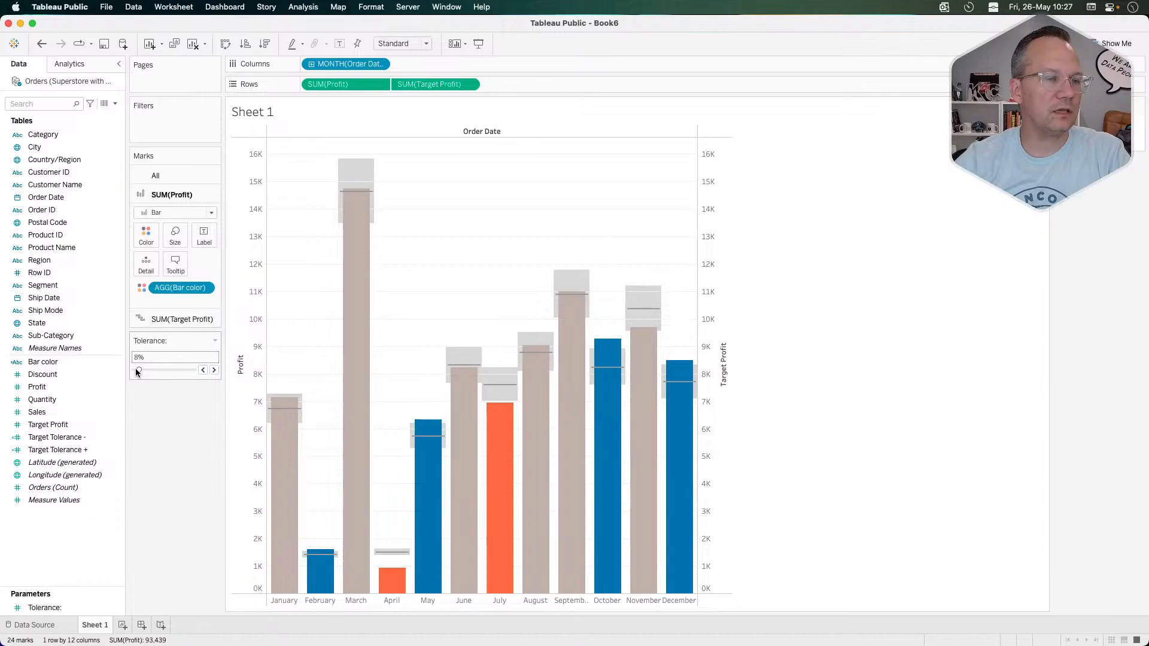
click(203, 371)
click(203, 370)
click(203, 371)
click(203, 371)
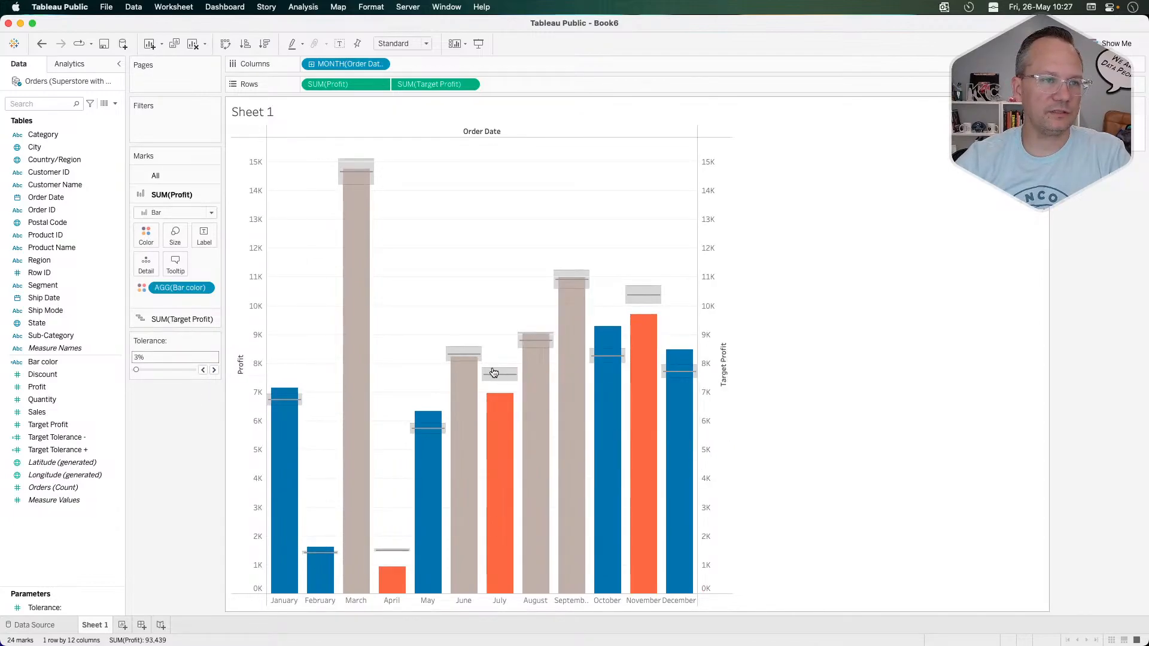
Switch to the published #WOW2023 W21 dashboard in Chrome and examine the January target mark's tooltip.
key(super+Tab)
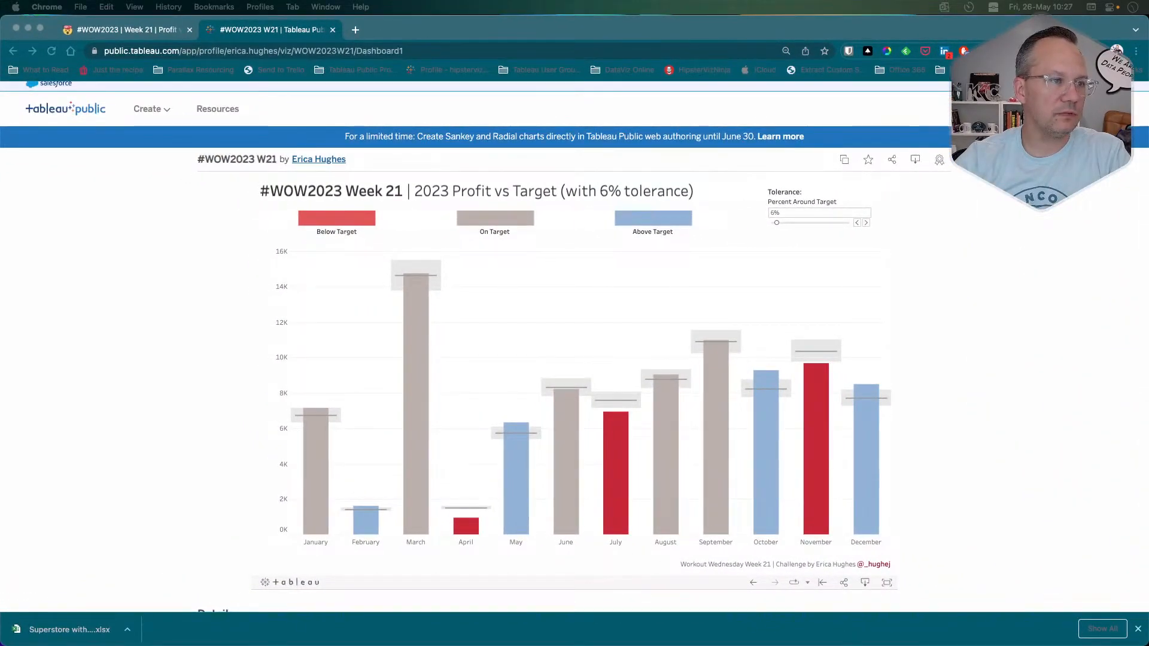
click(244, 389)
mouse_move(295, 417)
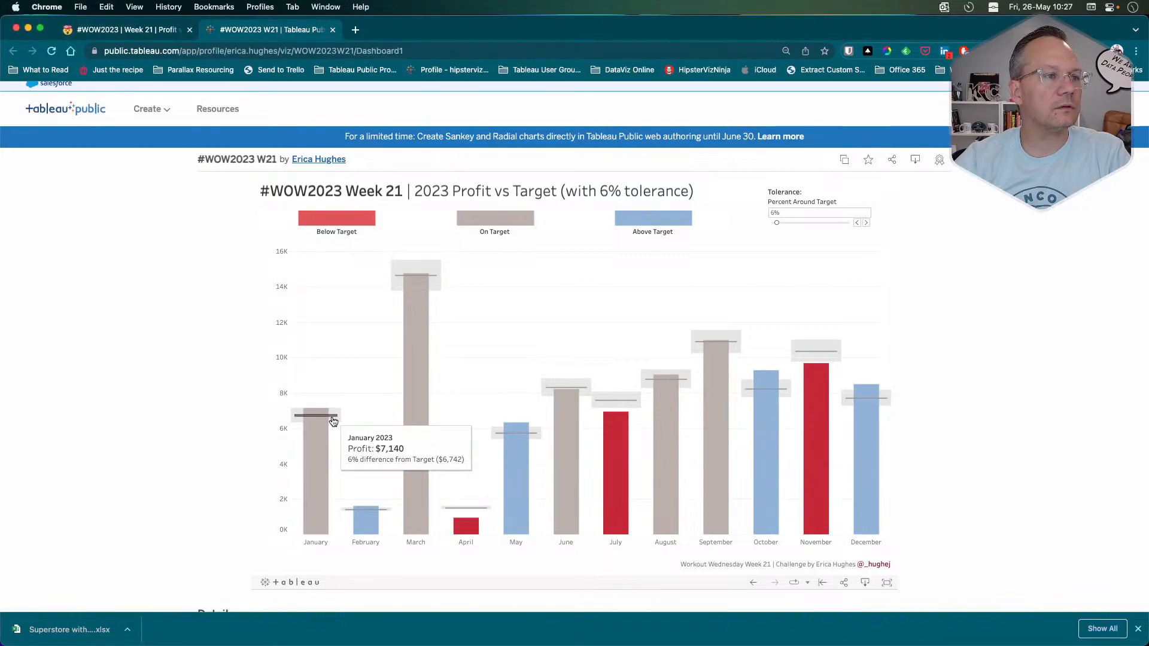
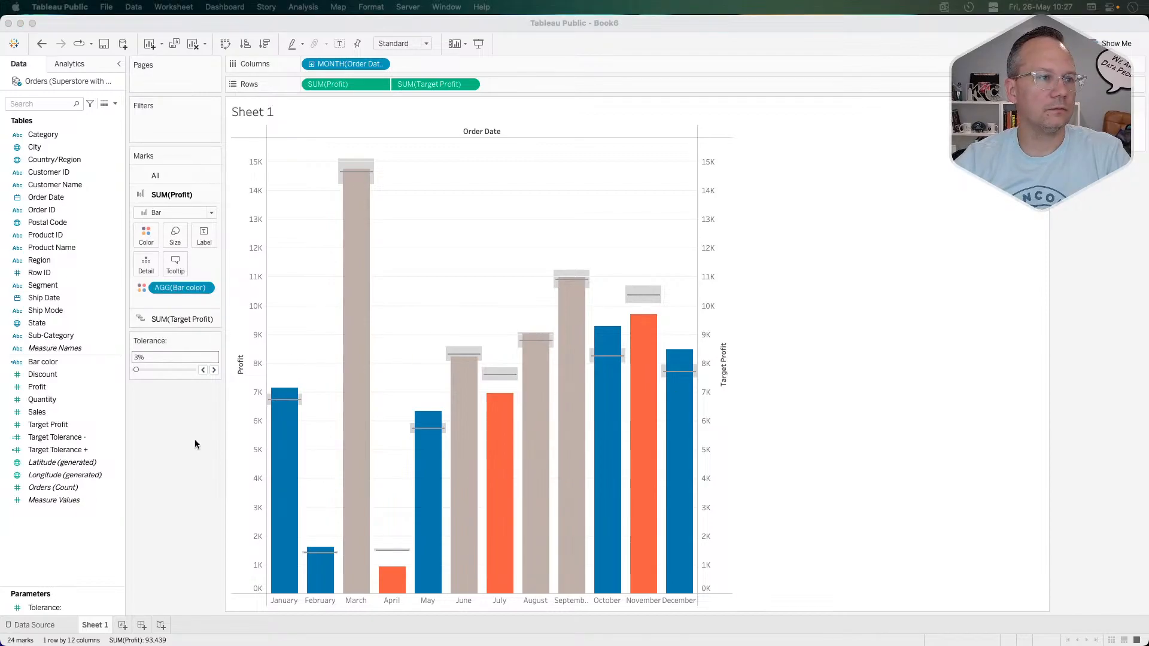
right_click(74, 525)
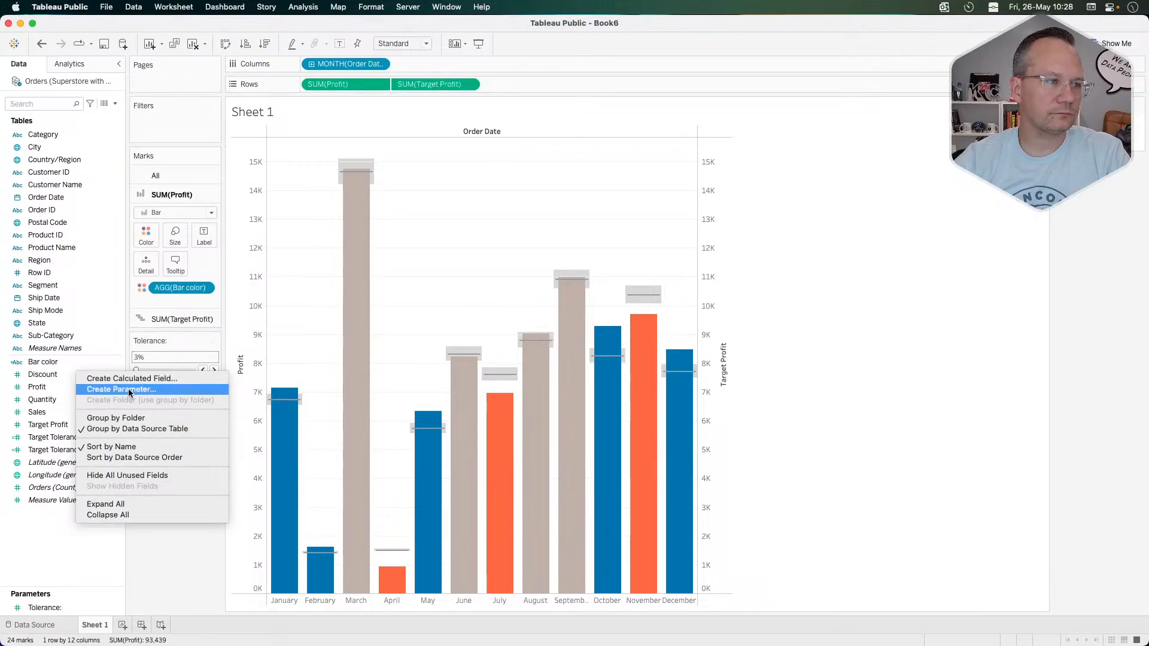
click(166, 555)
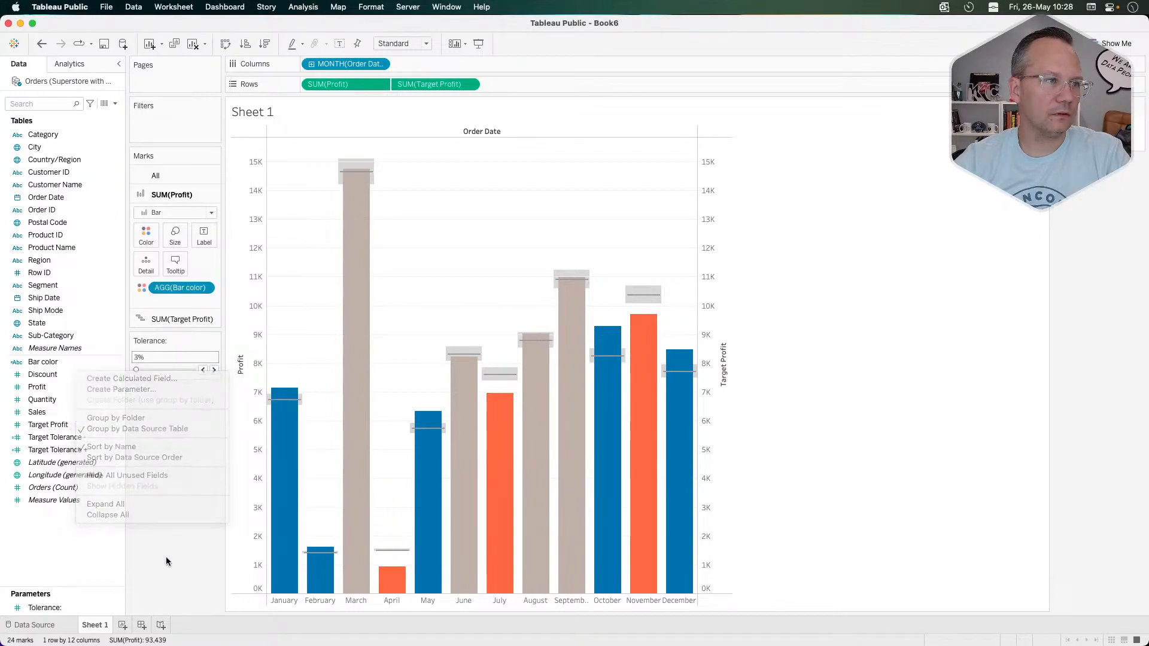
Review the fields in the tooltip shared by all marks and leave its text as it is.
click(181, 173)
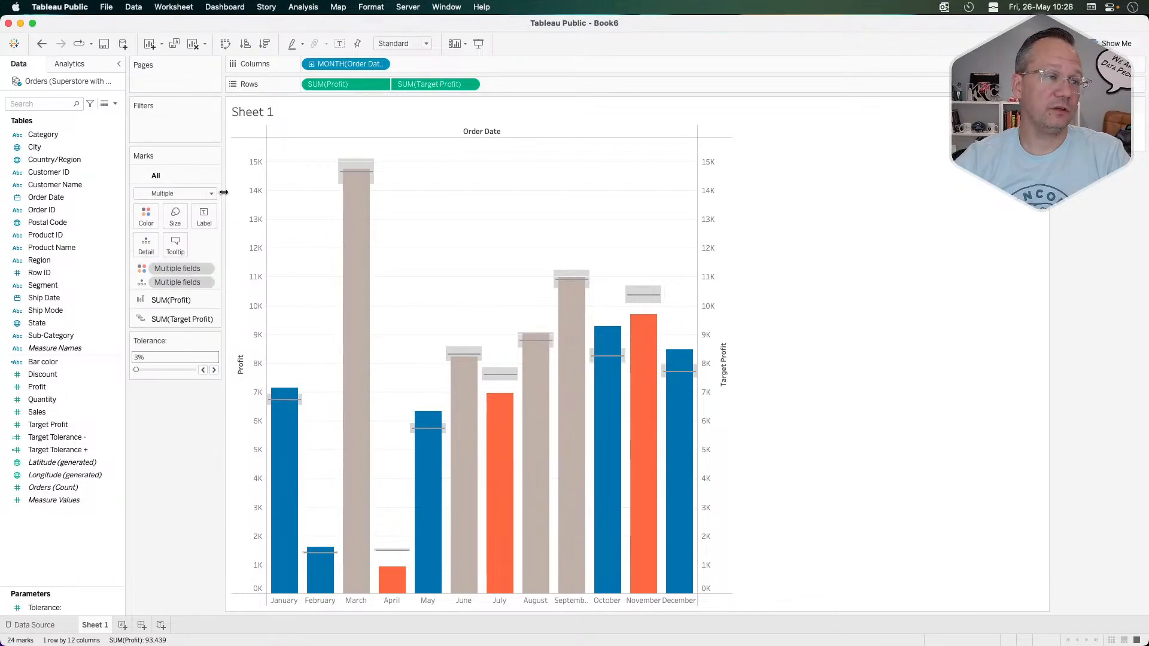
click(180, 249)
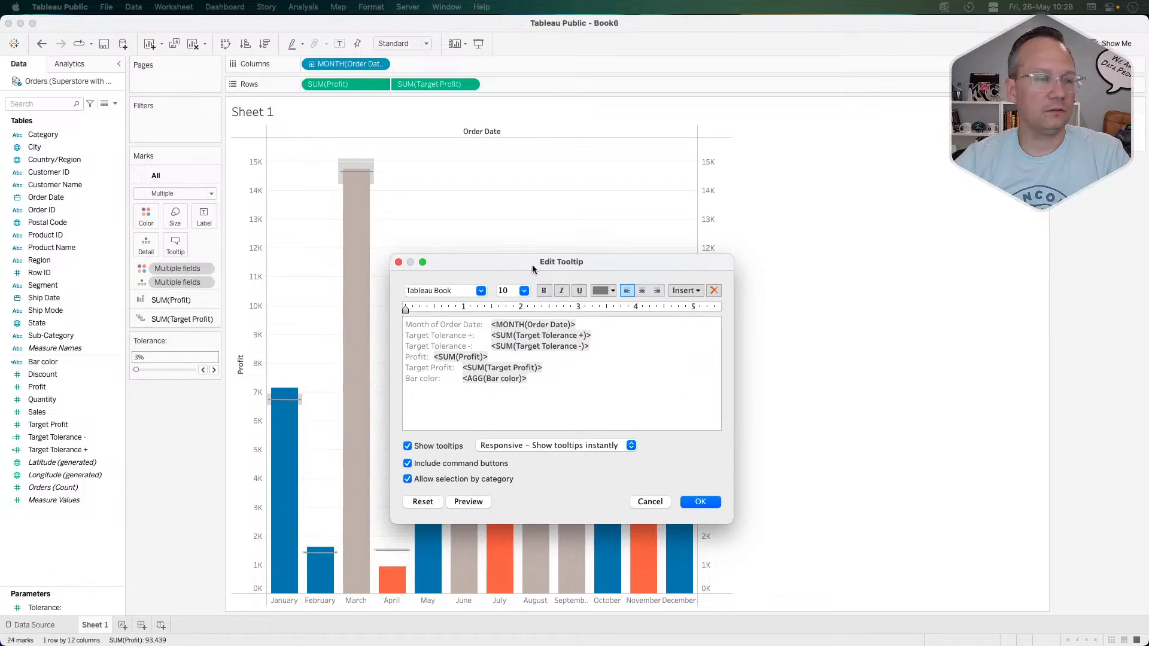
click(548, 376)
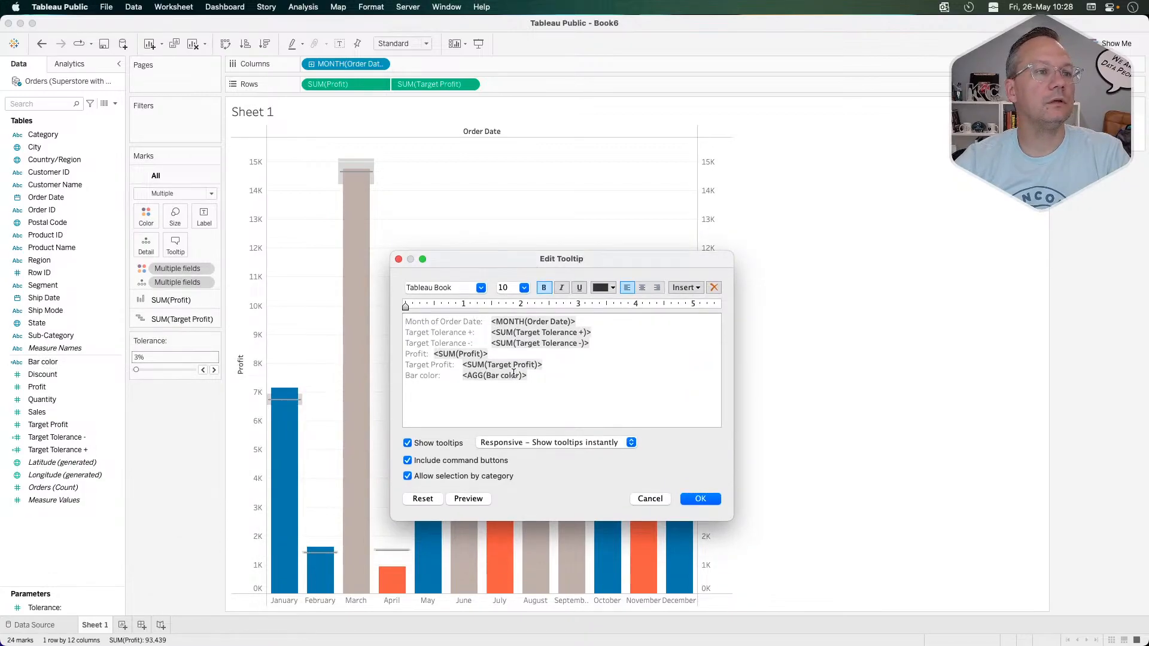
click(399, 259)
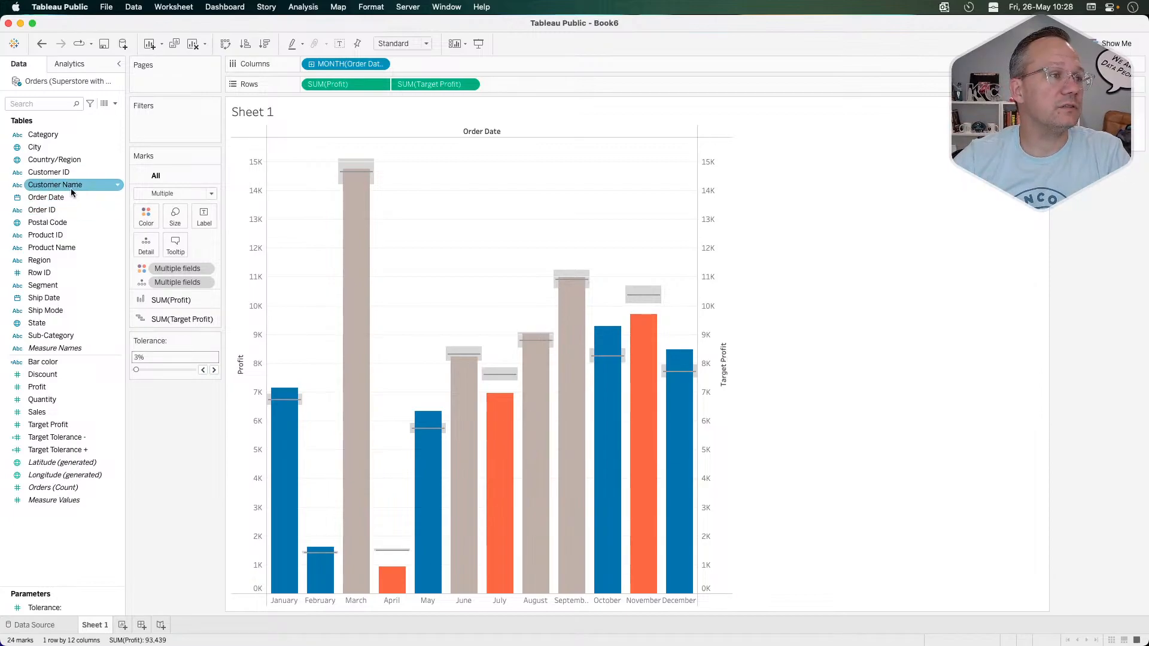
Add Order Date to the detail of all marks as a continuous month with year (May 2015 format).
drag(65, 197, 149, 249)
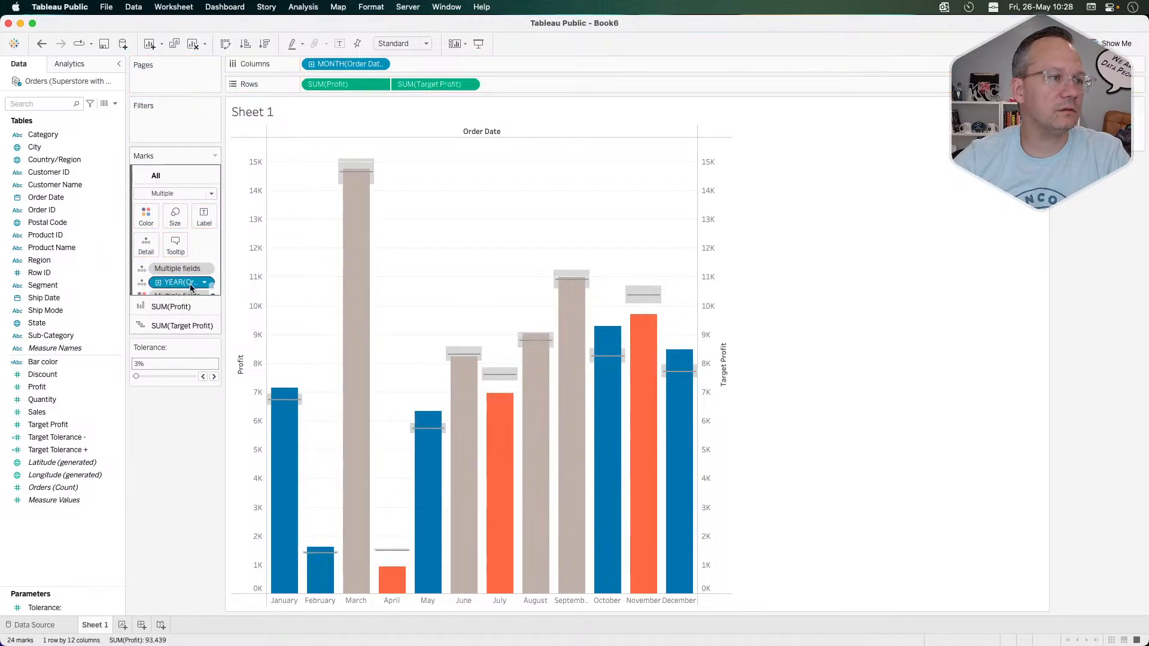
click(205, 283)
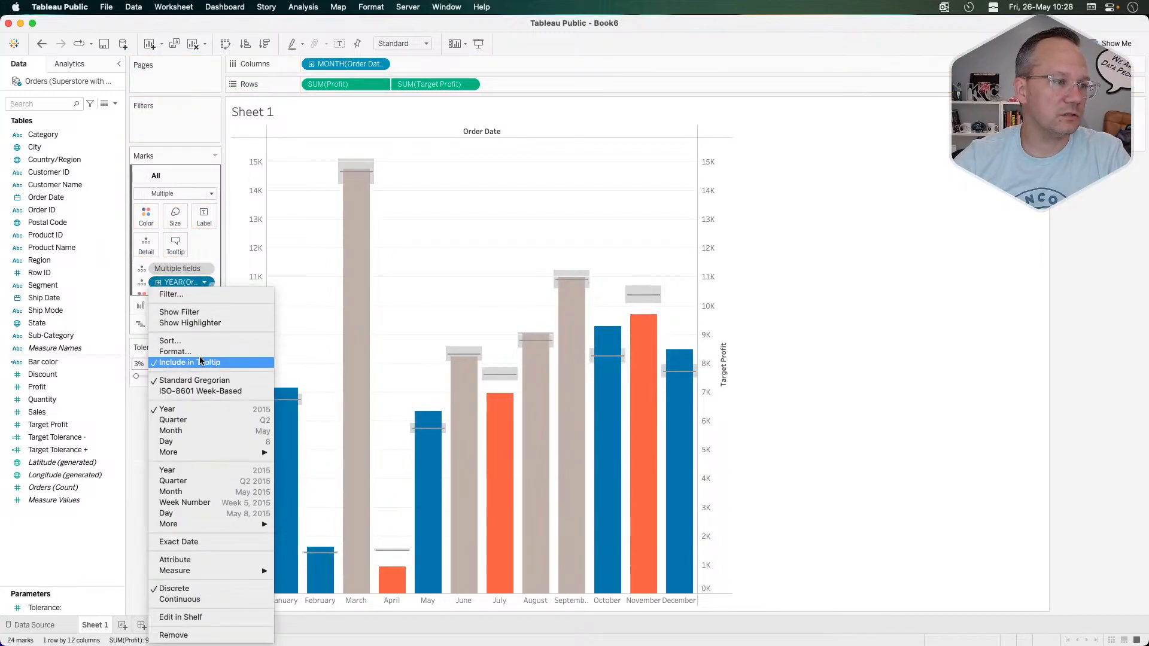
click(176, 491)
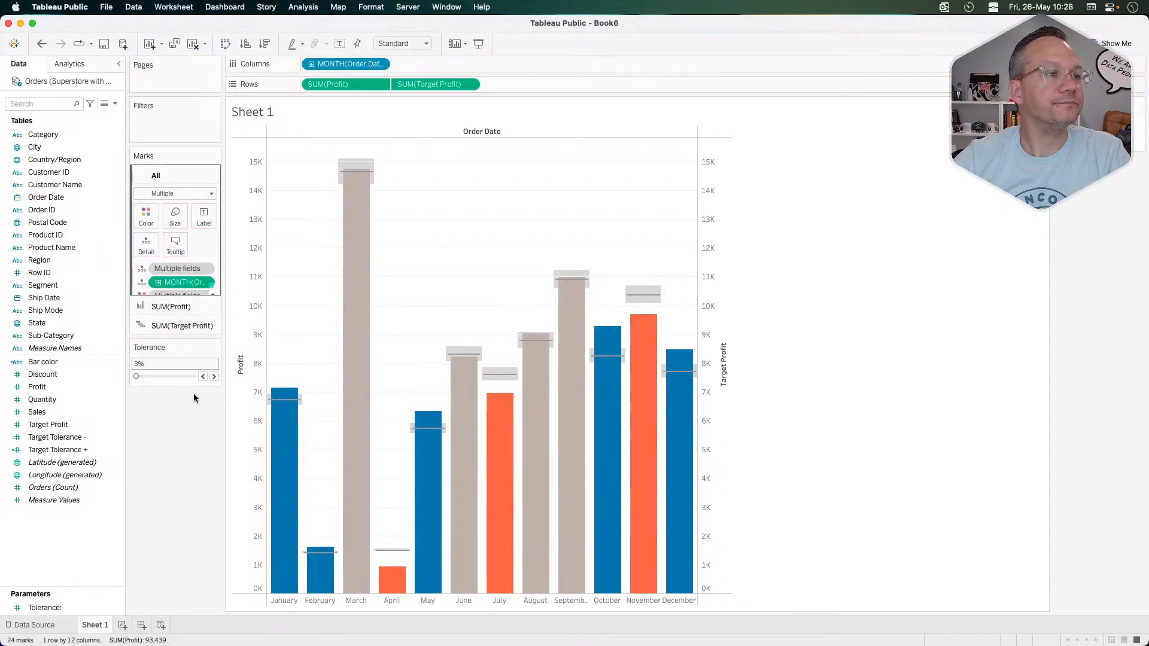
Replace the whole default tooltip text of all marks with the MONTH(Order Date) field and preview it.
click(177, 245)
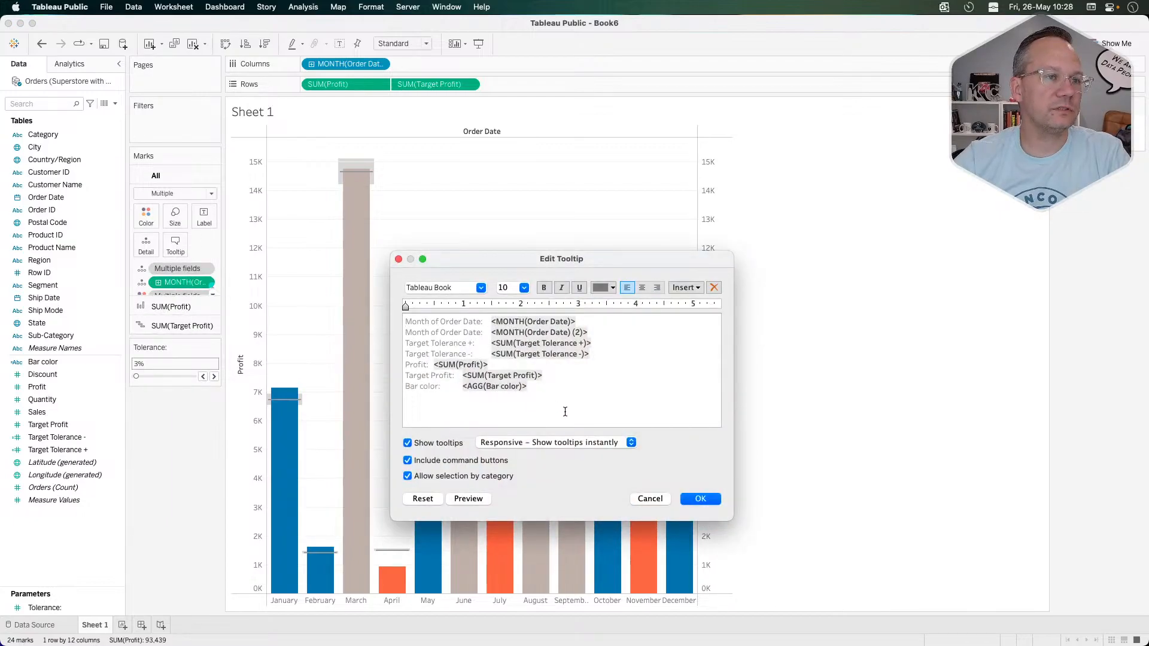
key(super+a)
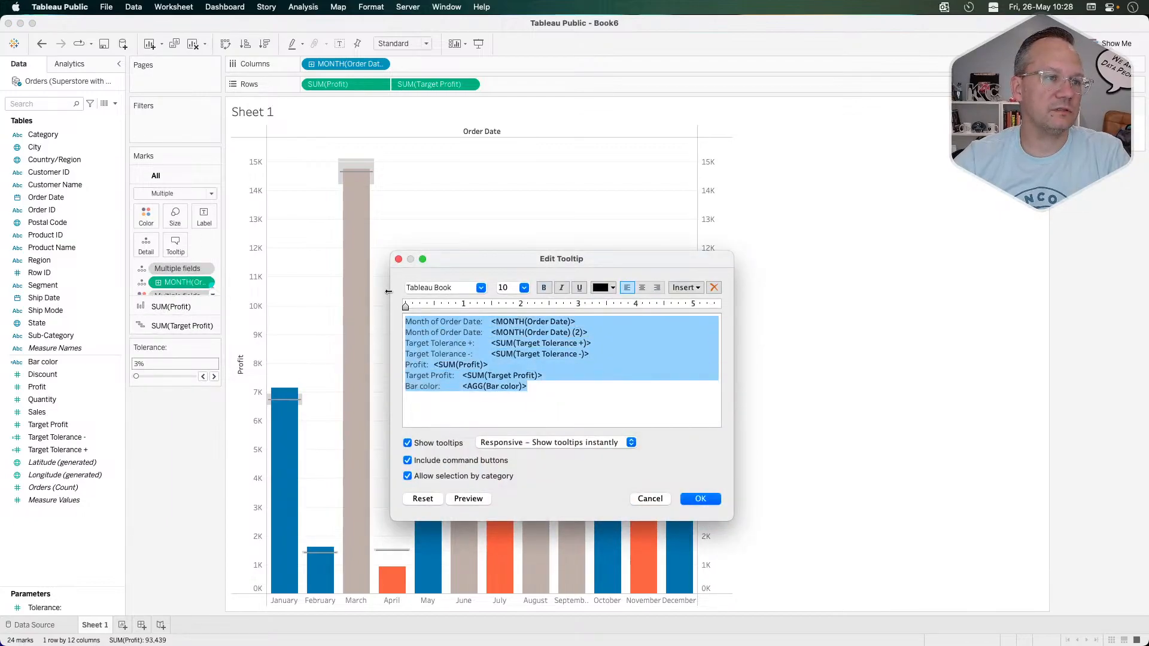
click(679, 288)
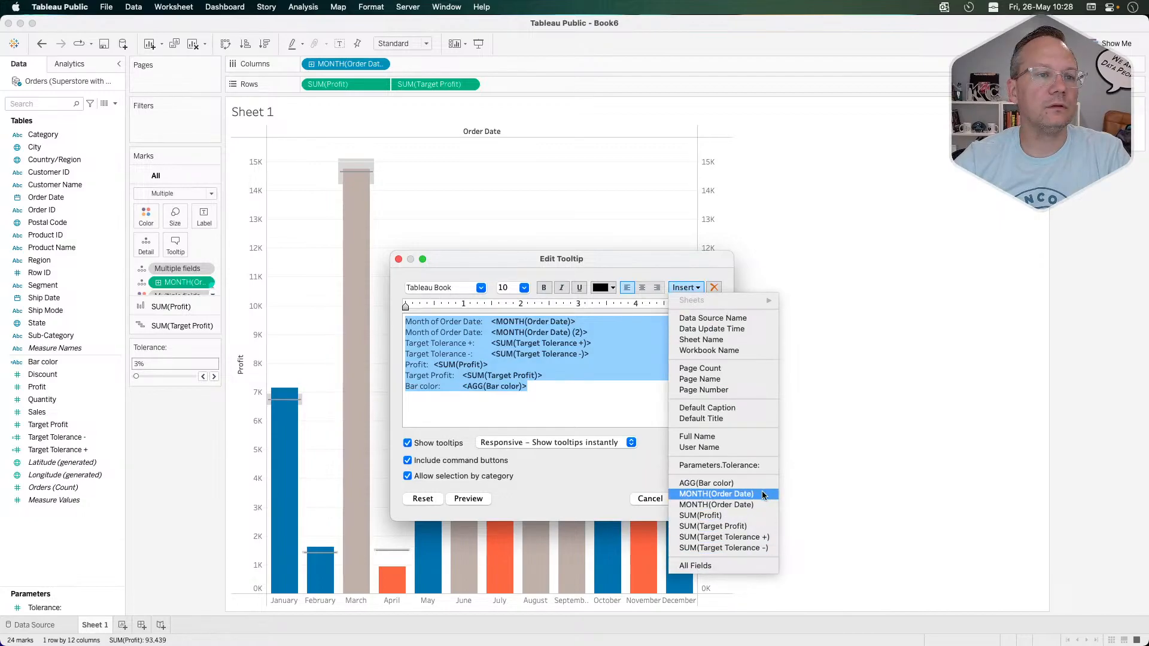
click(759, 504)
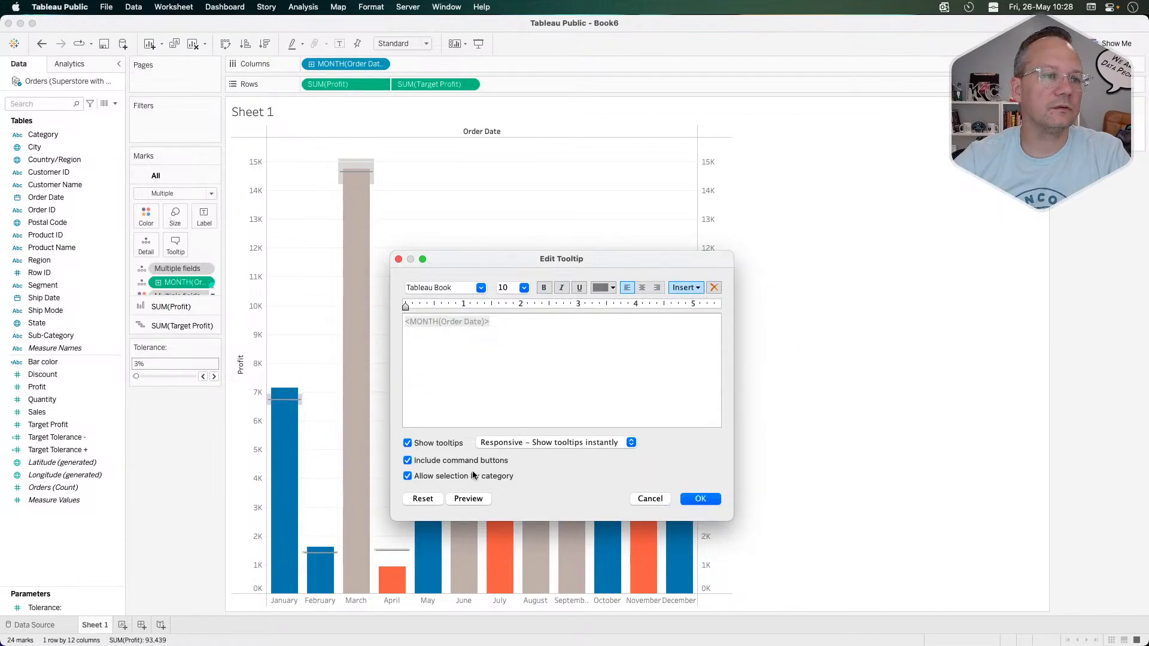
click(462, 500)
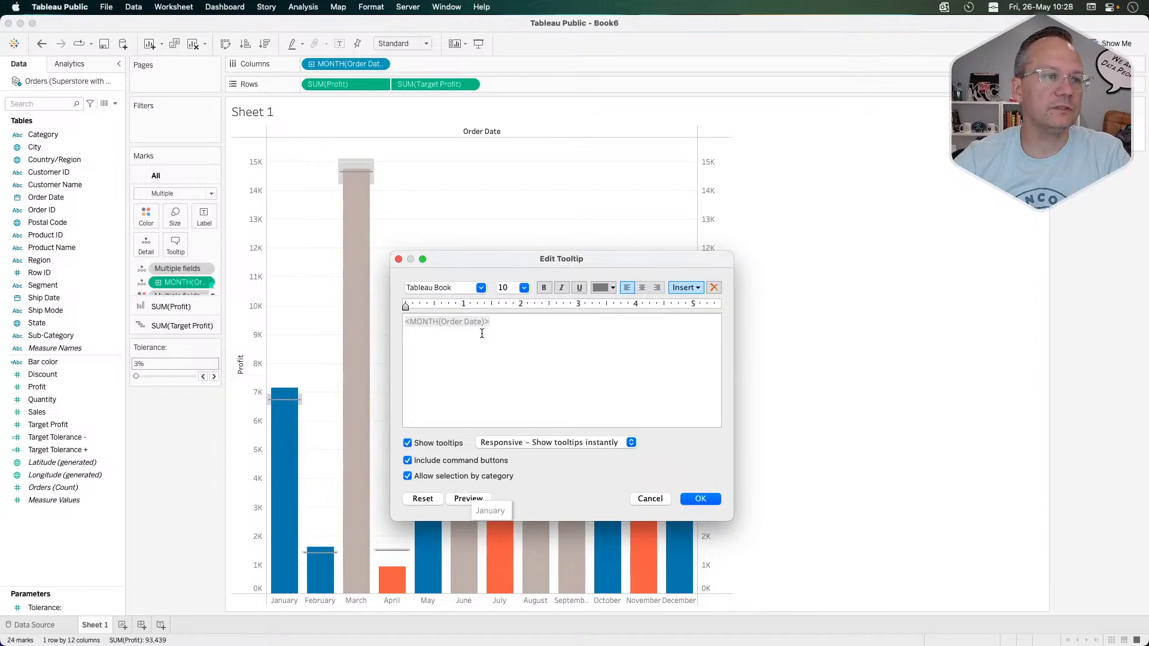
Insert MONTH(Order Date) into the tooltip again, delete the first copy, and preview the result.
click(681, 288)
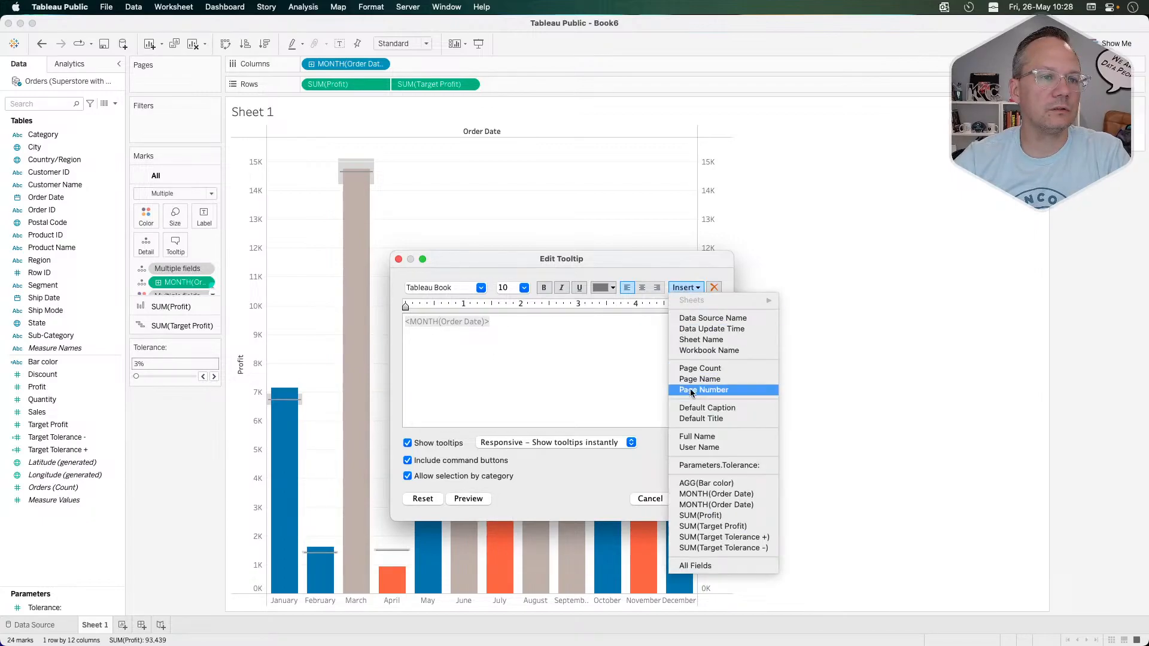
click(755, 505)
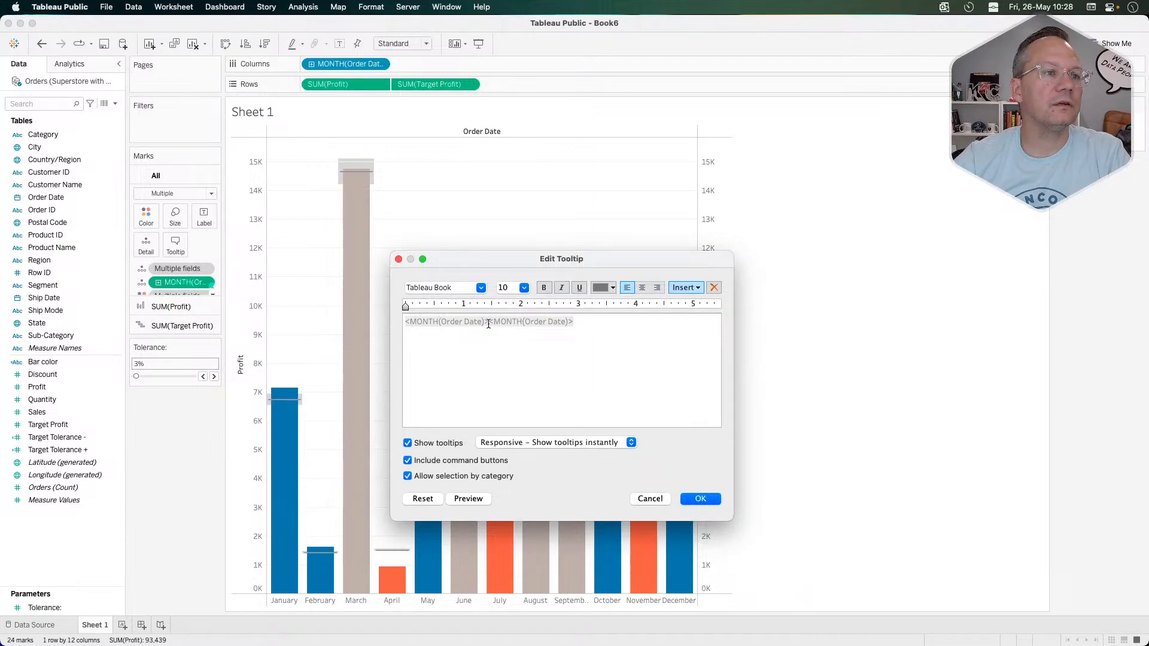
drag(489, 320, 346, 320)
key(BackSpace)
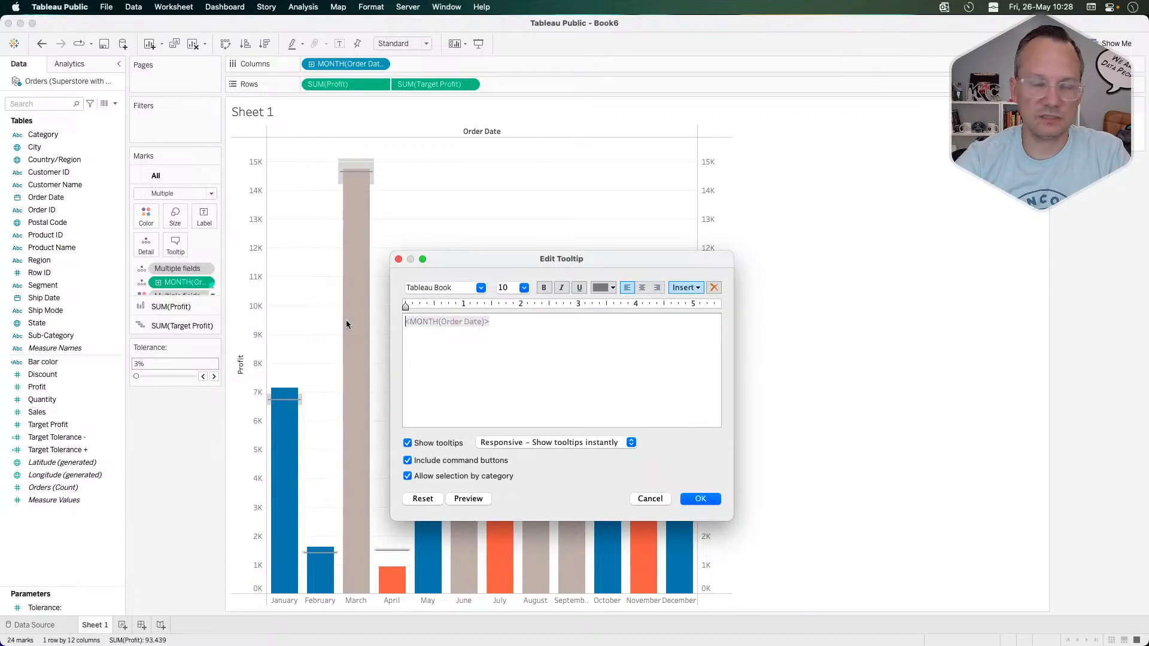
click(470, 499)
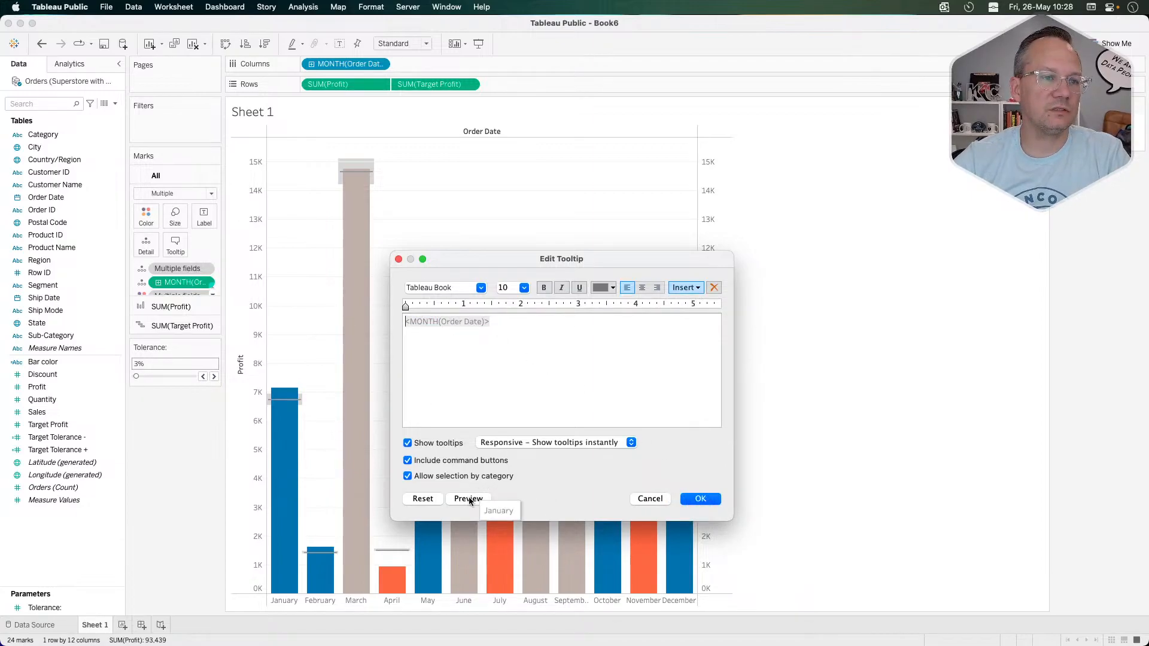
Add a second MONTH(Order Date) field after the existing one in the tooltip and preview both.
click(522, 334)
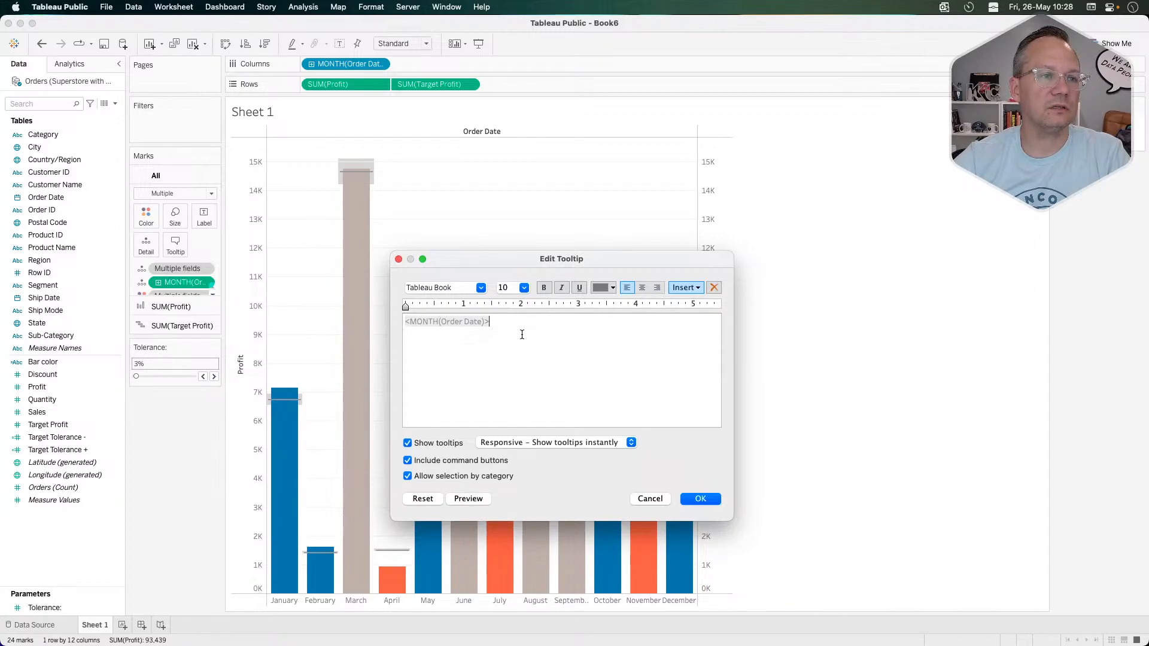
click(676, 290)
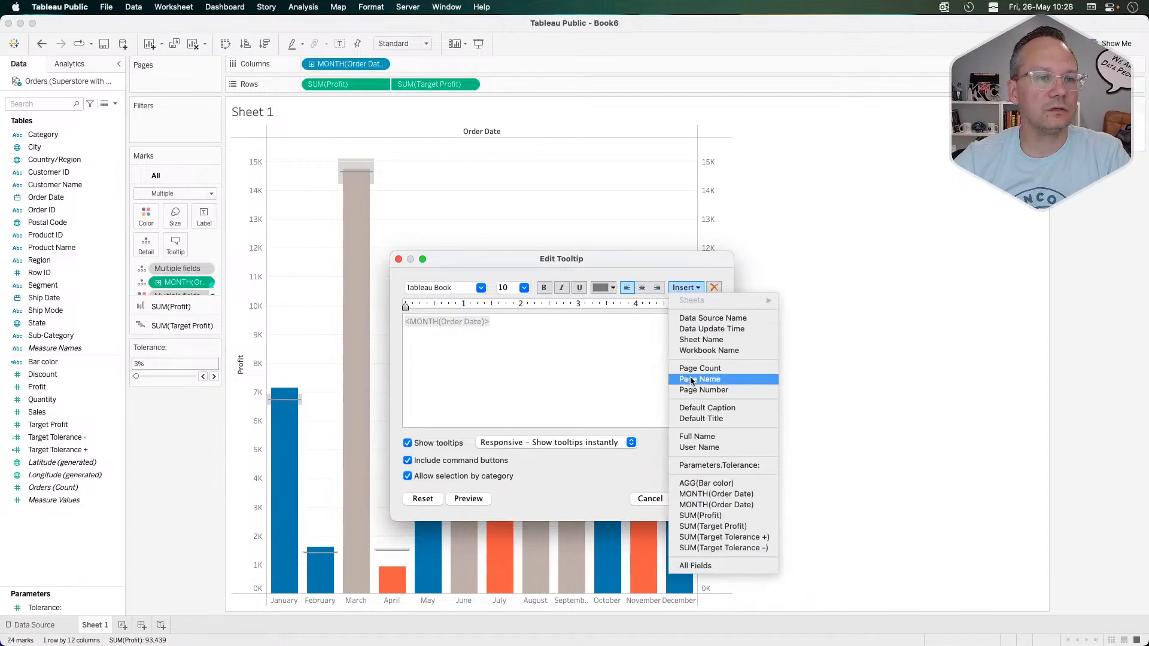
click(750, 506)
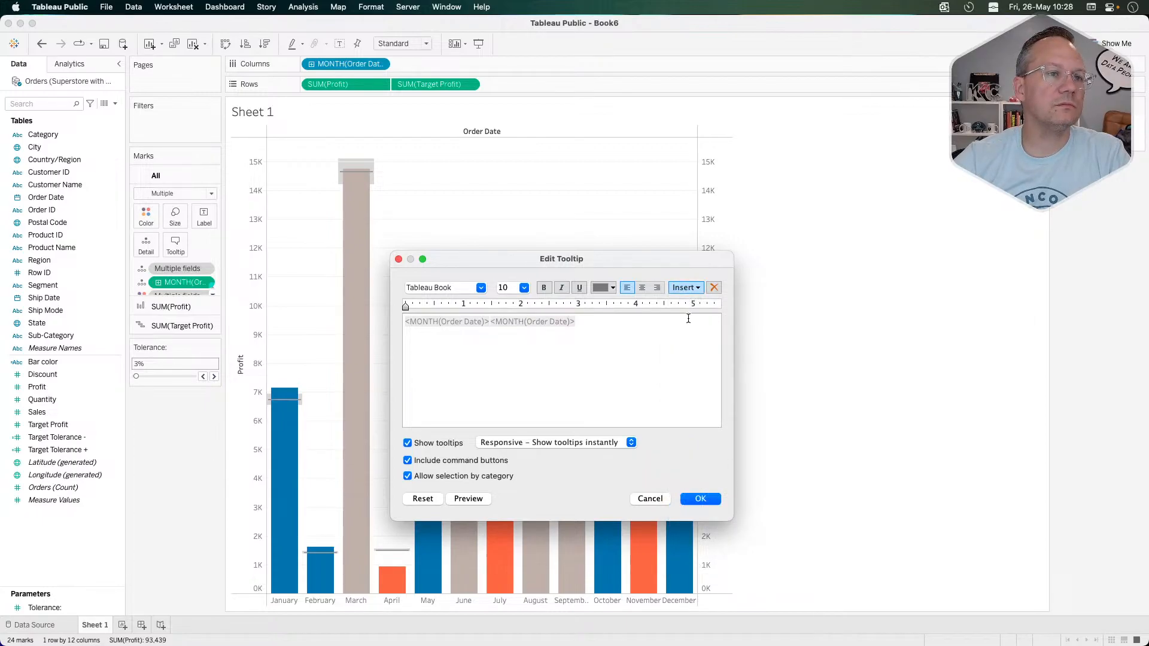
click(686, 290)
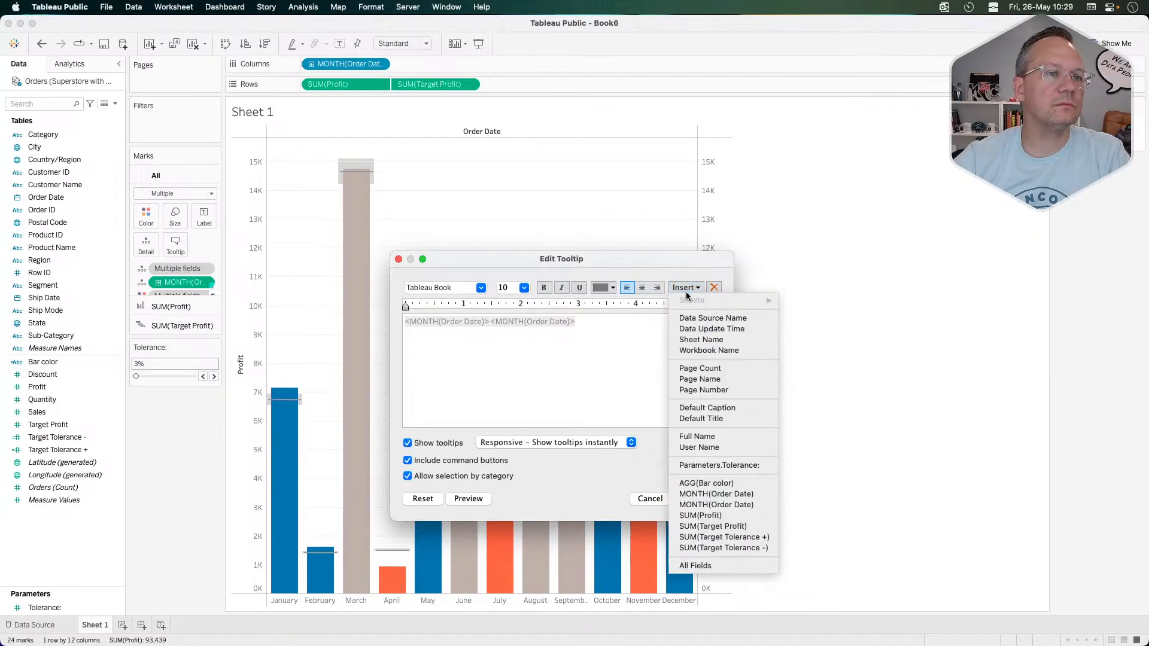
click(576, 398)
click(466, 498)
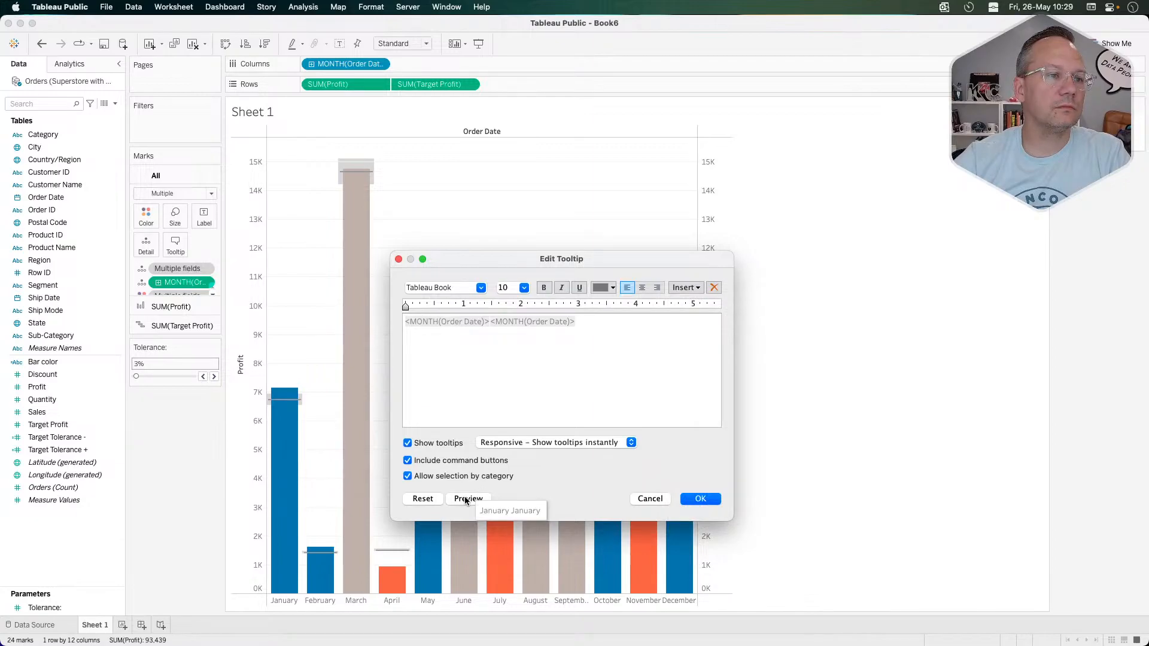
Select both MONTH(Order Date) fields in the tooltip text.
drag(603, 329, 405, 322)
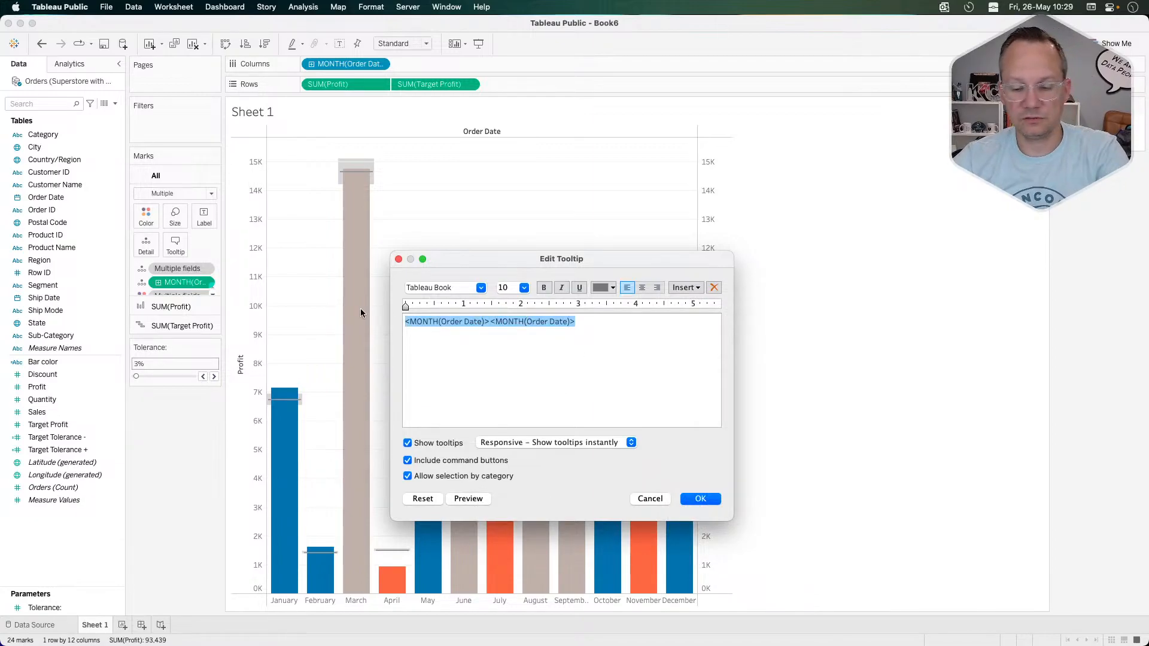
Clear the tooltip text for all marks and remove the MONTH(Order Date) pill from the All marks card.
key(BackSpace)
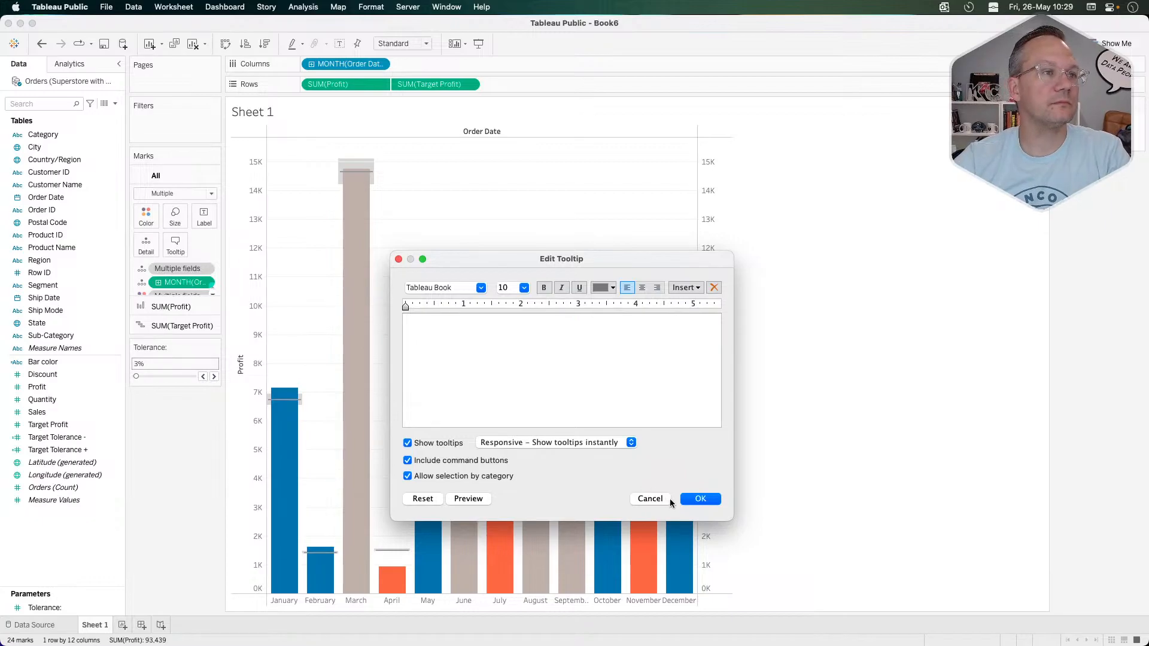
click(701, 499)
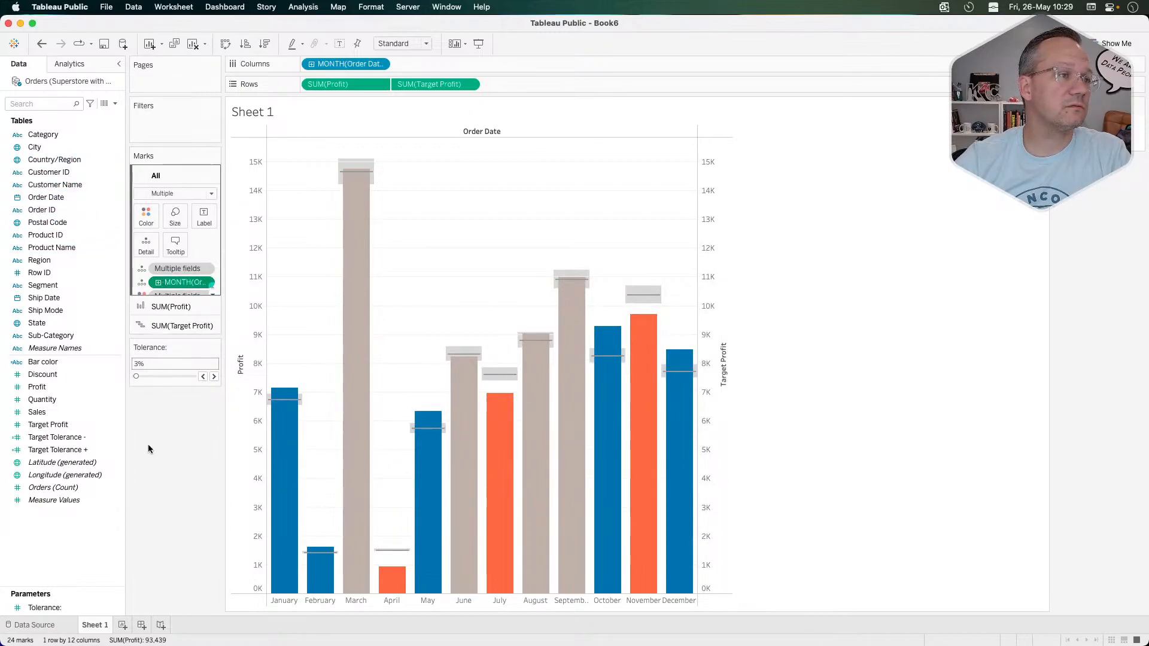
drag(182, 290, 172, 476)
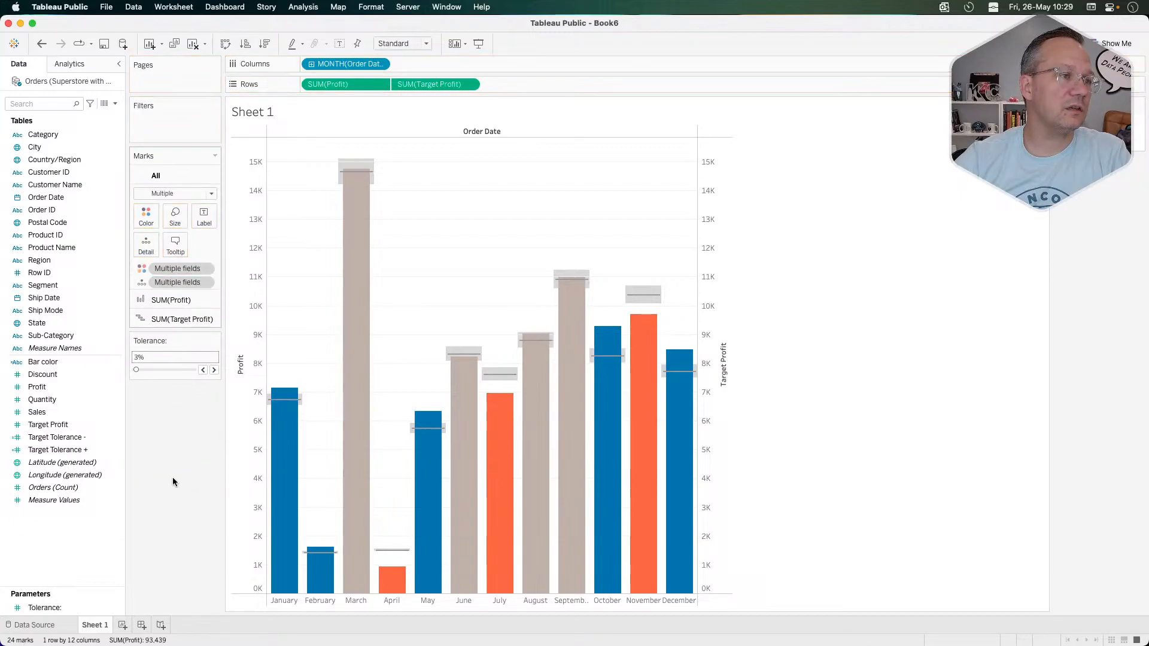
Create a custom date from Order Date named Order Month, with Months detail as a date value.
right_click(66, 198)
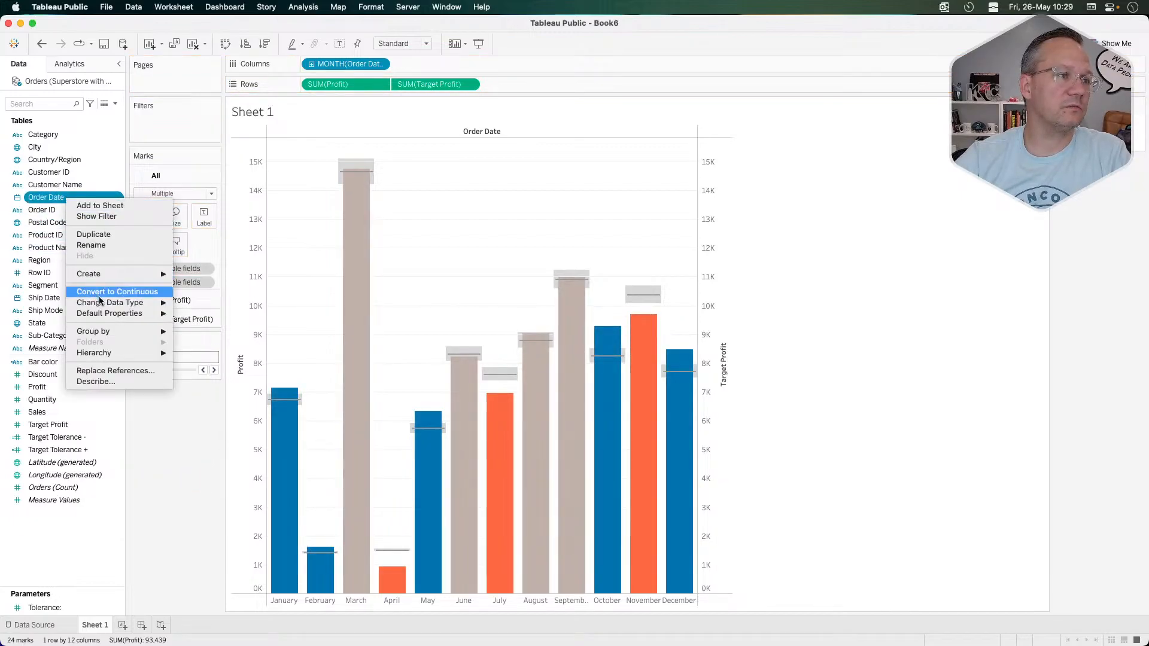
mouse_move(110, 275)
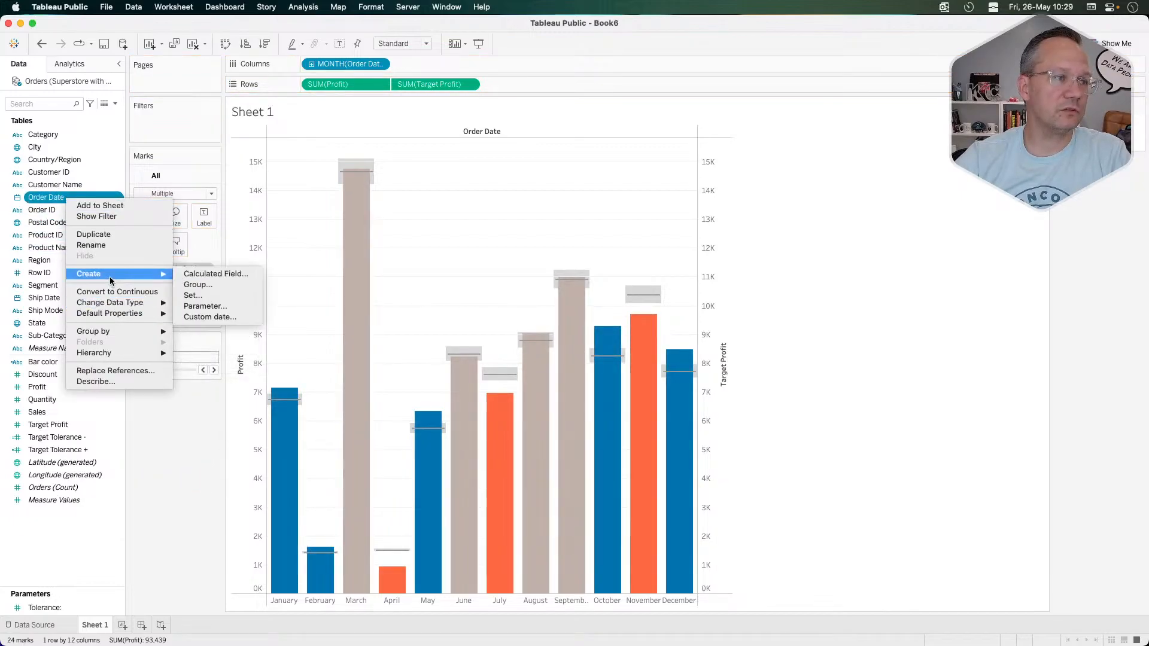
click(209, 317)
key(super+a)
text(Order Mo)
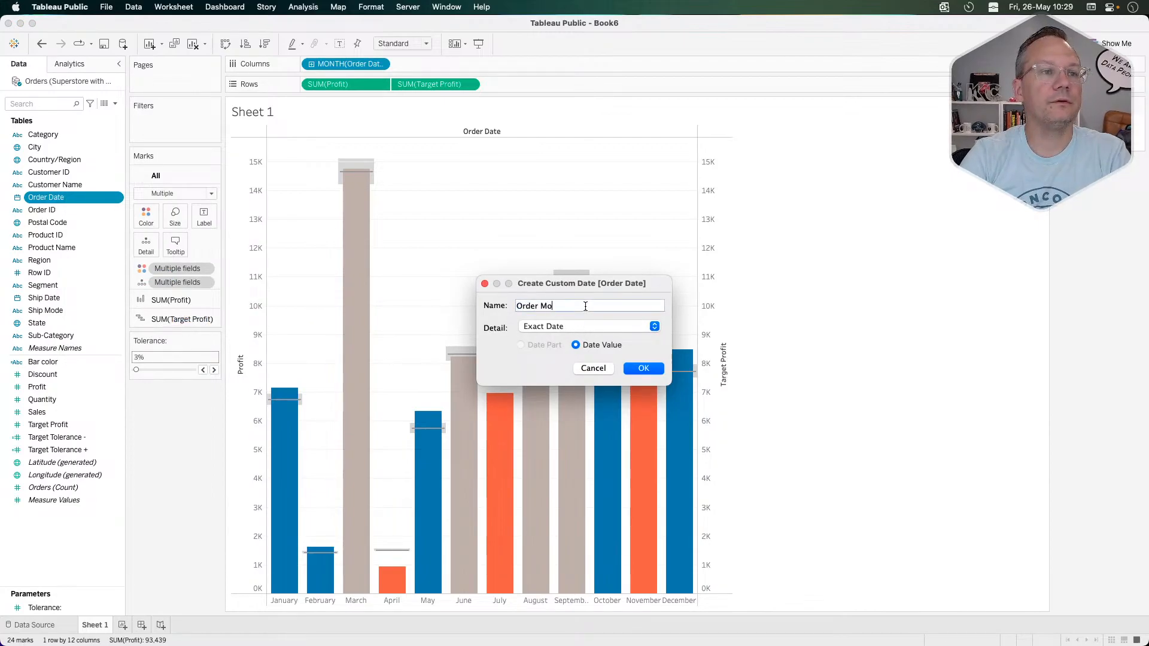
click(592, 326)
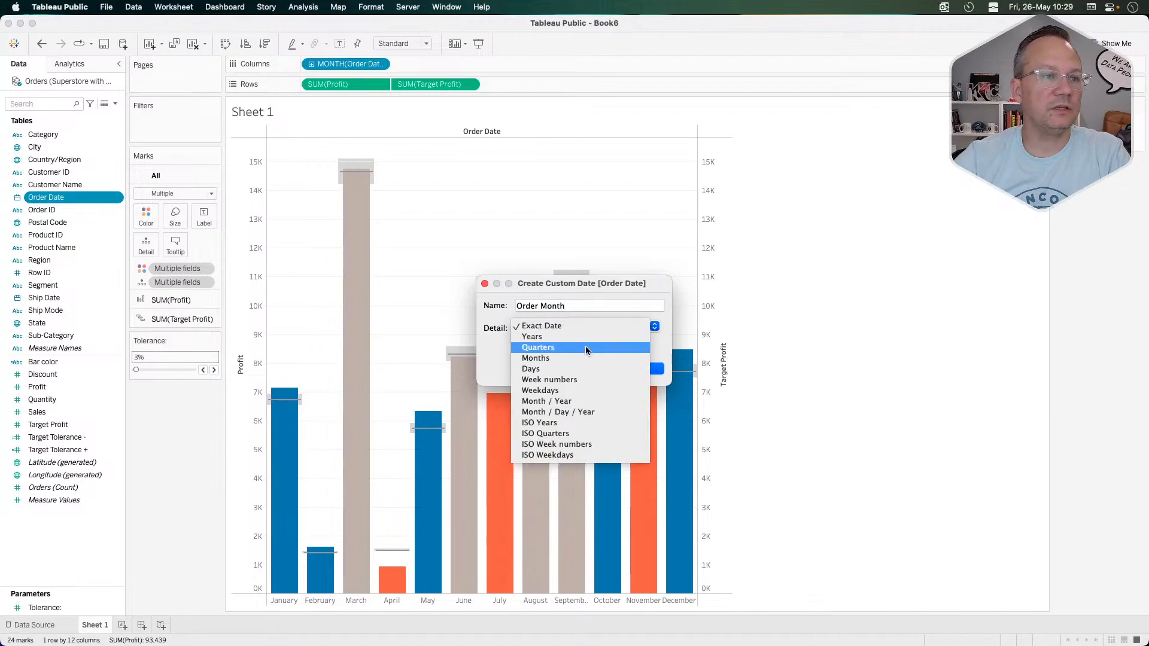
click(567, 360)
click(536, 345)
click(590, 346)
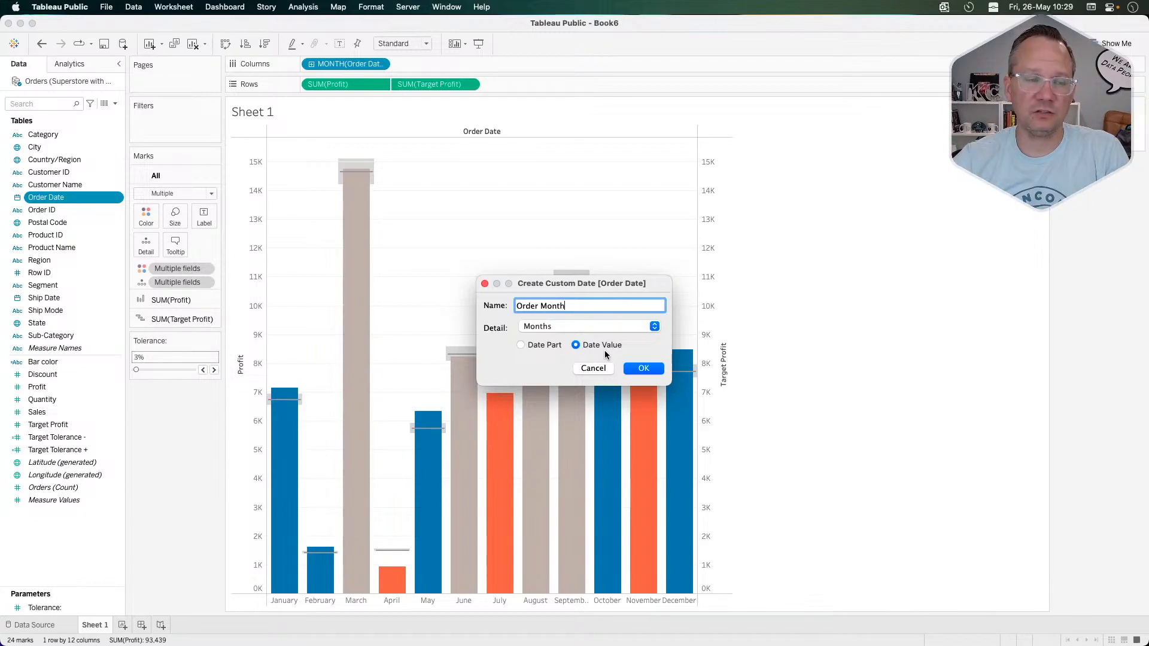
click(639, 368)
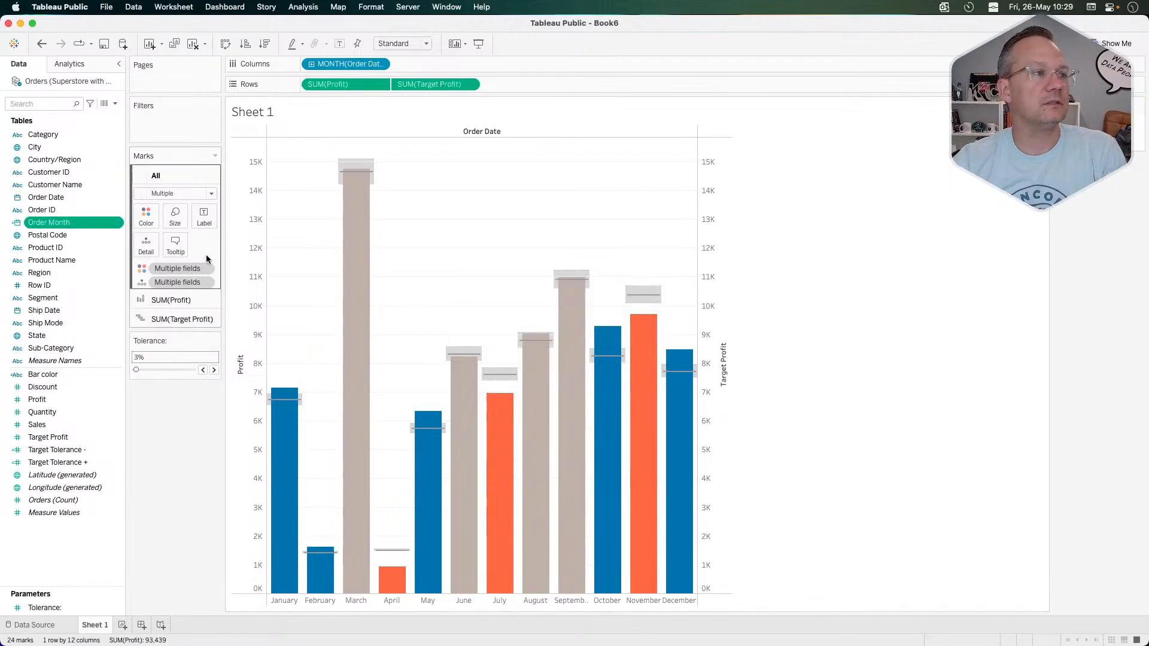
Add Order Month to Detail for all marks and replace the whole tooltip text with the Order Month field.
drag(76, 226, 147, 247)
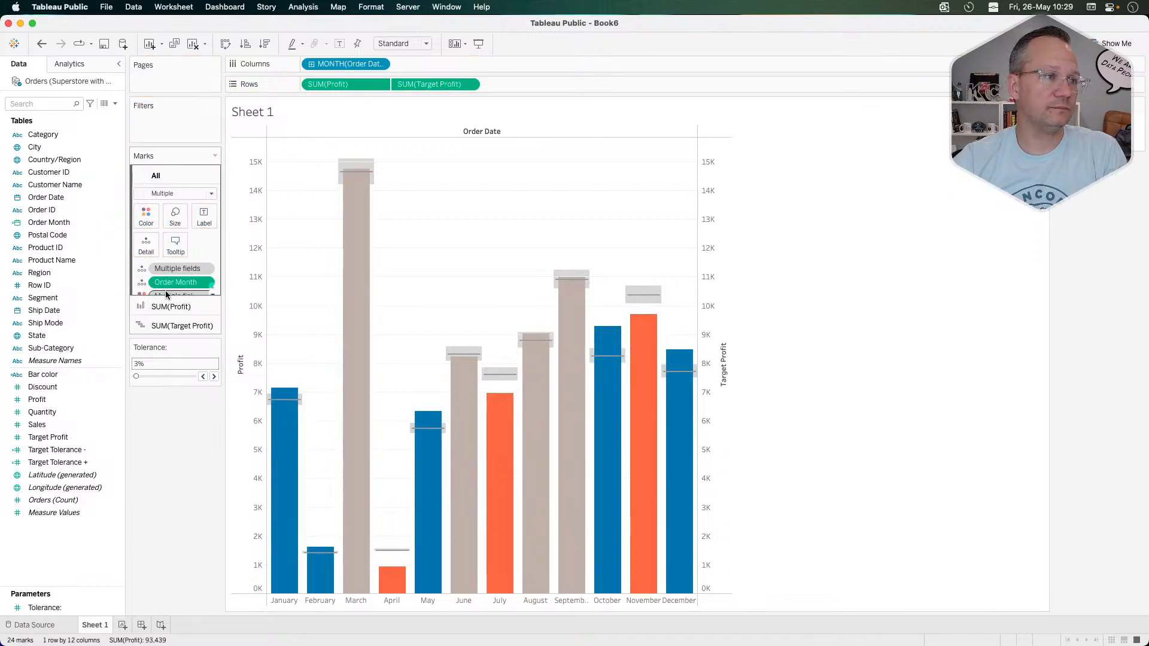
mouse_move(290, 415)
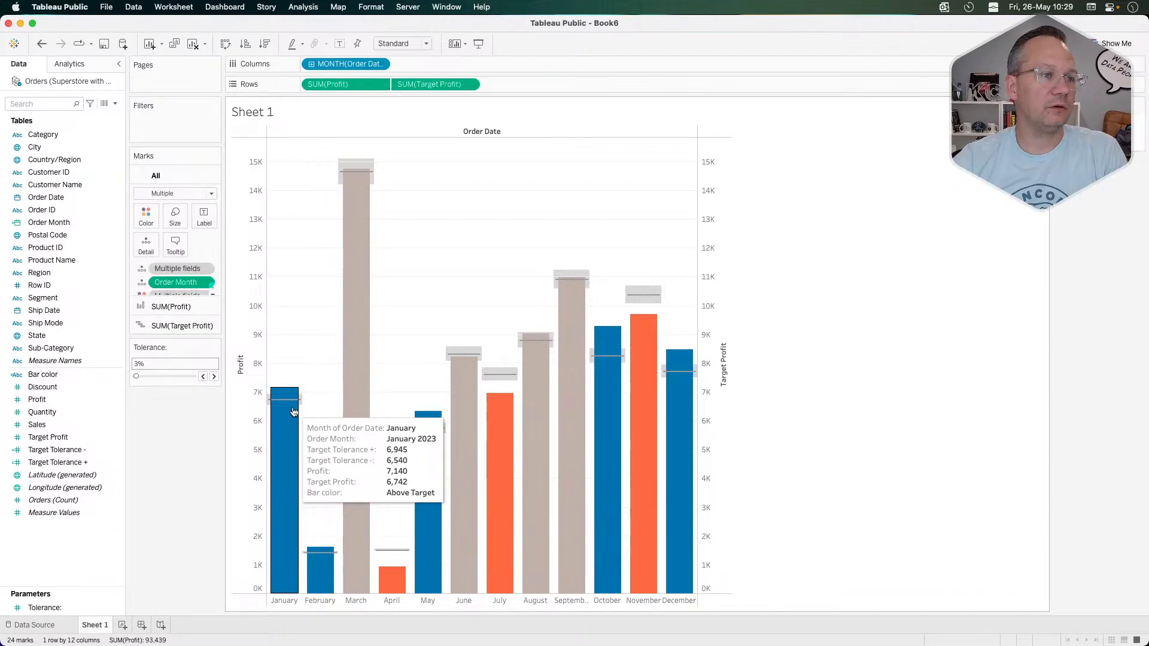
click(175, 244)
drag(549, 411, 377, 300)
click(683, 290)
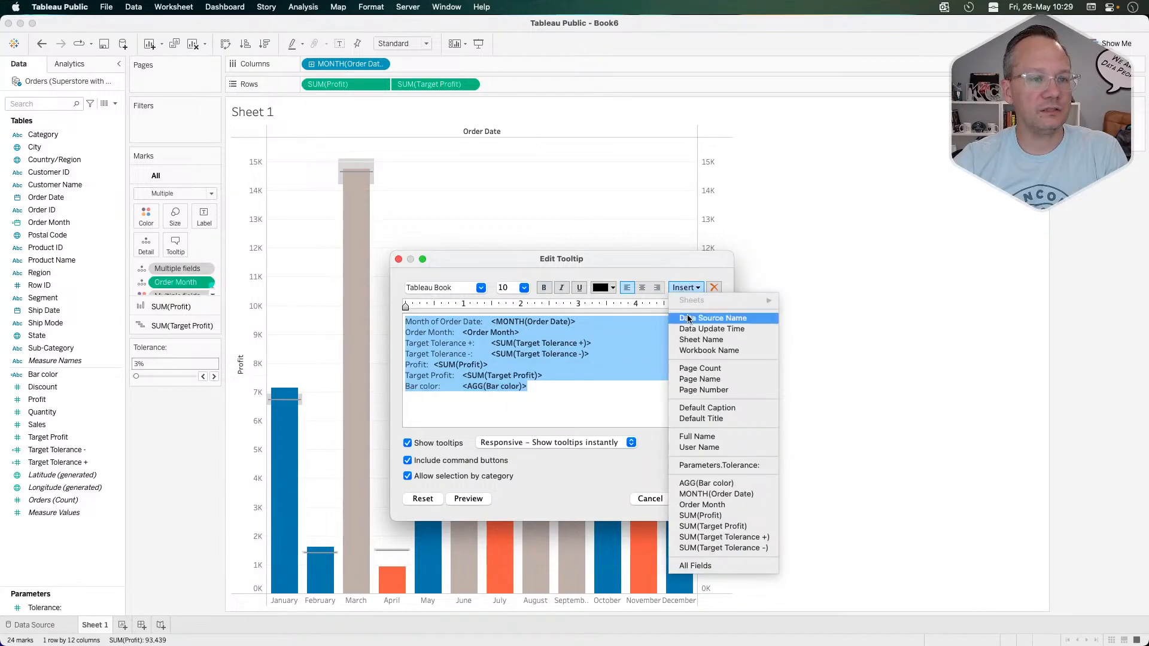
click(741, 506)
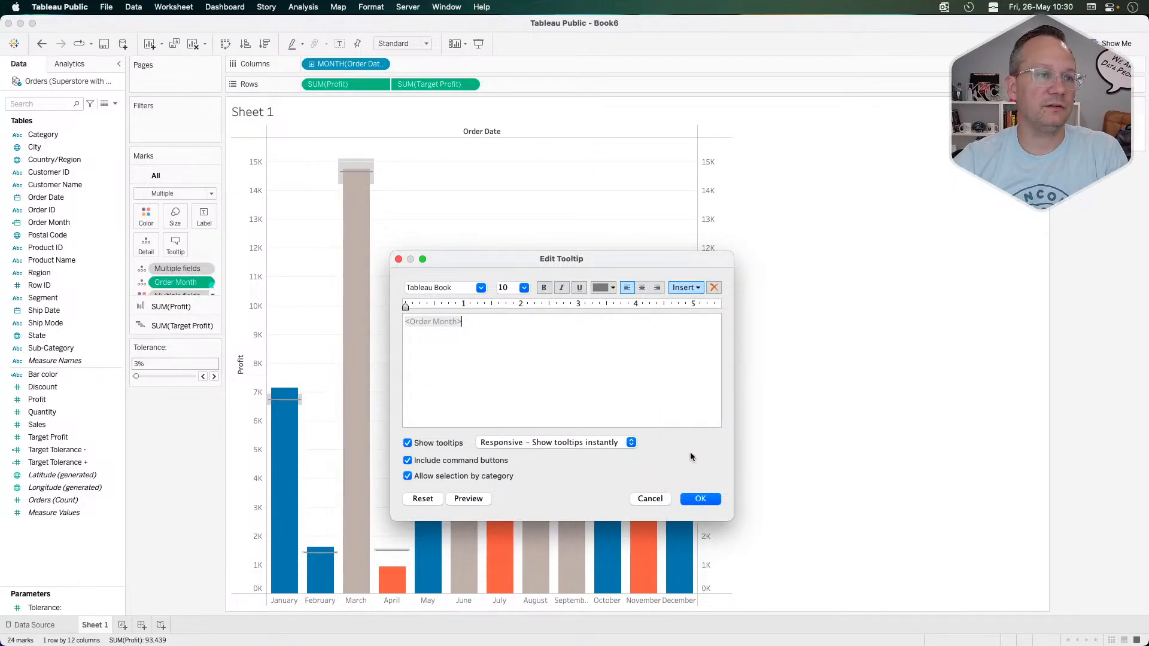
Change the font colour of the Order Month field in the tooltip to dark grey.
click(605, 288)
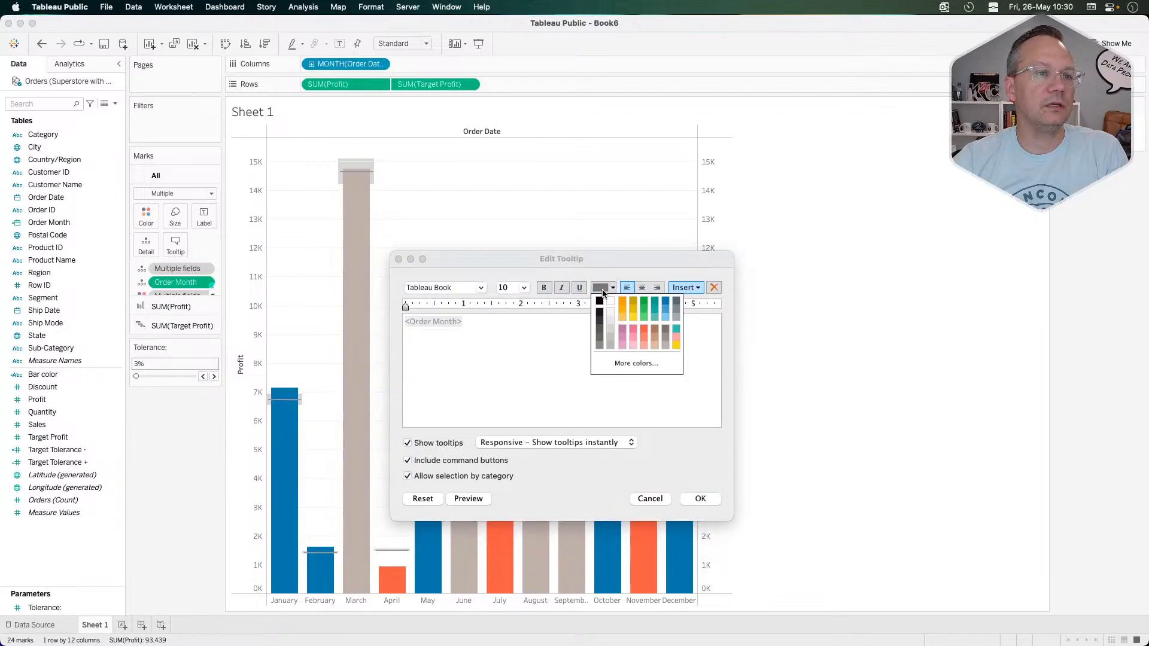
click(601, 312)
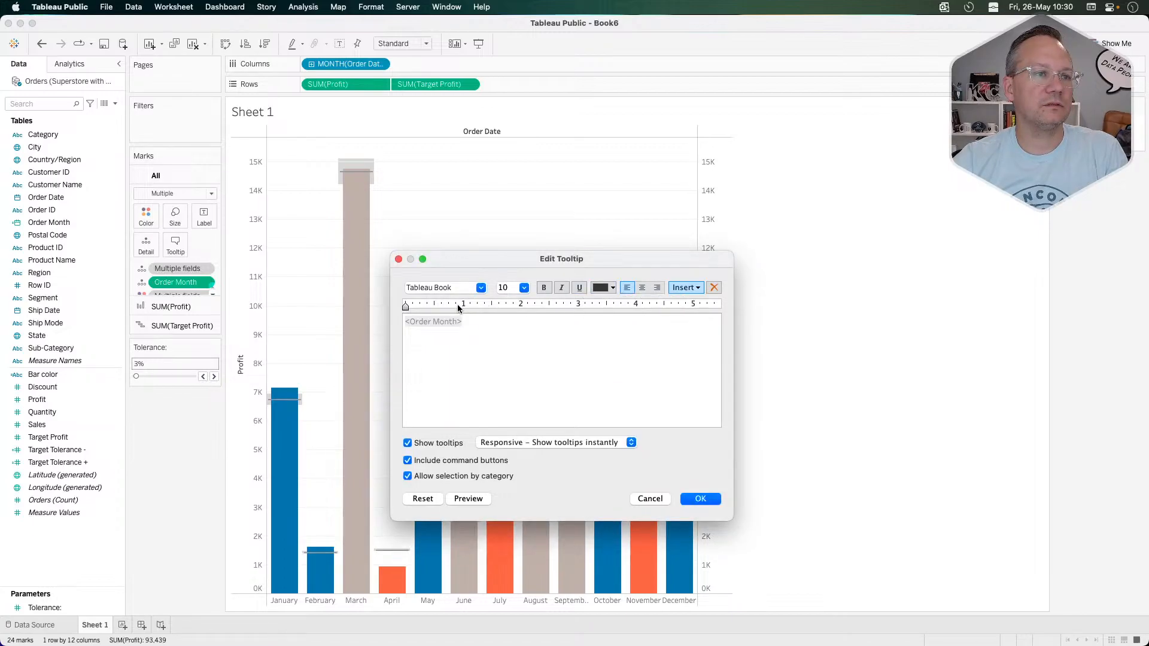
double_click(434, 322)
click(600, 288)
click(600, 324)
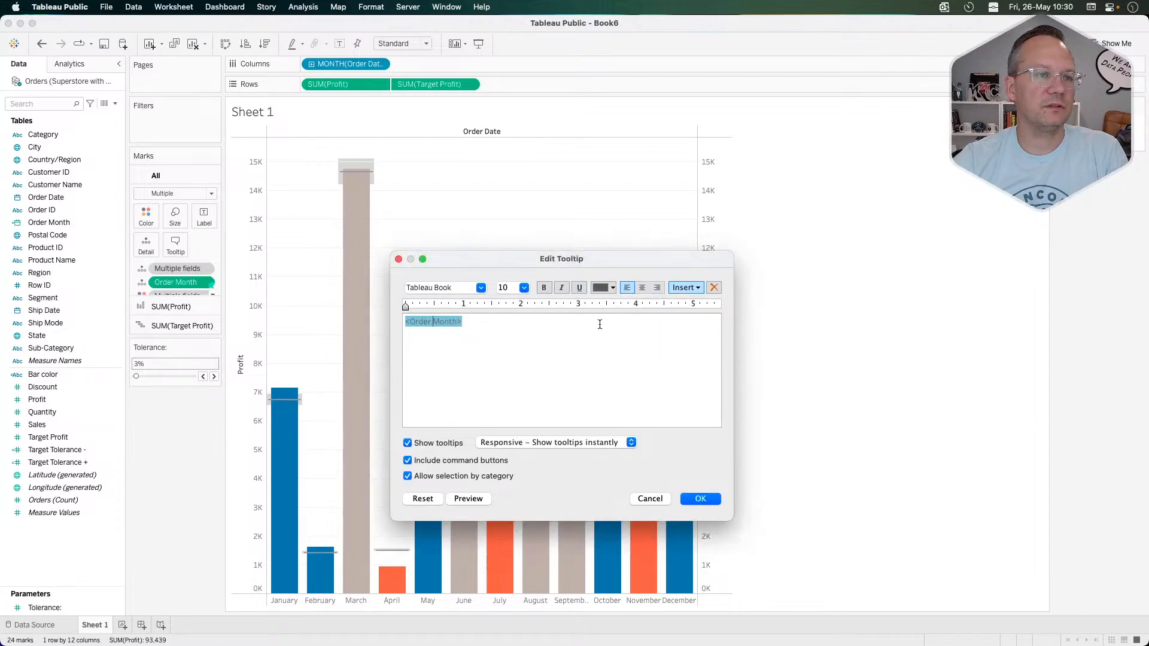
click(611, 289)
click(601, 320)
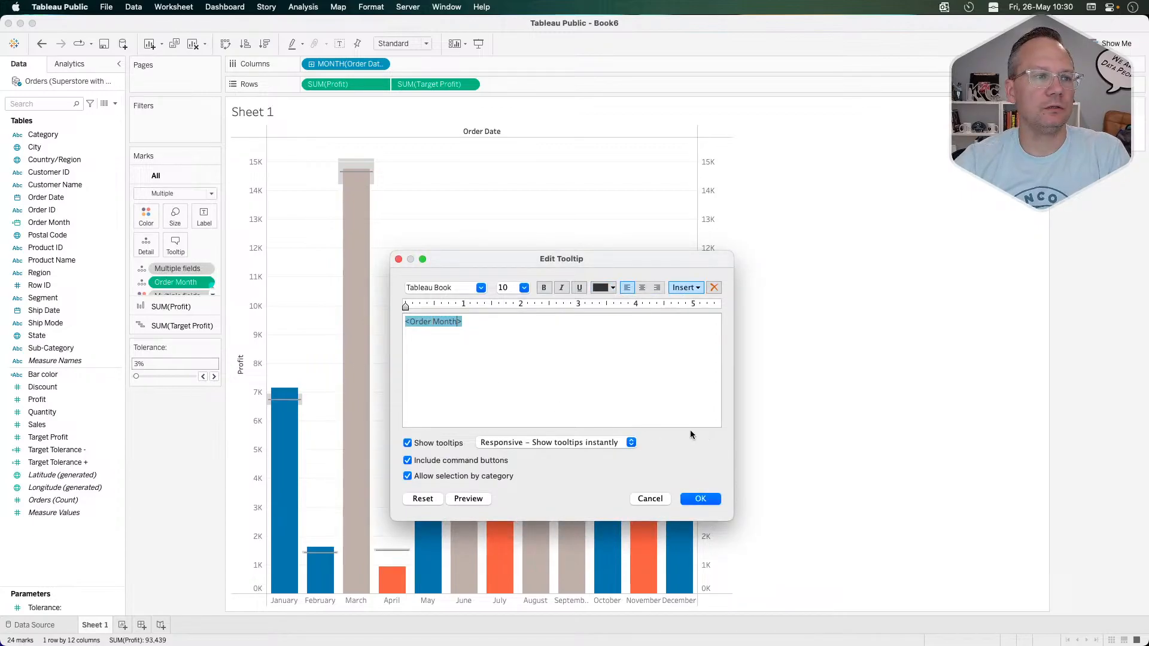
click(468, 327)
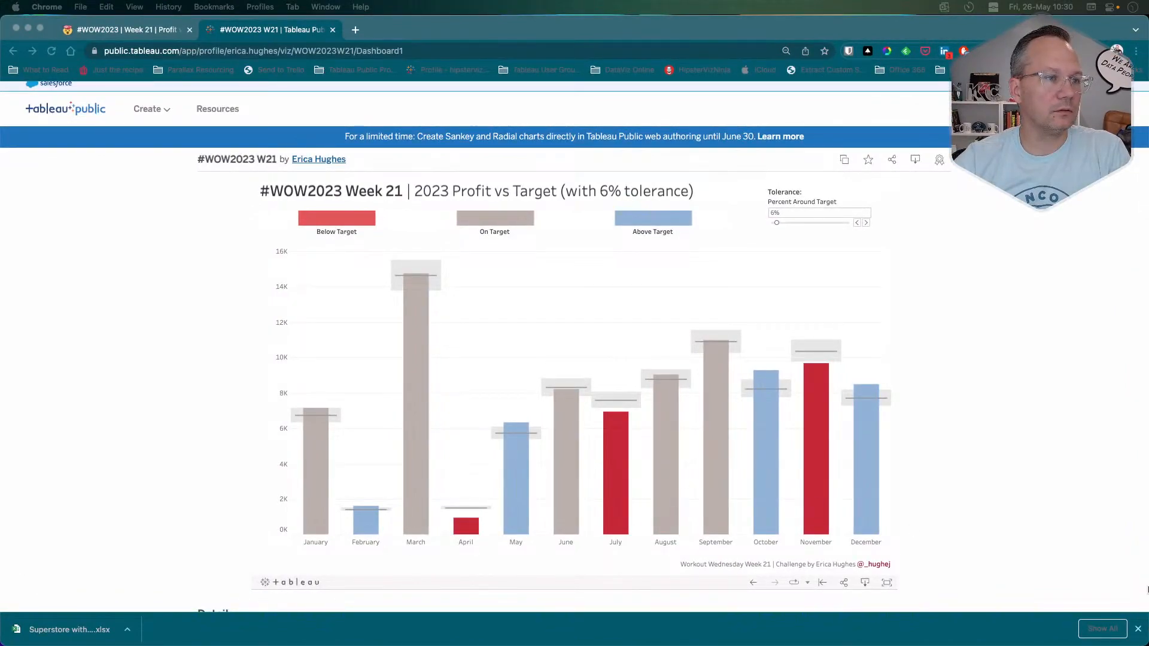
Switch to Chrome to check the January bar's tooltip in the reference dashboard, and return to Tableau Public.
click(188, 513)
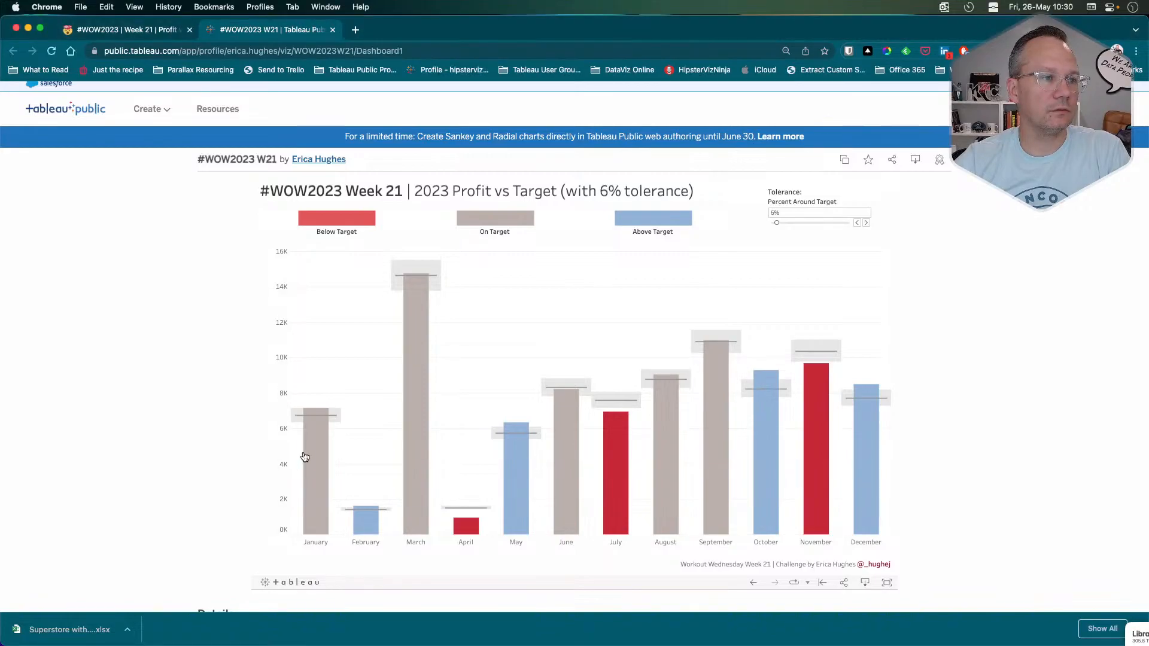
mouse_move(338, 418)
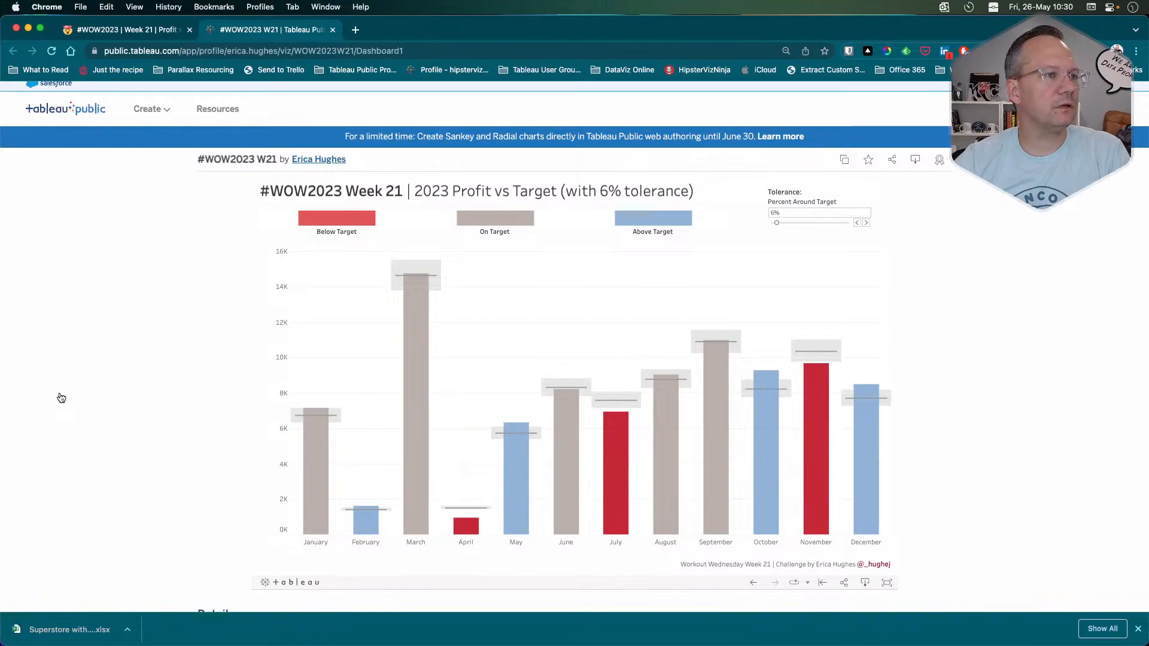
key(super+Tab)
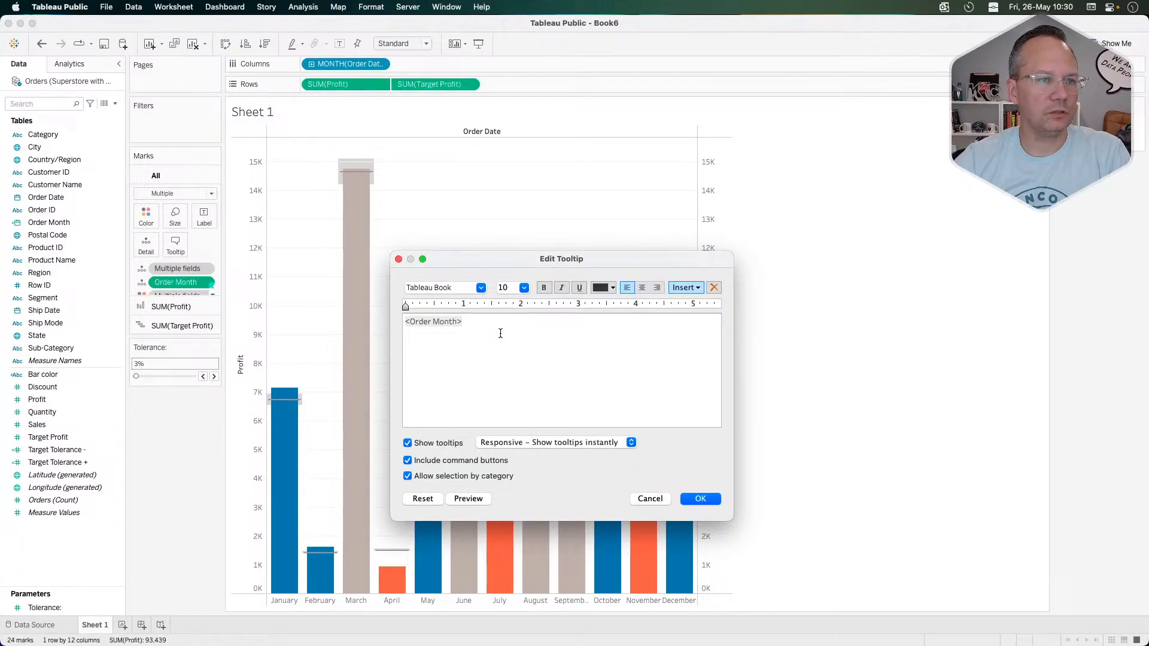
Add a tooltip line at font size 12 with the label "Profit:" followed by the SUM(Profit) field in bold.
click(524, 288)
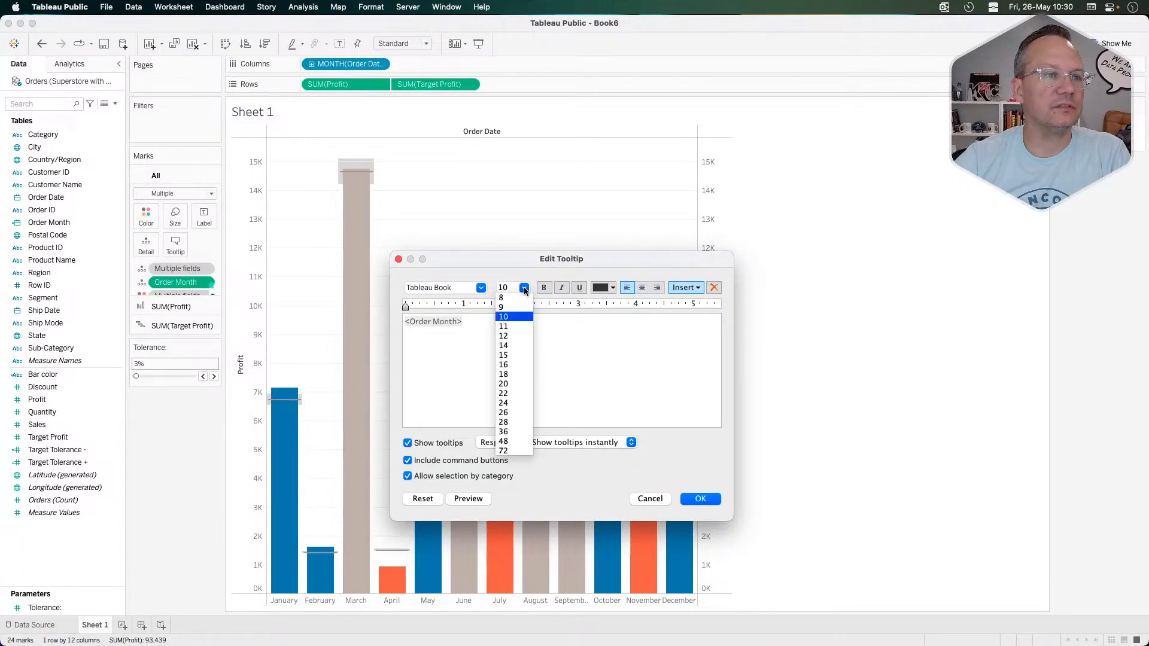
click(519, 336)
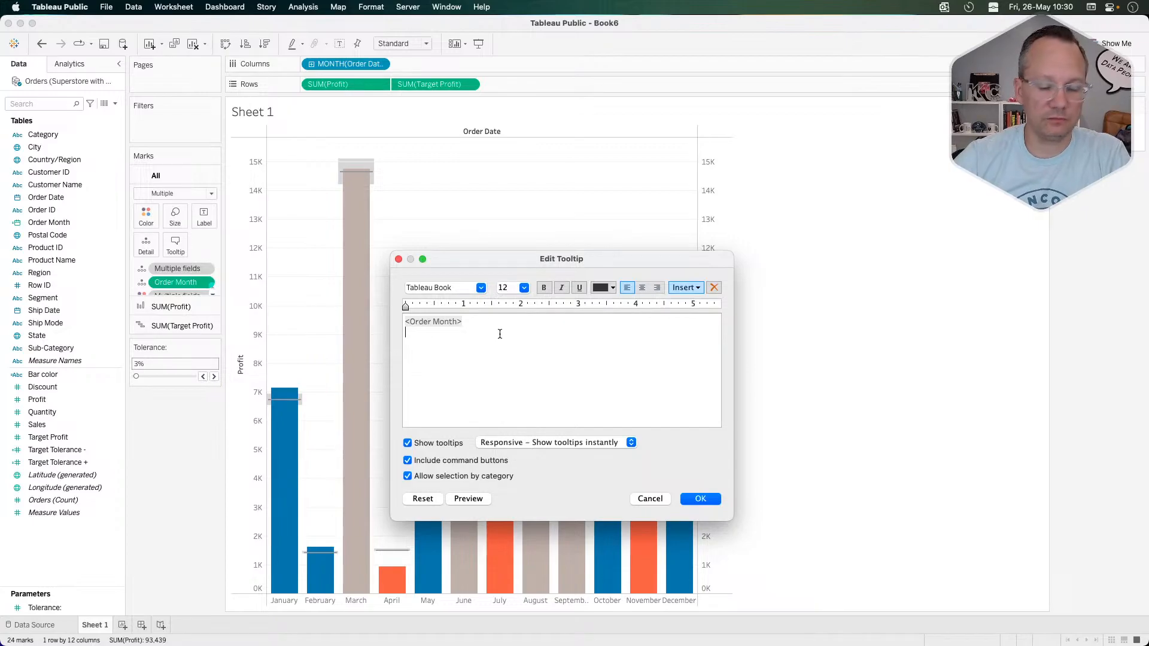
text(PRofit)
key(BackSpace)
key(BackSpace)
key(BackSpace)
key(BackSpace)
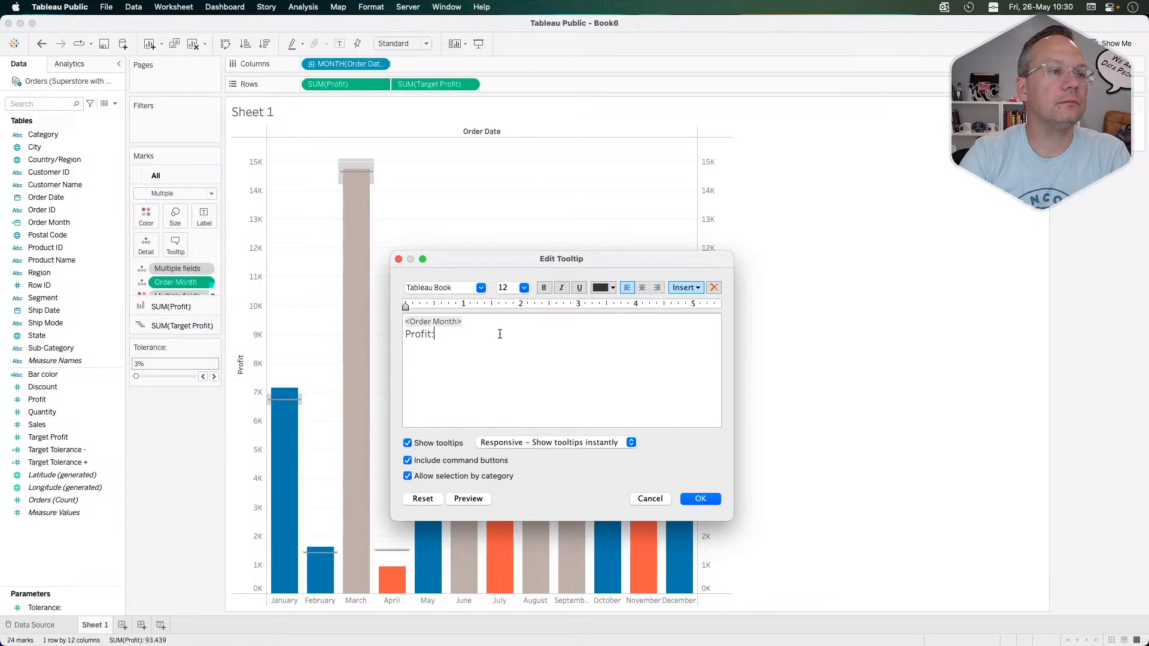
click(544, 288)
click(683, 288)
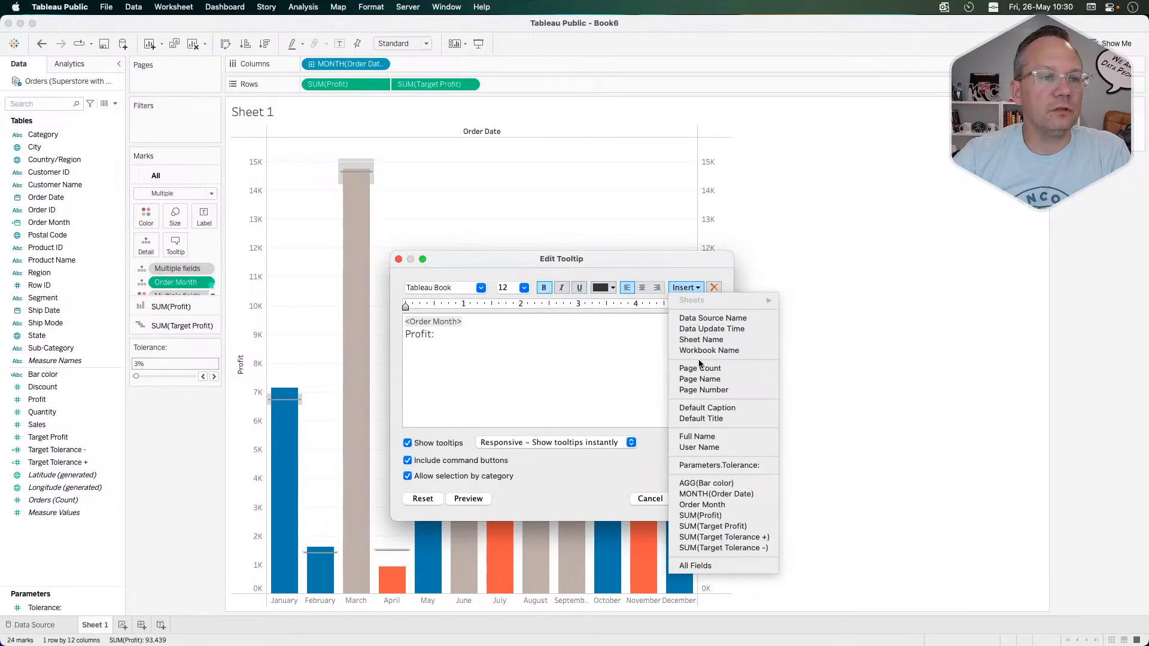
click(726, 518)
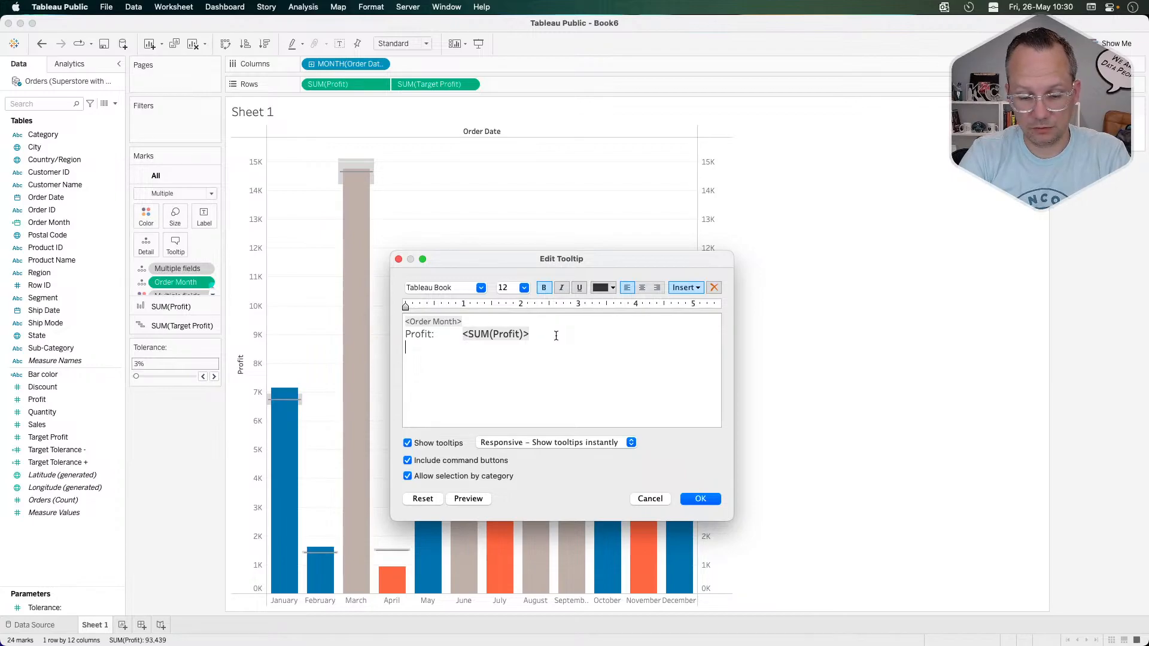
Add a non-bold tooltip line at font size 10 reading "% difference from target (<SUM(Target Profit)>)".
key(Return)
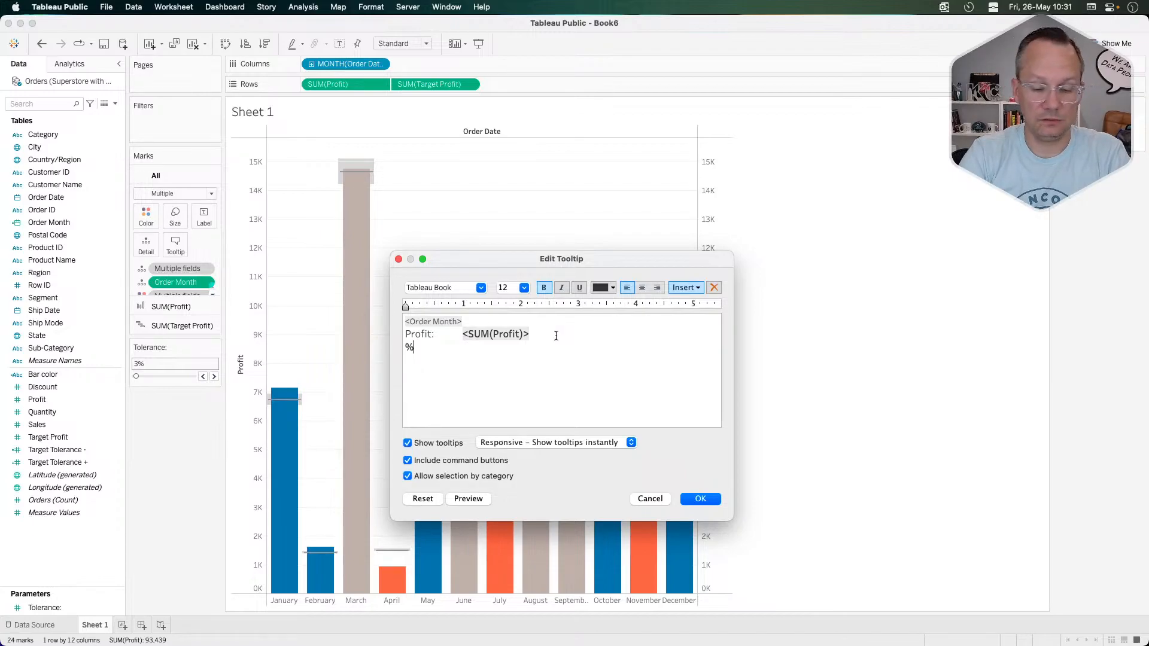
click(523, 288)
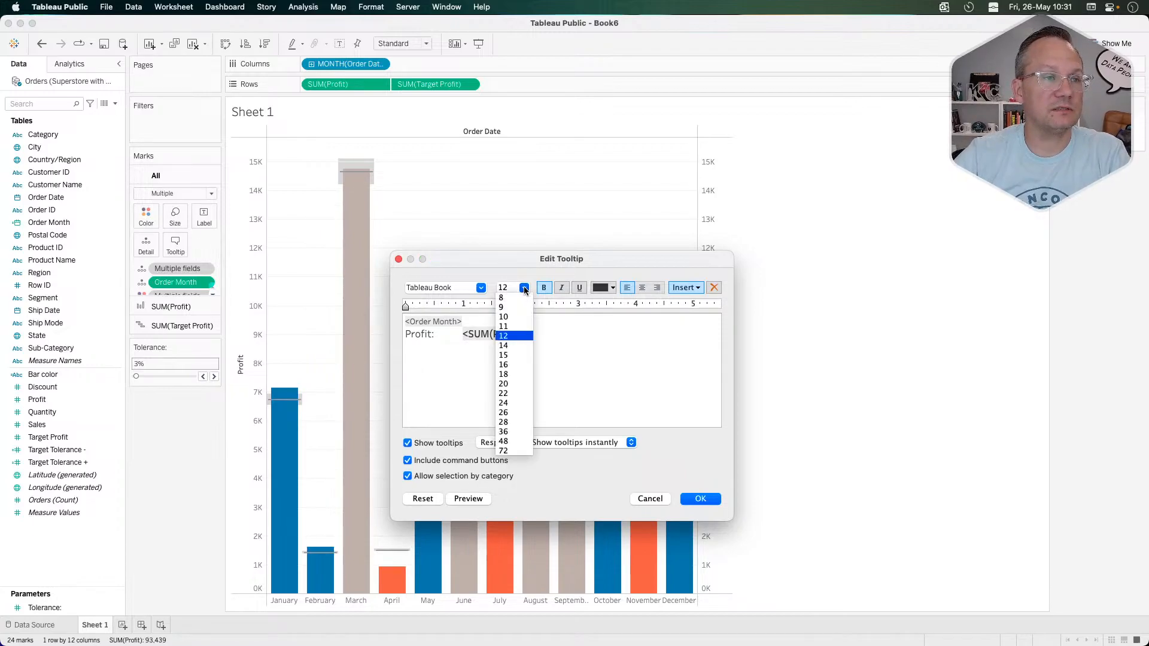
click(514, 318)
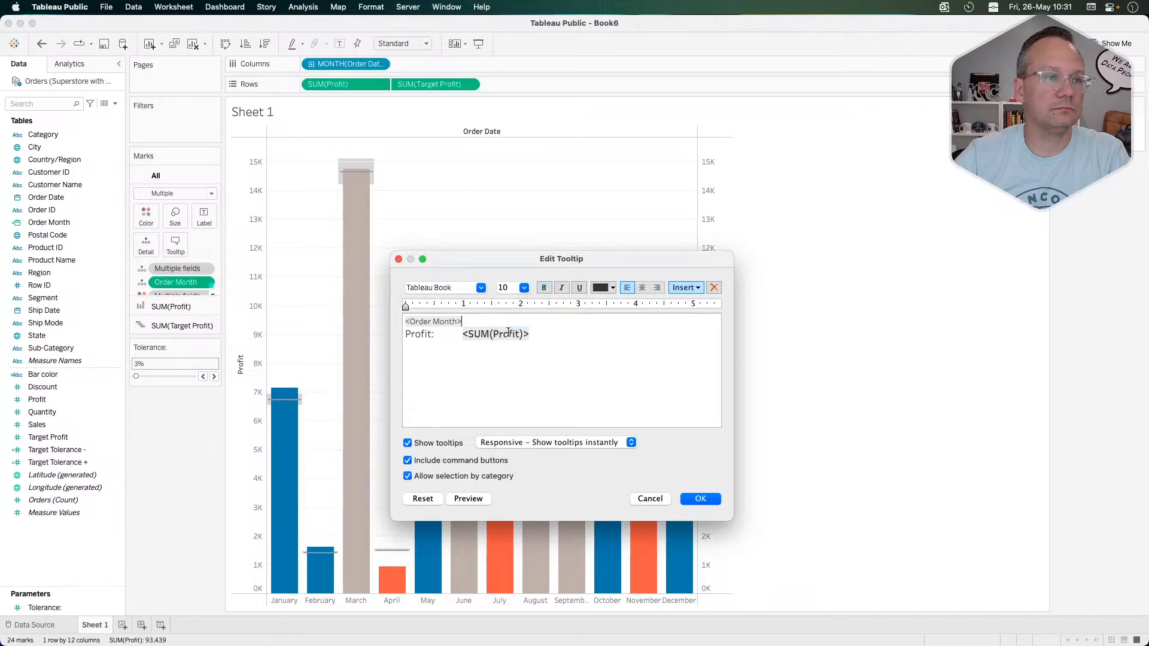
click(482, 350)
click(524, 288)
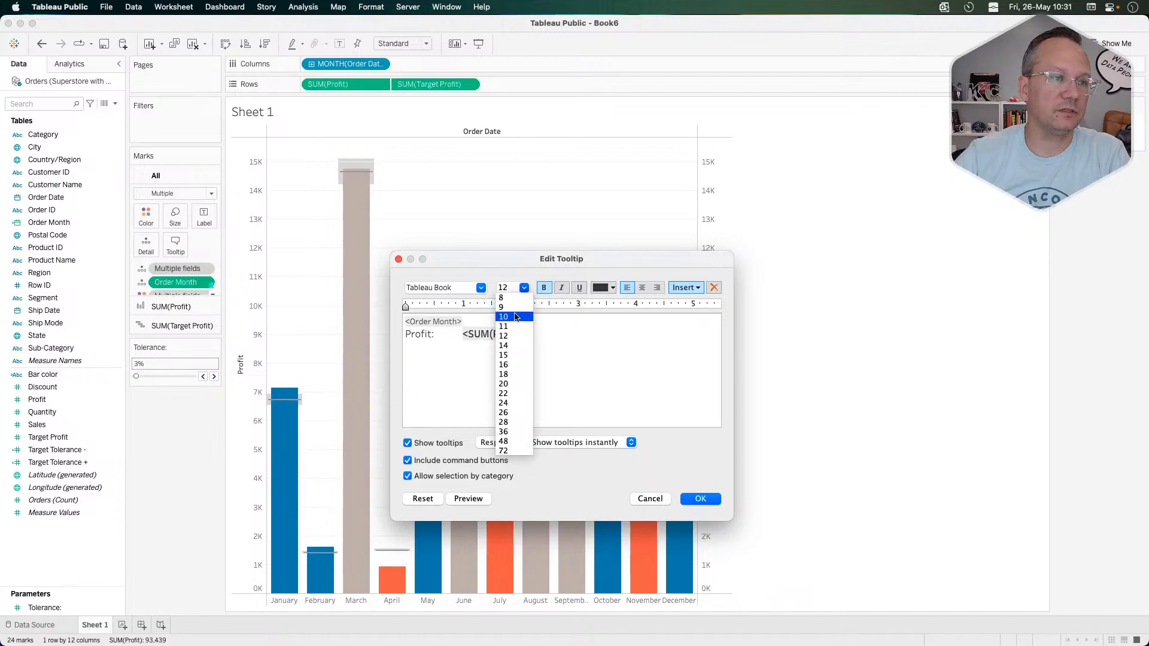
click(514, 317)
click(544, 288)
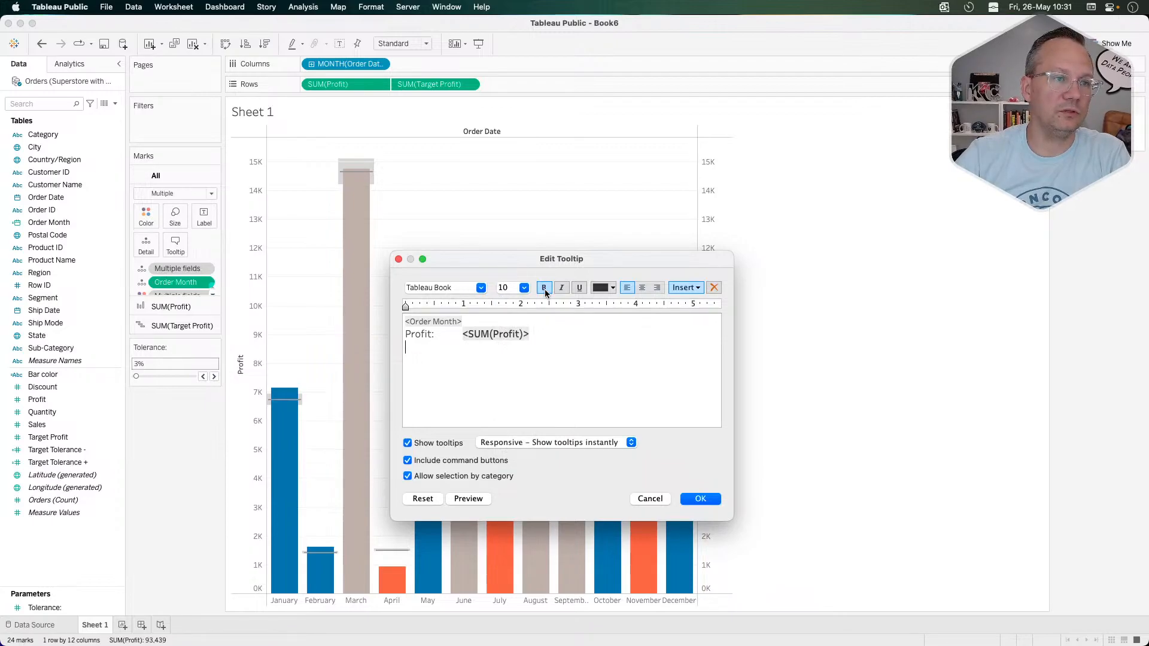
text(% di)
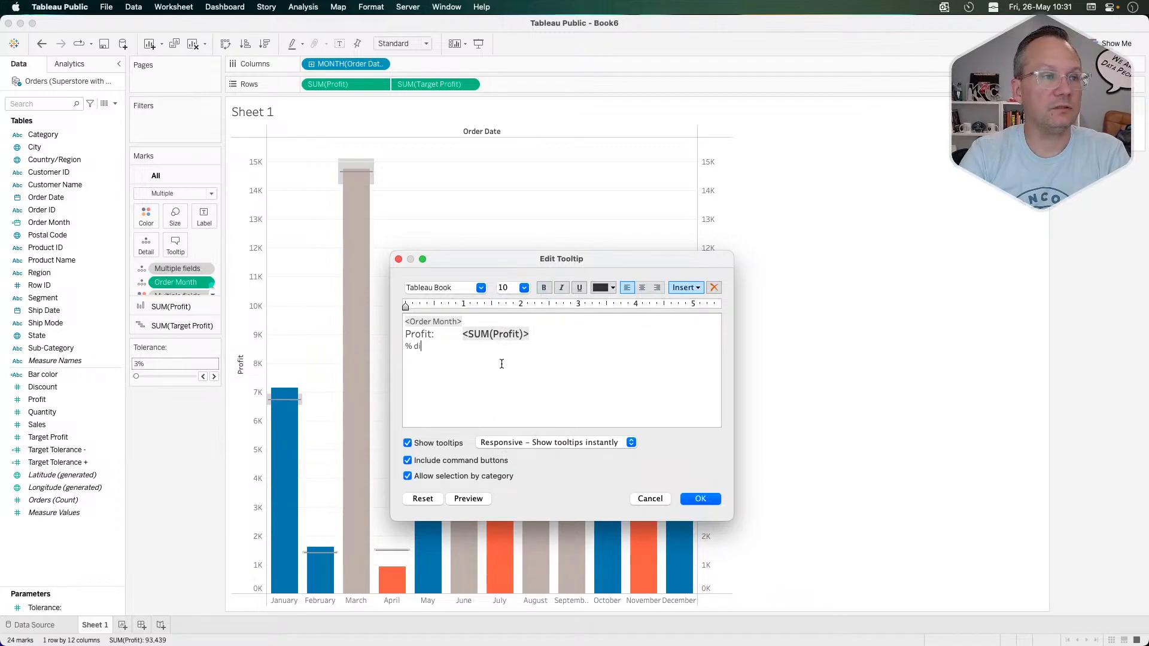
text(fference from target ()
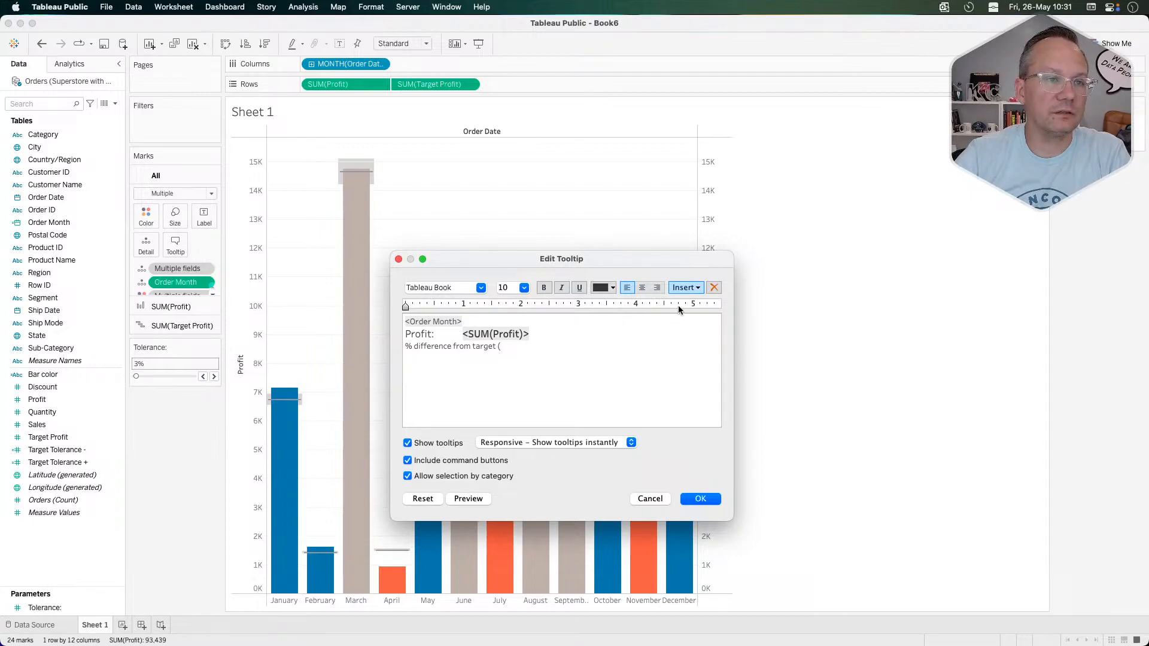
click(683, 288)
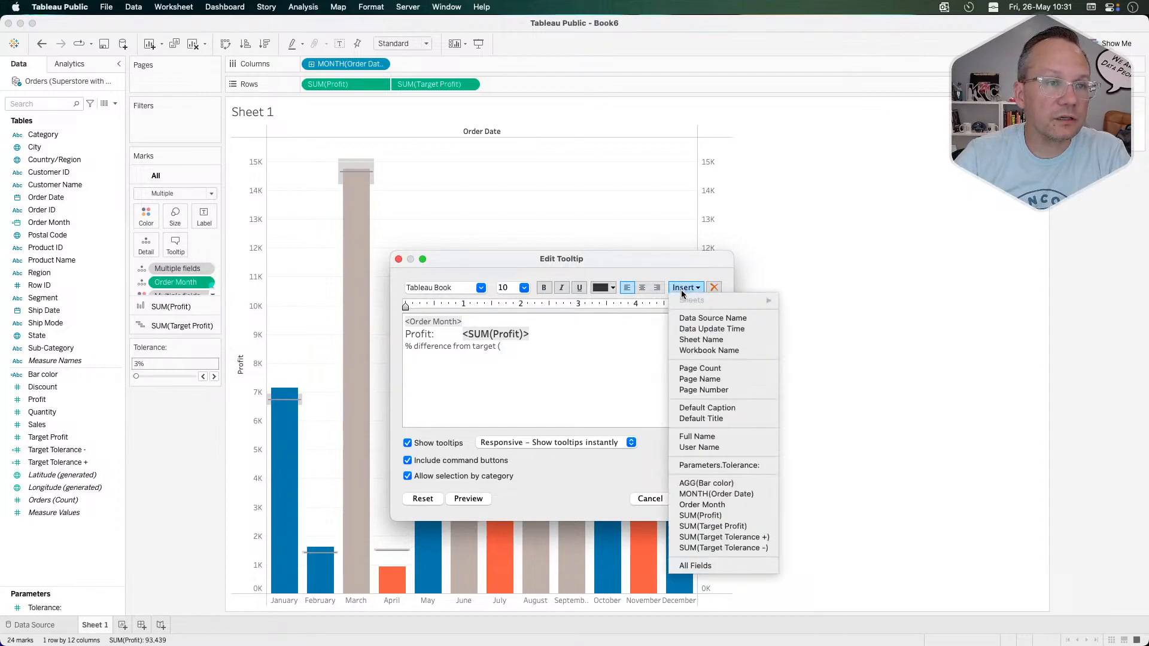
click(756, 526)
text()>))
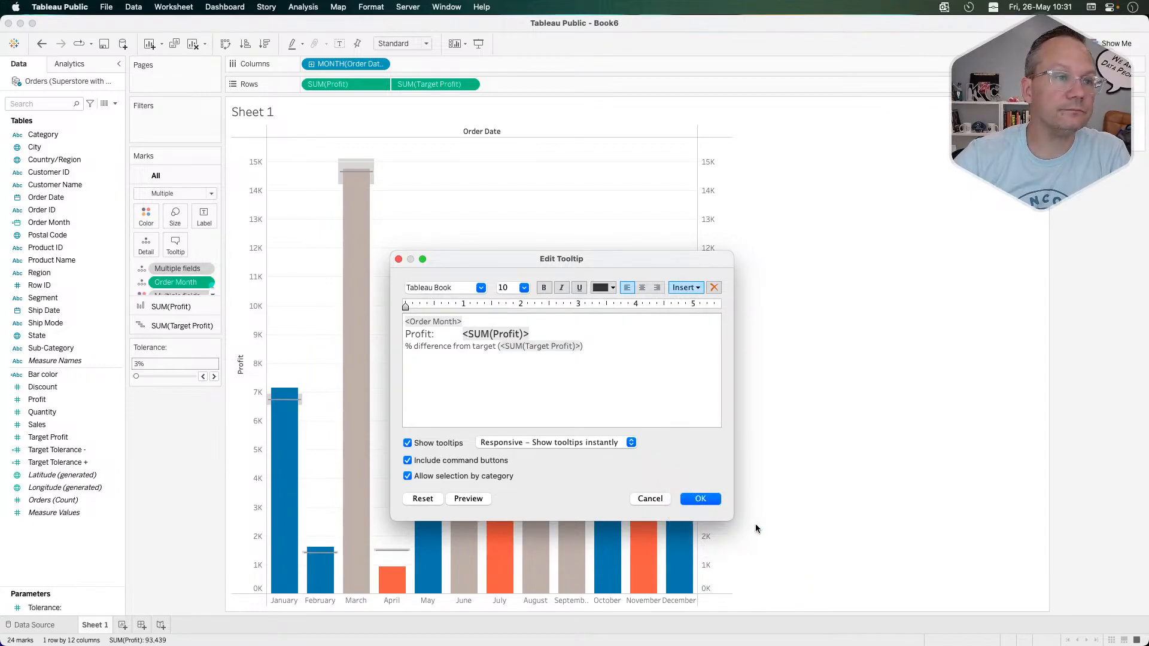
Apply the tooltip edits and check the January bar's tooltip.
click(701, 499)
mouse_move(286, 439)
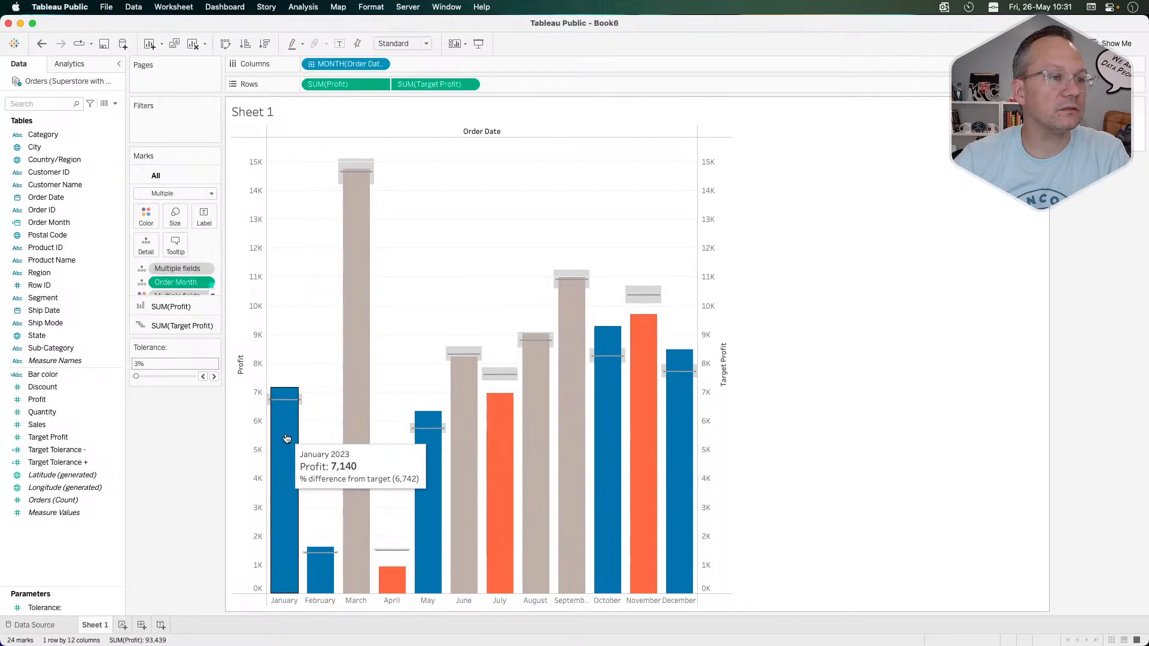
Set the default number format of Profit, Target Profit, Target Tolerance - and Target Tolerance + to Currency (Custom) with 0 decimal places.
click(103, 399)
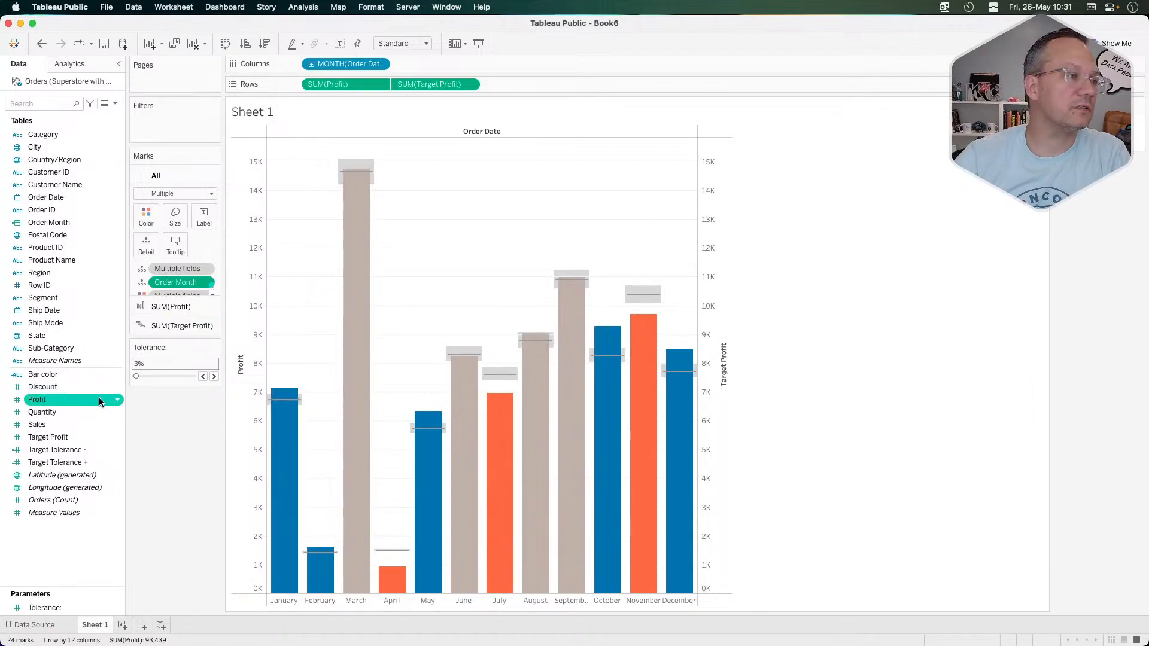
super+click(66, 437)
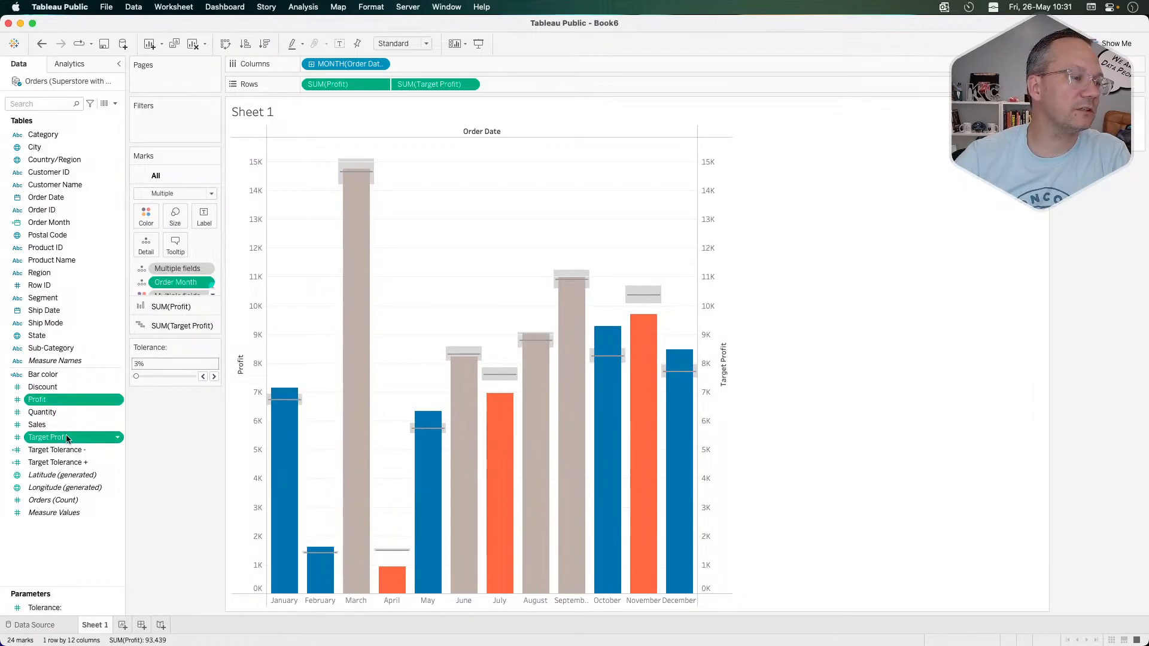
super+click(65, 450)
super+click(66, 462)
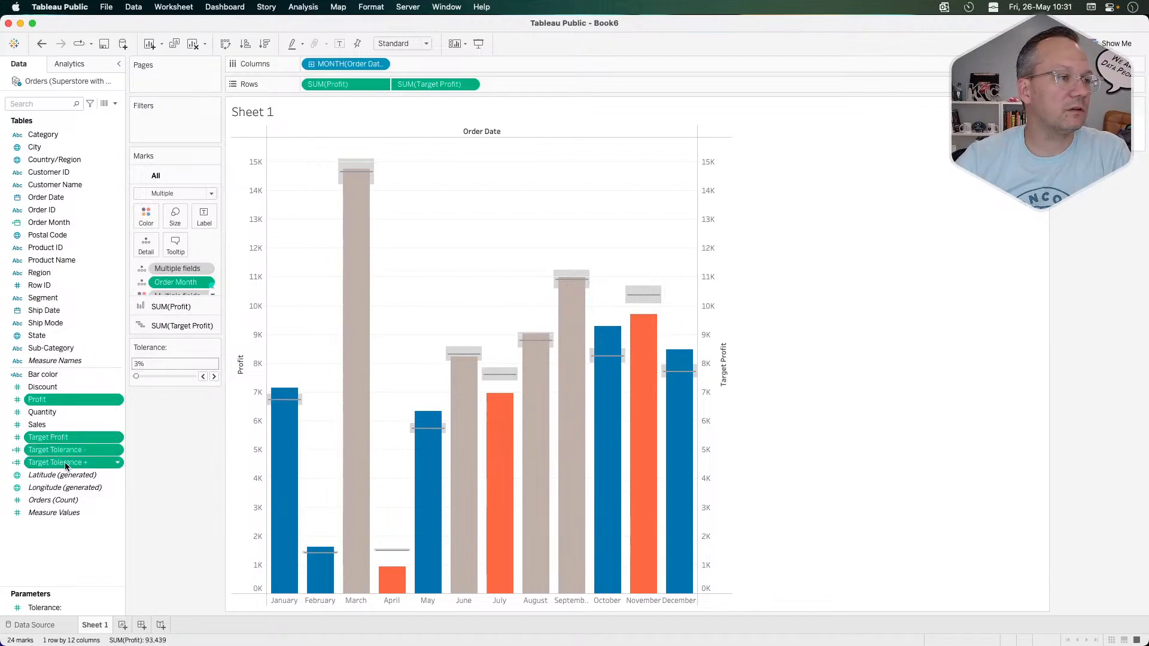
right_click(64, 462)
mouse_move(144, 550)
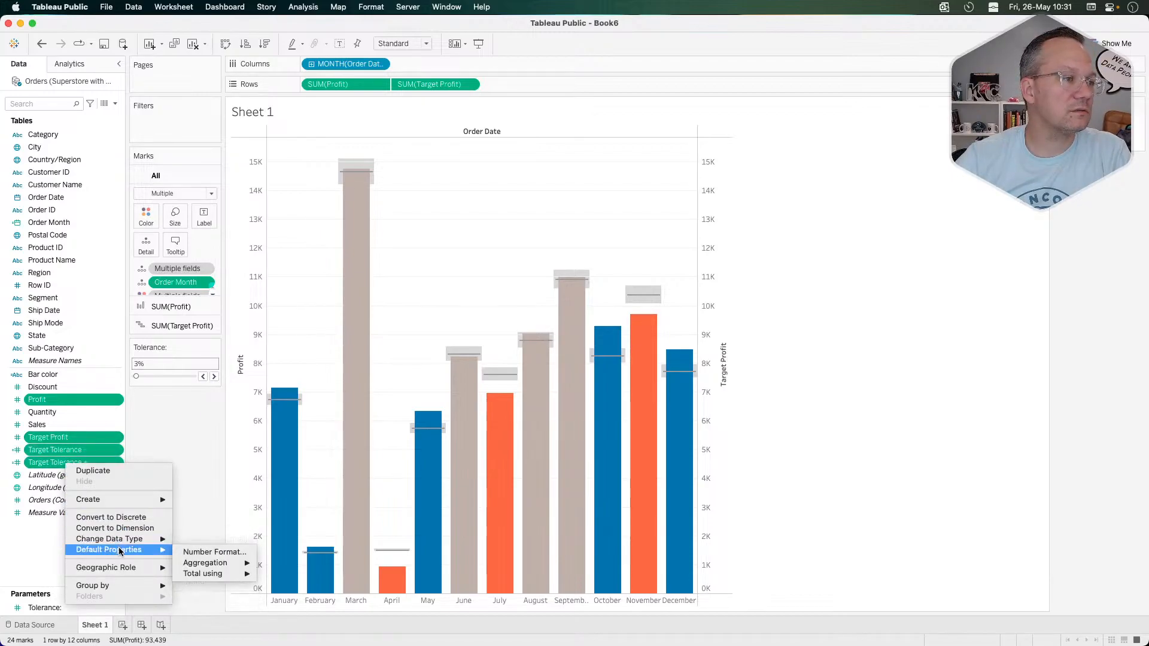
click(224, 553)
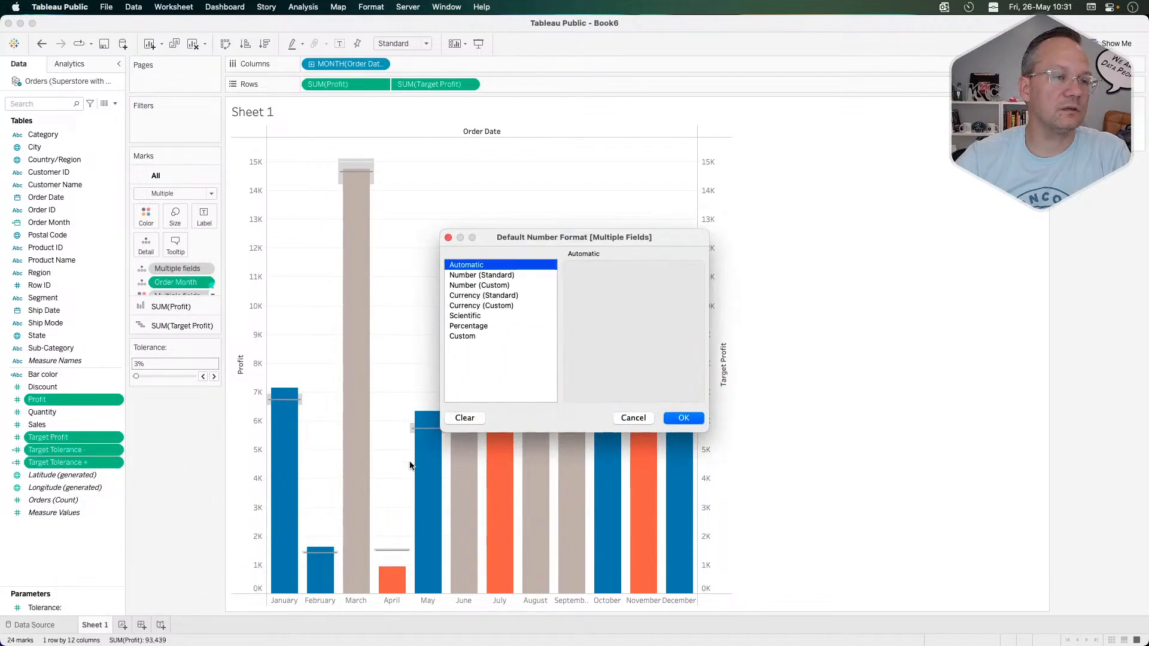
click(501, 306)
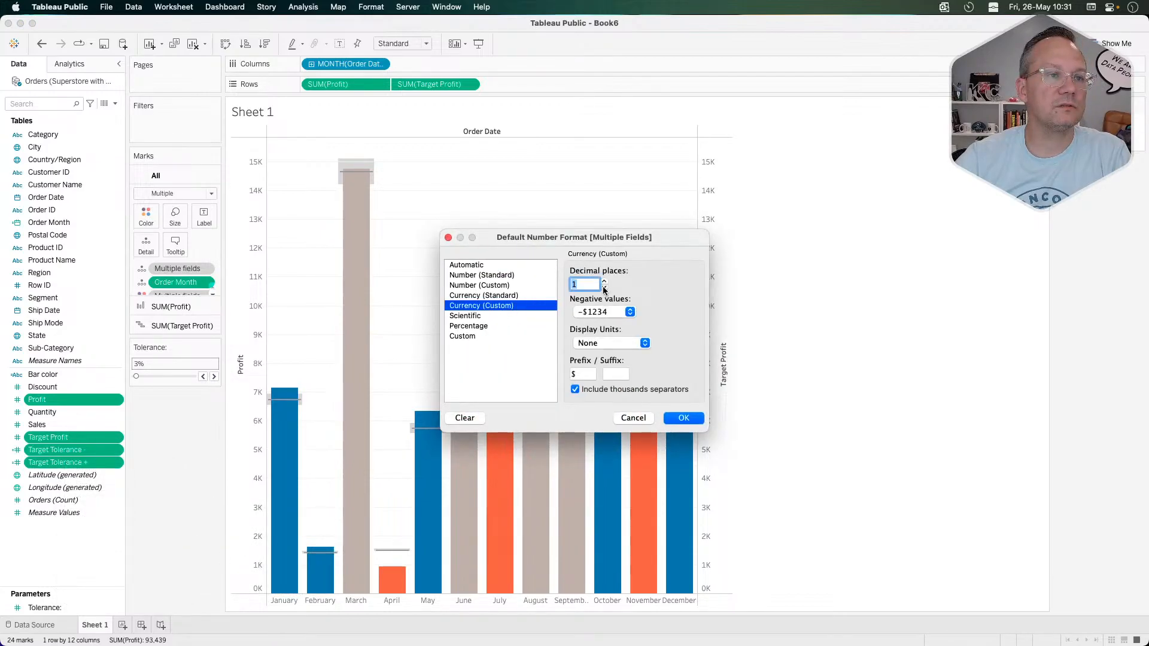
click(682, 418)
mouse_move(306, 403)
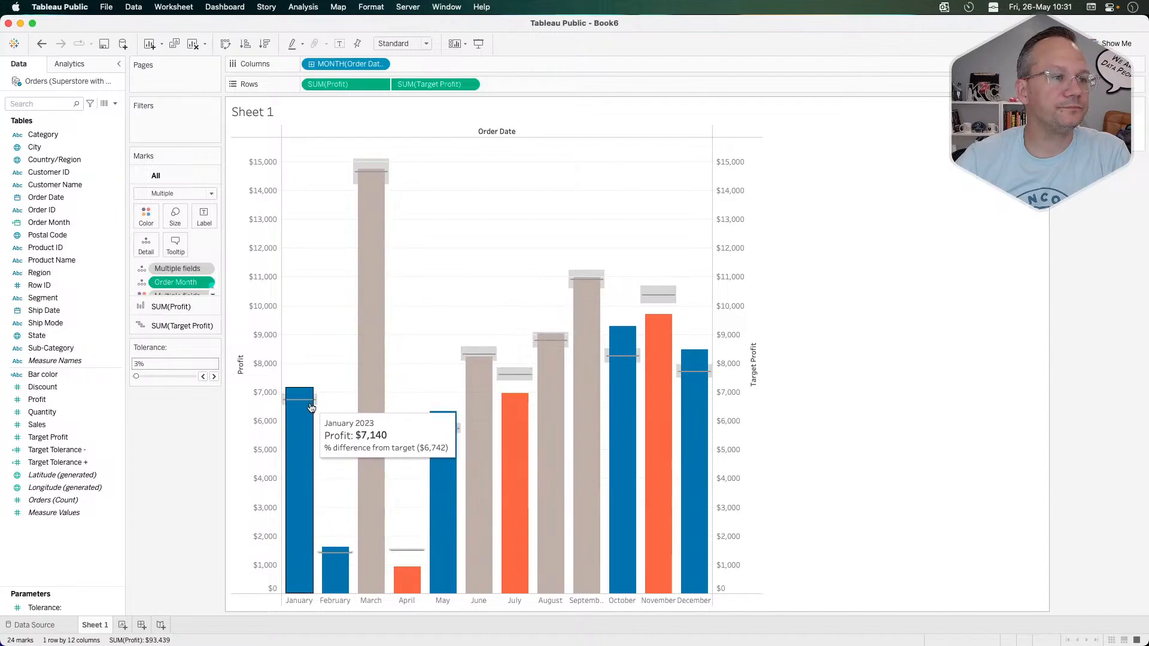
Start a new calculated field with the formula SUM([Target Profit])/SUM([Profit]).
right_click(69, 551)
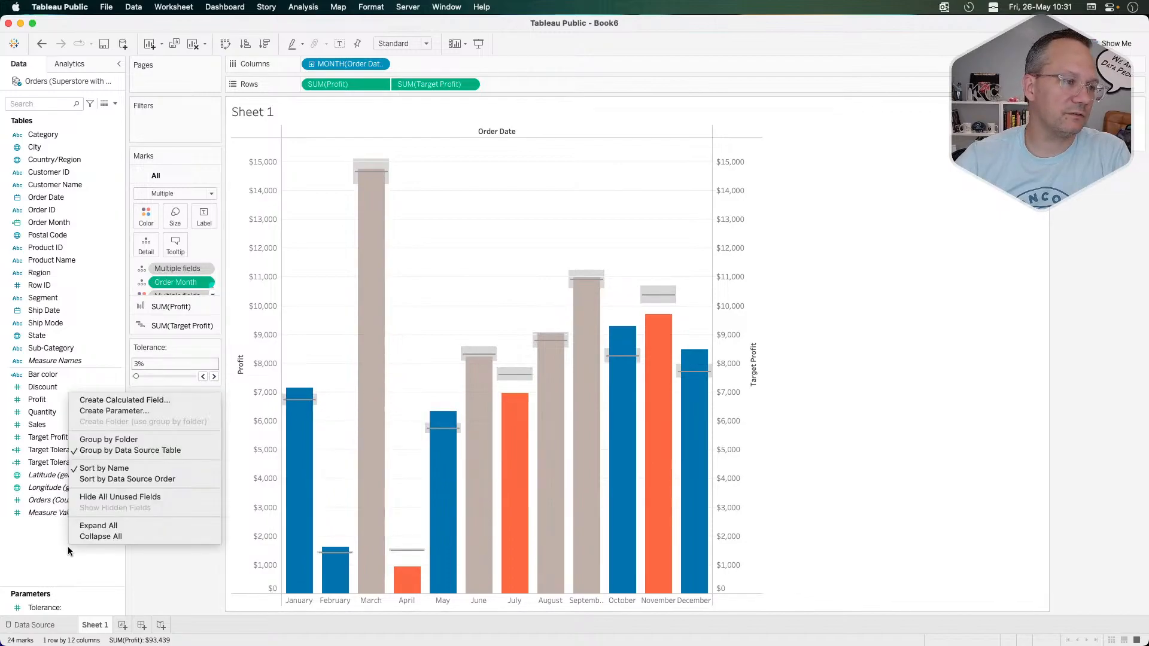
click(124, 400)
click(264, 330)
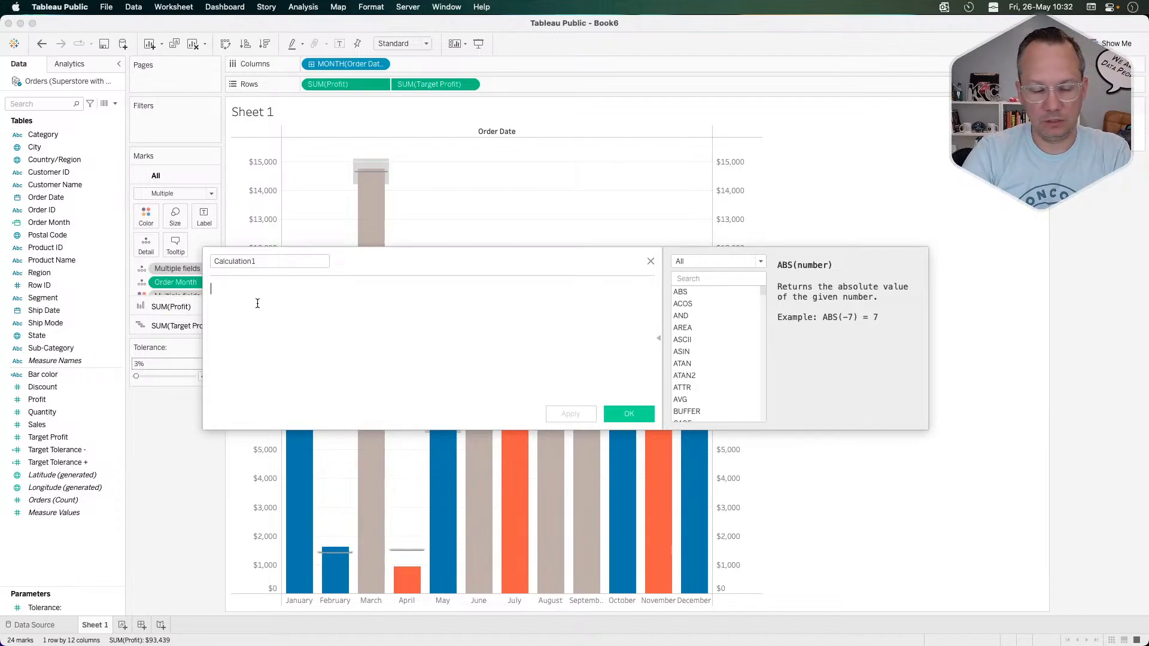
text(sum)
key(Return)
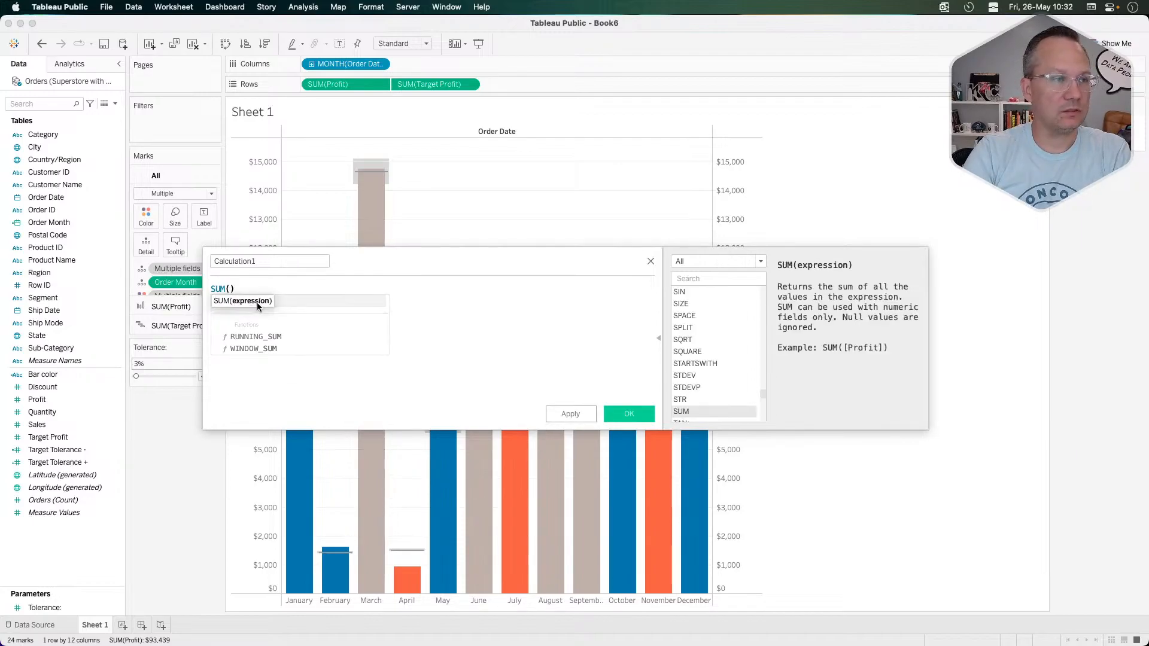
text(proj)
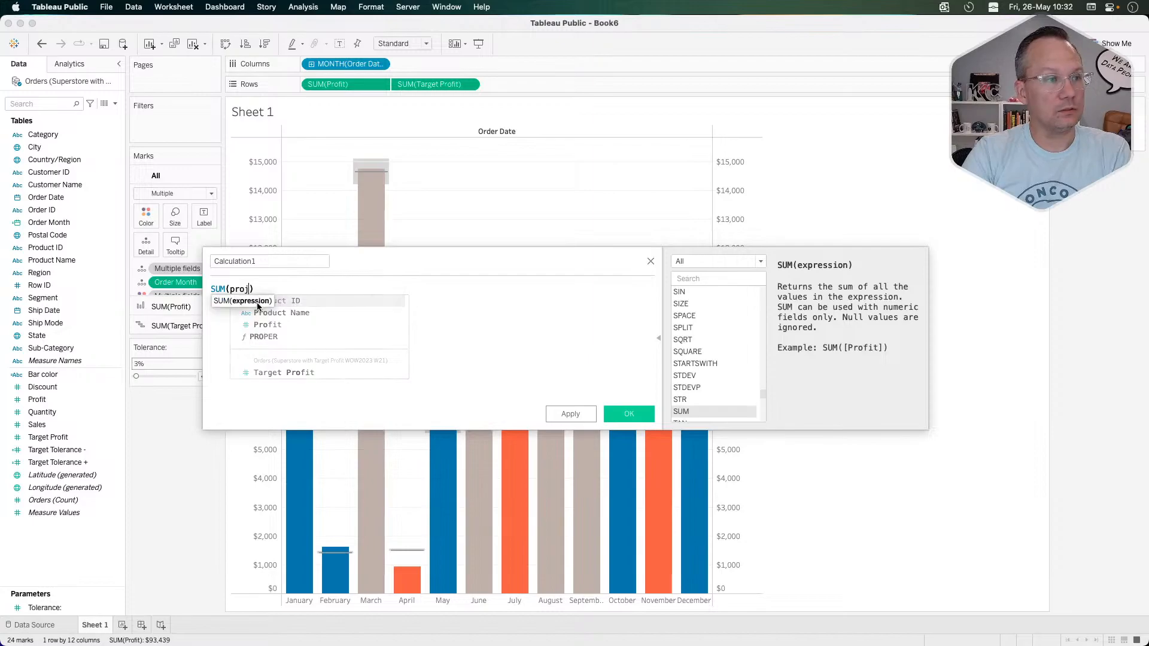
key(BackSpace)
text(f)
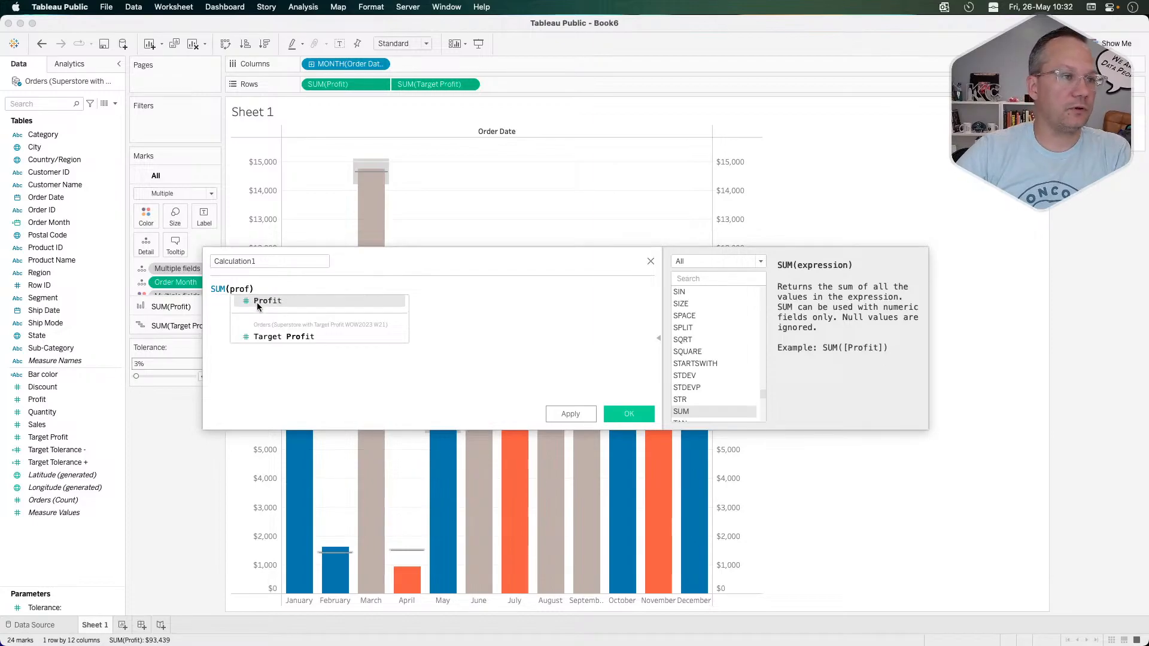
key(Return)
text(/sum)
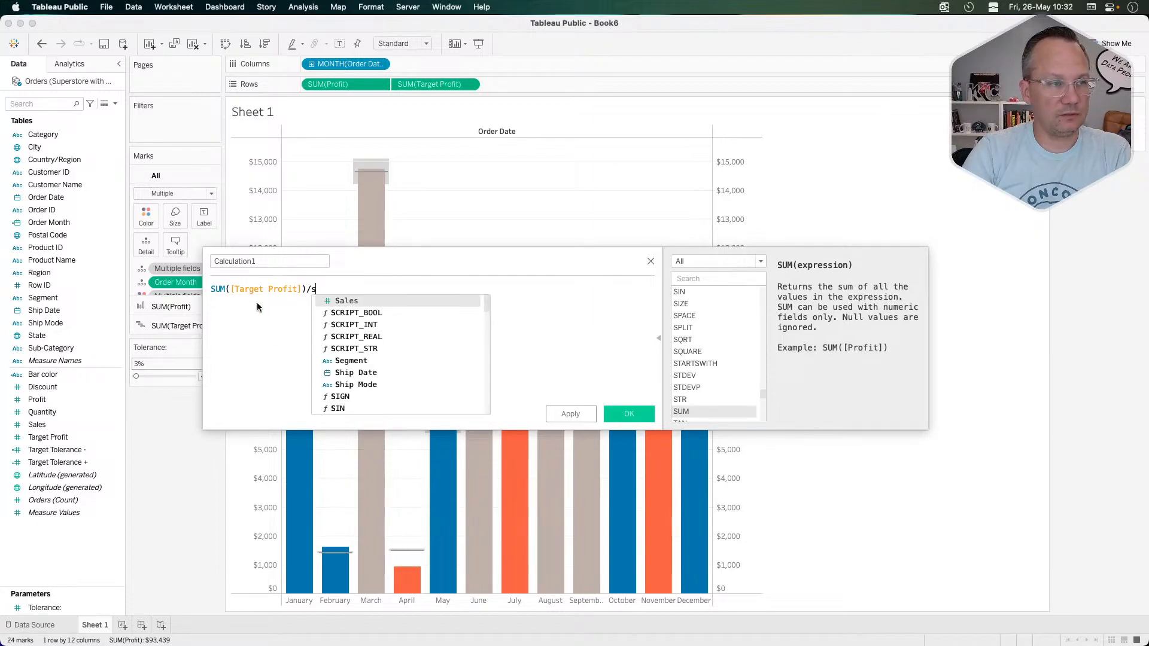
key(Return)
text(prof)
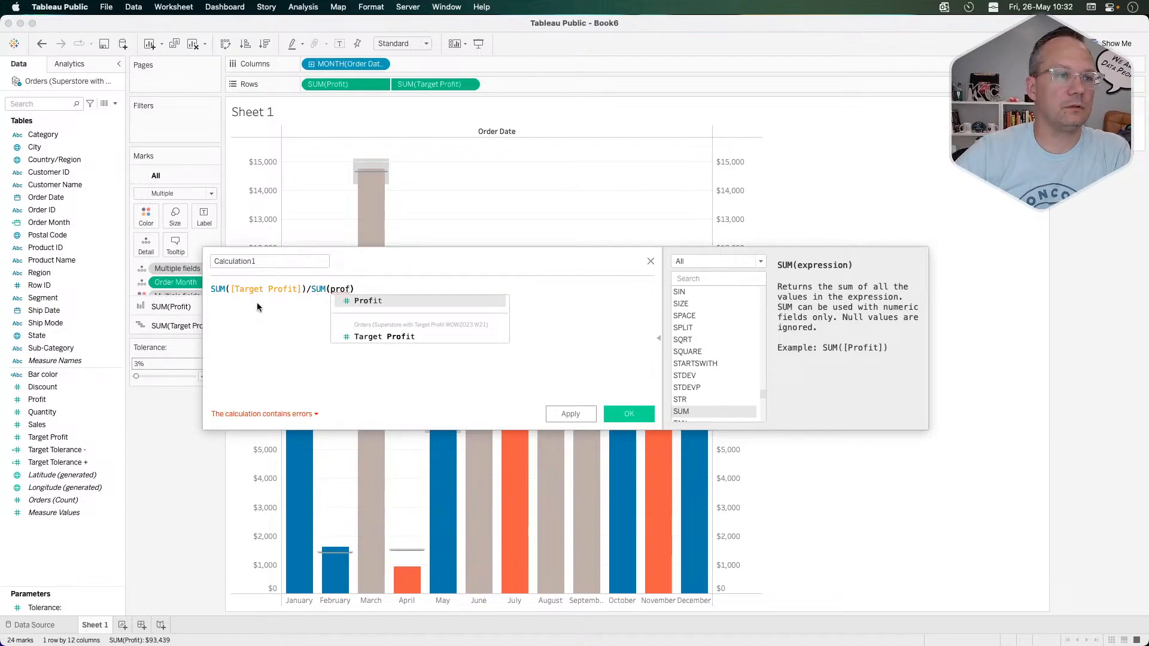
key(Return)
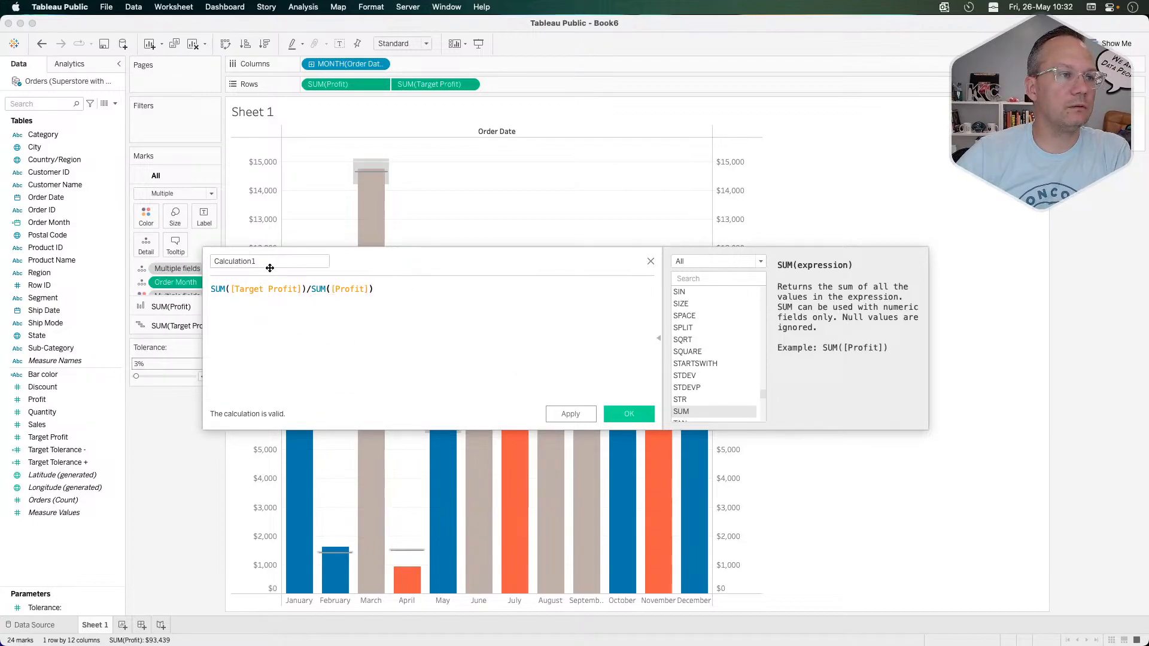
Name the calculated field "% Diff" and save it.
click(269, 263)
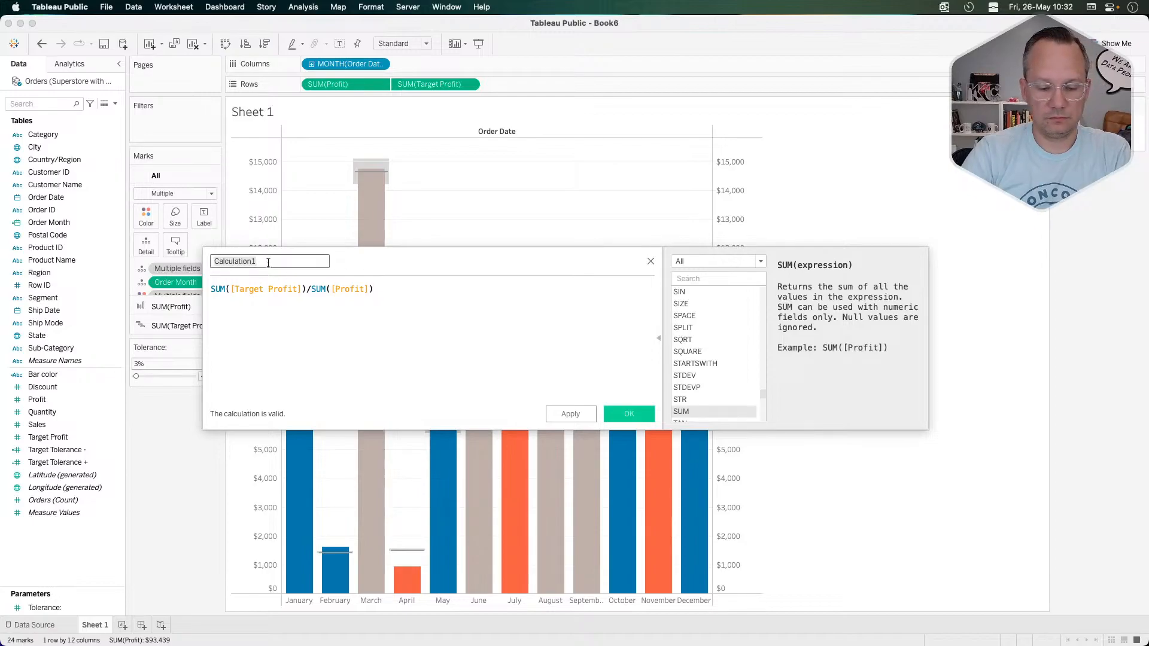
text(% Diff)
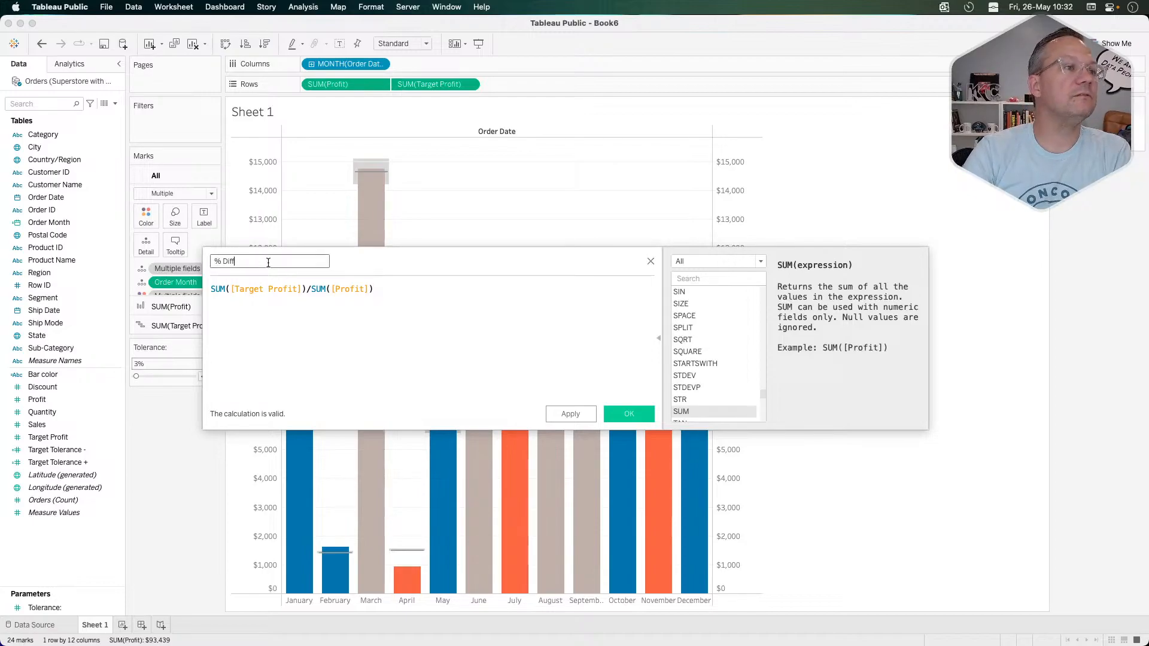
click(619, 415)
Add % Diff to the tooltip for all marks and replace the "%" sign in the tooltip's last line with the AGG(% Diff) field.
drag(57, 375, 175, 246)
click(175, 246)
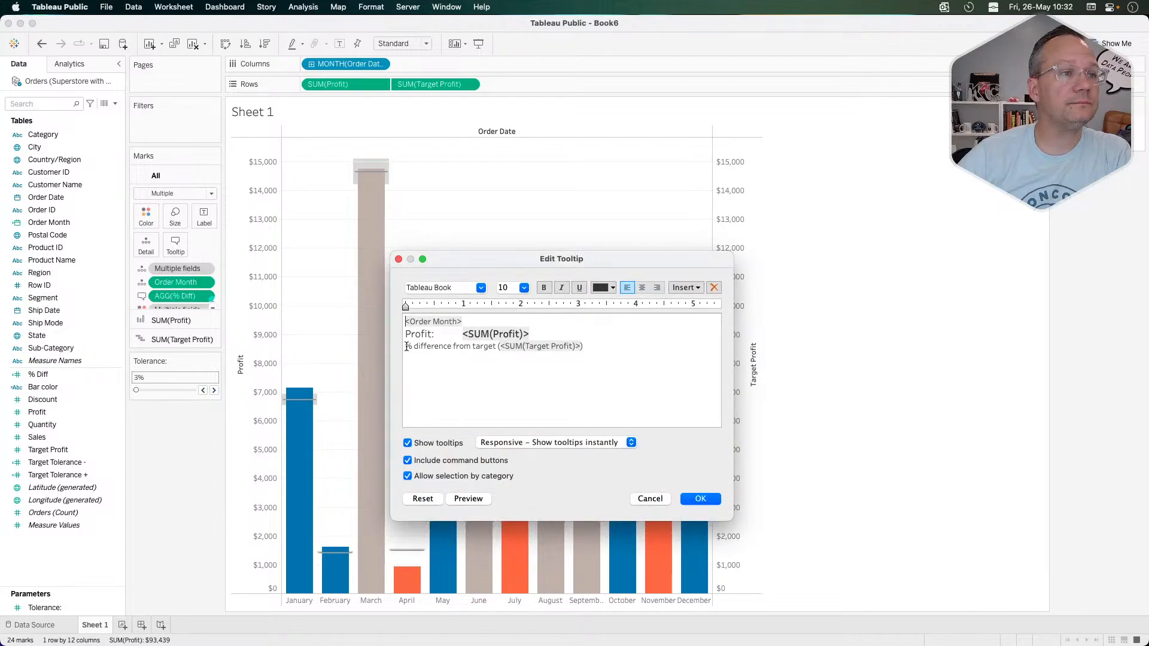
drag(411, 348, 405, 347)
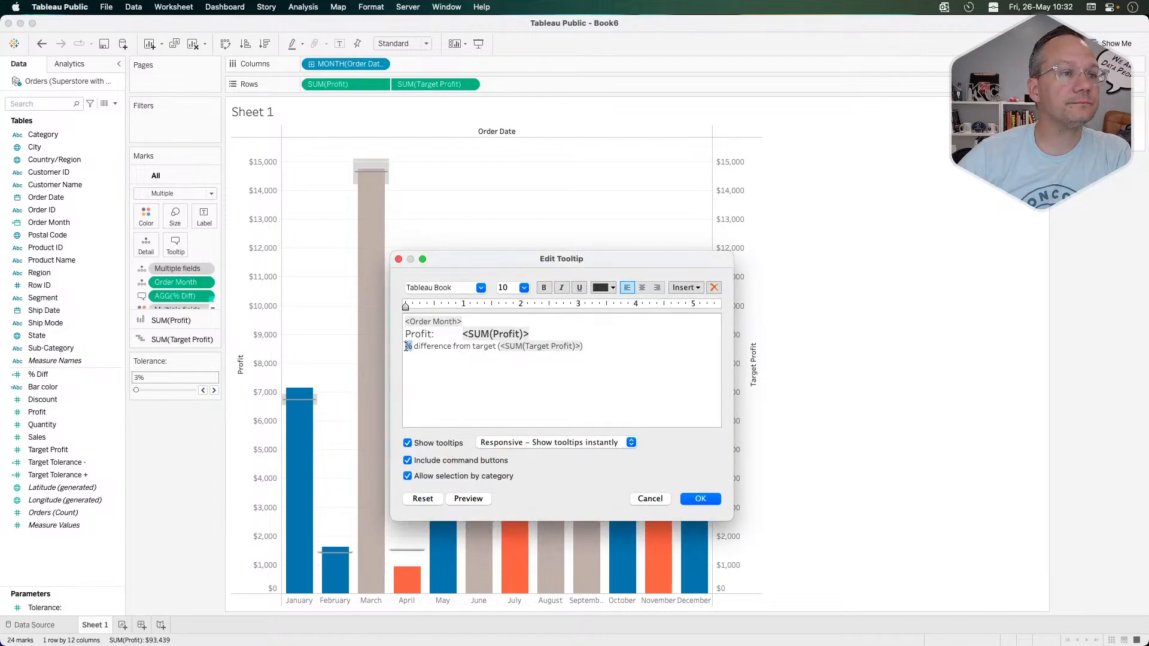
click(689, 287)
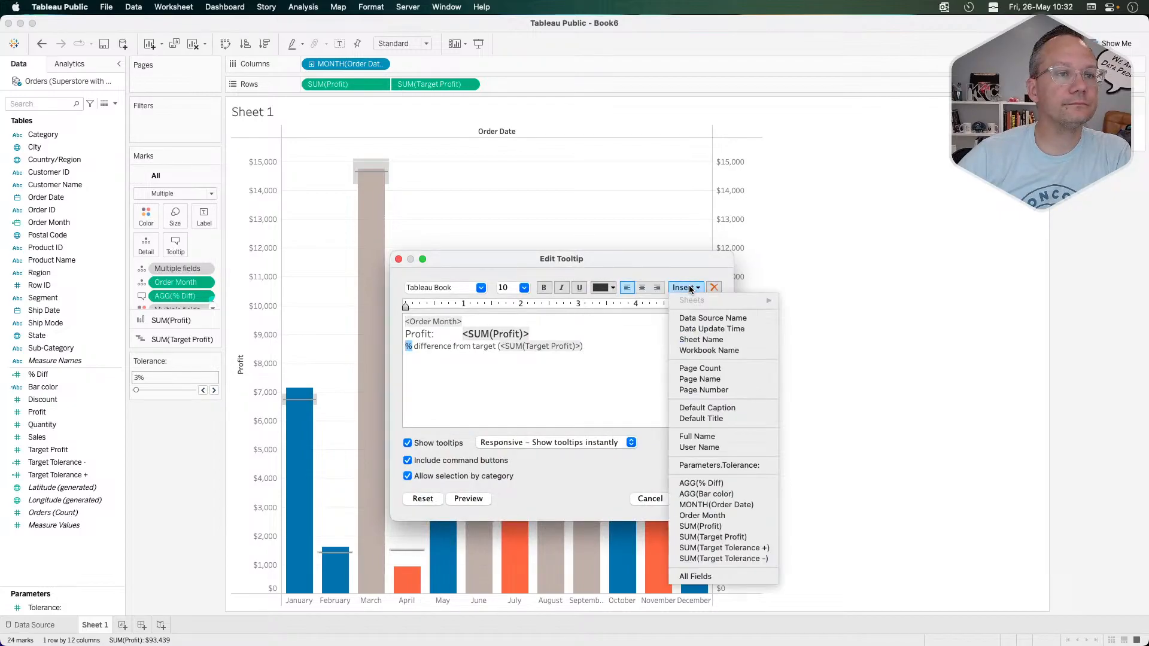
click(751, 482)
click(697, 499)
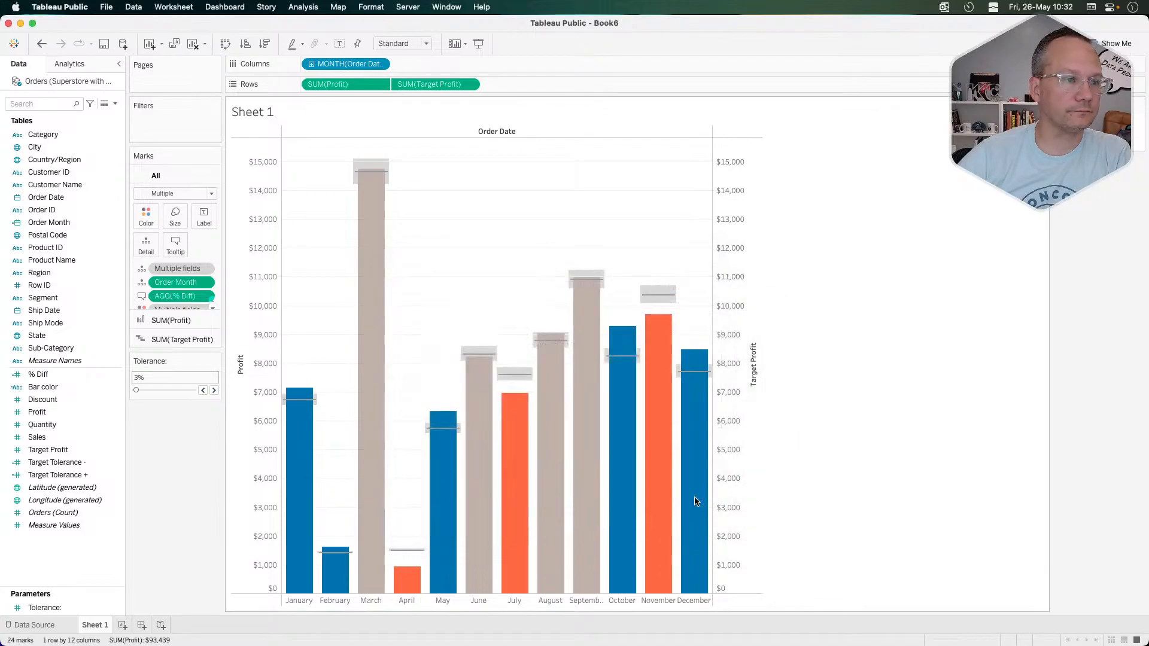
mouse_move(300, 400)
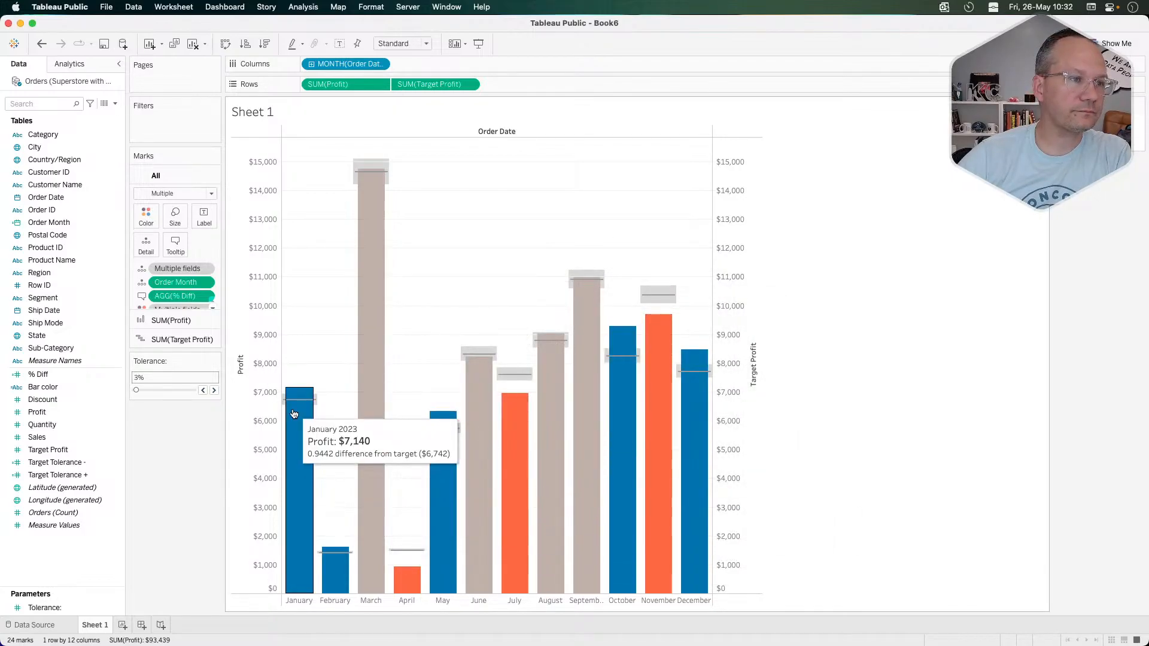
Set the default number format of % Diff to Percentage with 0 decimal places.
right_click(76, 376)
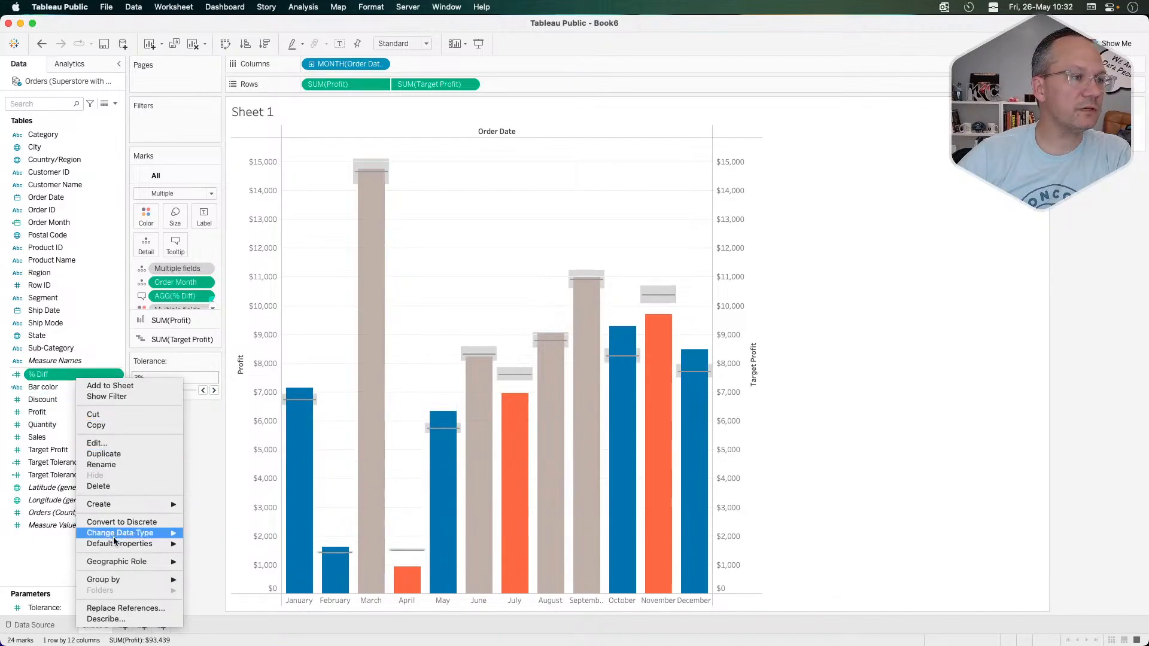
mouse_move(150, 544)
click(225, 565)
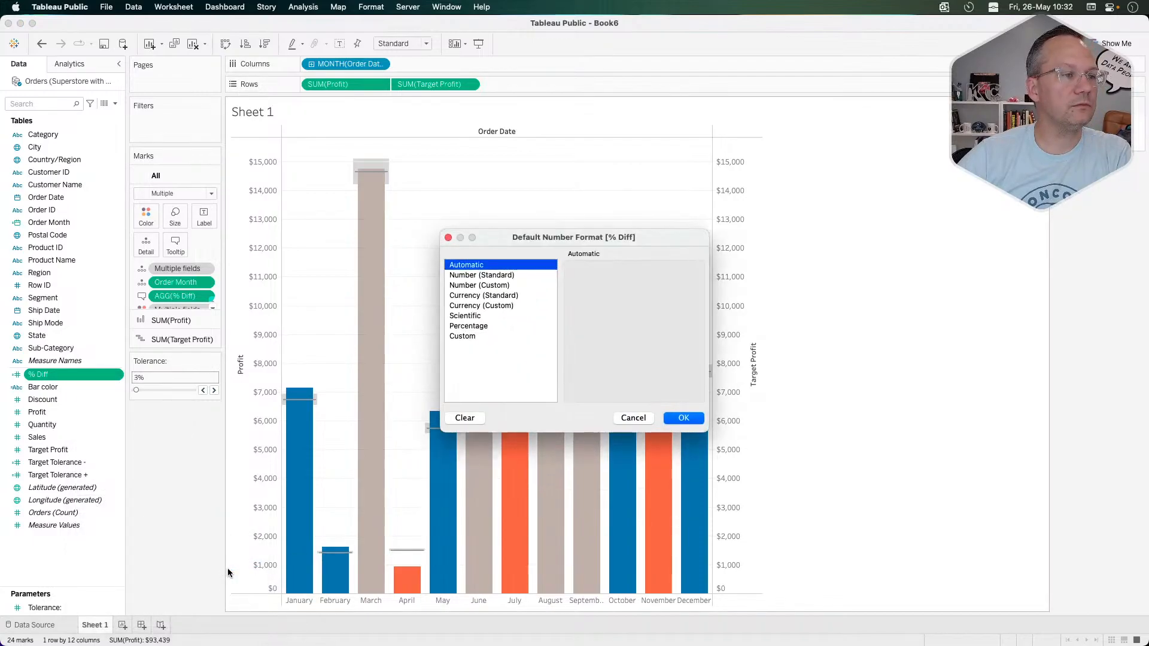
click(483, 330)
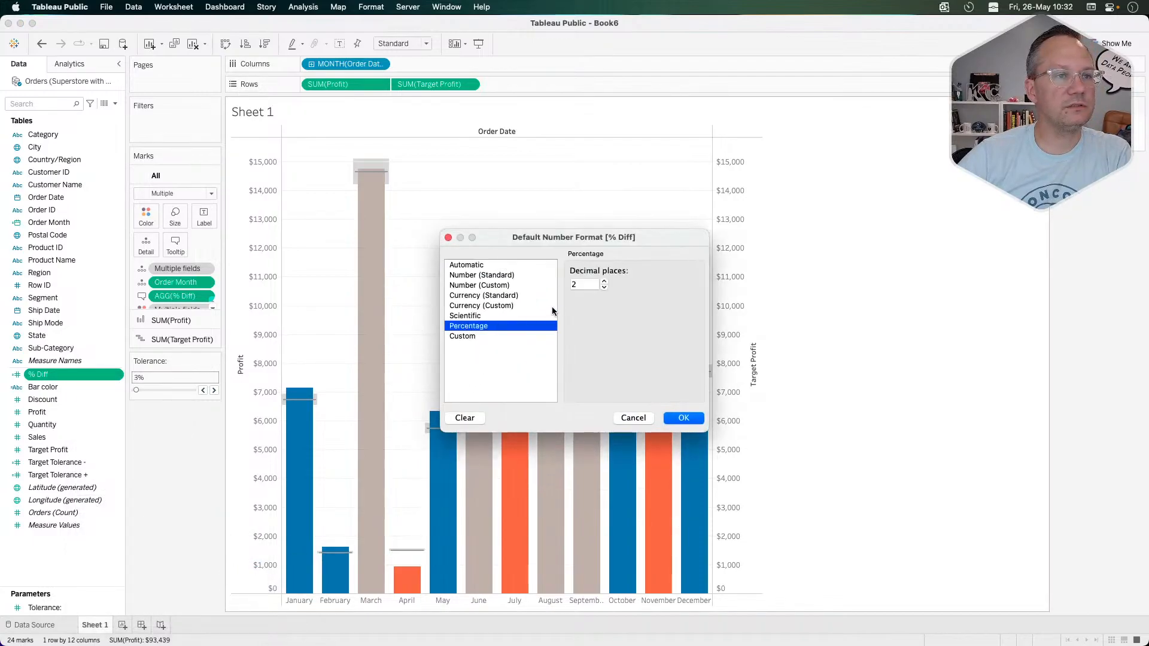
click(604, 288)
click(682, 418)
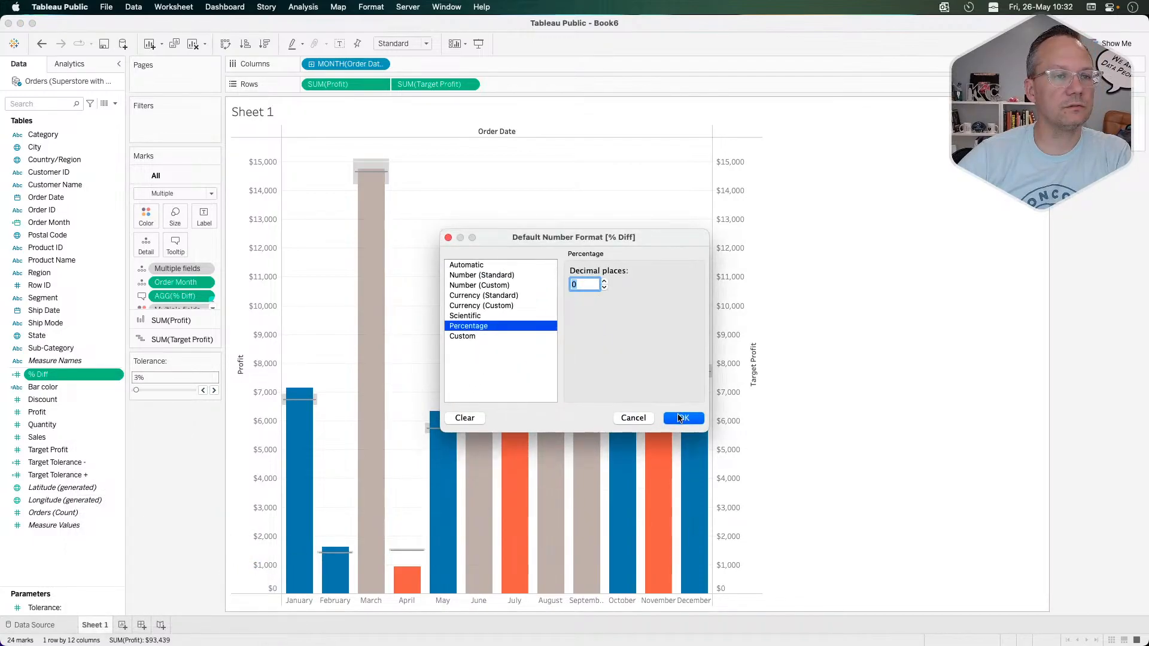
mouse_move(304, 408)
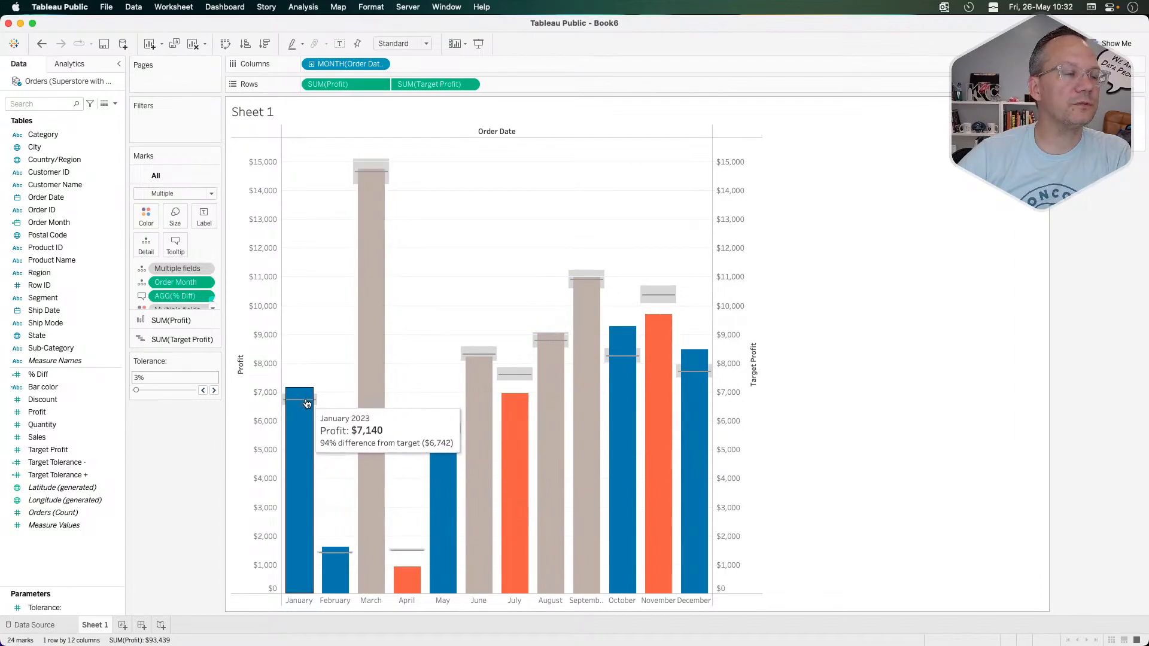
Change the % Diff formula to 1-SUM([Target Profit])/SUM([Profit]) and save it.
right_click(77, 376)
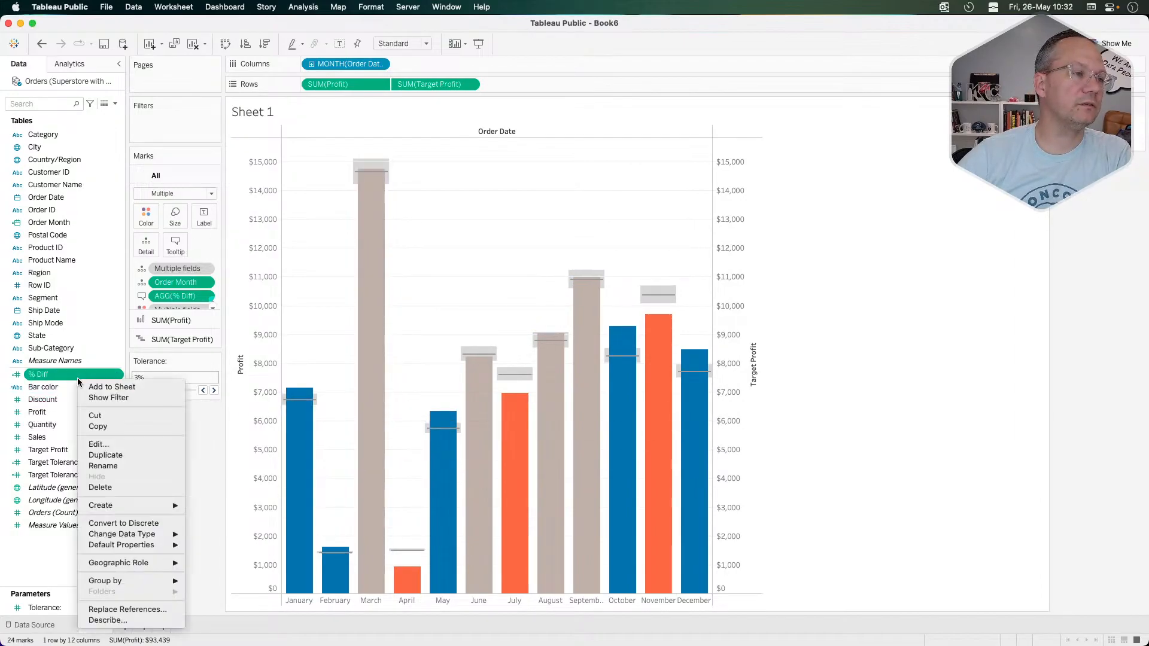
click(101, 444)
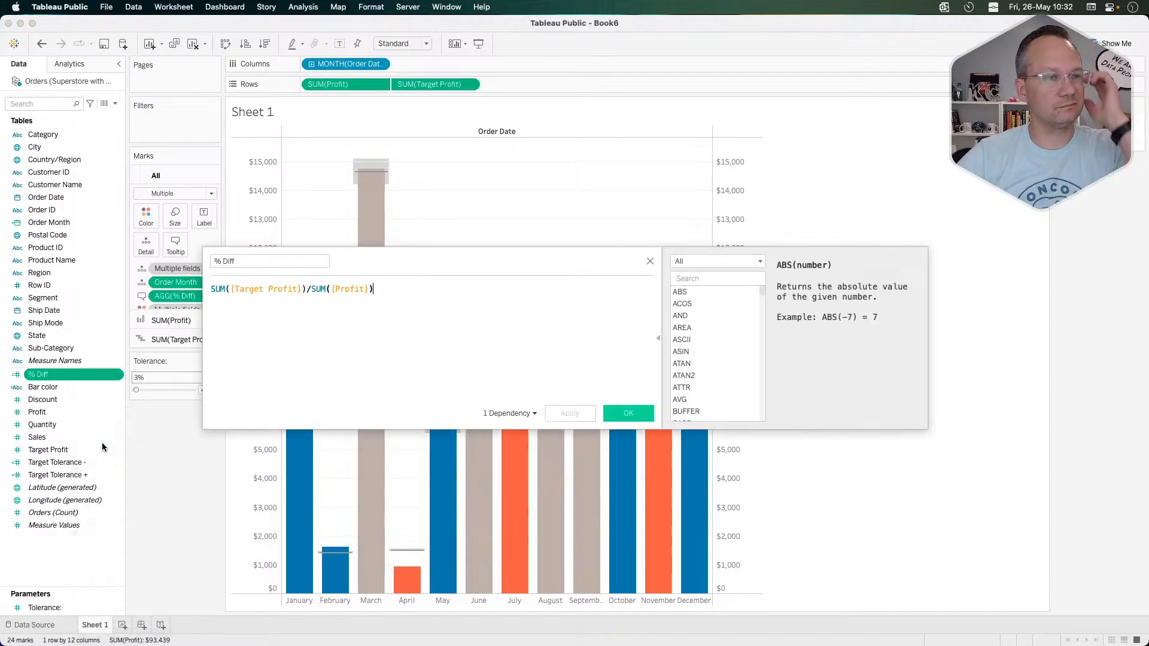
click(211, 289)
text(1*)
key(BackSpace)
text(-)
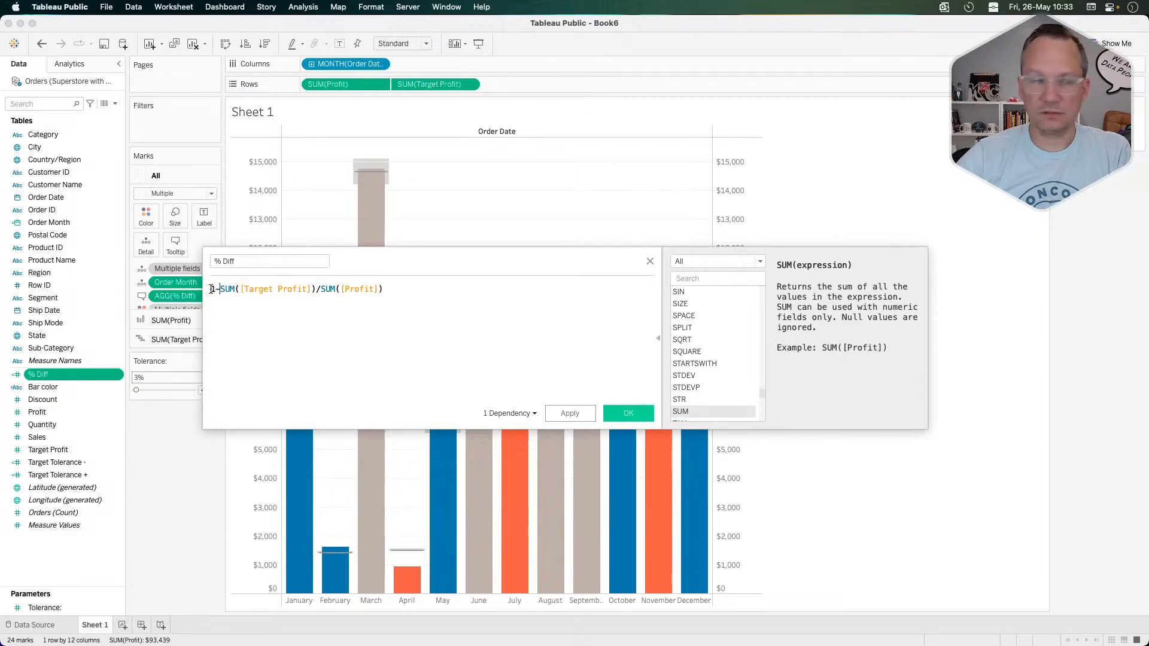
click(620, 416)
Check the January, February and April bar tooltips, then switch to the reference dashboard in Chrome to compare the April bar.
mouse_move(309, 402)
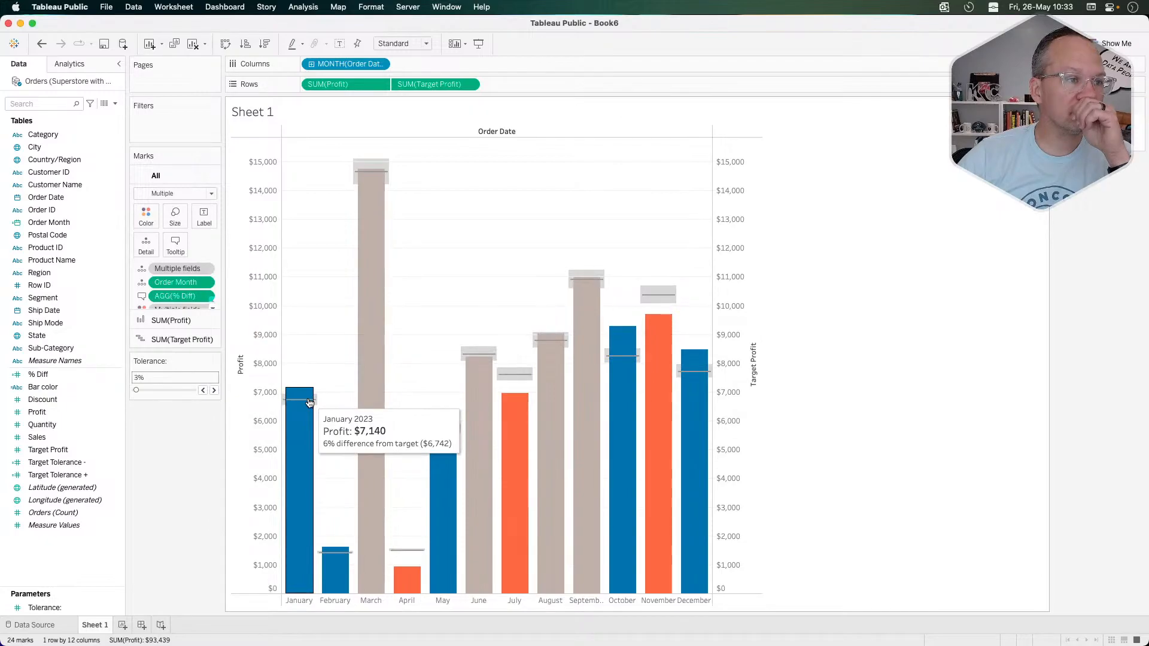
mouse_move(344, 552)
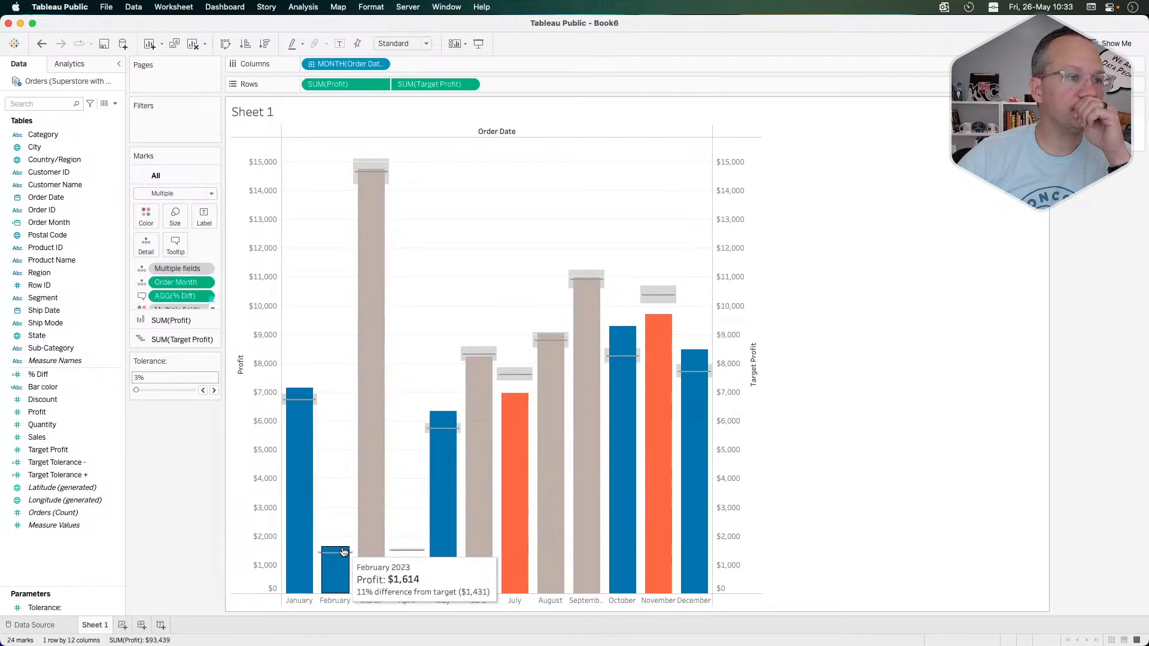
mouse_move(405, 572)
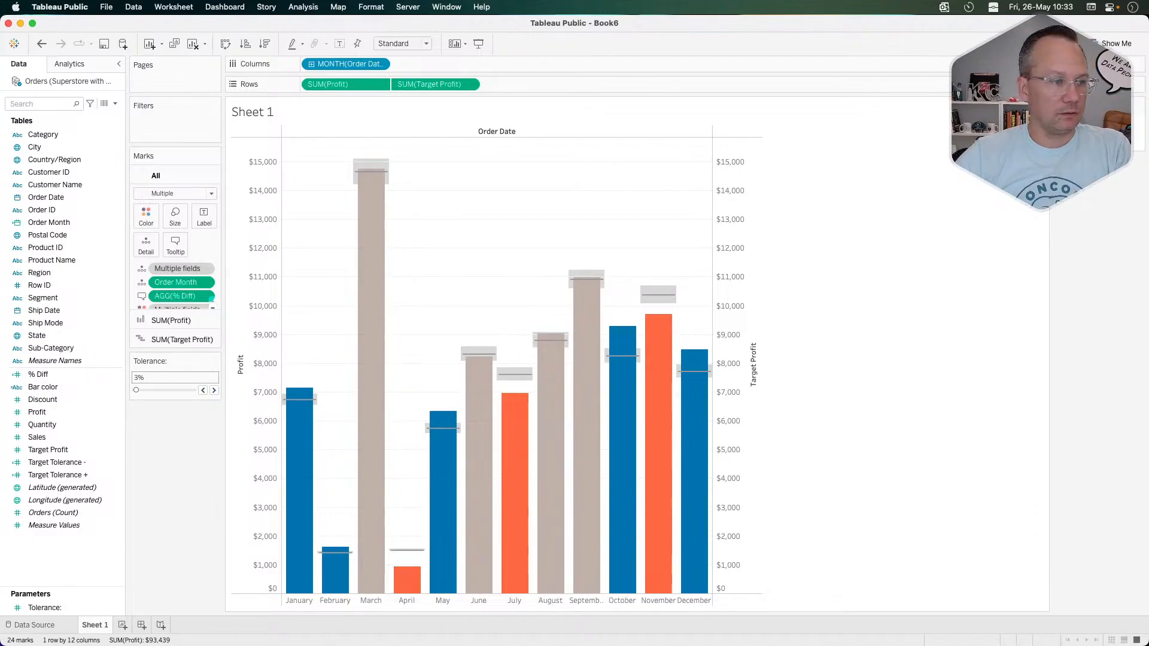
key(super+Tab)
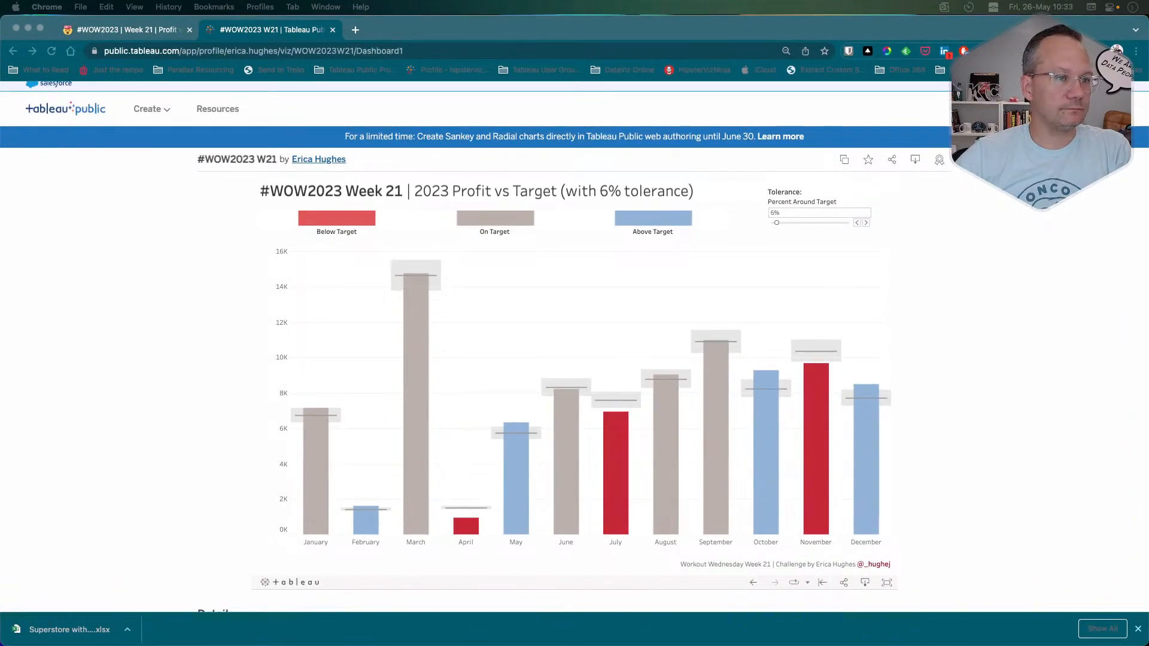
click(459, 503)
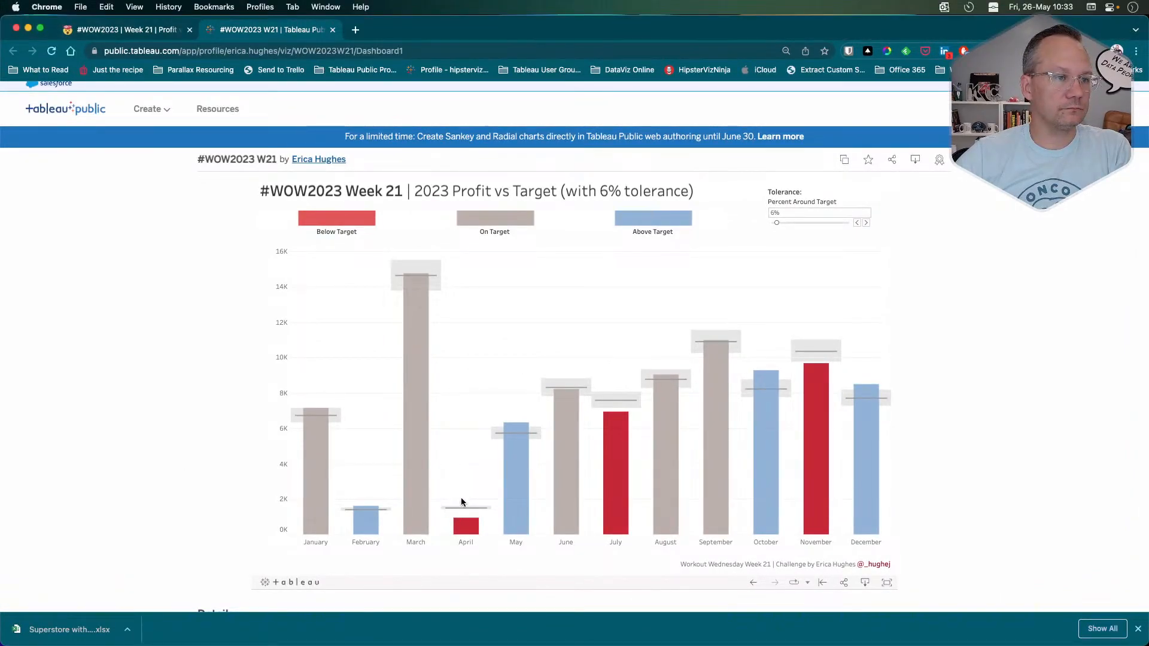
mouse_move(465, 514)
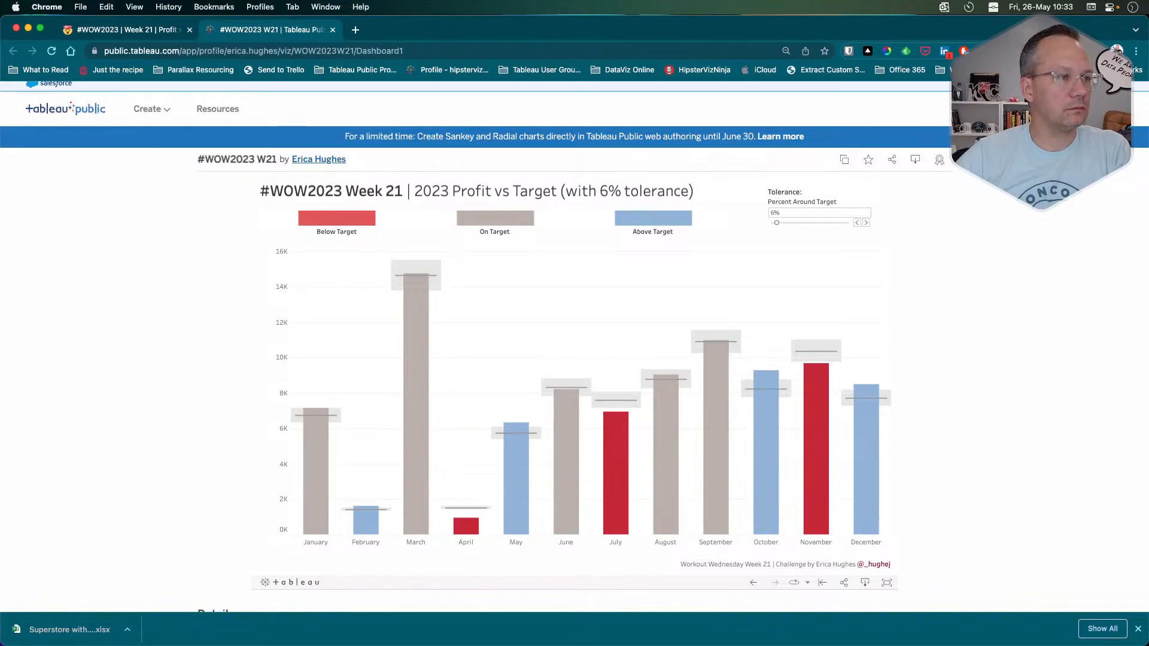
Switch back to the Tableau Public workbook.
key(super+Tab)
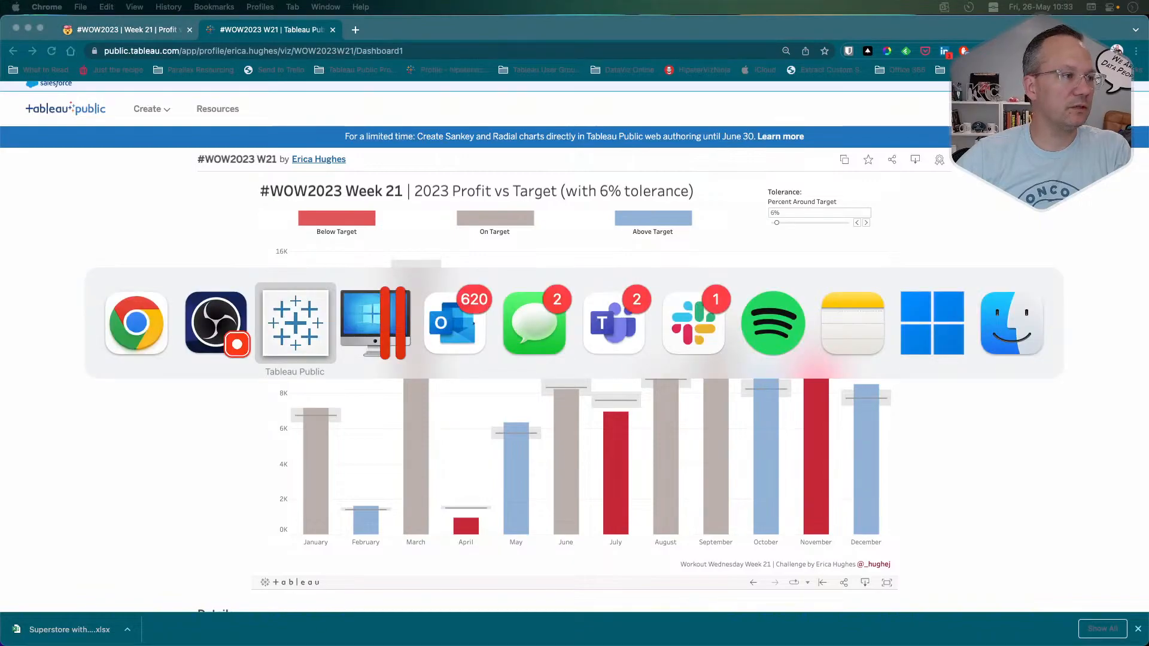
key(super+shift+Tab)
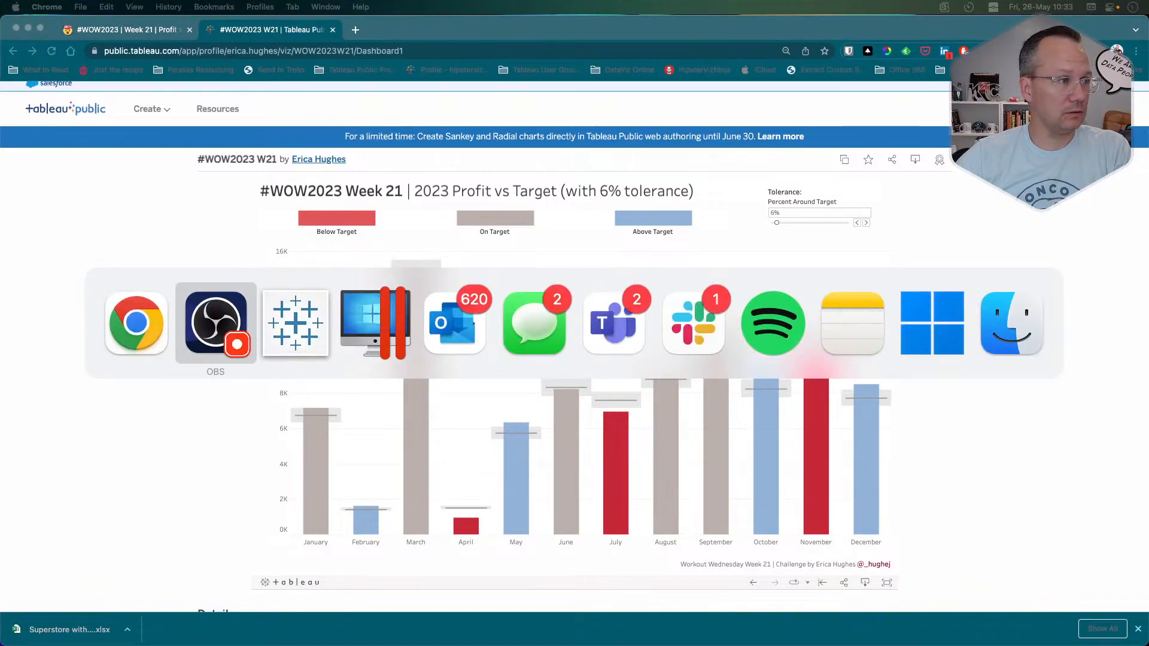
key(super+Tab)
key(super+Tab)
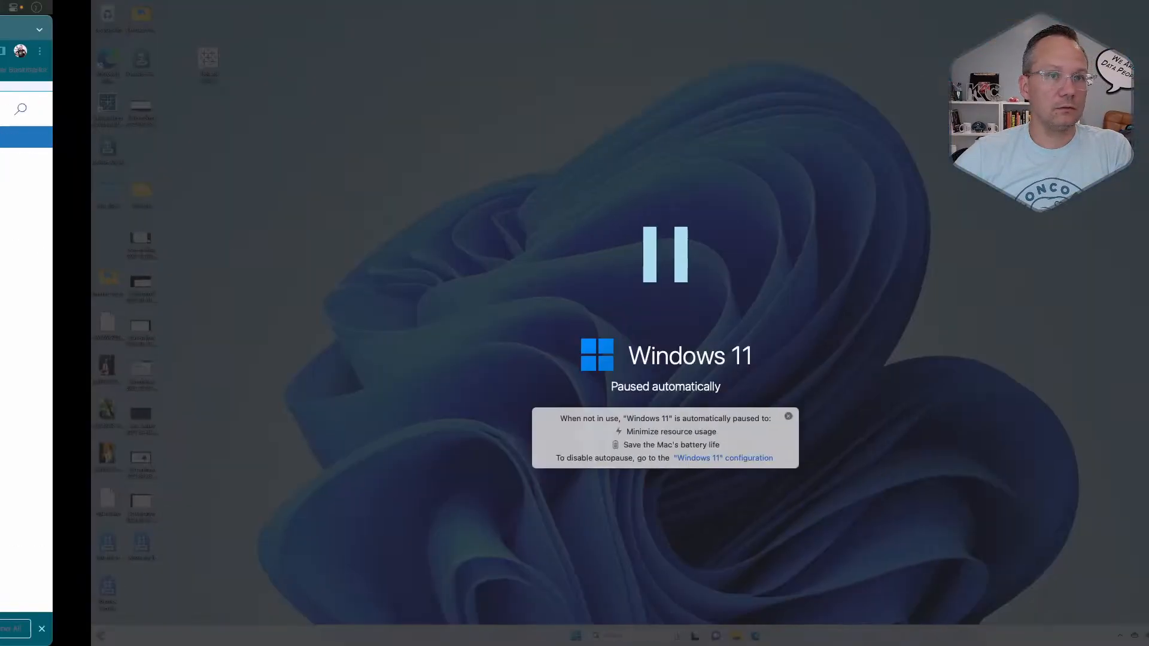
key(super+Tab)
key(super+Tab)
key(super+shift+Tab)
key(super+shift+Tab)
key(super+shift+Tab)
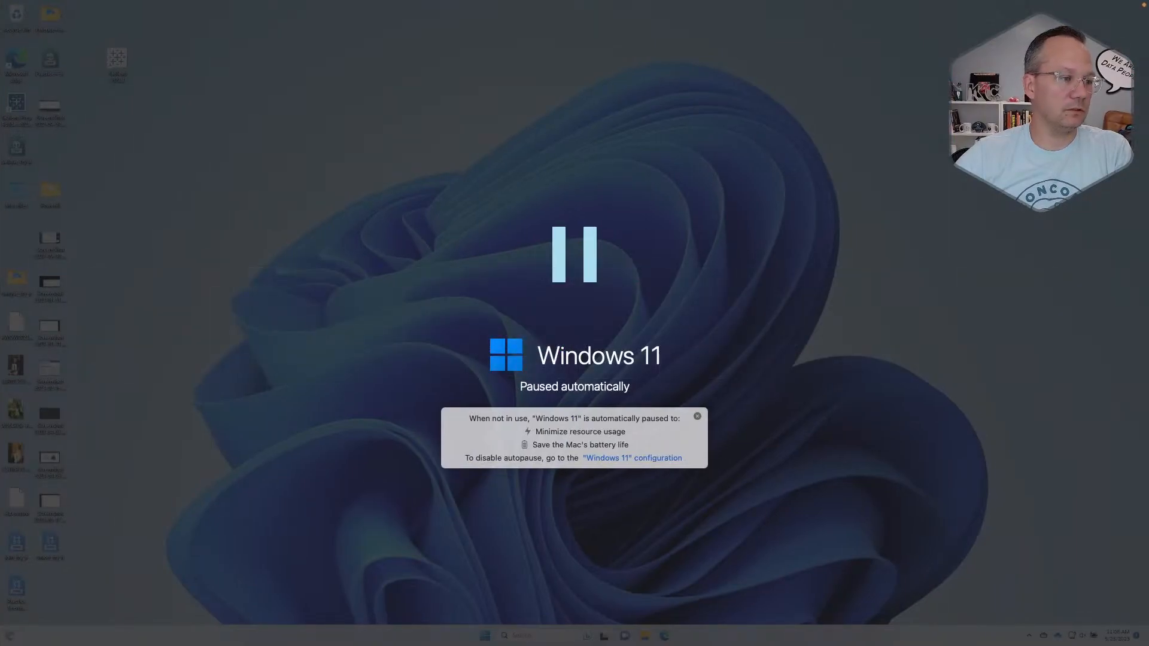
key(ctrl+Left)
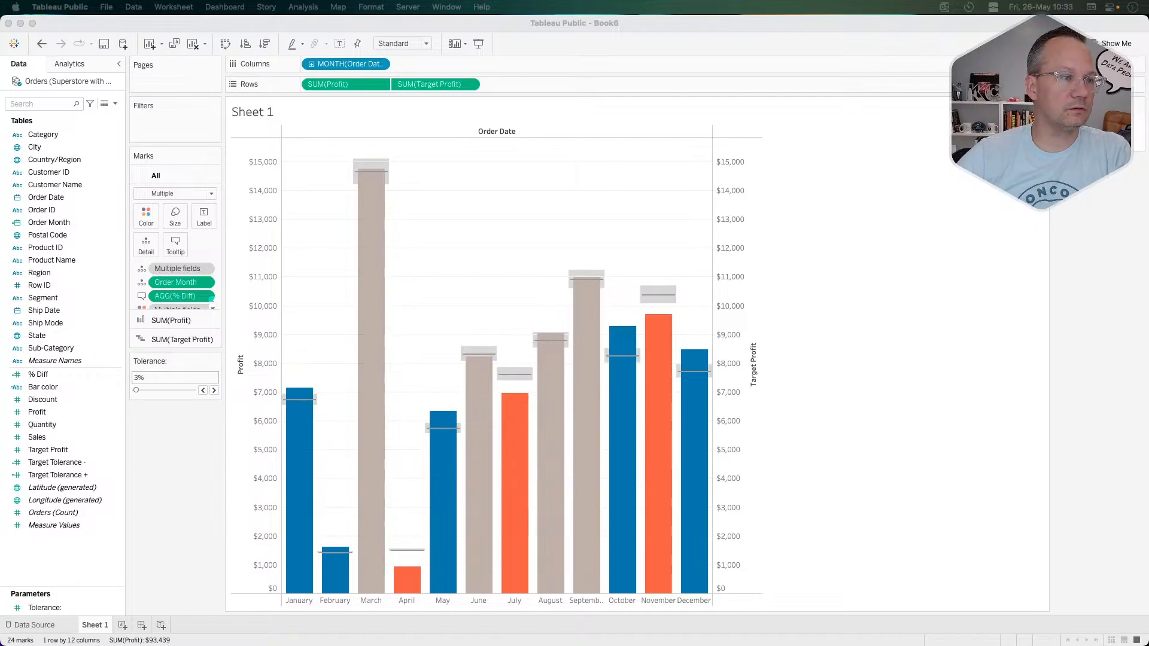
click(238, 429)
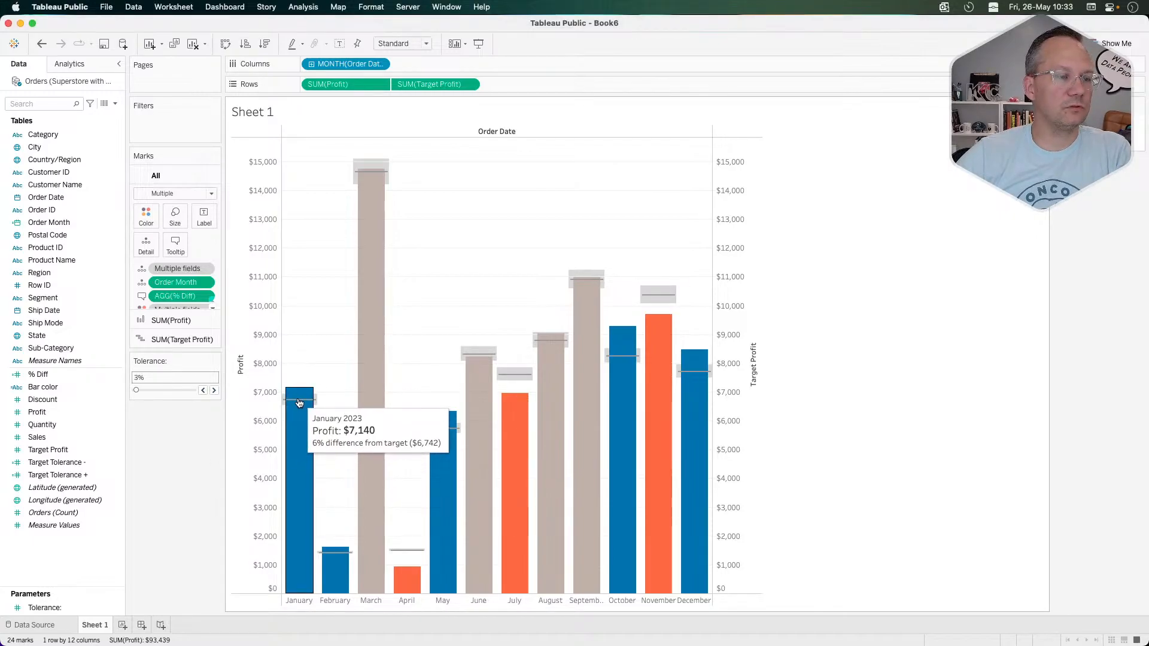
Open the % Diff calculation for editing and replace its formula with SUM([Profit])-SUM([Target Profit]).
right_click(68, 373)
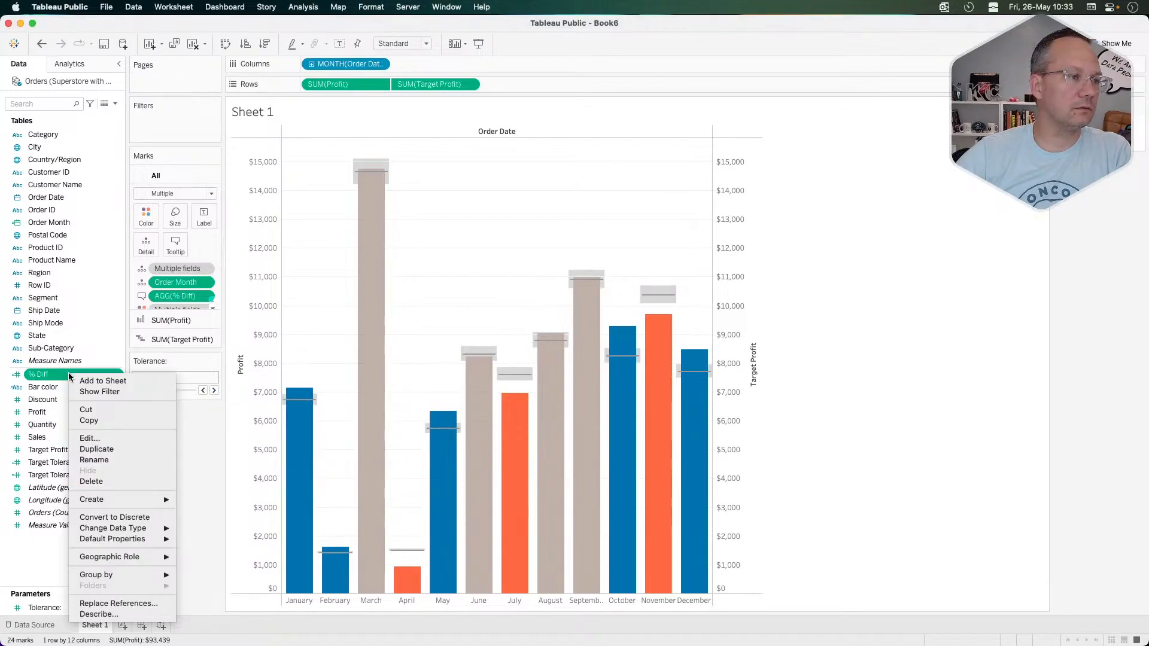
click(102, 438)
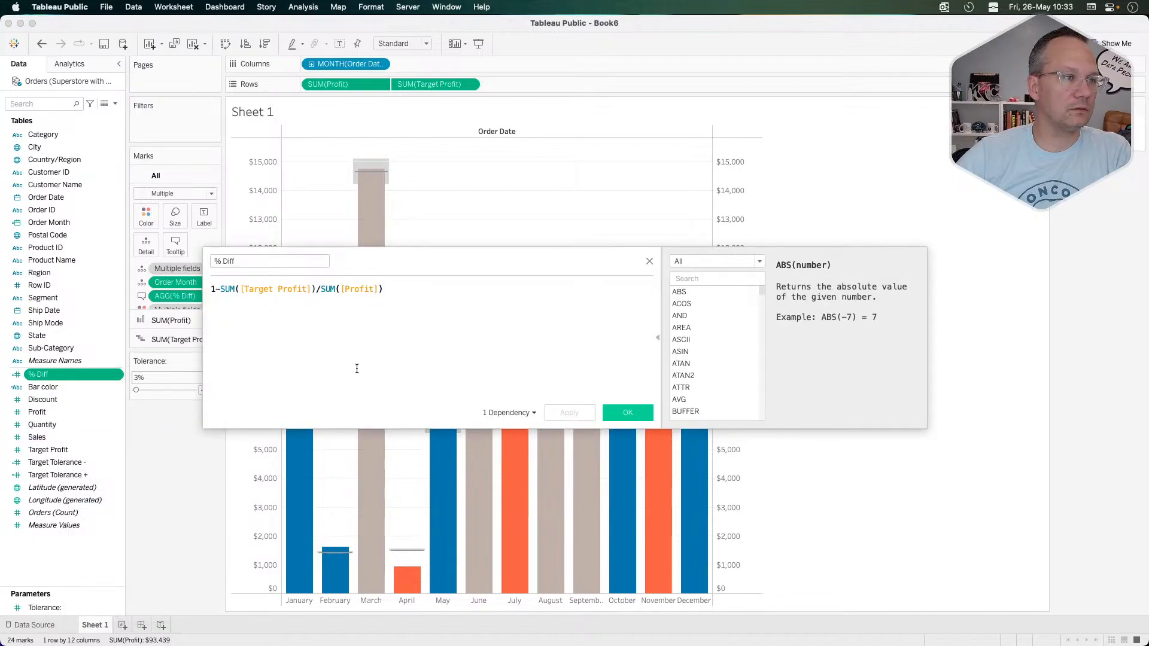
click(360, 291)
click(392, 292)
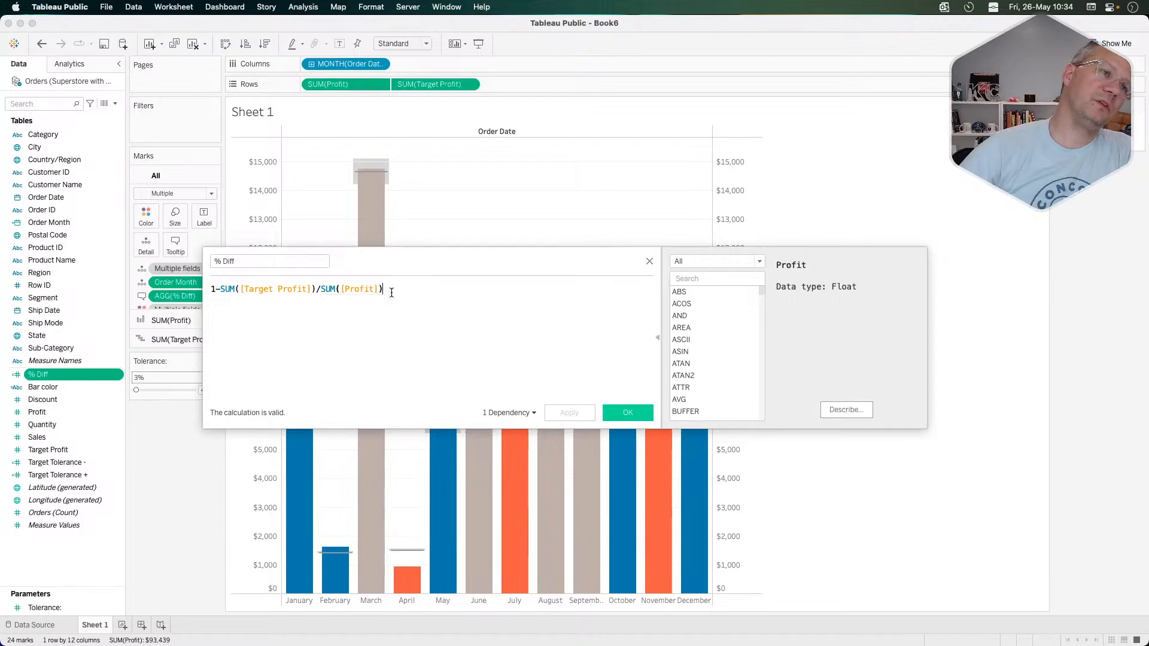
drag(390, 288, 202, 281)
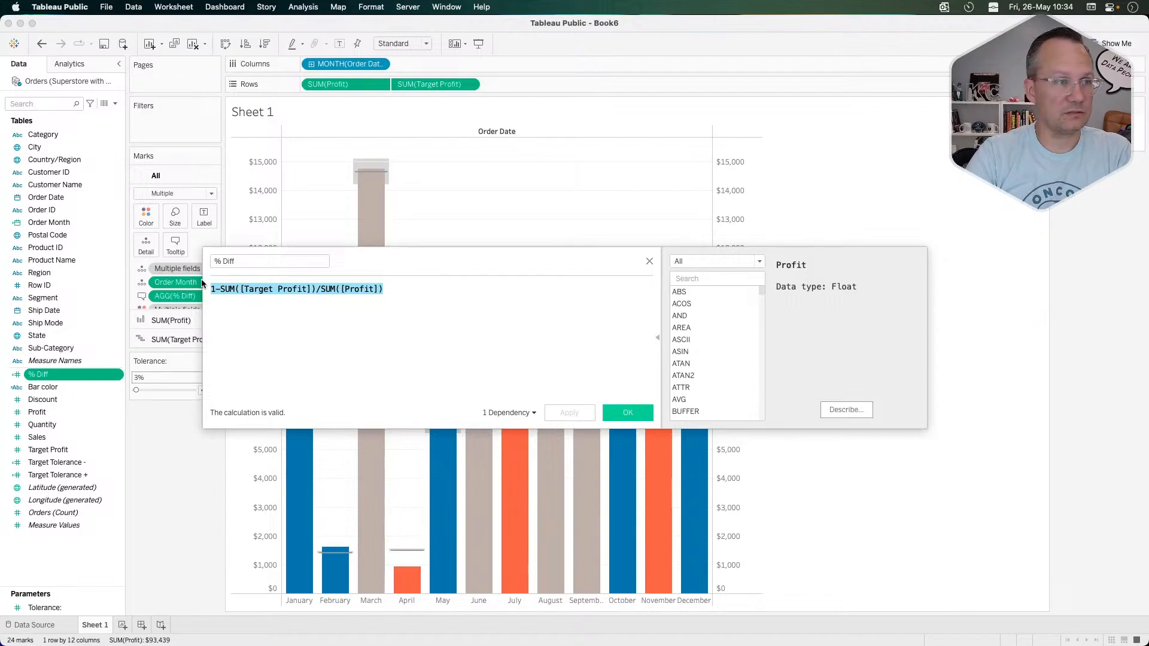
text(sum)
key(Return)
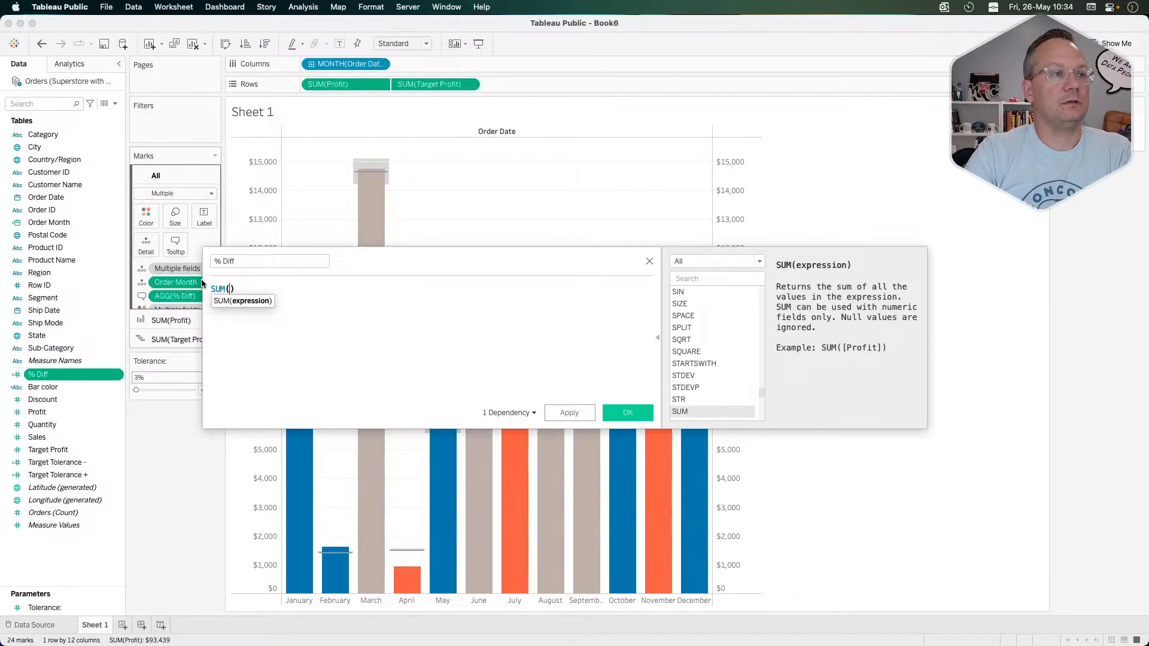
text([prof)
key(Return)
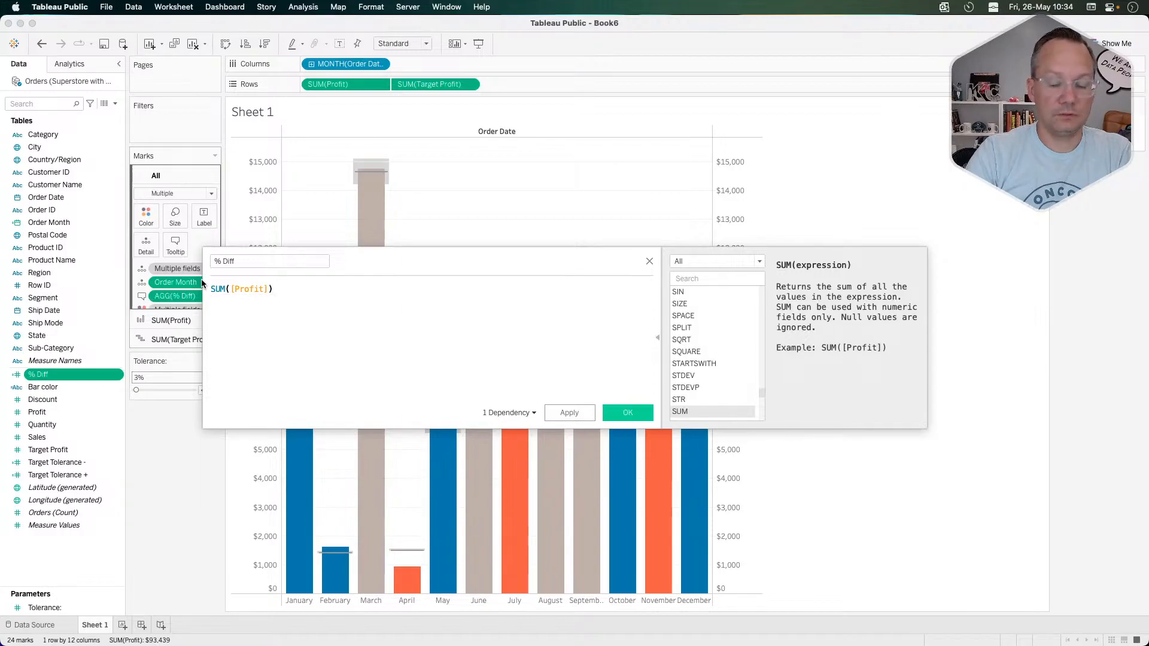
text(-s)
text(um)
key(Return)
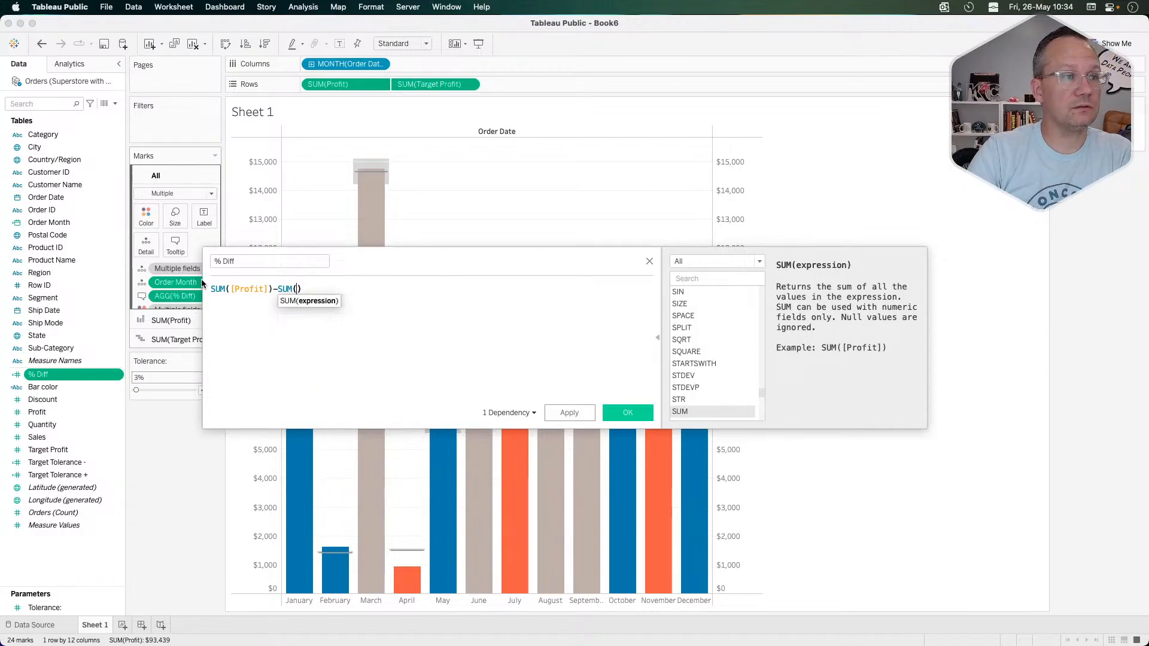
text(target)
key(Return)
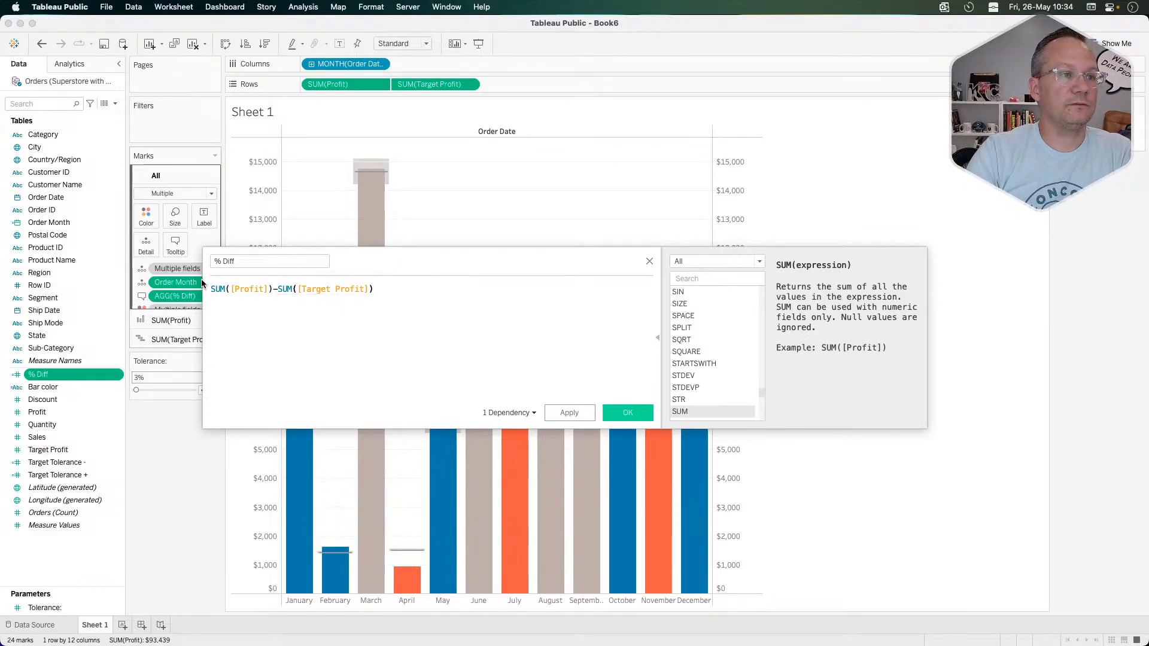
Extend the % Diff formula on new lines with a division by SUM([Profit]).
text(/)
key(Return)
text(sum)
key(Return)
text(pro)
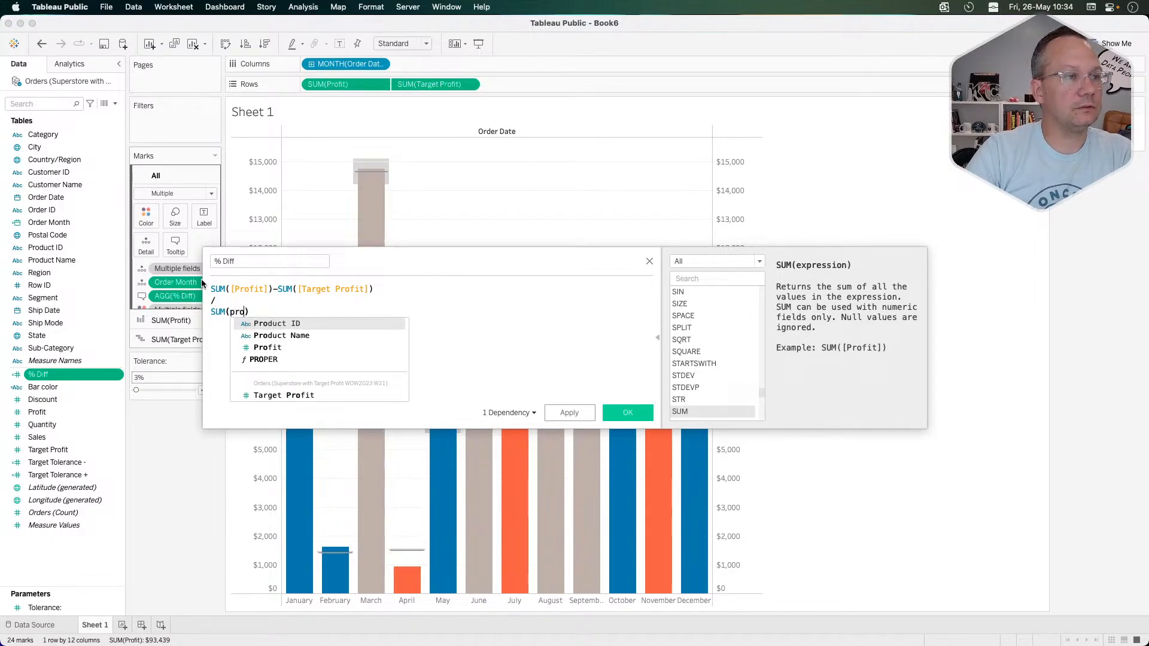
key(Down)
key(Down)
key(Return)
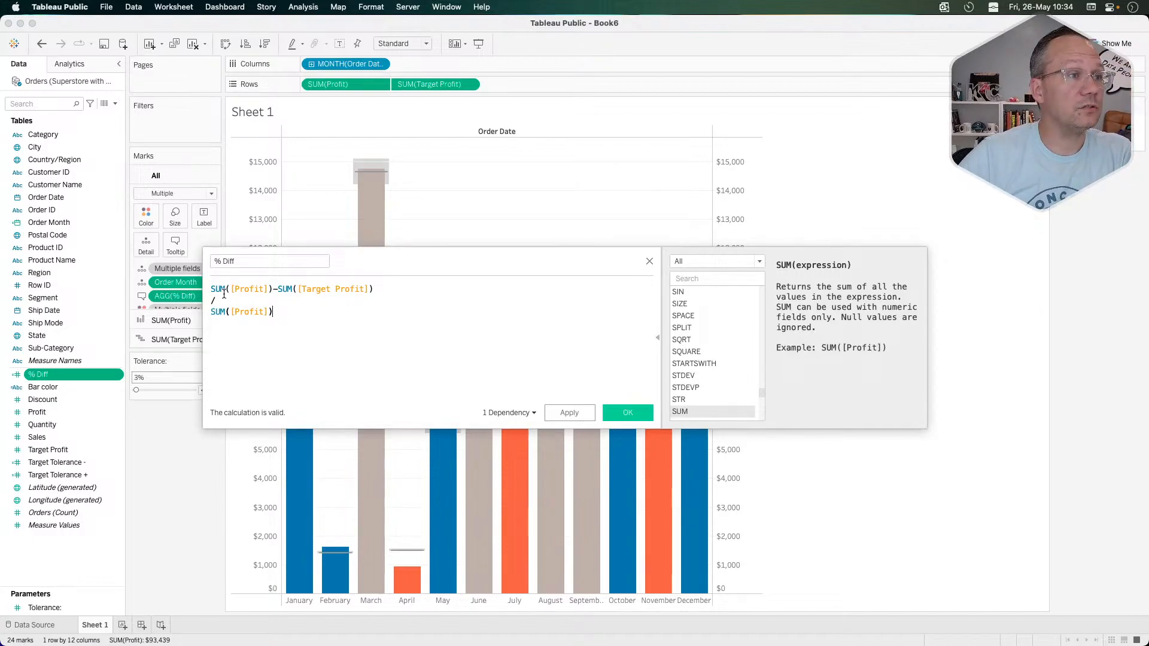
Enclose the SUM([Profit])-SUM([Target Profit]) difference in parentheses and apply the % Diff formula.
click(212, 288)
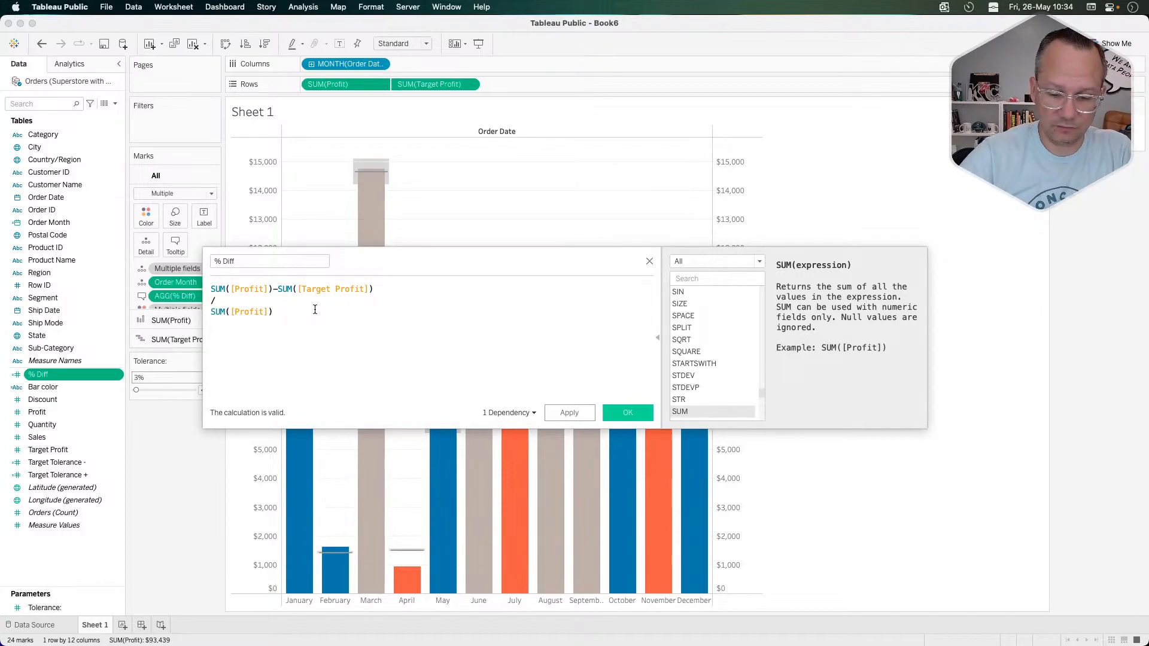
text(()
click(412, 288)
text())
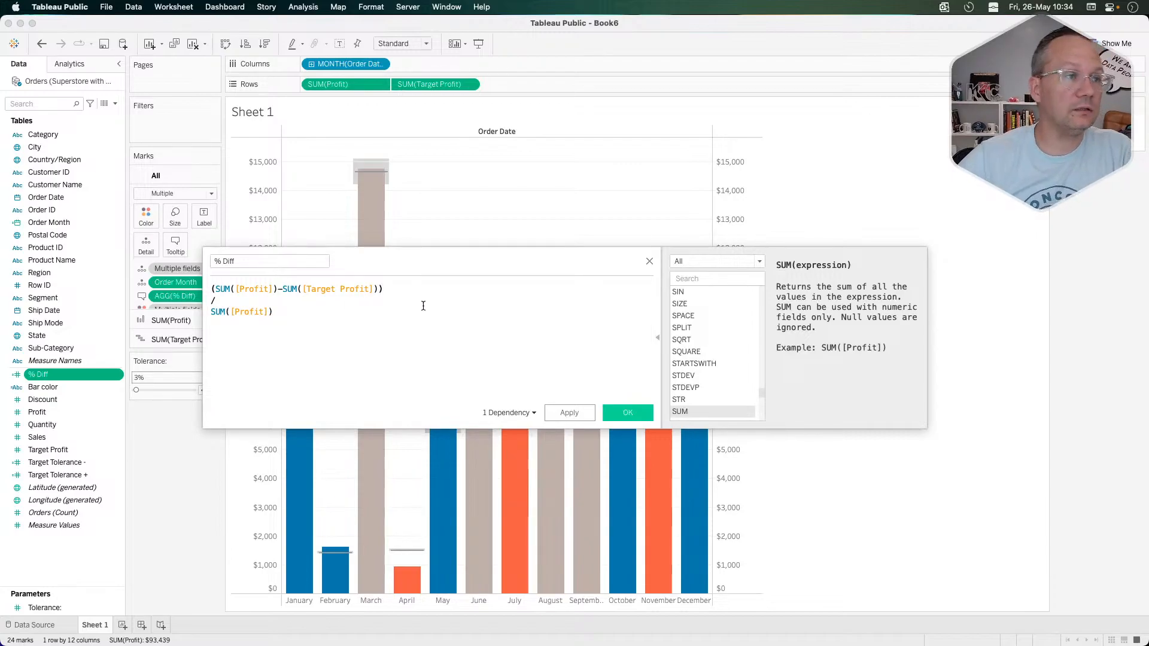
click(572, 411)
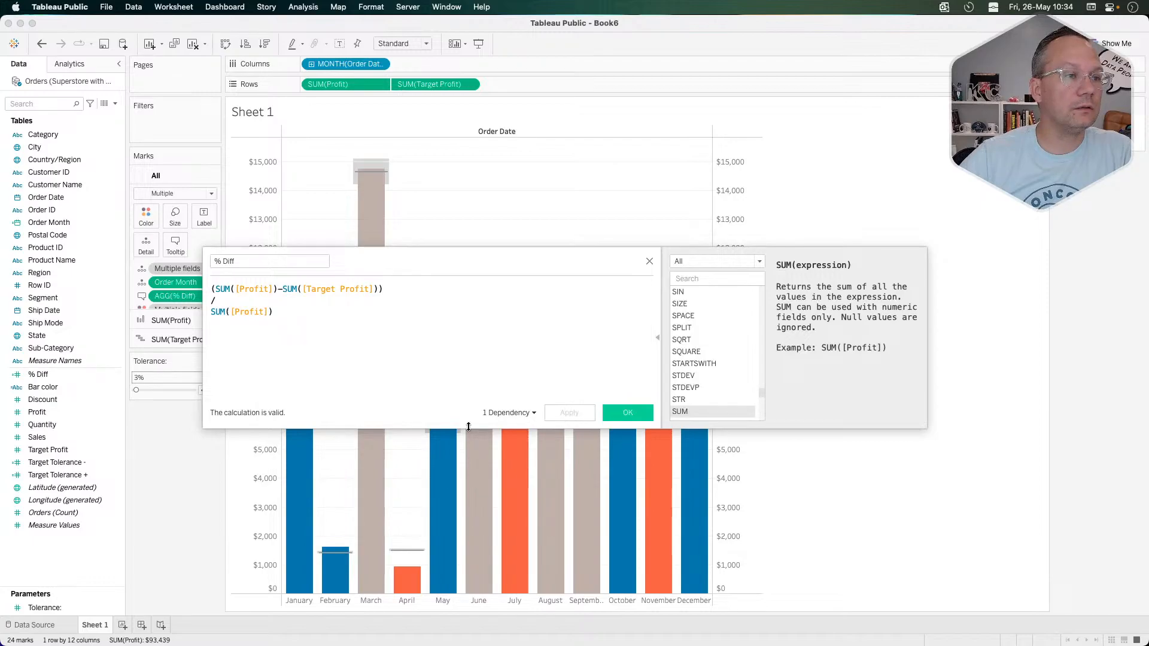
mouse_move(307, 496)
mouse_move(400, 573)
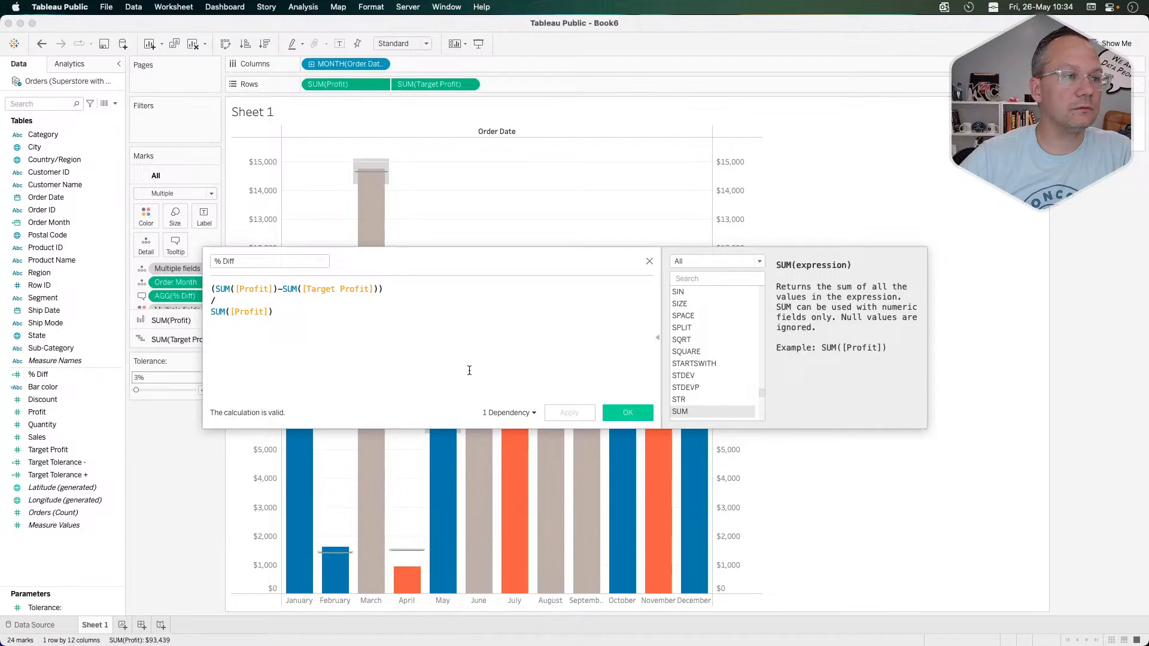
Change the denominator of % Diff to SUM([Target Profit]), apply the formula and check the April tooltip.
double_click(255, 312)
text(targ)
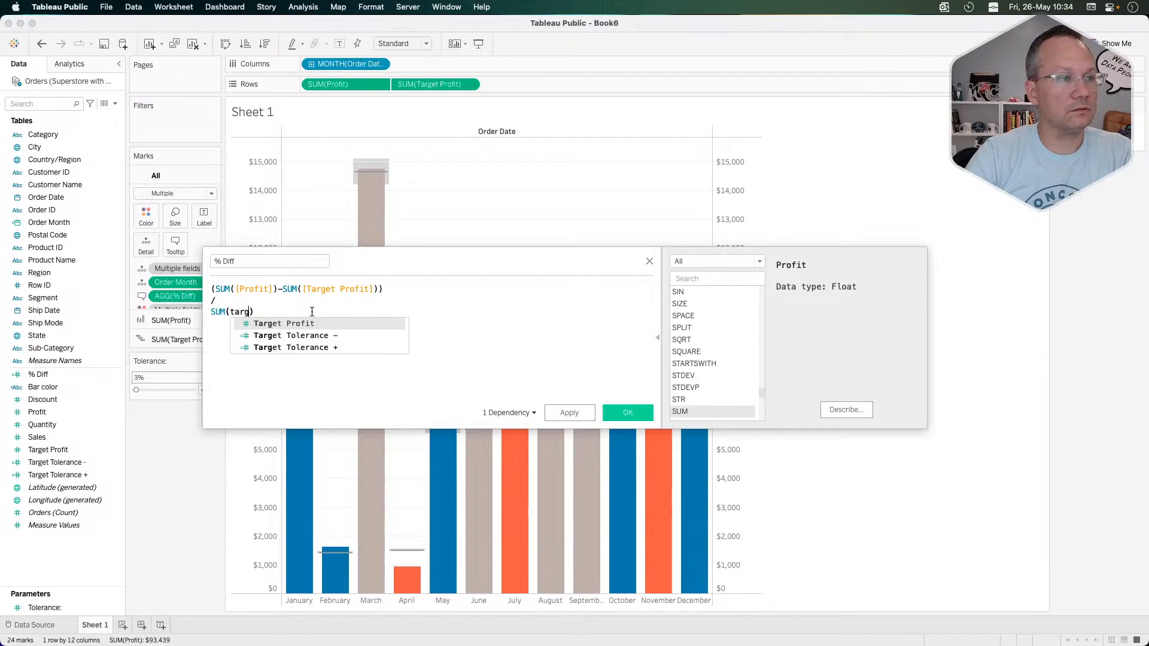
key(Return)
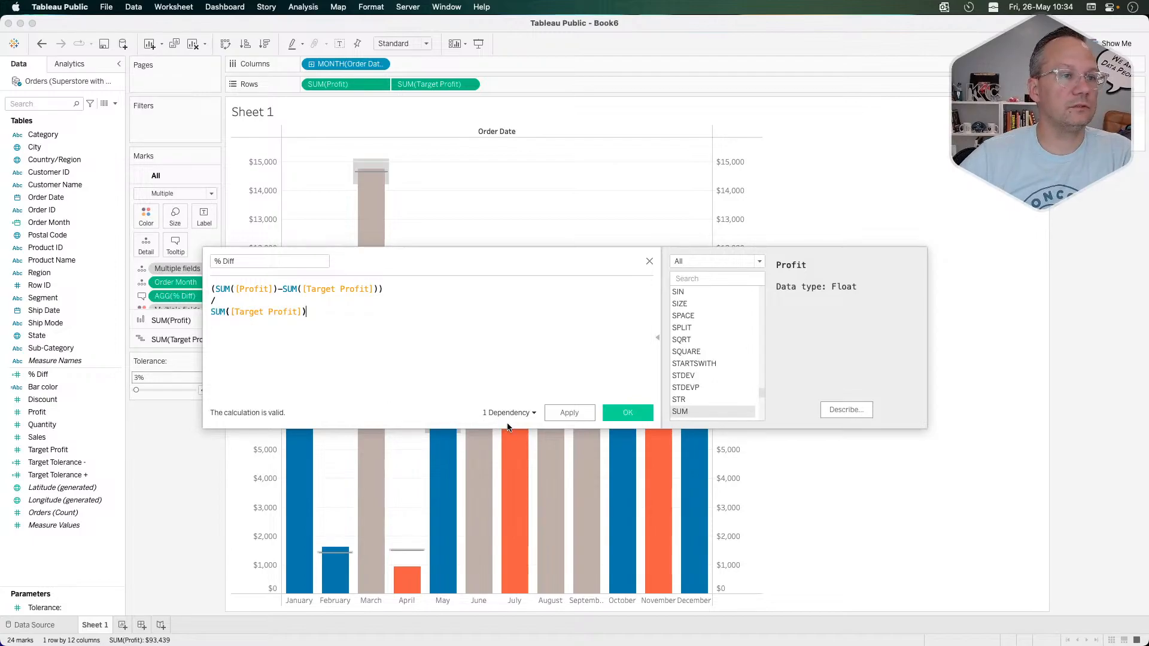
click(566, 415)
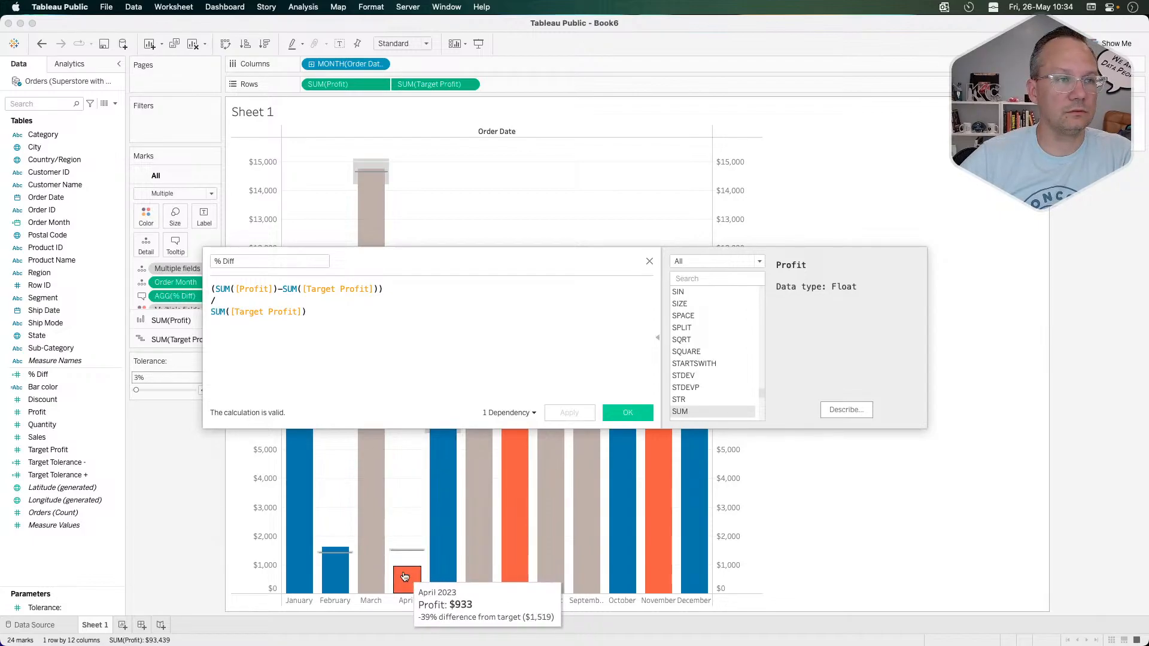
mouse_move(488, 531)
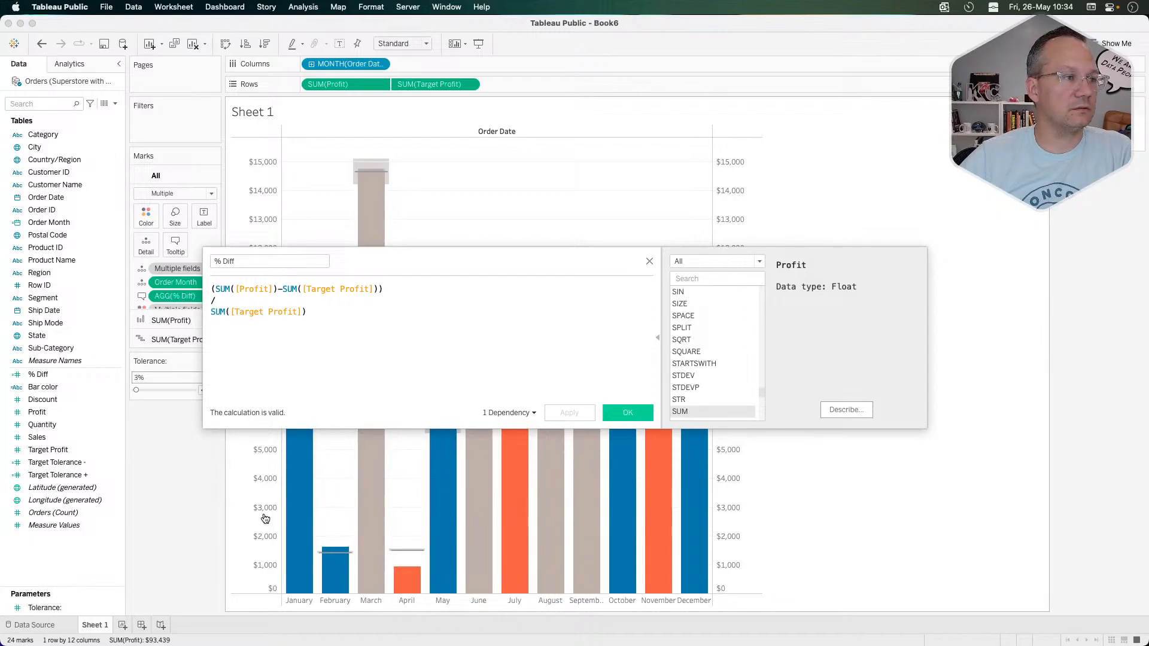
View the reference dashboard in Chrome, then return to Tableau Public and close the % Diff calculation editor.
key(super+Tab)
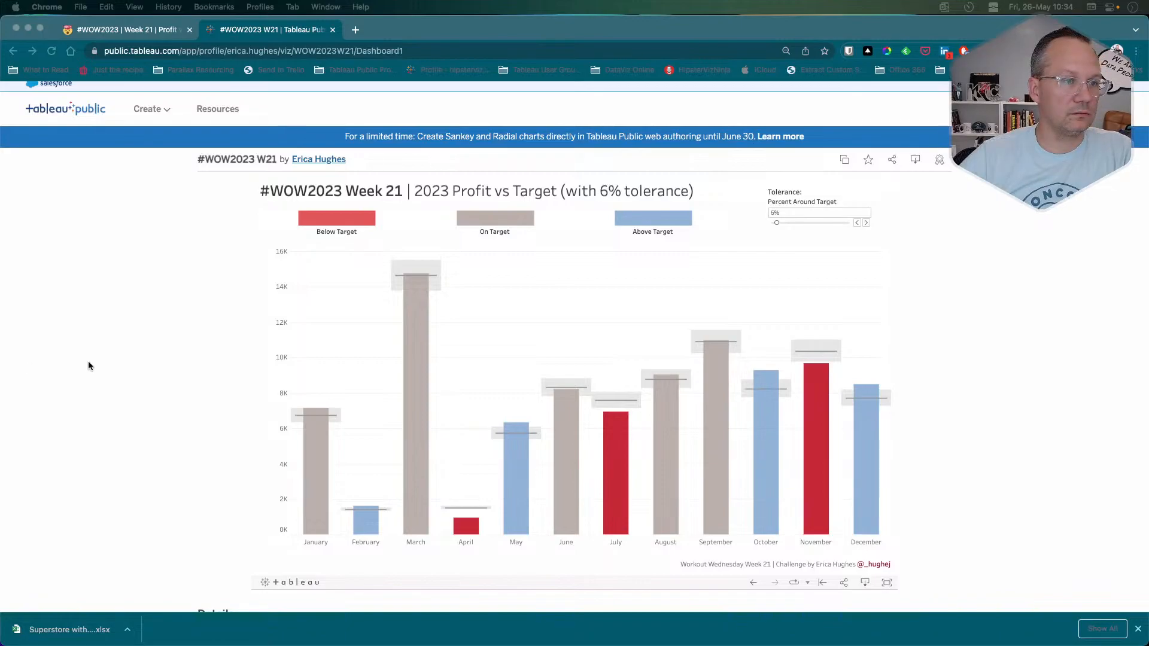
click(183, 440)
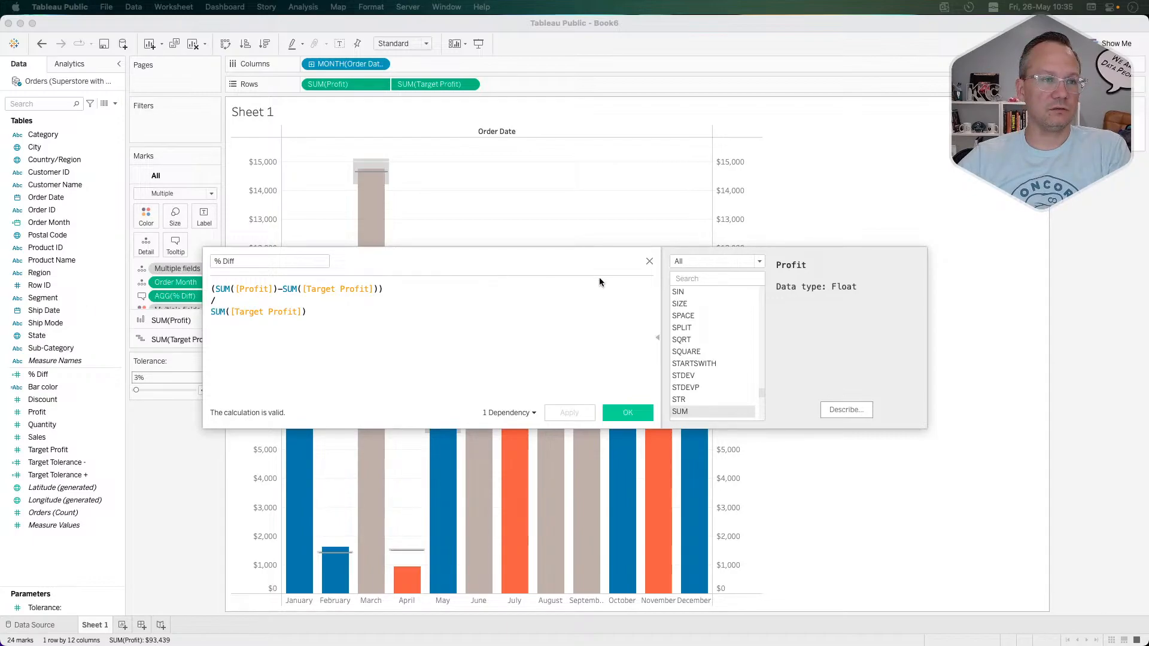
click(649, 262)
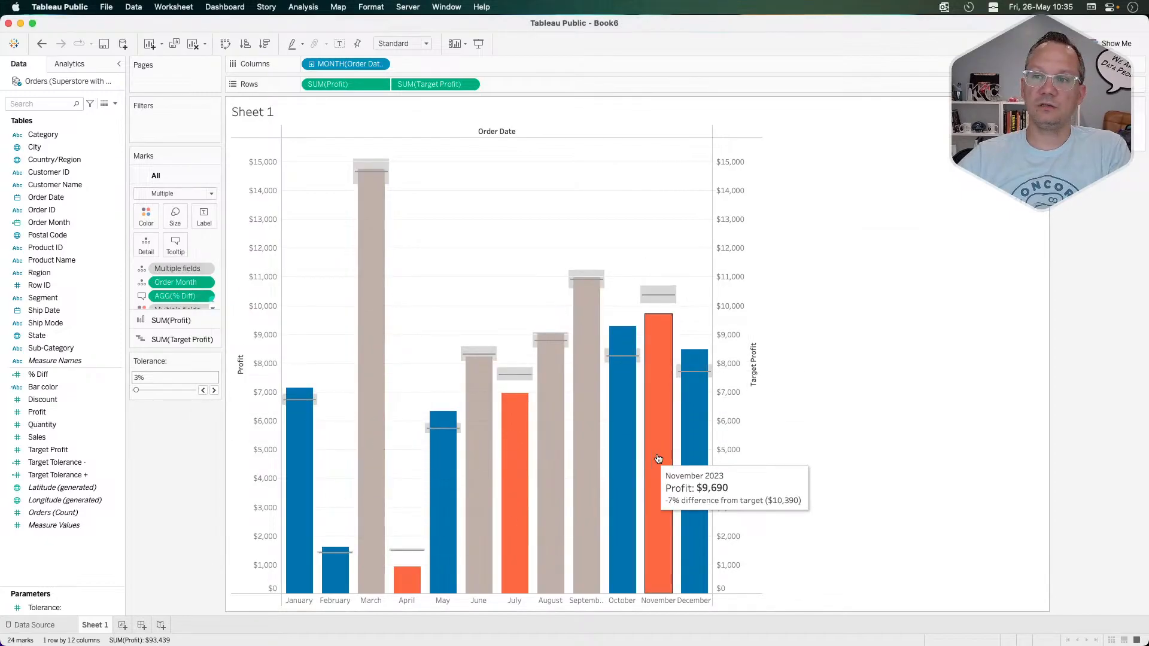
click(122, 625)
click(91, 626)
click(128, 626)
right_click(128, 625)
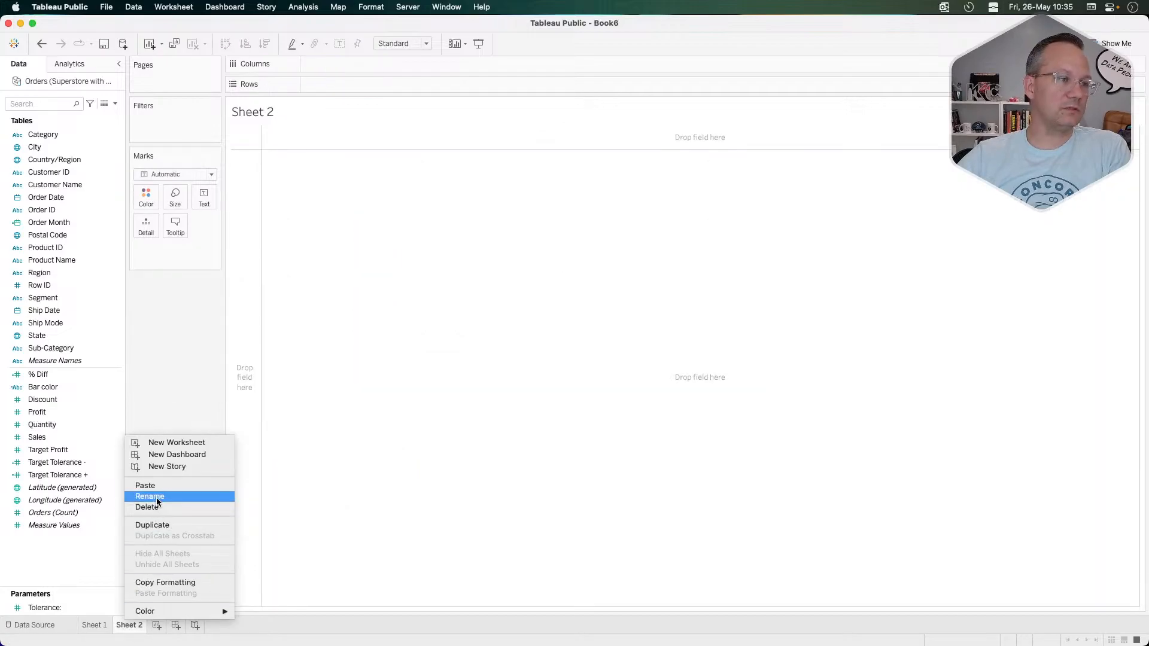
click(157, 507)
Create a new dashboard in the workbook.
click(141, 626)
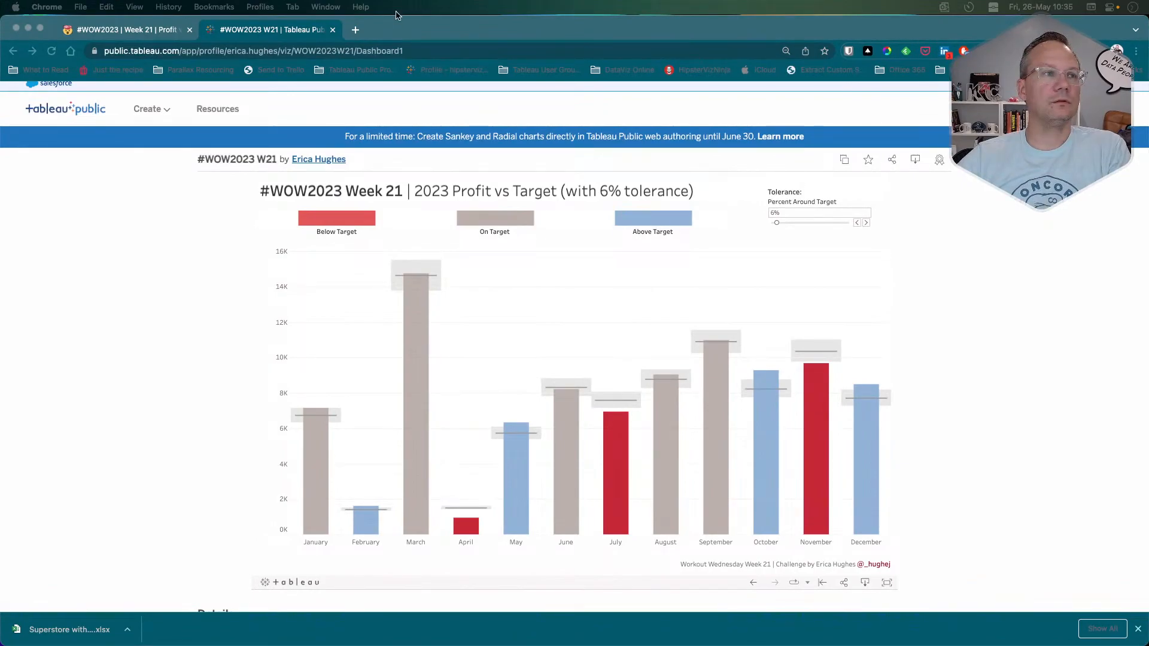
Look up the required dashboard size on the challenge page in Chrome, then set the Tableau Public dashboard to a fixed size of 1200 x 750 px.
click(145, 30)
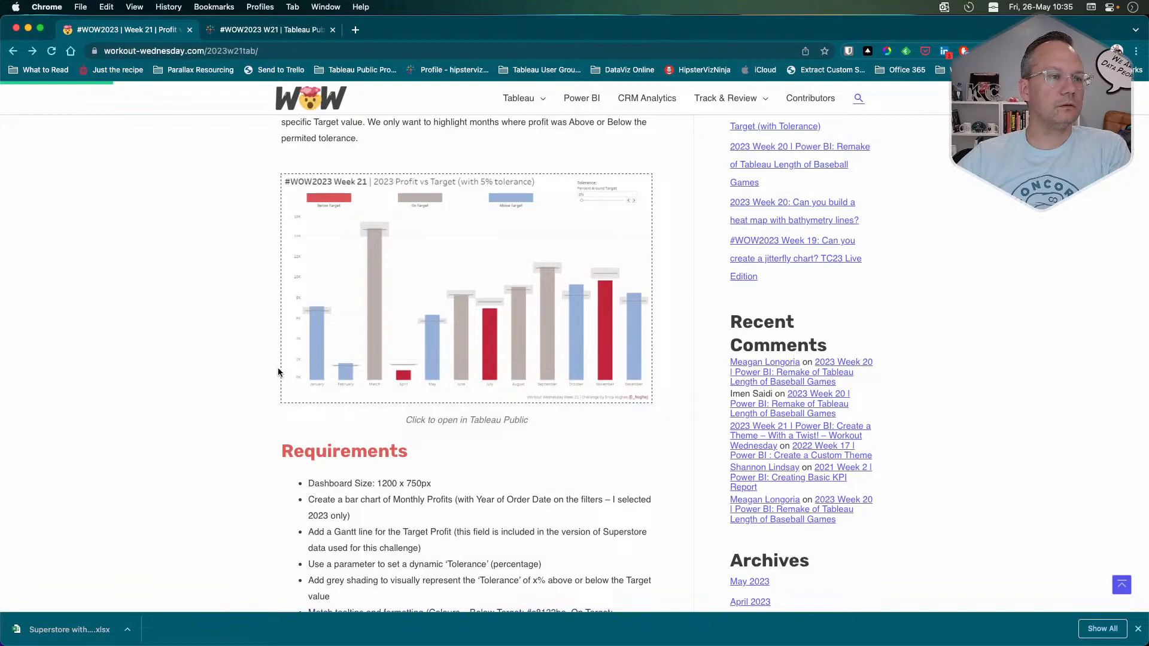
scroll(259, 469, down, 2)
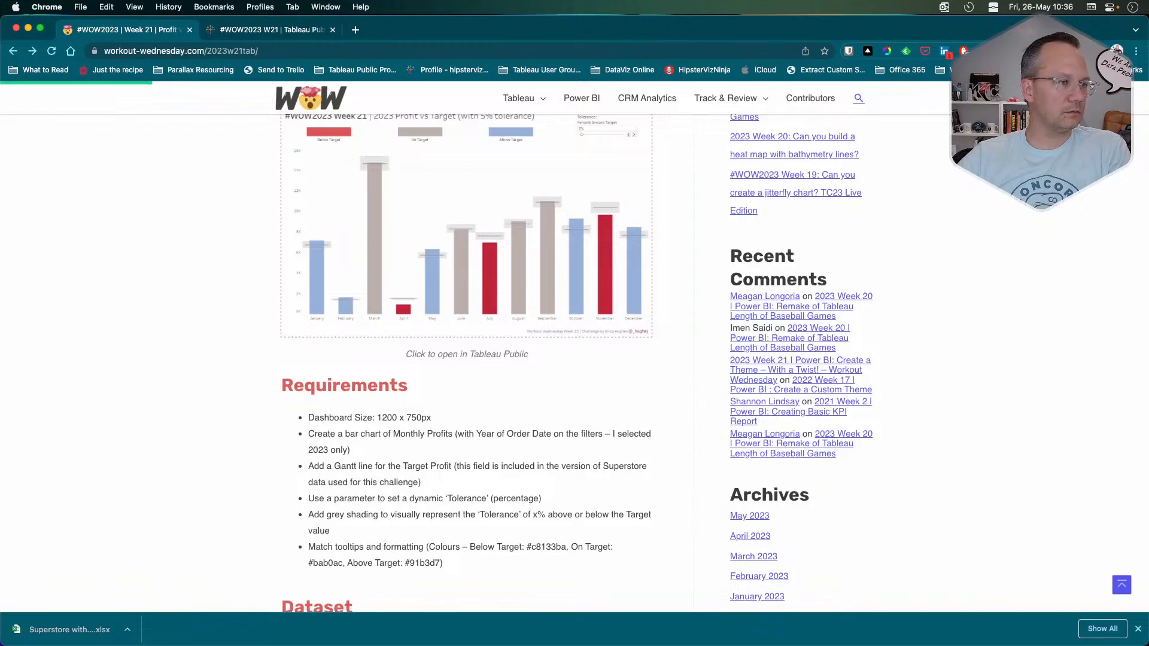
key(super+Tab)
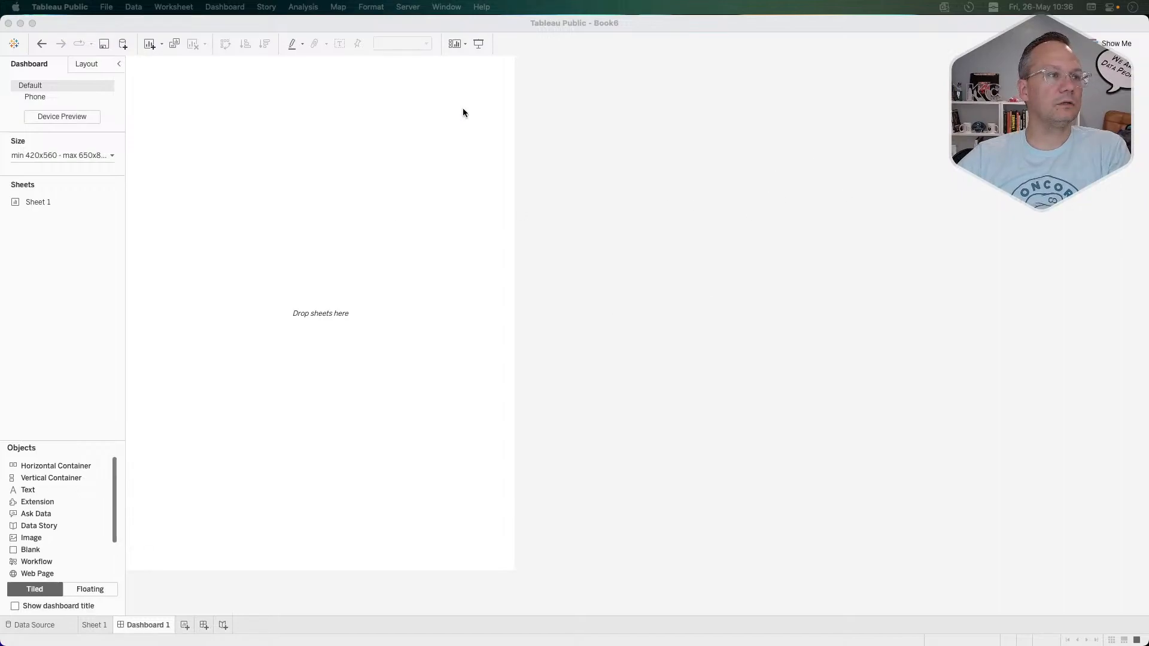
click(110, 155)
click(54, 176)
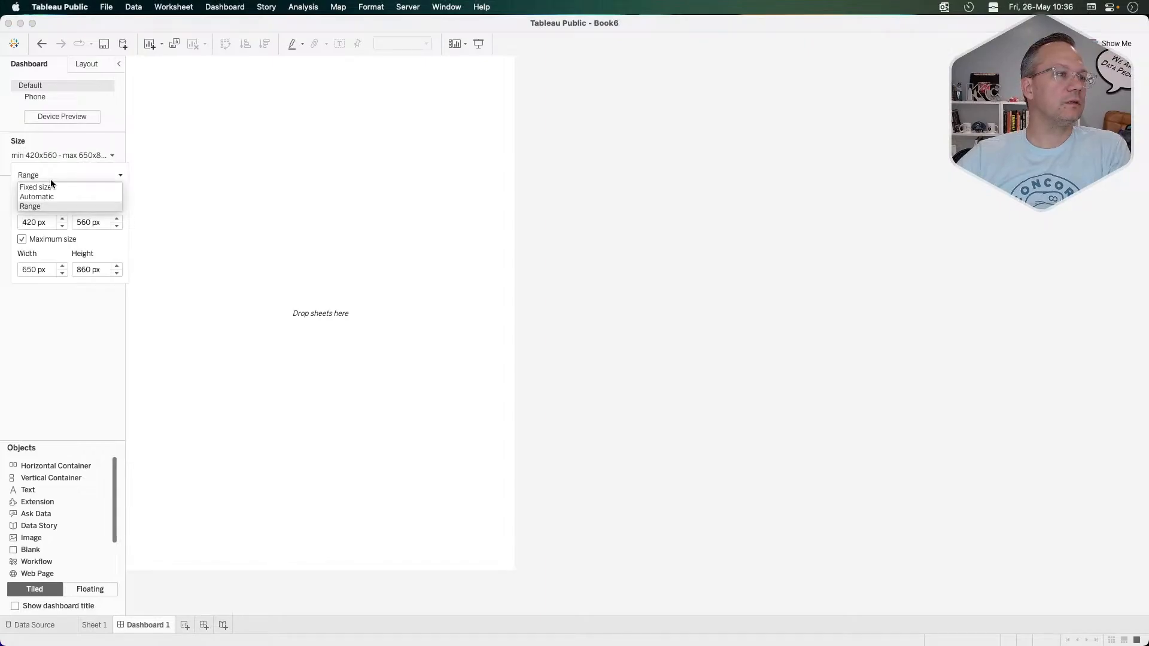
click(50, 187)
click(38, 228)
double_click(38, 228)
triple_click(39, 228)
double_click(38, 228)
triple_click(39, 227)
text(1200)
key(Tab)
text(750)
key(Return)
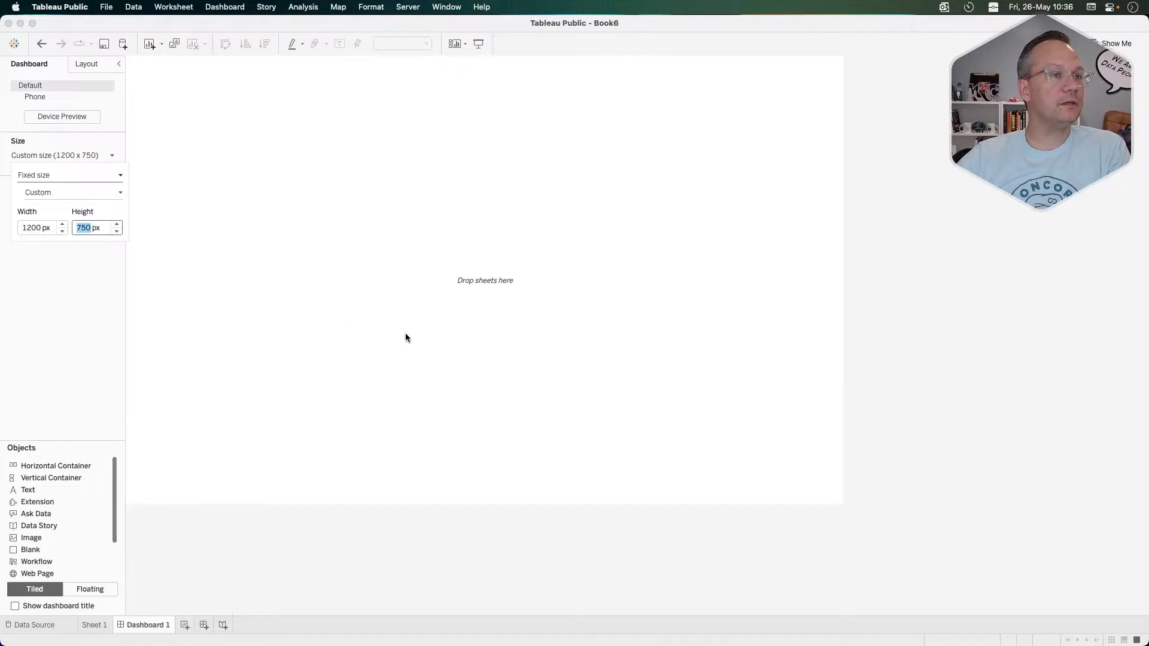
click(101, 334)
Place Sheet 1 on the dashboard and remove its Bar color legend.
drag(42, 202, 332, 218)
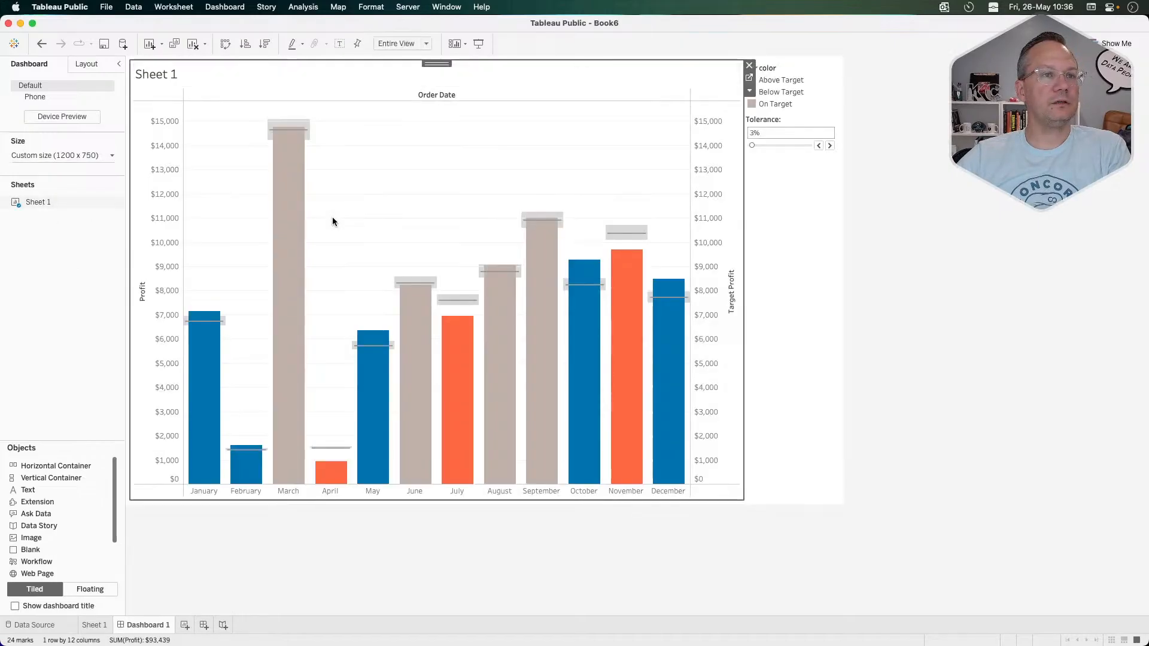
click(807, 122)
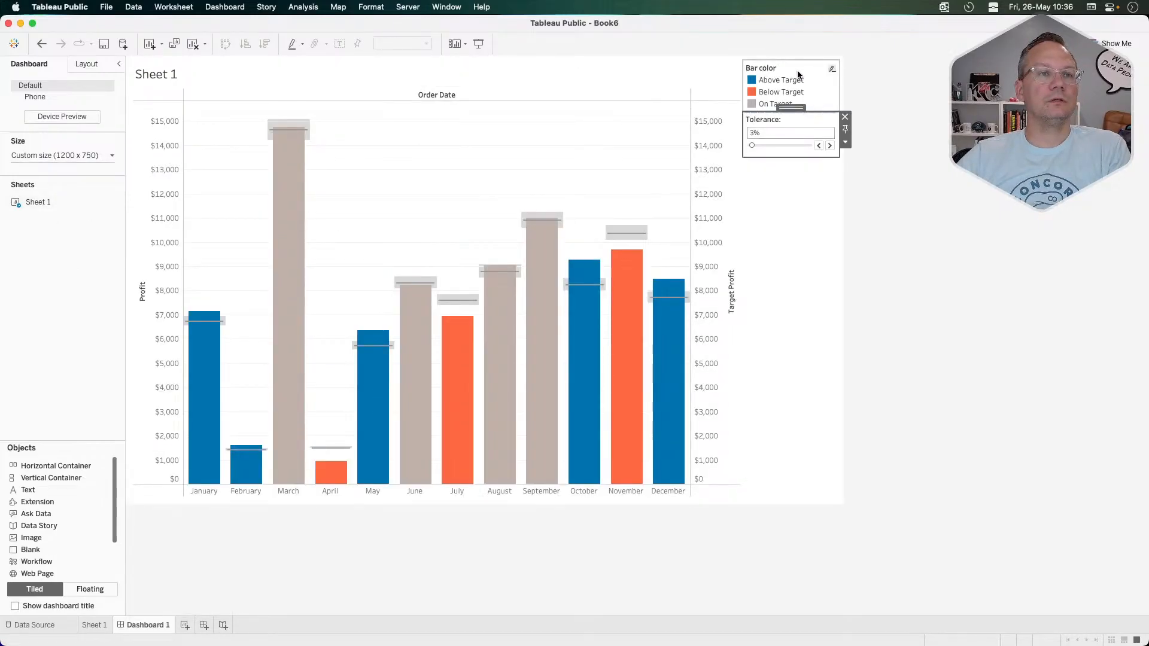
click(797, 72)
click(844, 66)
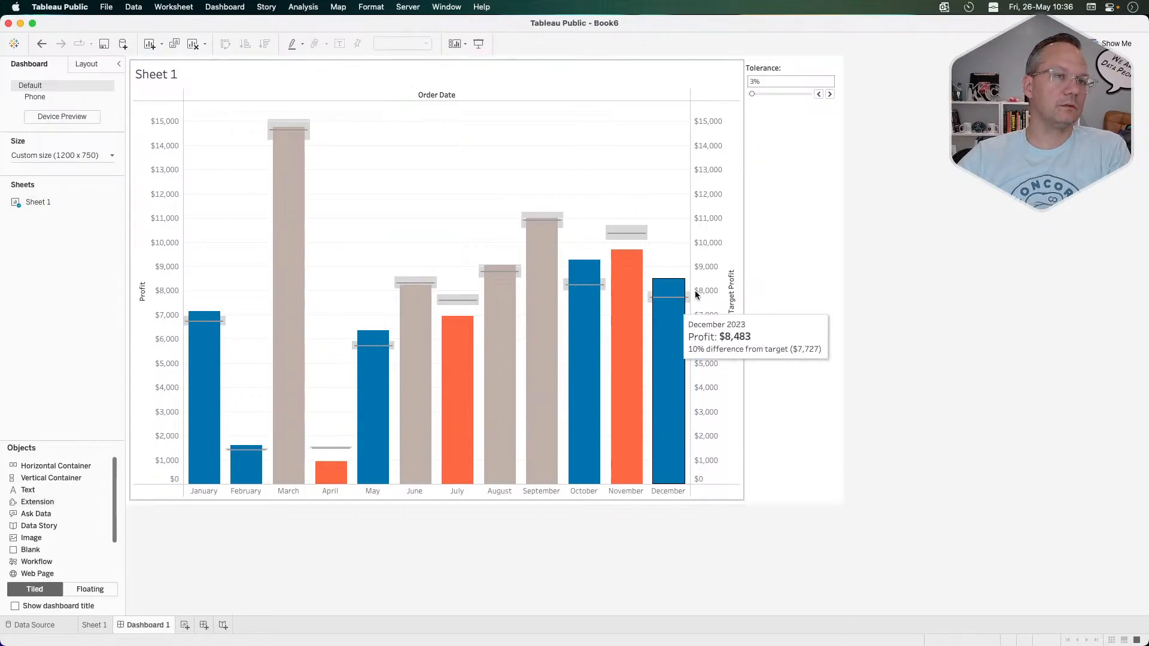
Add a vertical container beside the chart, holding a blank with a horizontal container above it.
click(792, 171)
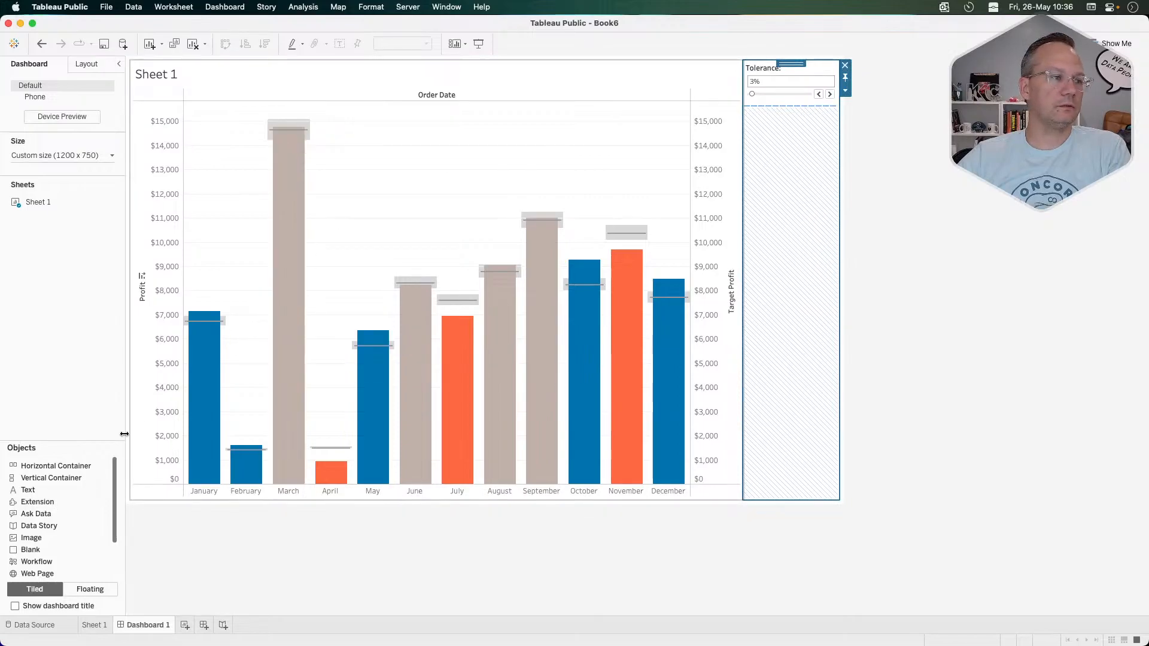
mouse_move(48, 478)
mouse_down()
mouse_move(216, 350)
mouse_move(156, 332)
mouse_up()
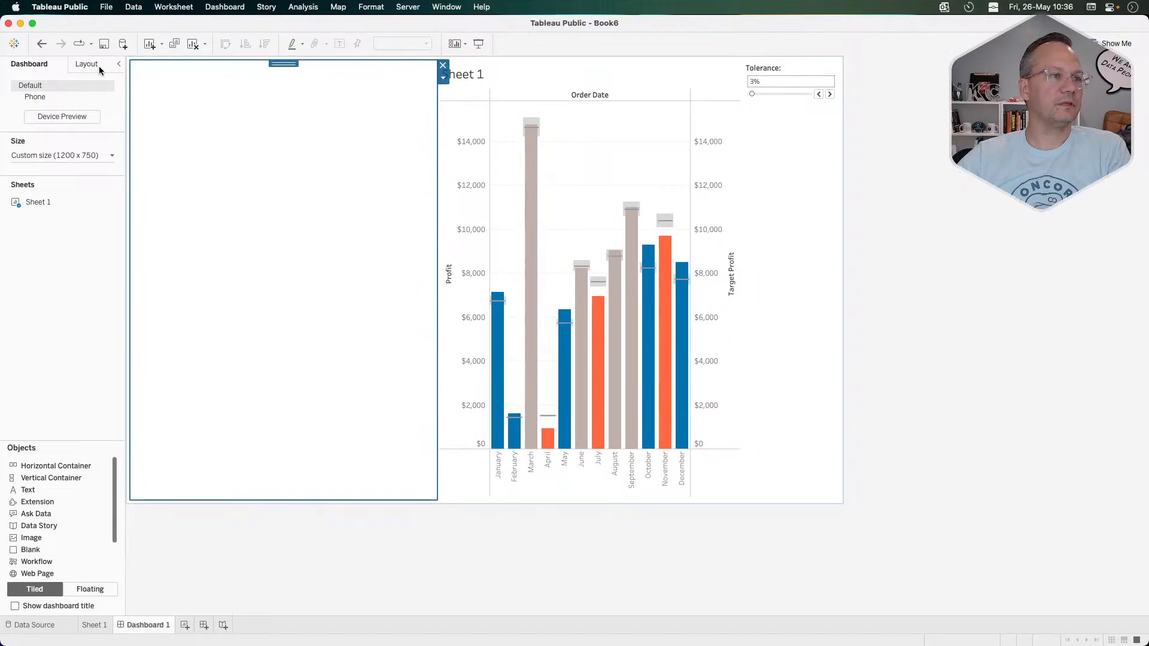
drag(51, 467, 339, 272)
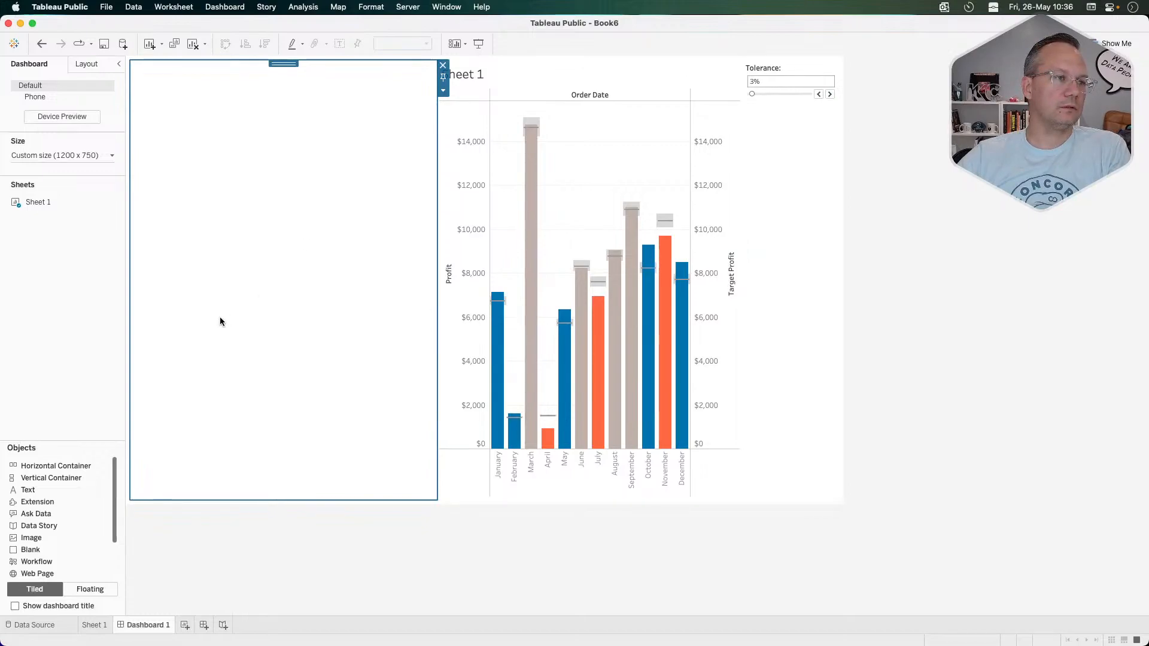
click(41, 44)
click(199, 162)
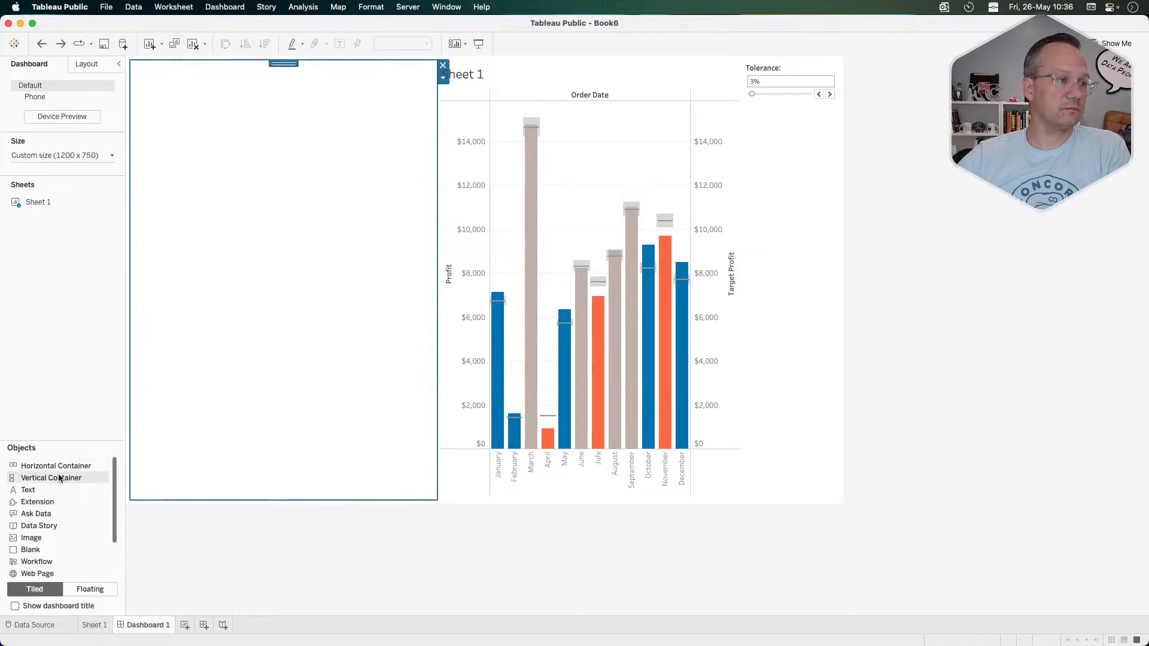
drag(41, 551, 285, 313)
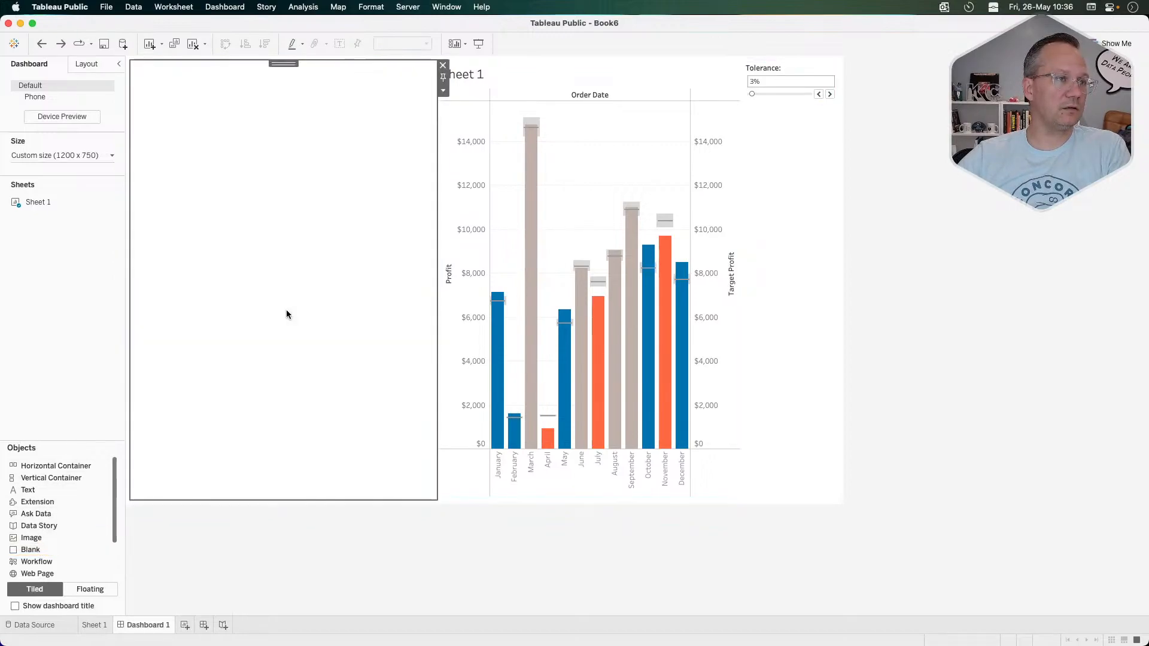
drag(44, 467, 298, 181)
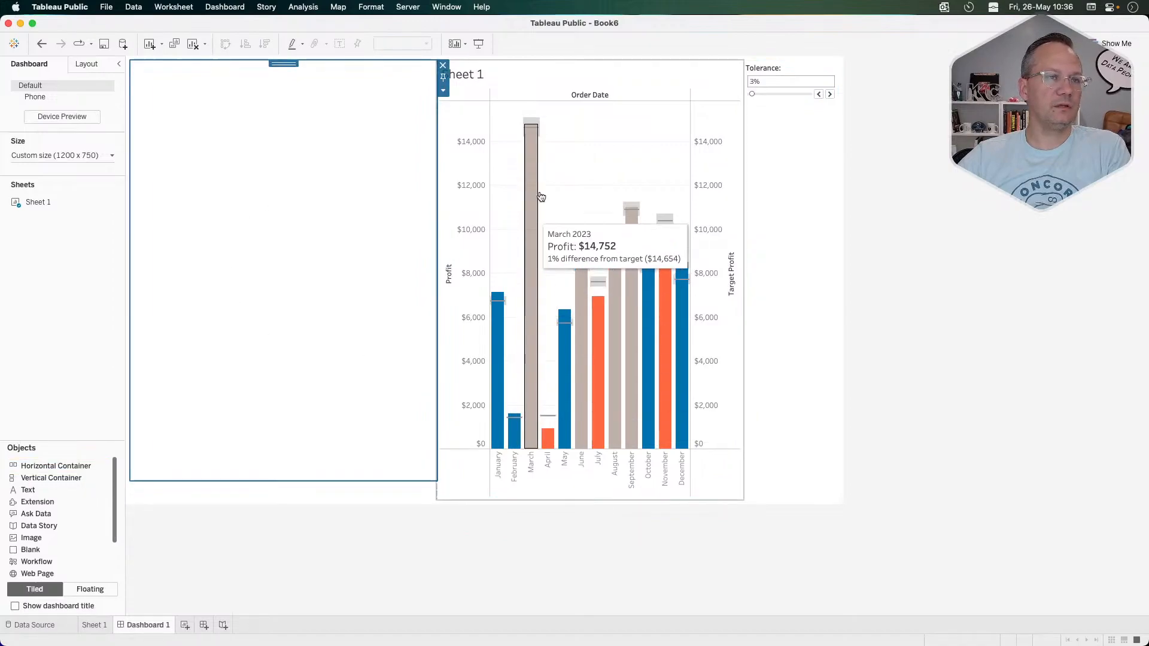
Move the Sheet 1 chart into the vertical container, between the horizontal container and the blank.
click(641, 88)
drag(590, 63, 272, 479)
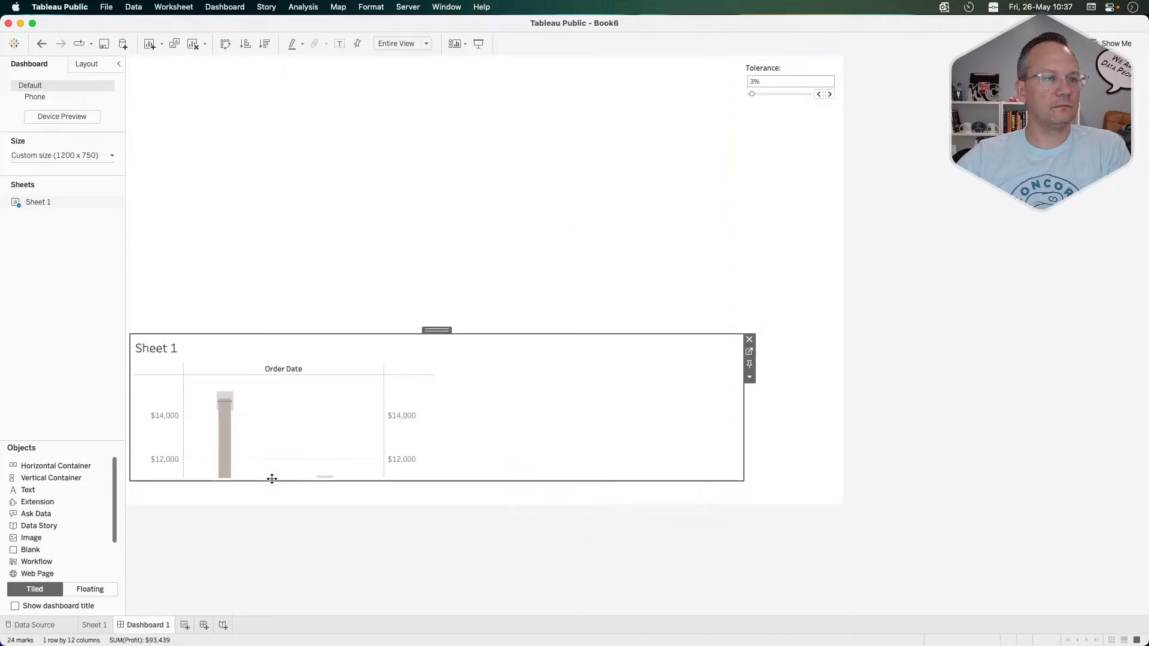
click(270, 284)
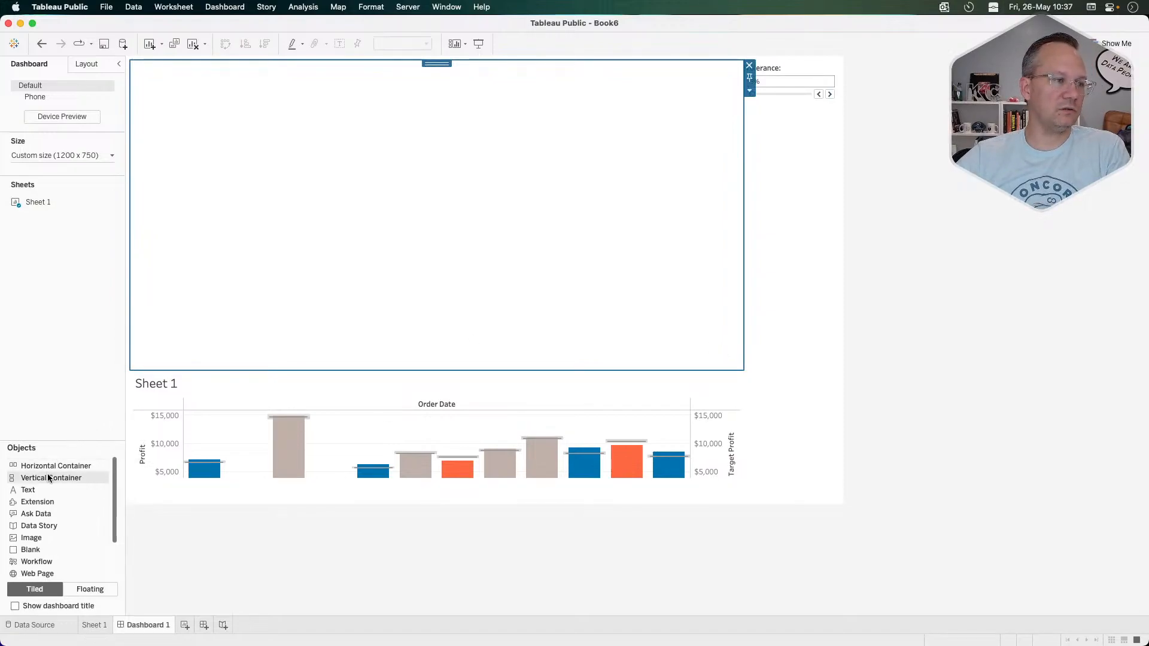
click(62, 296)
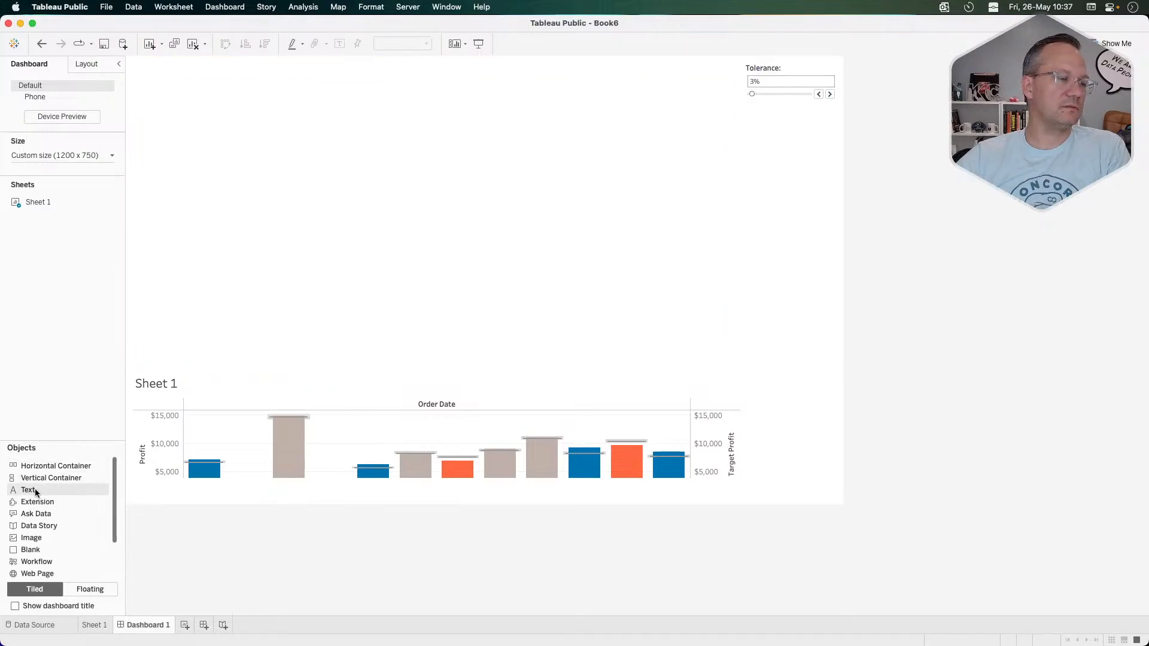
click(262, 241)
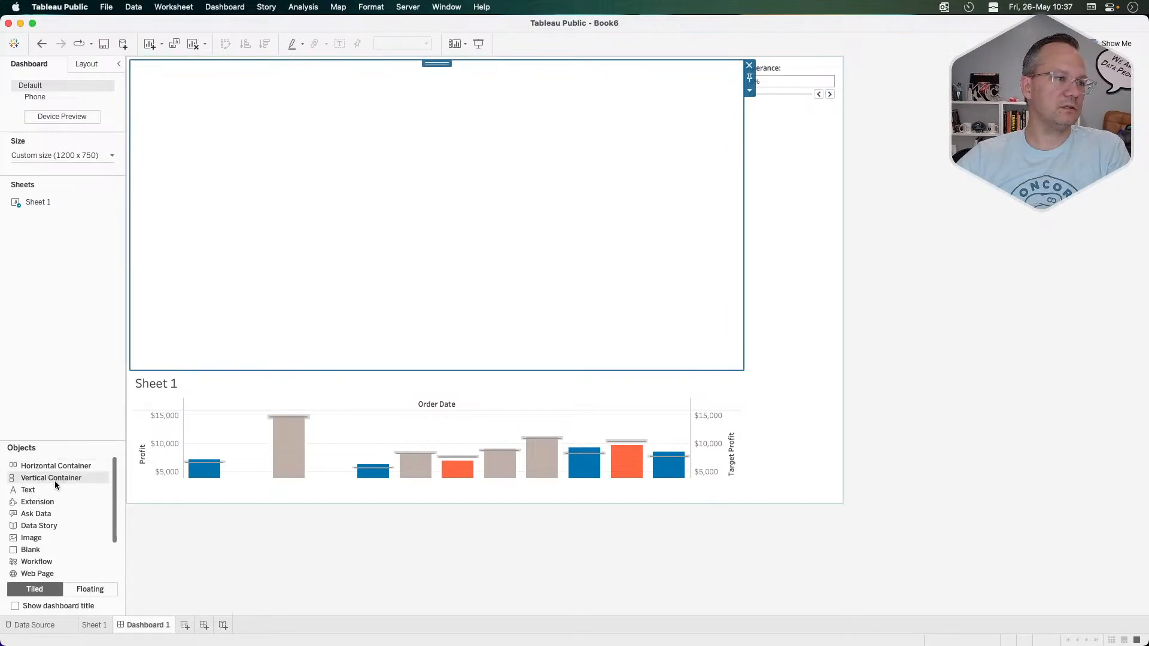
Move the blank into the horizontal container above the chart and make that container taller.
click(276, 492)
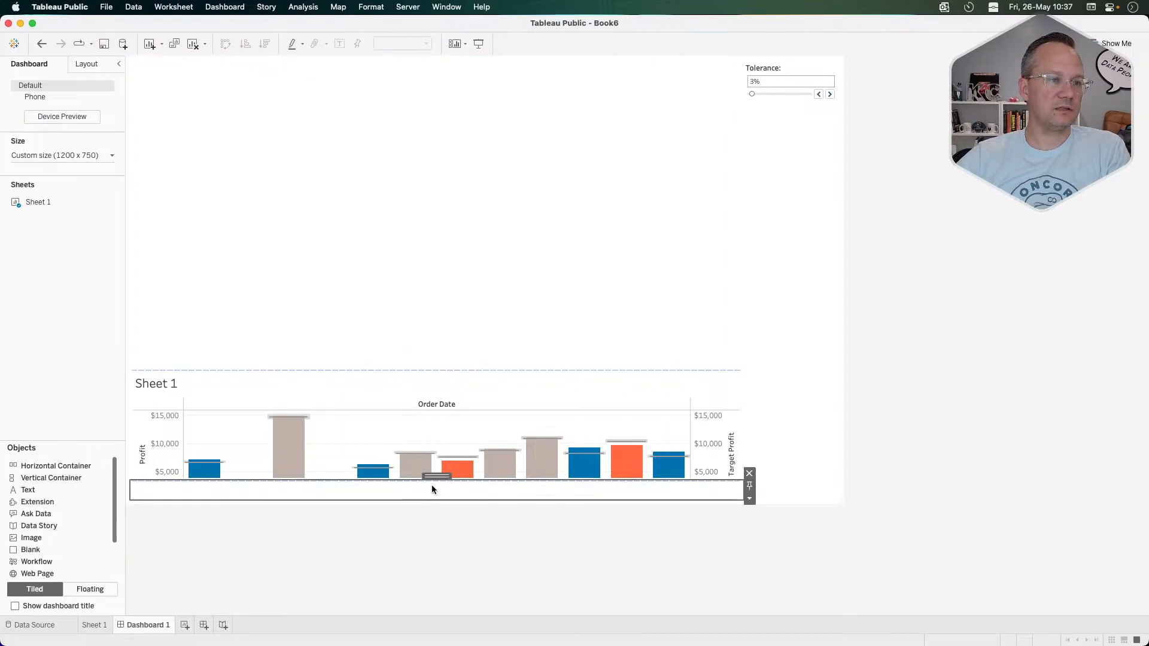
drag(439, 476, 462, 267)
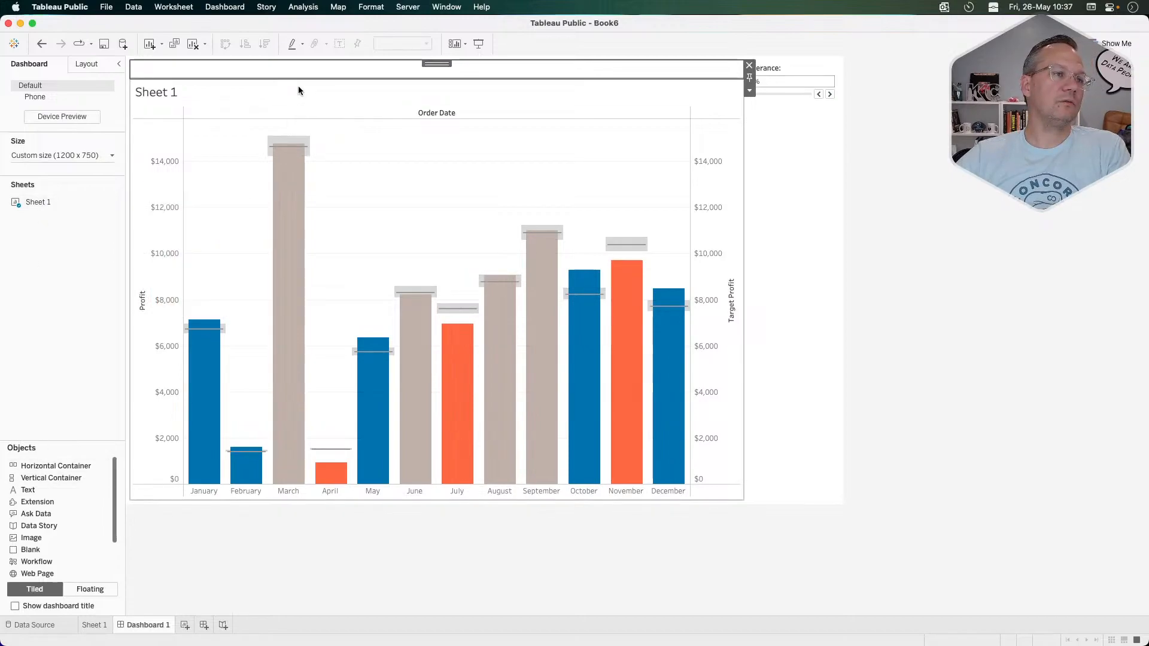
drag(303, 79, 297, 145)
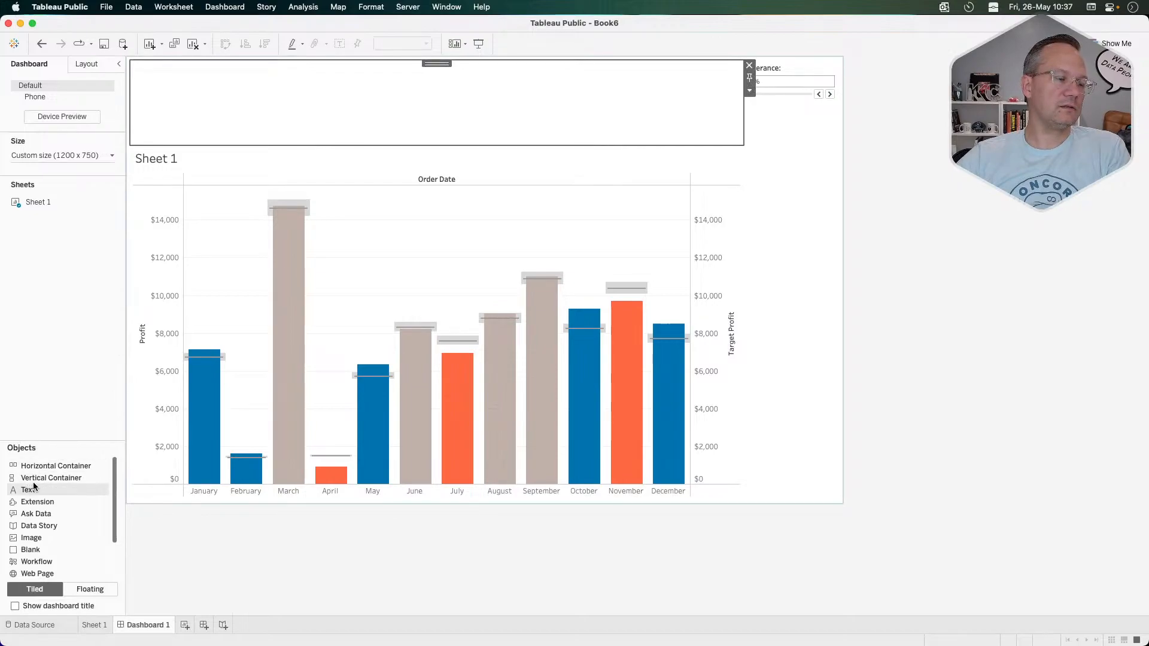
Add three vertical containers side by side inside the horizontal container above the chart.
drag(28, 490, 72, 357)
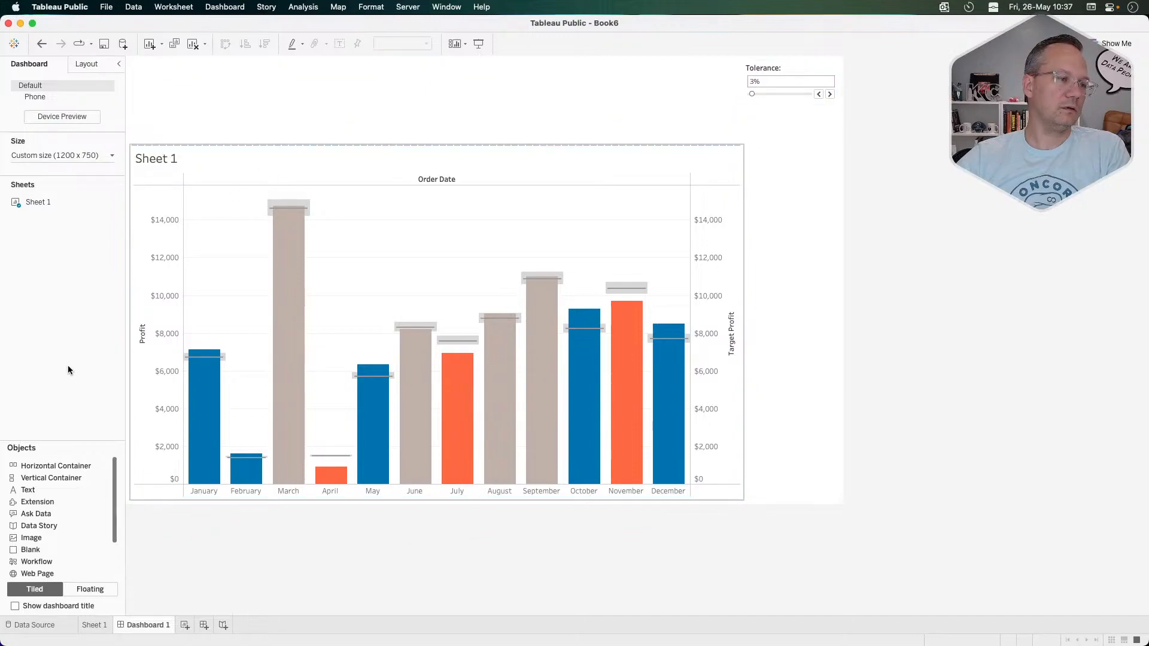
drag(42, 479, 262, 117)
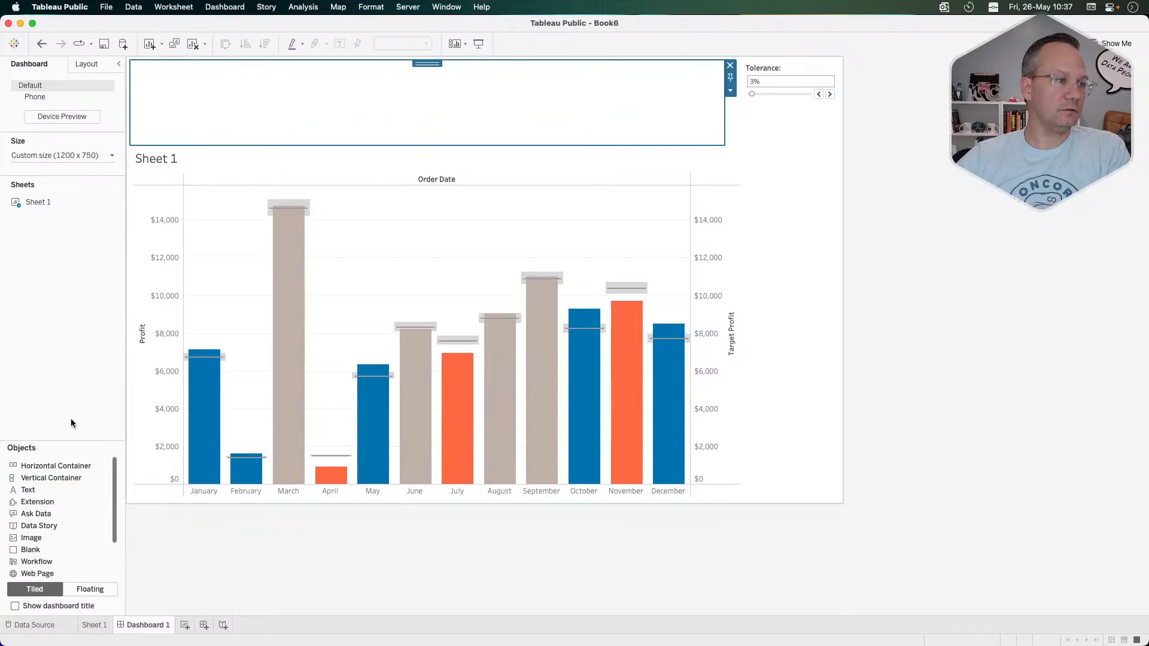
drag(55, 478, 721, 129)
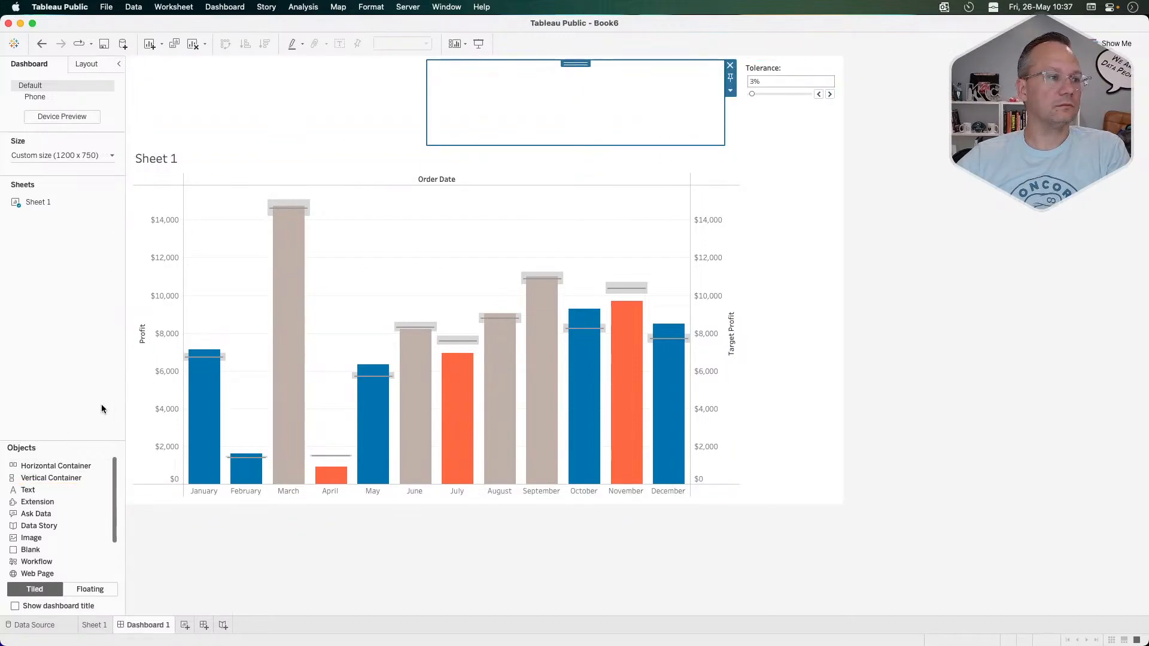
drag(35, 479, 723, 114)
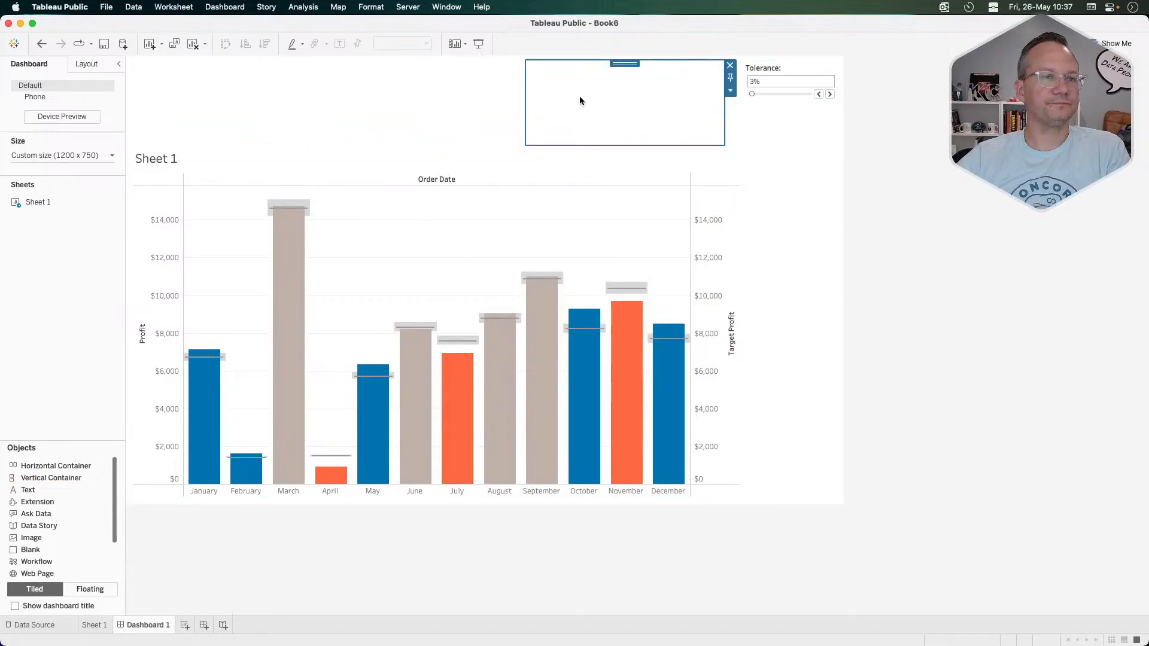
click(232, 111)
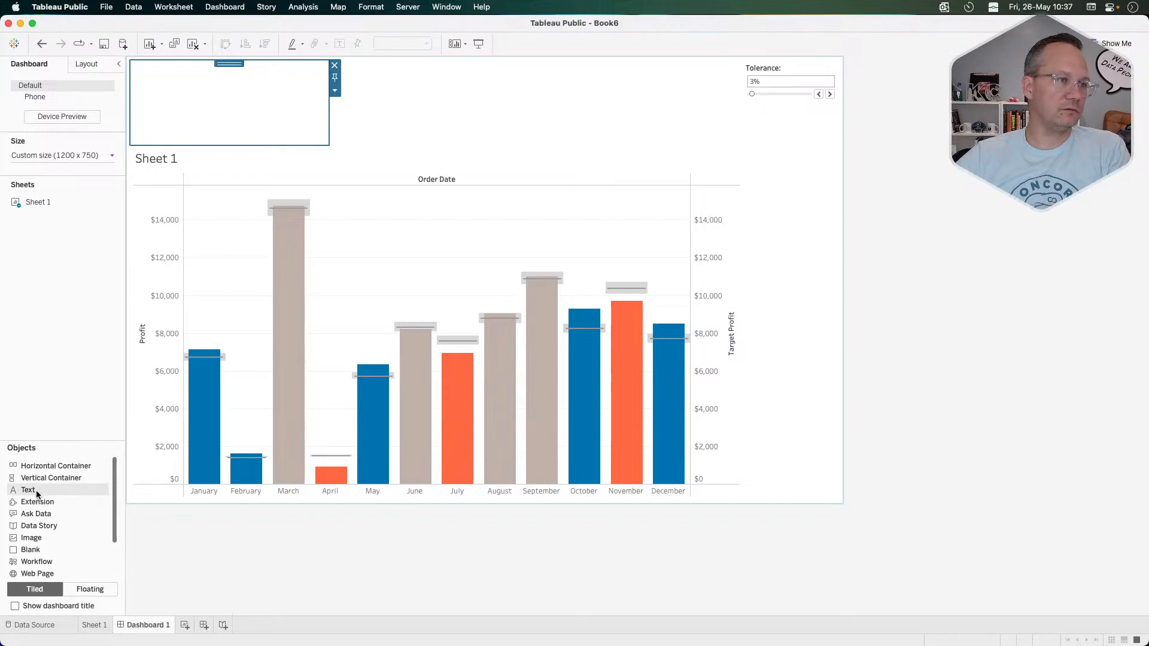
Add a text object reading "Above Target" to the first vertical container, in bold Tableau Medium.
drag(36, 490, 82, 411)
drag(51, 473, 249, 118)
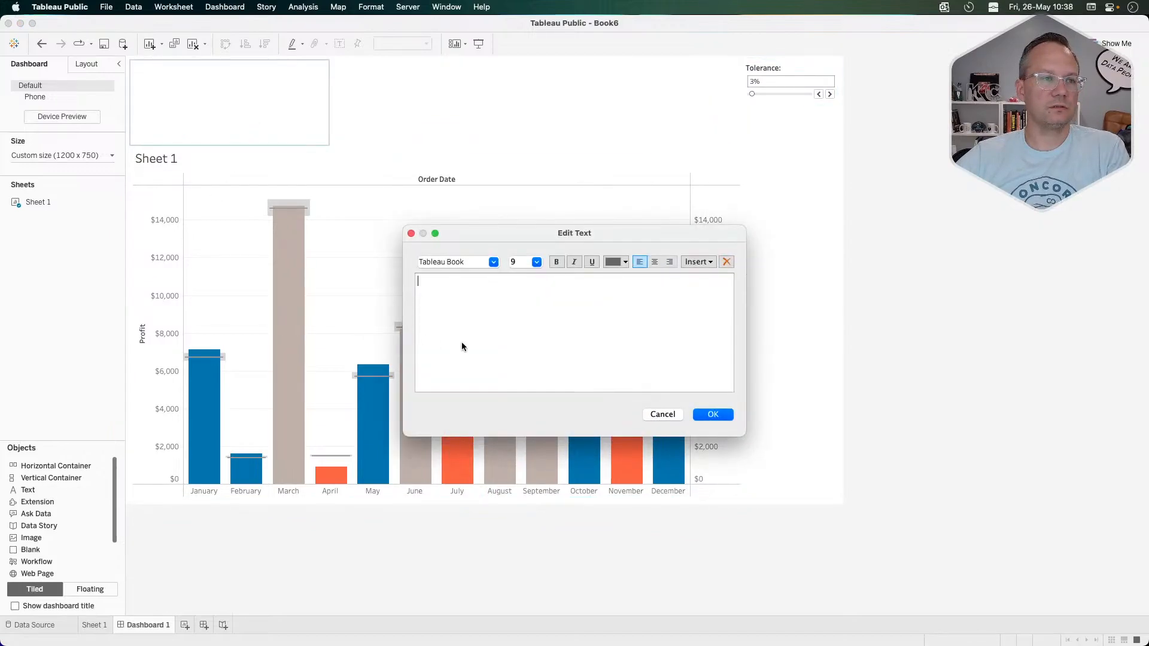
text(Above Target)
key(super+a)
click(493, 261)
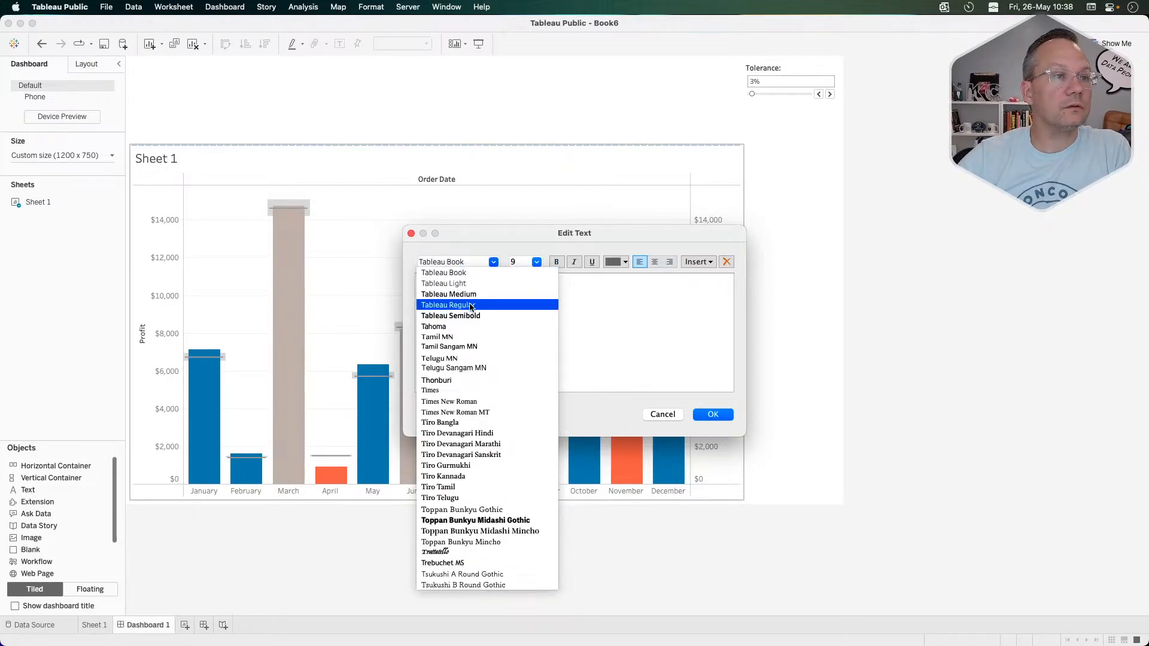
click(470, 295)
click(556, 262)
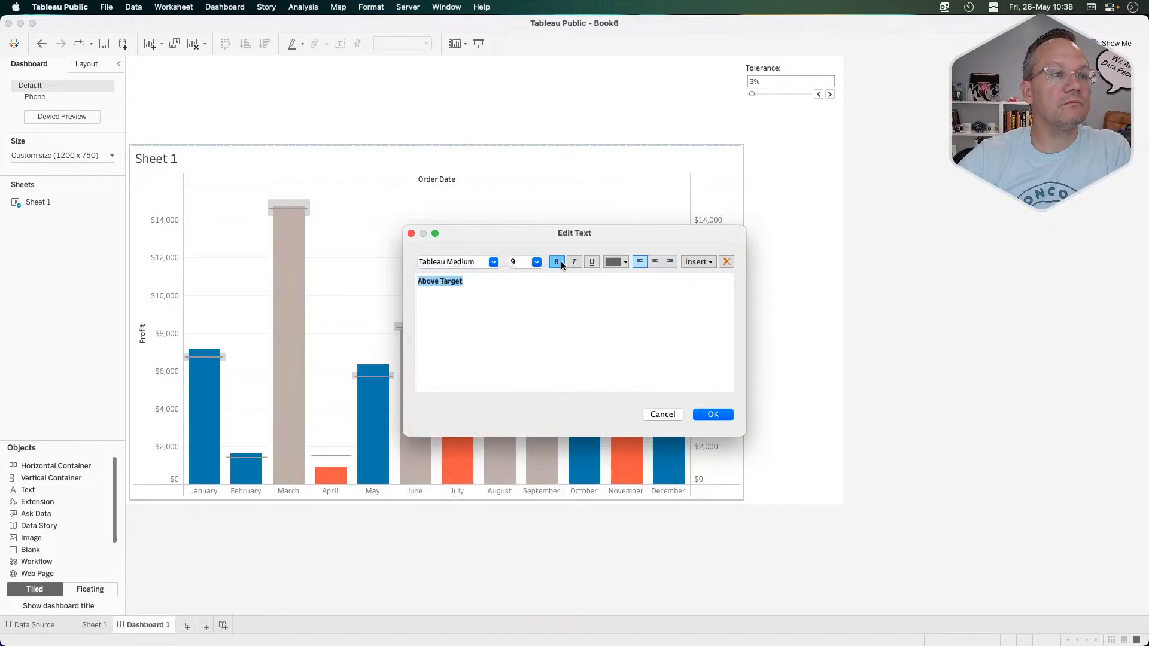
Make the "Above Target" text black, 12 pt and centered, and confirm the text.
click(611, 262)
click(612, 289)
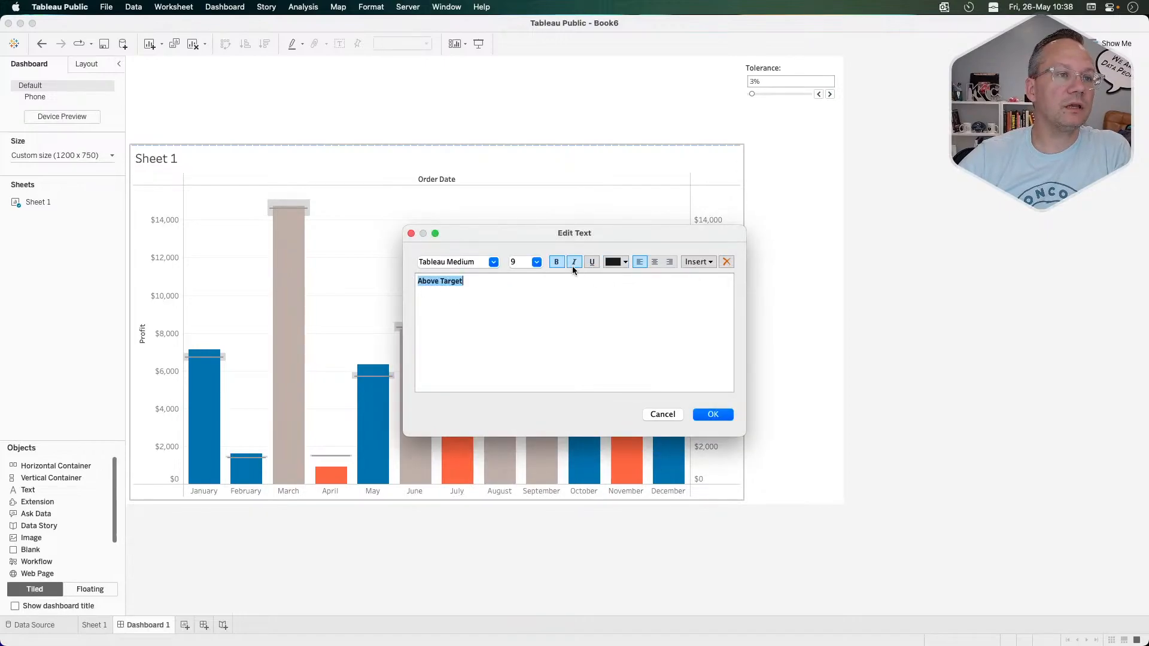
click(537, 262)
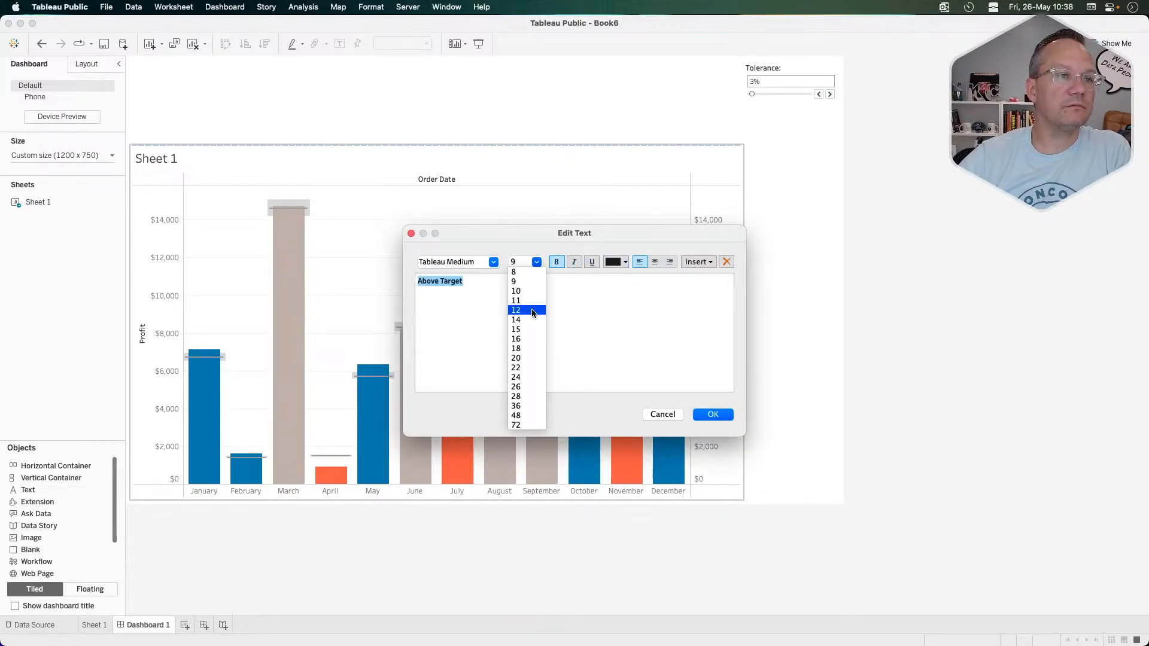
click(527, 307)
click(655, 263)
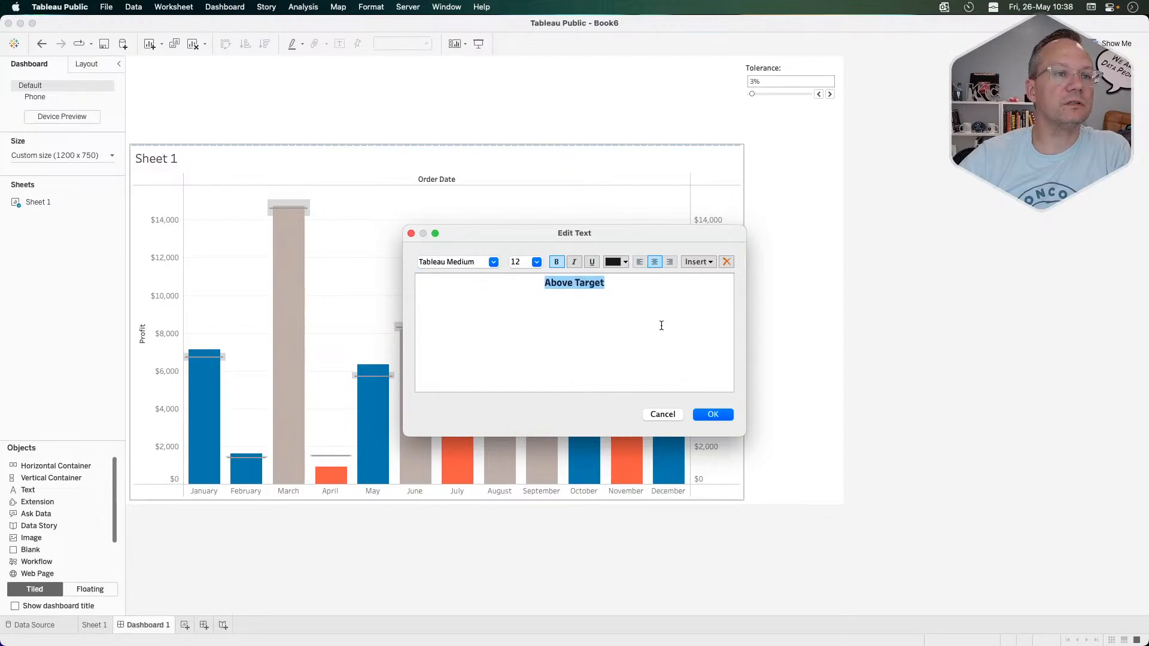
click(712, 416)
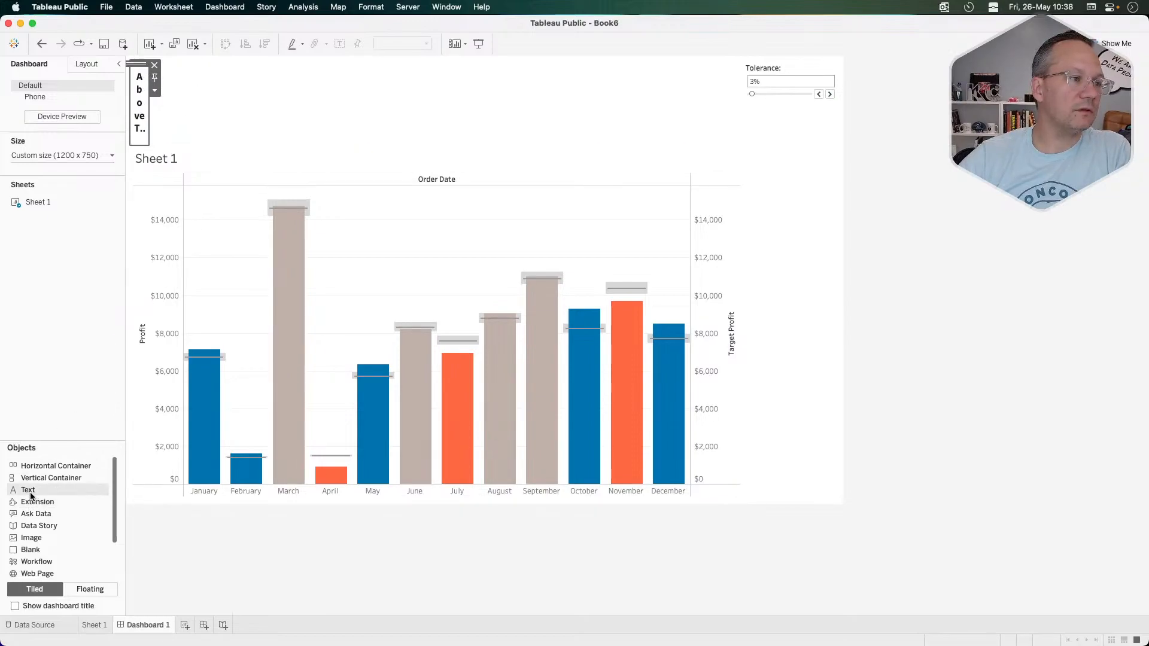
Add a text object reading "On Target" to the second vertical container, in black, centered 12 pt Tableau Medium.
drag(32, 495, 377, 148)
drag(365, 110, 365, 110)
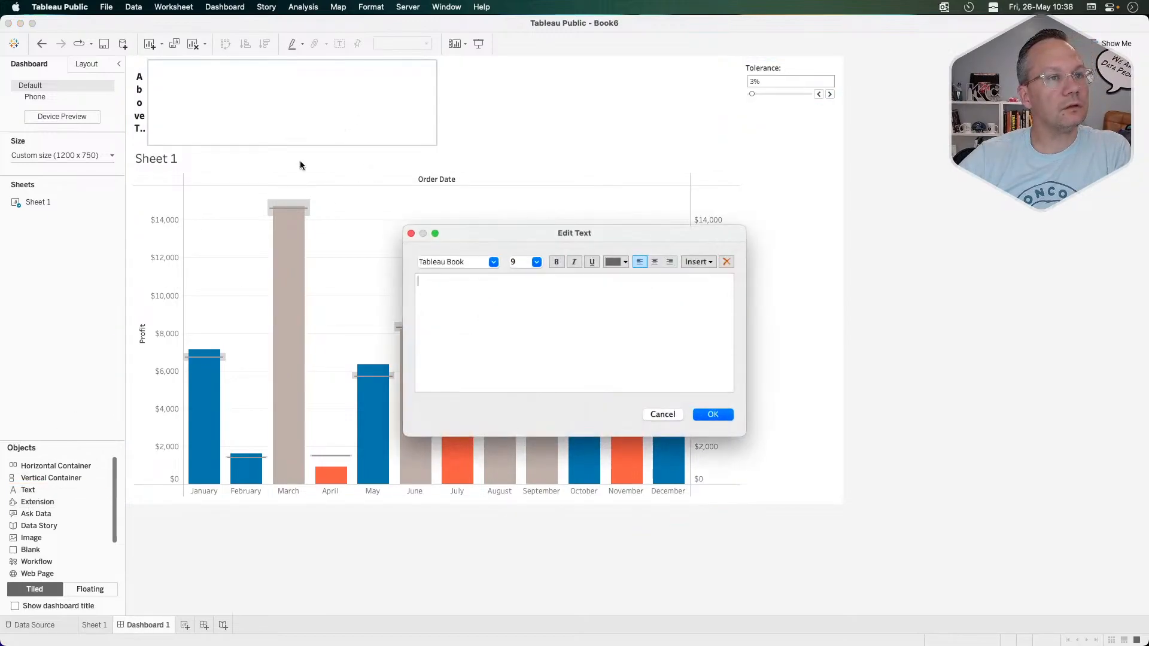
click(537, 262)
click(526, 311)
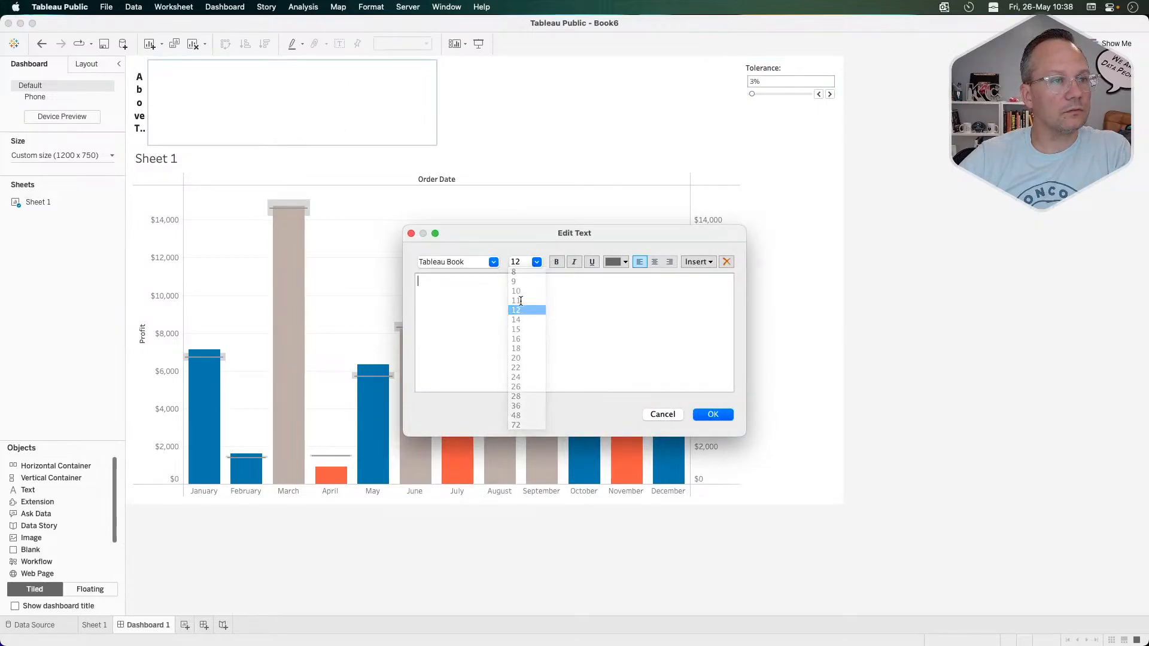
click(494, 263)
click(491, 295)
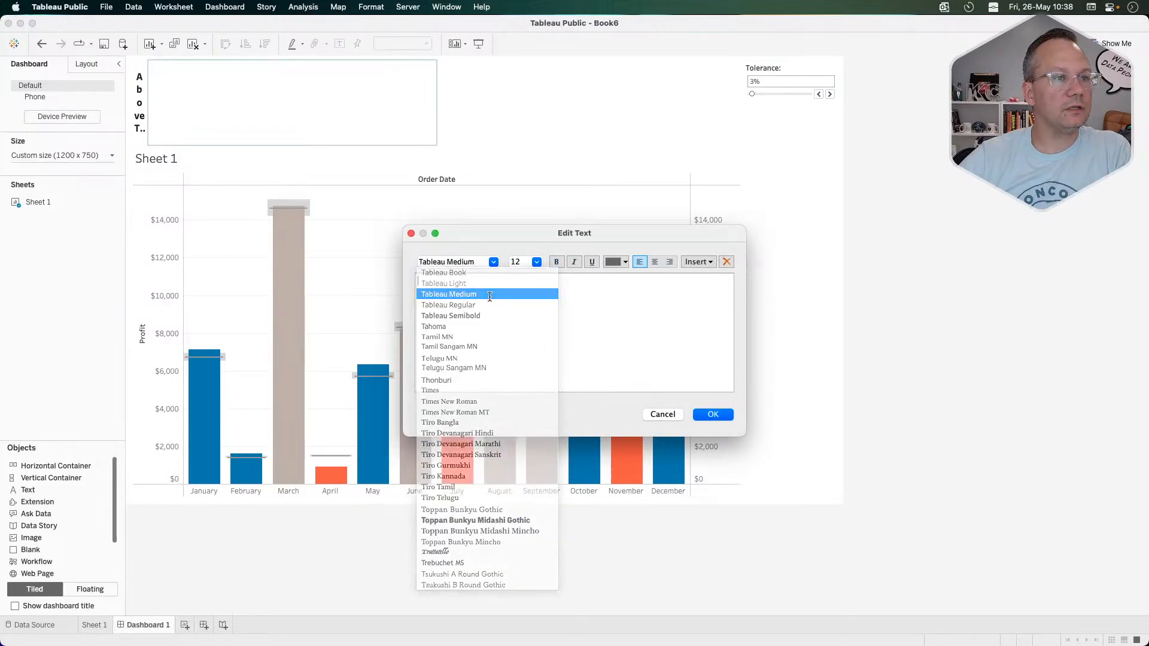
click(623, 262)
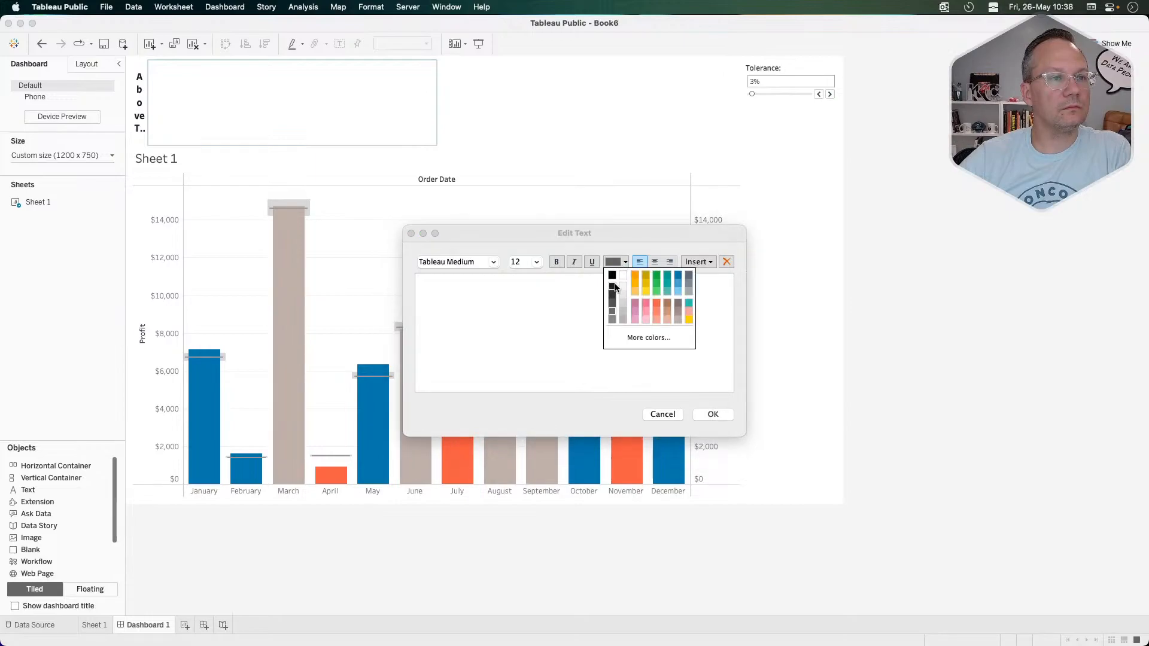
click(613, 286)
click(656, 261)
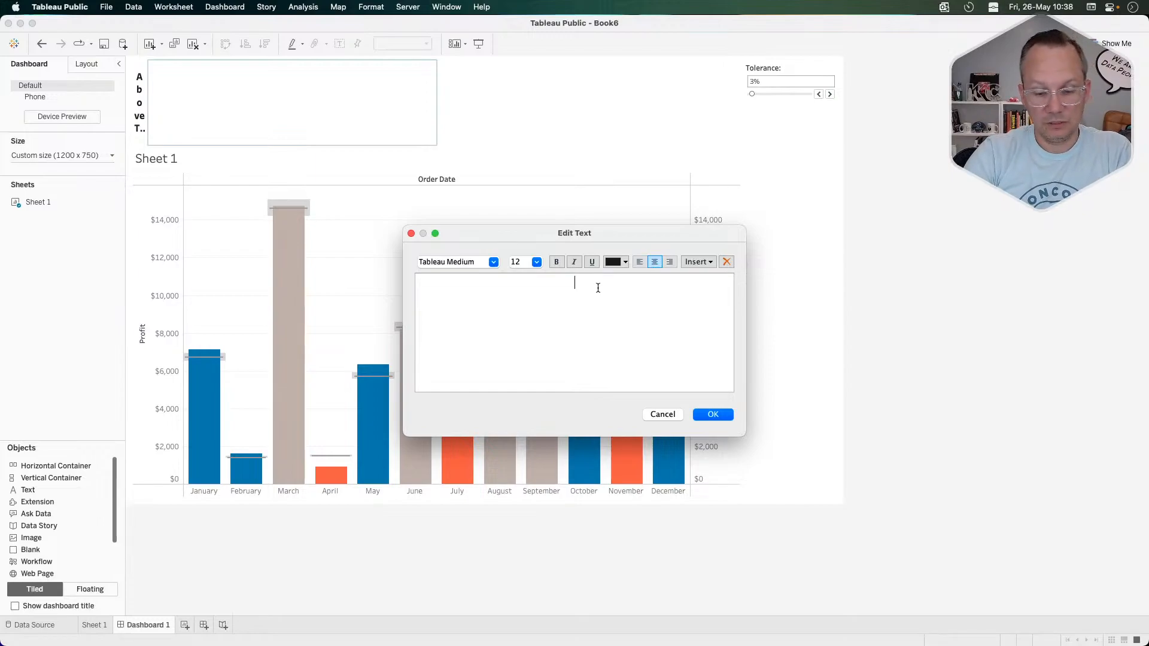
text(On Target)
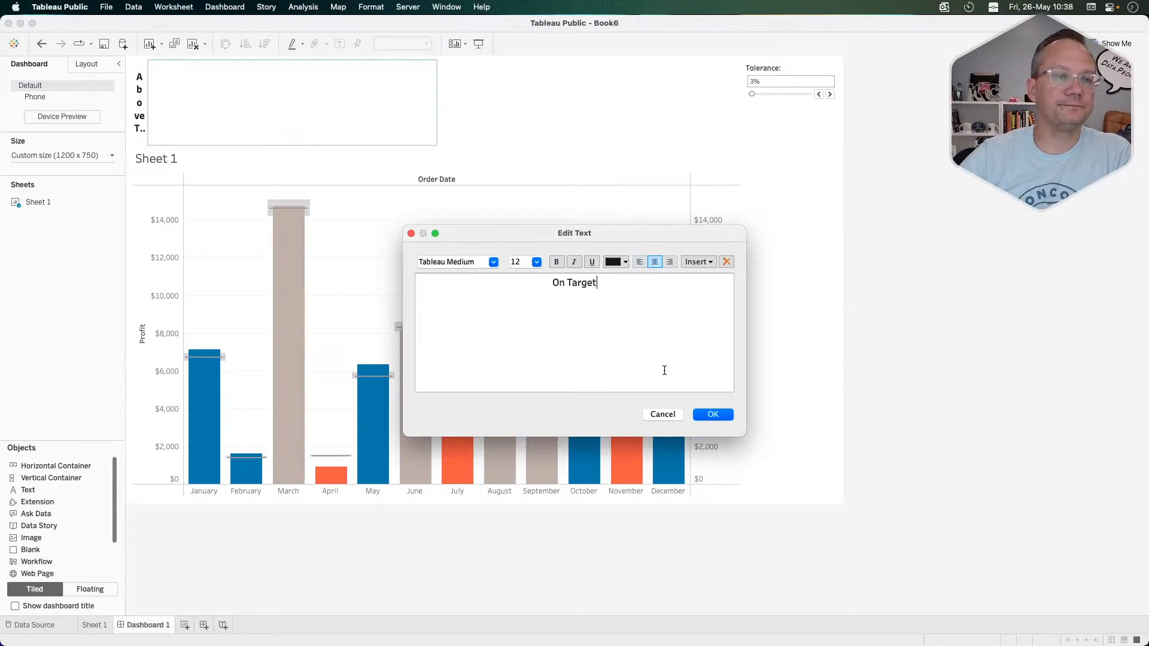
click(707, 414)
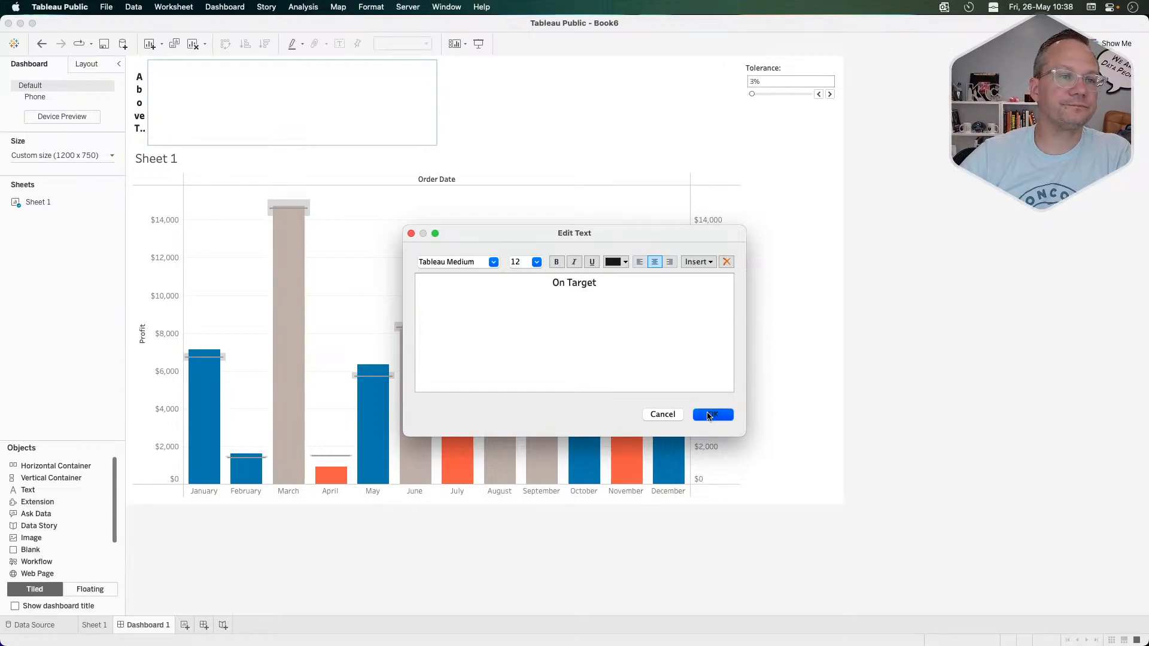
Add a text object reading "Below Target" to the third vertical container, in black, centered 12 pt Tableau Medium.
drag(36, 490, 181, 114)
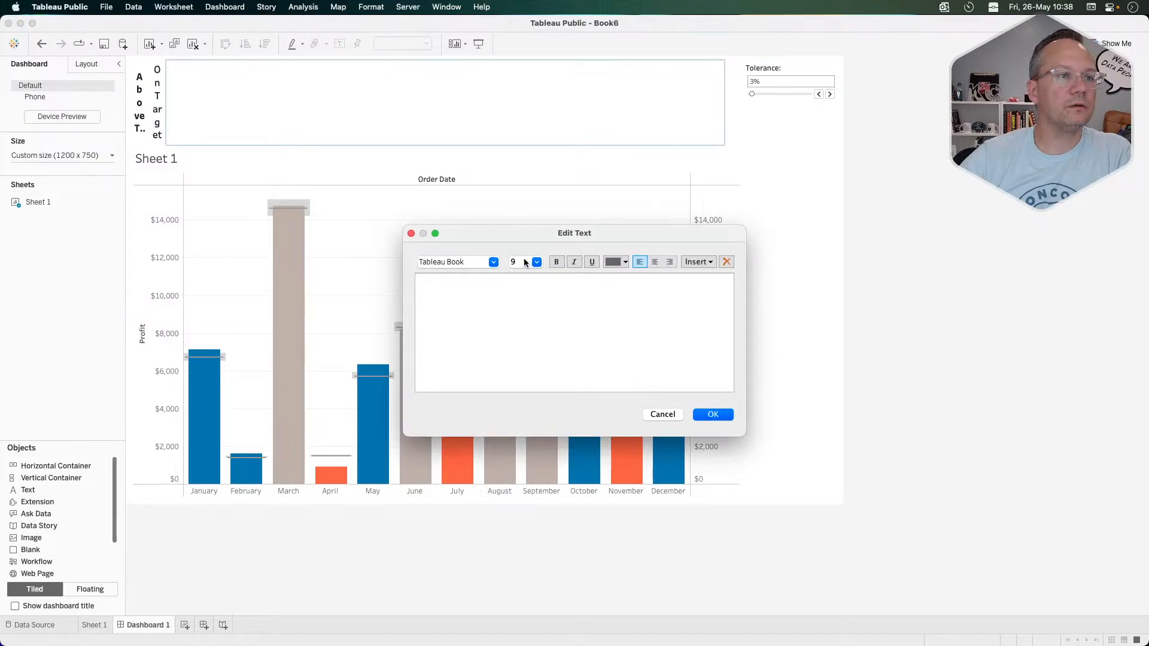
click(493, 261)
click(520, 295)
click(537, 261)
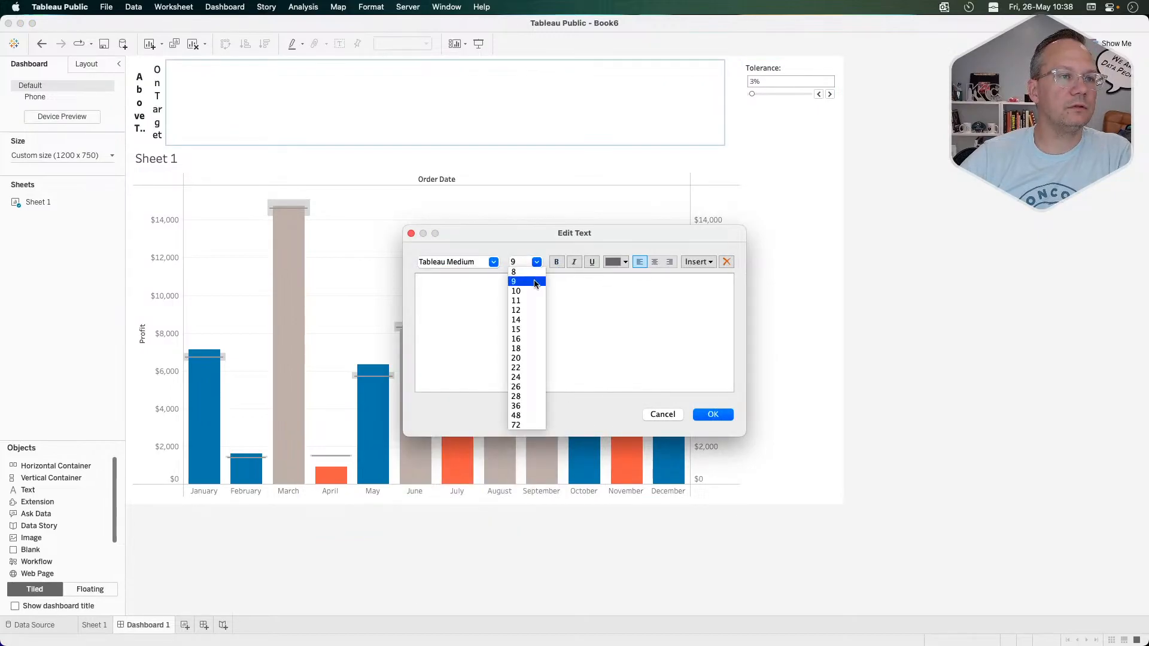
click(528, 310)
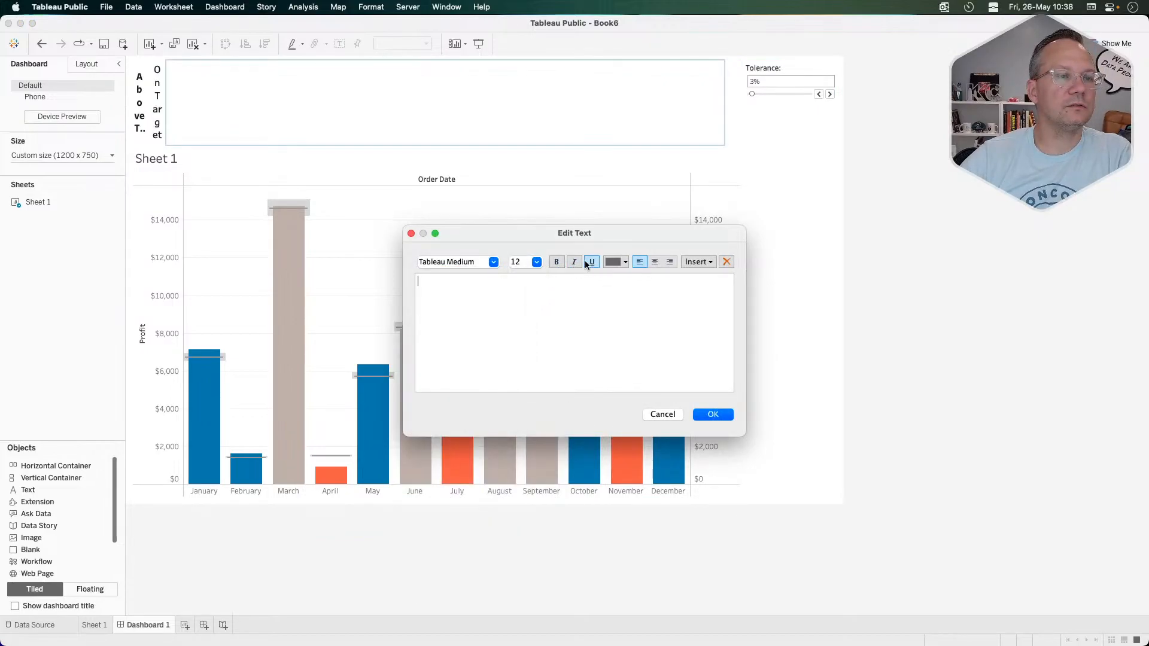
click(616, 262)
click(611, 277)
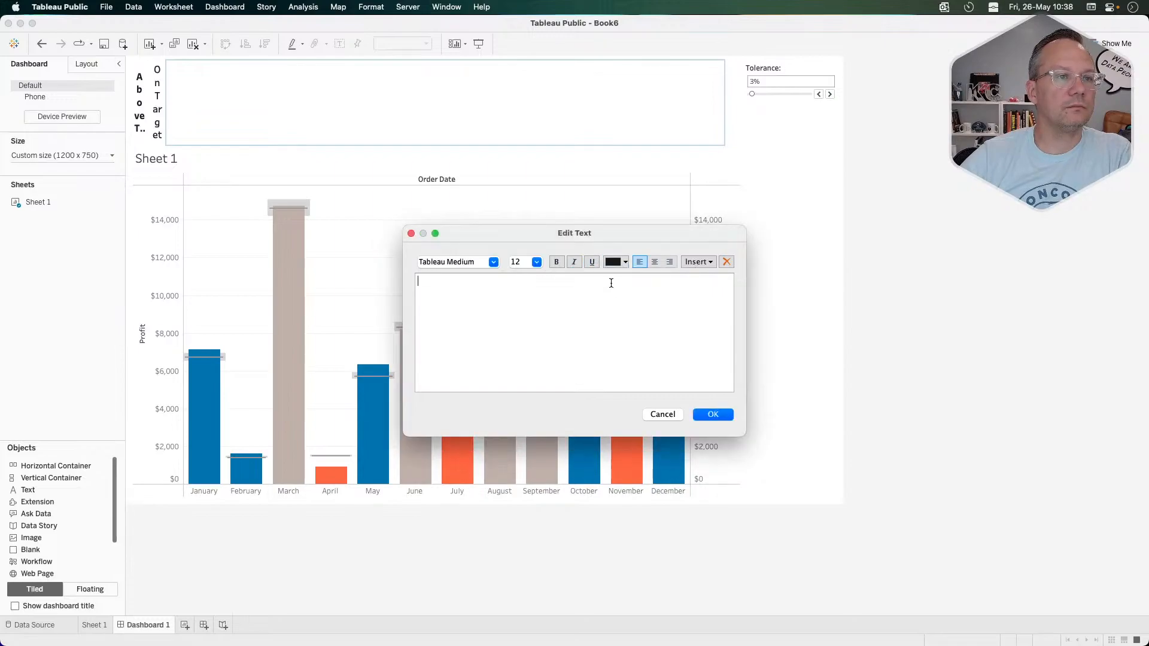
click(655, 263)
text(B)
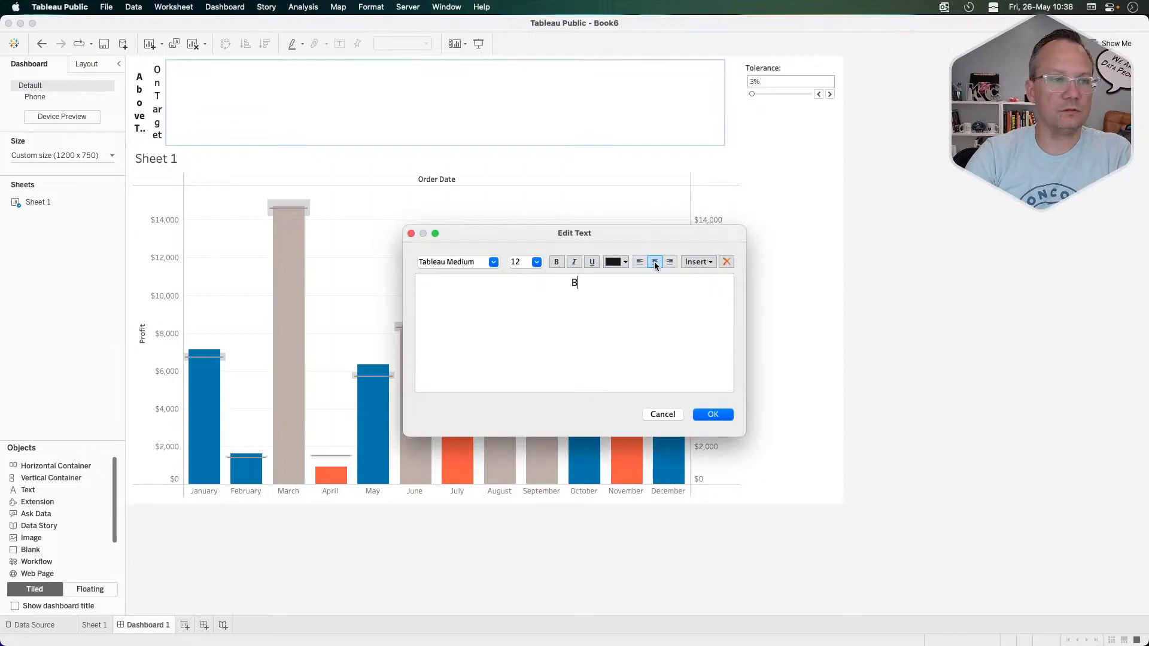
text(elow Target)
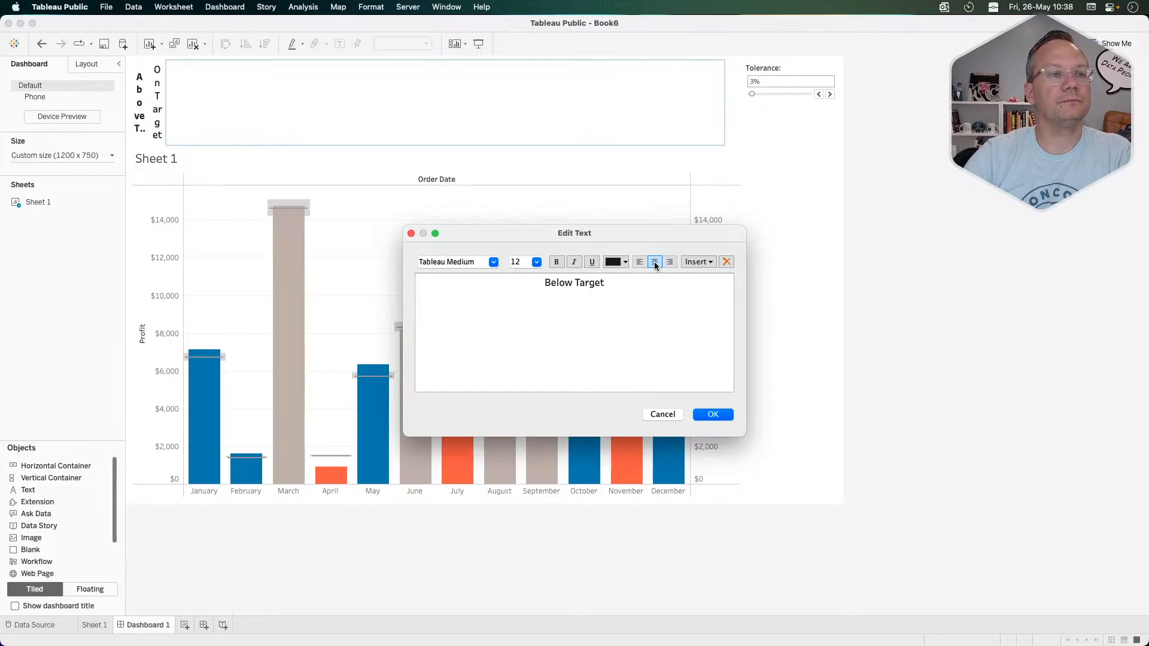
click(713, 415)
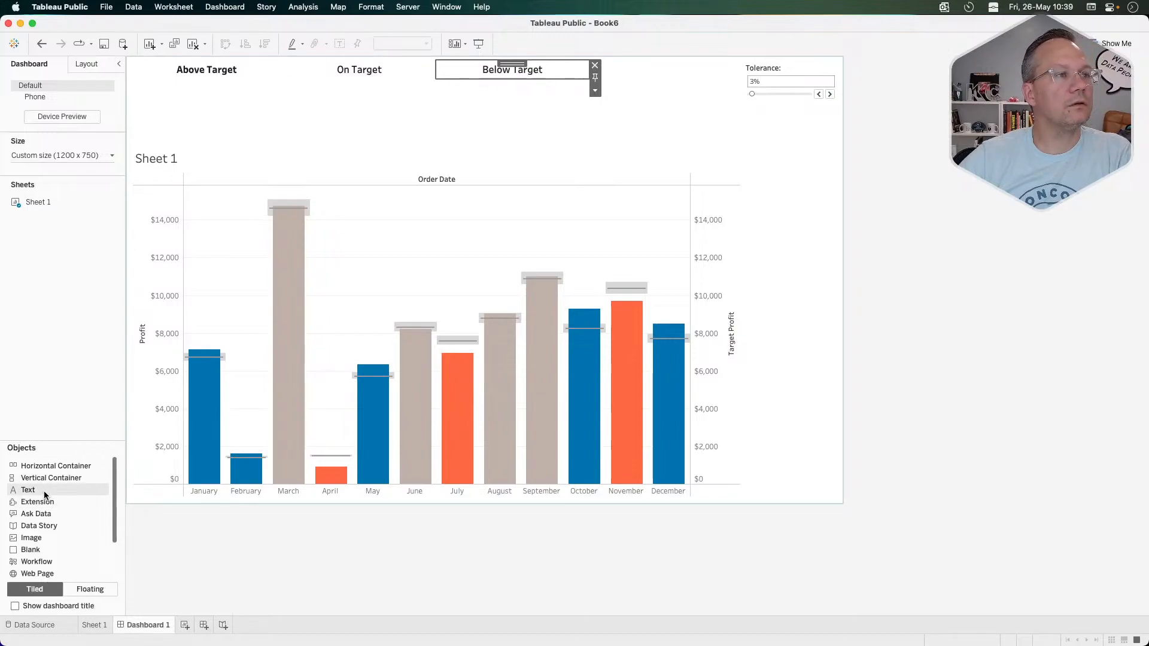
drag(44, 490, 238, 75)
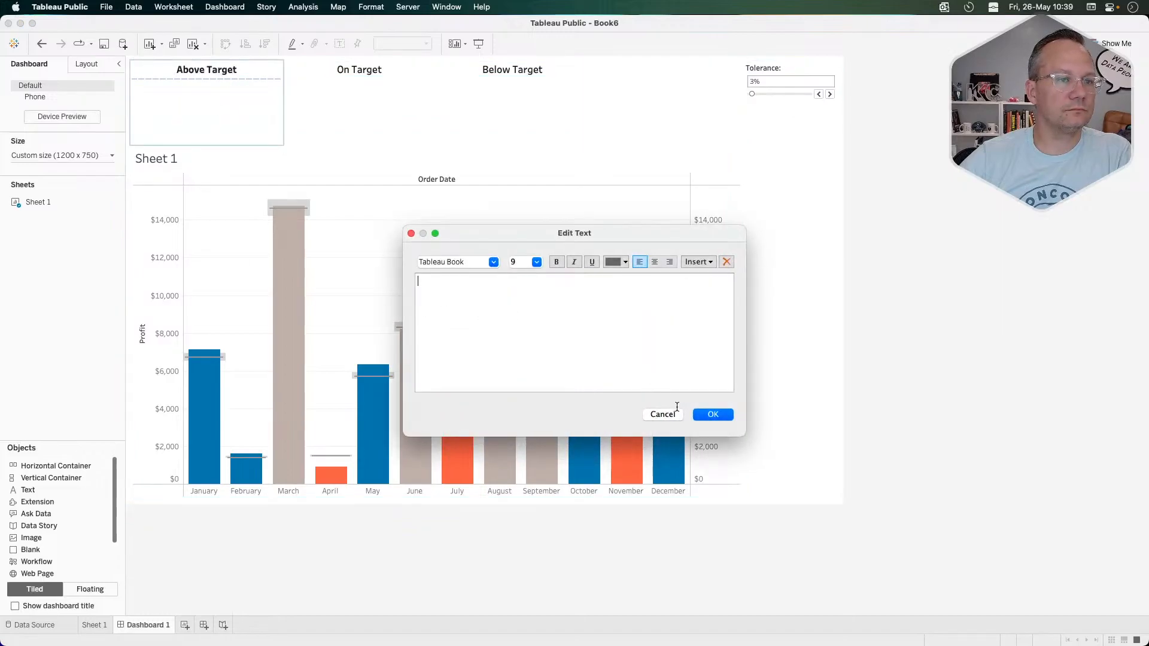
click(700, 413)
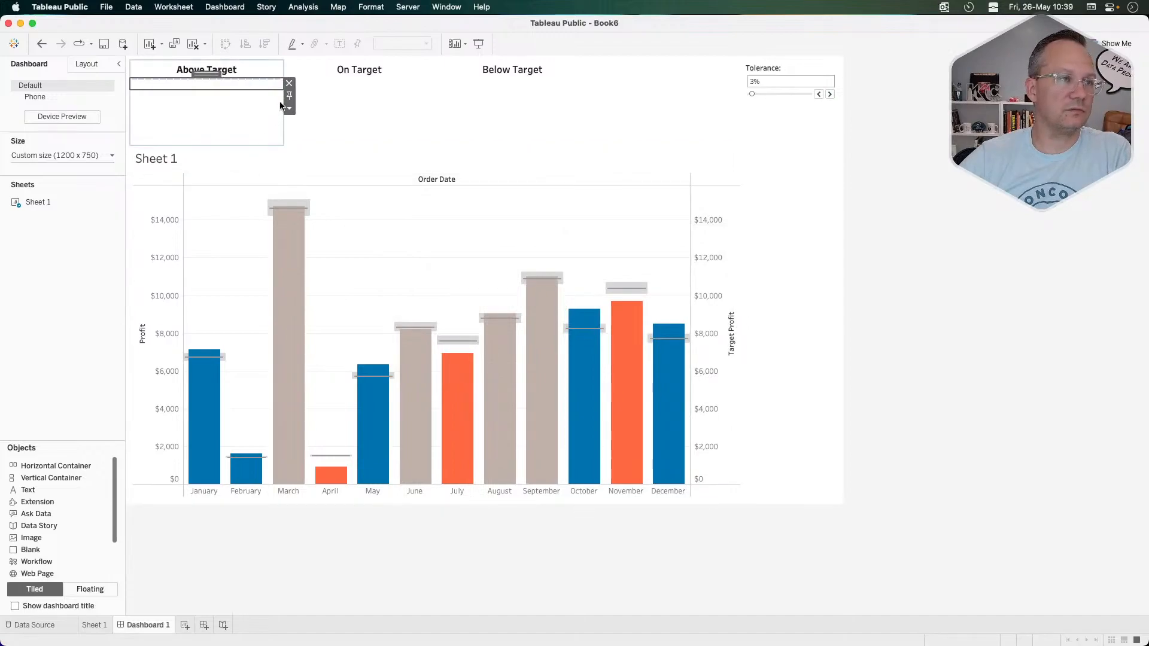
click(252, 113)
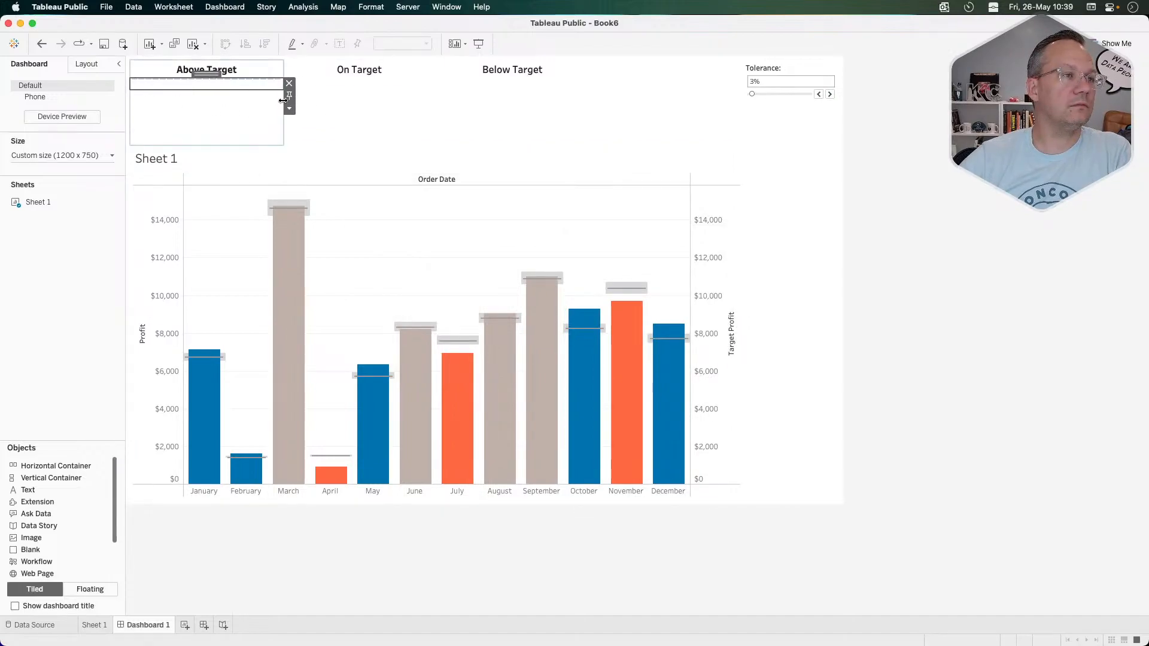
click(289, 84)
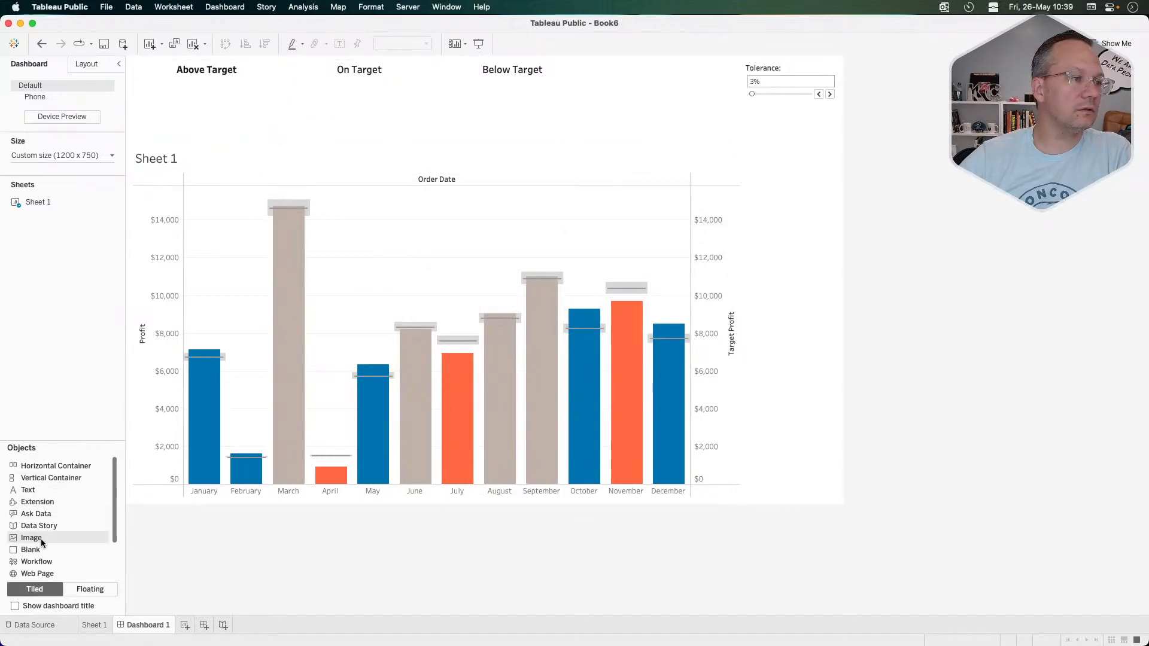
Add a blank object beneath the "Above Target" text and give it a solid orange custom background.
mouse_move(36, 549)
mouse_down()
mouse_move(246, 148)
mouse_move(223, 109)
mouse_up()
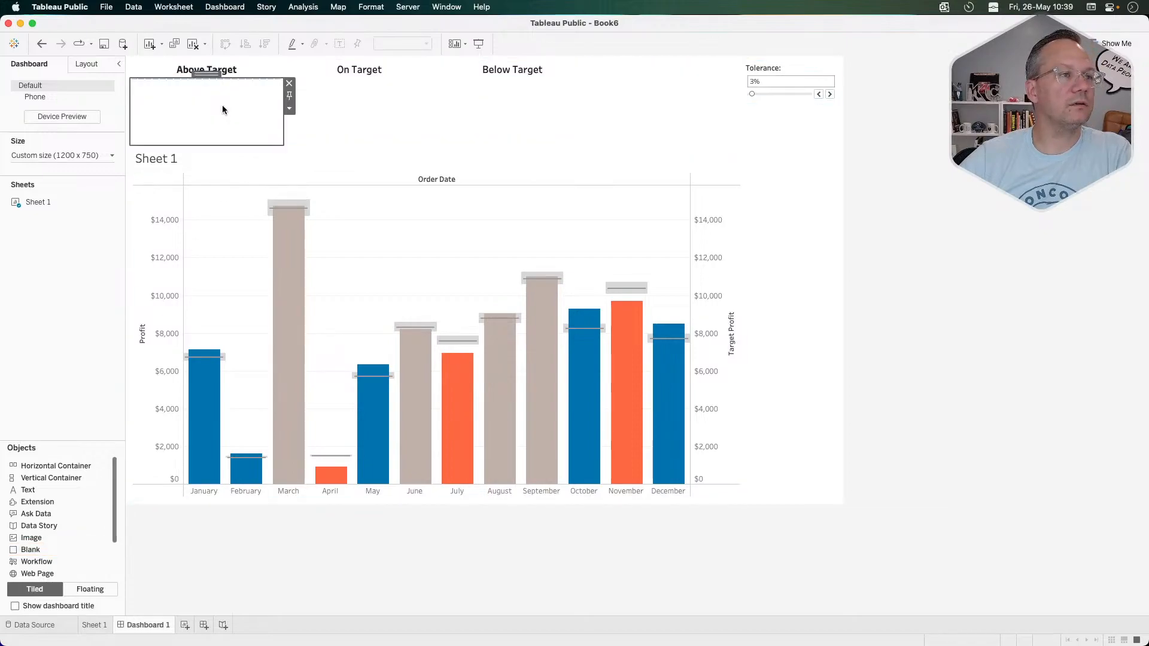
click(86, 62)
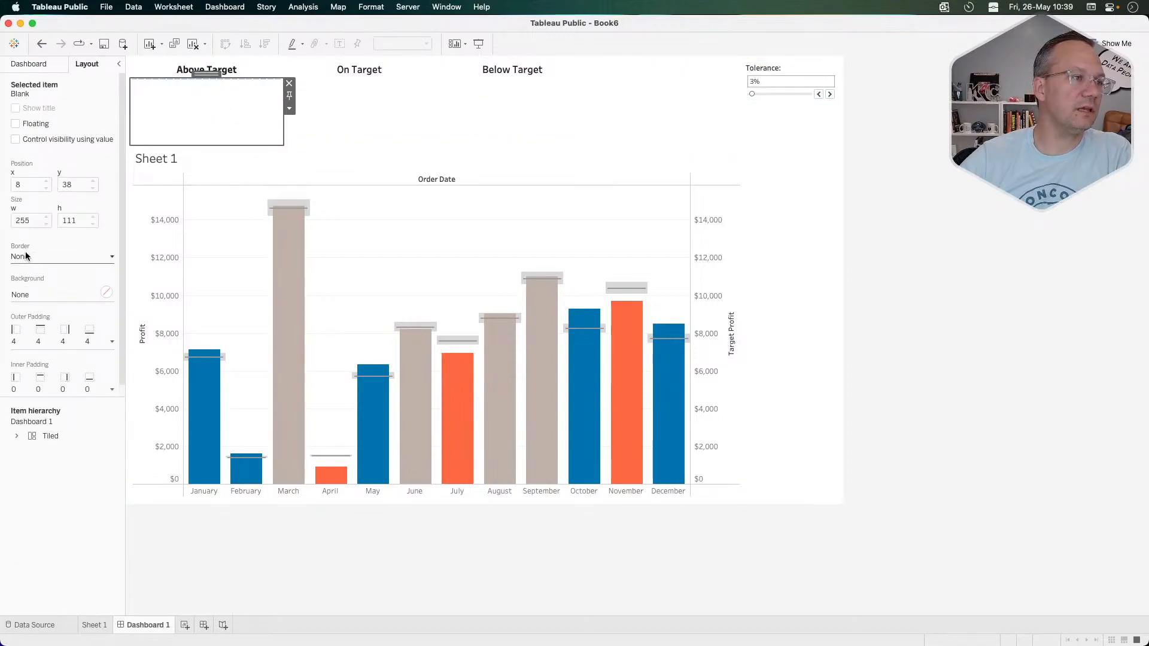
click(34, 292)
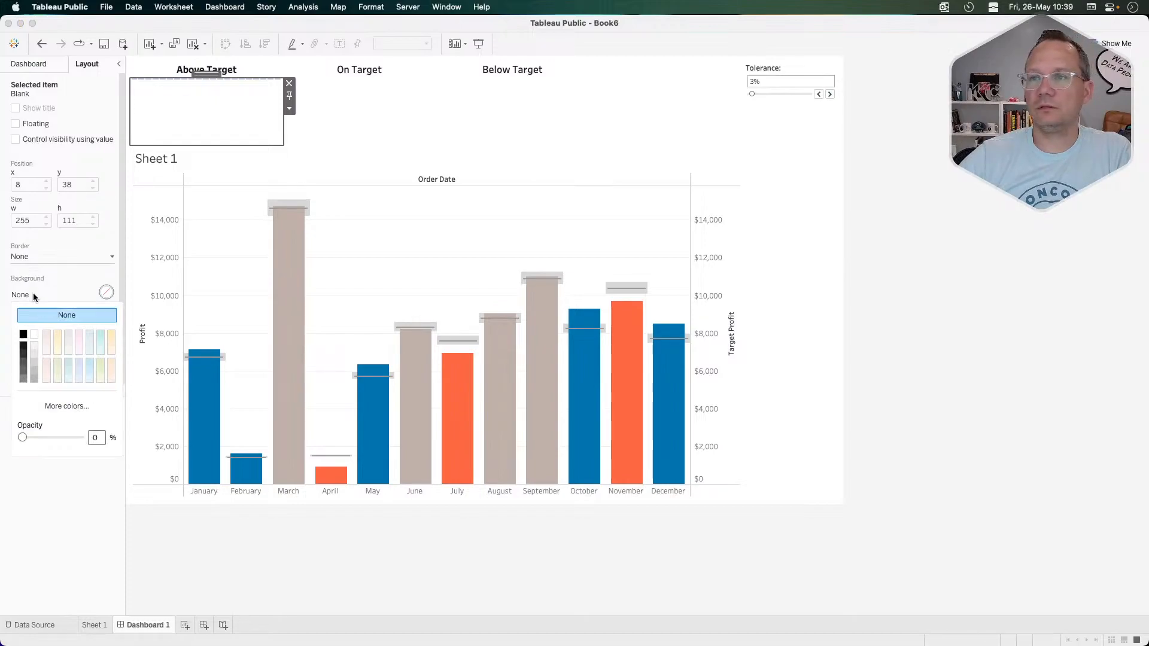
click(65, 407)
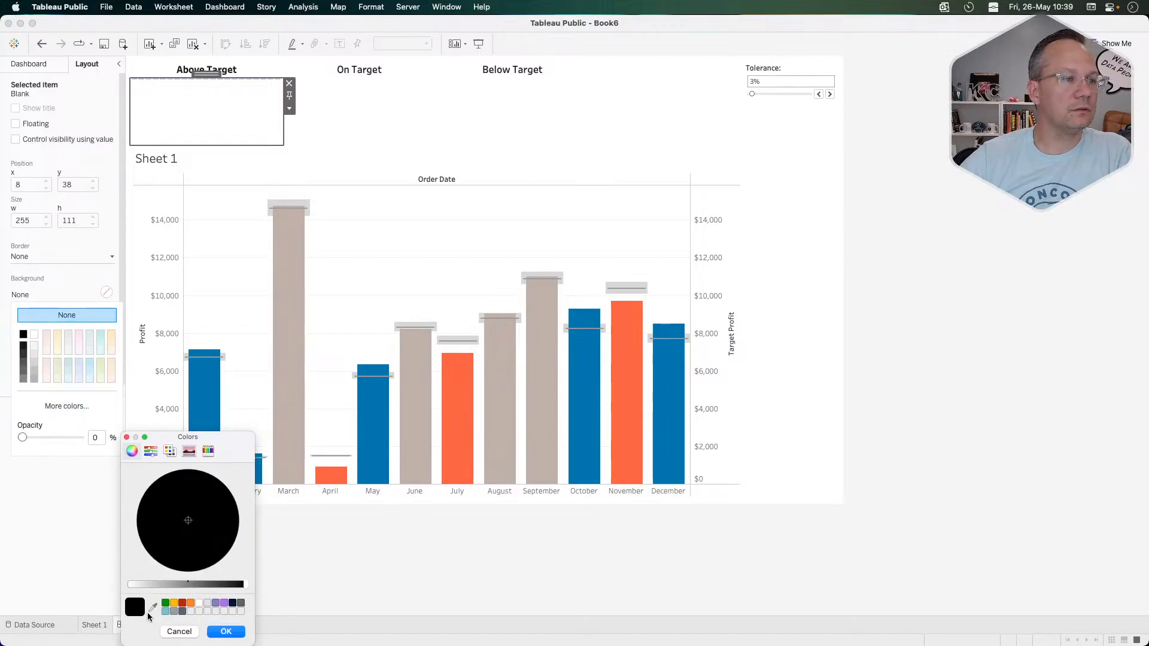
click(153, 608)
click(331, 481)
click(225, 632)
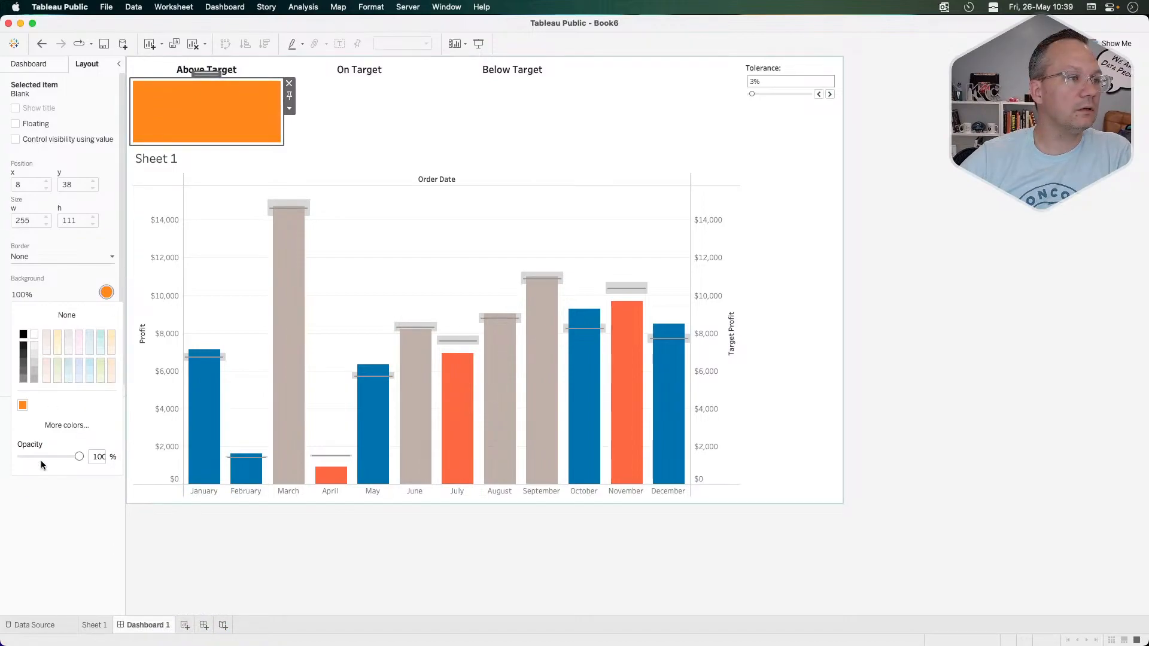
click(33, 514)
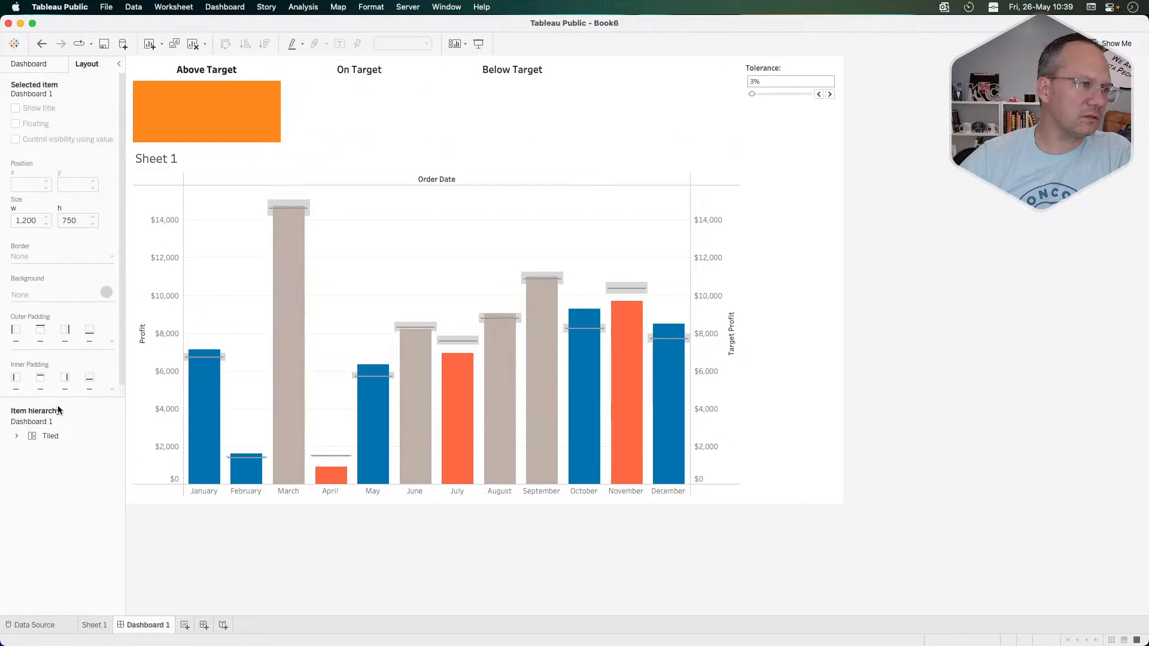
Set the orange blank's outer padding to 30 on all sides.
click(230, 140)
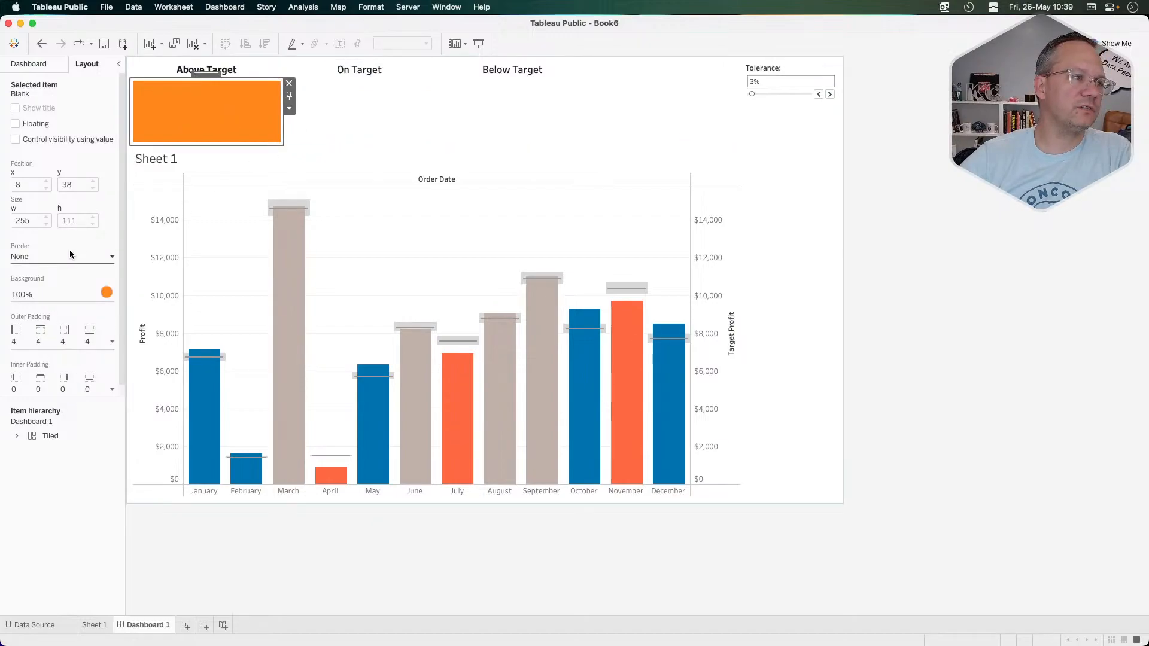
click(40, 388)
click(45, 350)
click(47, 344)
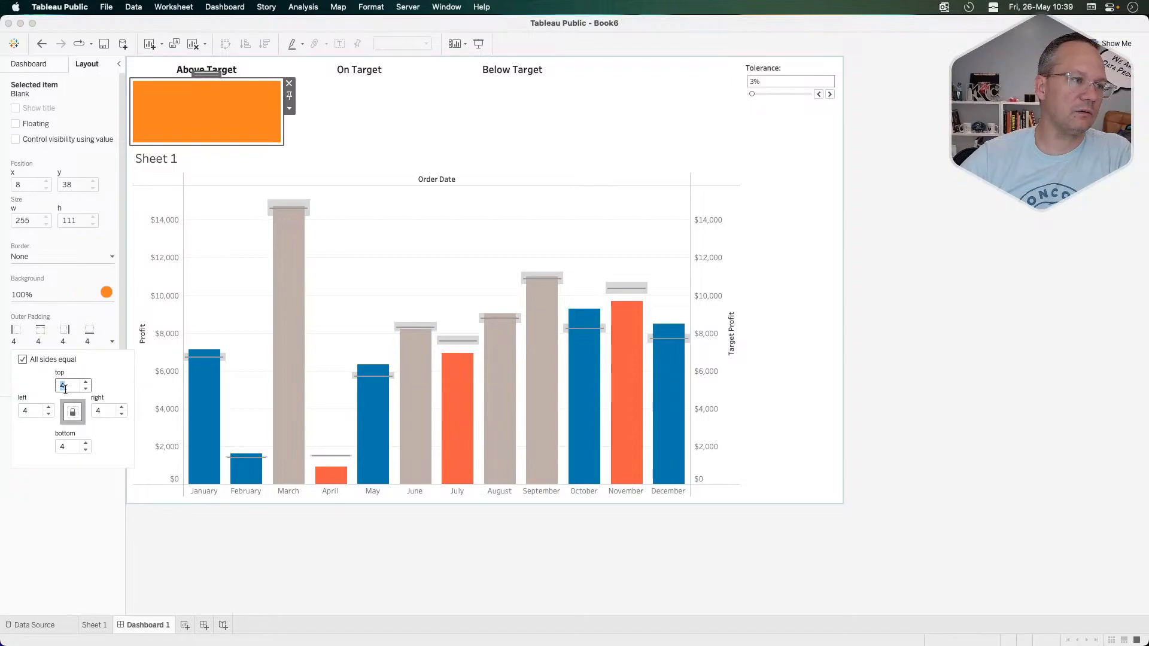
text(50)
key(Return)
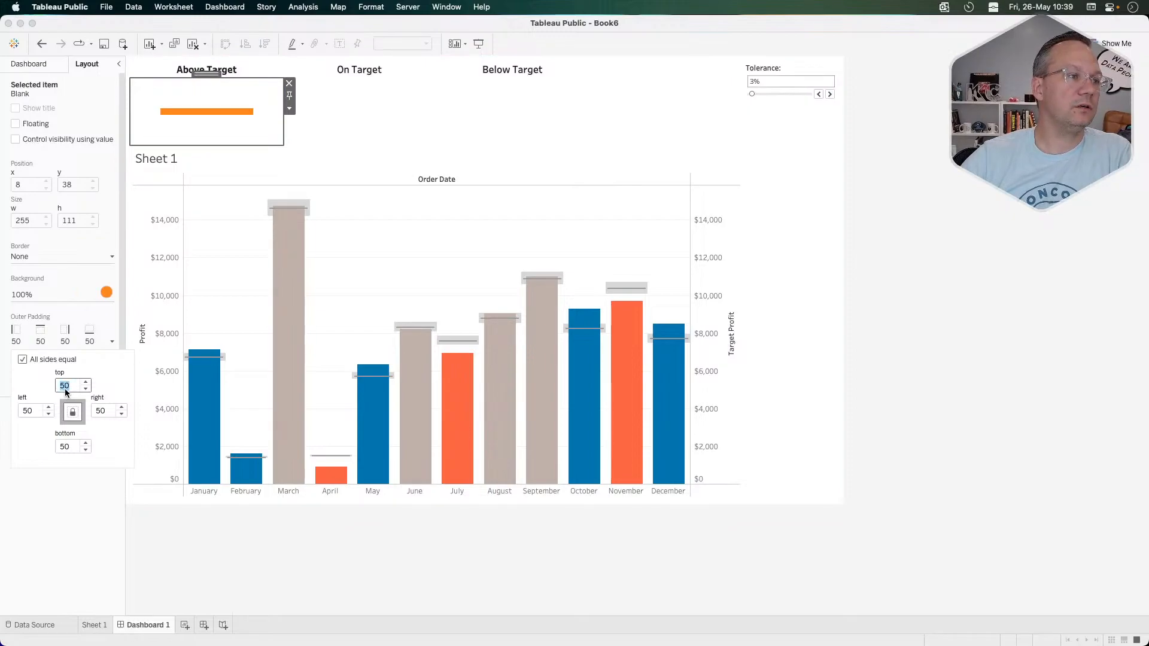
double_click(65, 386)
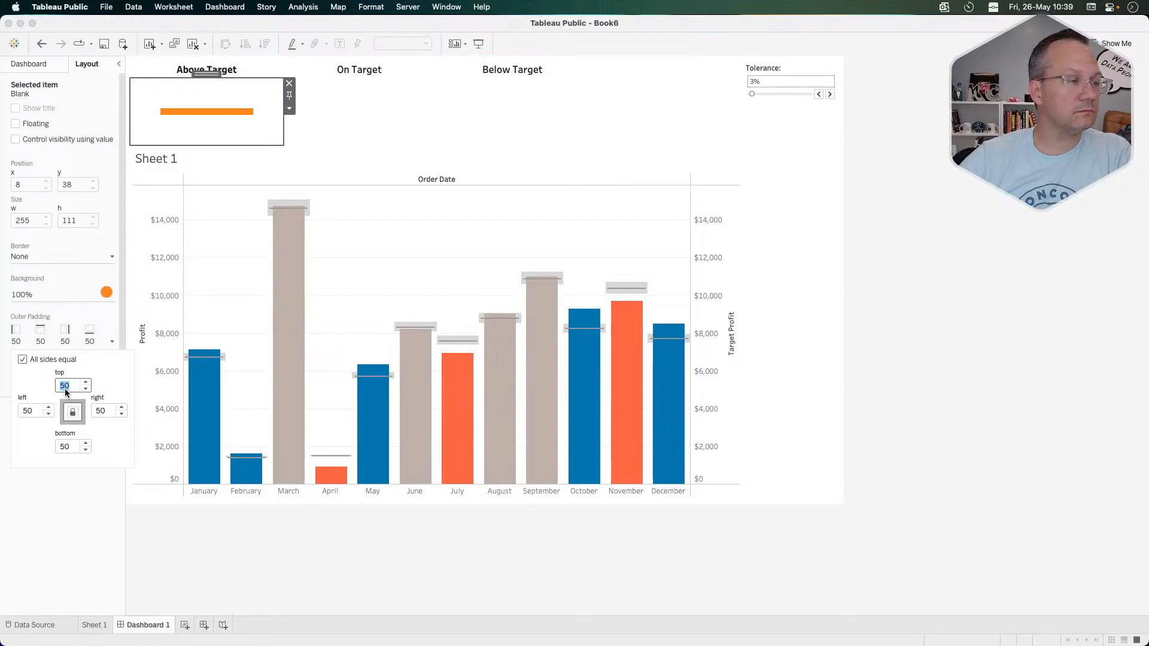
text(30)
key(Return)
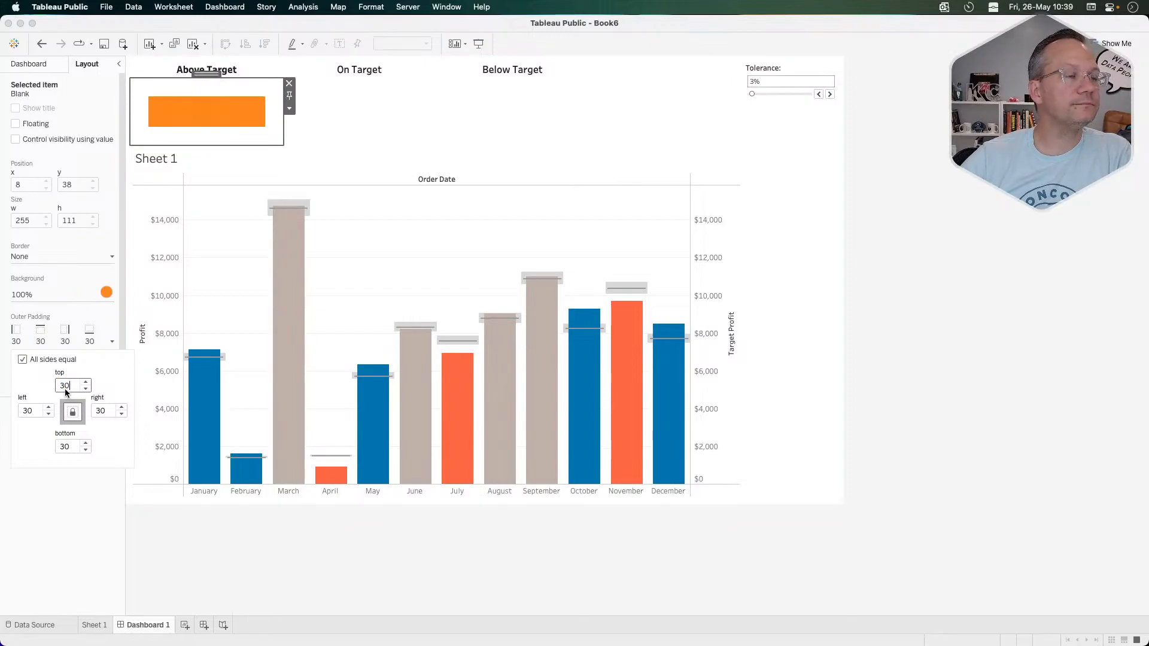
Remove the empty blank beside the "Below Target" container and select the horizontal container holding the three legend containers.
double_click(206, 73)
double_click(208, 63)
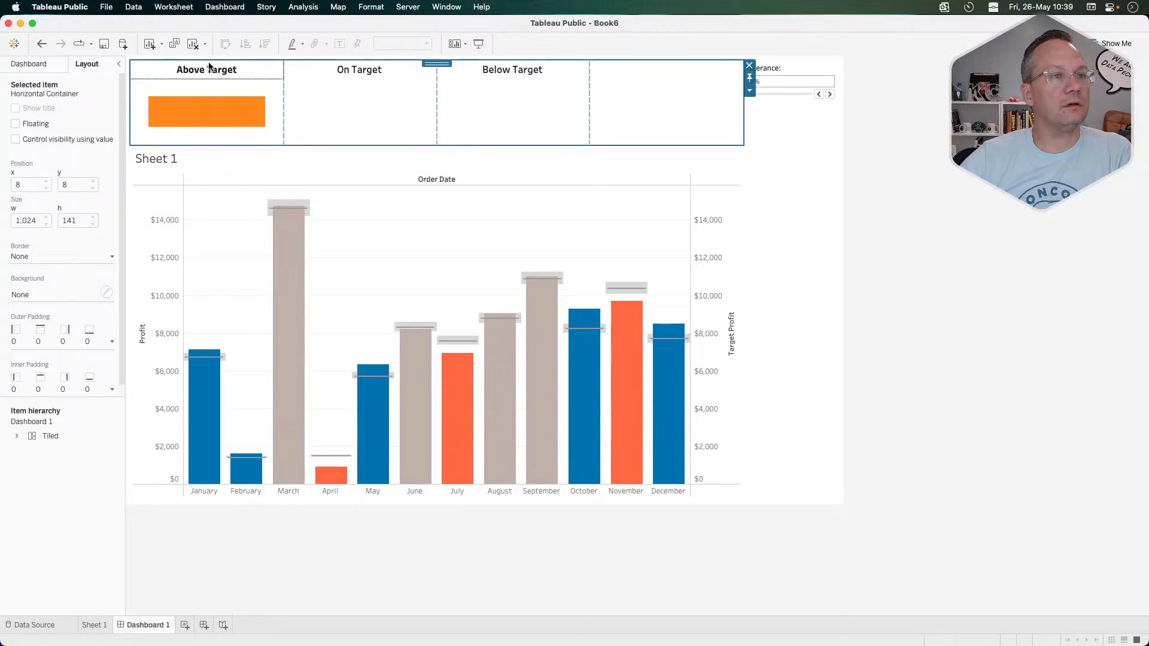
click(650, 114)
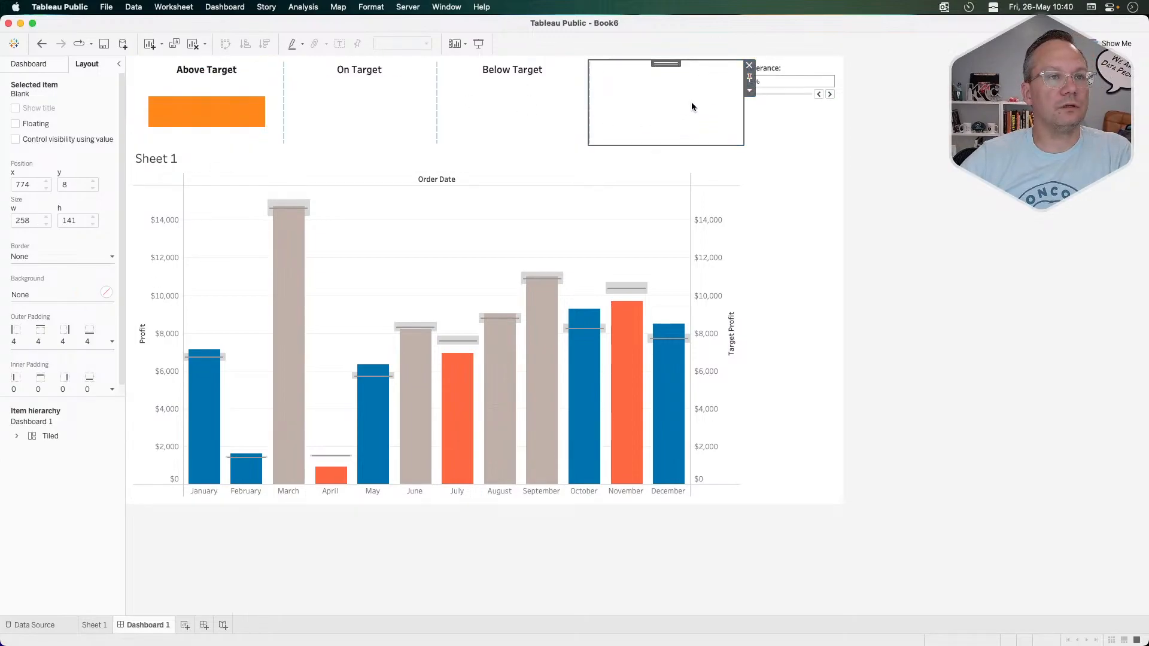
click(749, 65)
click(677, 61)
double_click(646, 62)
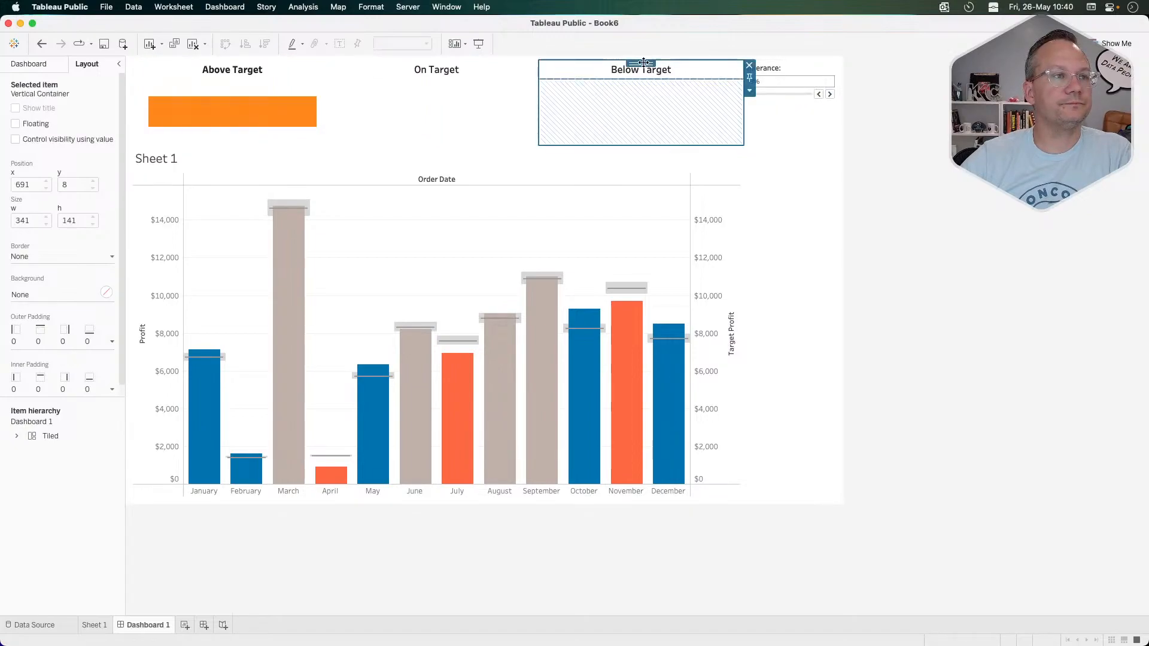
double_click(644, 62)
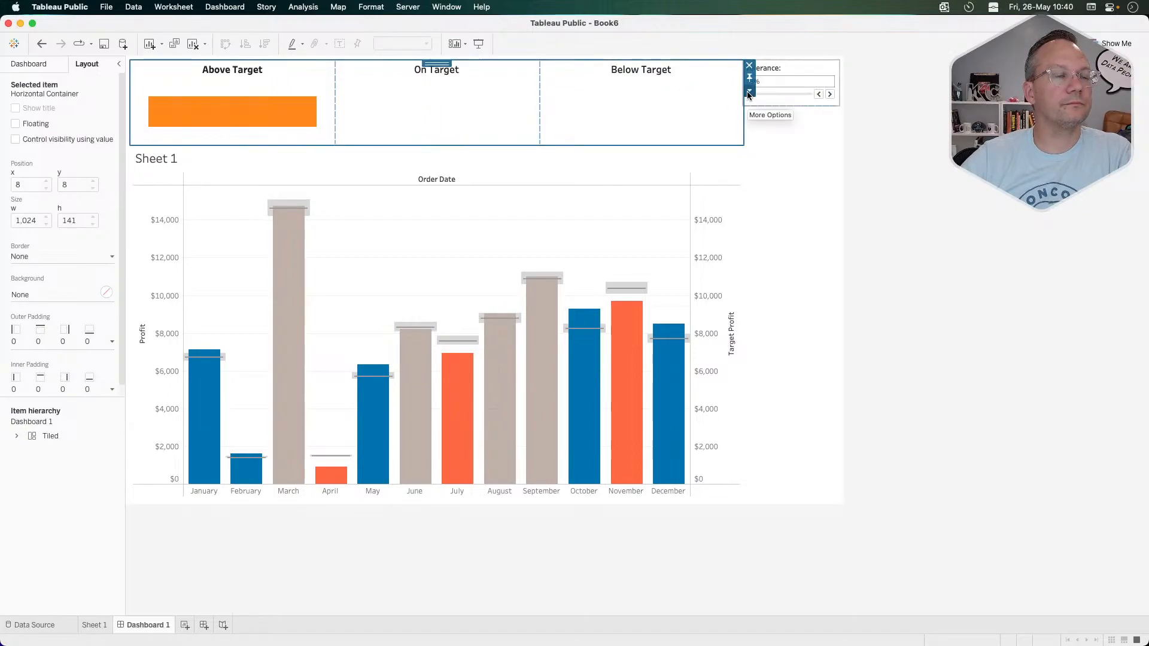
Unlink the outer padding sides of the orange "Above Target" blank and set its left and right padding to 75.
click(249, 132)
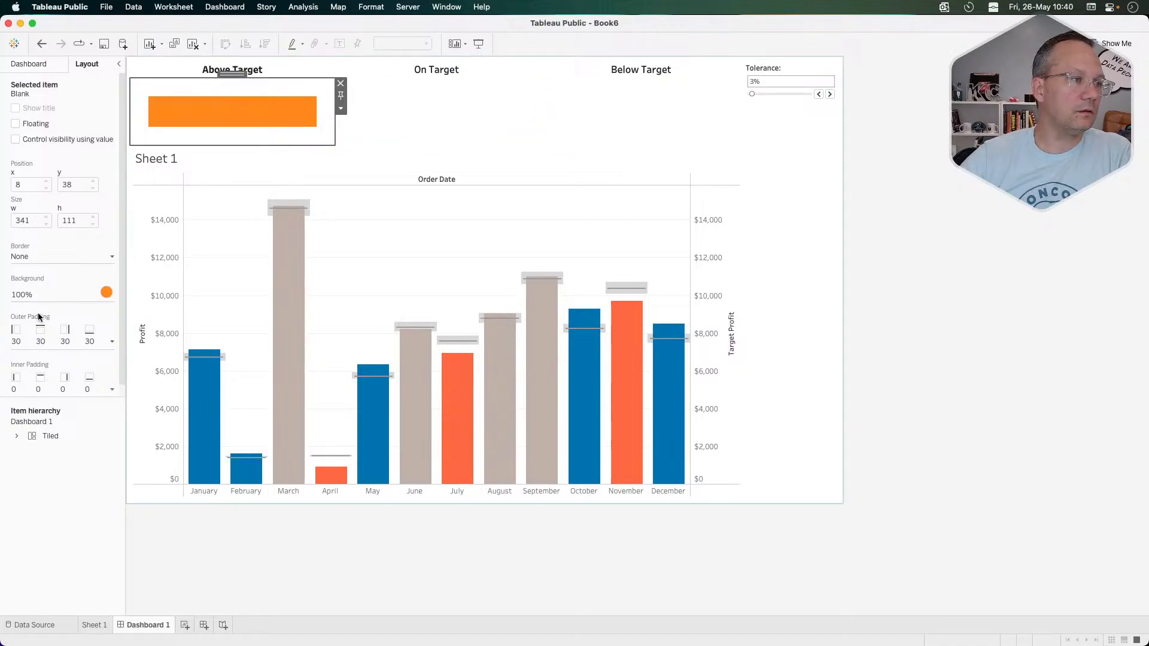
click(42, 343)
click(38, 359)
click(30, 411)
double_click(30, 410)
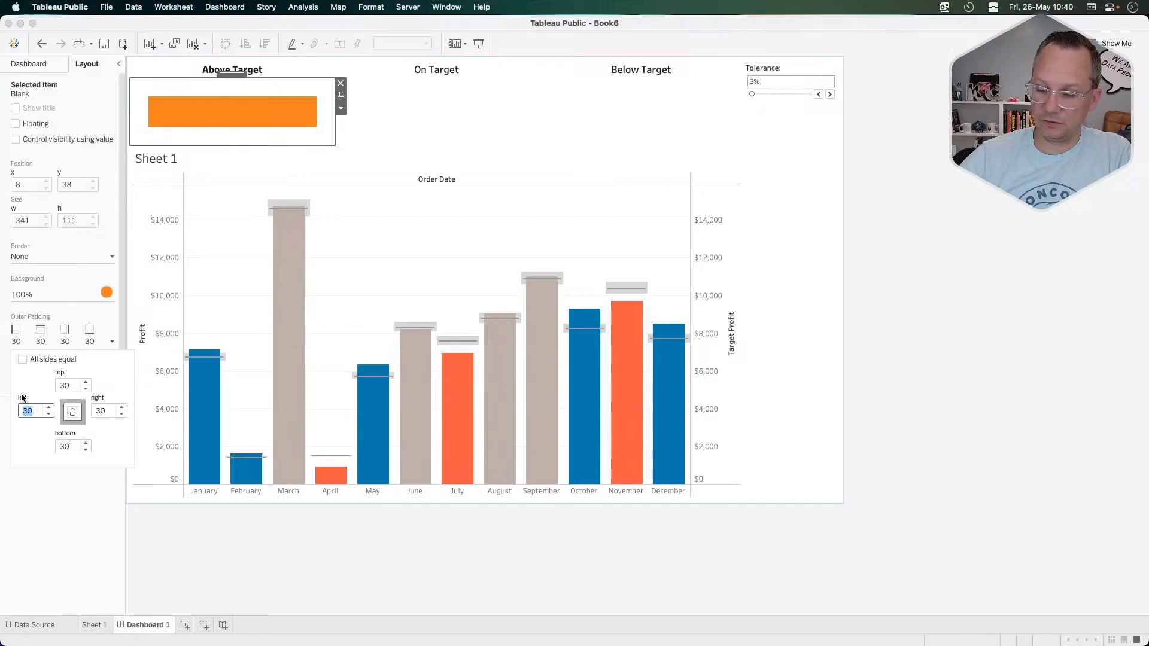
text(50)
key(Tab)
text(50)
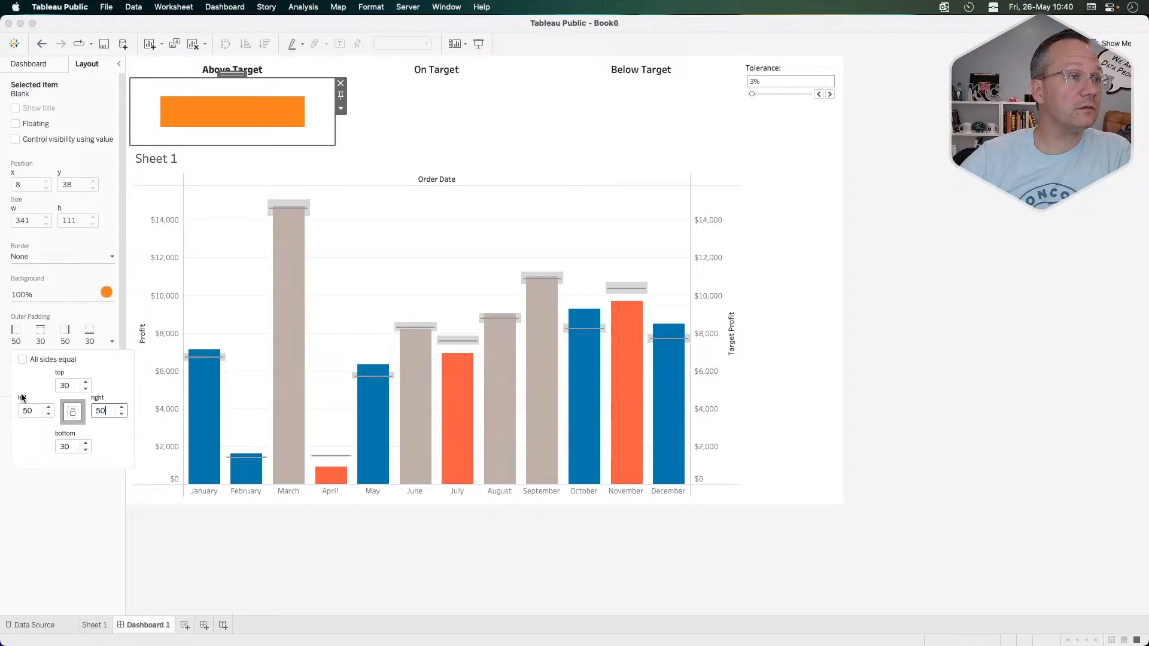
key(shift+Tab)
text(75)
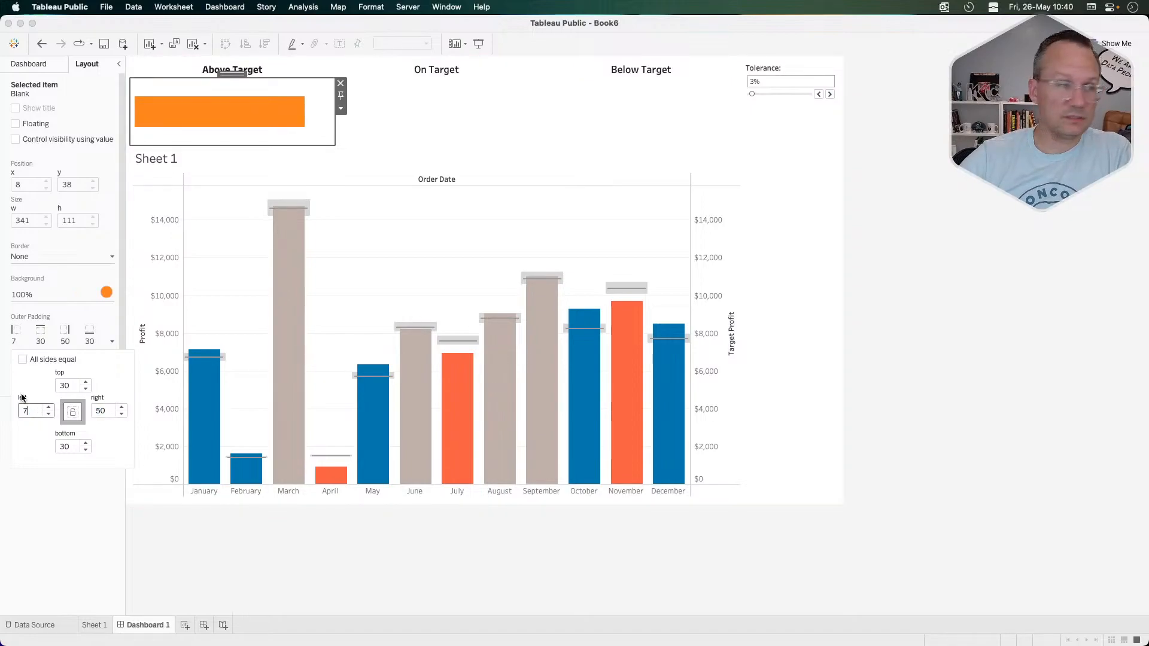
key(Tab)
text(75)
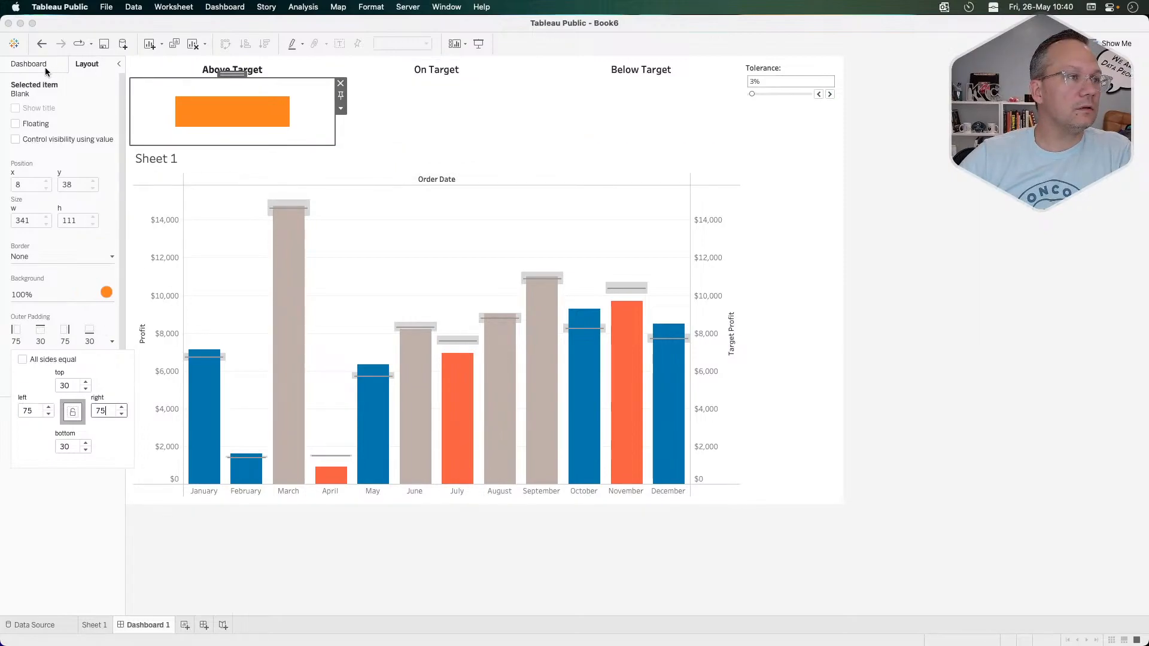
Copy the orange blank and place the pasted copy beneath the "On Target" text in its container.
click(342, 109)
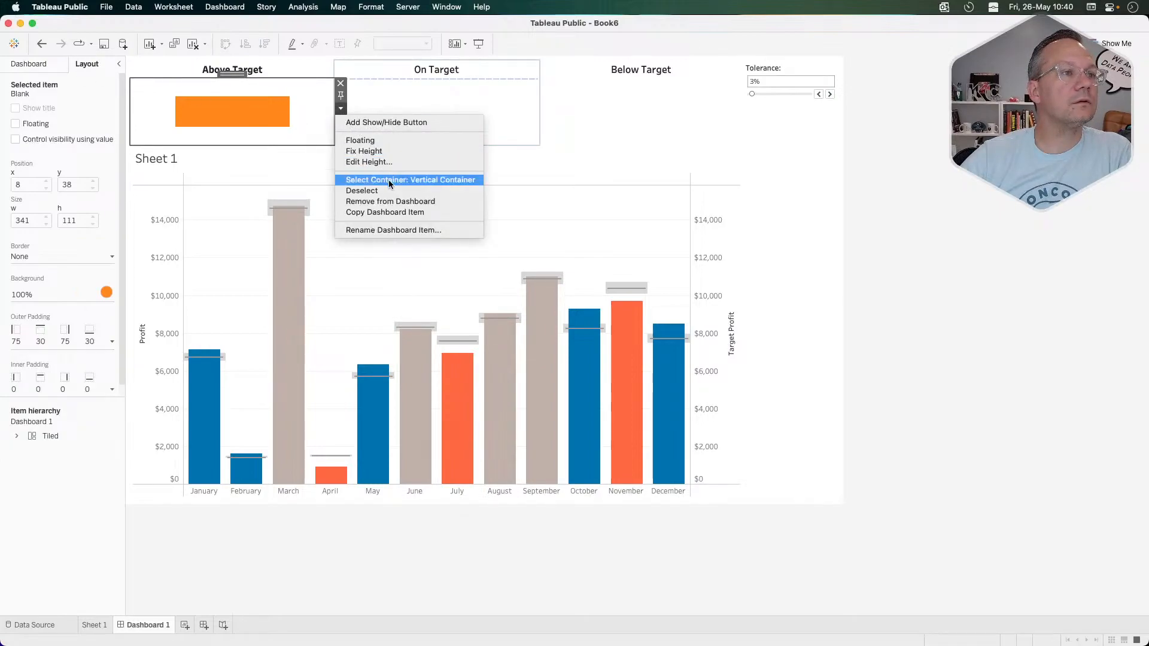
click(401, 212)
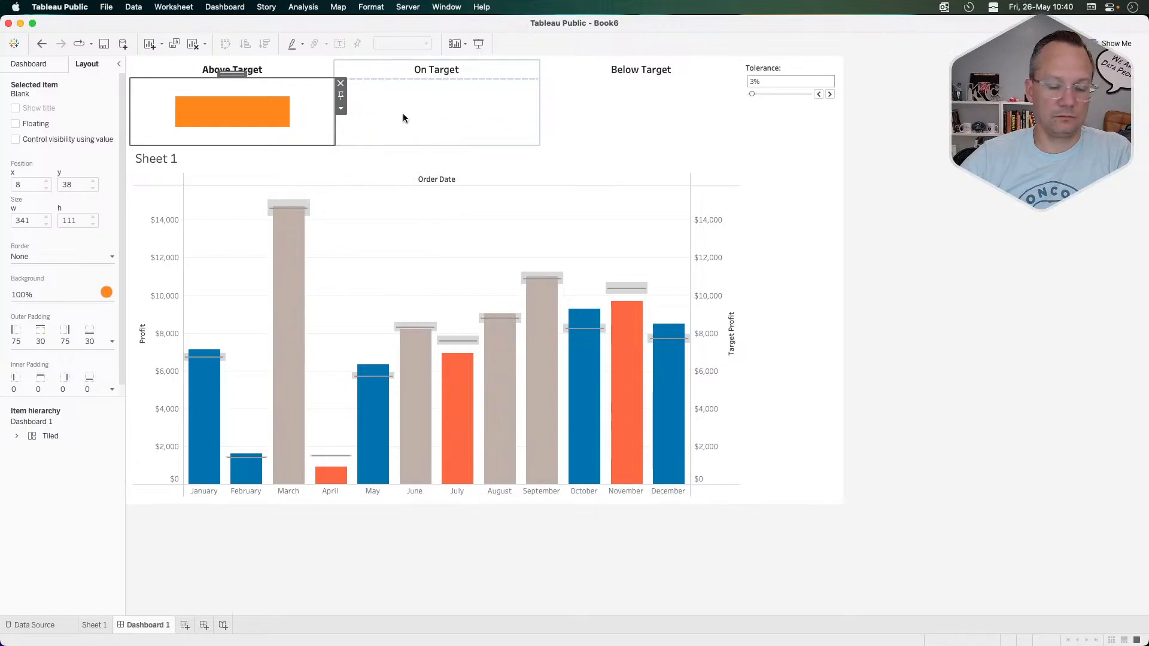
key(super+v)
drag(241, 77, 424, 83)
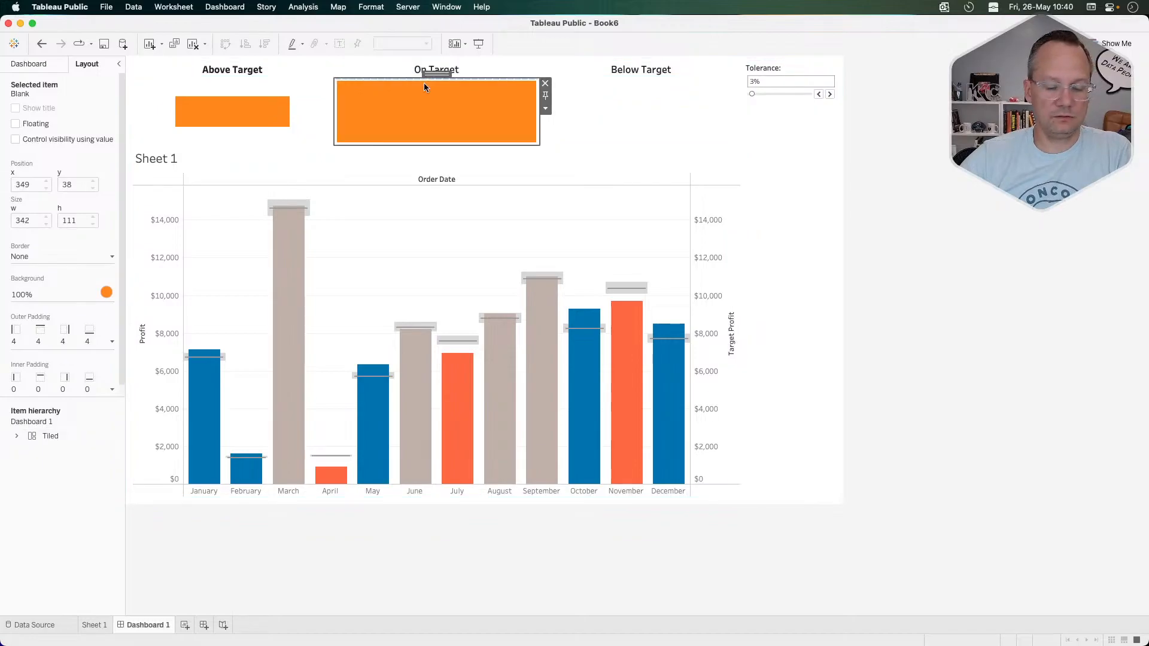
Paste another copy of the orange blank and place it beneath the "Below Target" text in its container.
key(super+v)
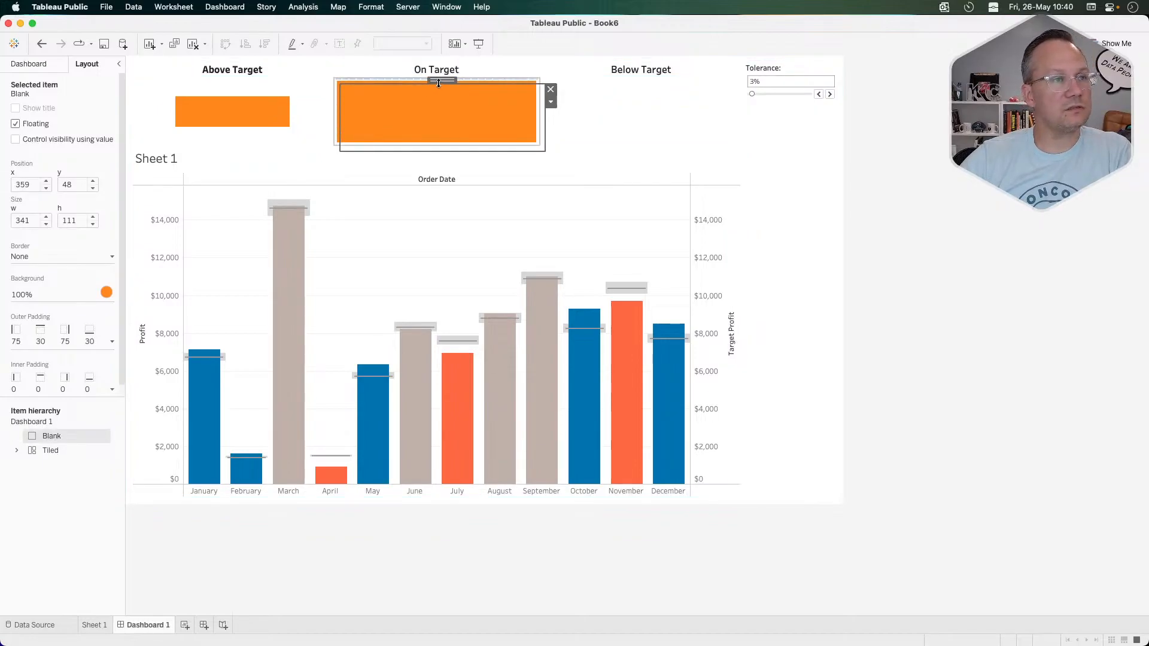
drag(443, 83, 513, 90)
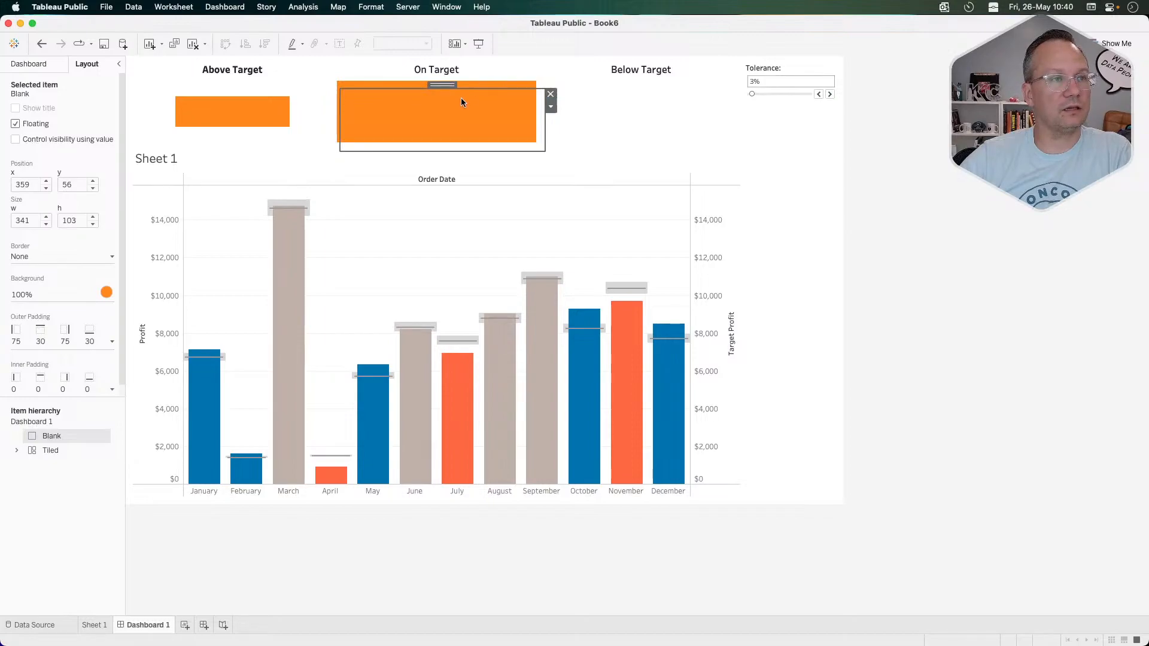
key(super+z)
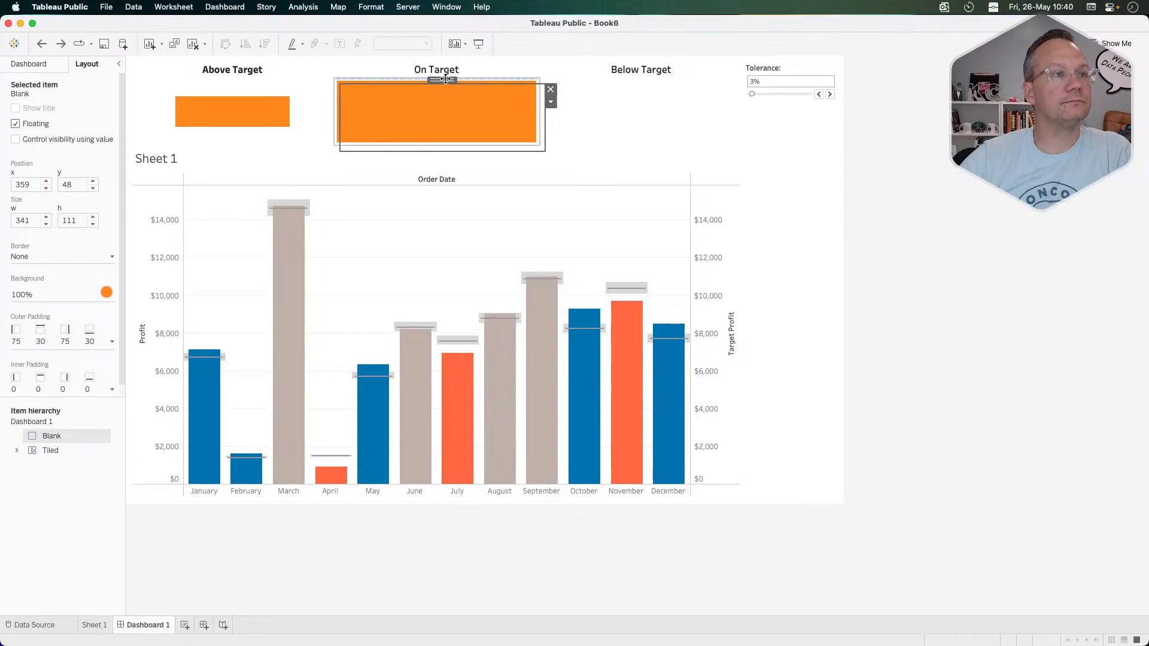
drag(446, 78, 645, 96)
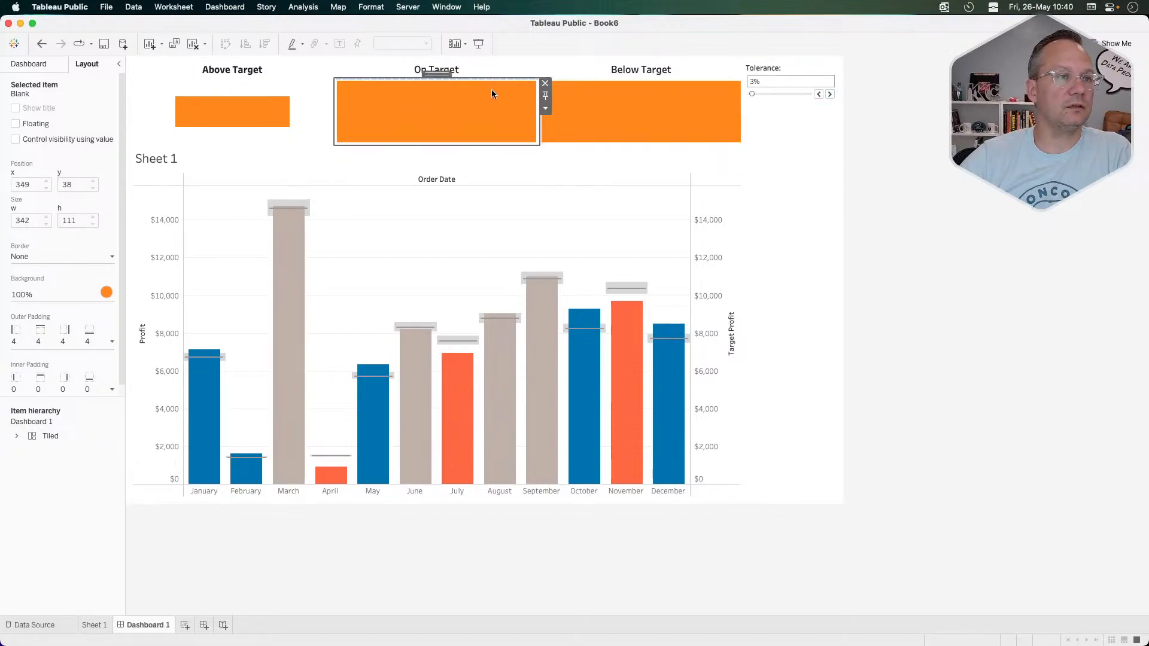
Change the "On Target" blank's background to the grey-beige sampled from the March bar.
click(38, 296)
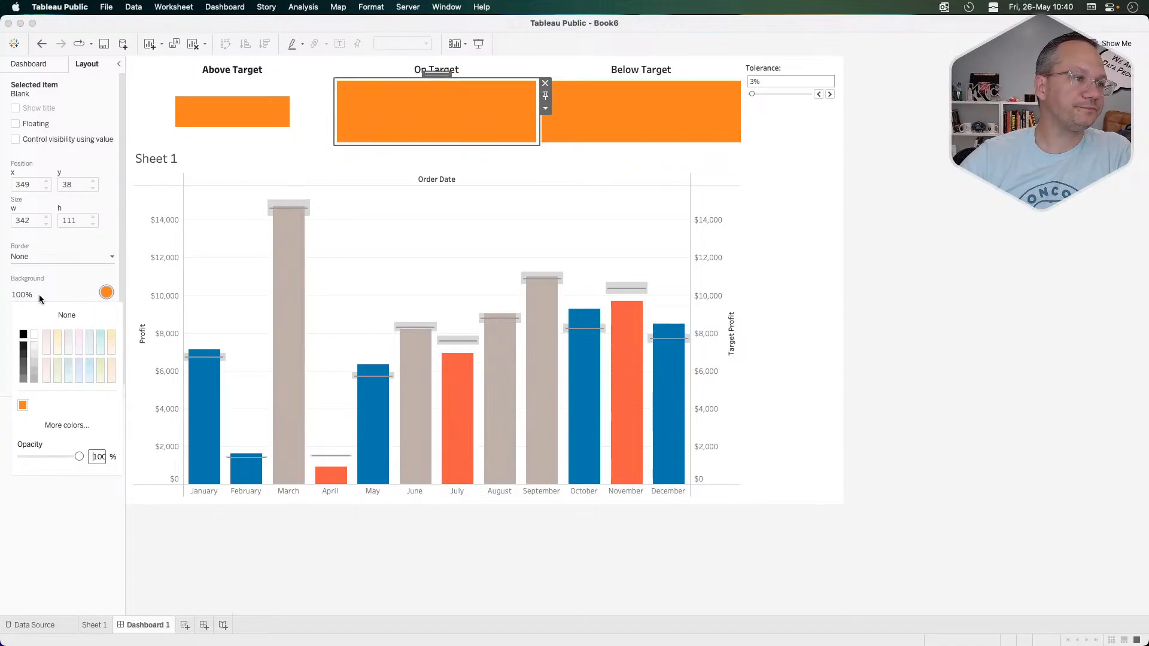
click(60, 424)
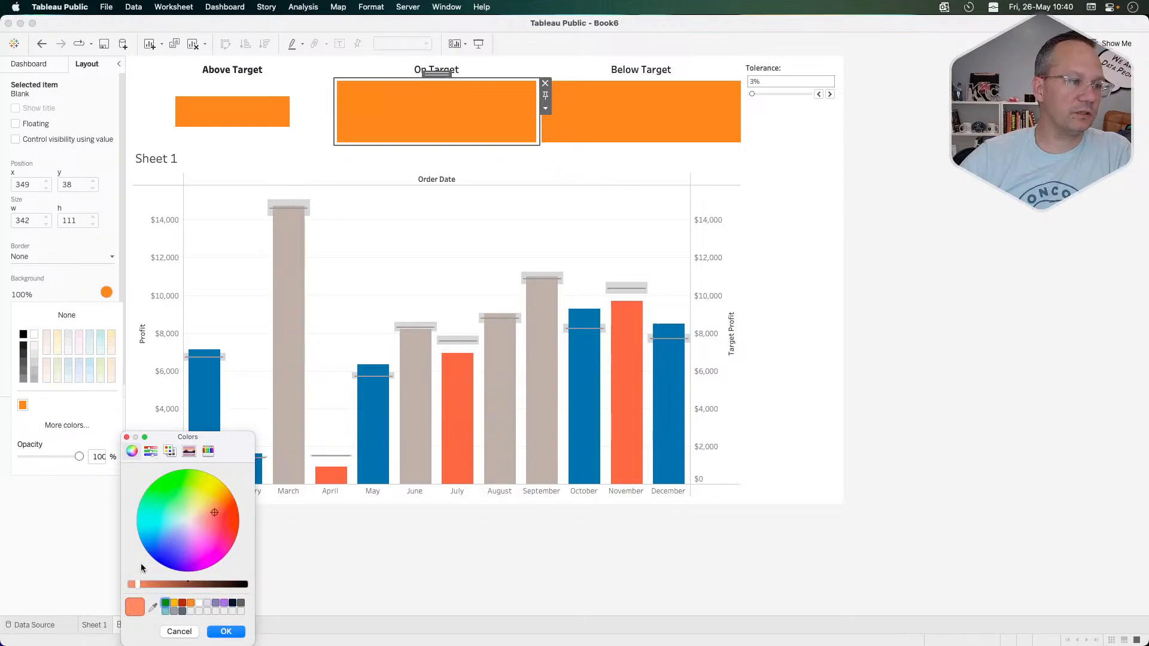
click(153, 608)
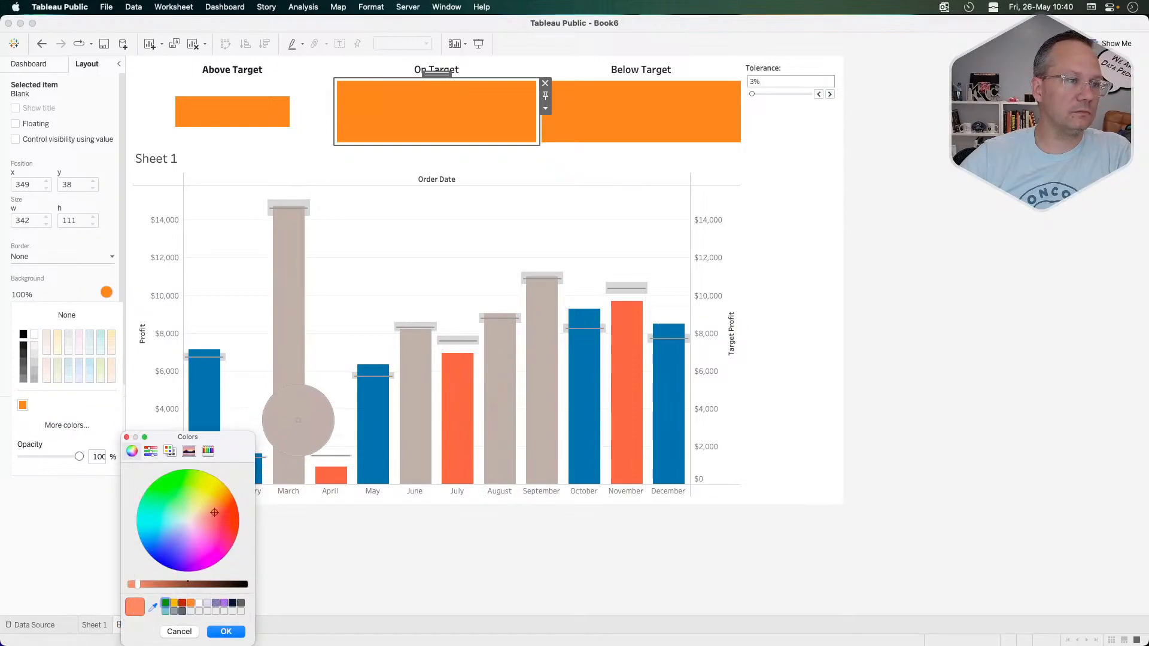
click(297, 423)
click(222, 632)
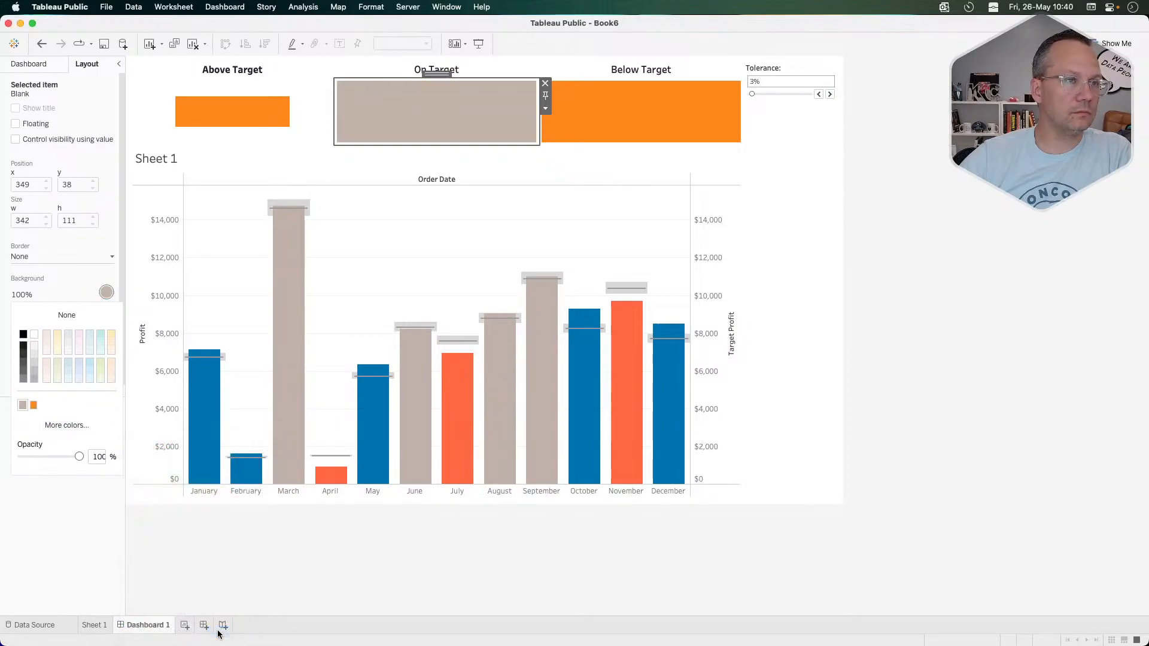
Change the "Below Target" blank's background to the blue sampled from the May bar.
click(614, 121)
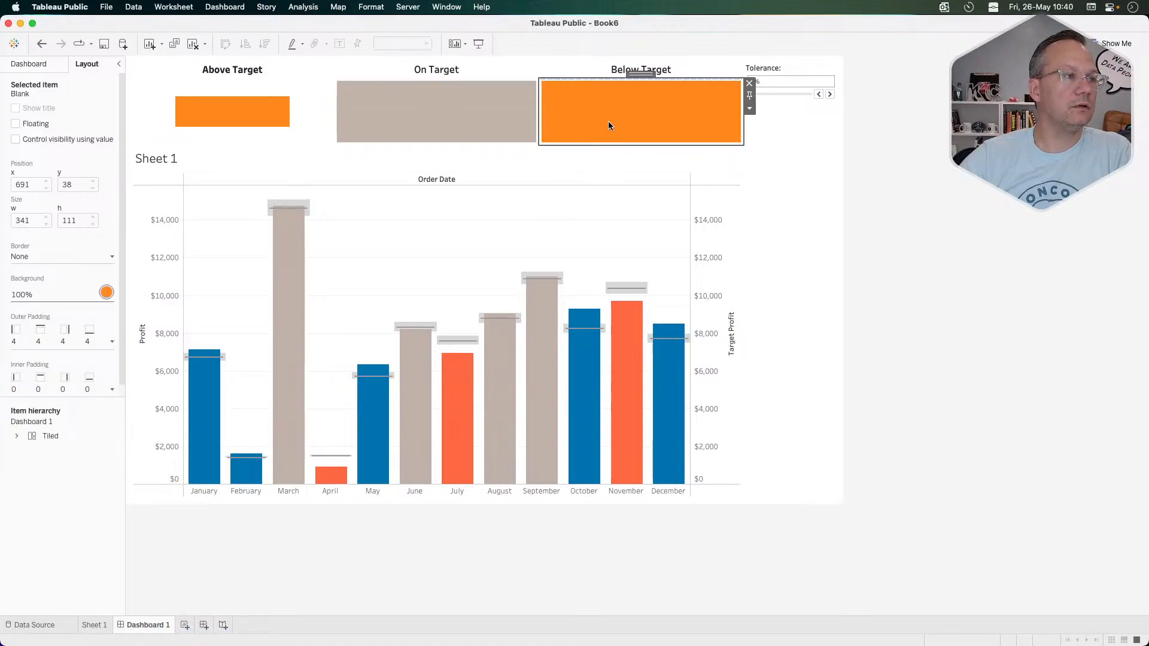
click(31, 287)
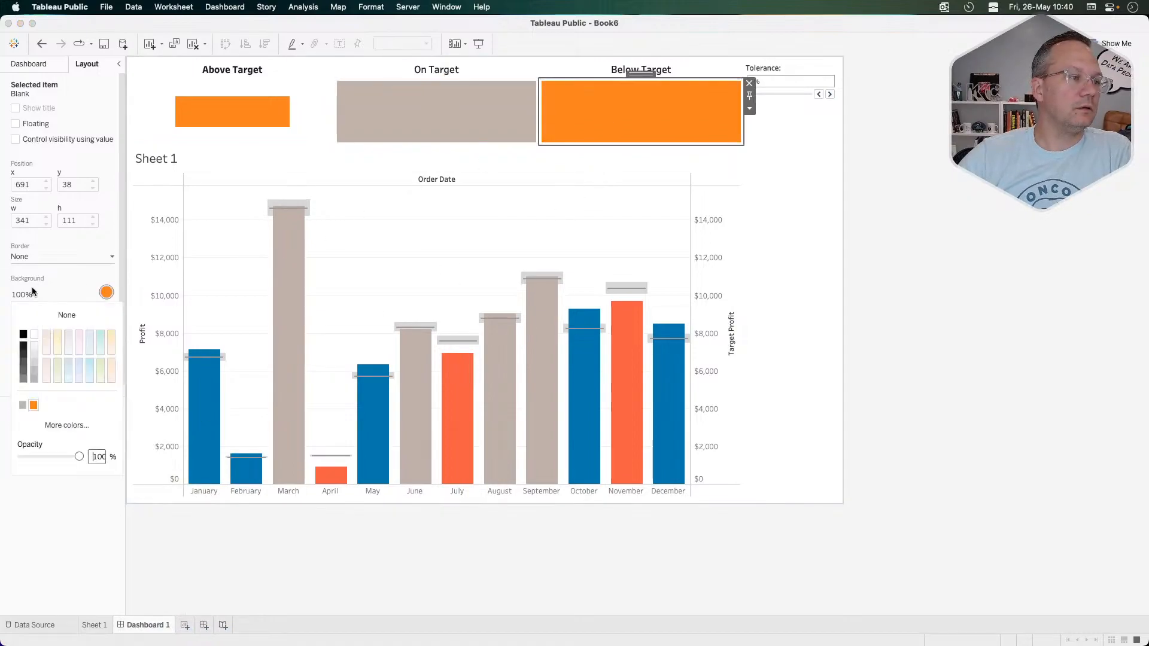
click(70, 426)
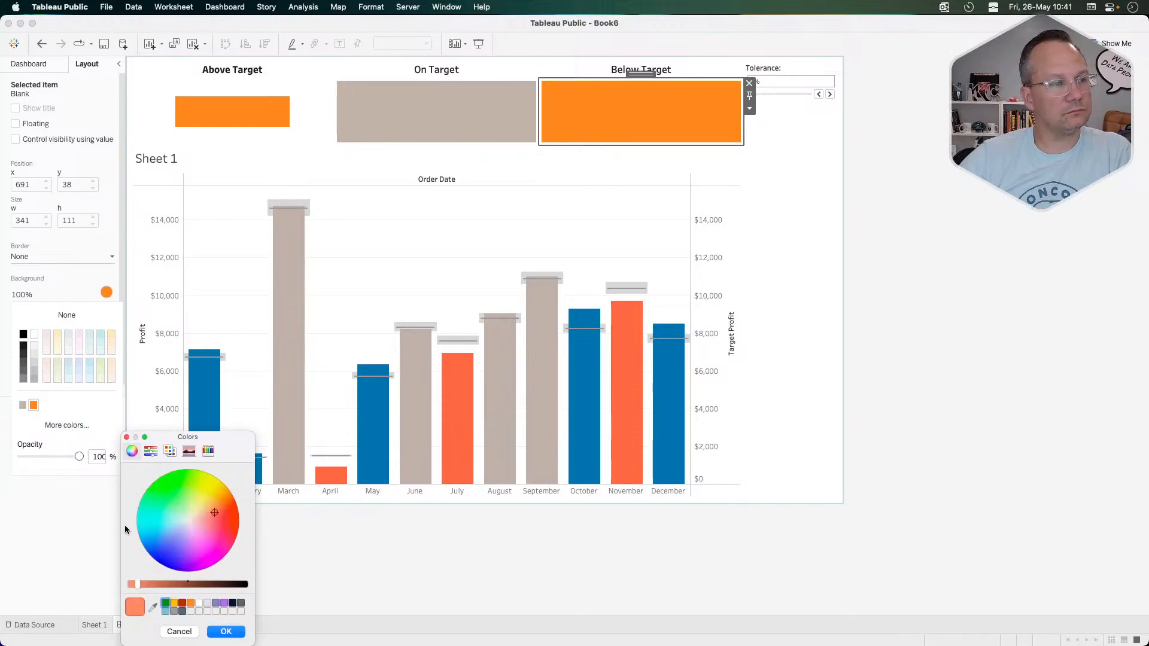
click(153, 607)
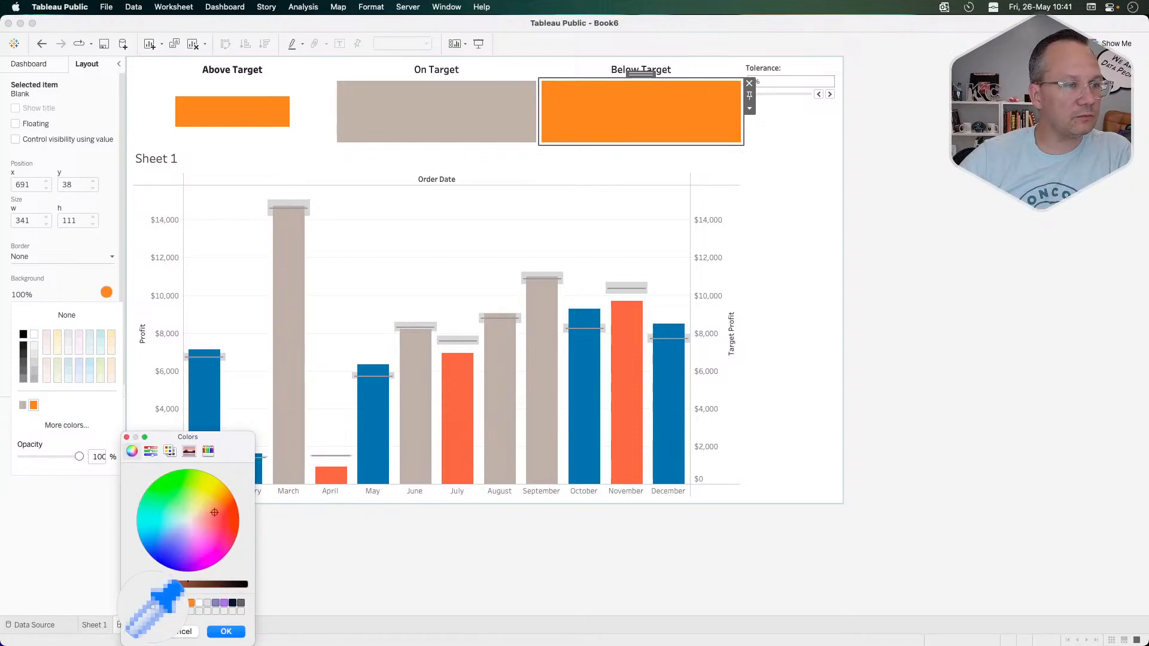
click(372, 440)
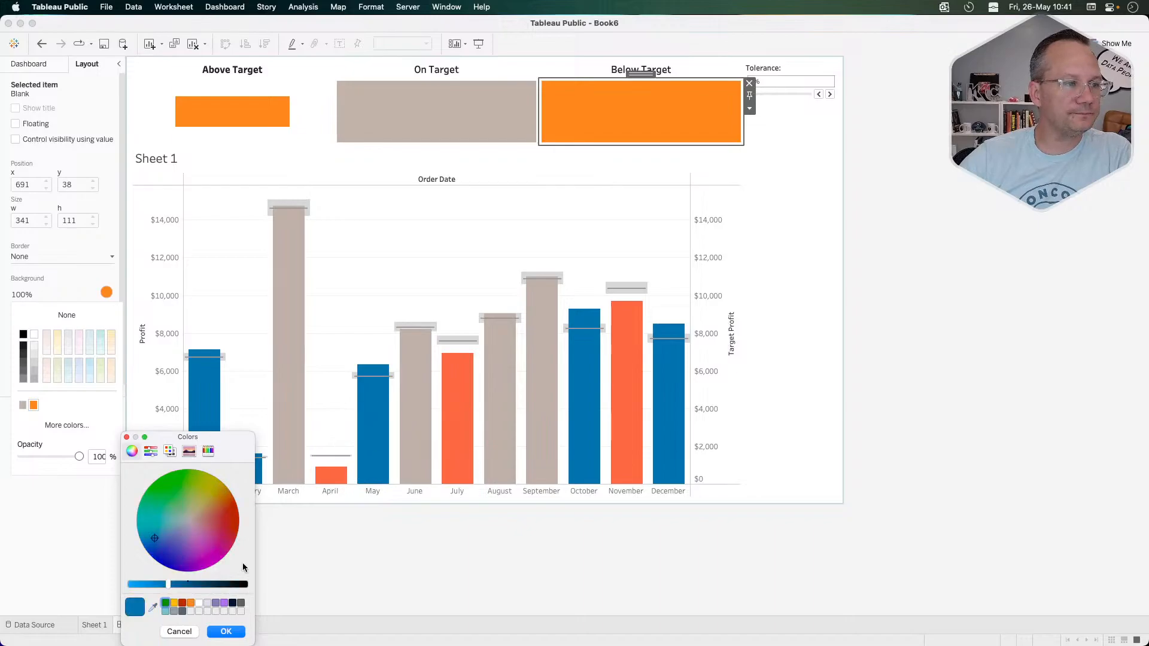
click(226, 632)
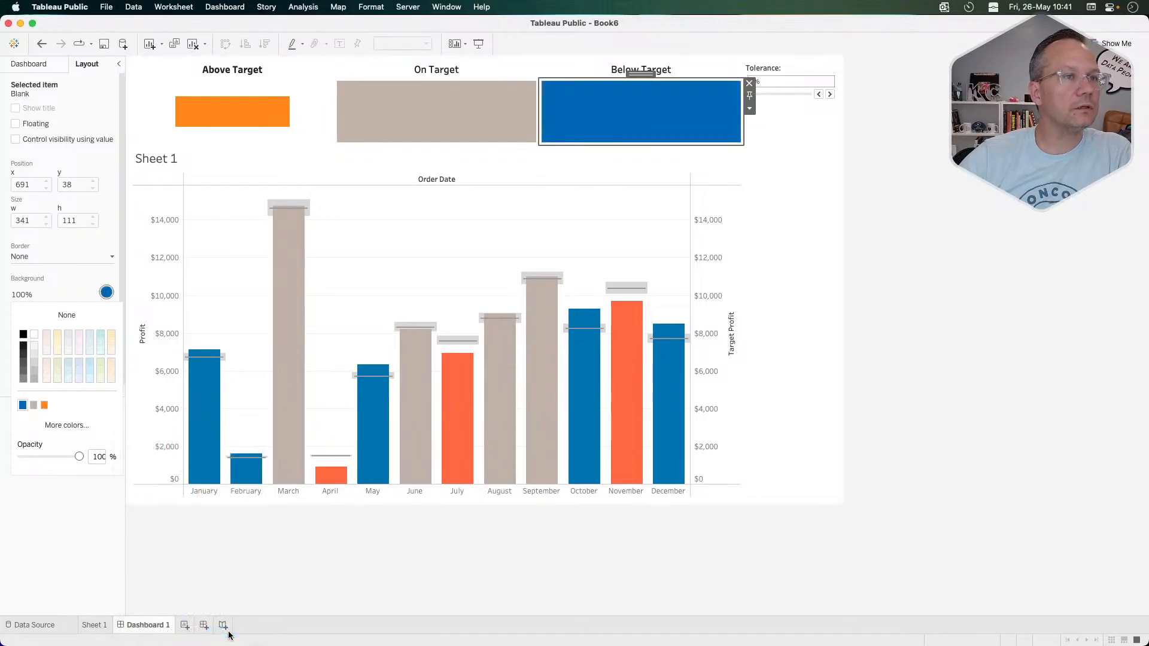
Set the "On Target" blank's outer padding to 30 for top and bottom and 75 for left and right.
click(421, 101)
click(63, 337)
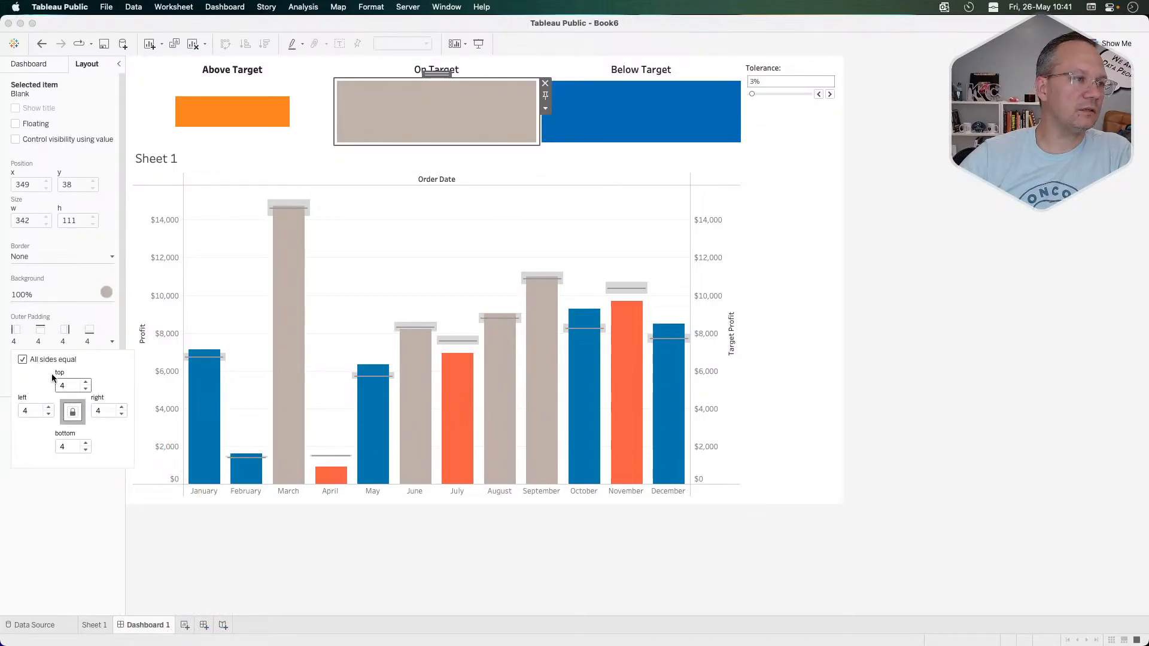
text(30)
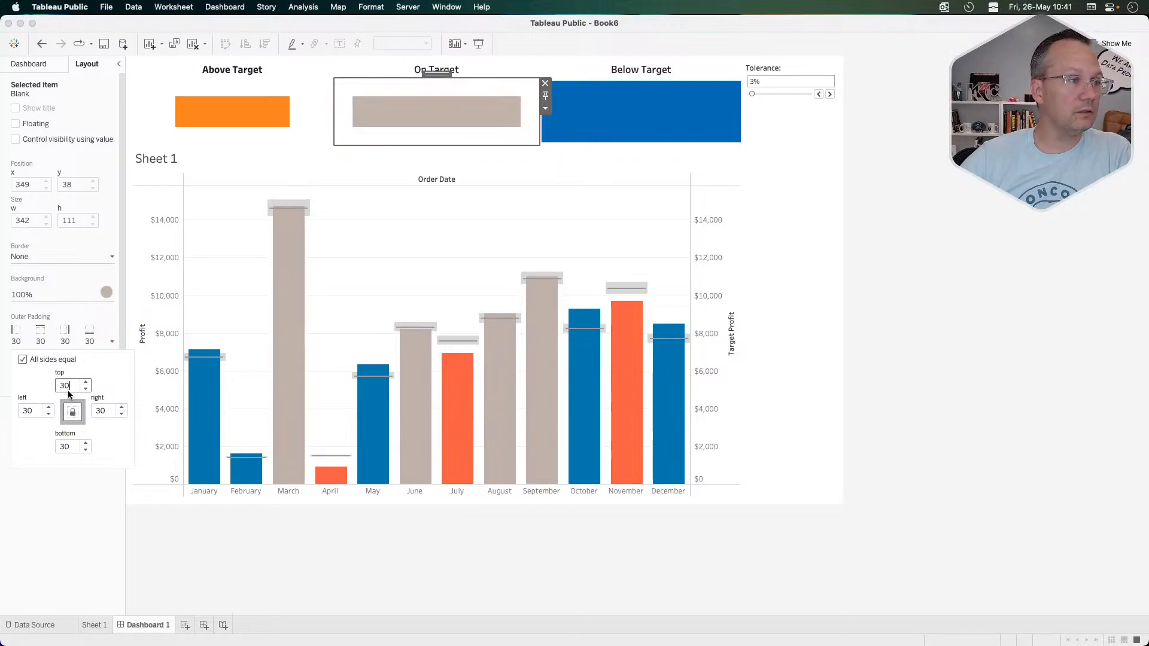
click(23, 359)
double_click(28, 410)
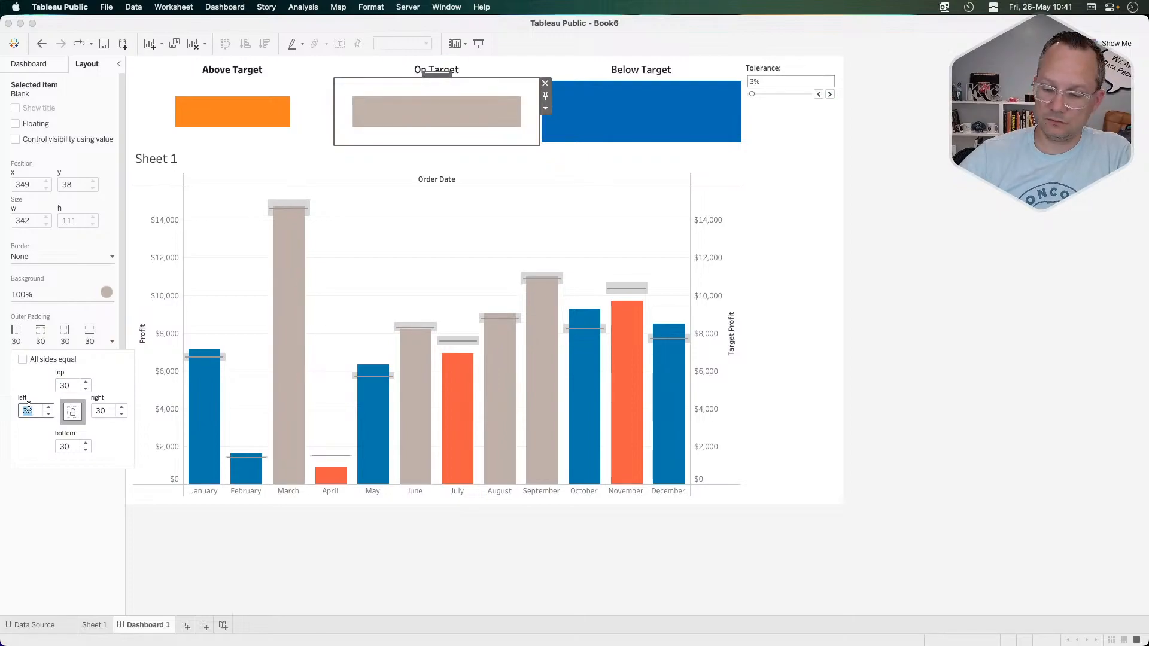
text(75)
key(Tab)
text(75)
key(Tab)
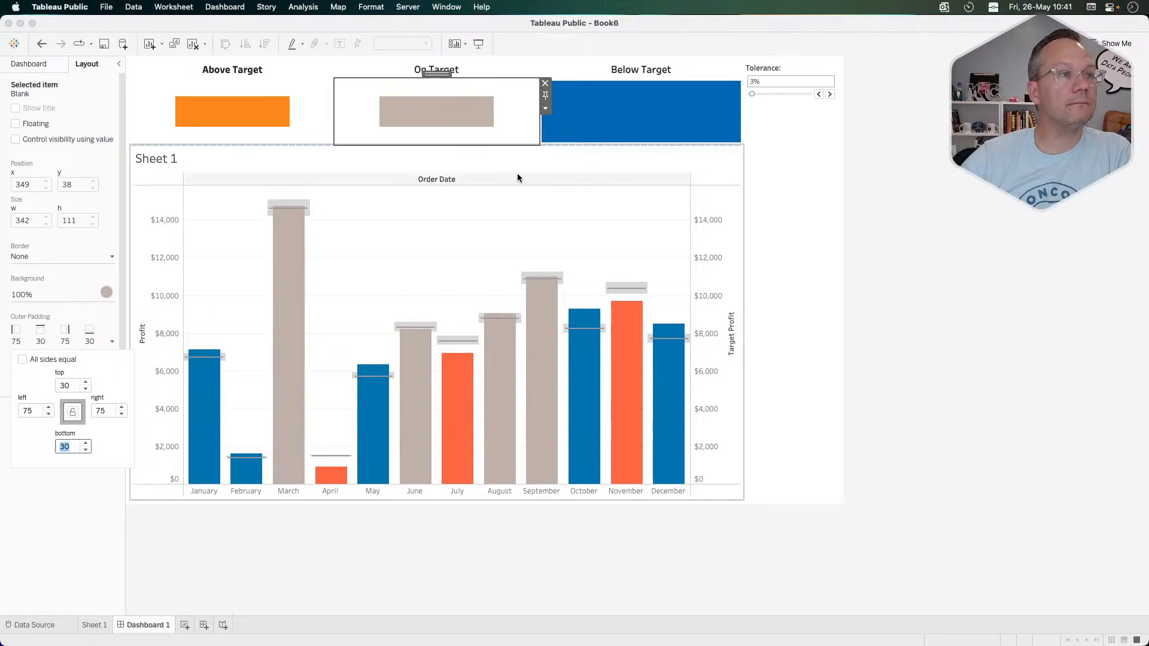
Set the "Below Target" blank's outer padding to 30 for top and bottom and 75 for left and right.
click(641, 113)
click(42, 342)
click(63, 384)
text(30)
key(Tab)
click(23, 360)
click(29, 413)
double_click(29, 413)
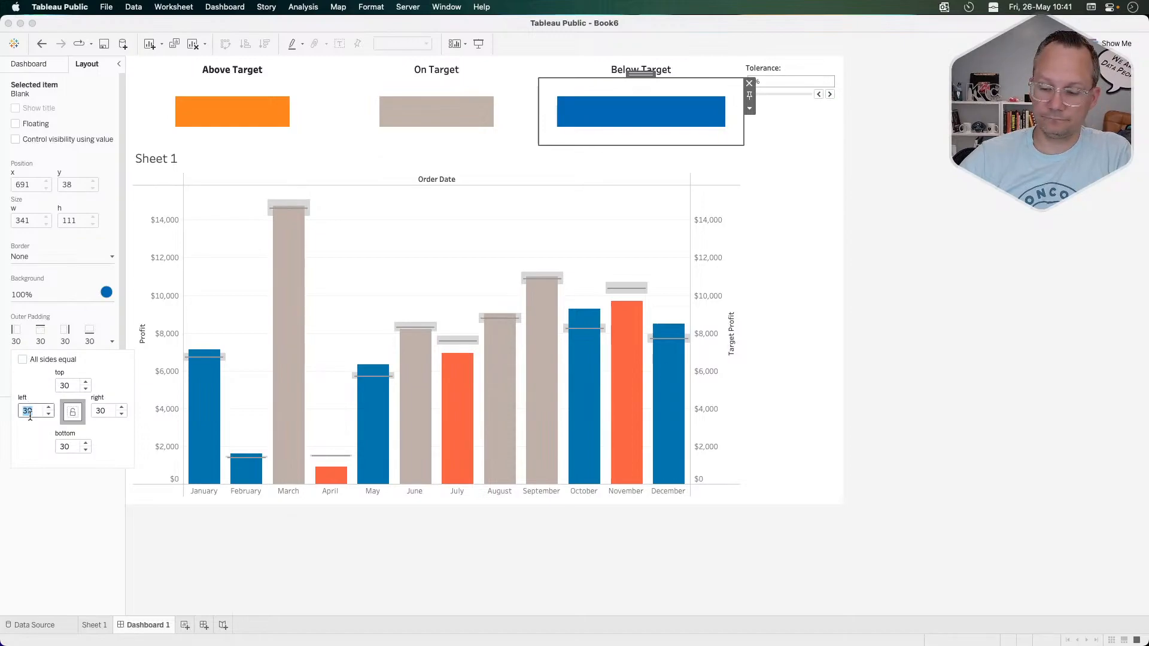
text(75)
key(Tab)
text(75)
key(Tab)
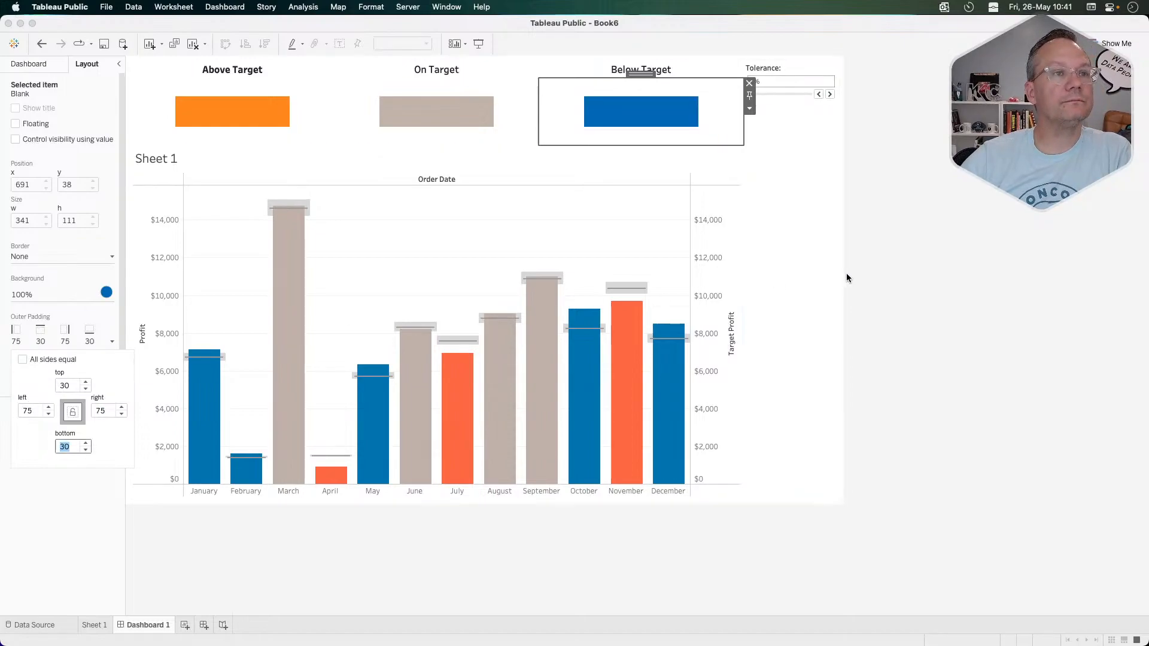
Select the horizontal container holding the three legend containers and set its height to 75 pixels.
click(886, 279)
click(649, 94)
double_click(645, 76)
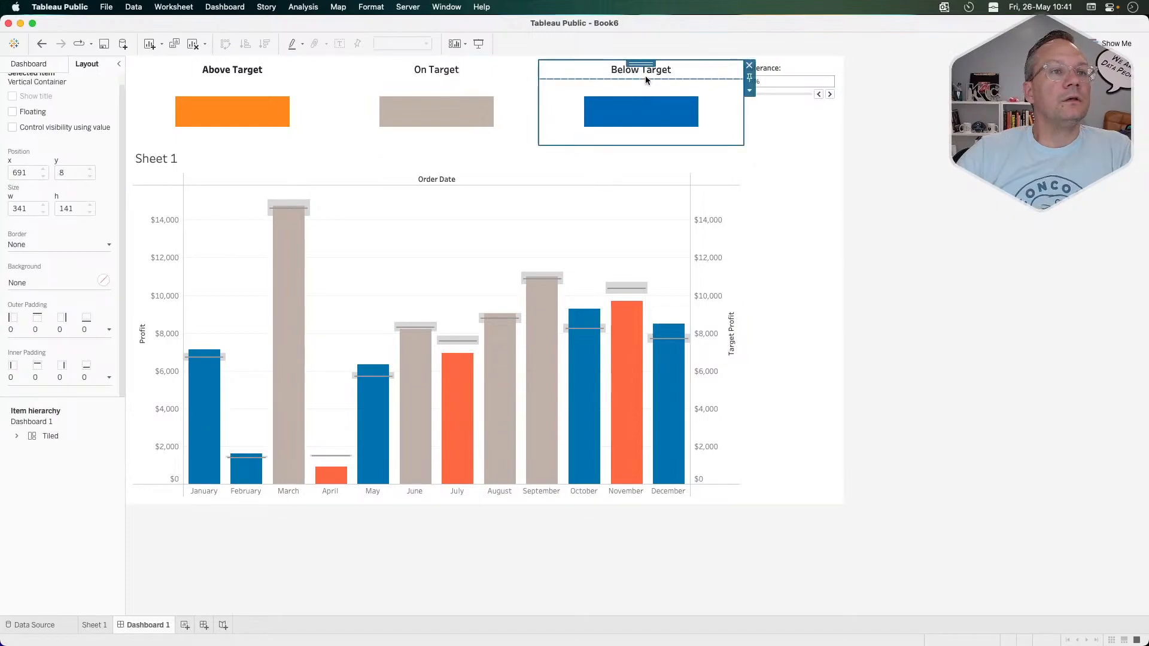
double_click(642, 63)
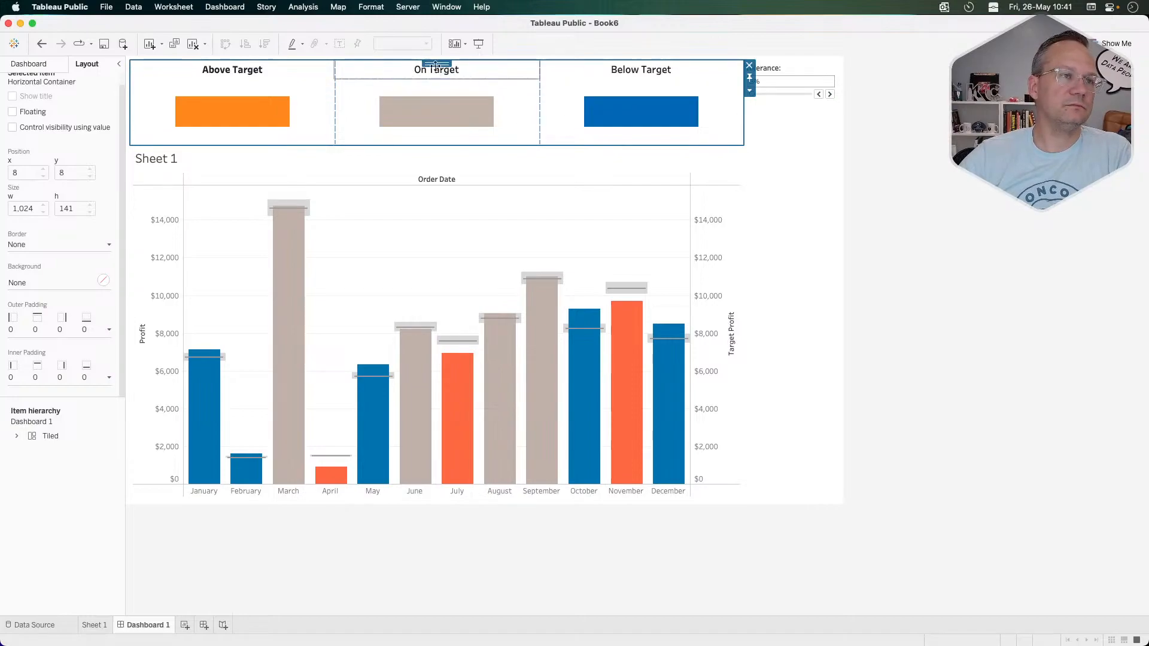
click(749, 90)
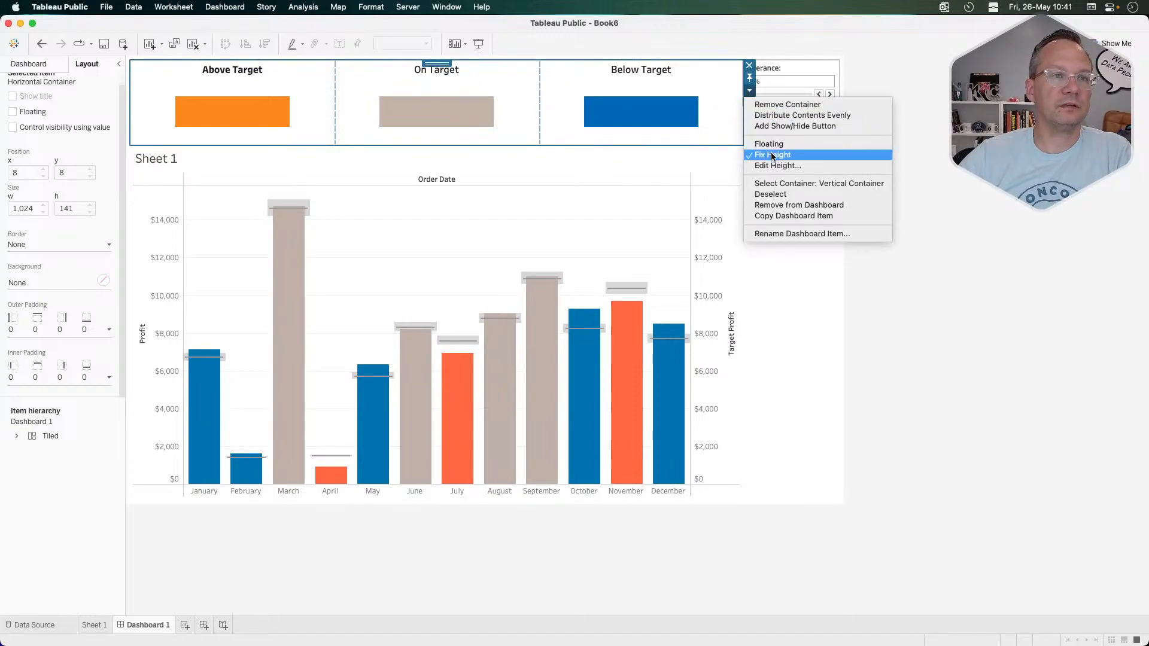
click(791, 165)
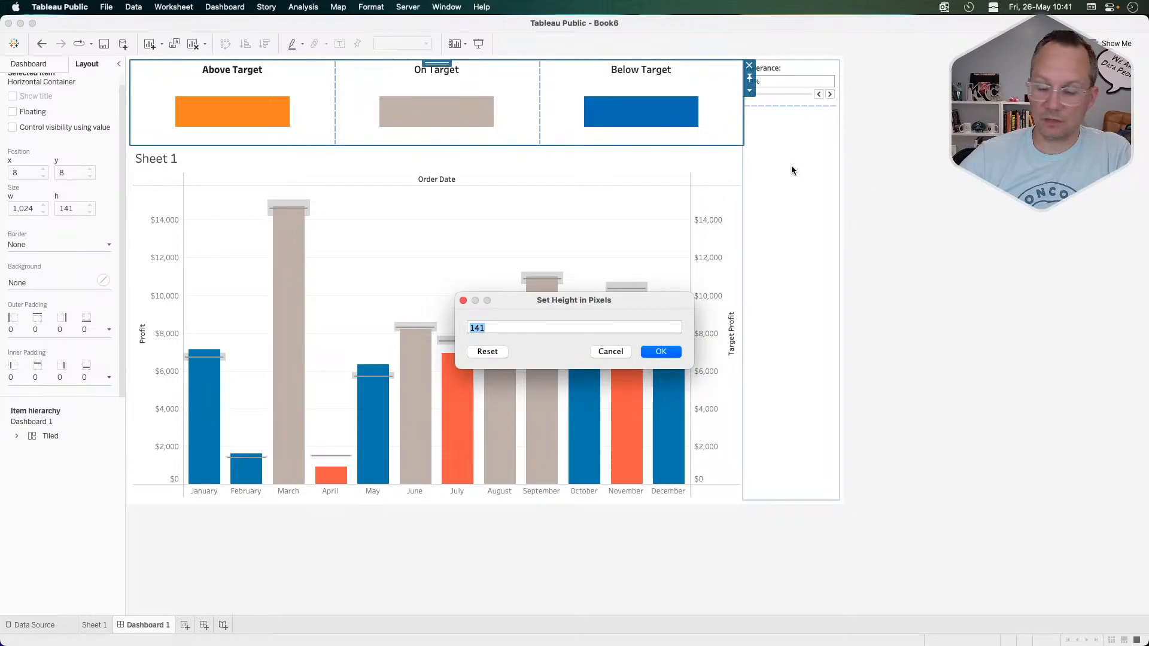
text(75)
key(Return)
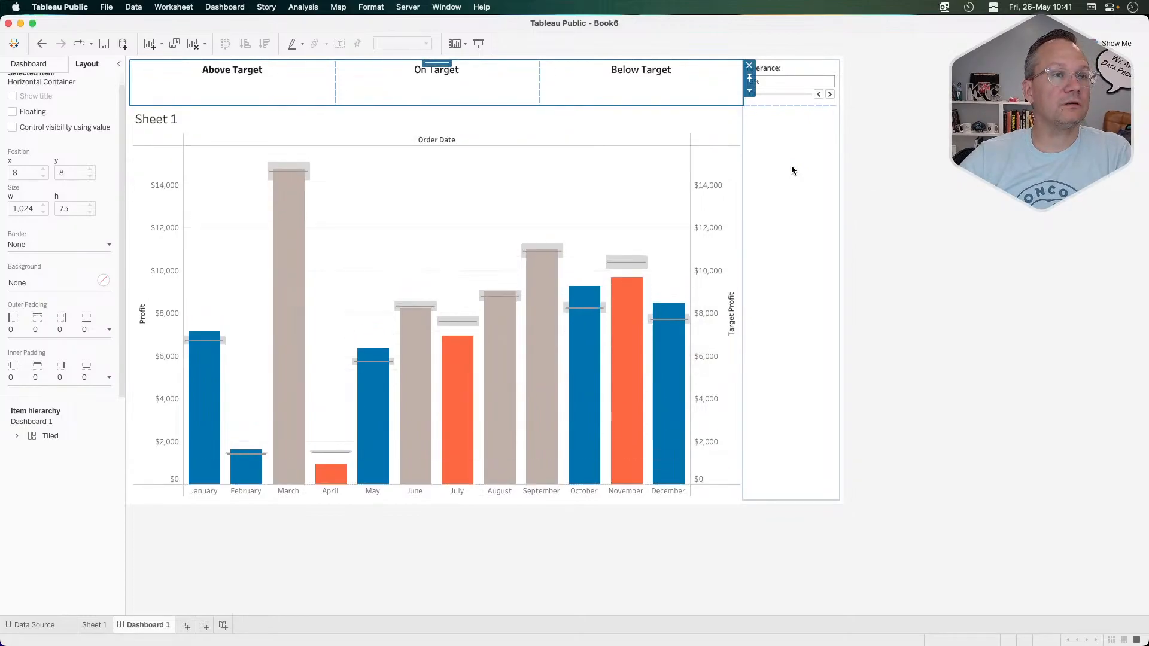
Set the height of the horizontal container holding the target legend to 100 pixels.
click(749, 91)
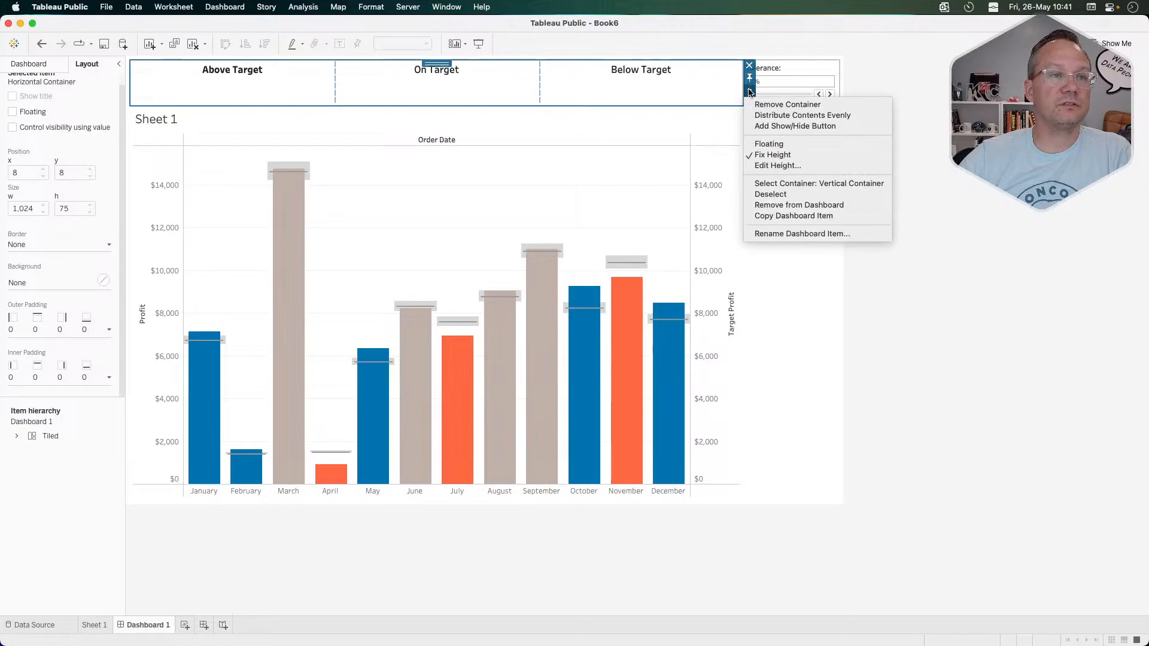
click(780, 166)
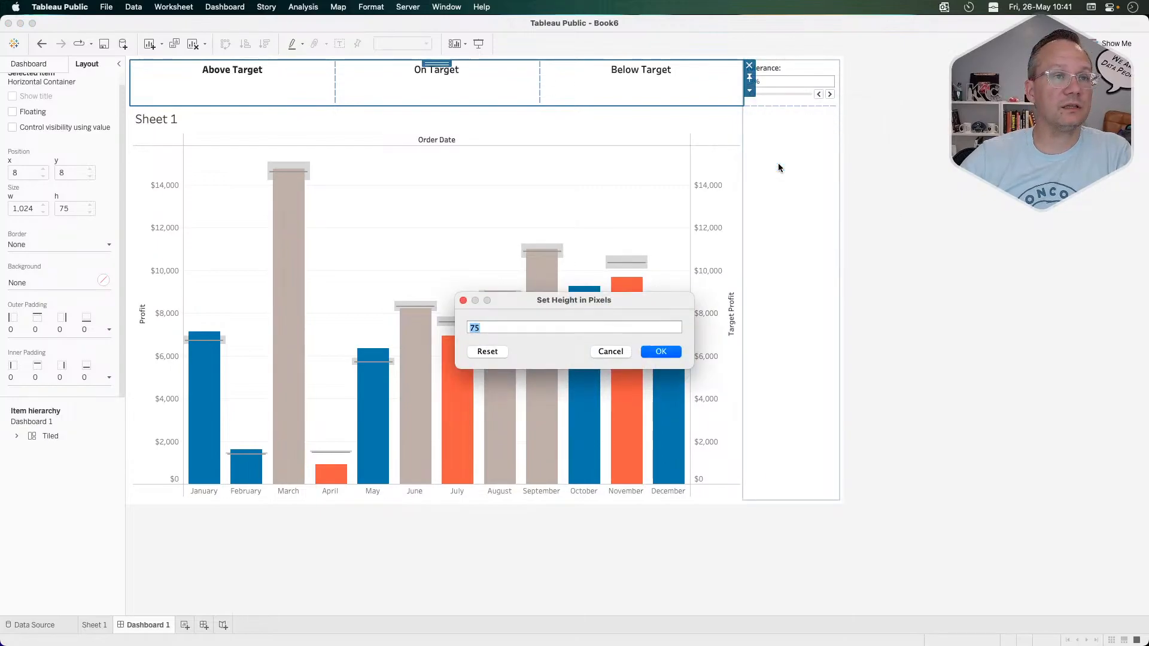
text(100)
key(Return)
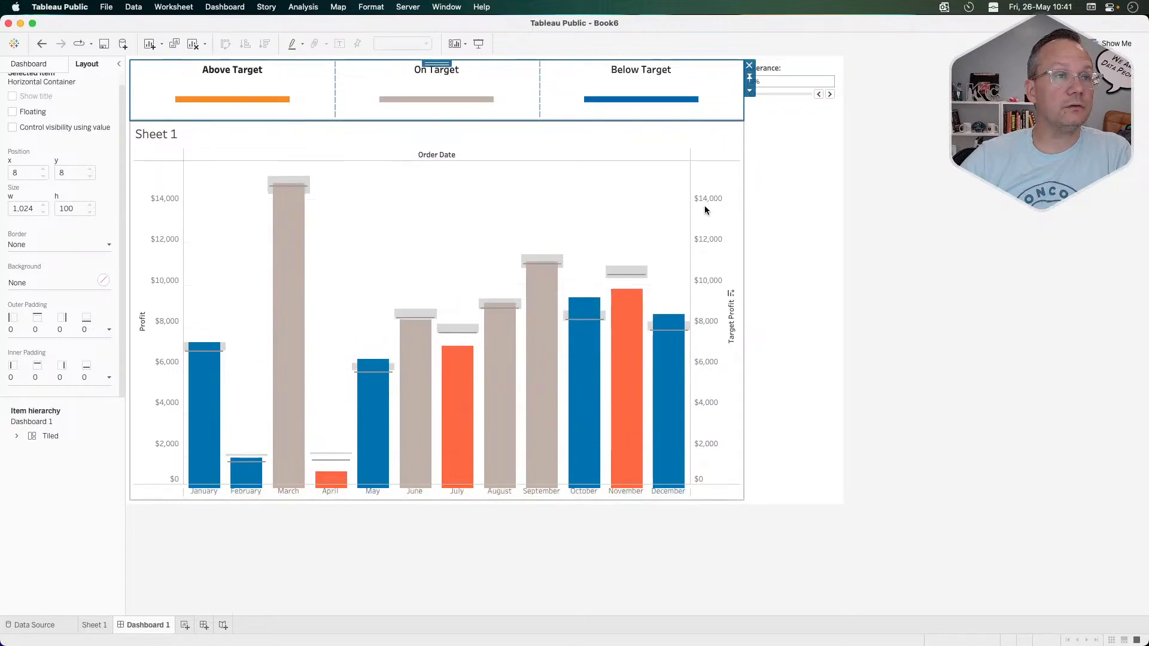
Set the top outer padding of the orange "Above Target" blank to 20.
click(227, 95)
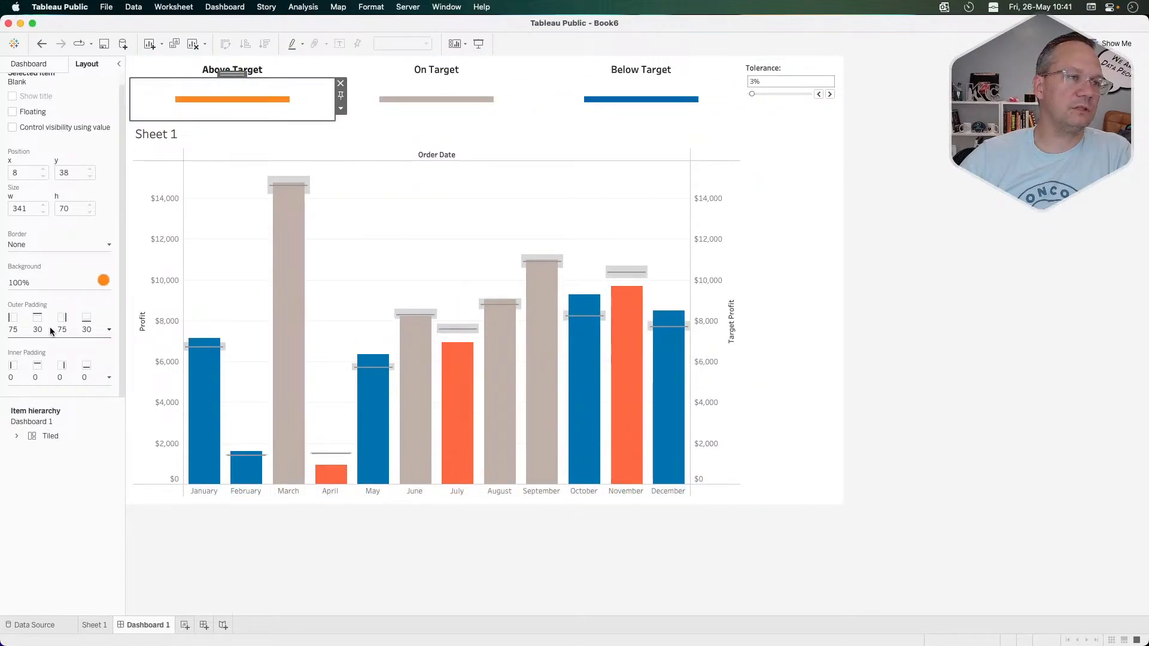
click(109, 329)
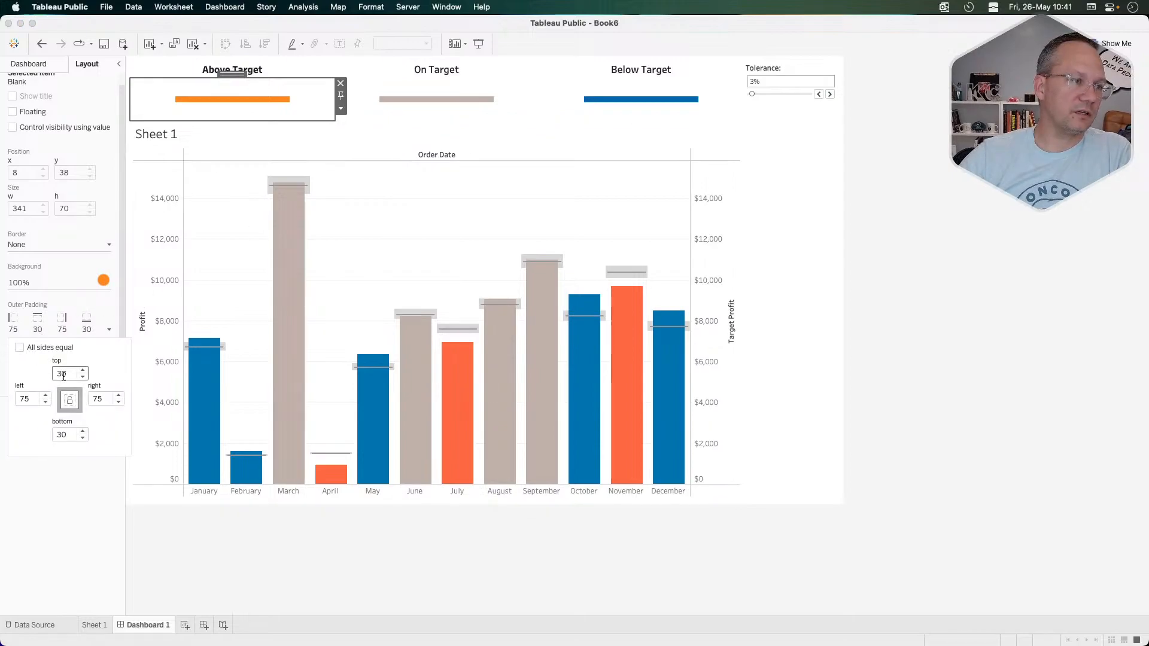
double_click(70, 376)
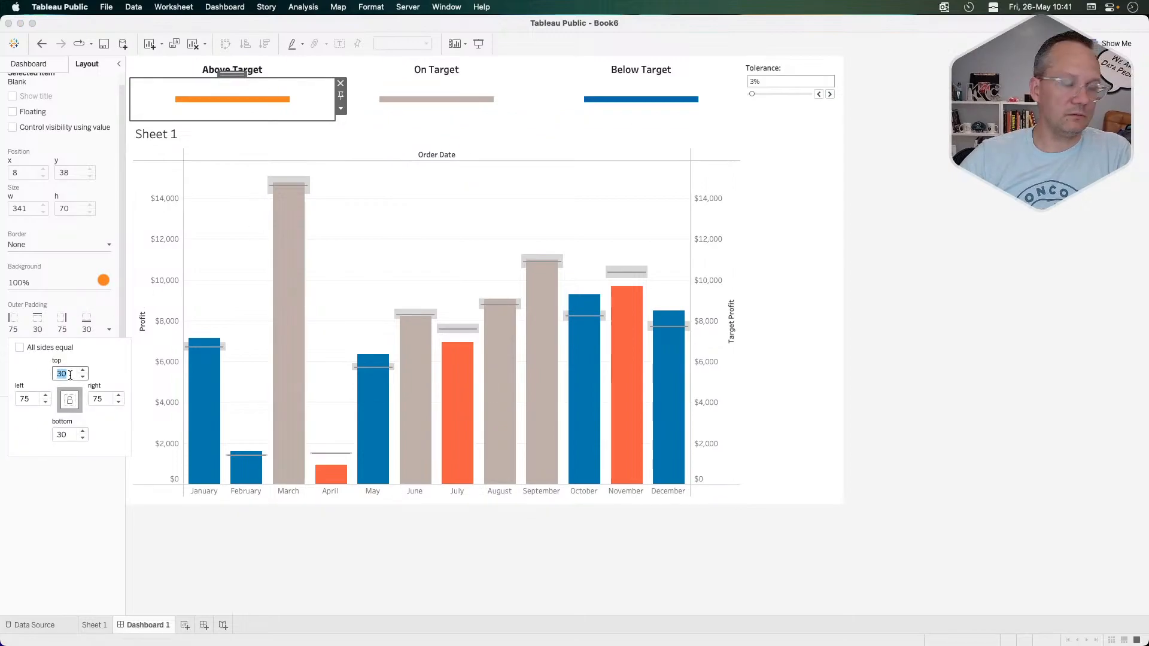
text(20)
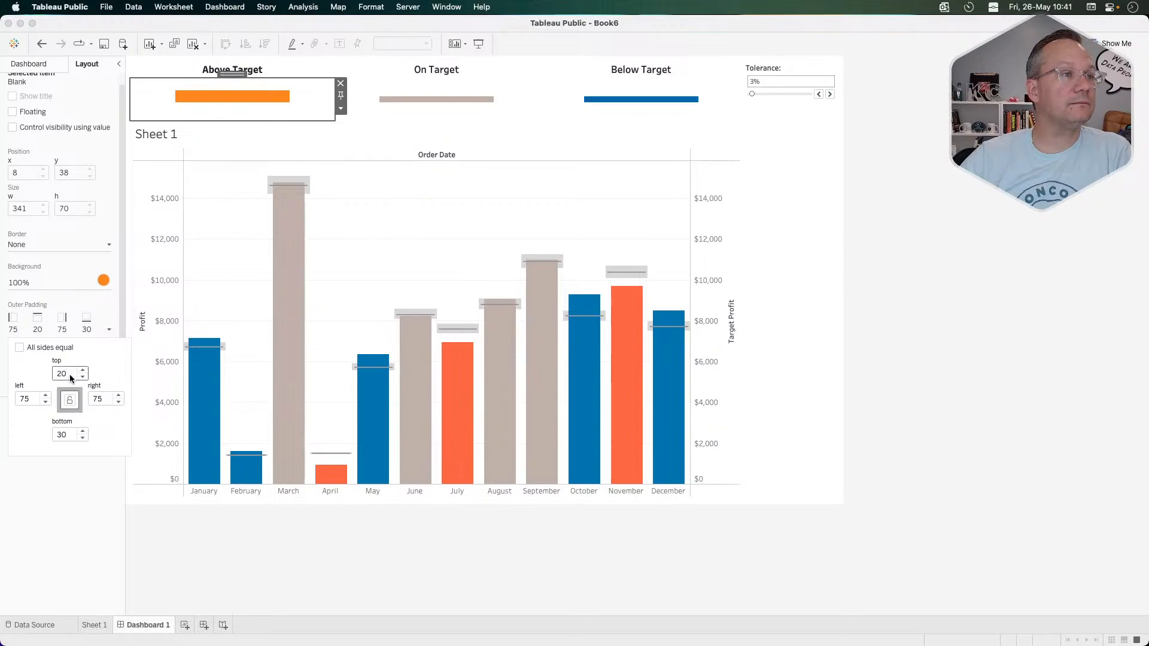
Set the top outer padding of the grey-brown "On Target" blank to 20.
click(430, 92)
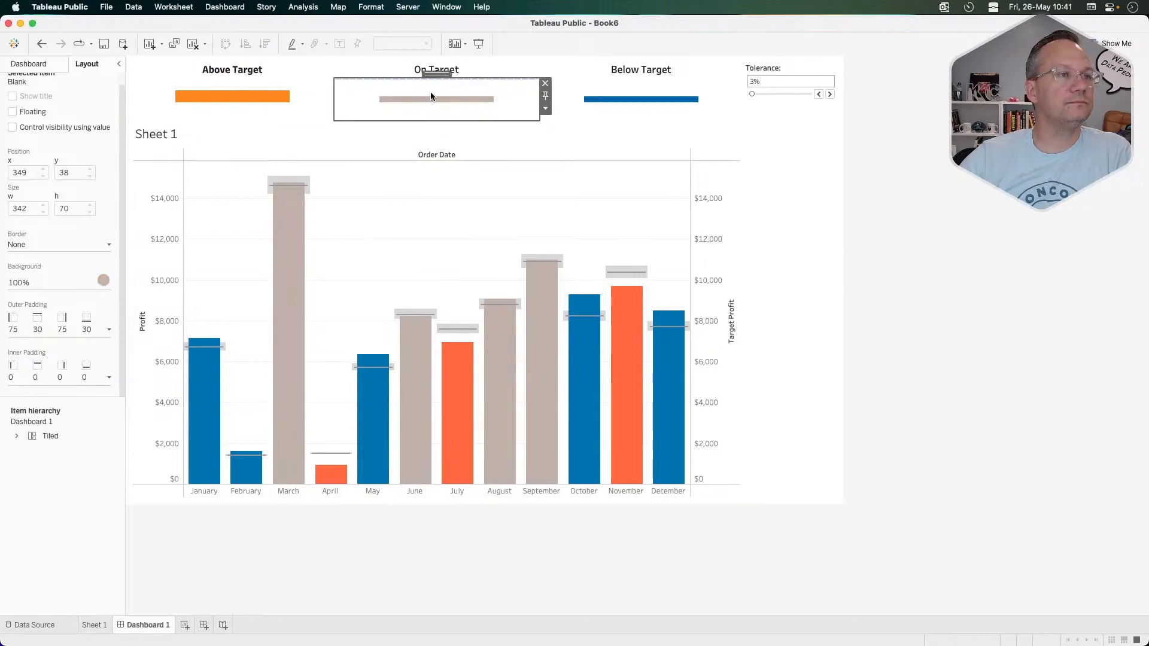
click(69, 330)
double_click(66, 369)
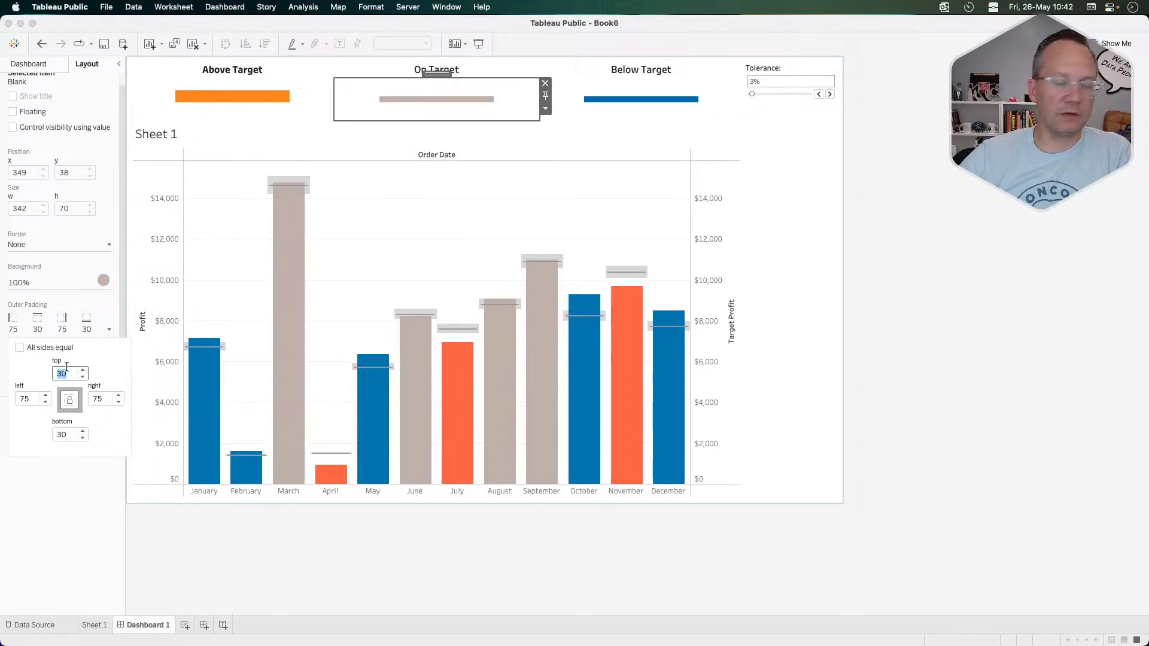
text(20)
Set the top outer padding of the blue "Below Target" blank to 20.
click(617, 97)
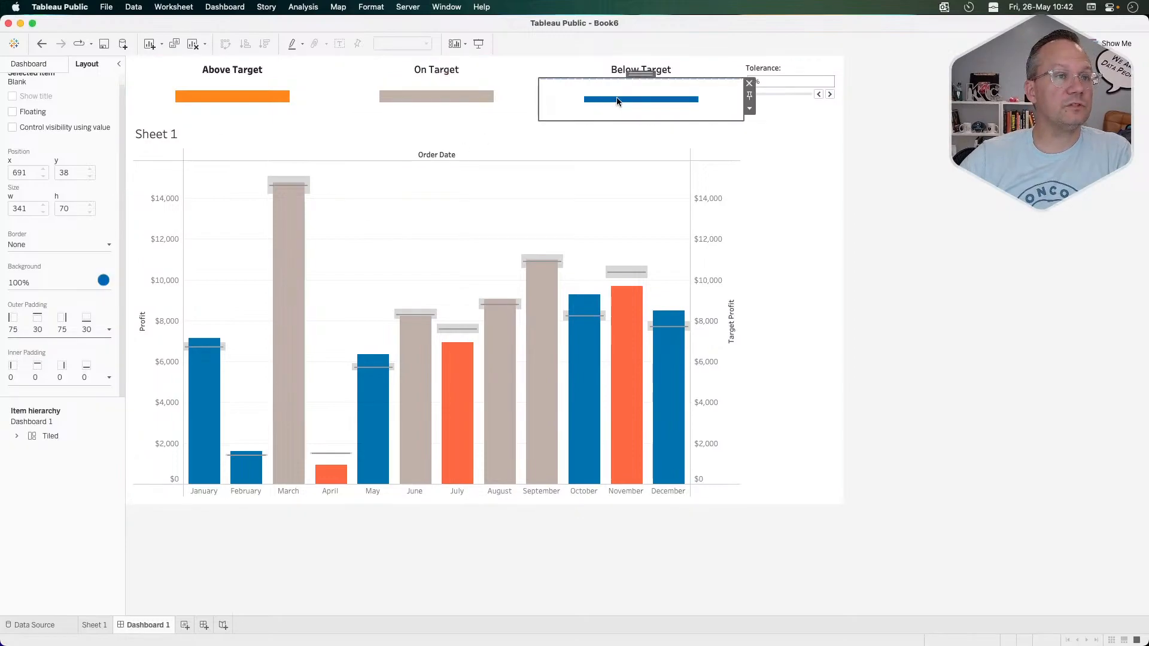
click(38, 334)
double_click(60, 372)
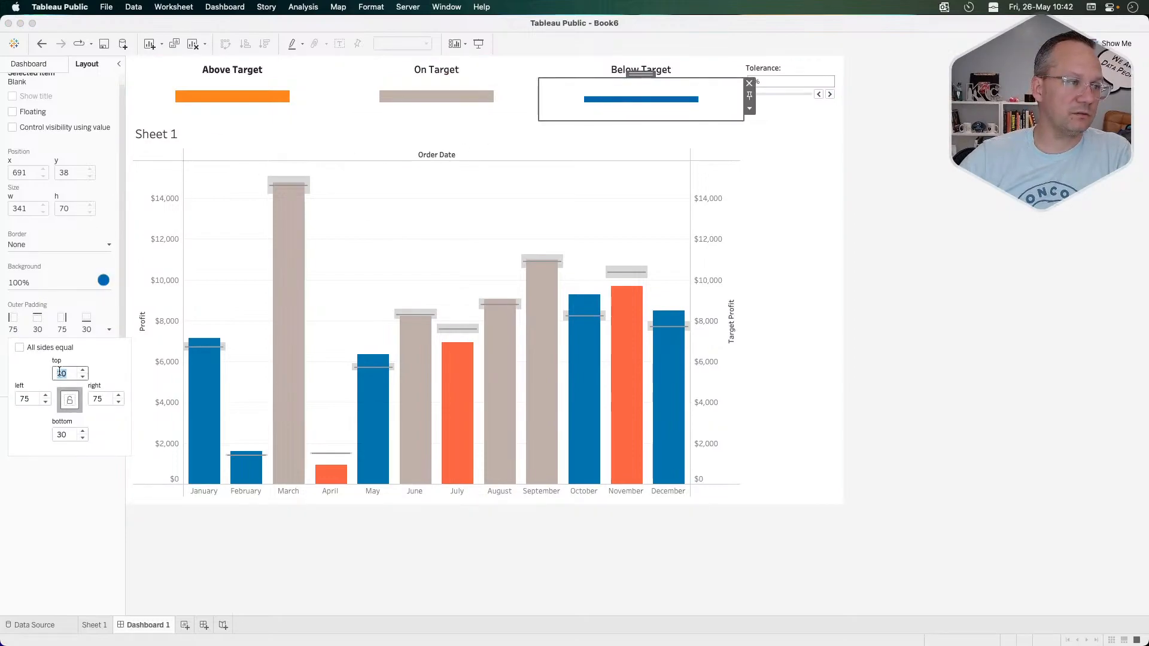
text(20)
key(Return)
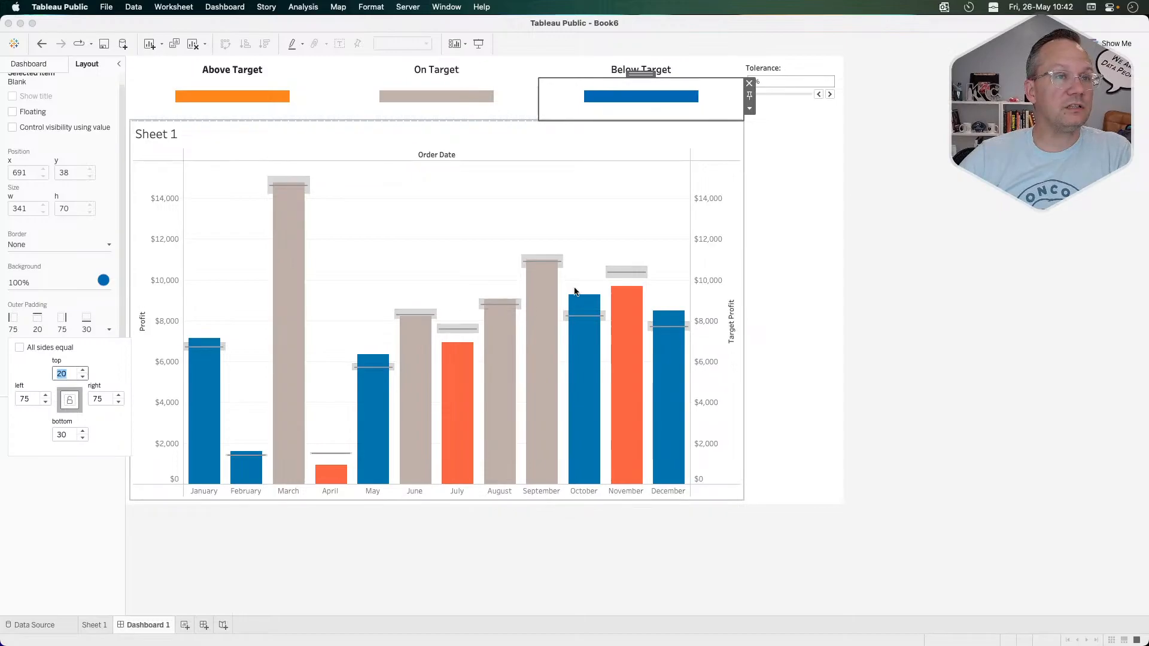
click(944, 306)
click(825, 207)
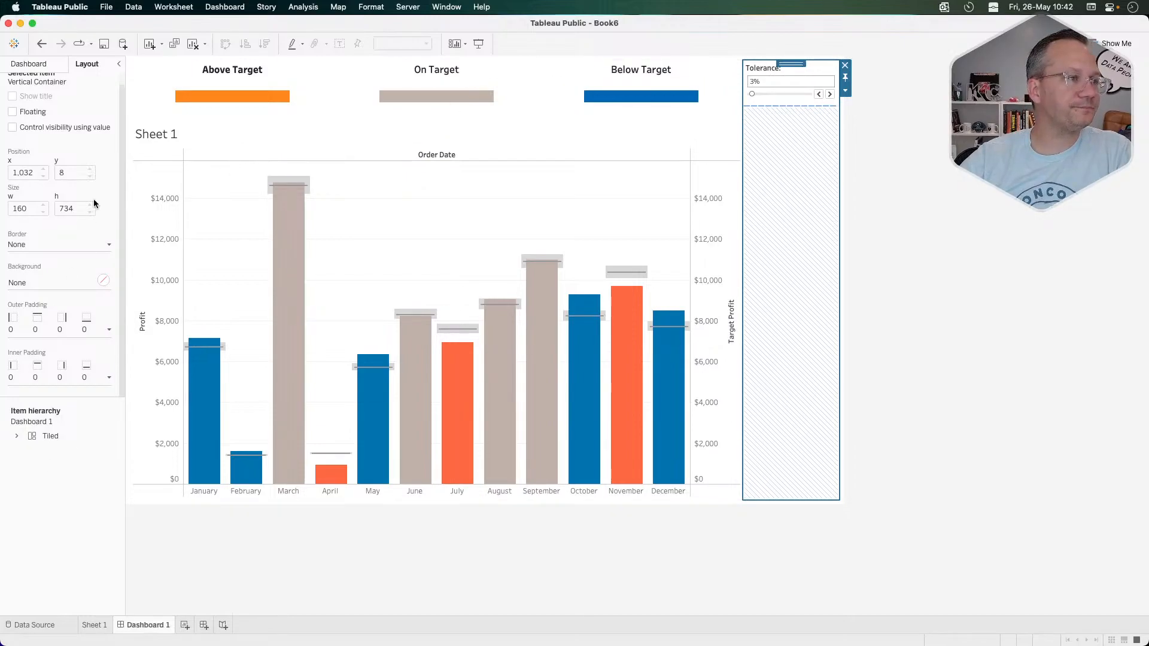
click(40, 66)
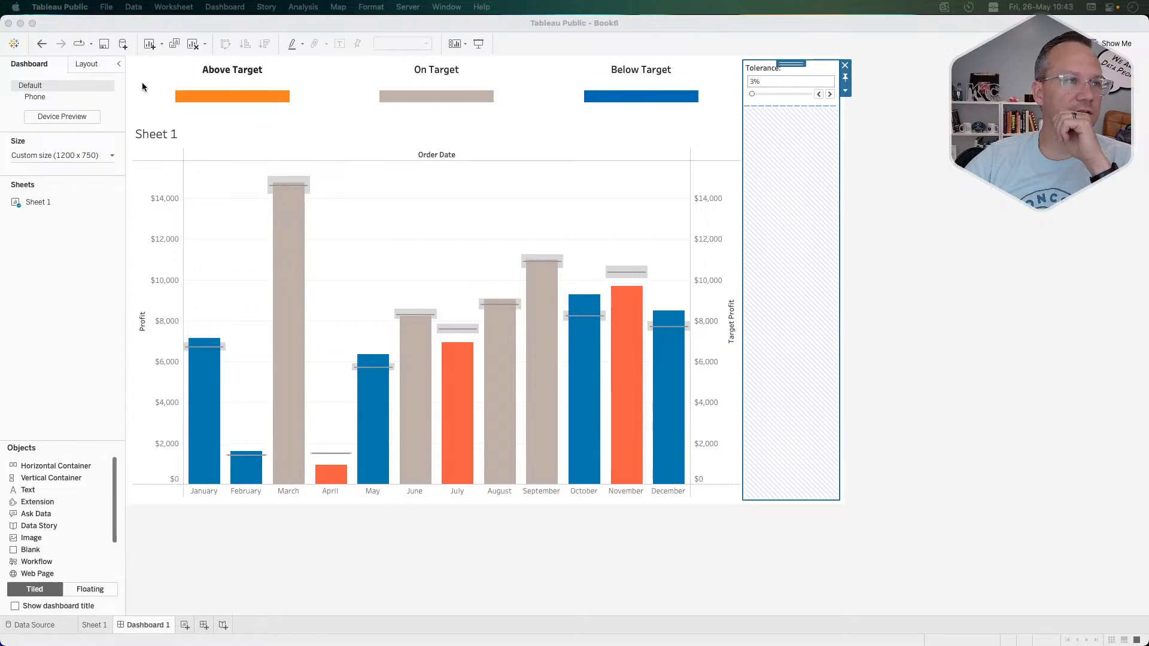
click(88, 63)
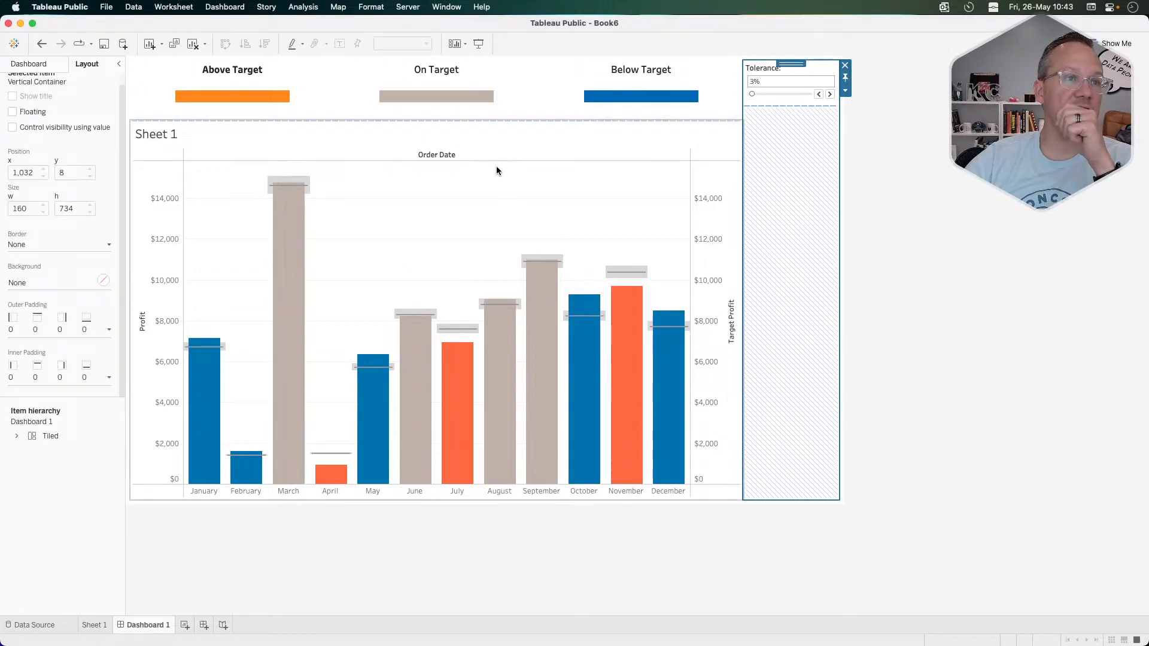
click(512, 100)
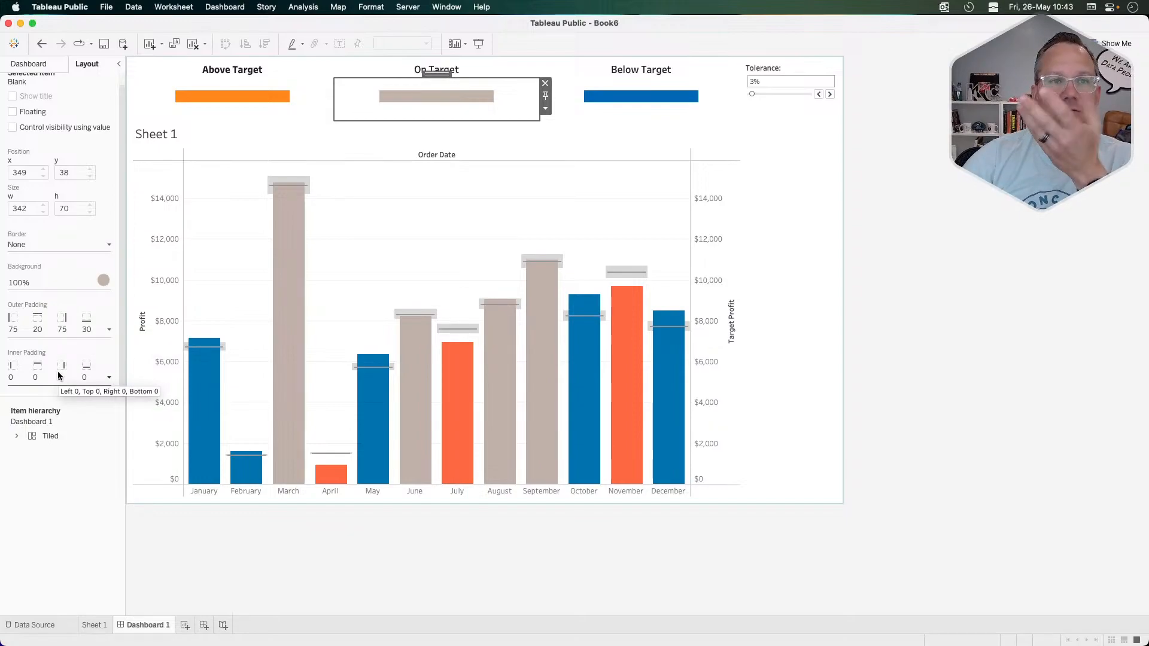
mouse_move(661, 444)
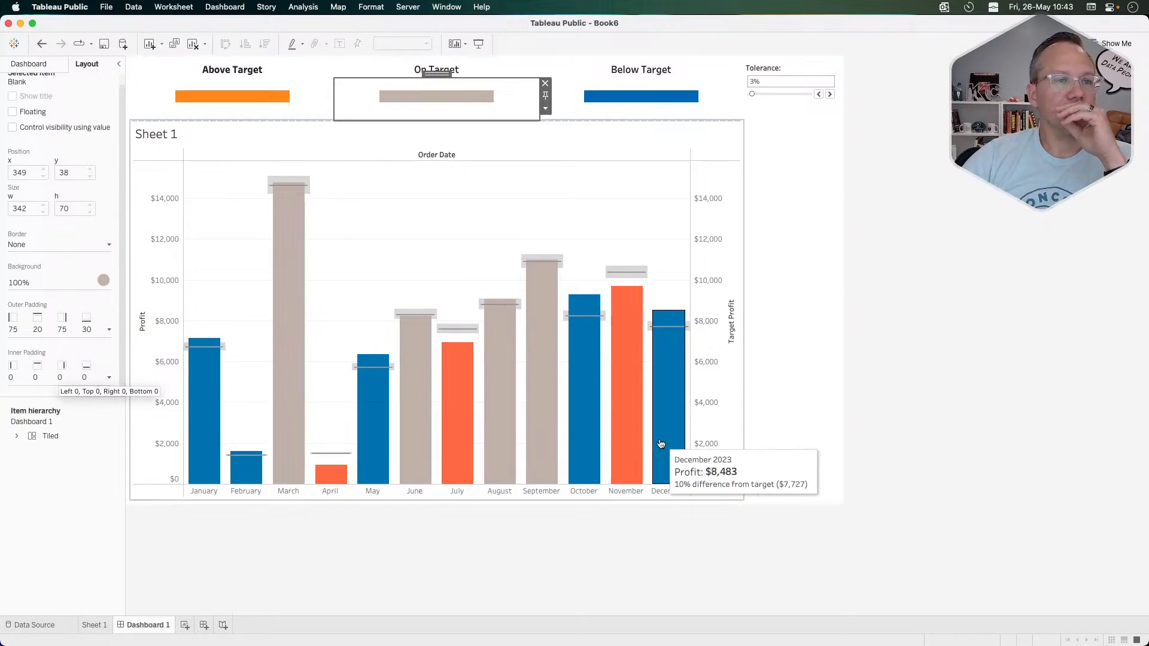
click(828, 156)
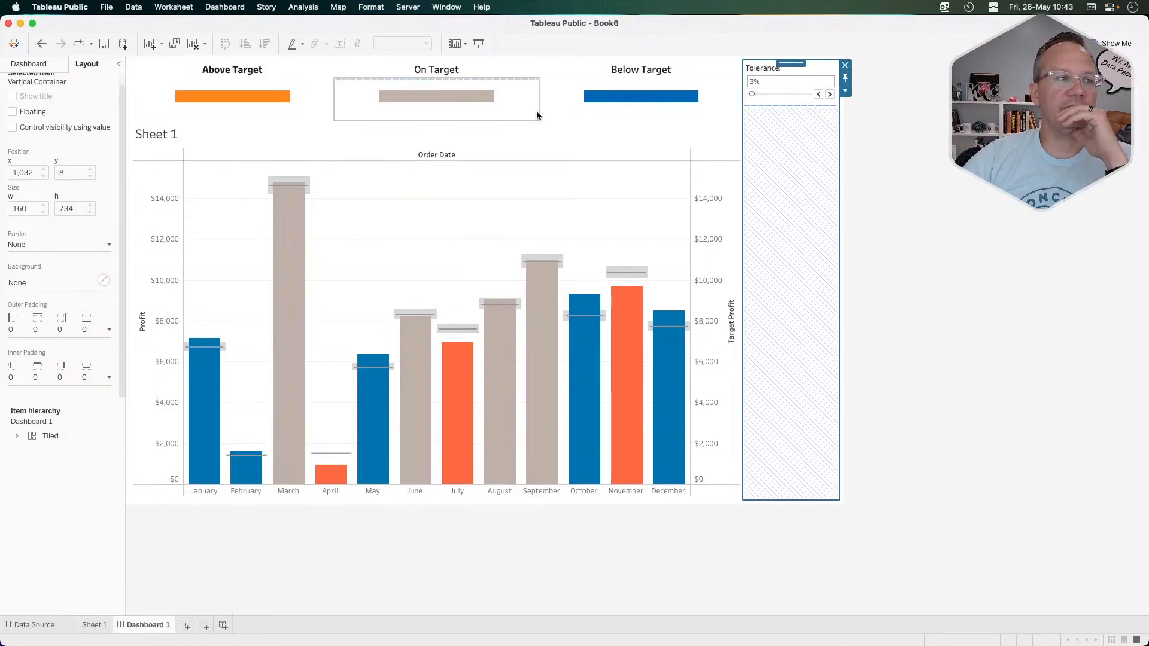
click(43, 63)
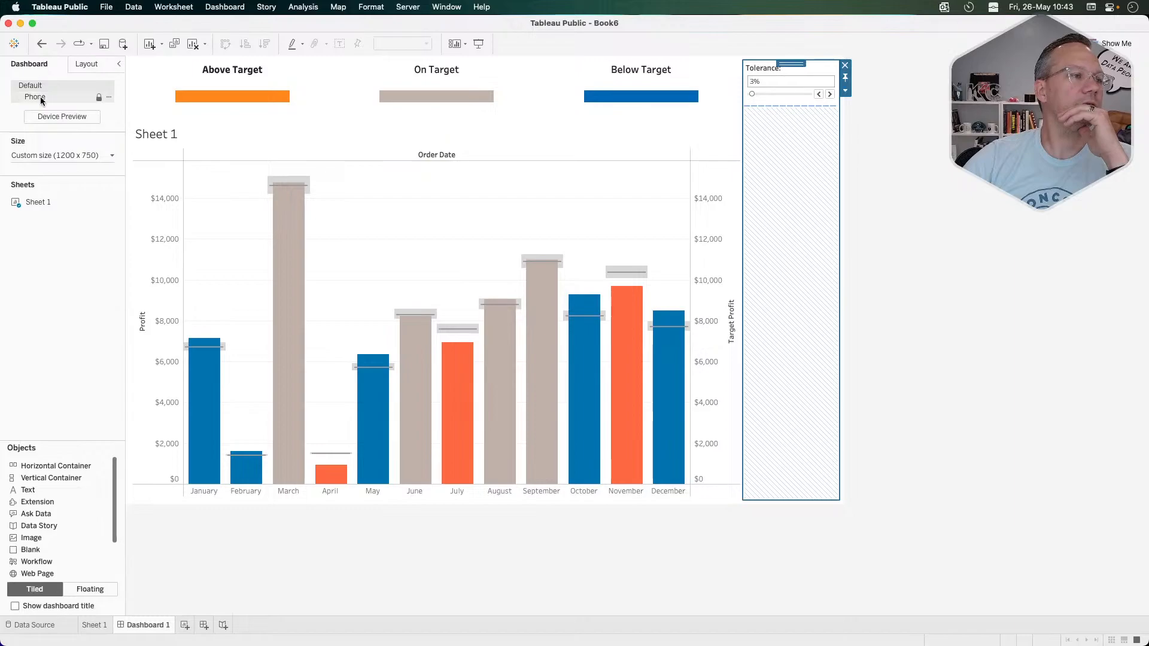
click(850, 402)
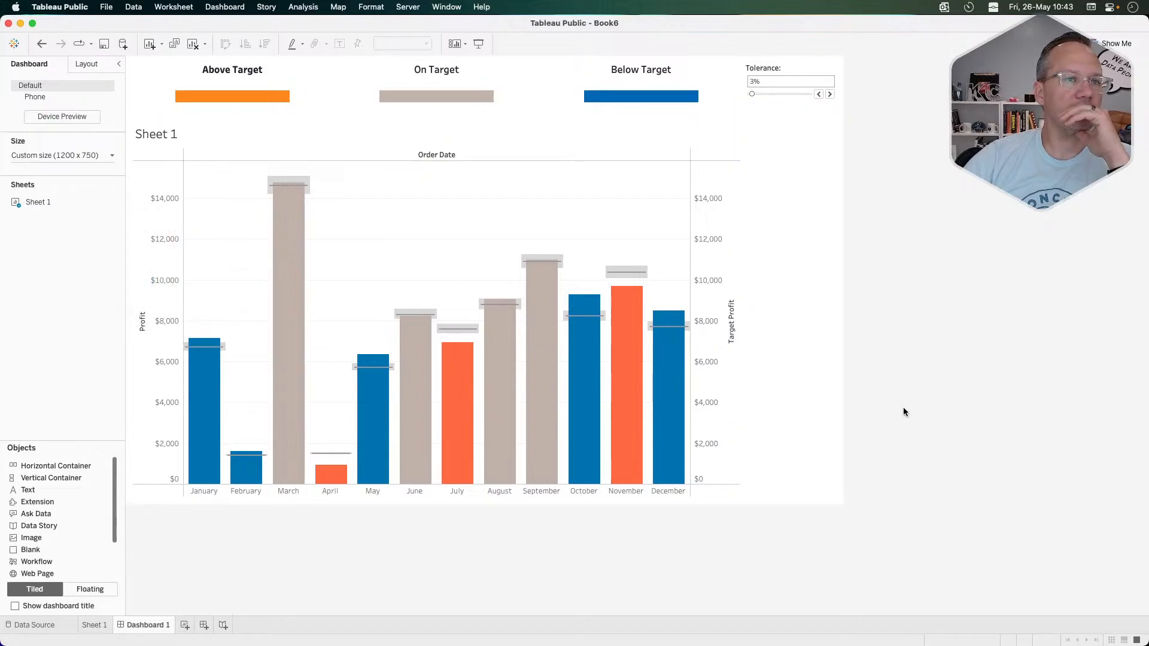
click(88, 64)
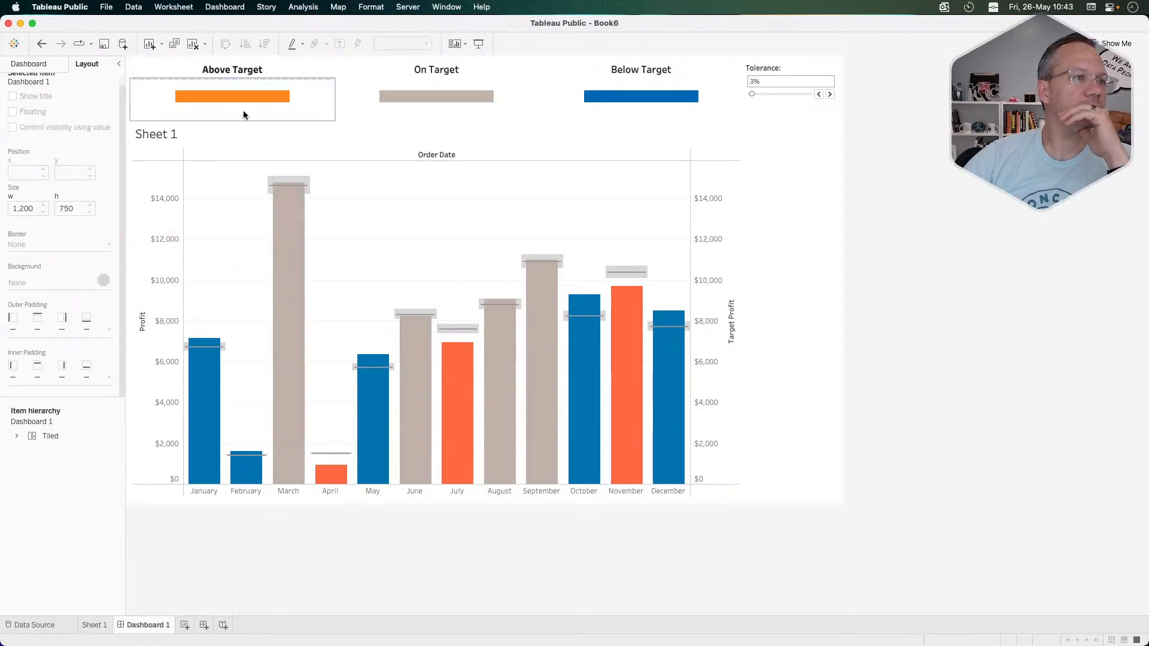
click(47, 437)
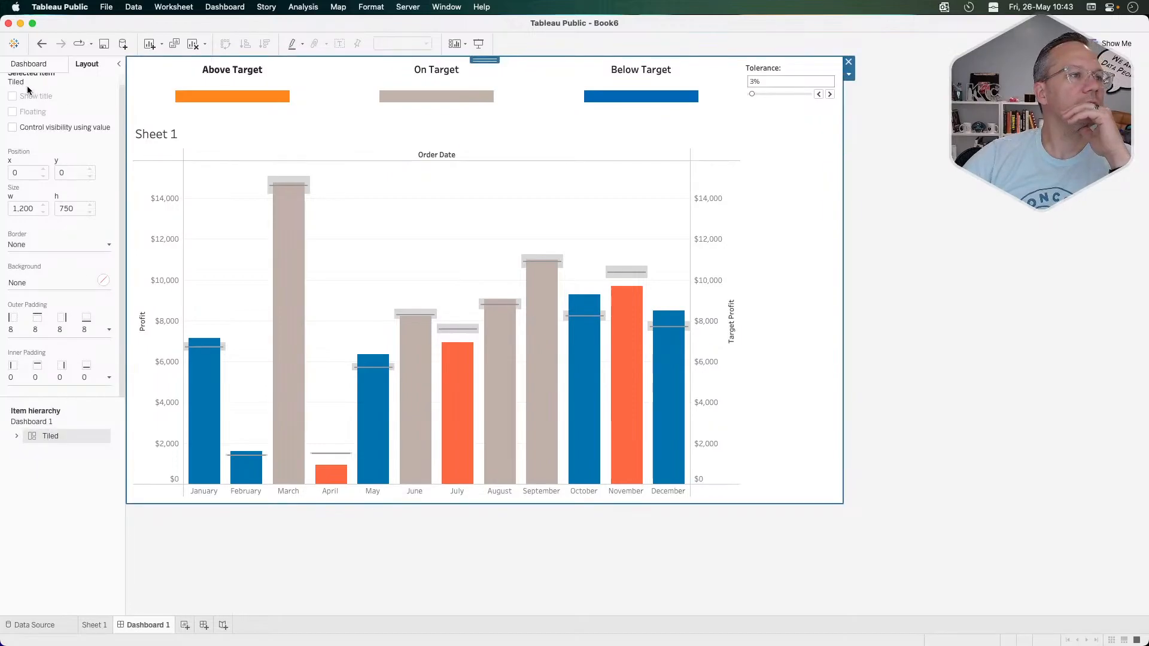
Show the dashboard title above the target legend.
click(37, 65)
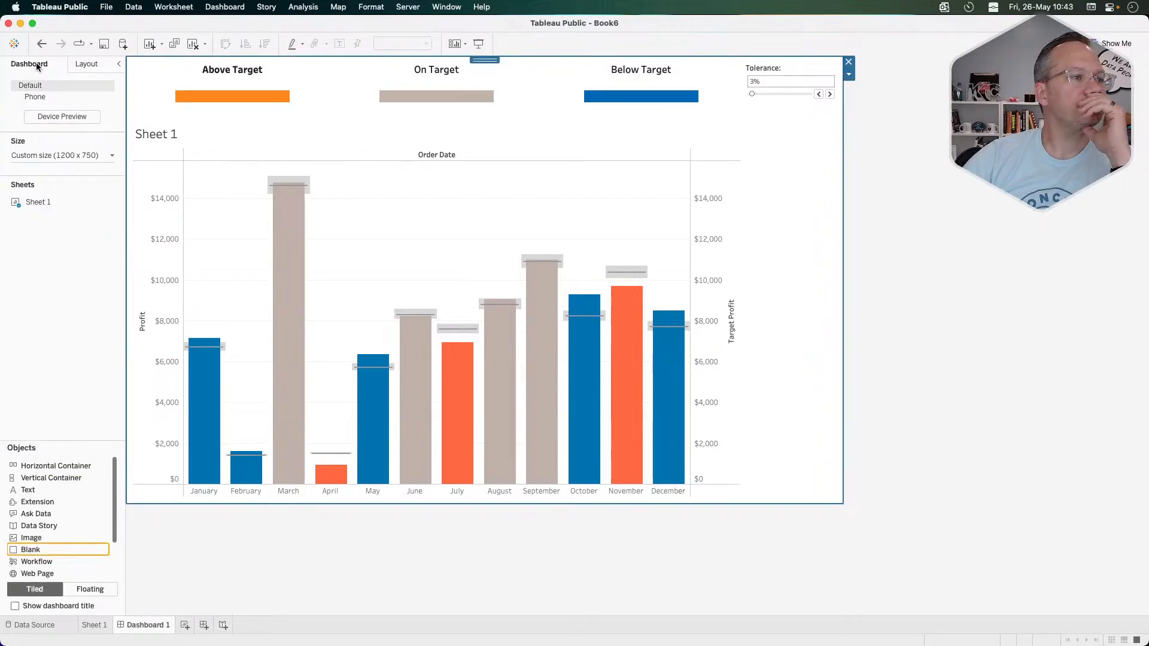
click(15, 606)
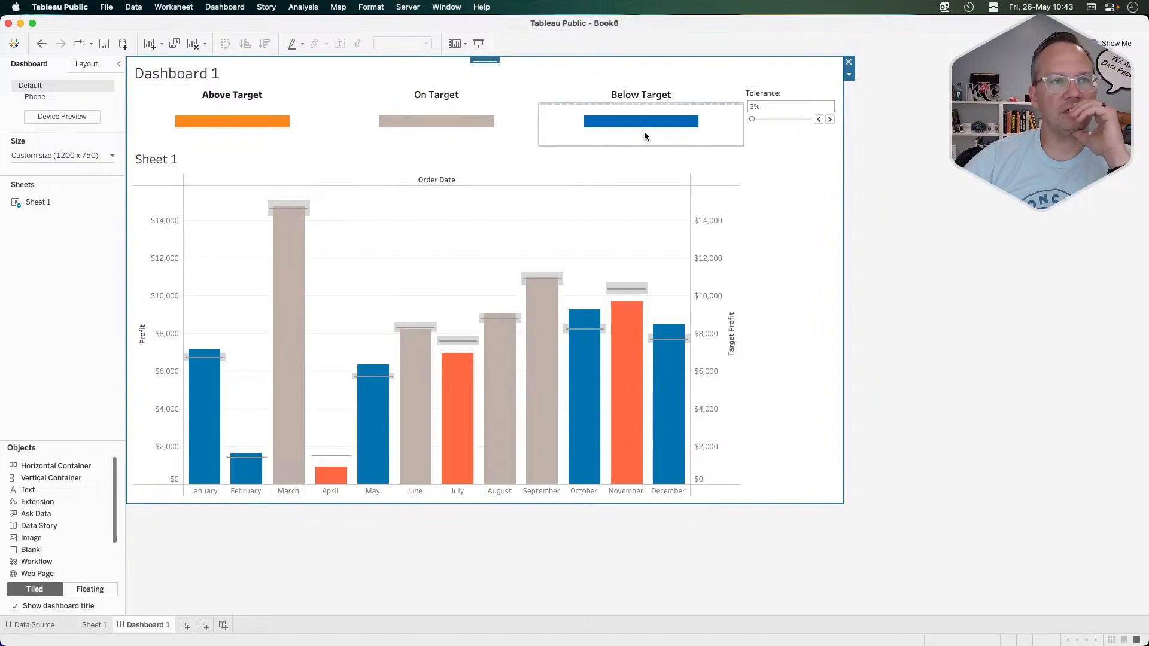
Make the Tolerance parameter control floating and move it up so it overlaps the far end of the dashboard title row.
click(783, 94)
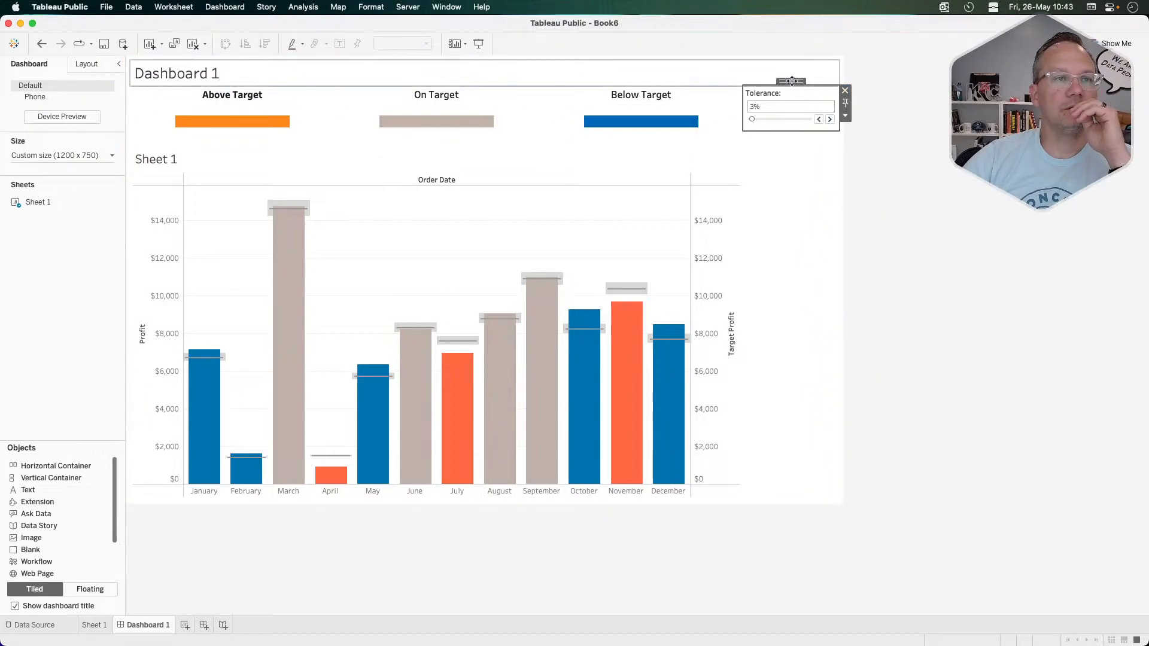
mouse_move(792, 81)
mouse_down()
mouse_move(736, 84)
mouse_move(735, 106)
mouse_move(770, 82)
mouse_up()
click(845, 117)
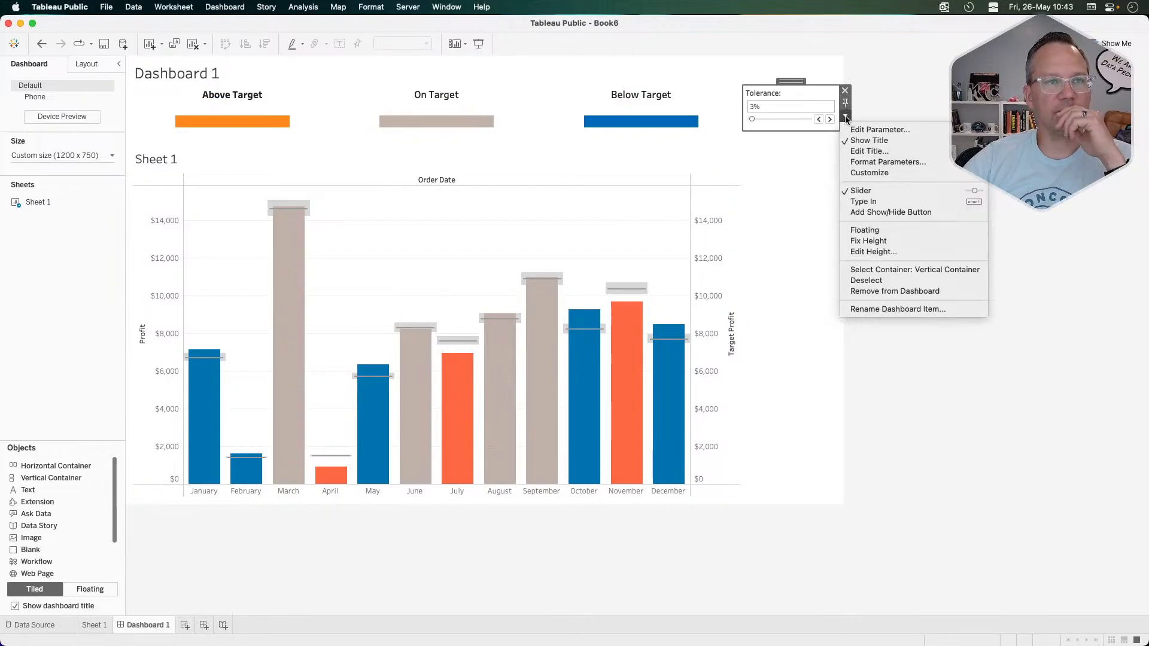
click(897, 231)
drag(777, 94, 784, 64)
Add a second line "Percent Around Target" to the Tolerance control's title and make the control slightly taller to fit it.
double_click(772, 75)
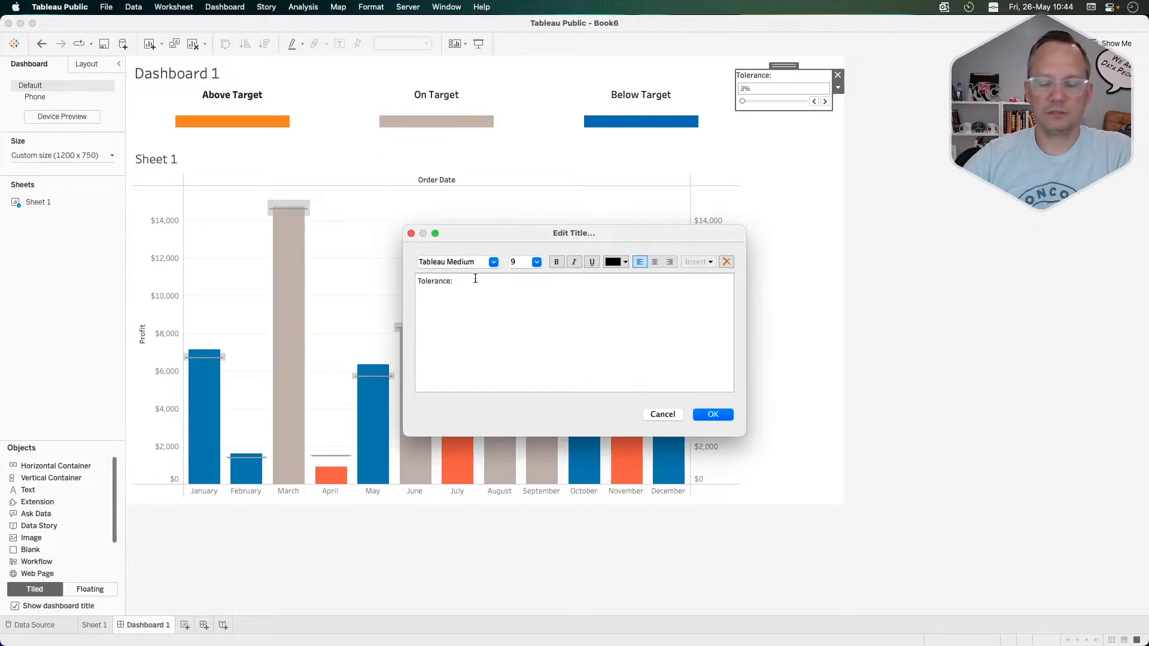
key(Return)
text(Percent)
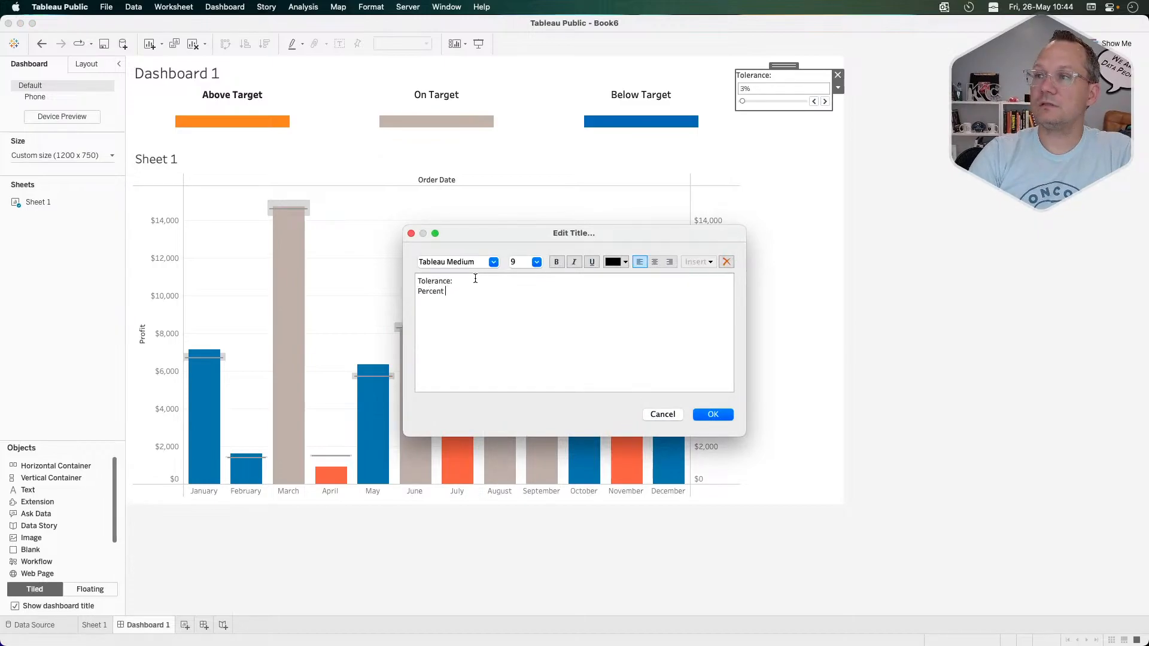
text( Around Taget)
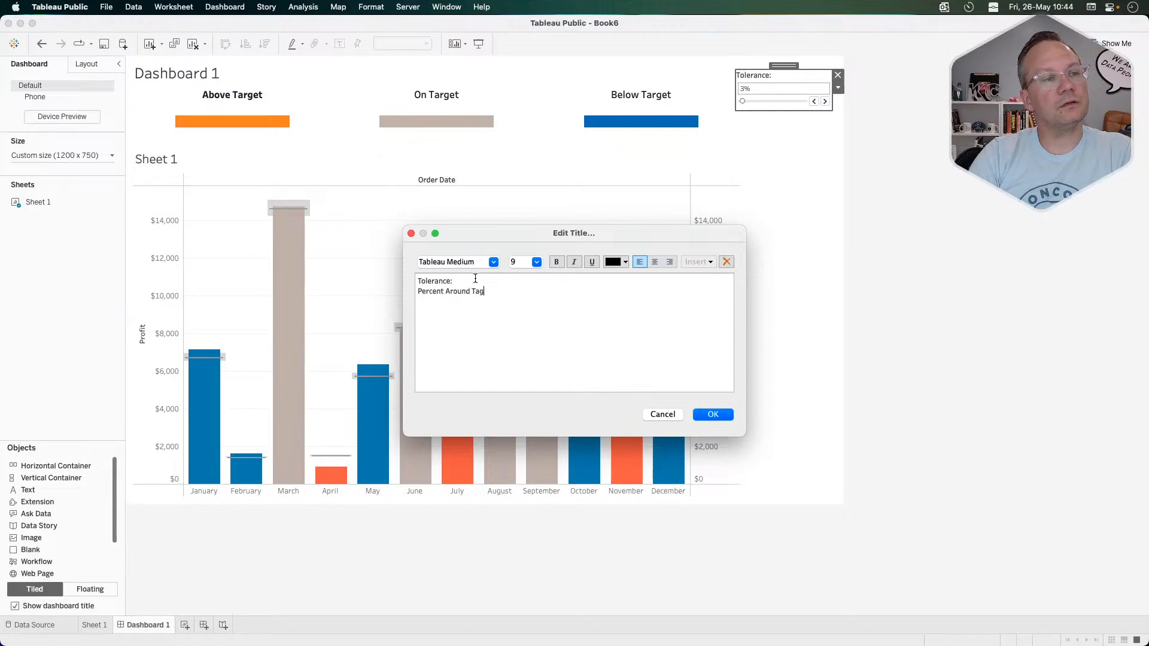
key(BackSpace)
key(BackSpace)
key(BackSpace)
text(rget)
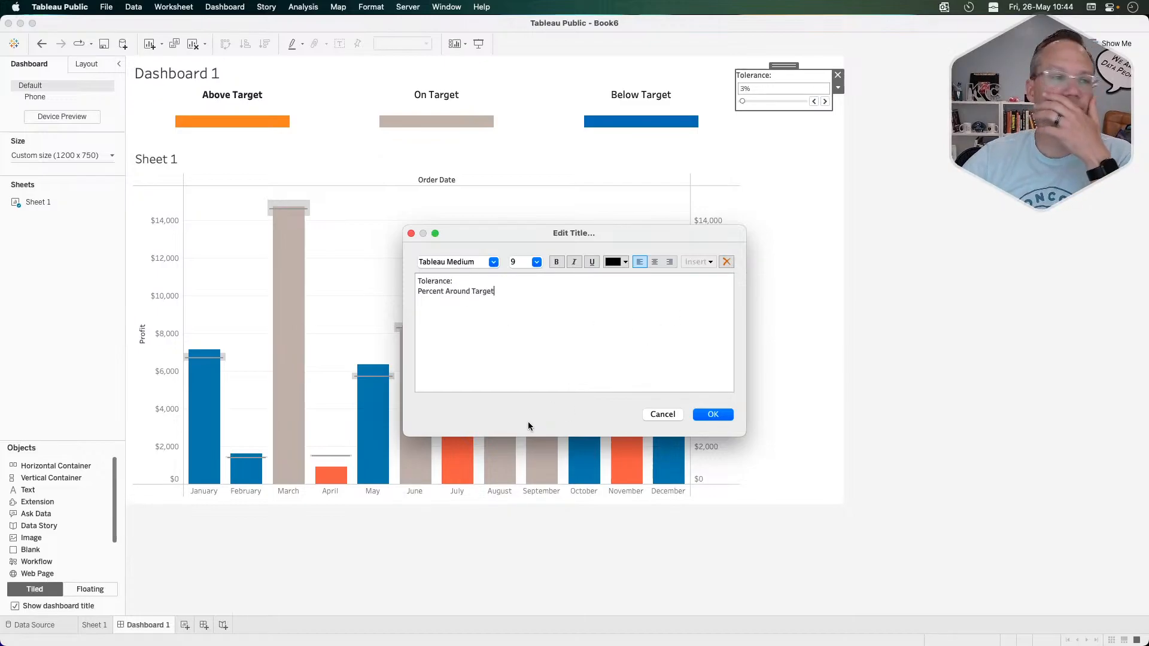
click(702, 418)
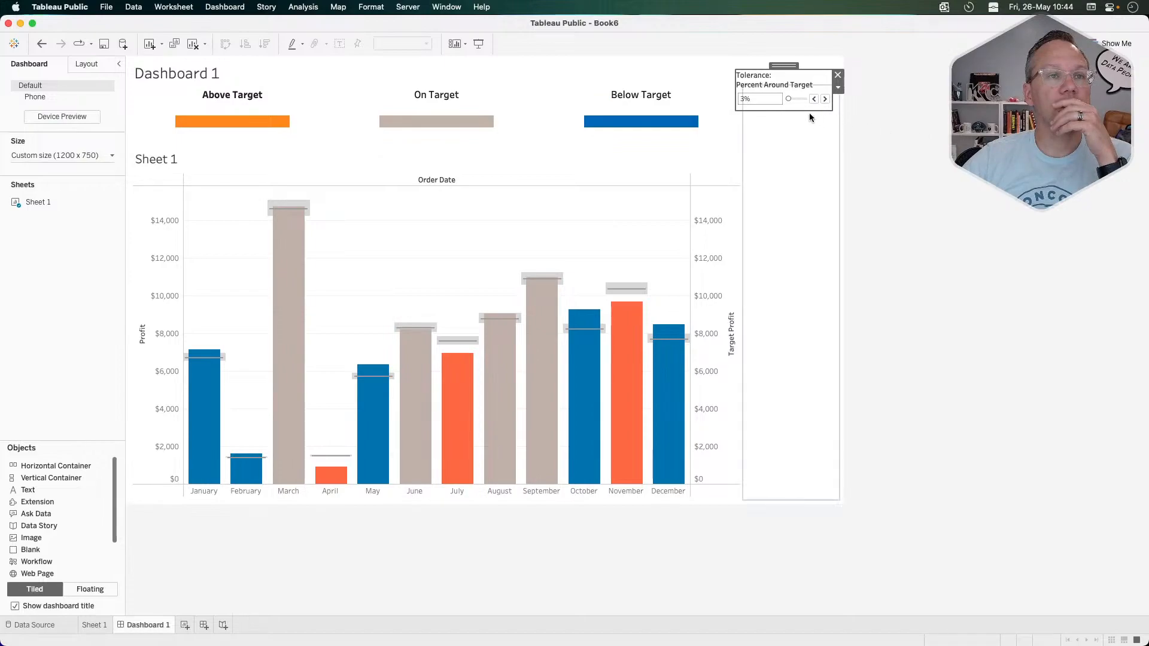
drag(800, 110, 798, 124)
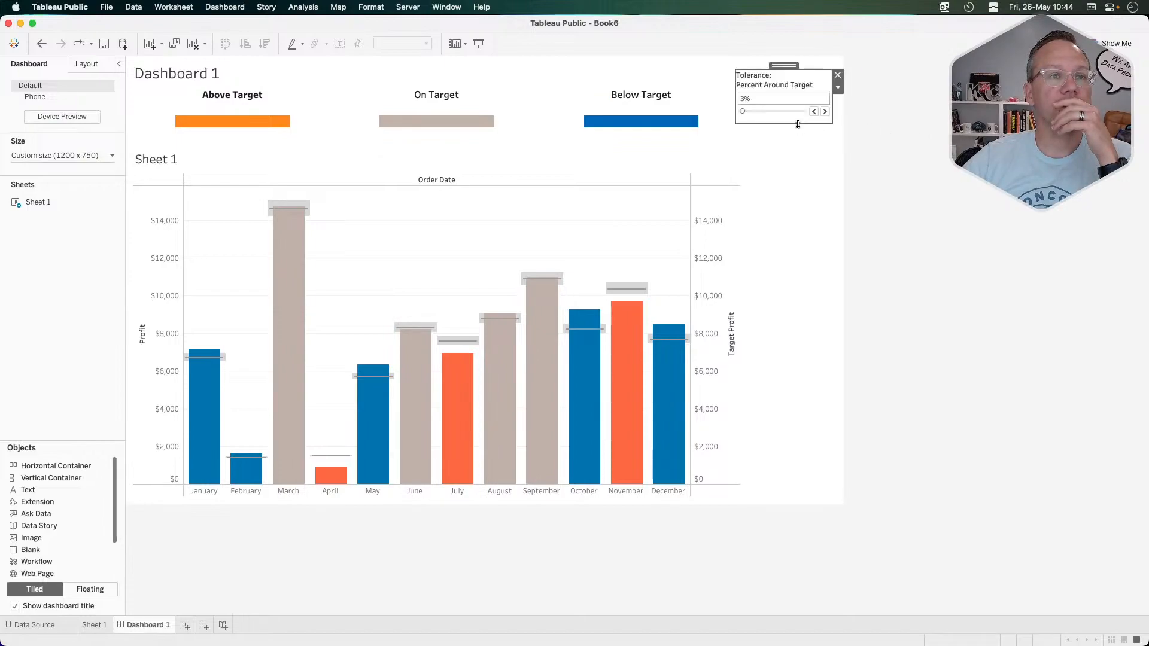
Remove the empty vertical container beside the chart from the dashboard.
click(876, 111)
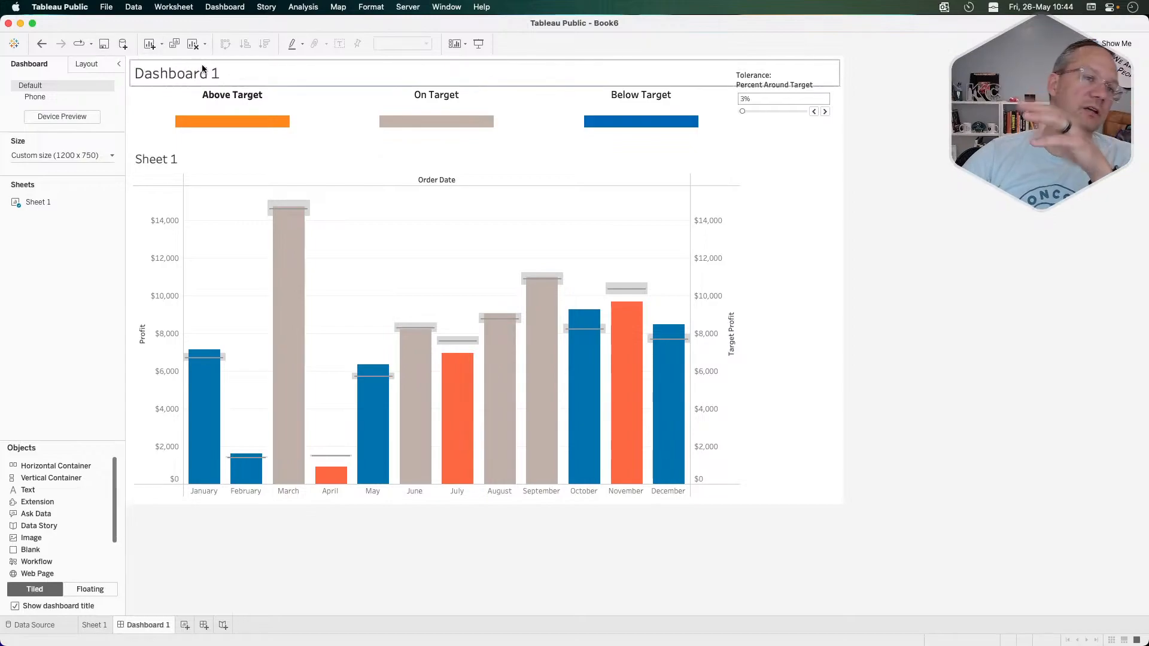
click(782, 246)
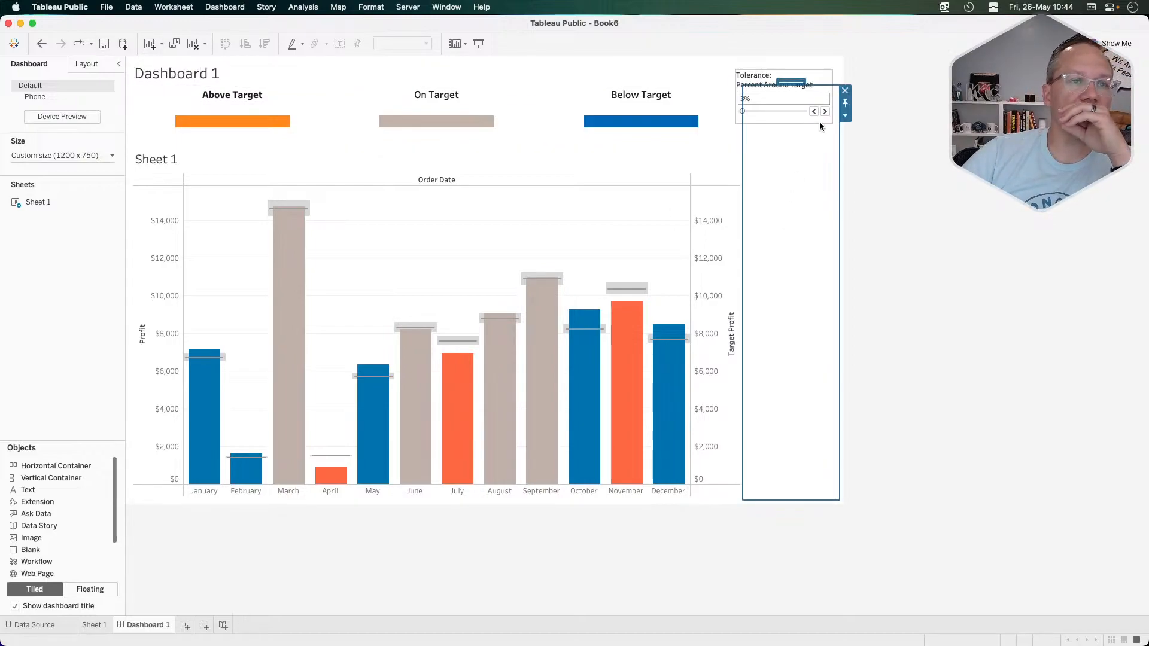
click(844, 91)
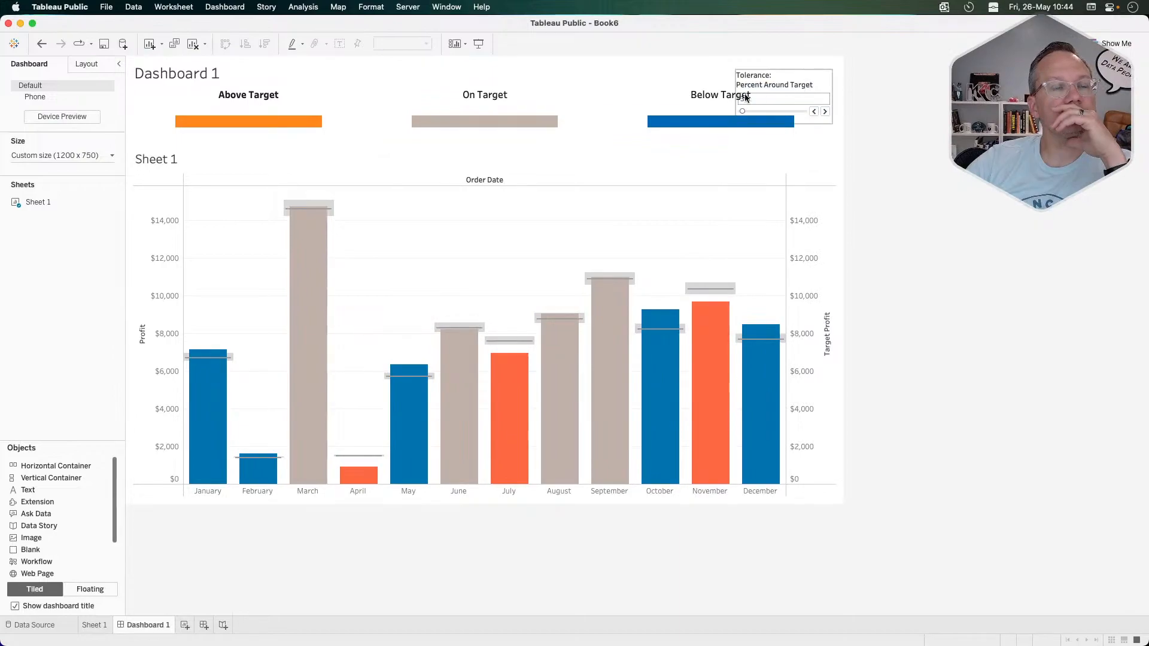
Set the right outer padding of the horizontal container holding the target legend to 200.
click(622, 112)
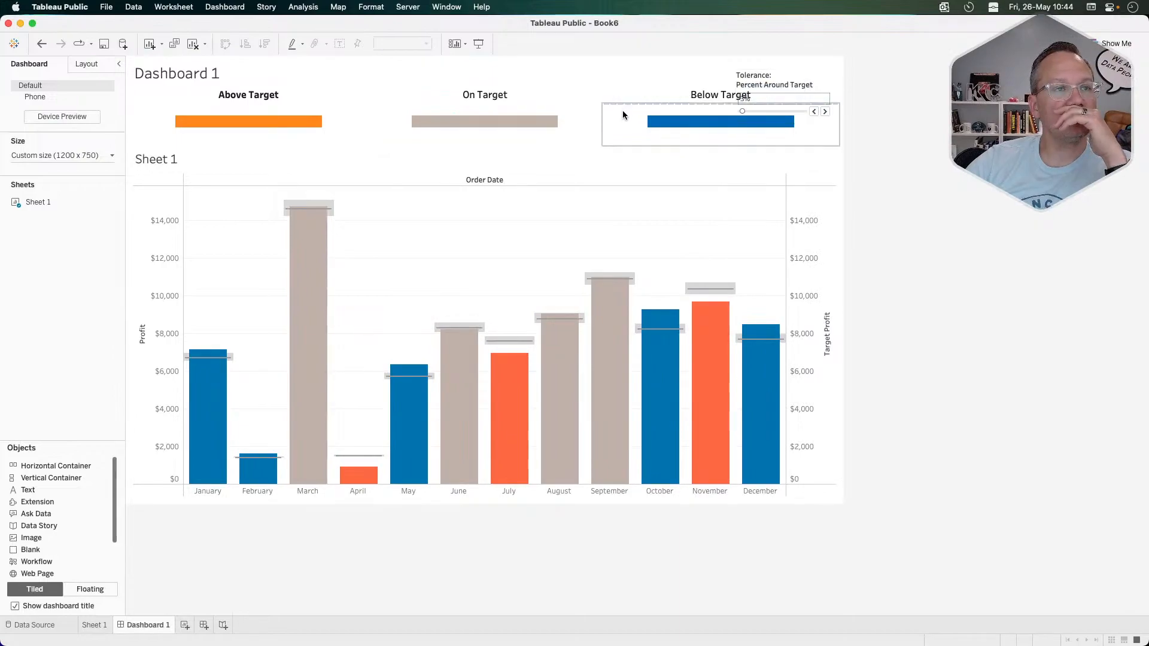
double_click(722, 98)
double_click(721, 84)
click(109, 66)
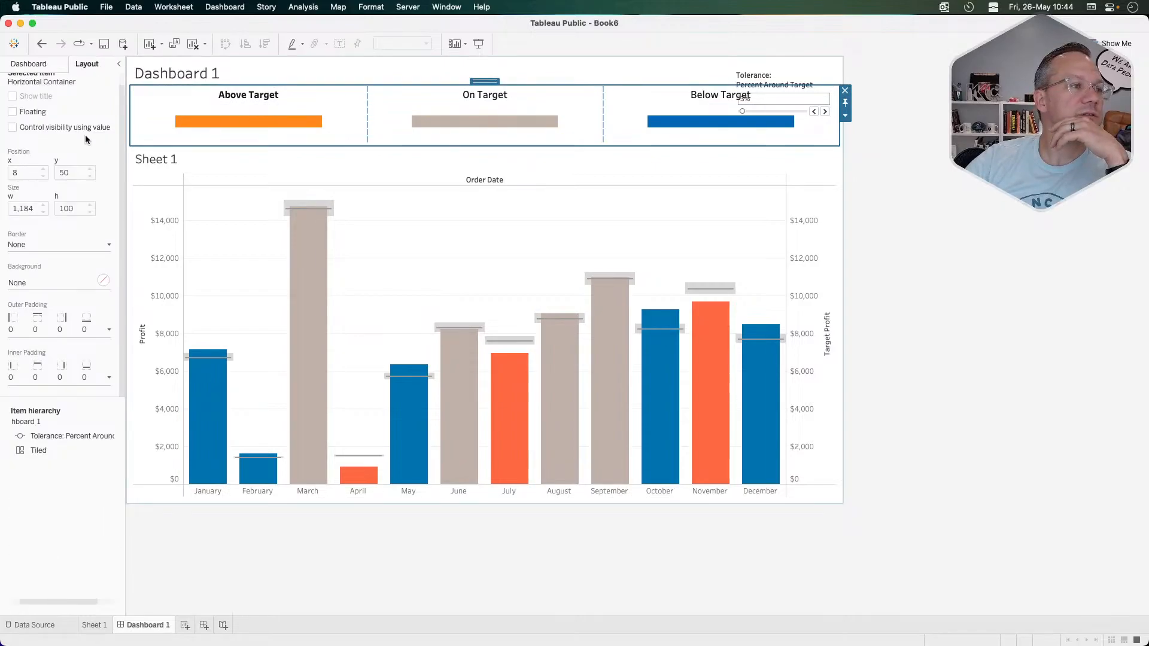
click(109, 330)
click(100, 398)
text(100)
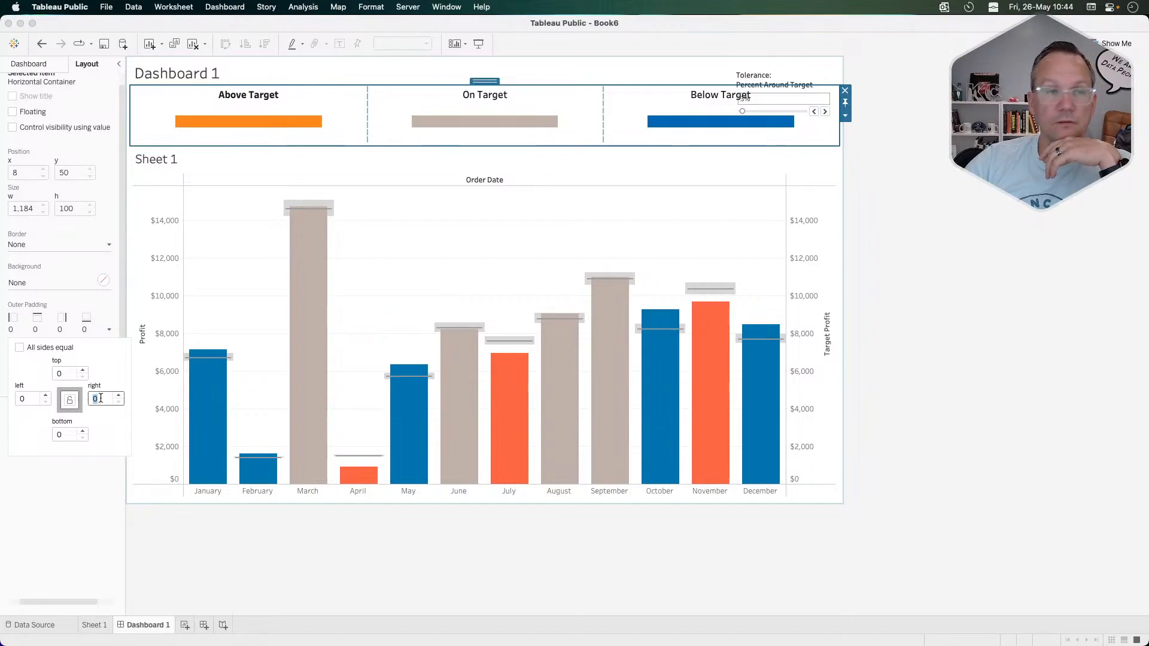
click(100, 399)
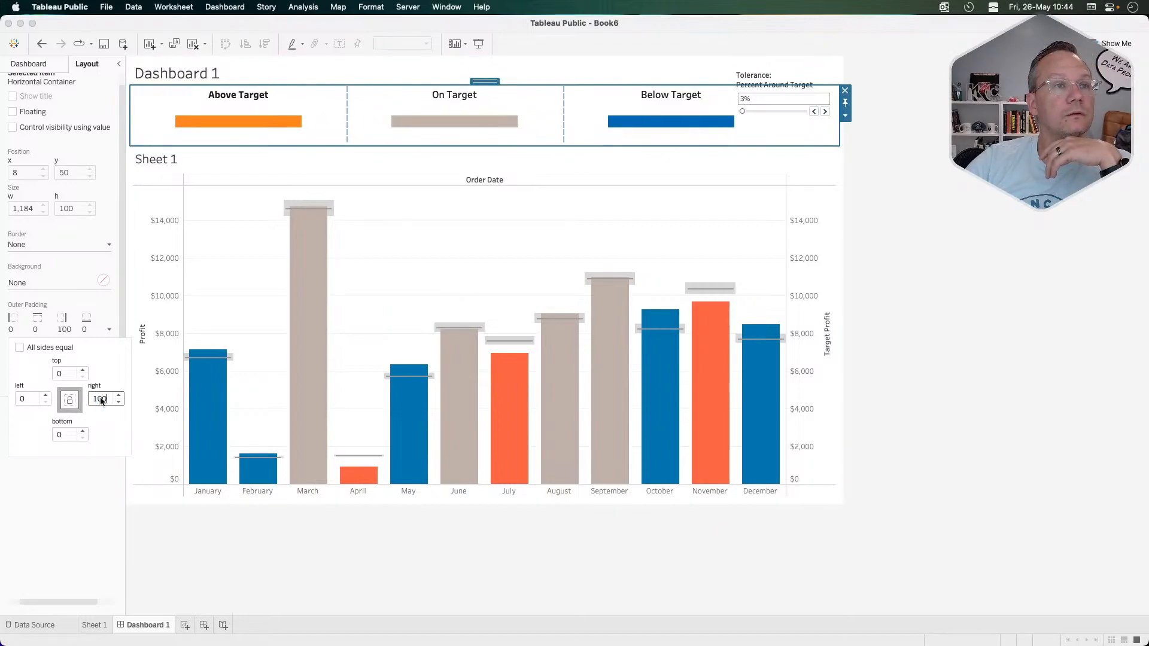
text(200)
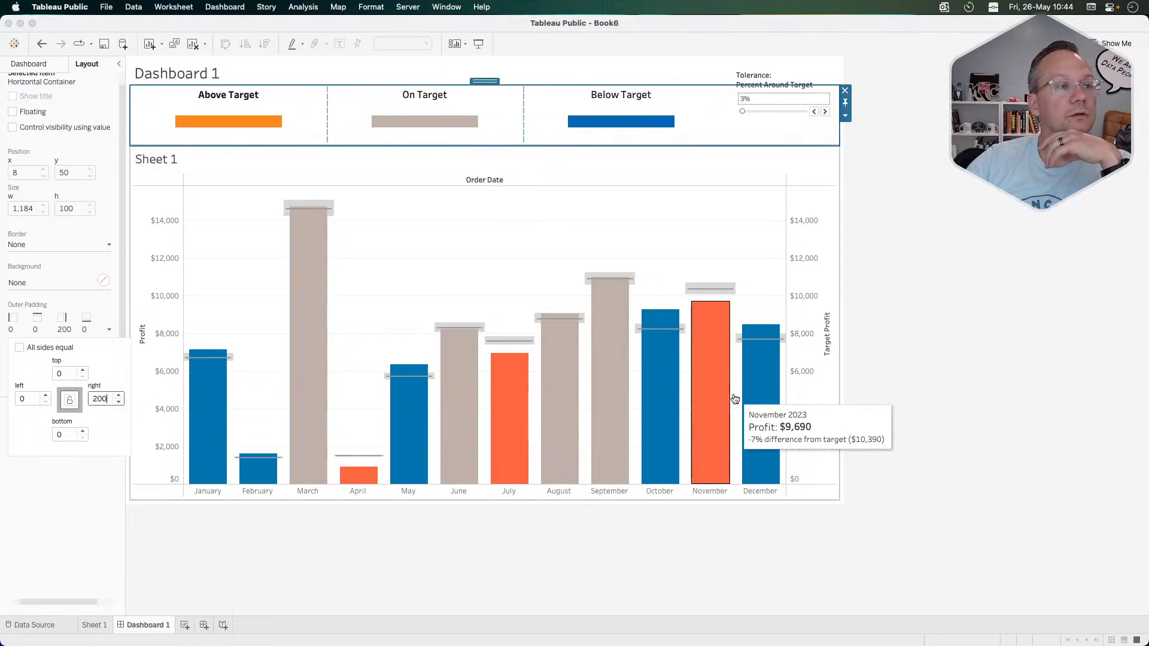
click(892, 298)
Move the floating Tolerance control slightly down so it lines up beside the target legend.
click(792, 82)
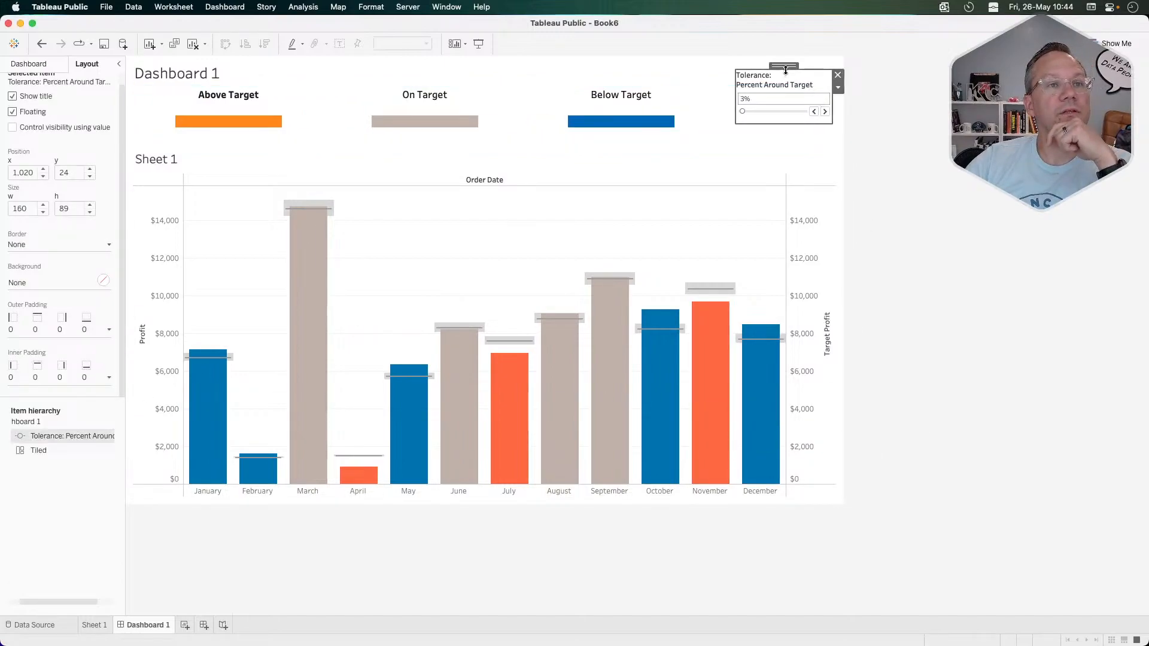
drag(785, 70, 789, 81)
Hide the header of the secondary Target Profit axis on the chart.
right_click(798, 241)
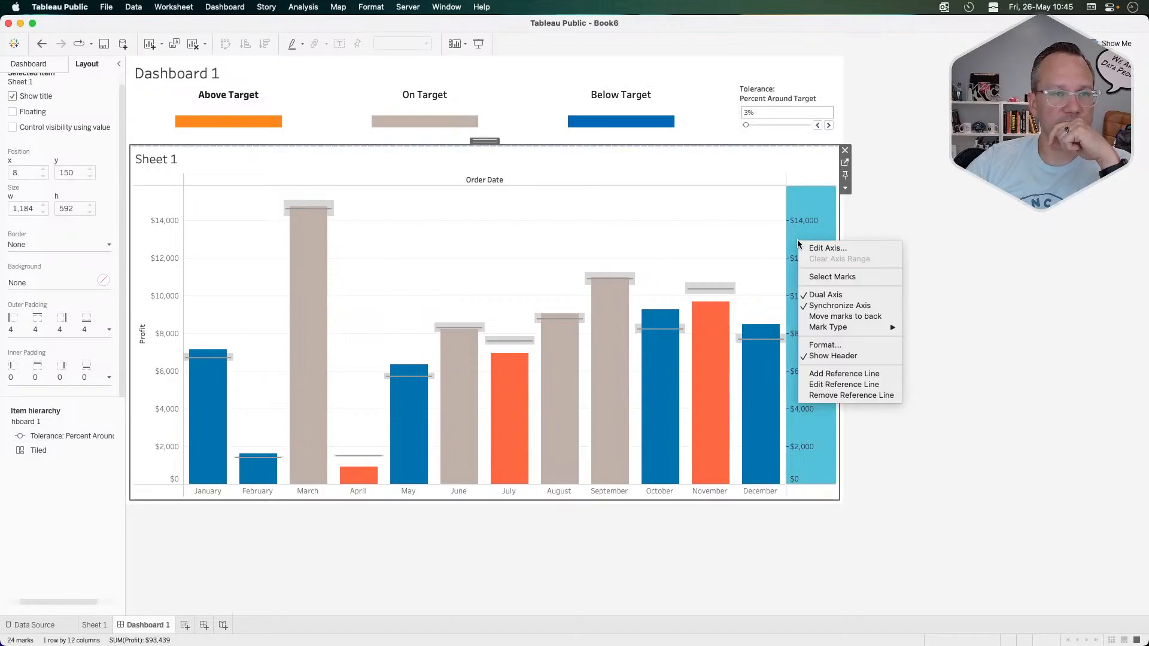
click(832, 355)
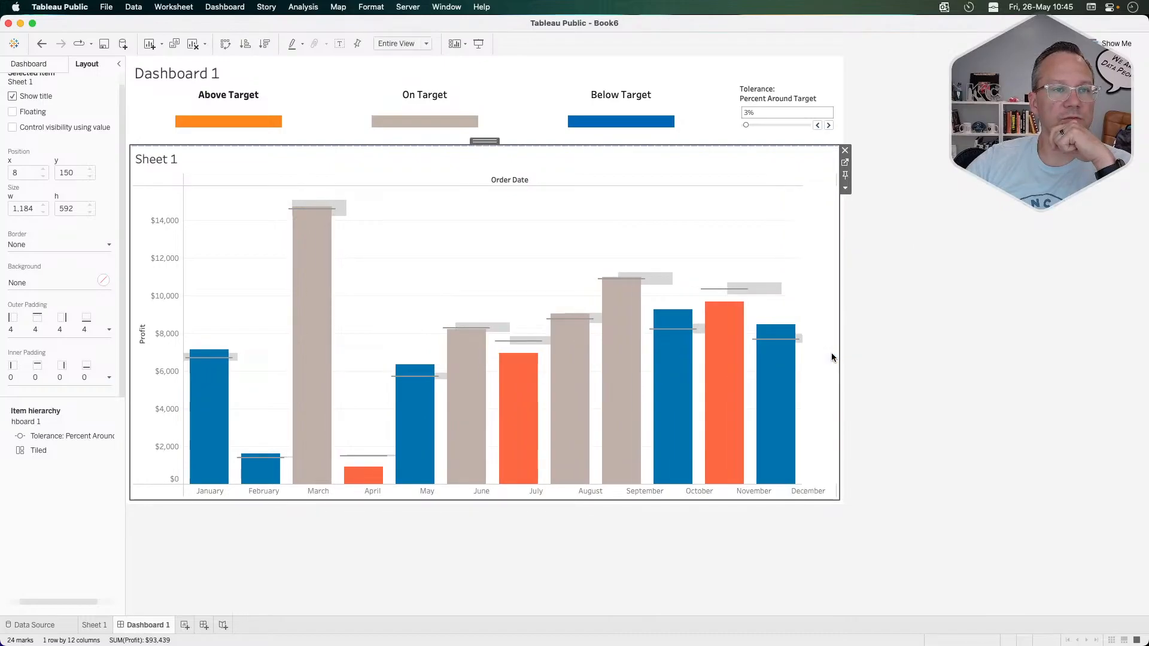
Set the chart's row divider and column divider borders to None for both pane and header.
right_click(782, 250)
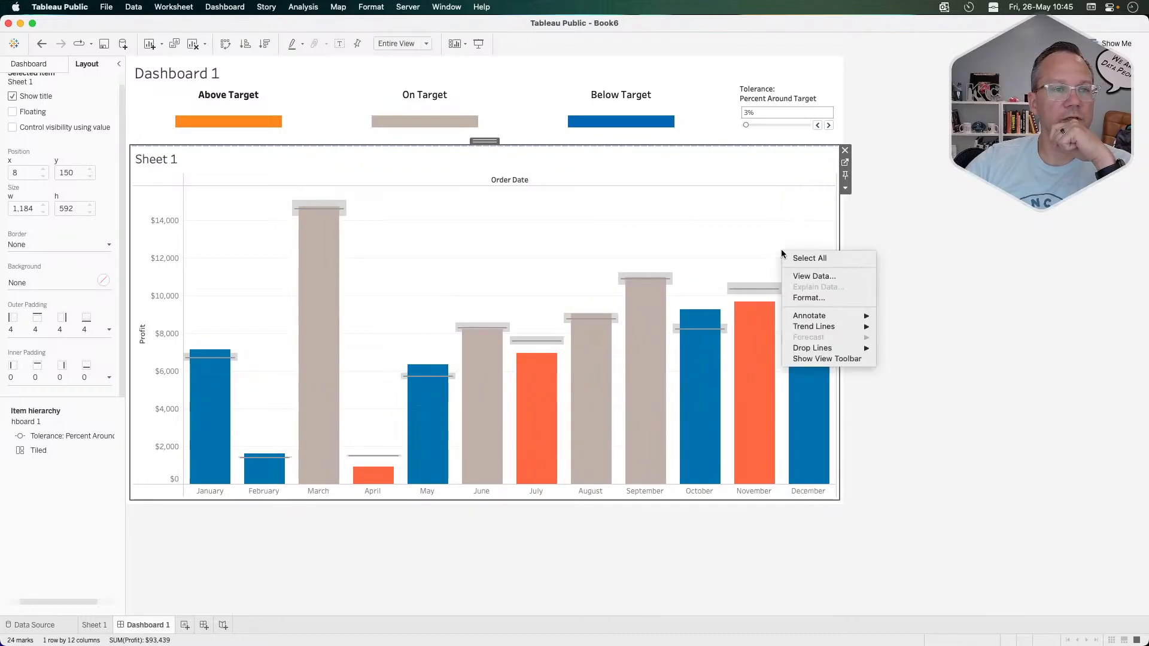
click(810, 298)
click(59, 85)
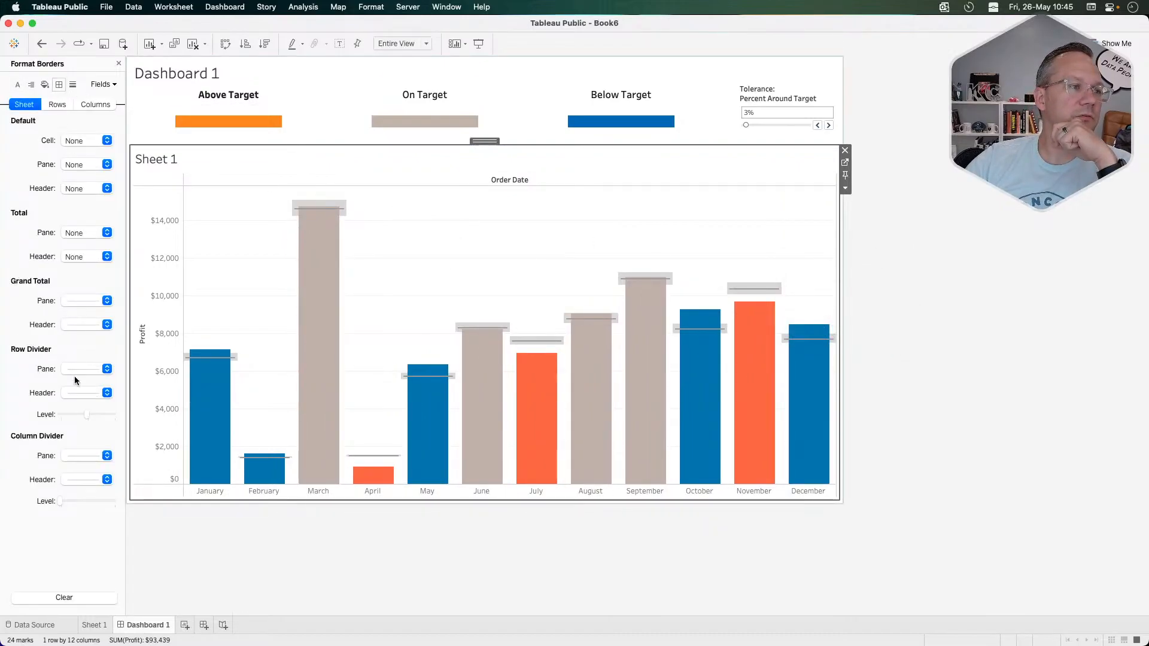
click(77, 368)
click(103, 387)
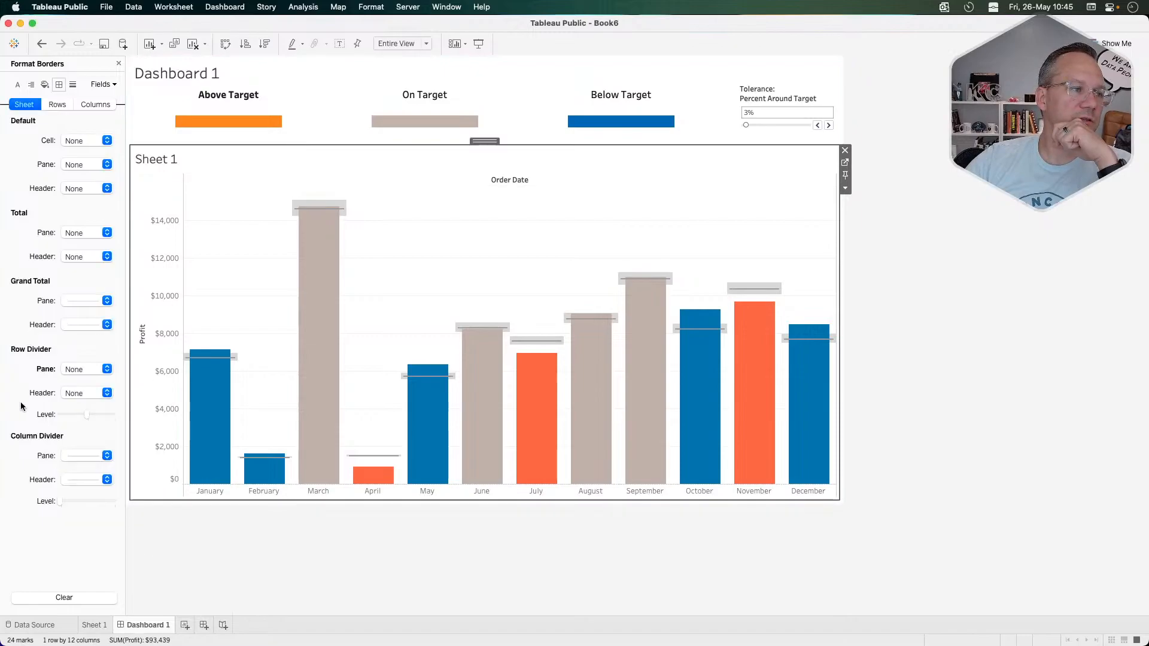
click(87, 457)
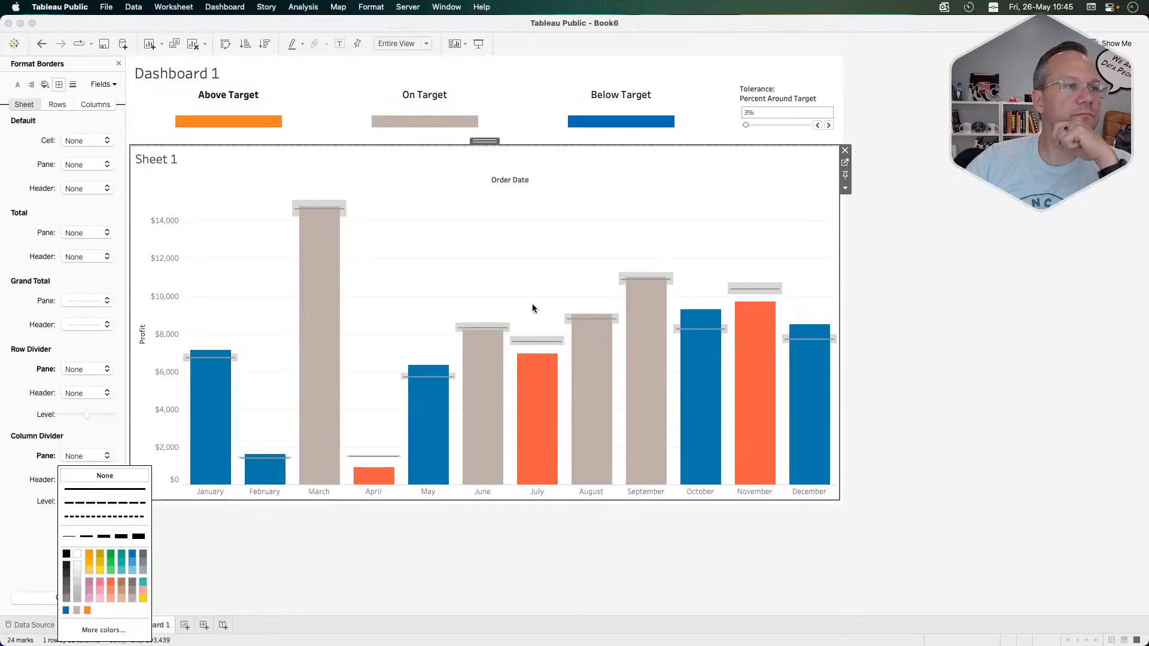
click(514, 181)
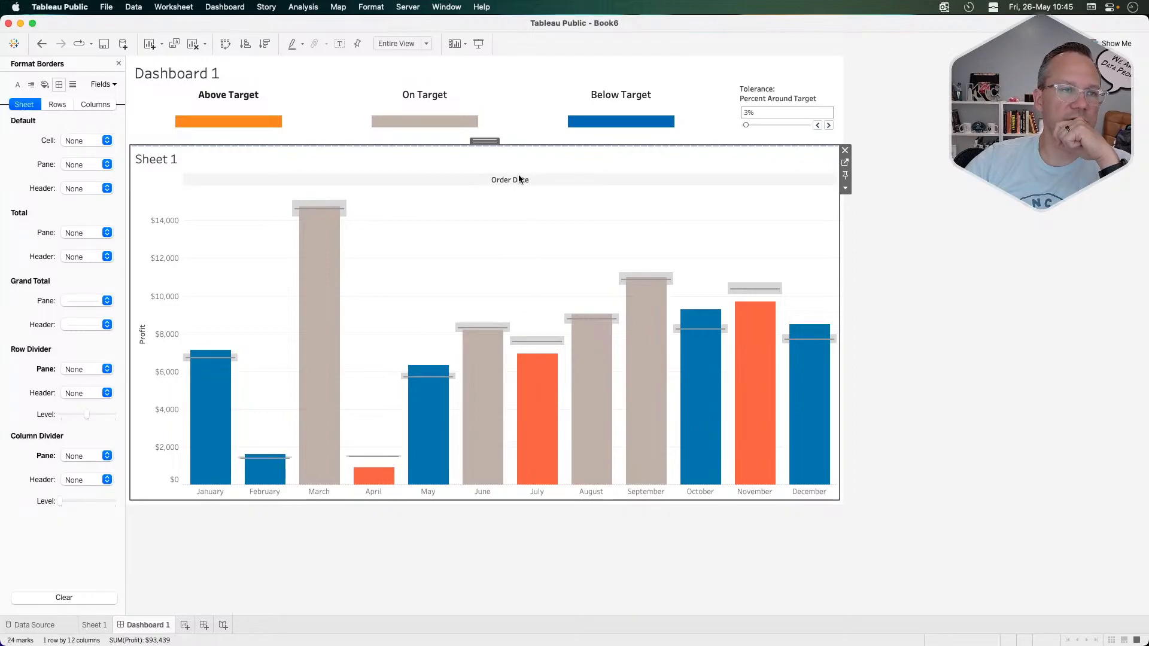
Hide the Order Date field label and the Sheet 1 title above the chart.
right_click(520, 178)
click(568, 225)
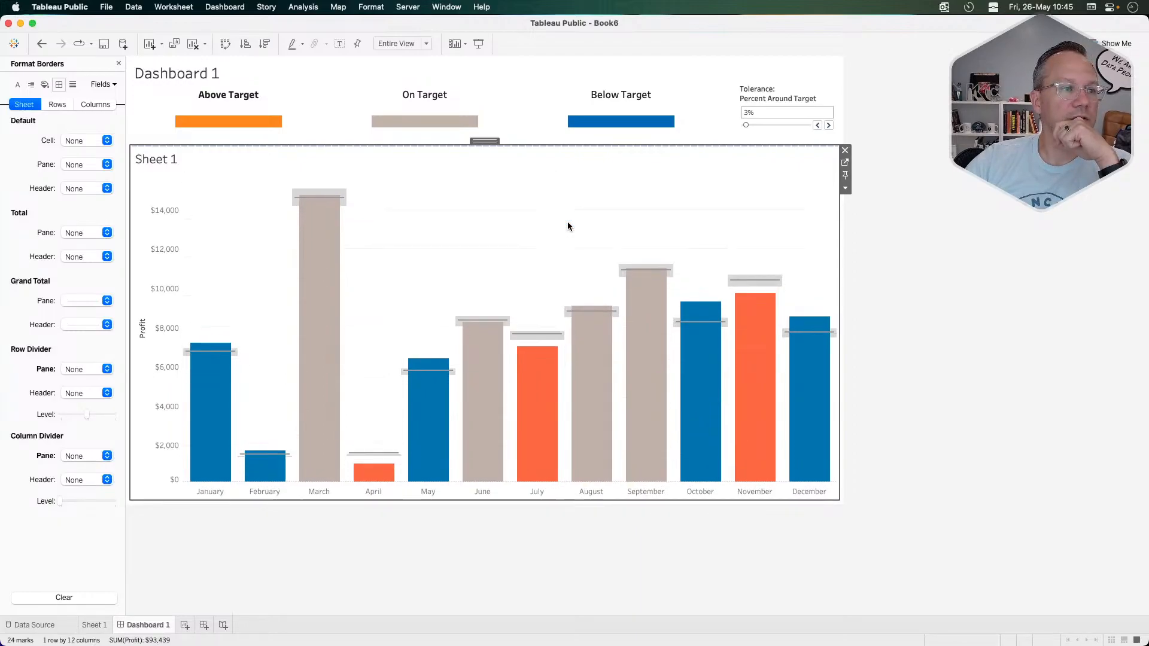
right_click(169, 160)
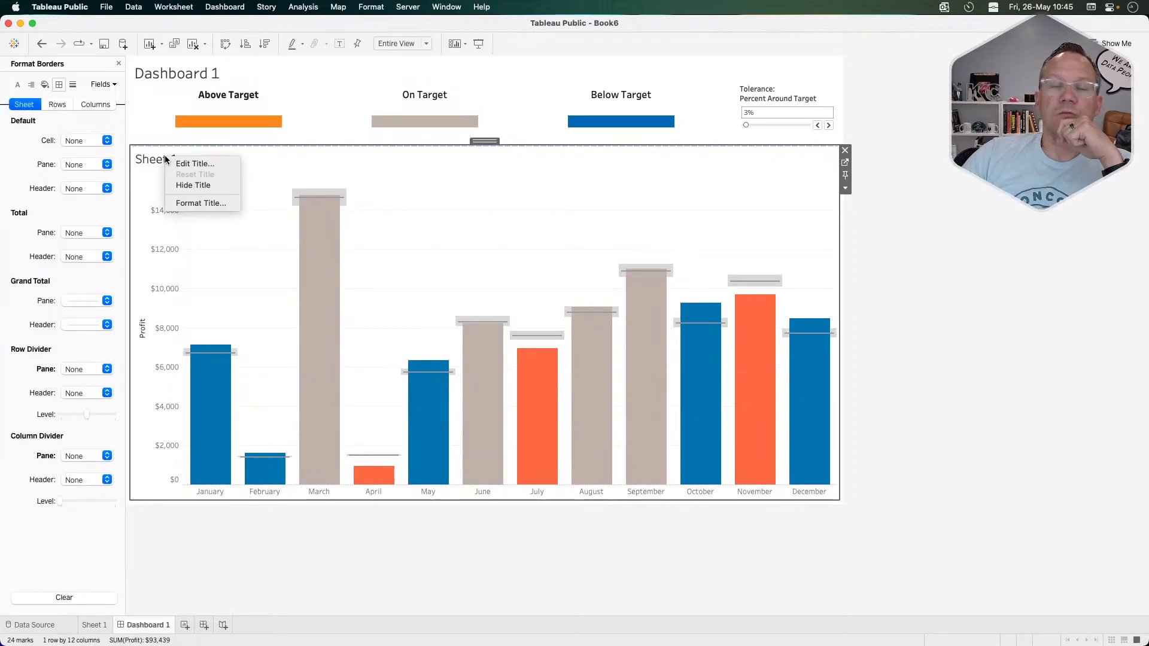
click(195, 192)
right_click(158, 157)
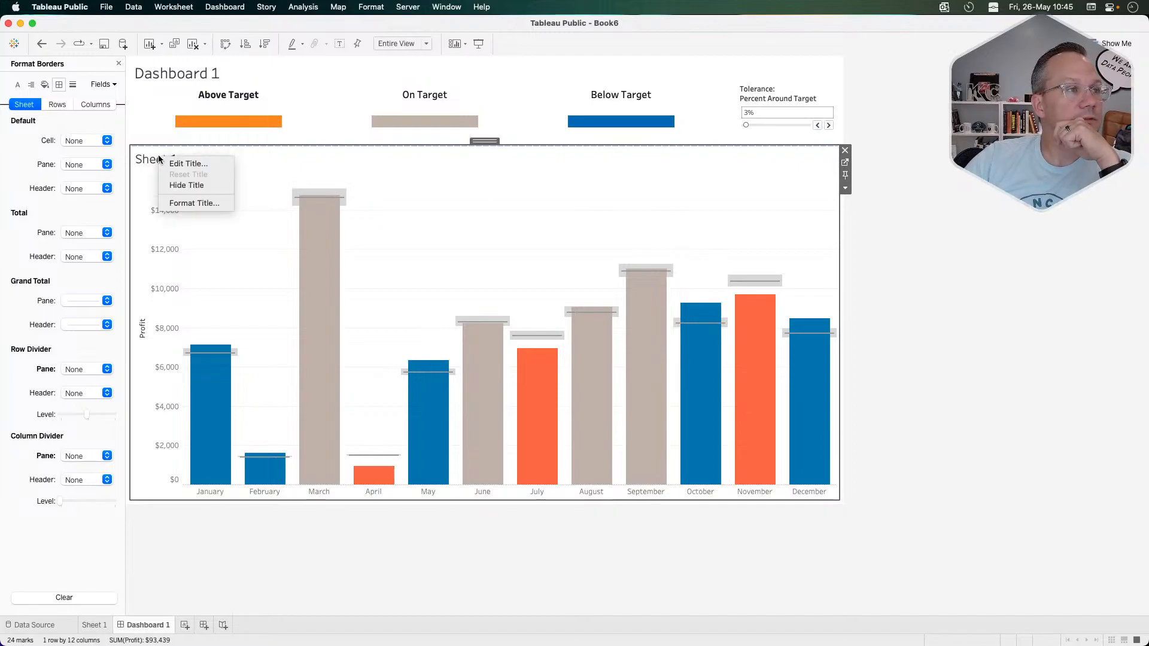
click(186, 185)
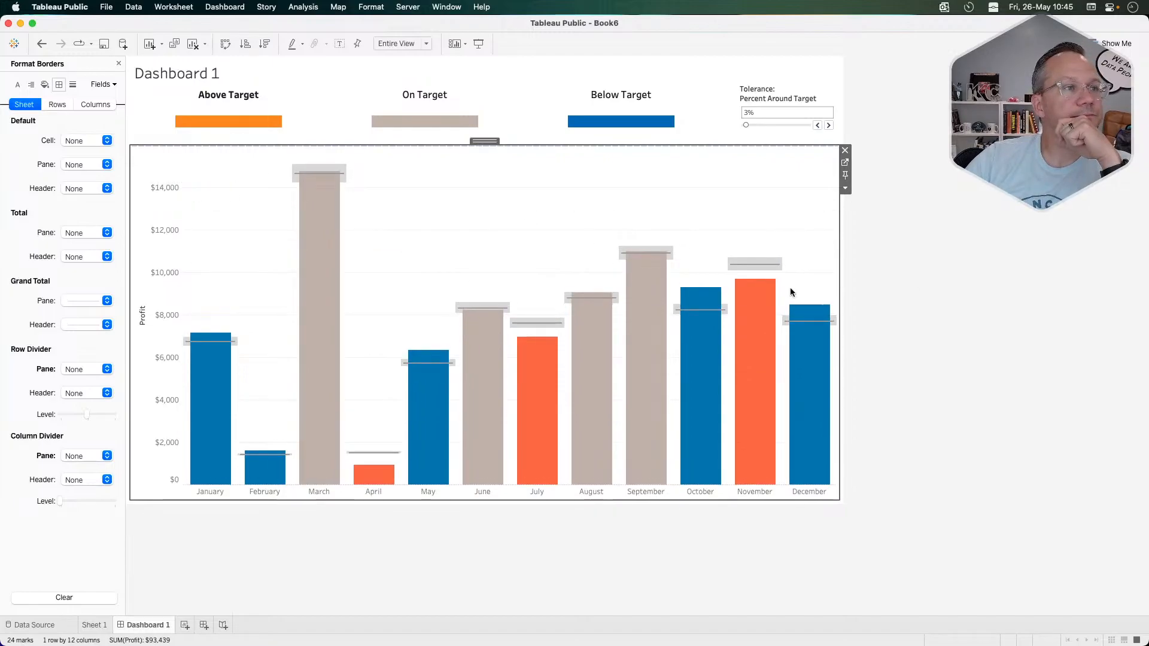
click(896, 445)
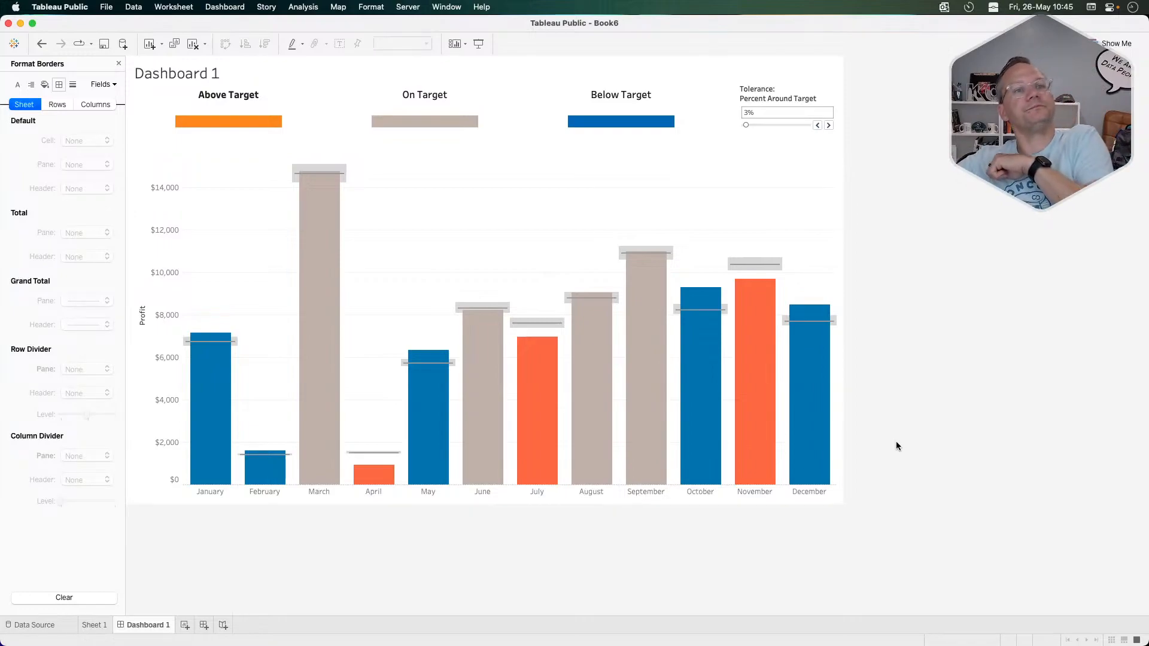